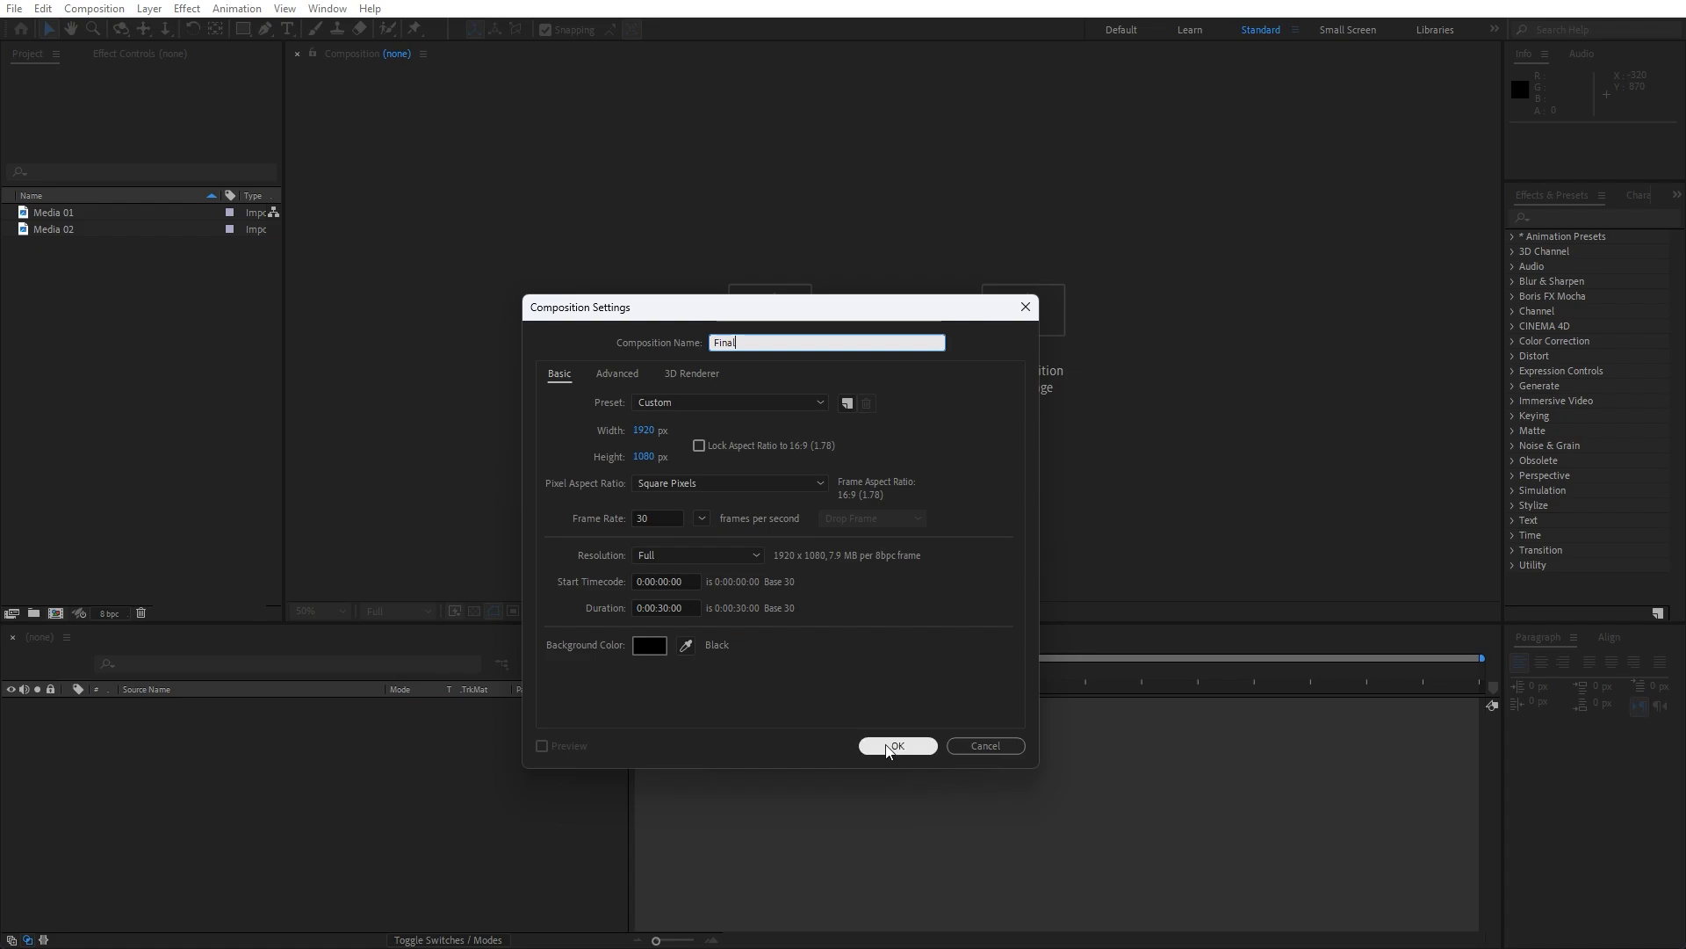
Step: Confirm the Final composition's settings and create a second composition named Slide 01 with a duration of 0:00:05:00
left_click(892, 746)
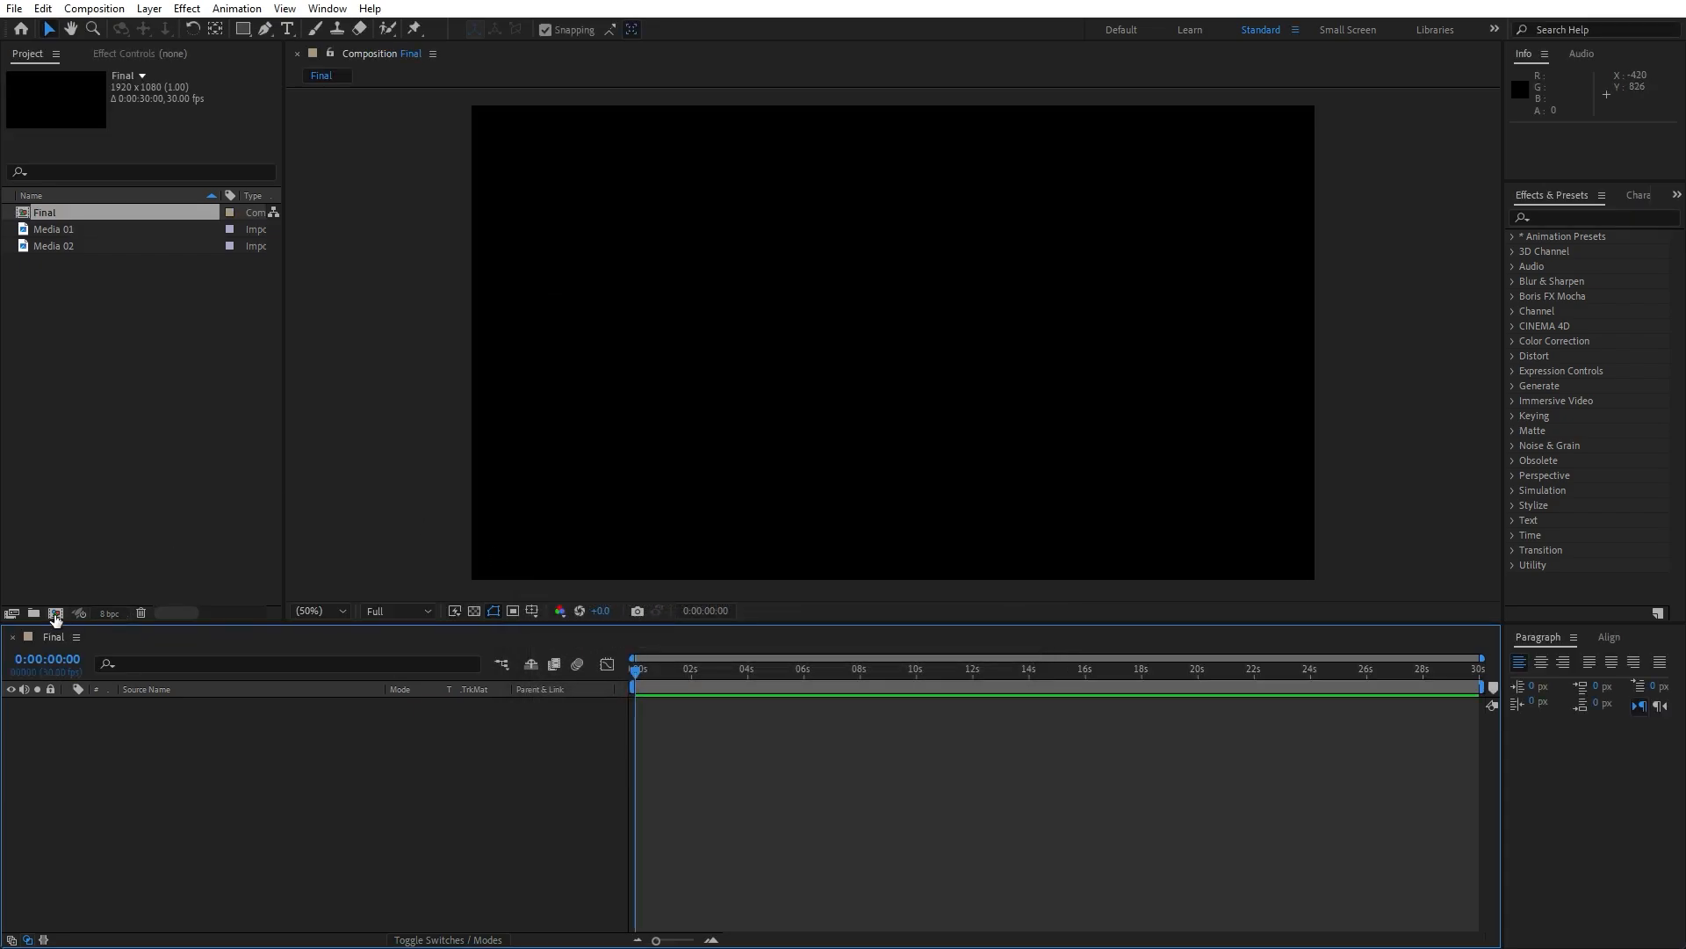
left_click(56, 613)
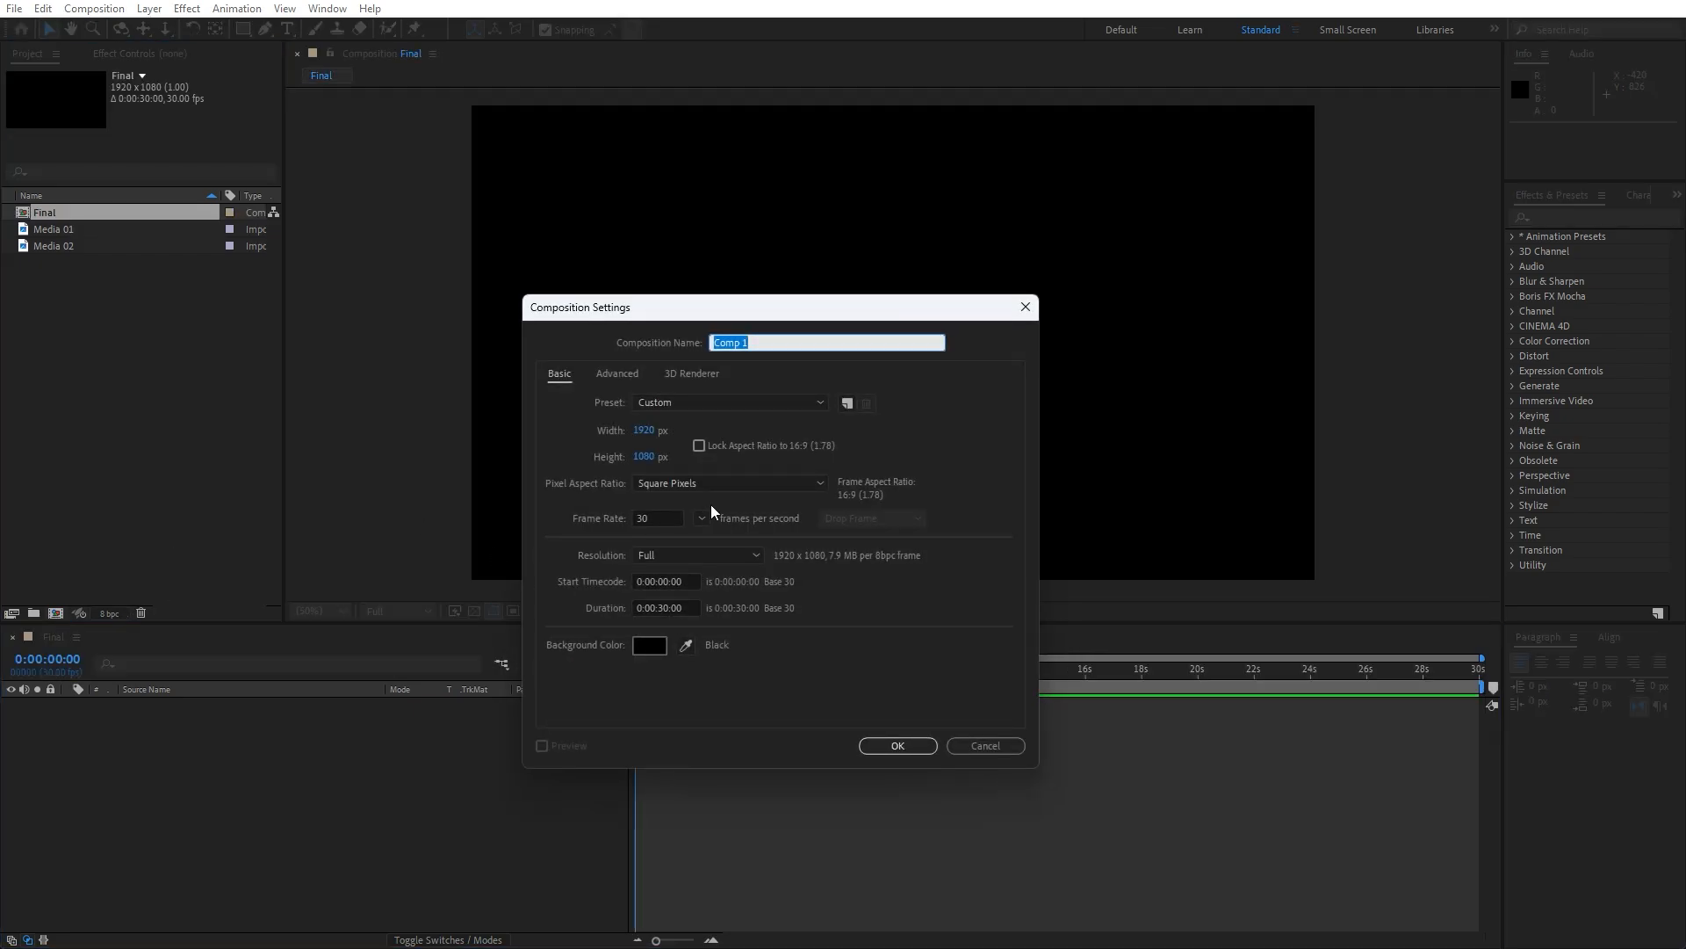
type("Slide 01")
left_click(669, 608)
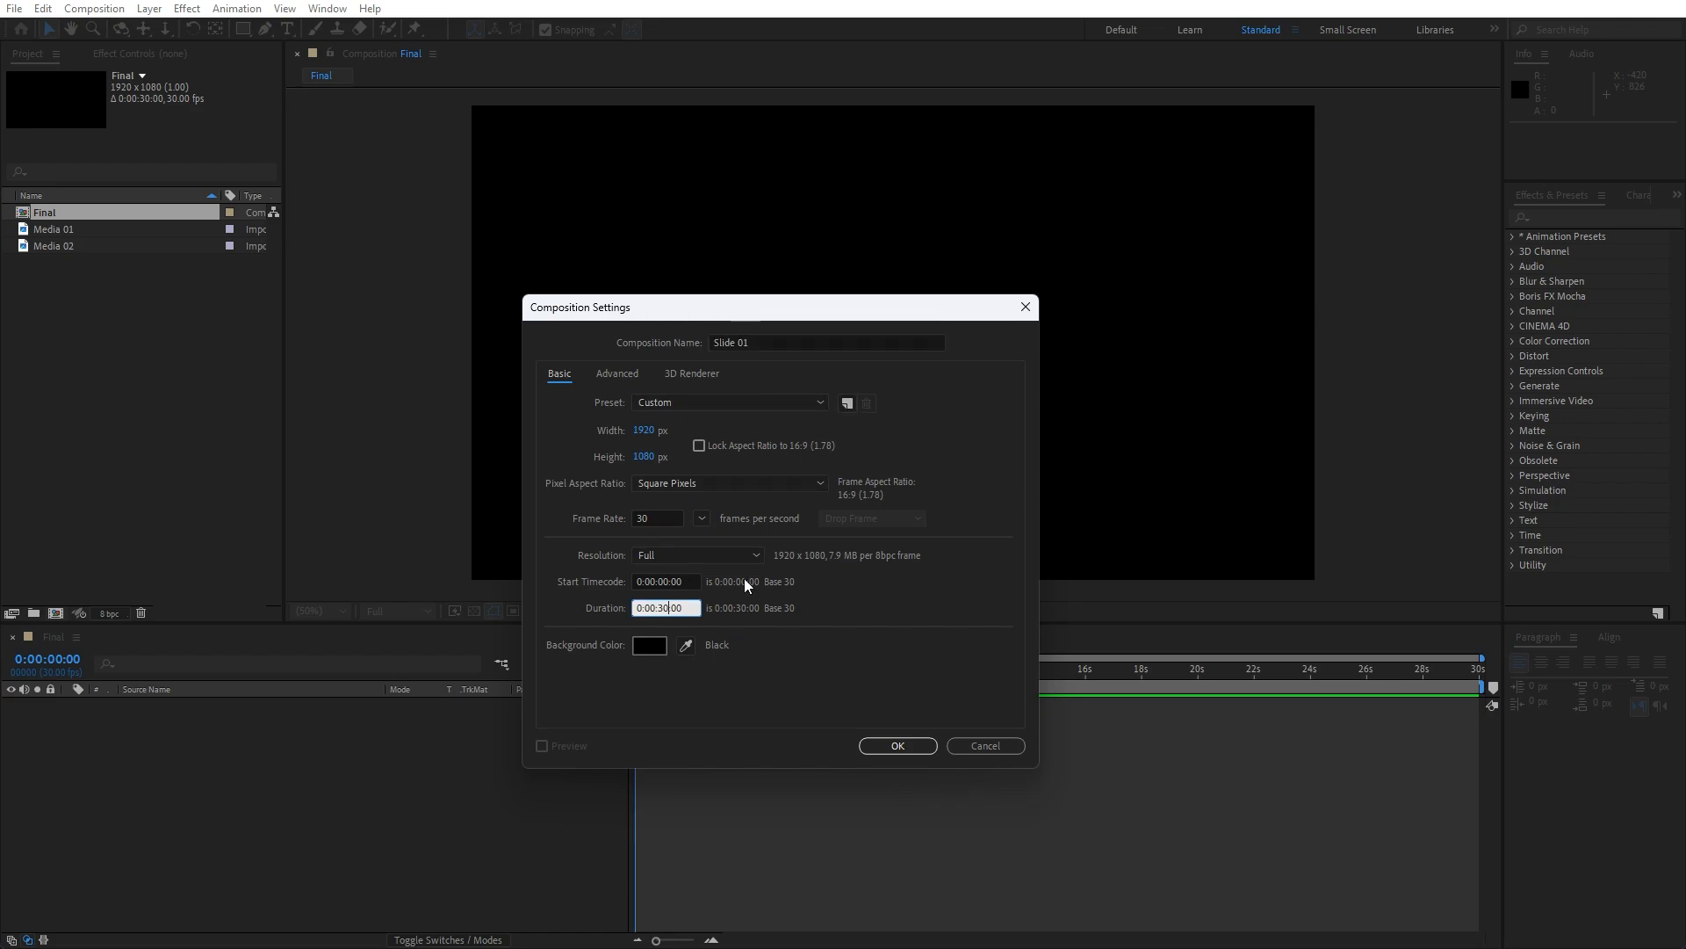
key("BackSpace")
key("BackSpace")
type("05")
left_click(910, 743)
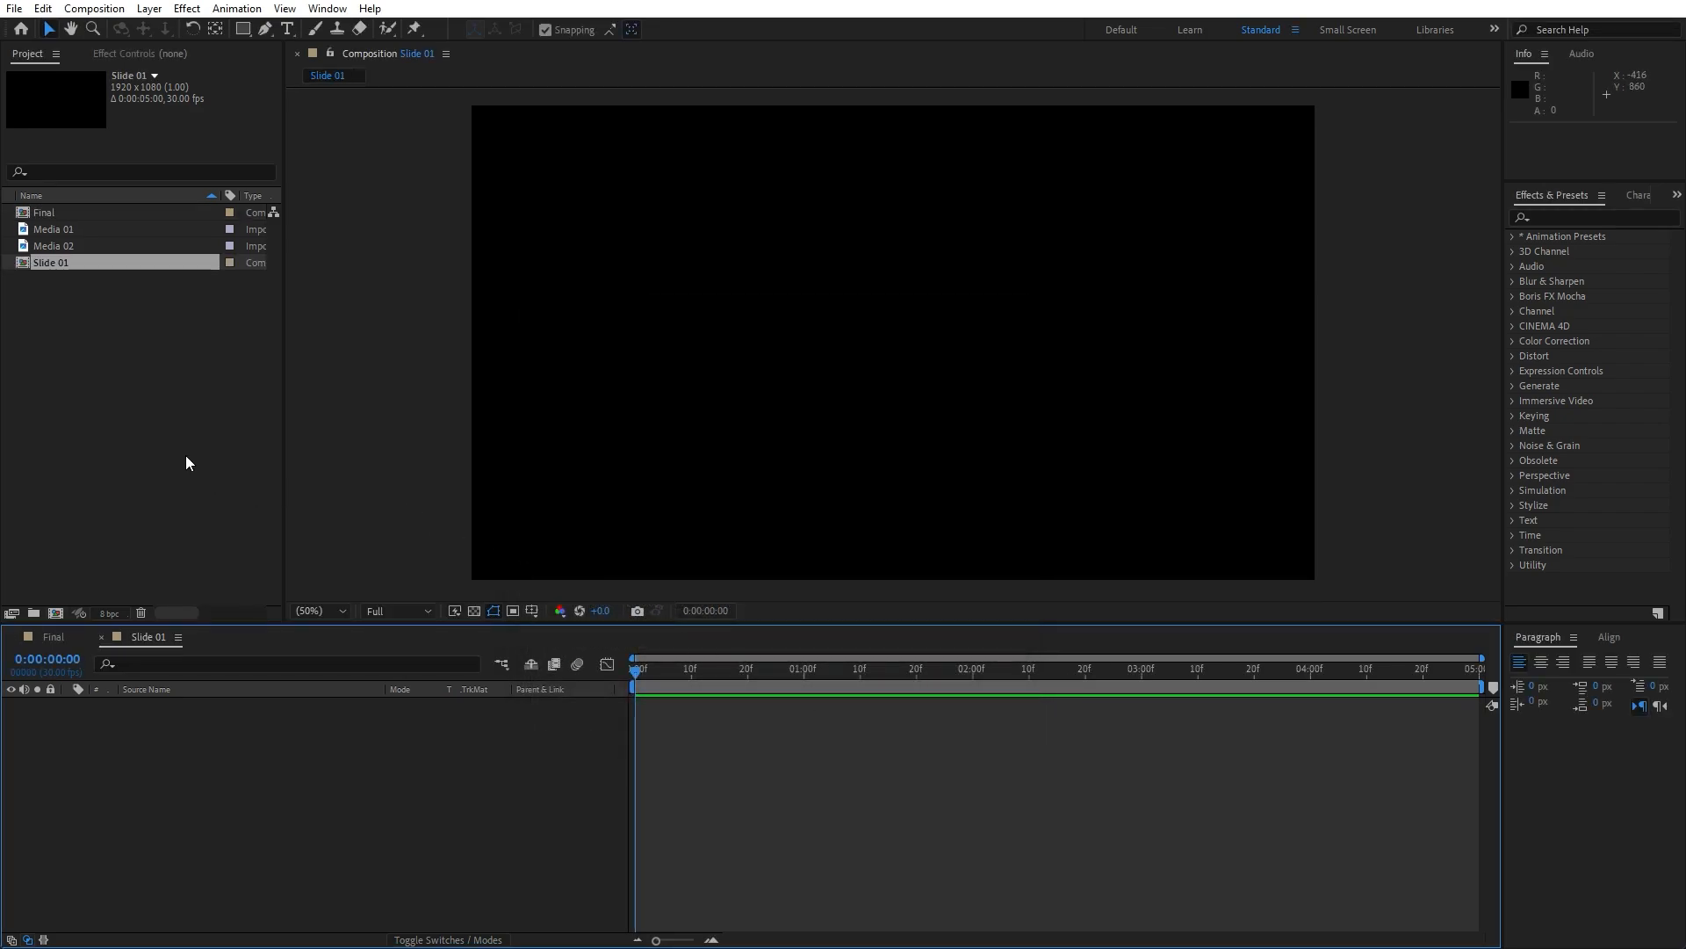
Step: Inspect the imported Media 01 and Media 02 images in the project
left_click(158, 357)
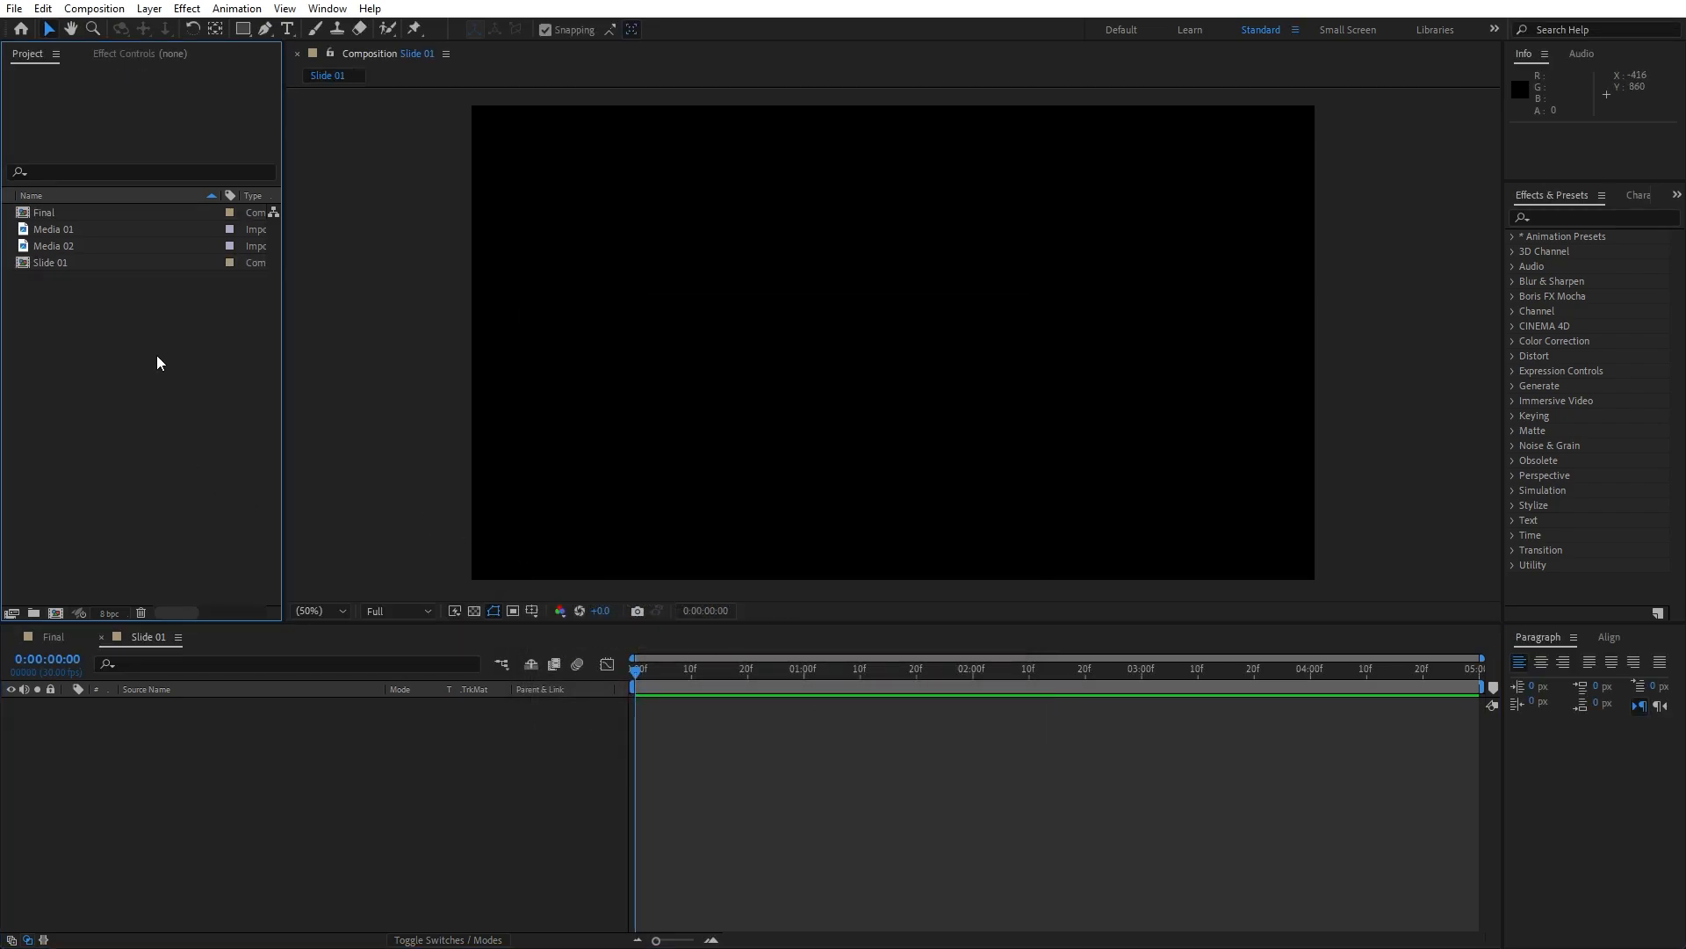
left_click(71, 230)
left_click(72, 249)
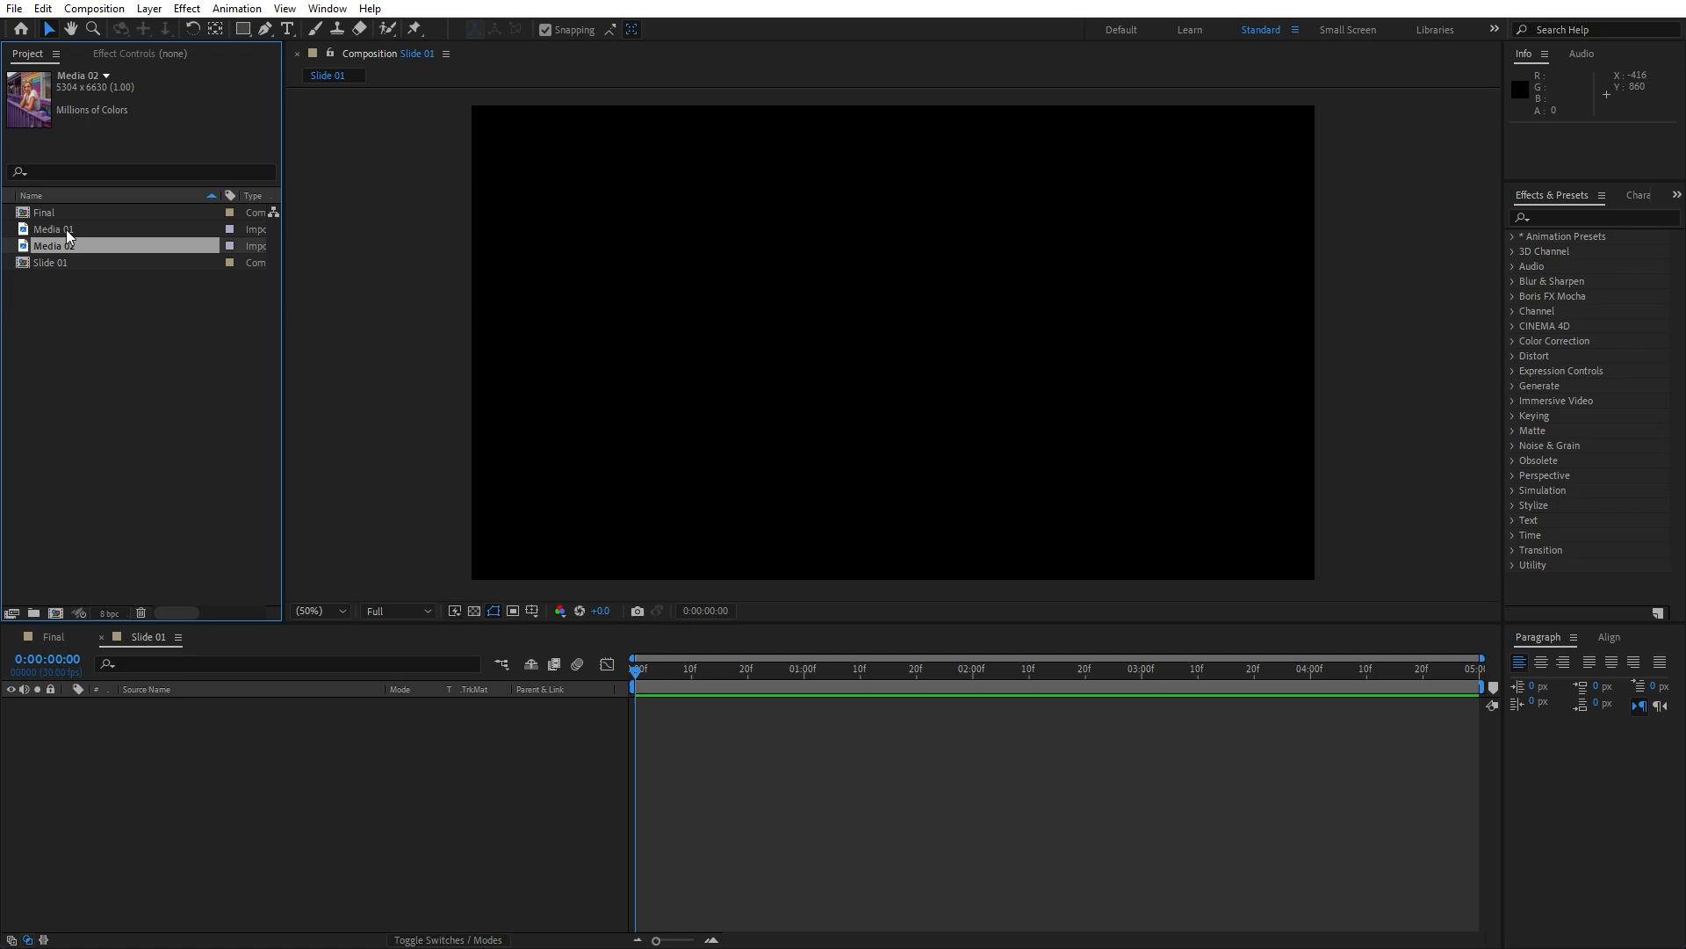
left_click(66, 229)
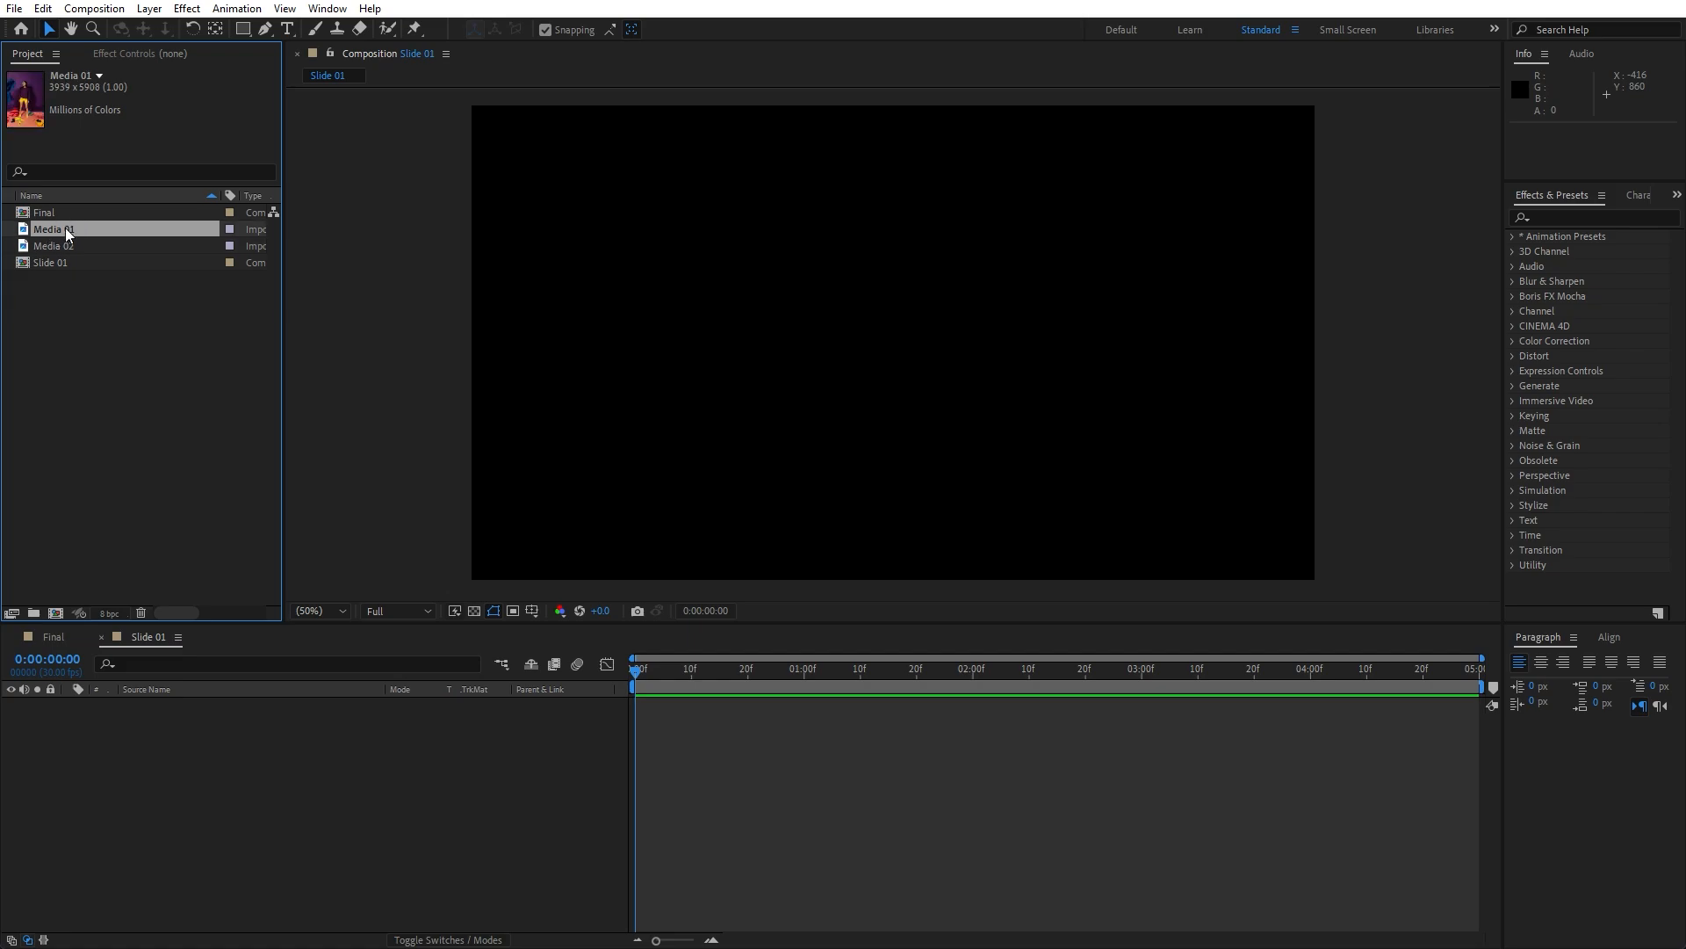
left_click(138, 413)
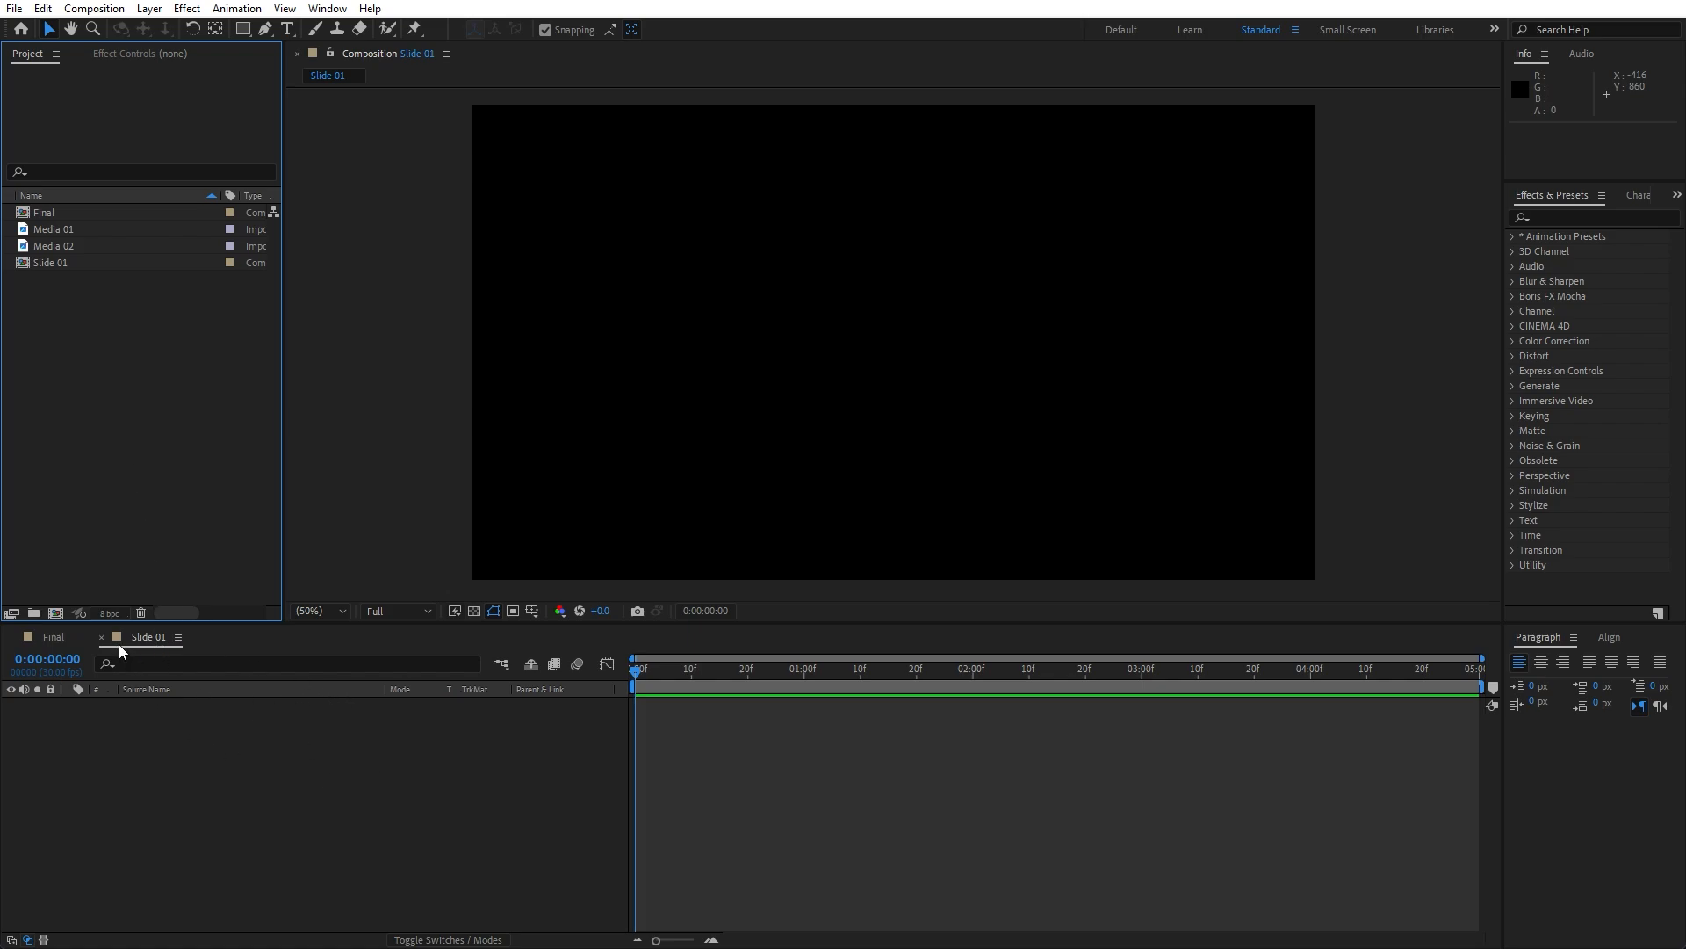
Step: Create a white 1920 x 1080 px solid named BG 01 in the Slide 01 composition
right_click(225, 818)
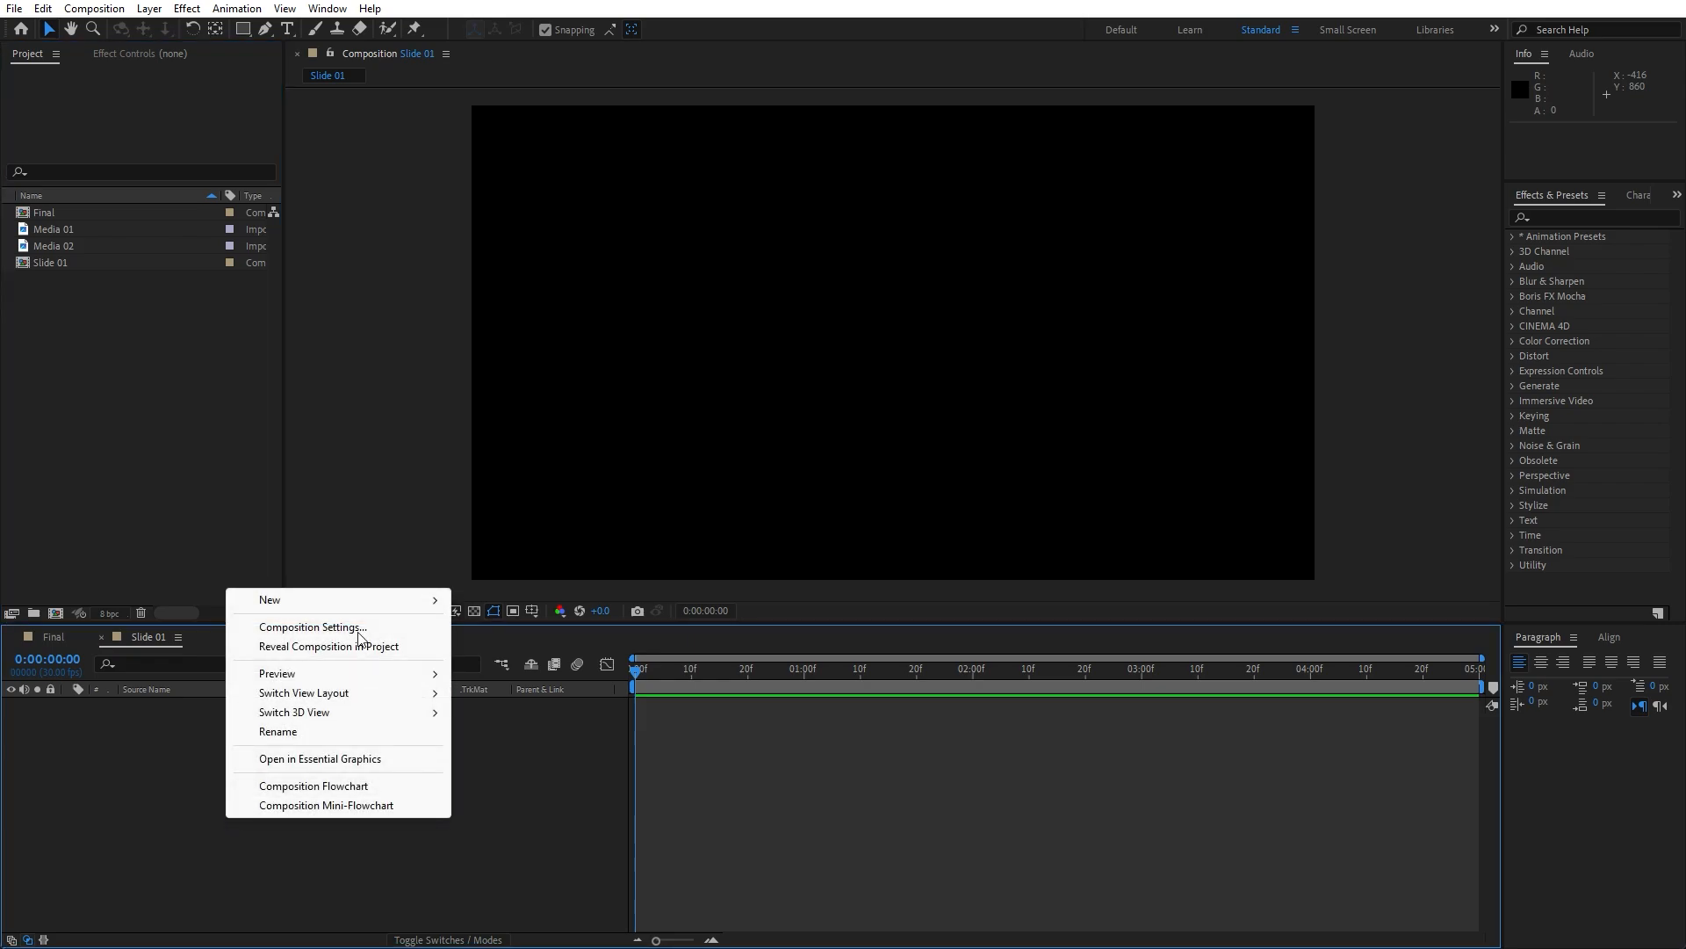
mouse_move(346, 600)
left_click(520, 650)
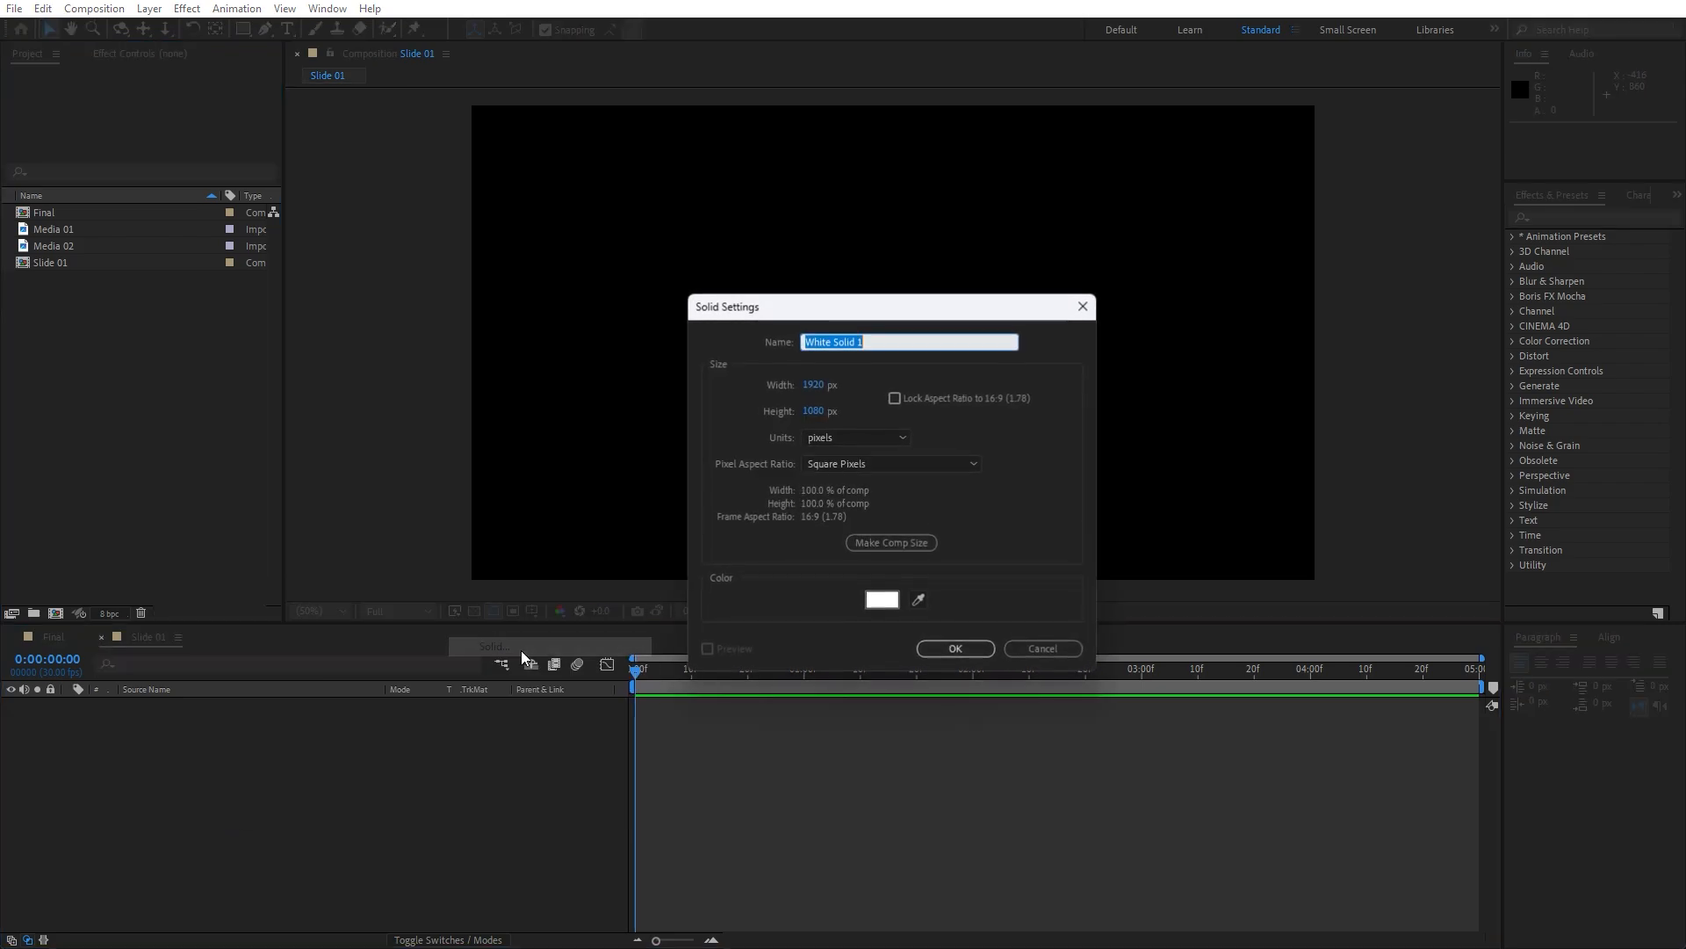
type("BG 01")
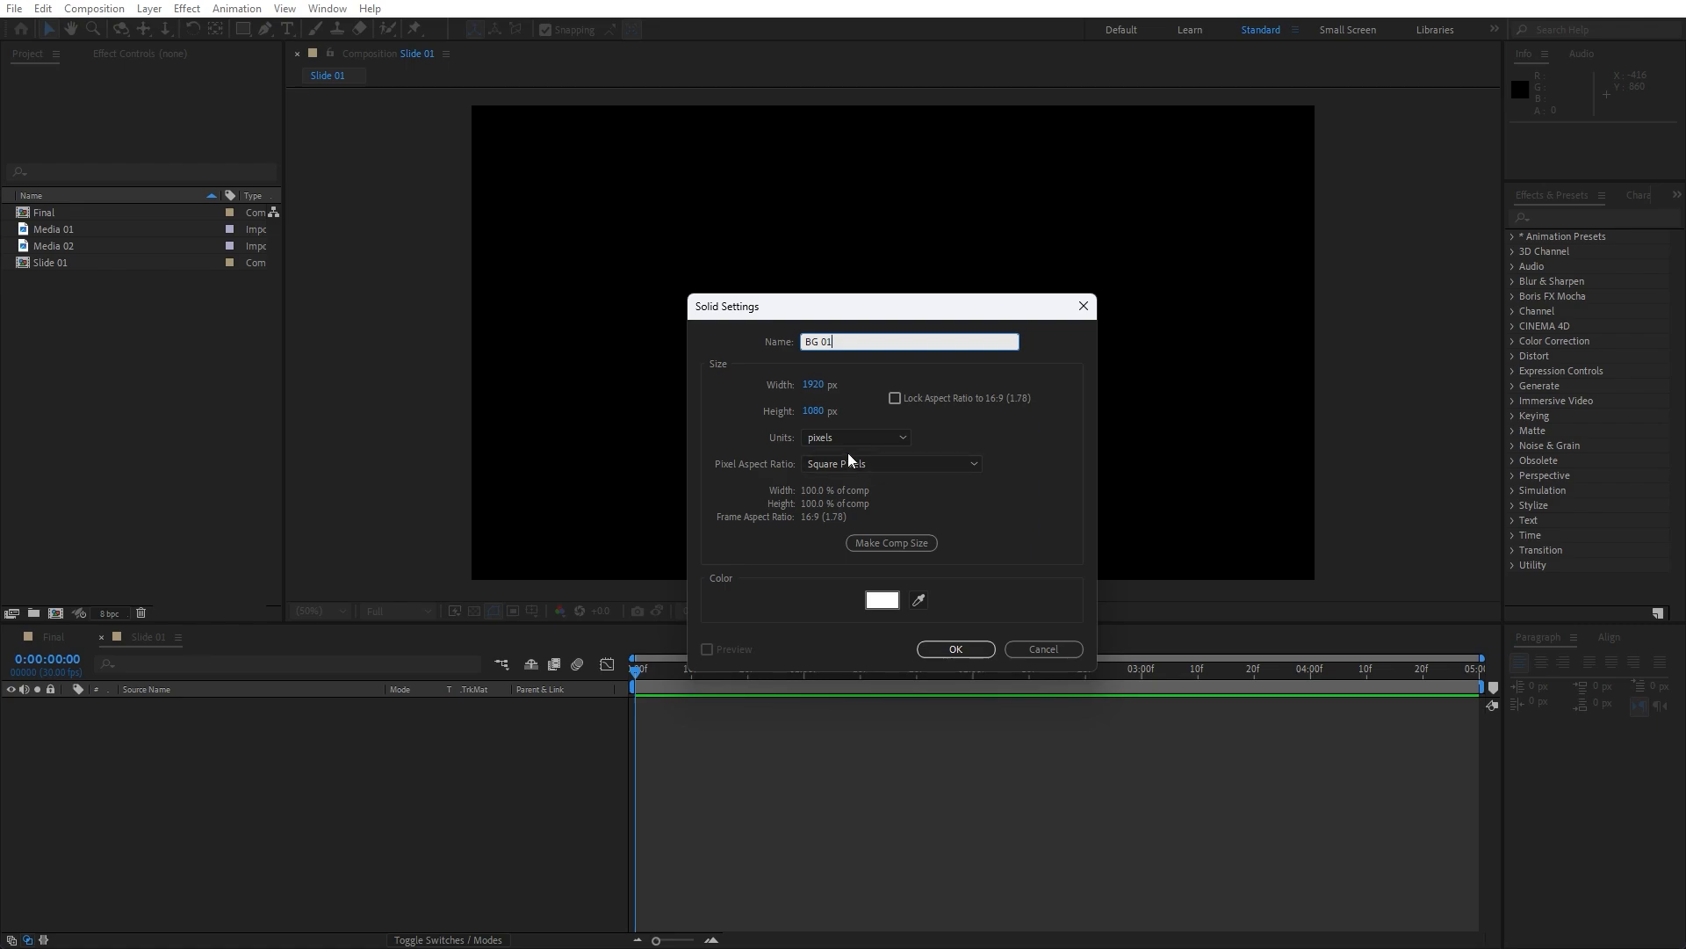
left_click(955, 650)
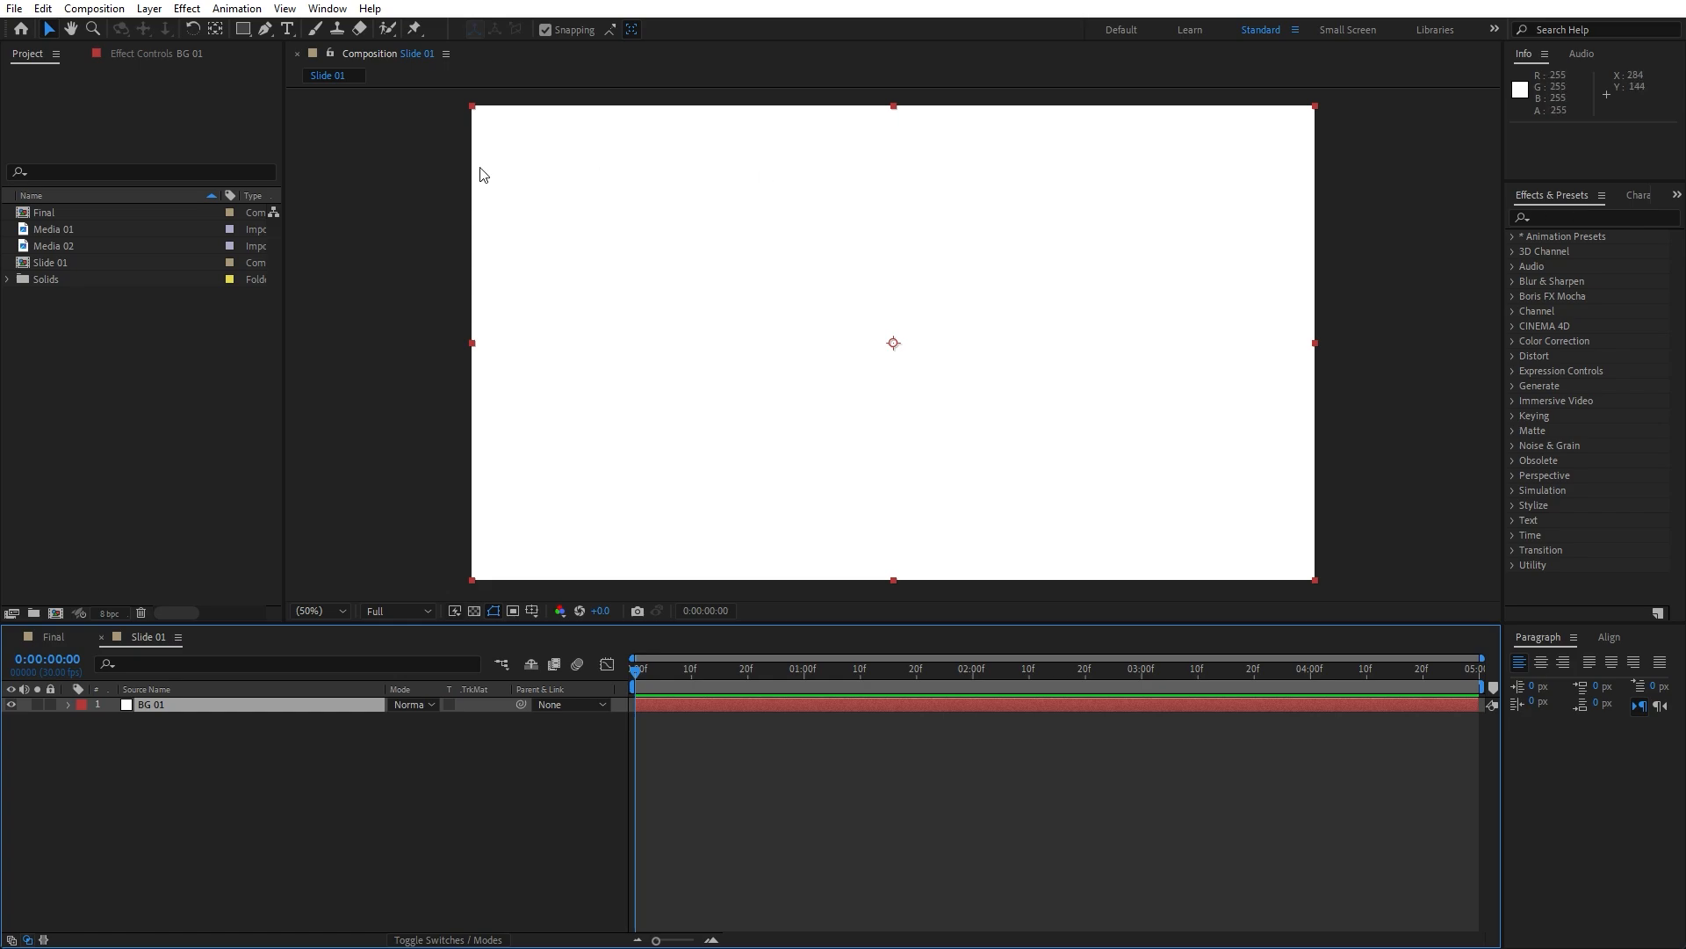
Step: Find the Fill effect and apply it to the BG 01 layer
left_click(327, 8)
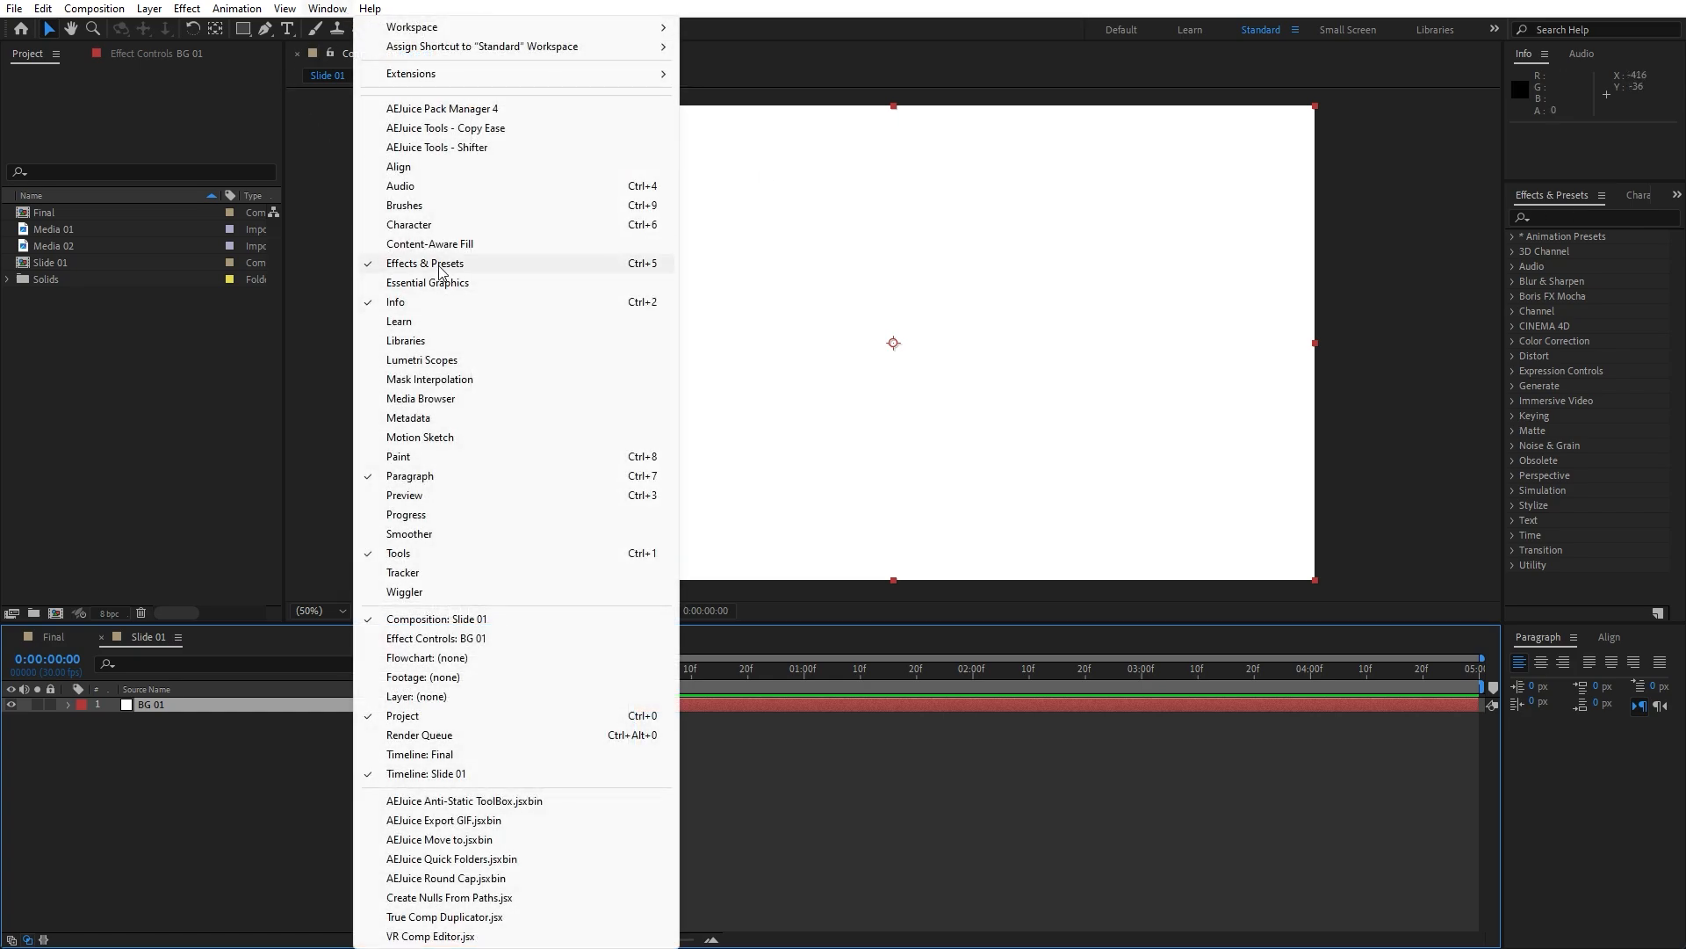
left_click(1558, 218)
type("fill")
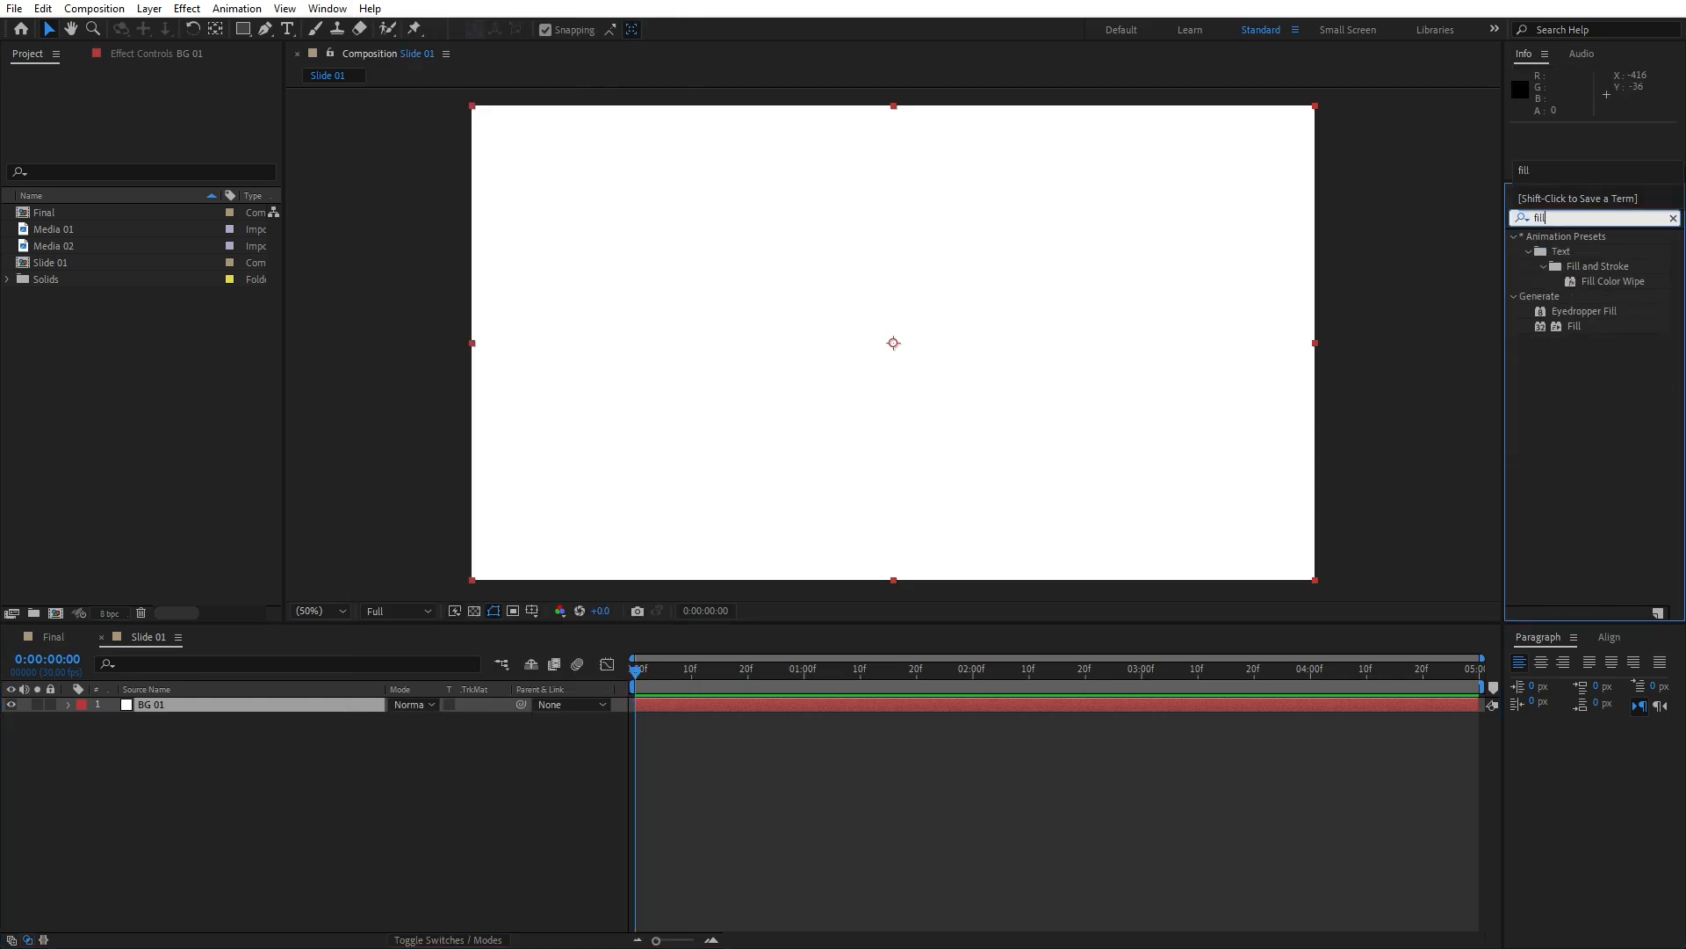
left_click_drag(1574, 326, 161, 706)
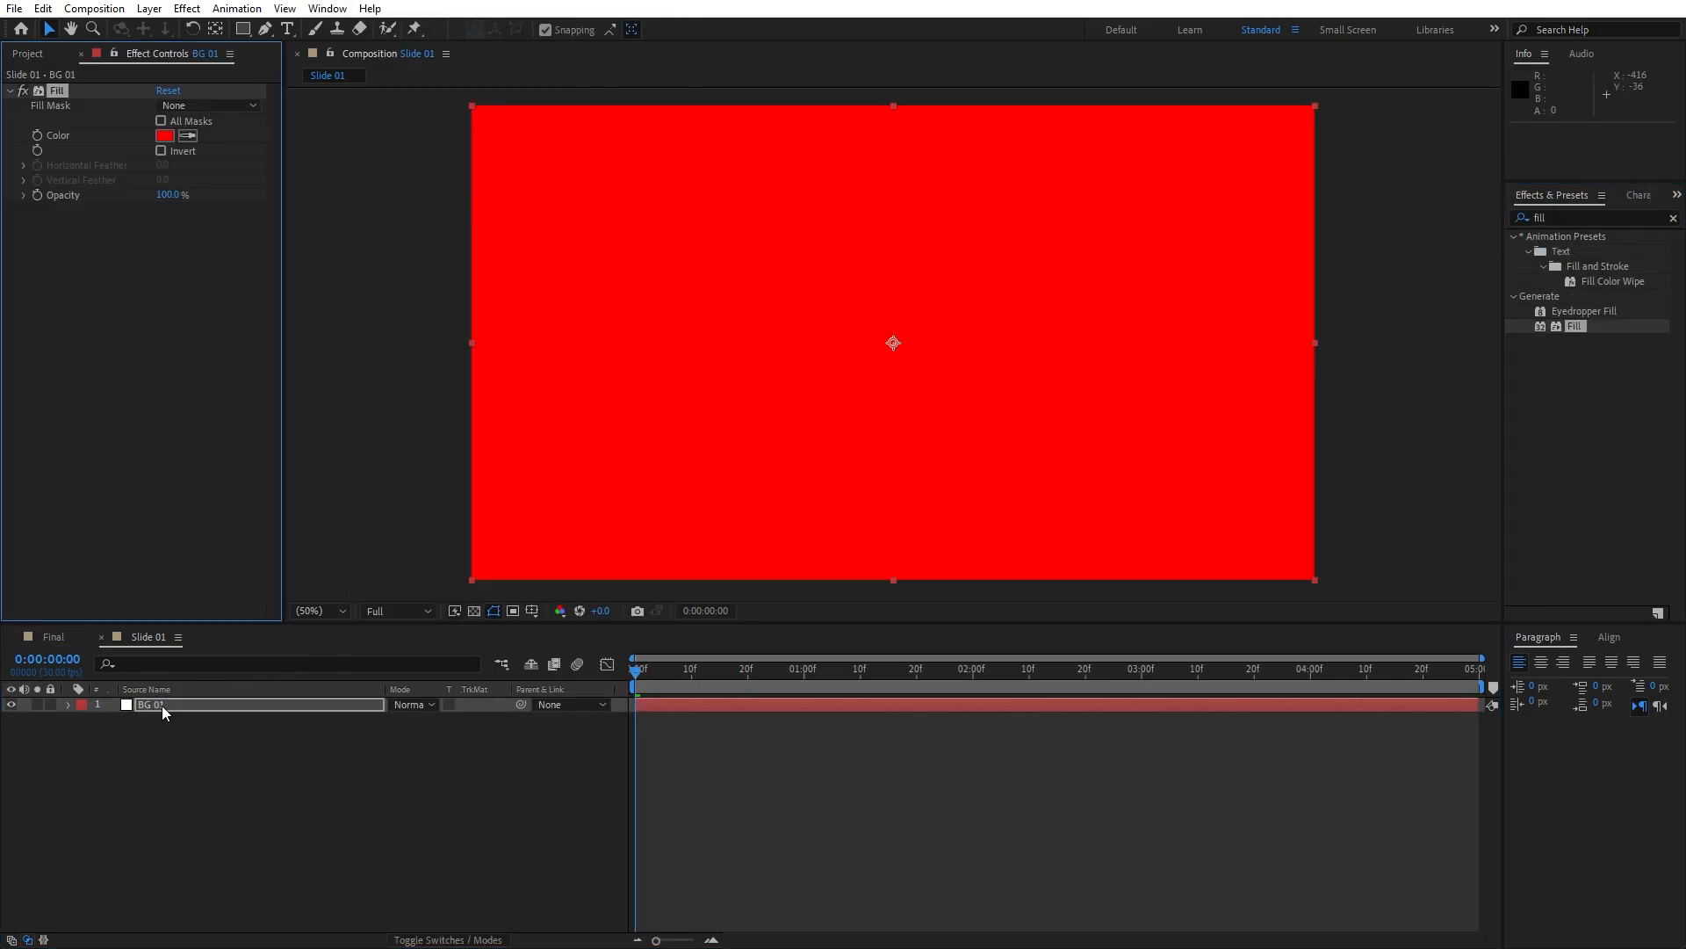
Step: Set the Fill color of BG 01 to light blue 8CCBE1
left_click(164, 137)
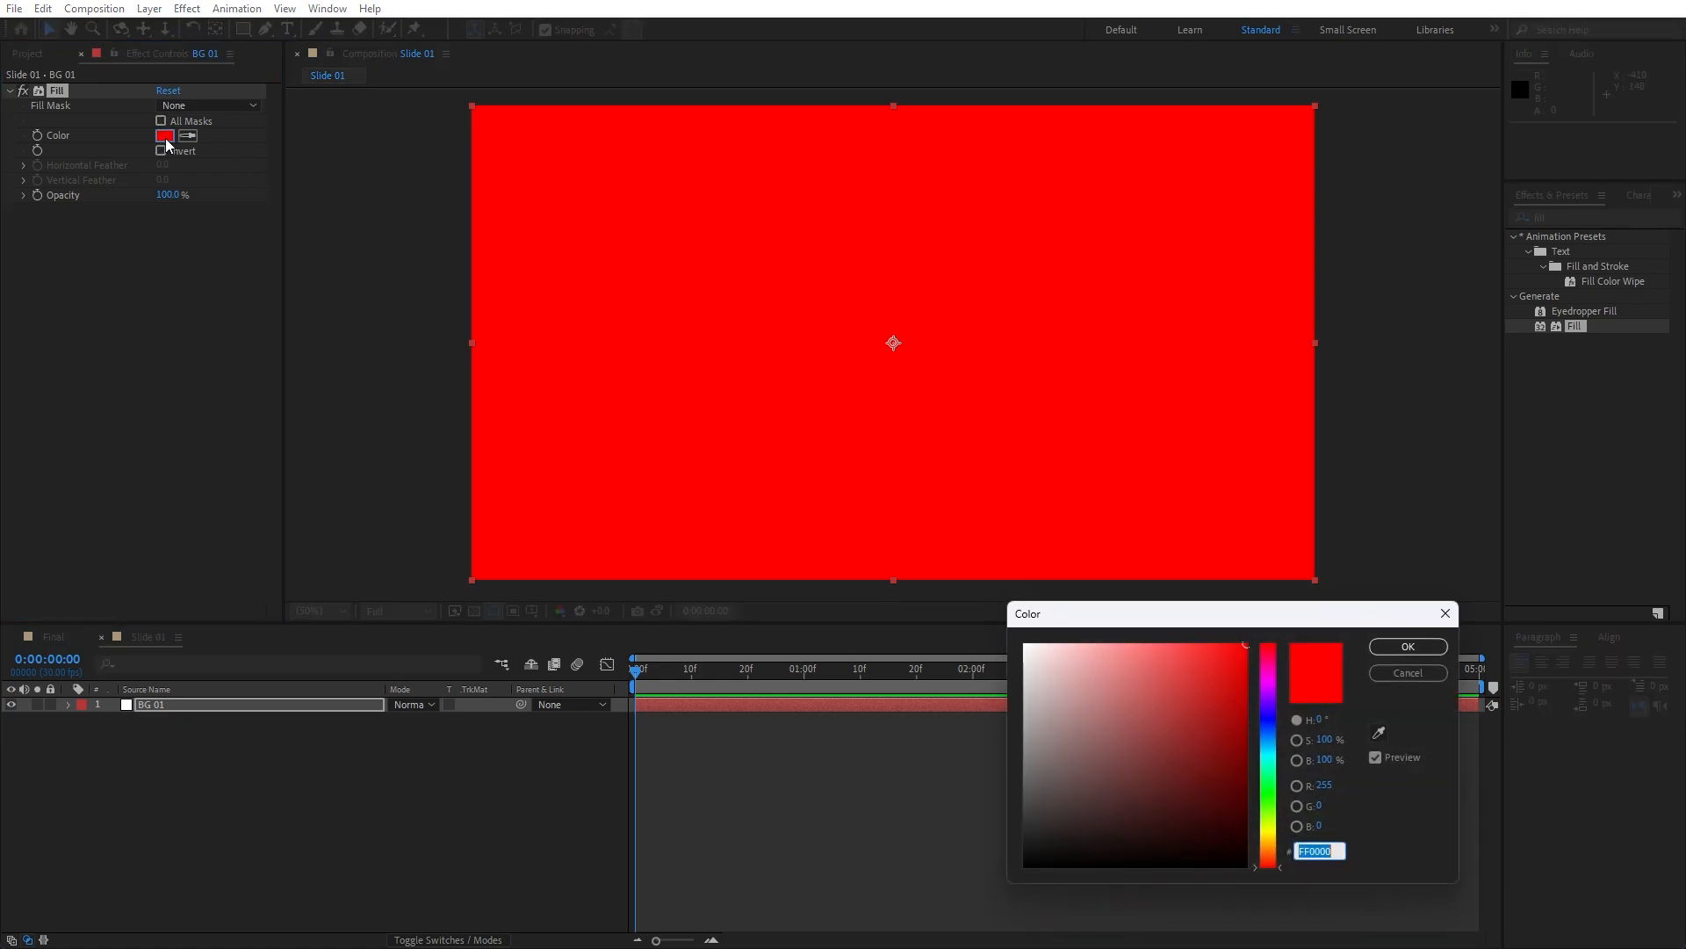
type("8CCB")
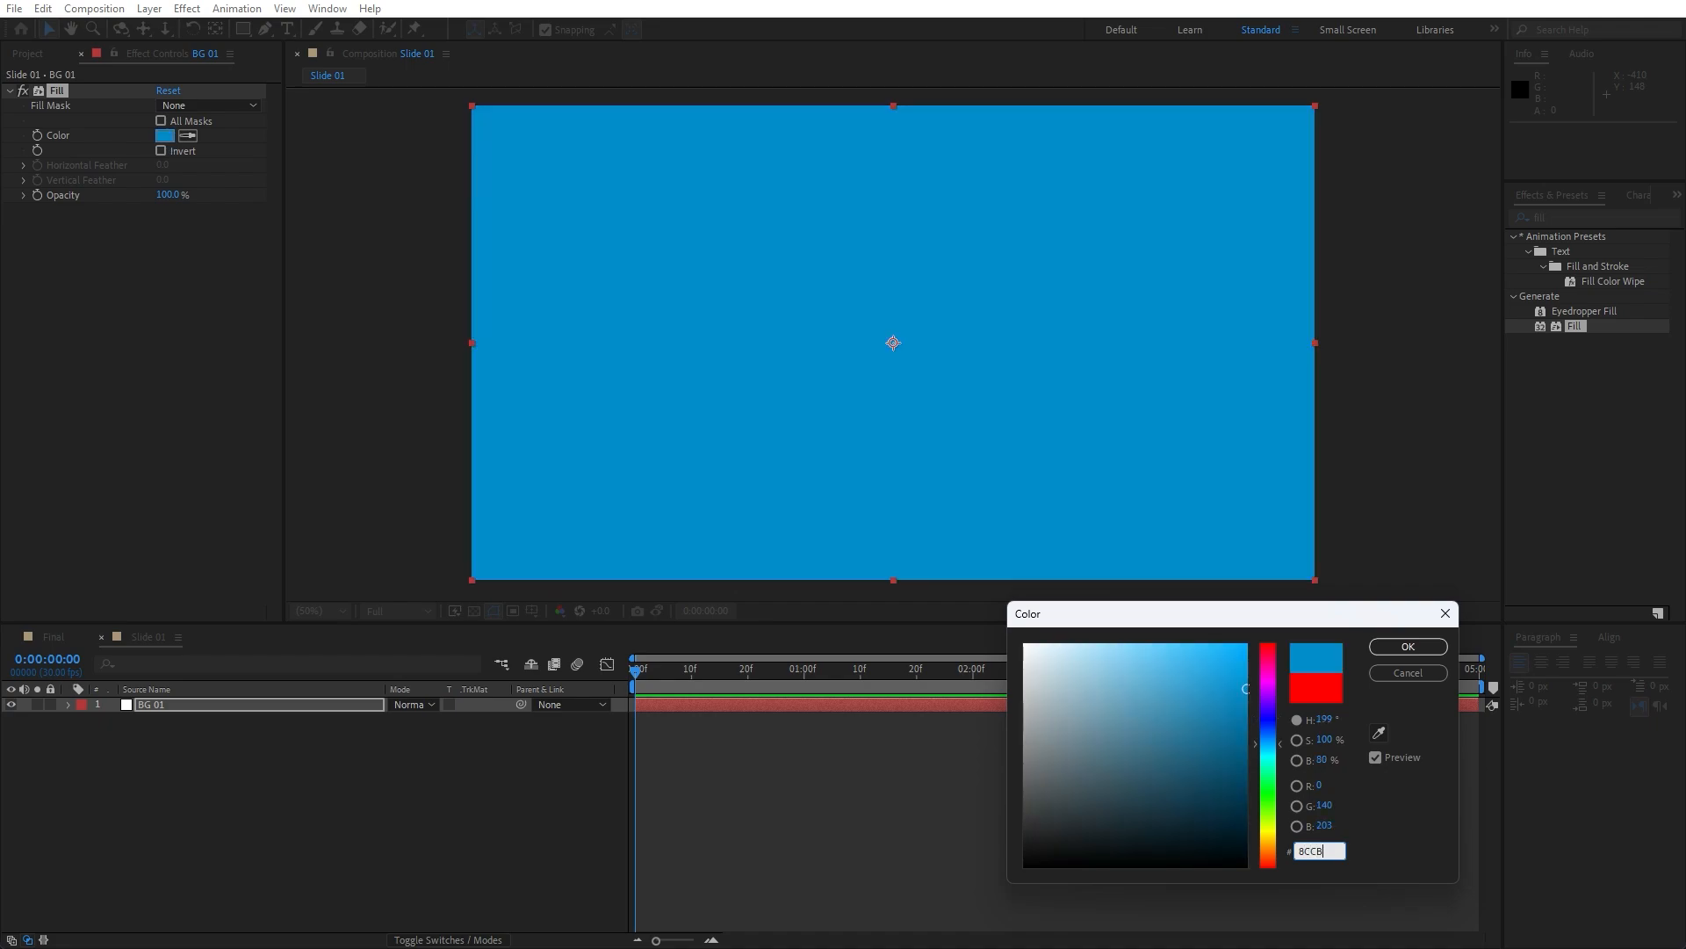
type("E1")
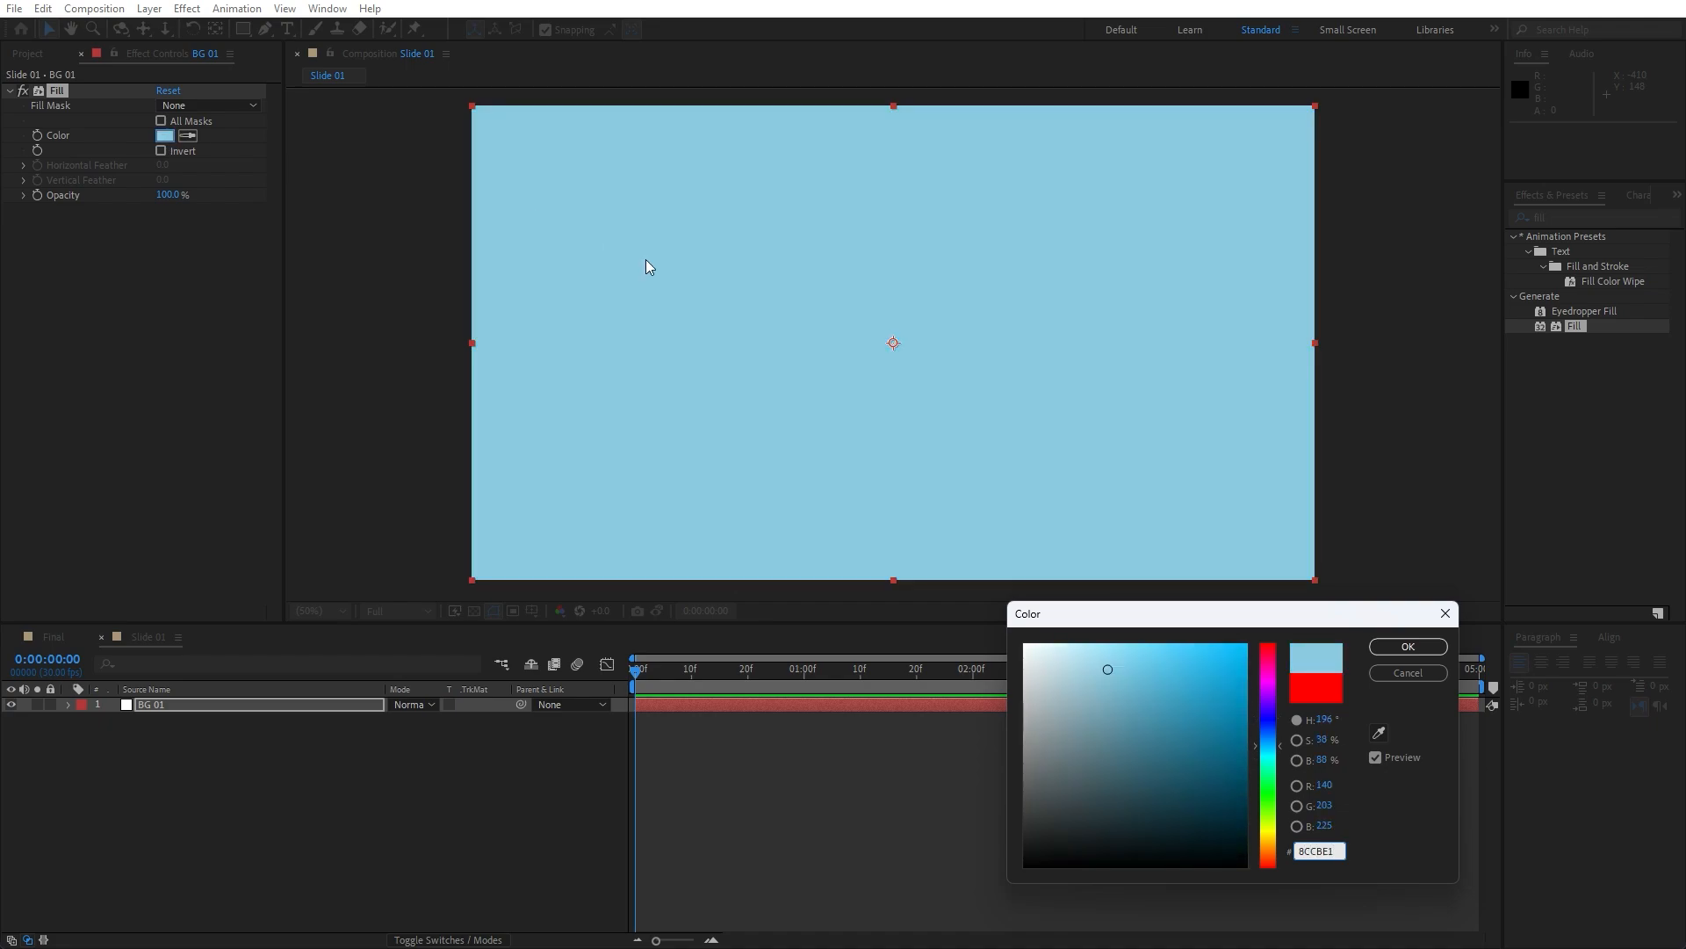
left_click(1414, 650)
left_click(171, 729)
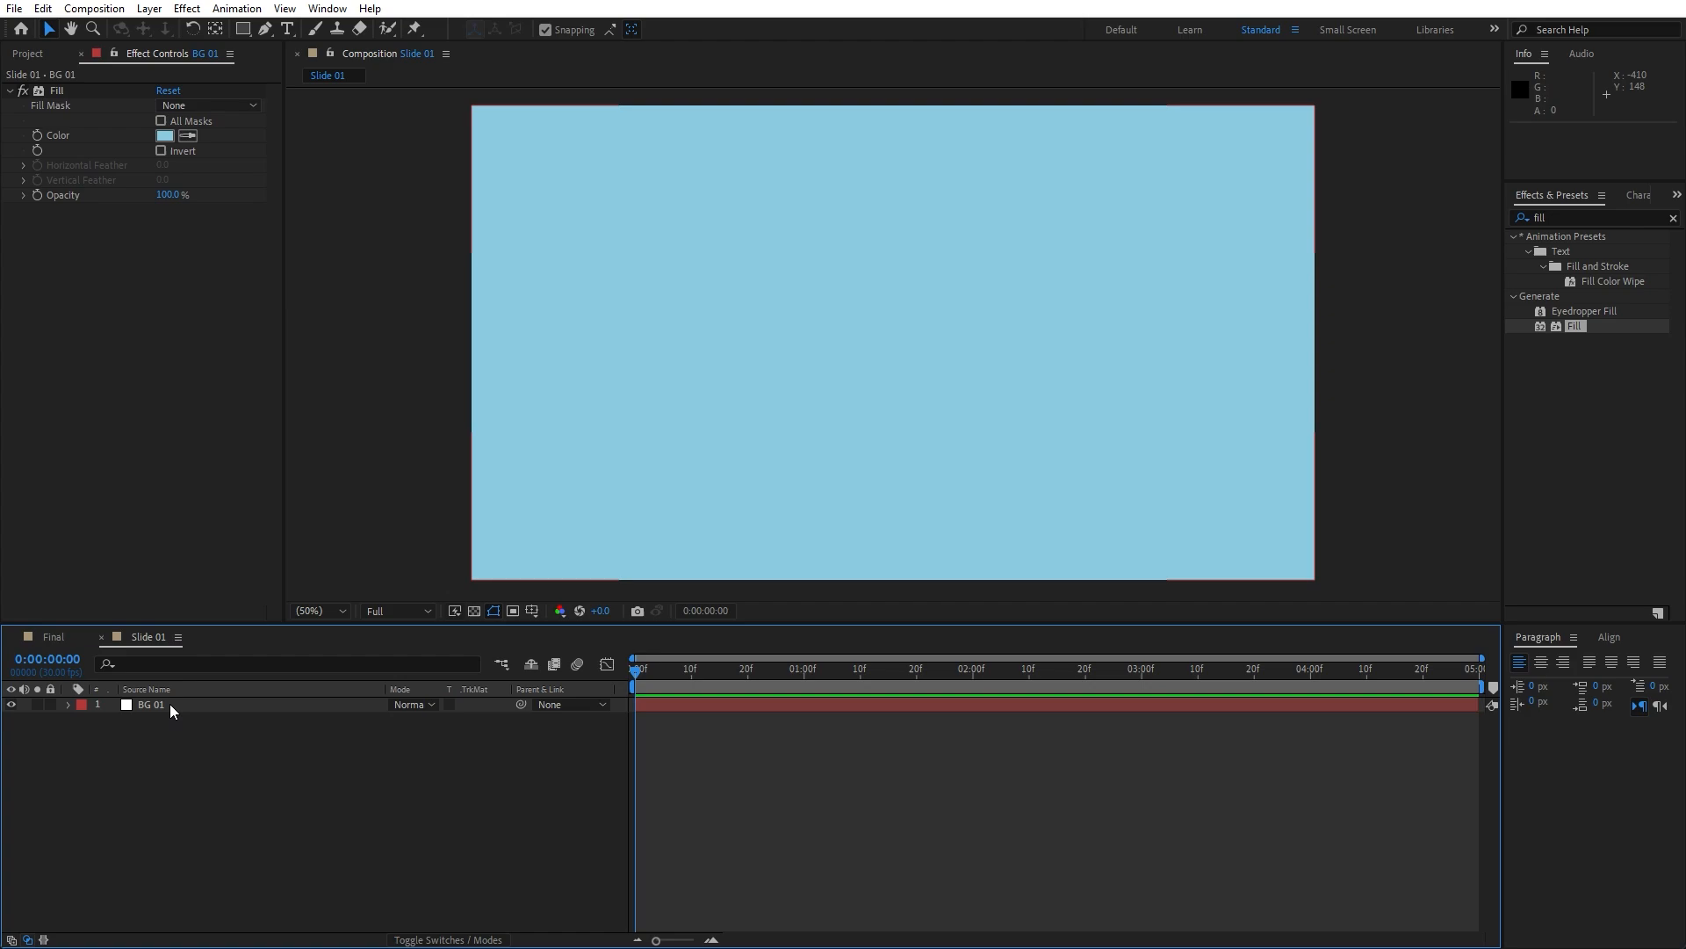
Step: Duplicate the BG 01 layer and rename the copy BG 02
left_click(170, 704)
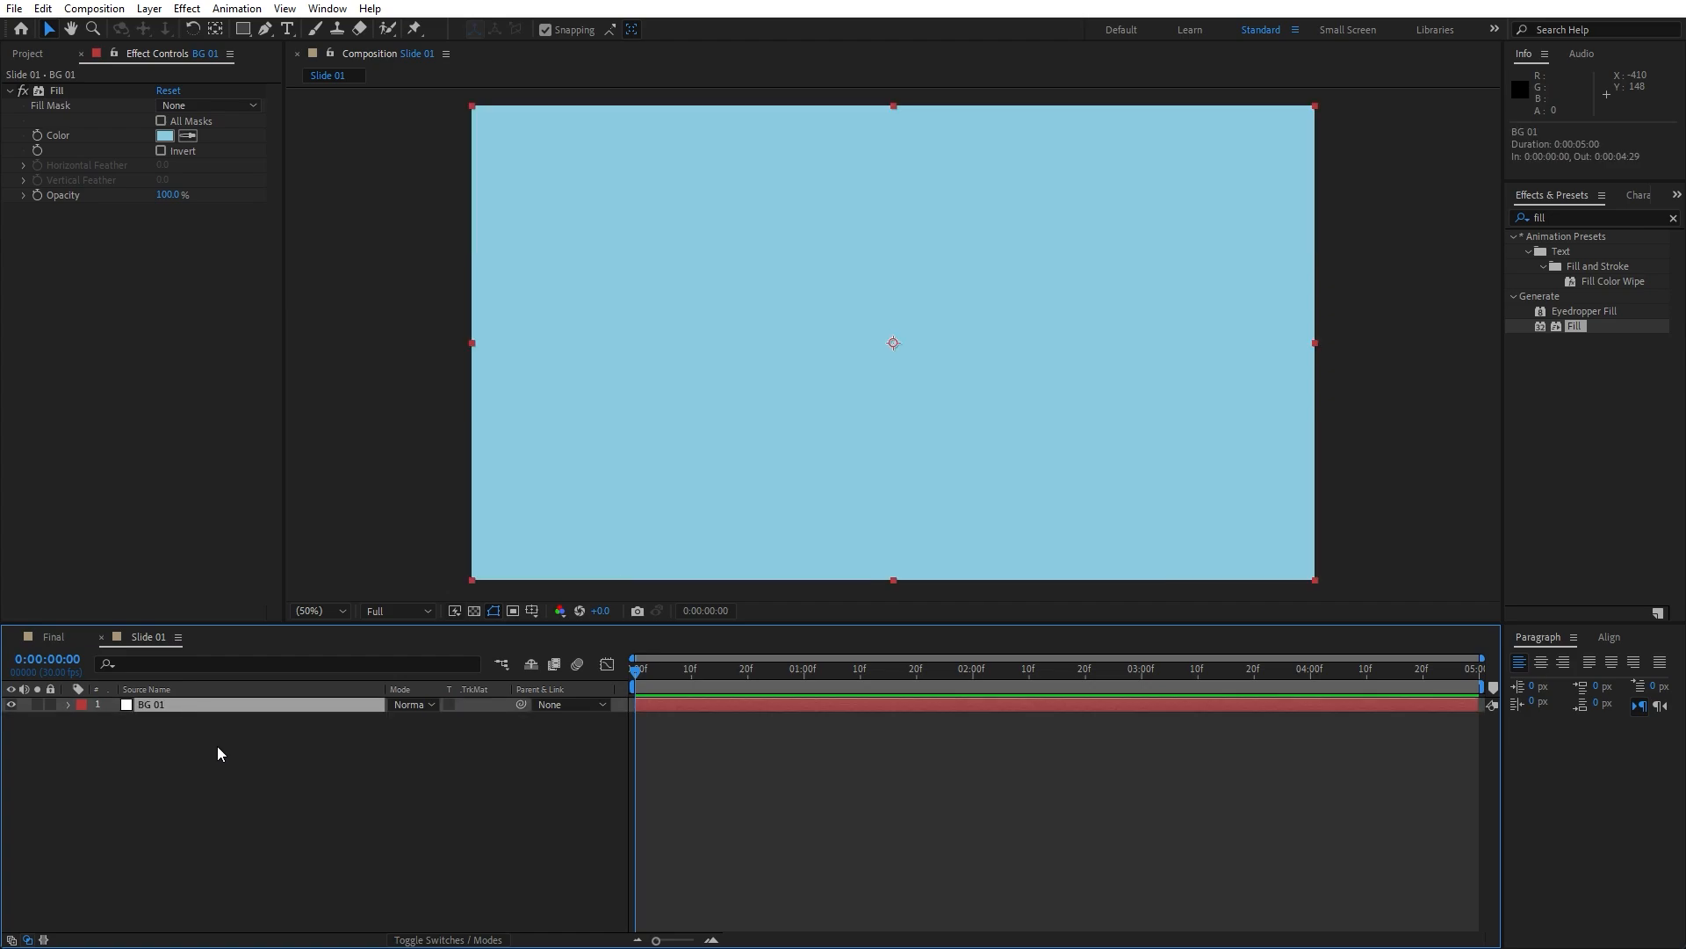
left_click(42, 8)
left_click(83, 238)
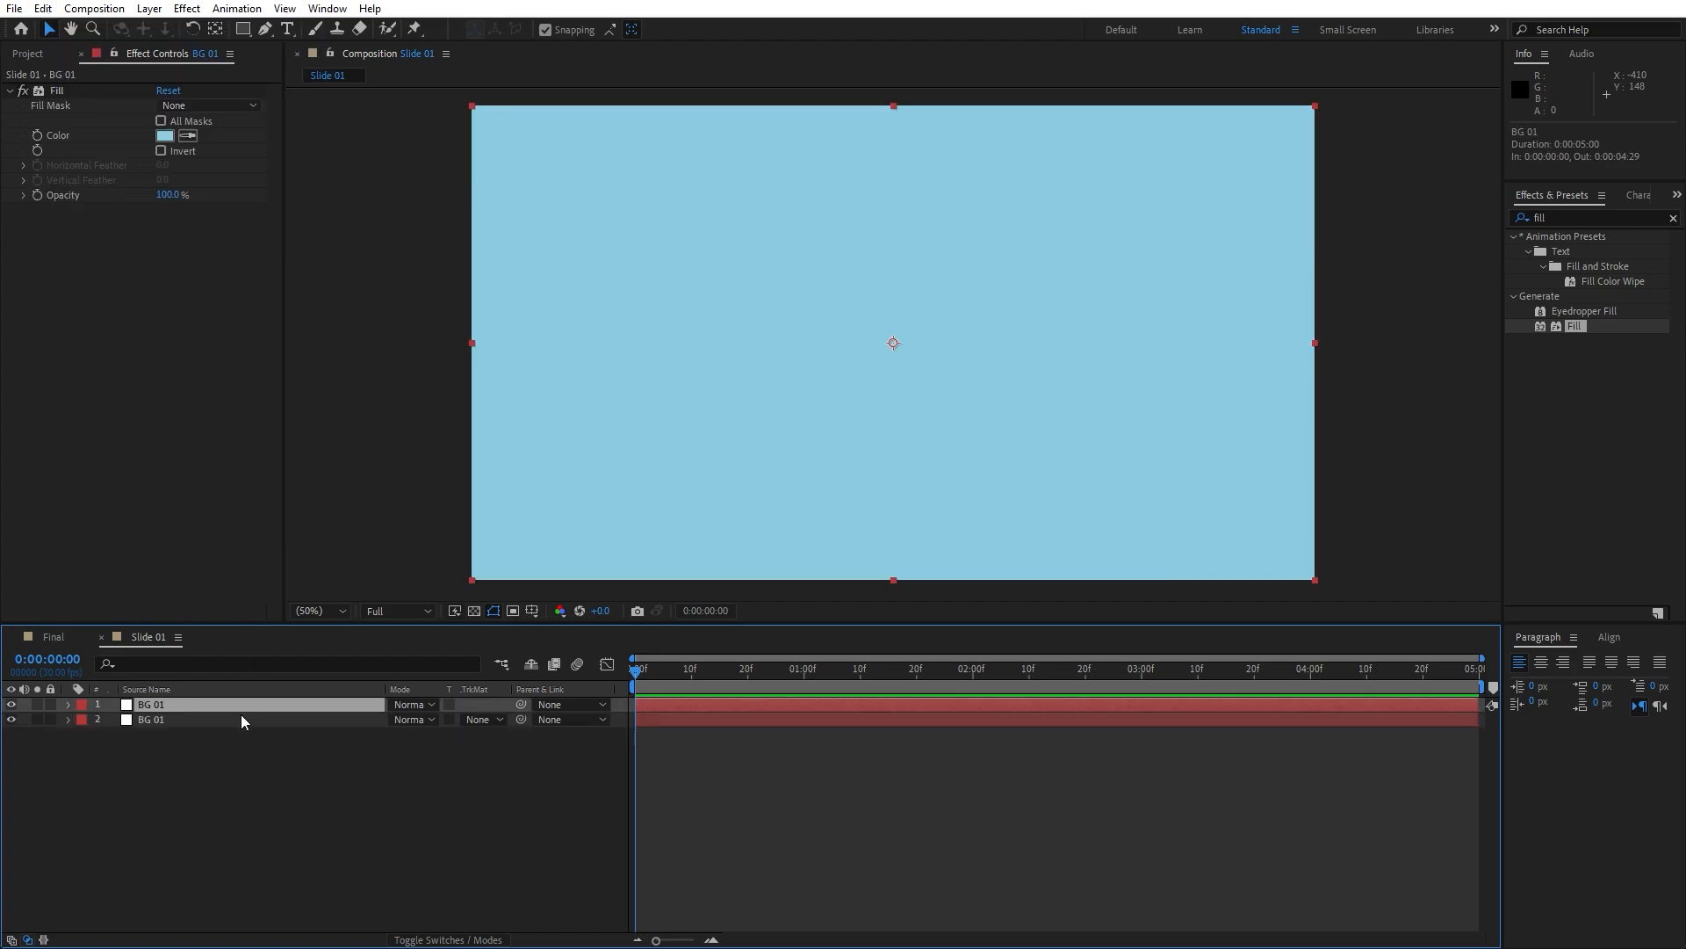
key("Return")
type("BG 02")
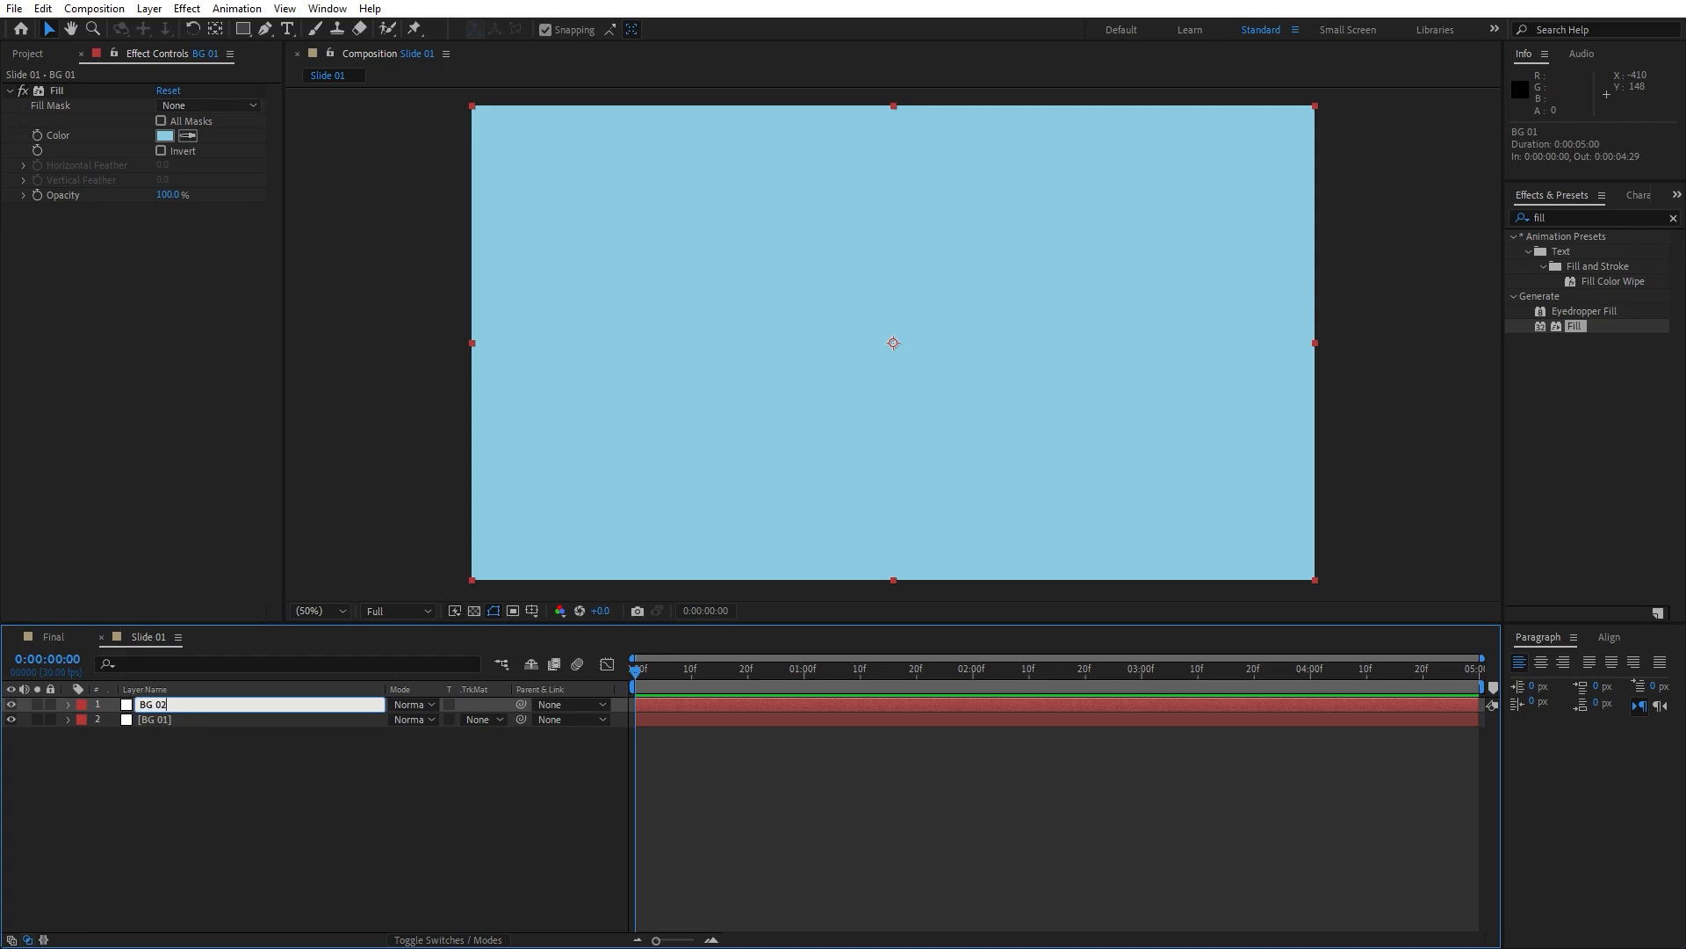
left_click(175, 731)
Step: Set the scale of the BG 02 layer to 98%
left_click(172, 704)
key("s")
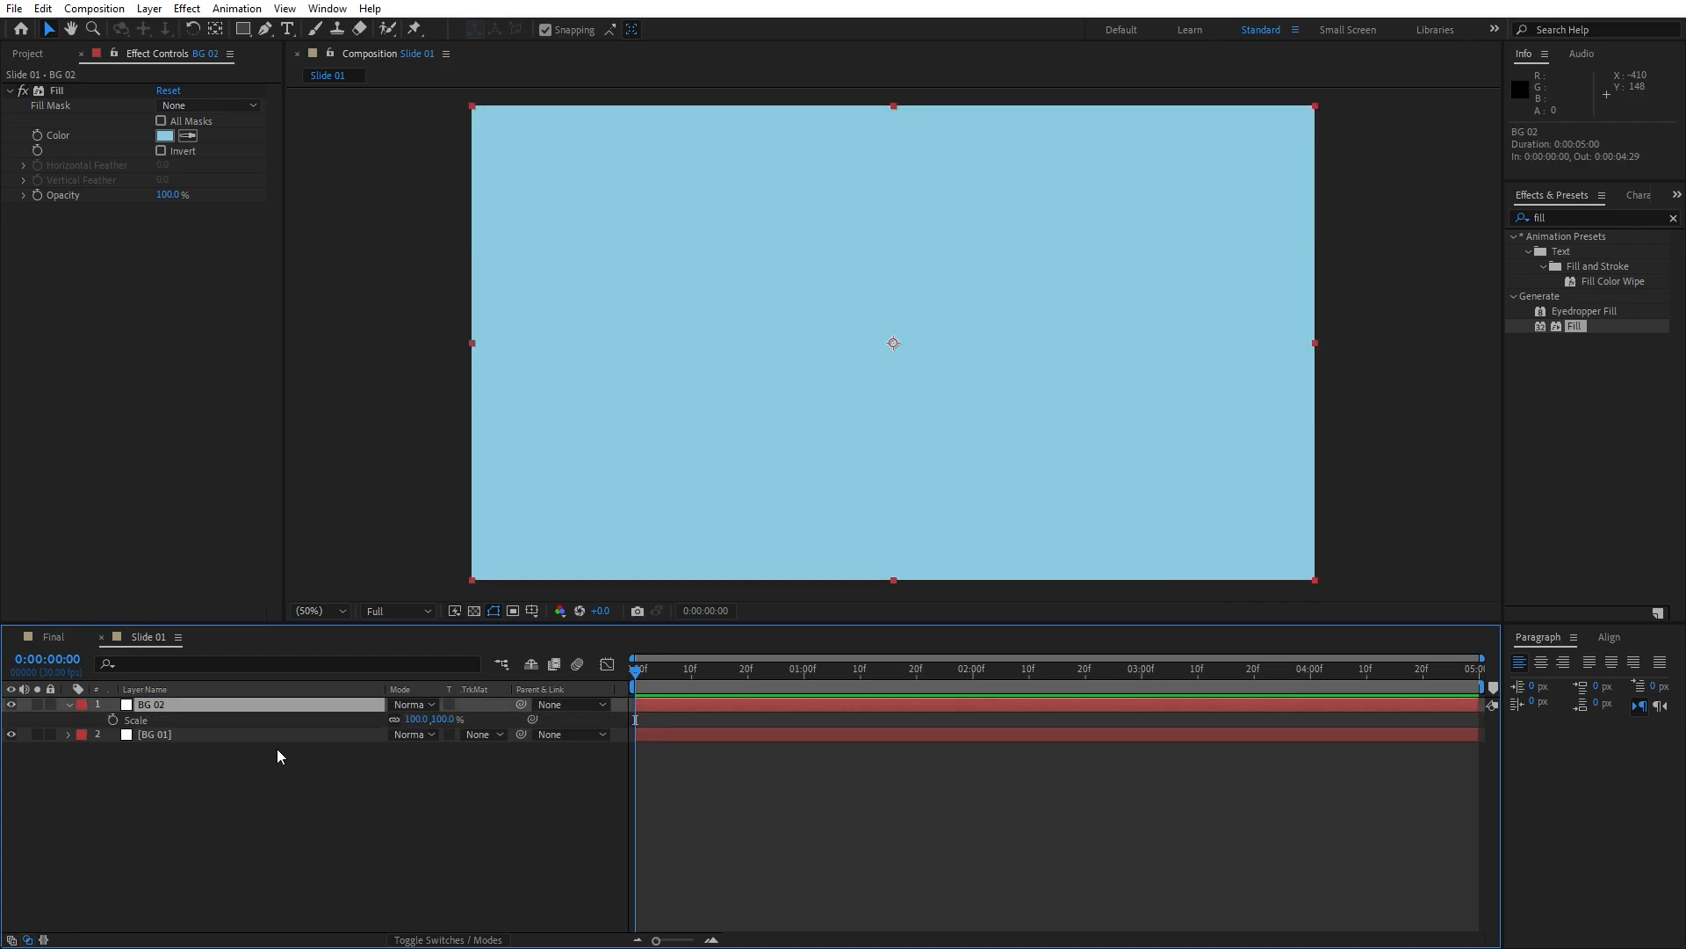
left_click(419, 719)
type("95")
type("8")
key("Return")
Step: Change the Fill color of BG 02 to pink D16289
left_click(200, 708)
left_click(164, 136)
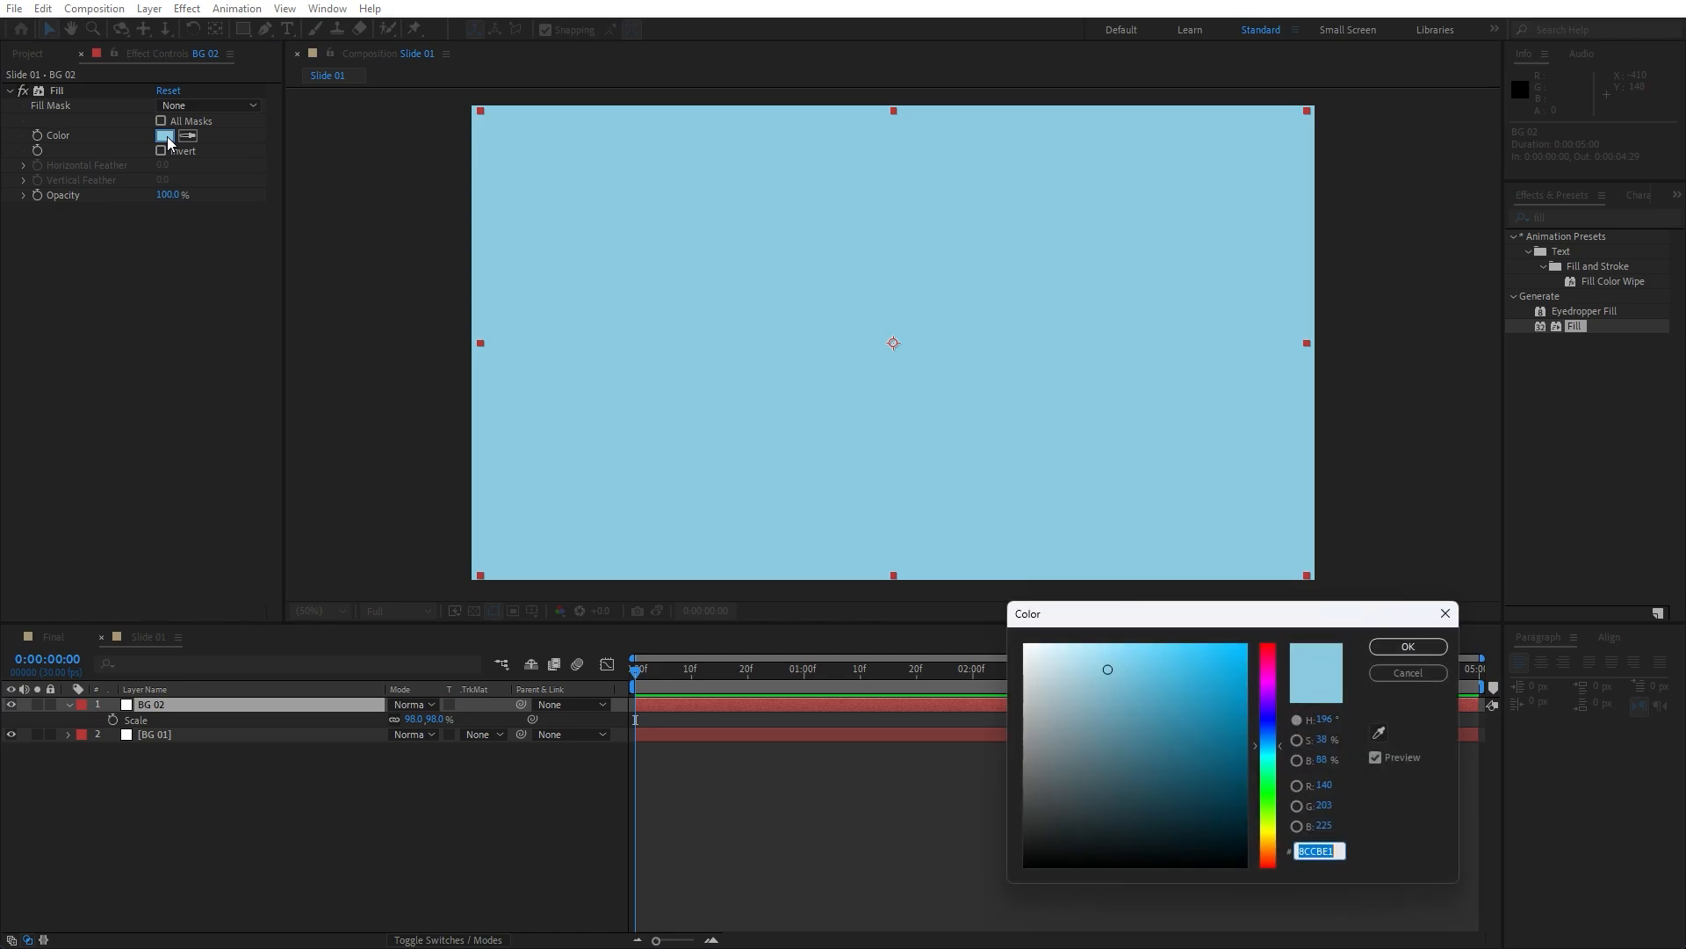
type("D162")
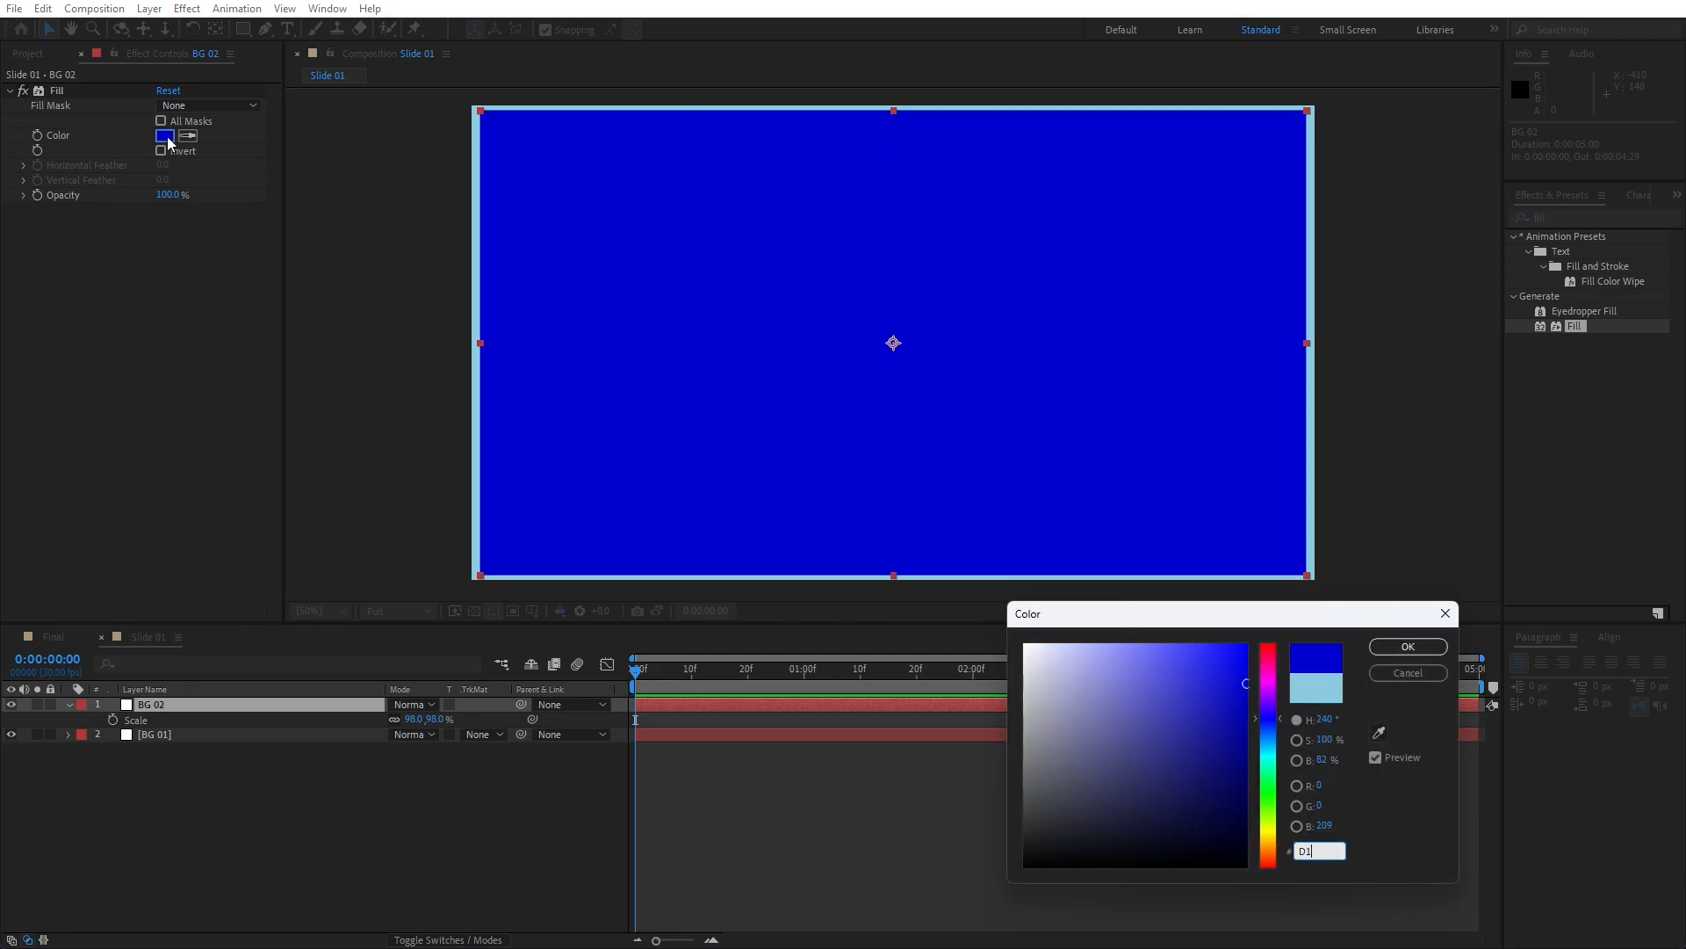
type("89")
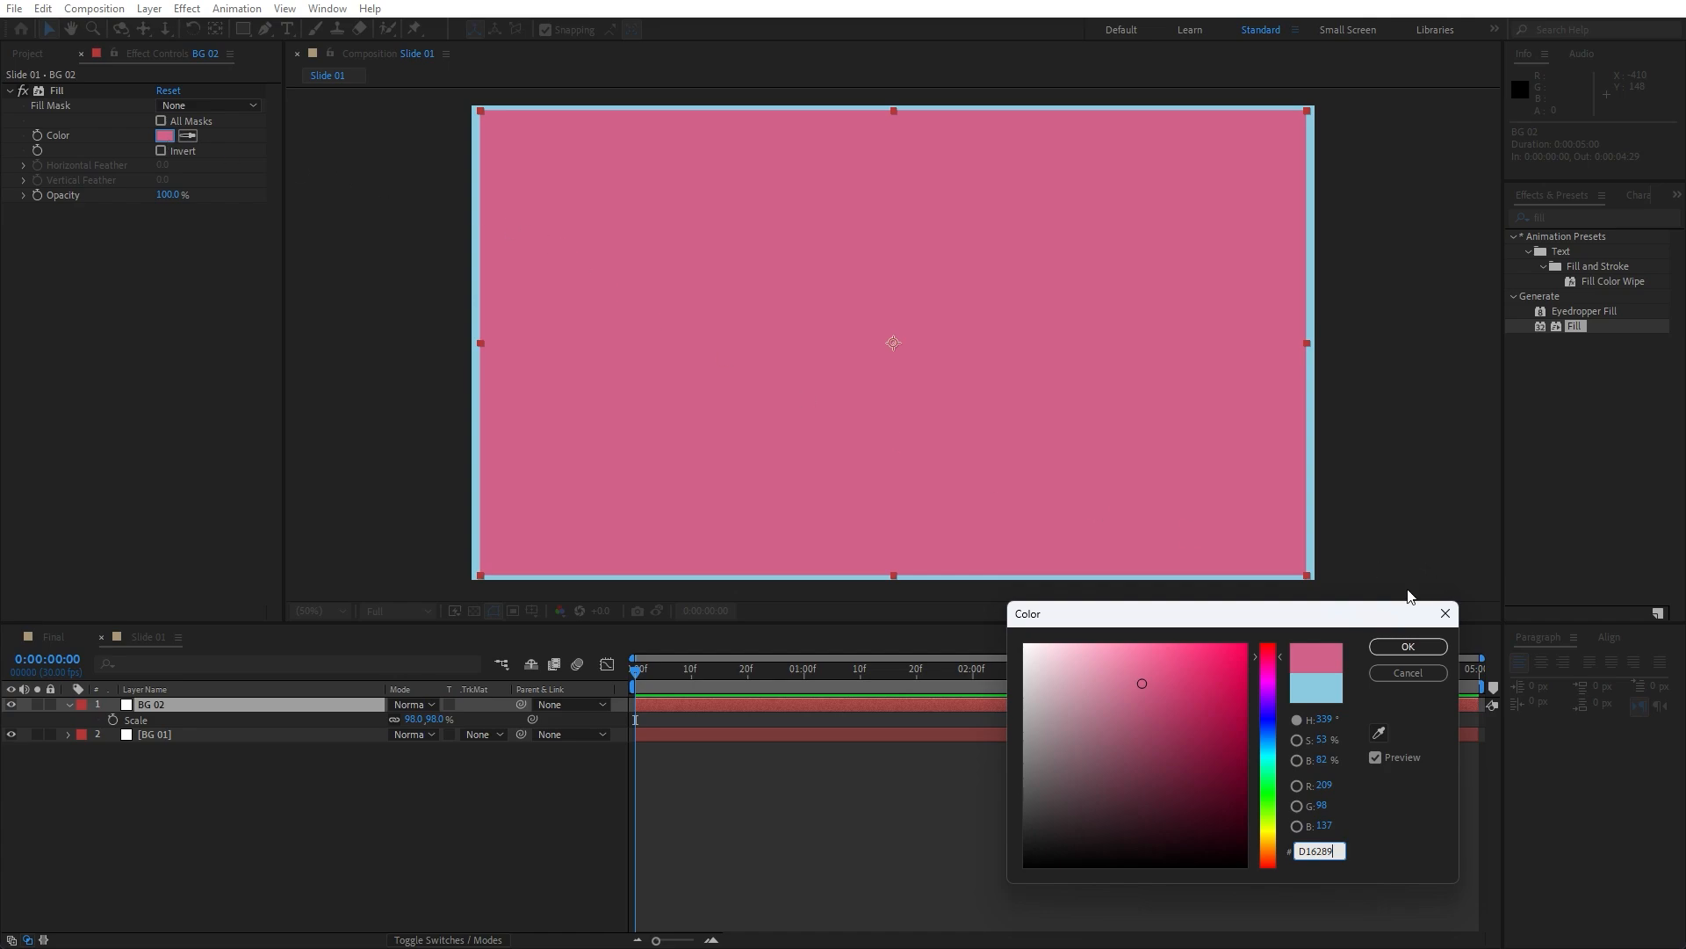
left_click(1411, 647)
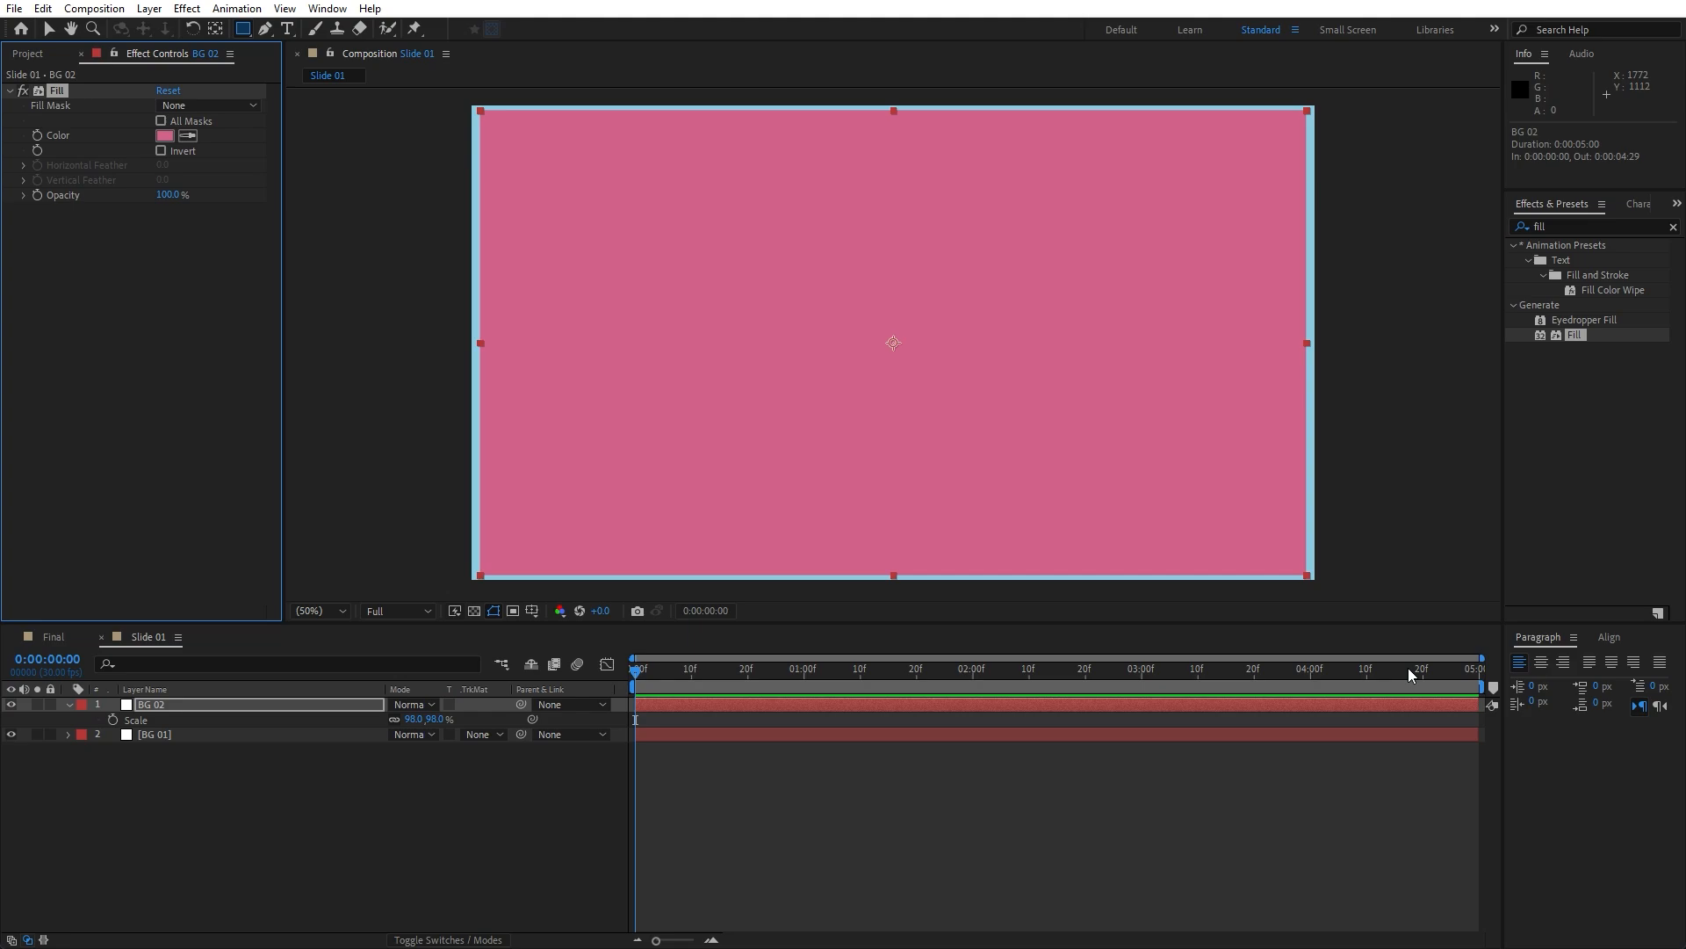
Step: Show the Title/Action Safe guides in the composition view and collapse the BG 02 layer's properties
left_click(531, 610)
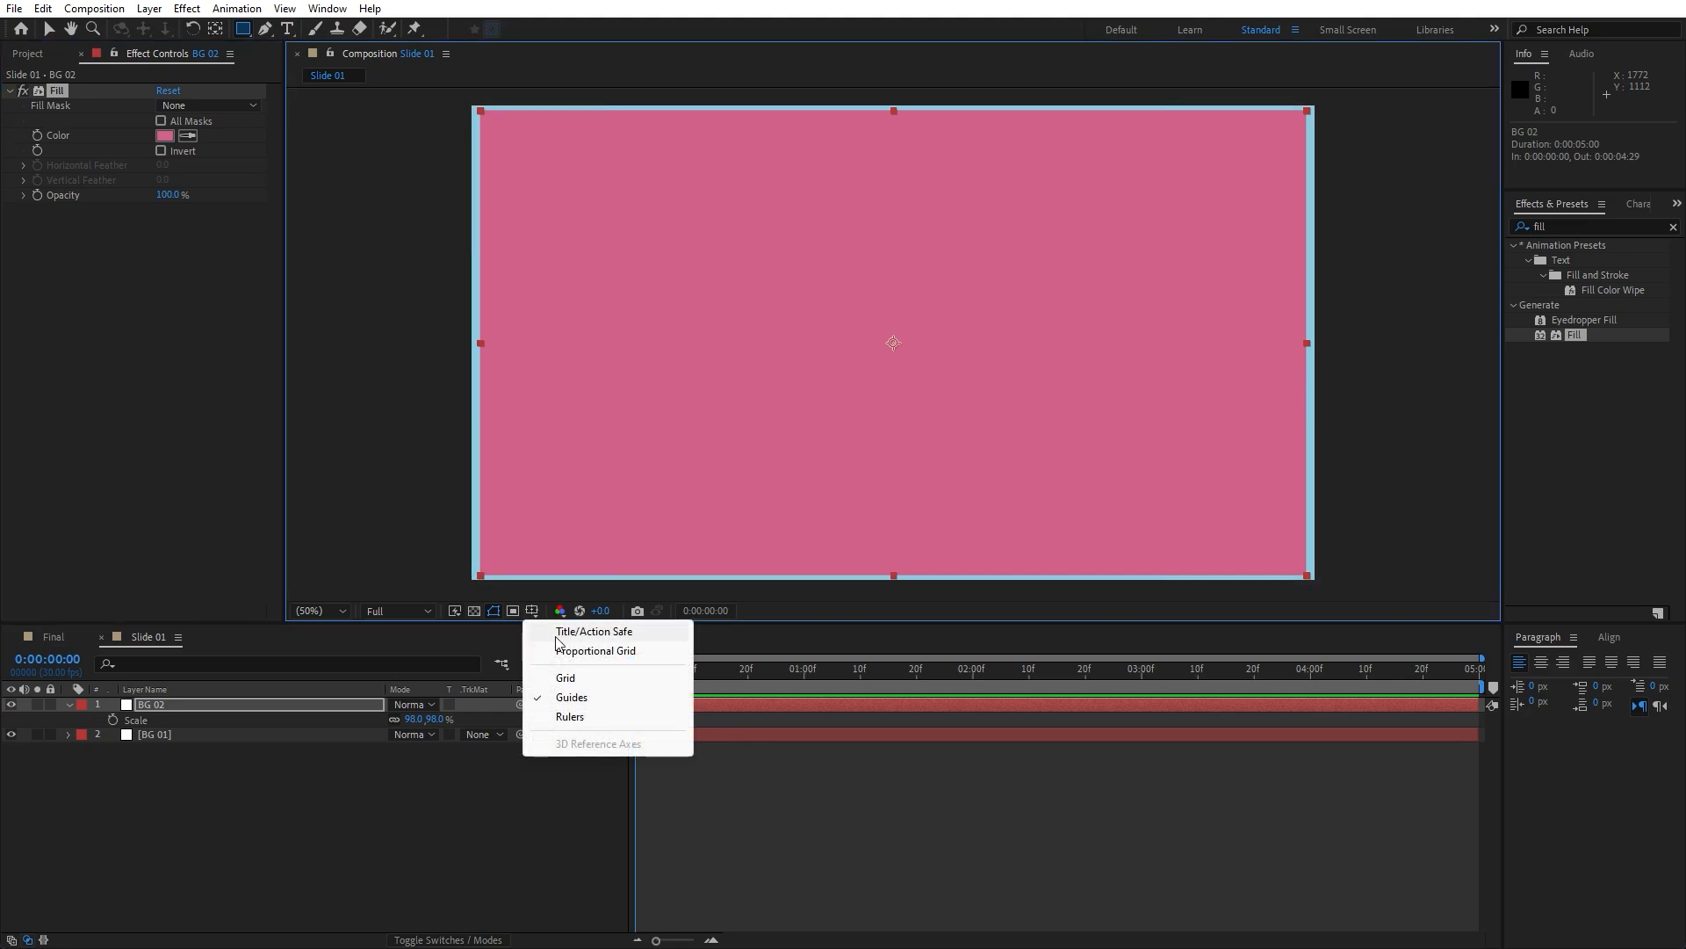
left_click(557, 633)
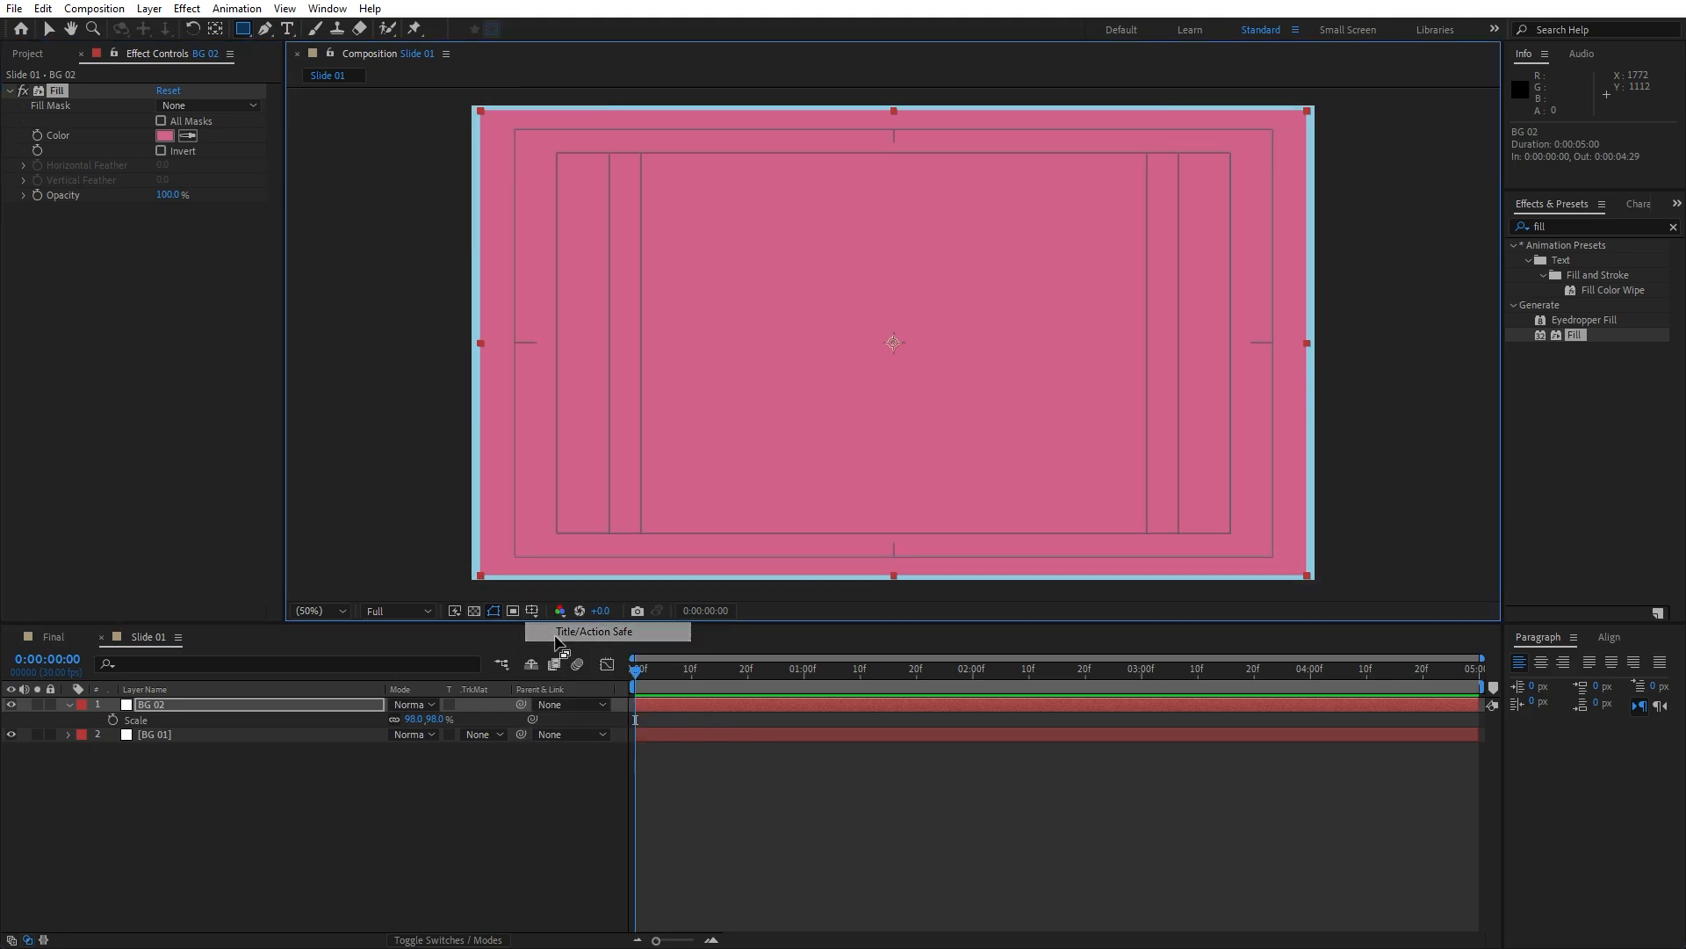
left_click(202, 831)
left_click(69, 705)
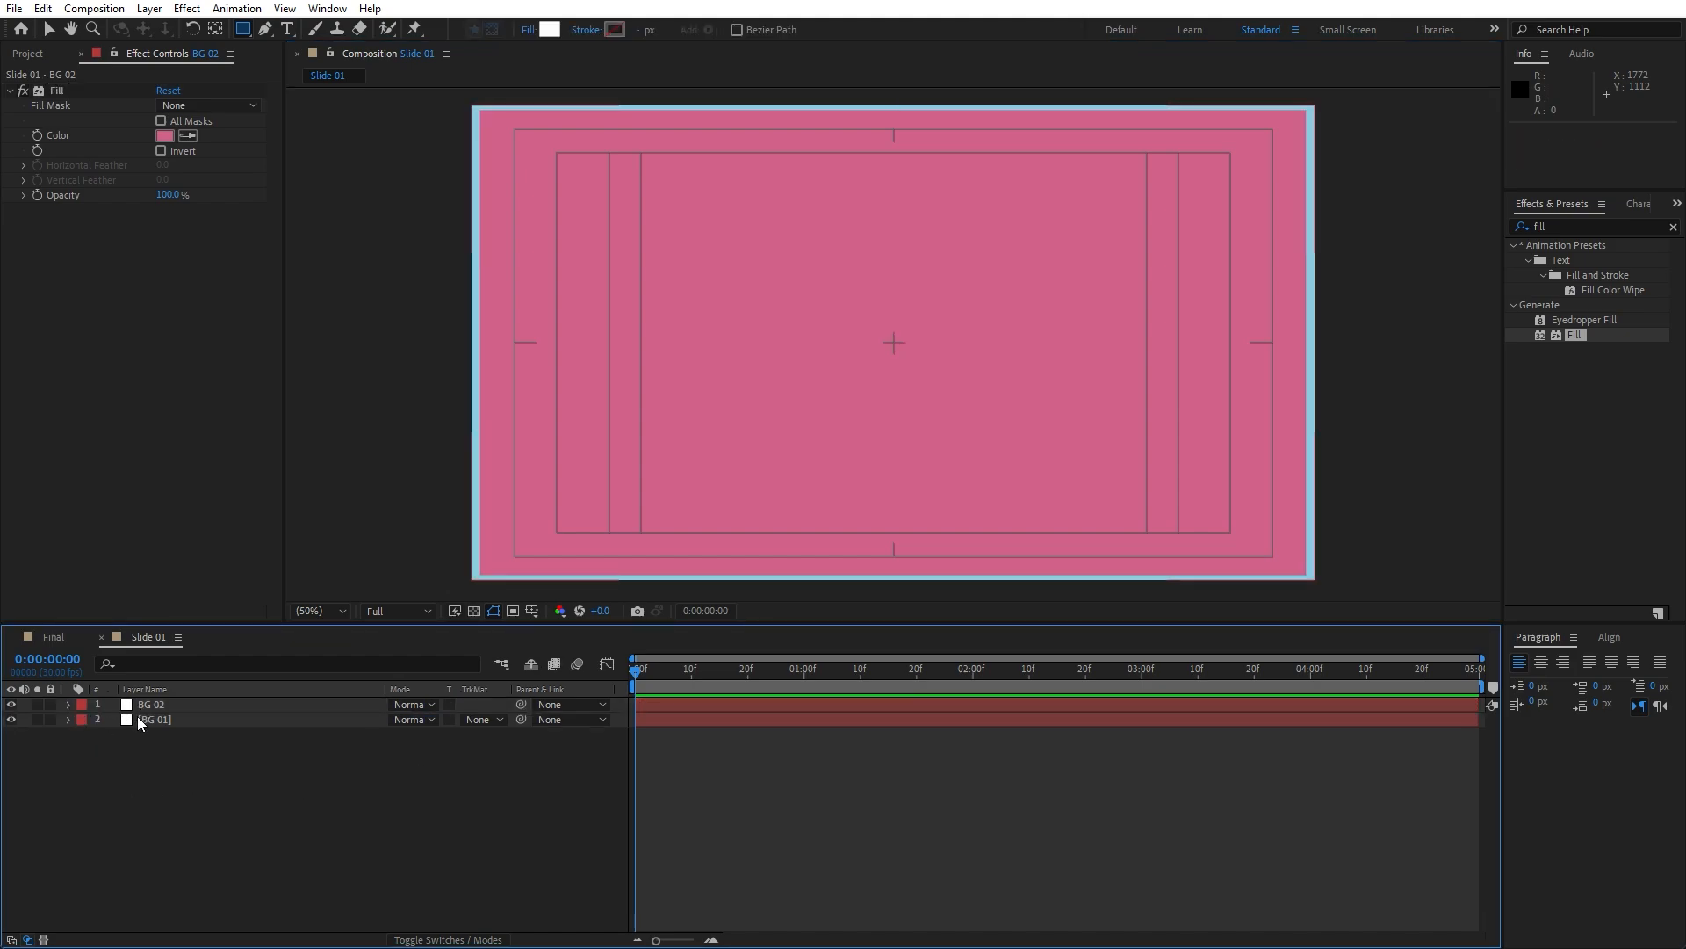
Step: Draw a white rectangle about 876 x 746 px over the composition's lower left area and name its layer Left Shape
left_click(246, 38)
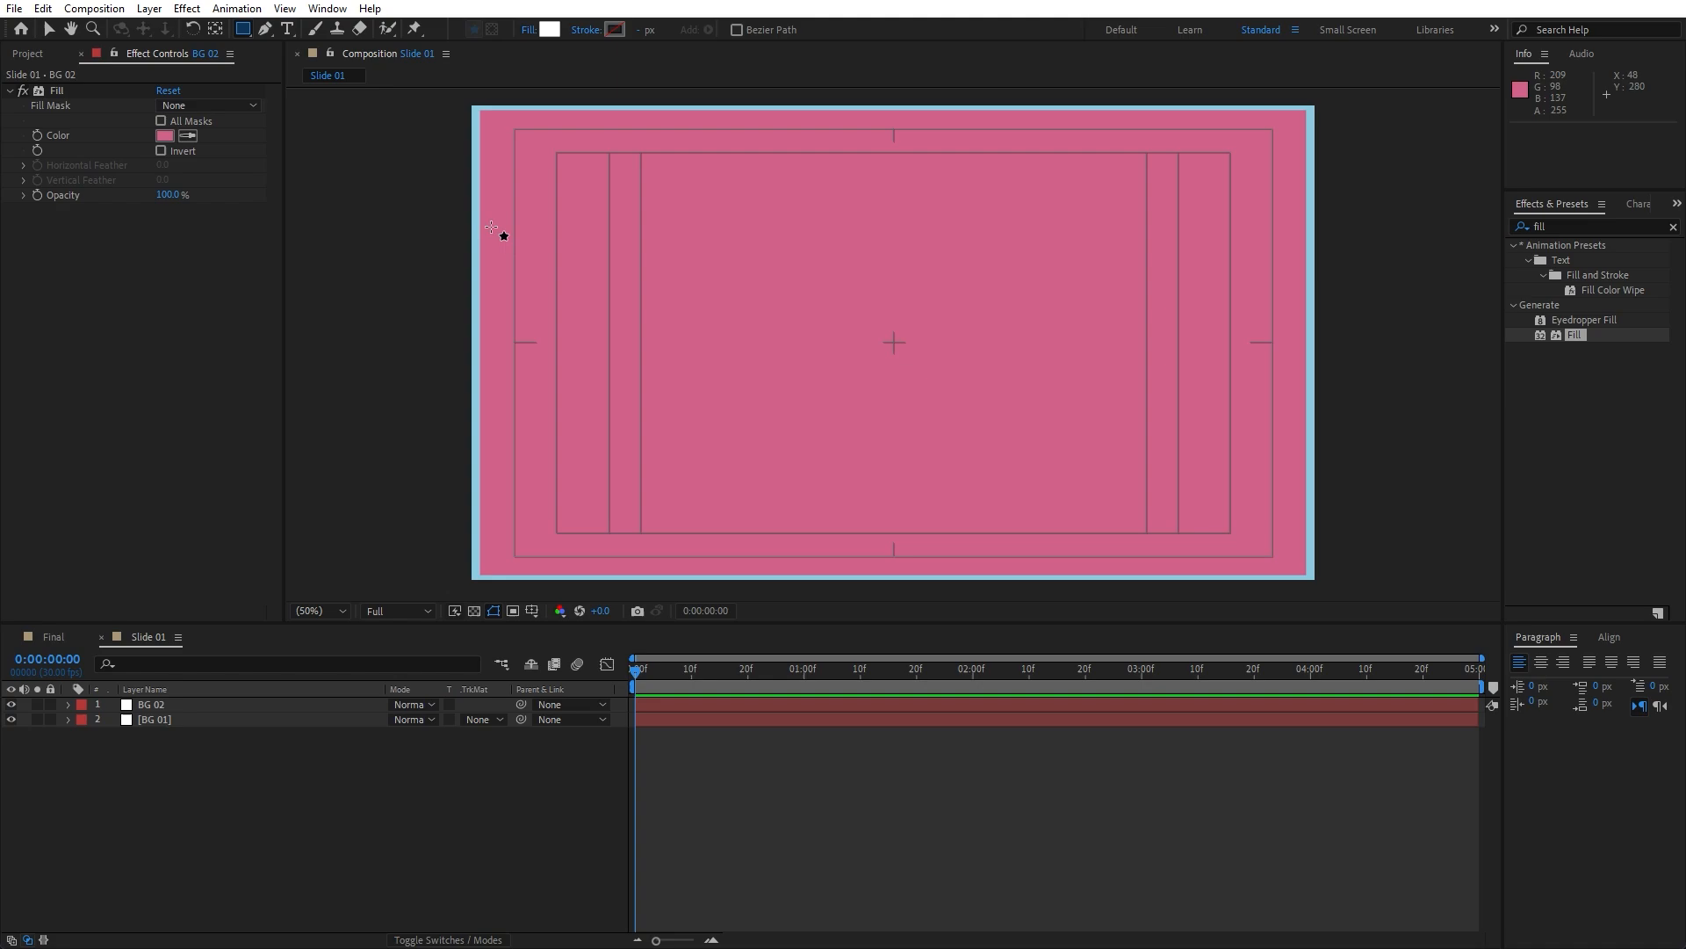
left_click_drag(468, 228, 856, 563)
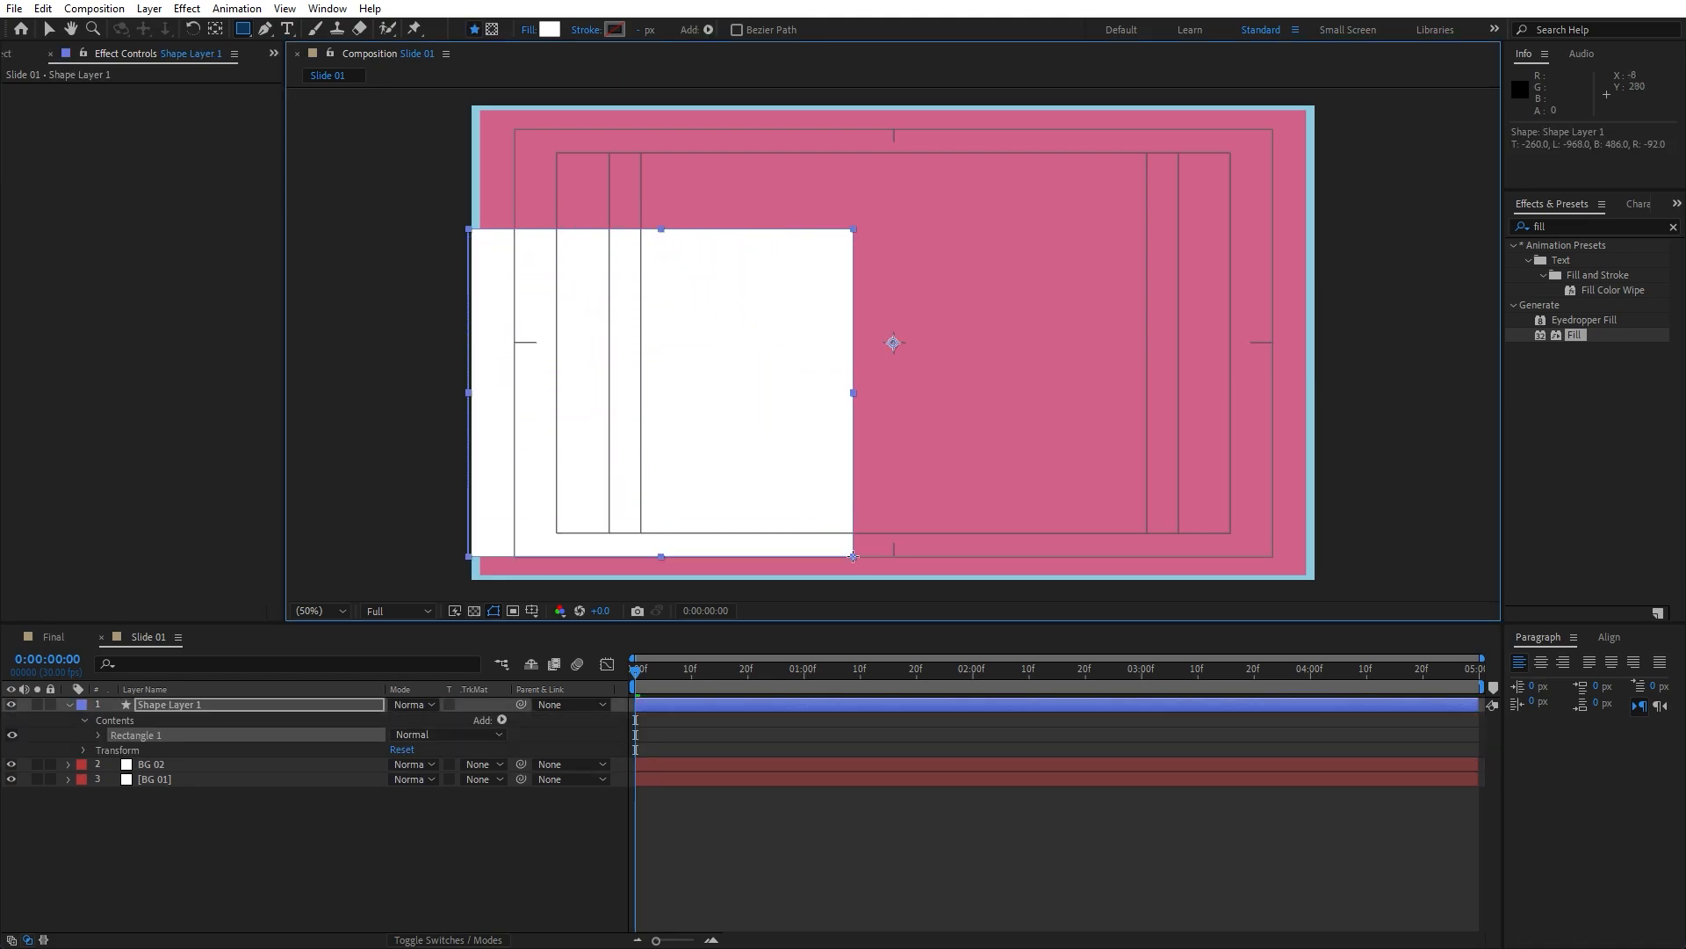
left_click(175, 702)
key("Return")
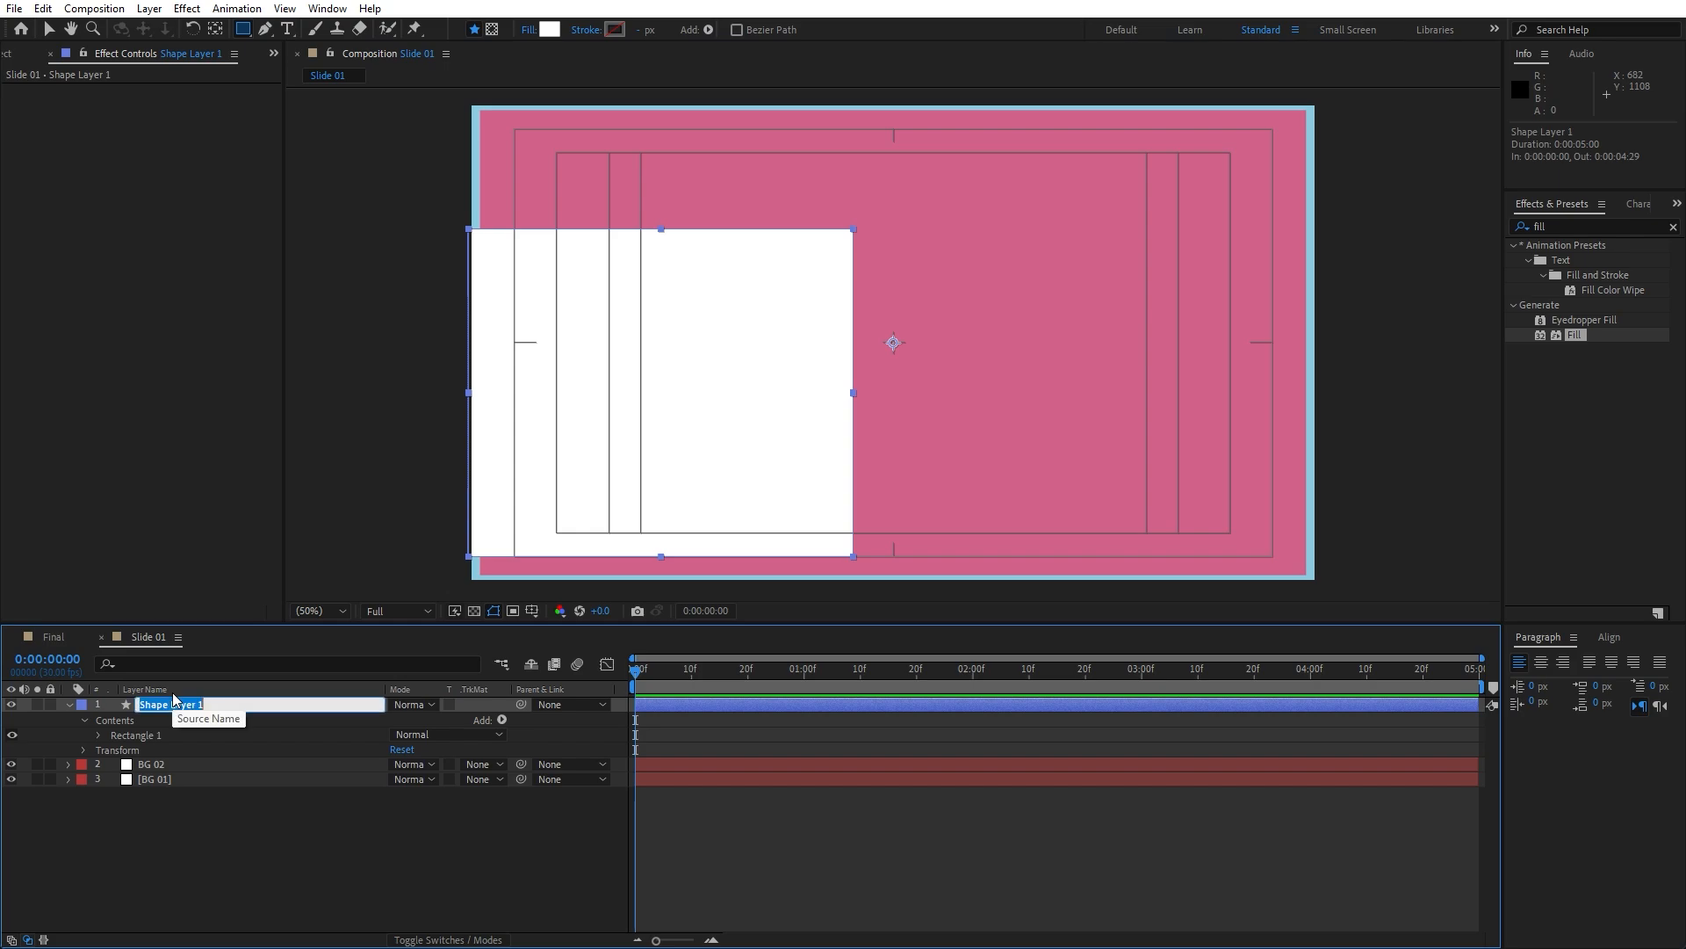
type("Left Shao")
key("BackSpace")
type("pe")
key("Return")
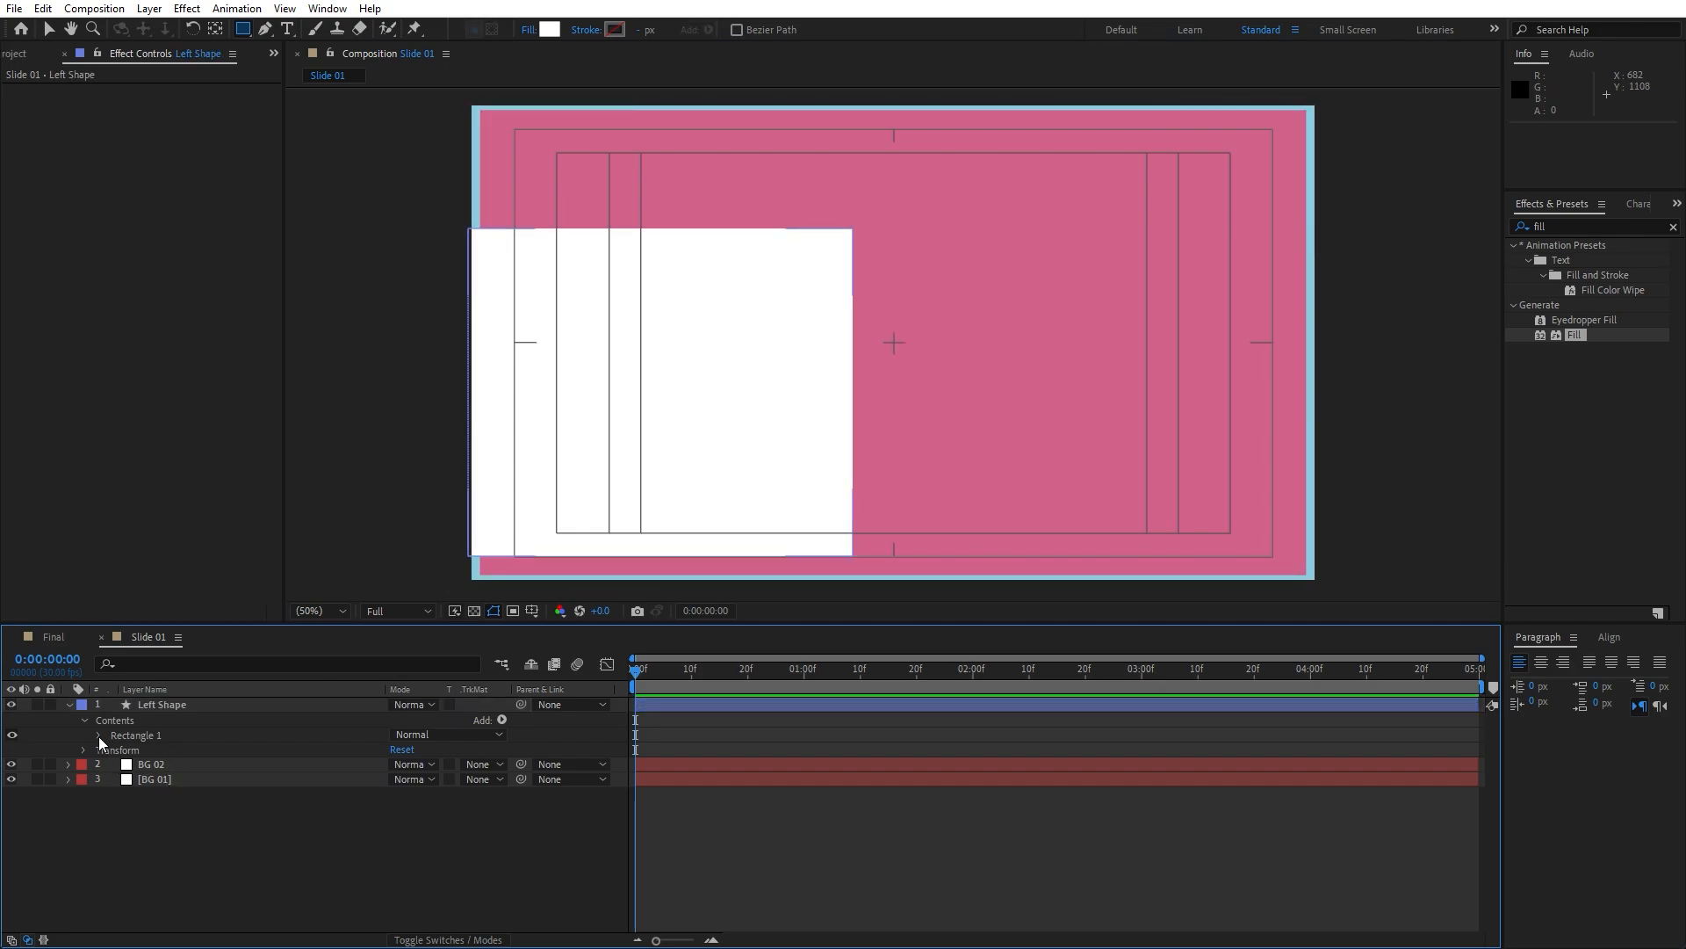
Step: Convert the Left Shape layer's Rectangle Path 1 to a Bezier path
left_click(97, 735)
left_click(163, 754)
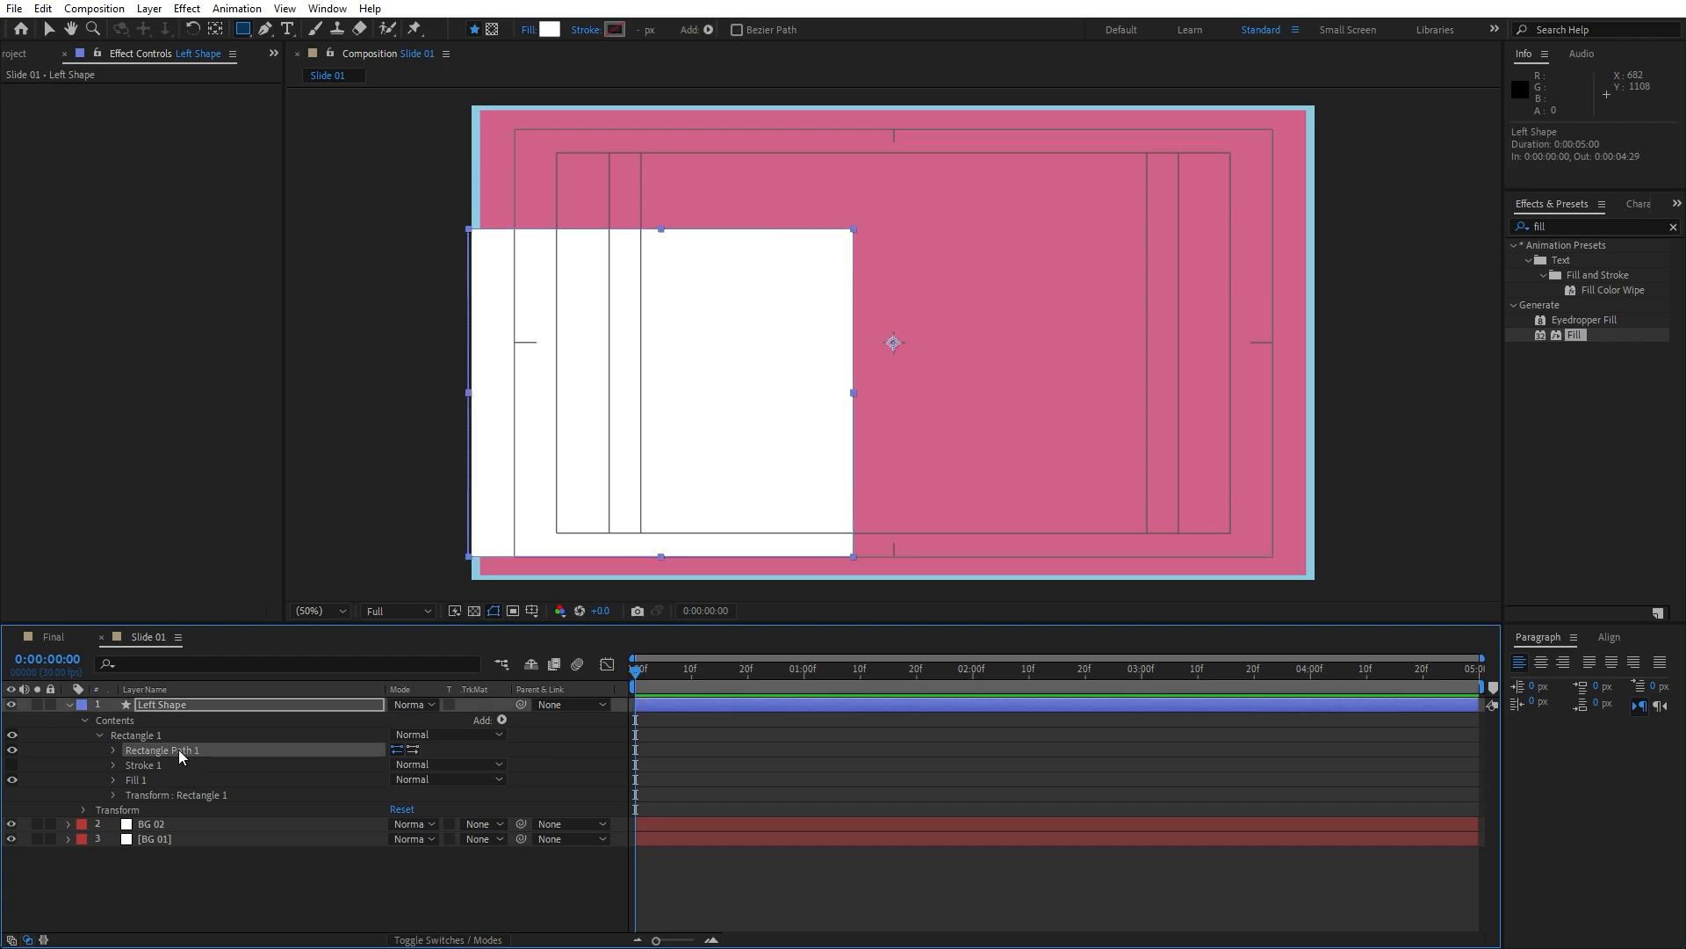
right_click(178, 750)
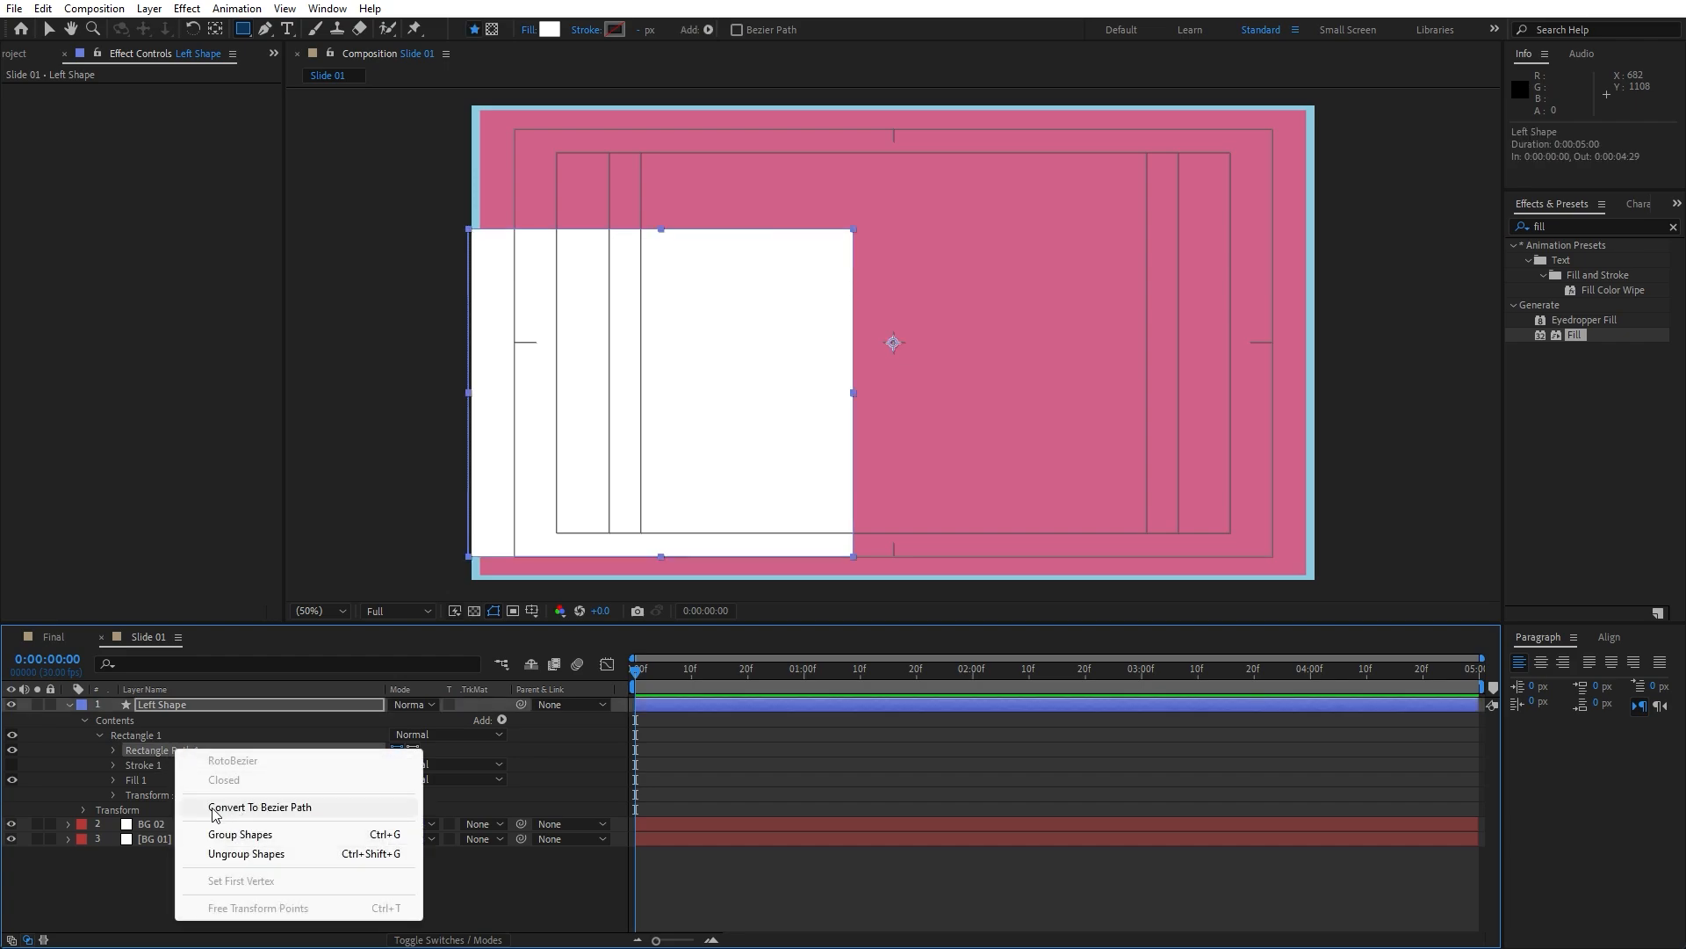
left_click(294, 808)
Step: Add Round Corners to the Left Shape layer and set the radius to 50
left_click(501, 720)
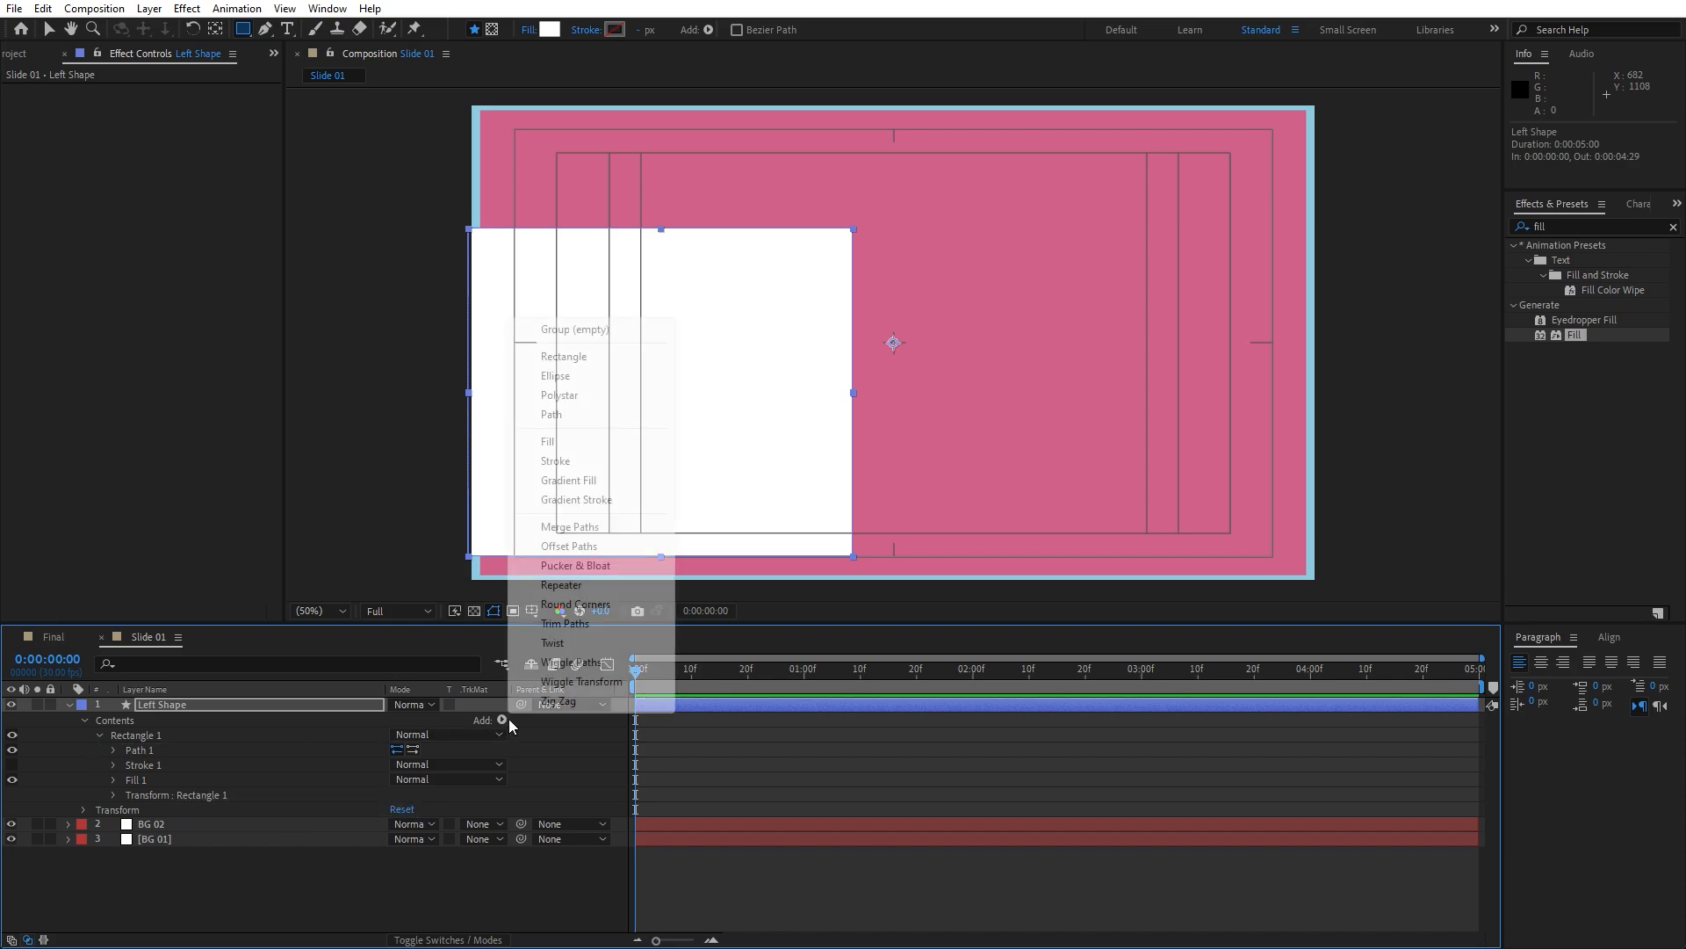
left_click(590, 604)
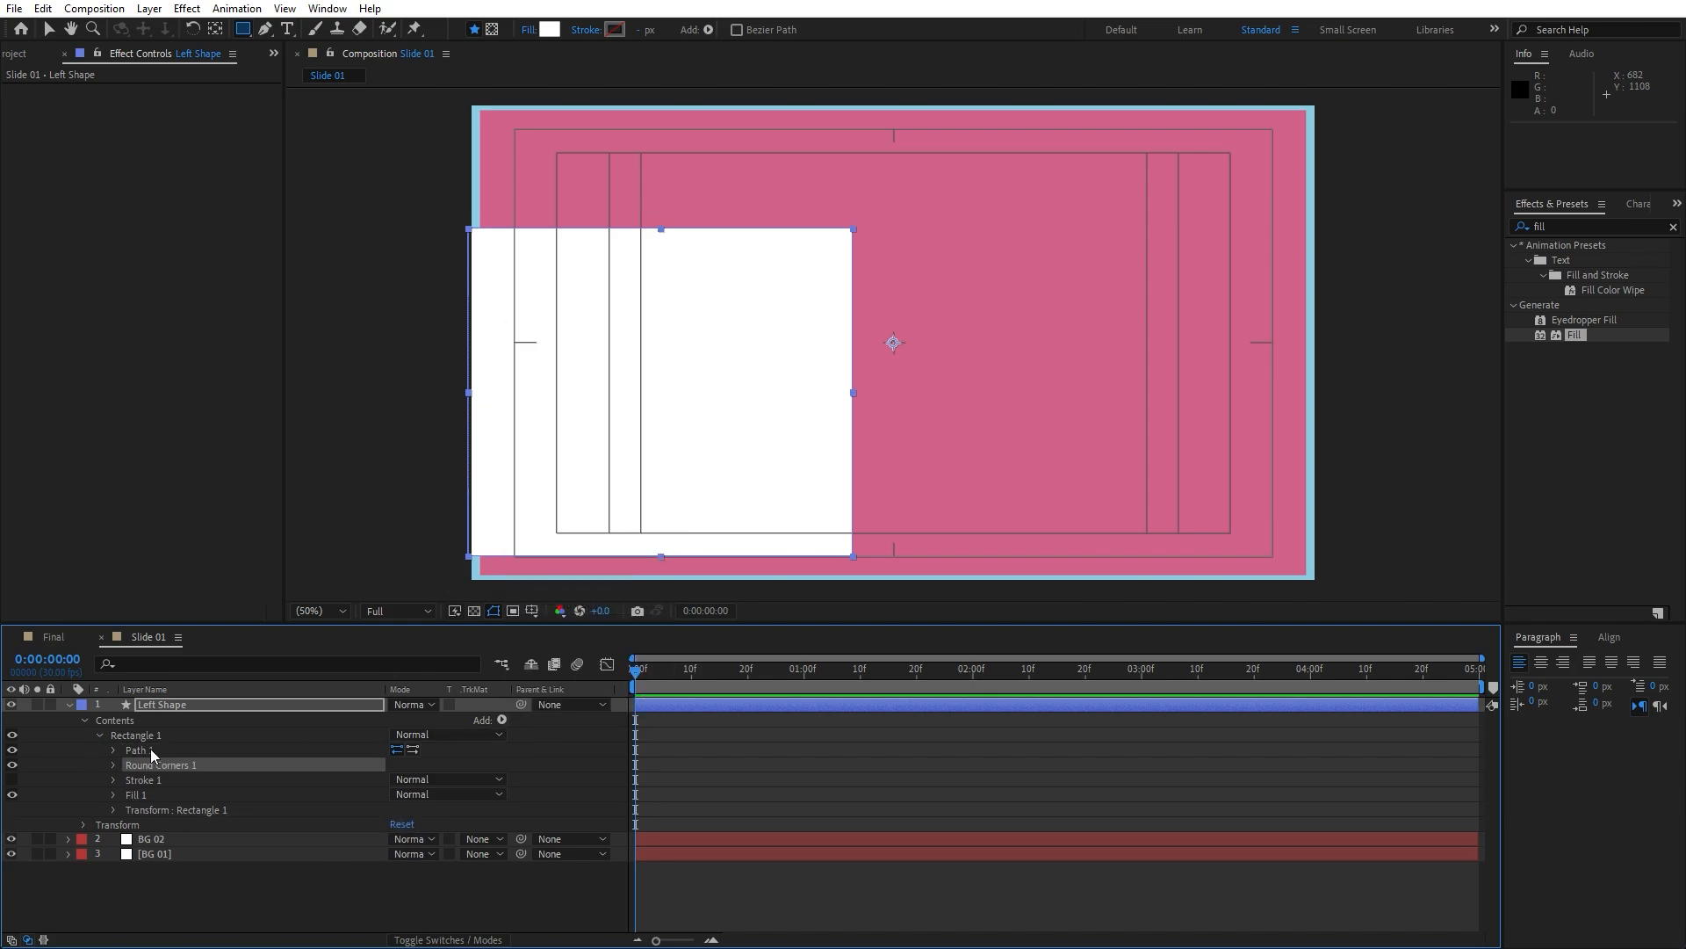
left_click(115, 765)
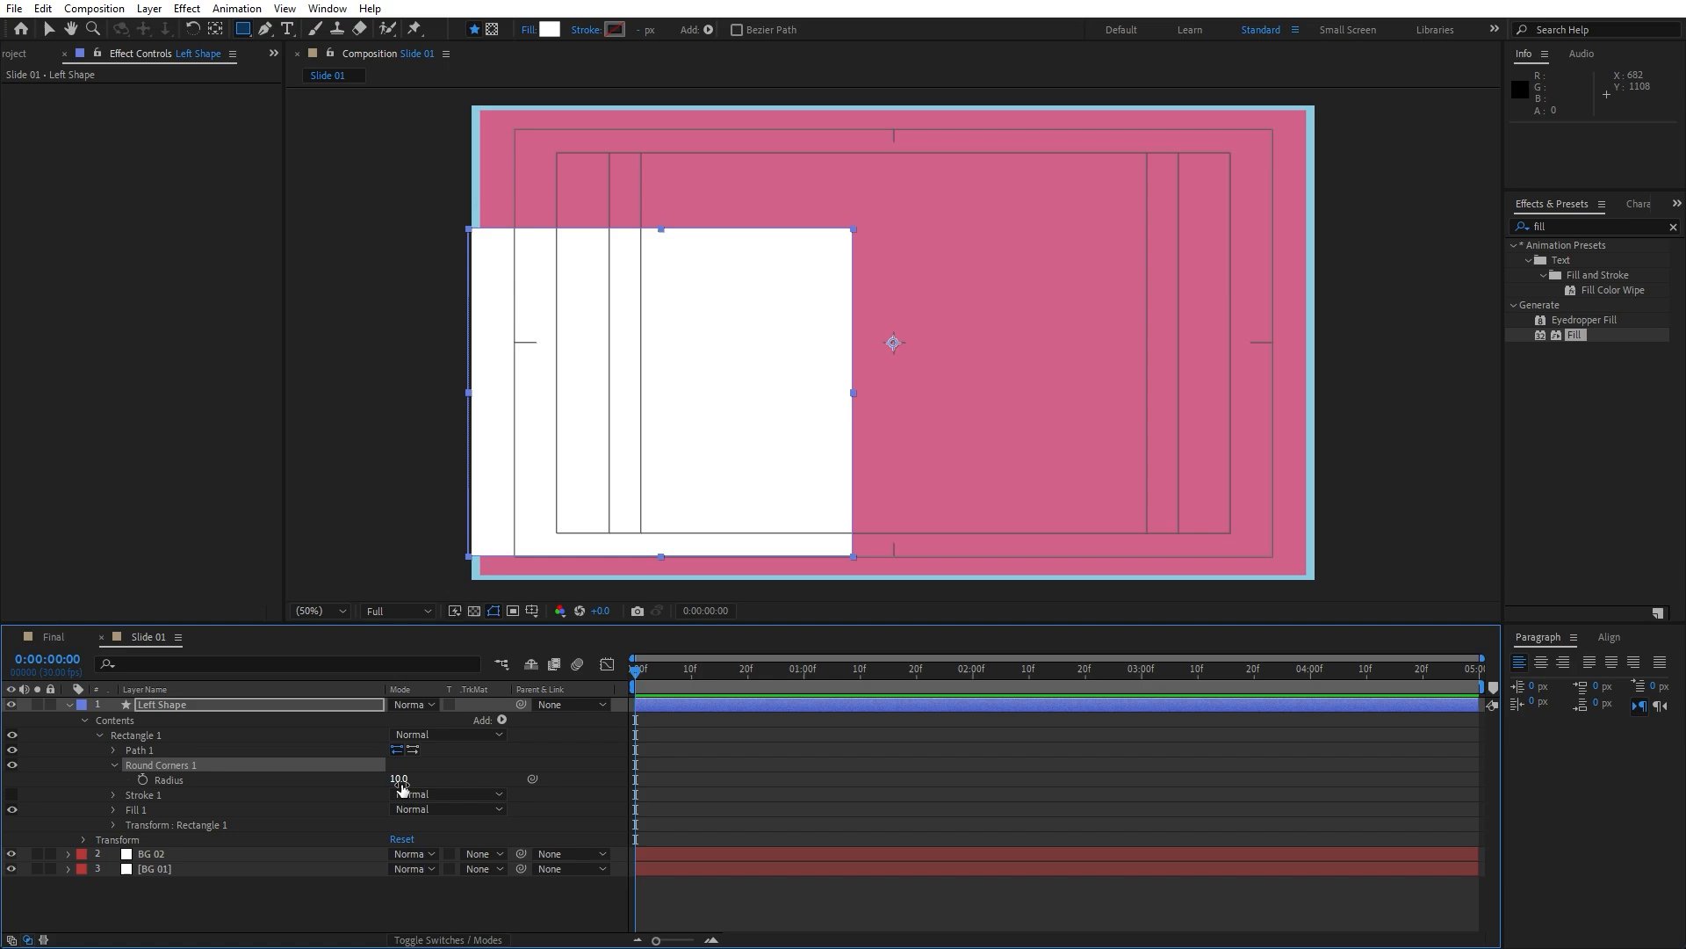
left_click_drag(399, 779, 438, 784)
left_click(399, 779)
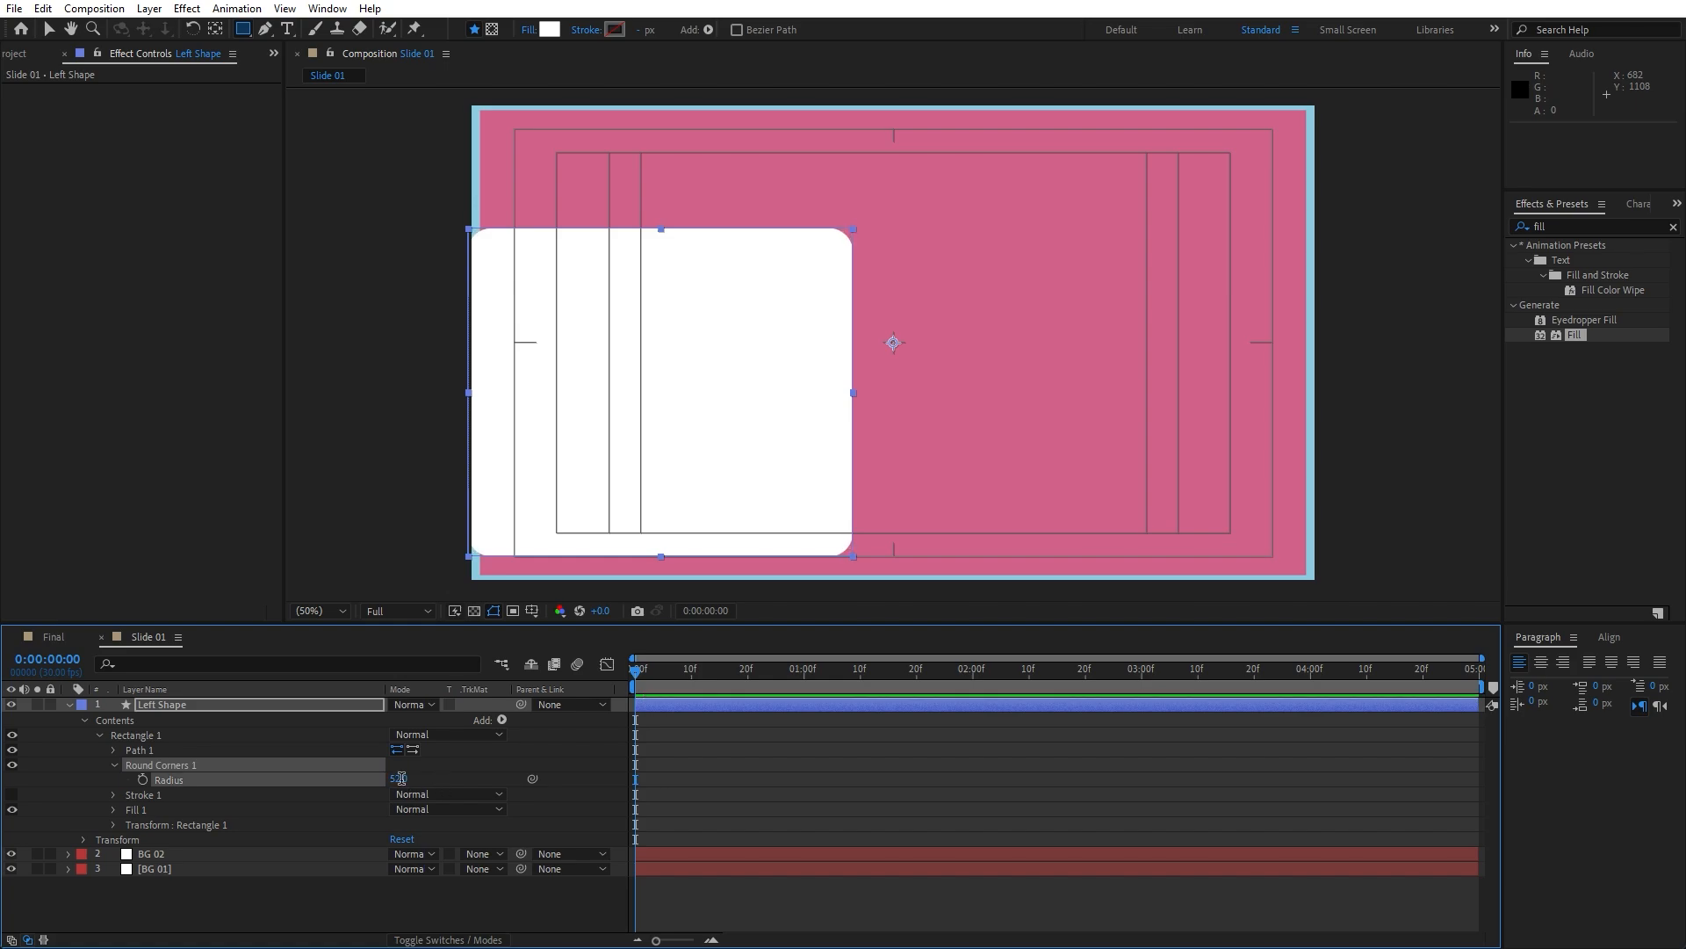
type("50")
left_click(287, 885)
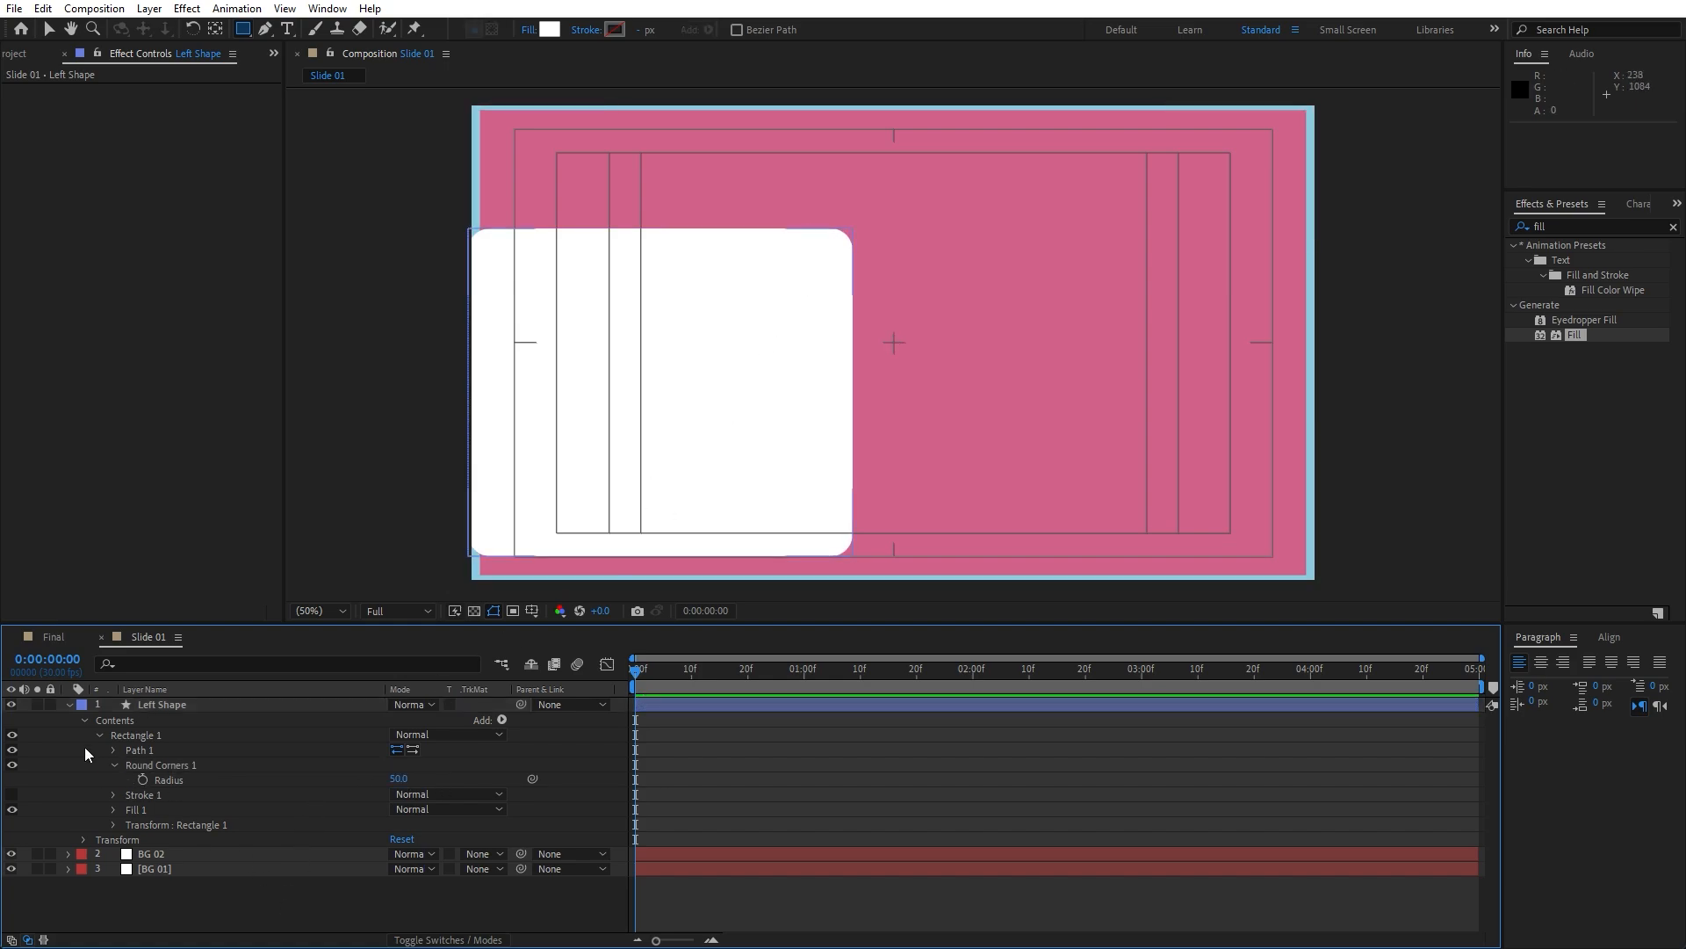
Step: Slant the Left Shape's right edge by moving its path's lower right vertex inward, and collapse the layer's properties
left_click(150, 748)
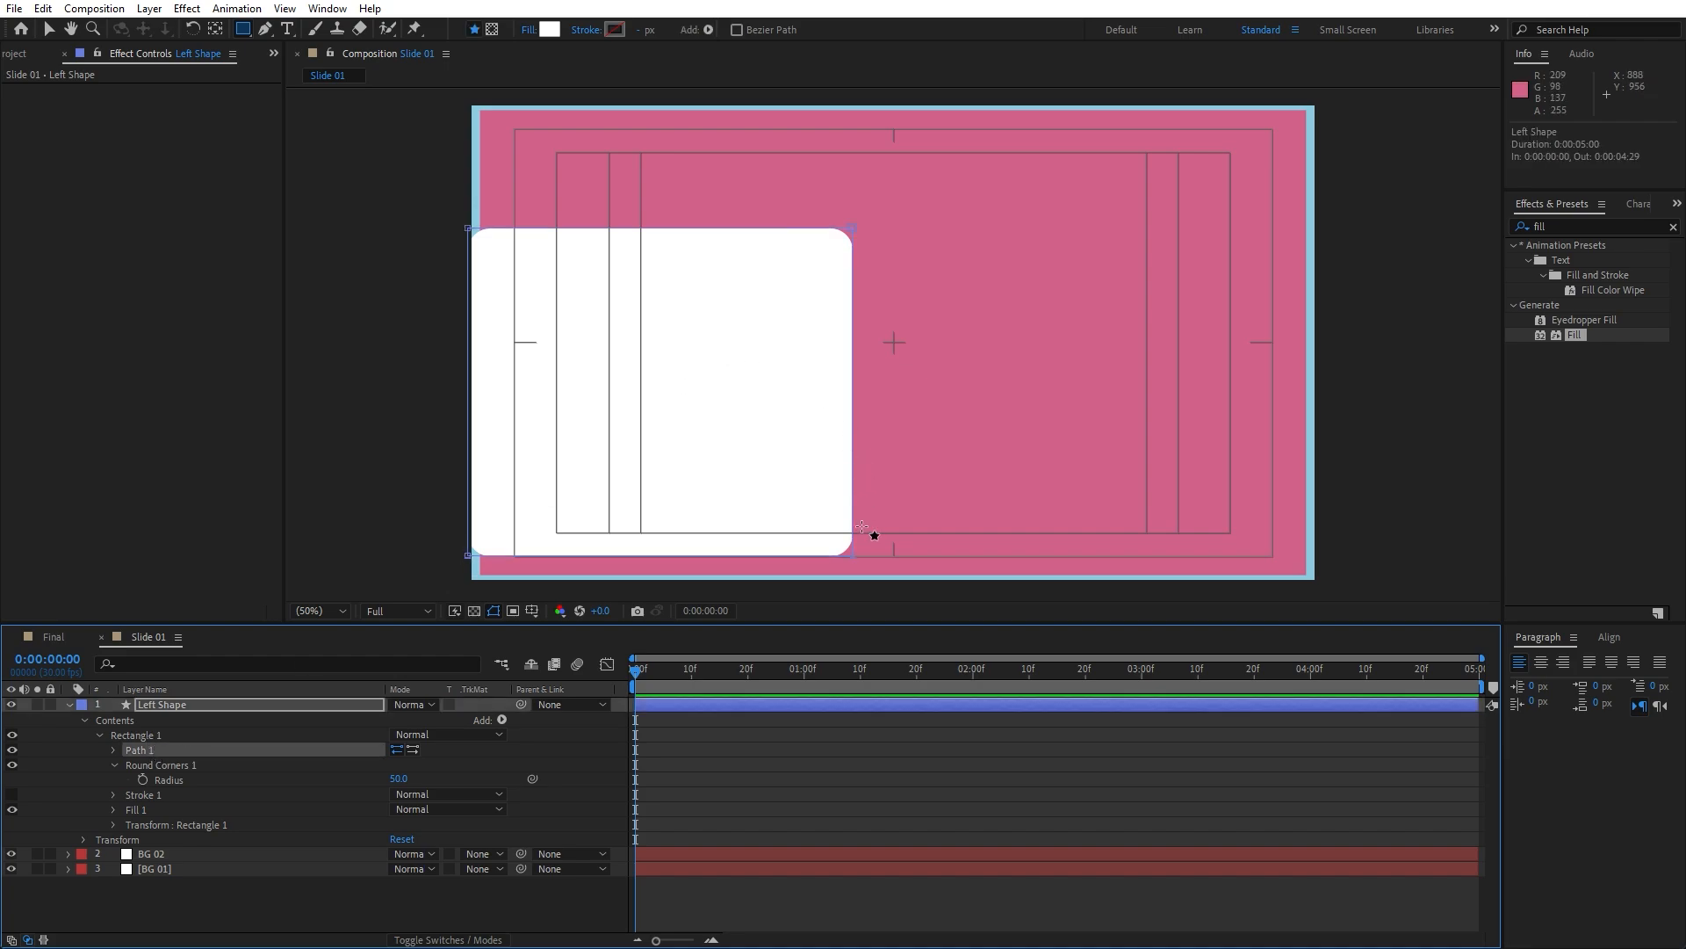
key("v")
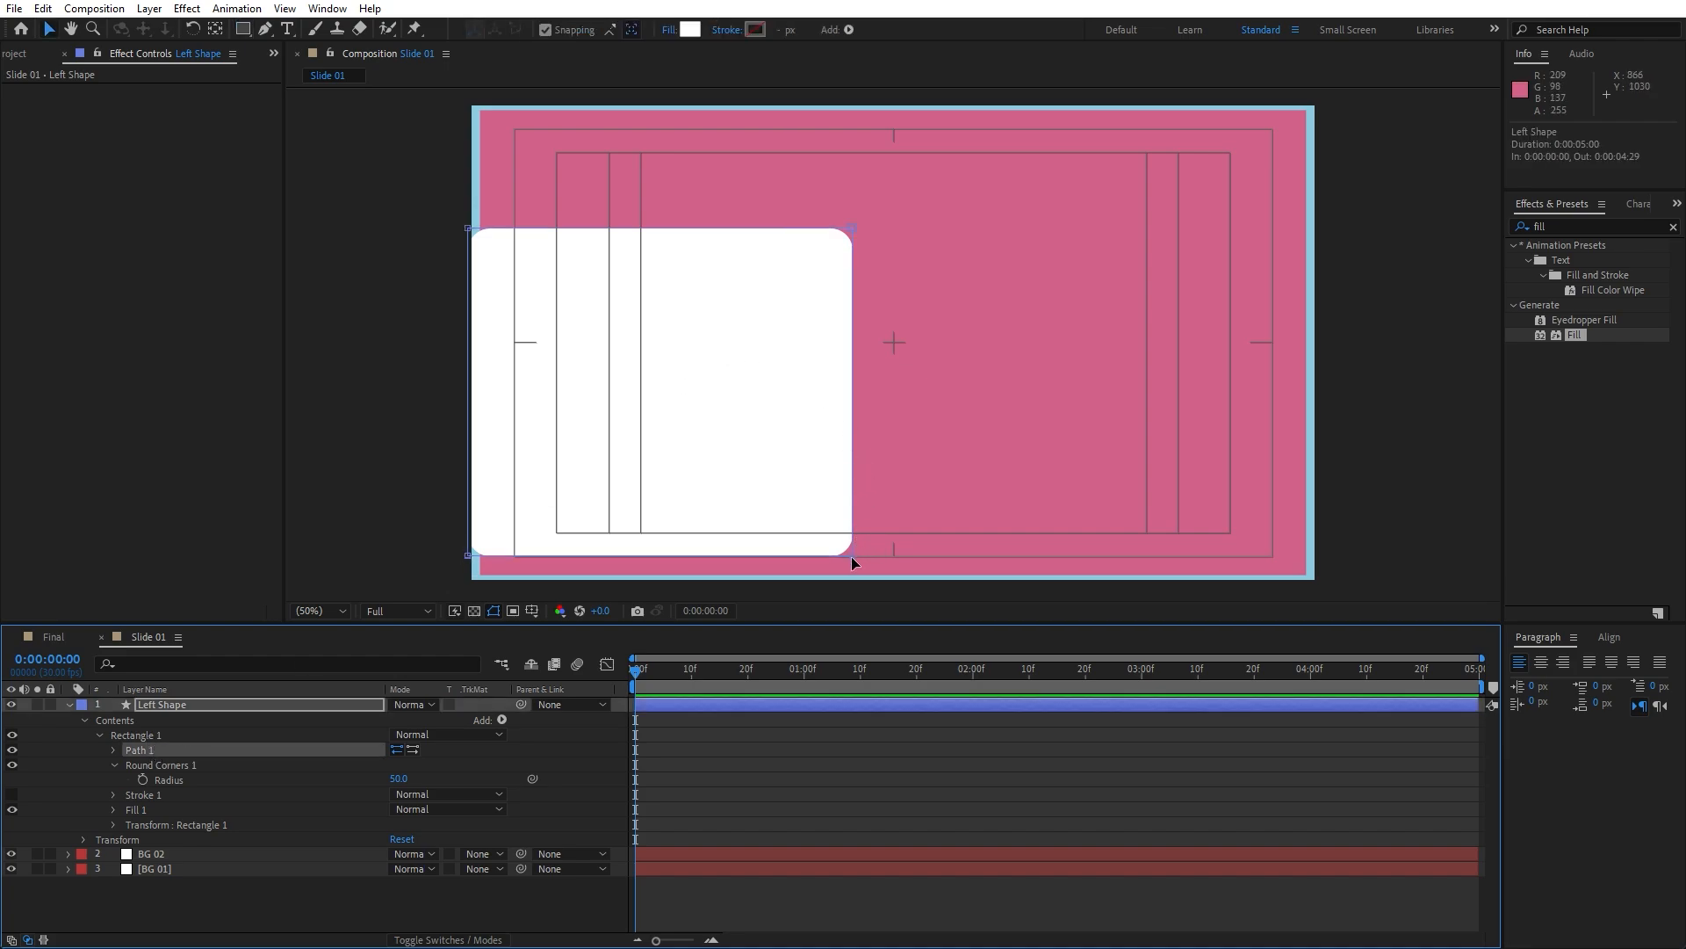
left_click_drag(851, 556, 733, 563)
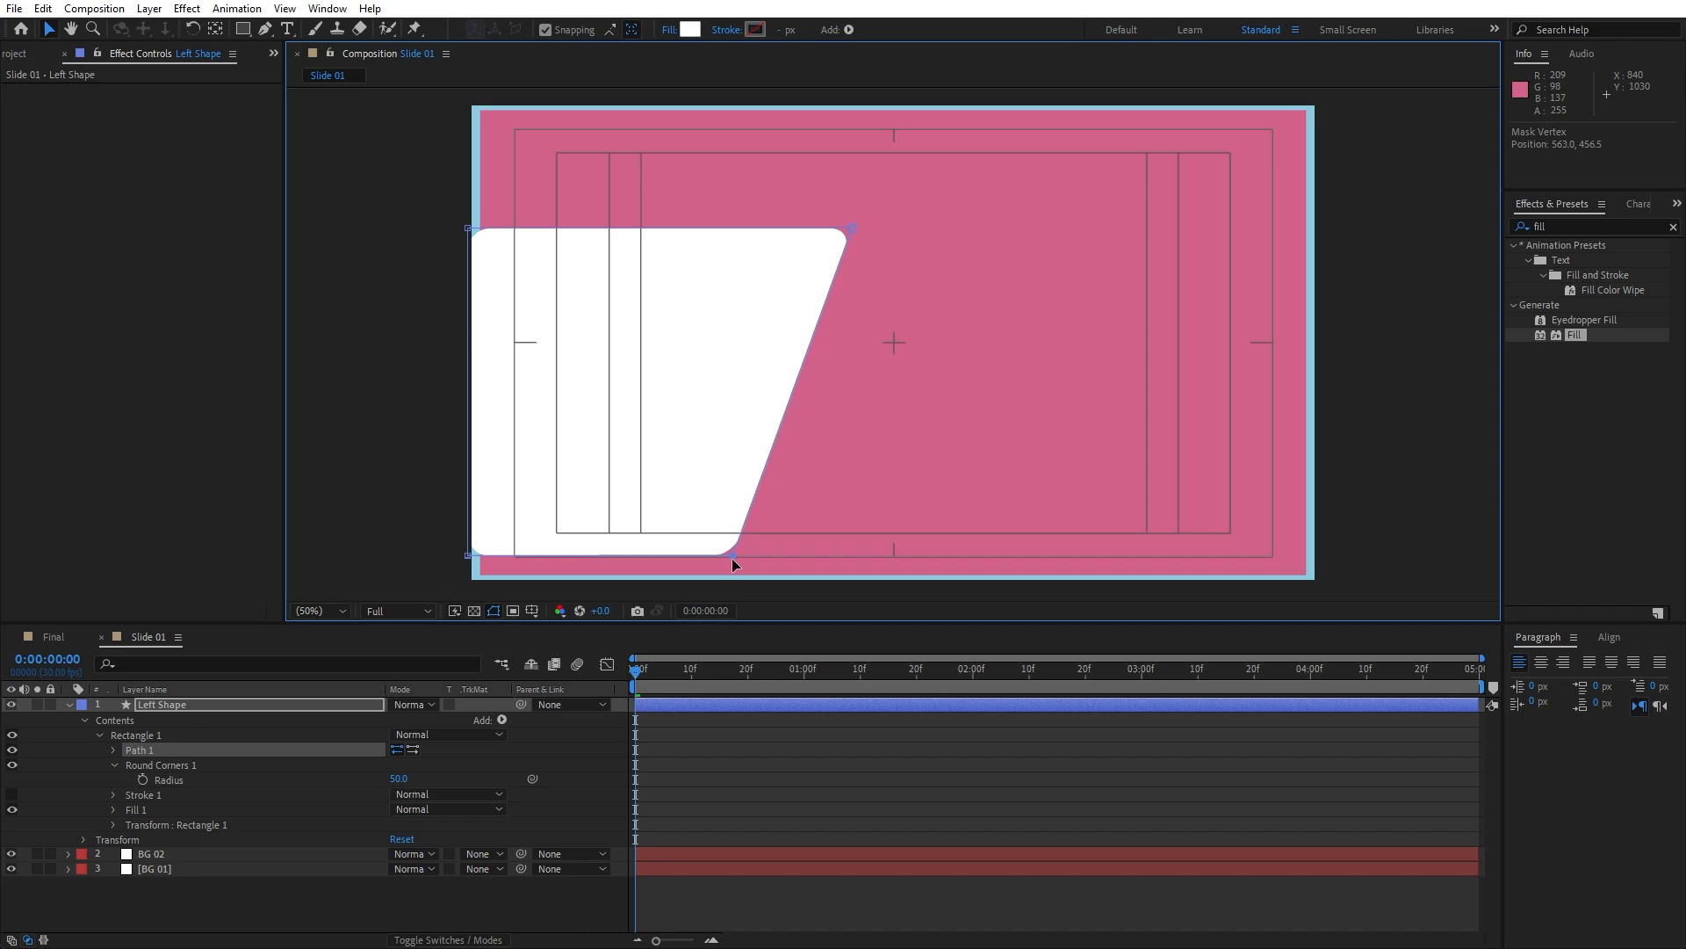
left_click(68, 706)
Step: Apply the Fill effect to the Left Shape layer and set its color to dark plum 682844
left_click(174, 703)
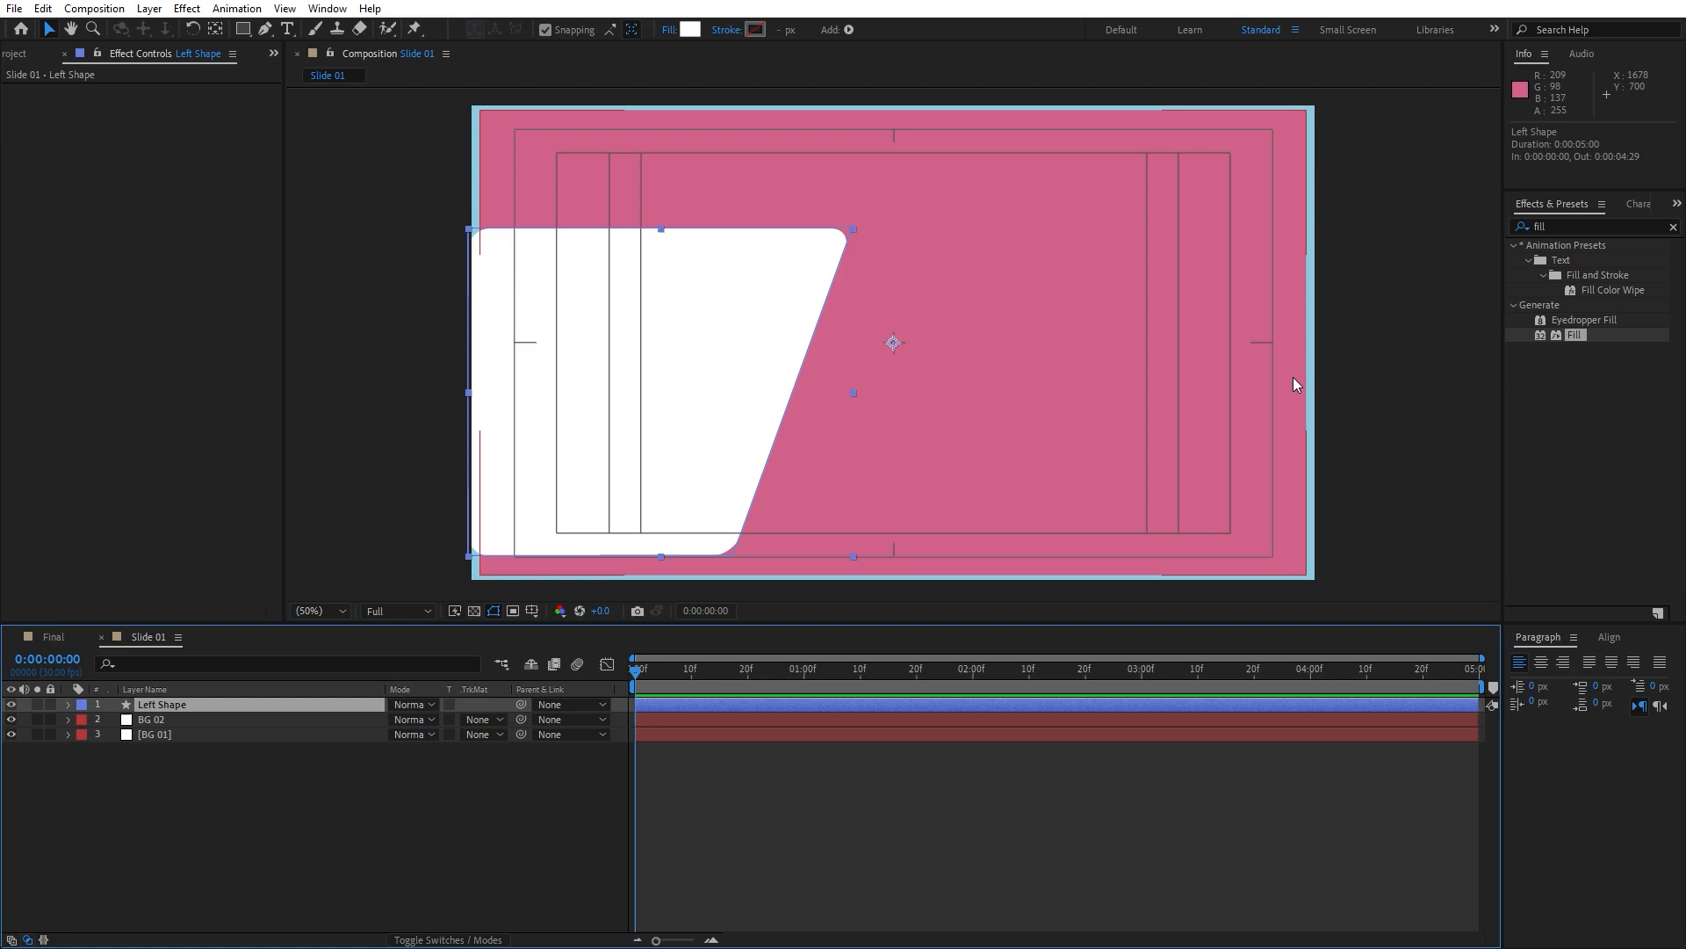
left_click_drag(1573, 336, 208, 707)
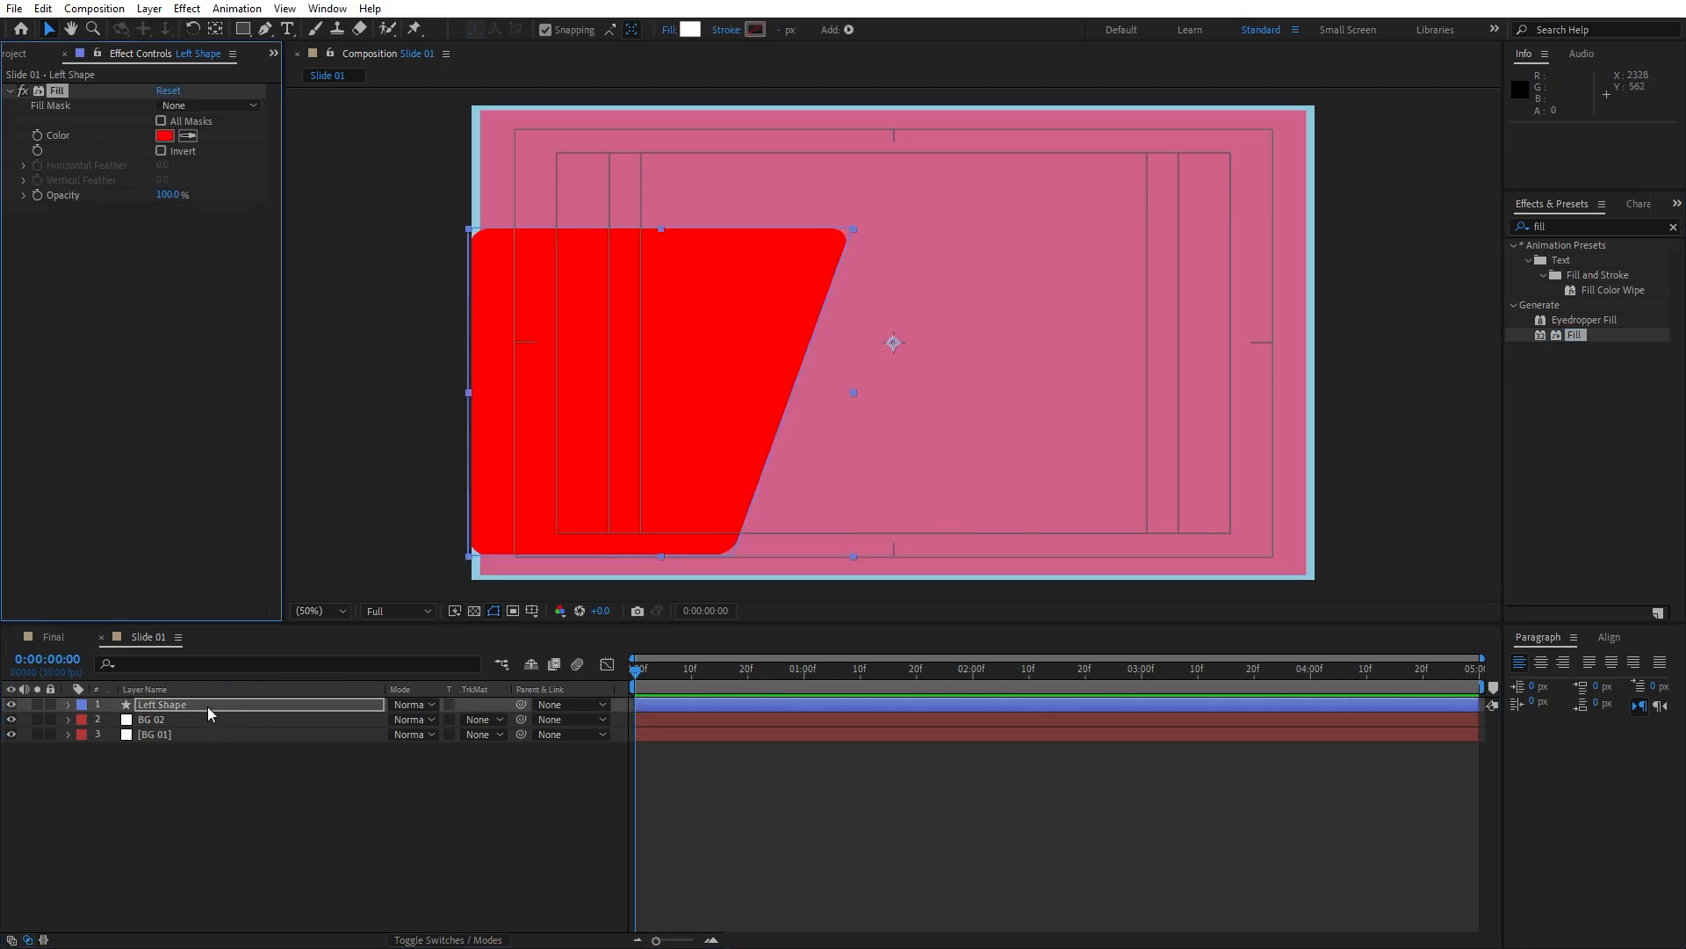
left_click(167, 136)
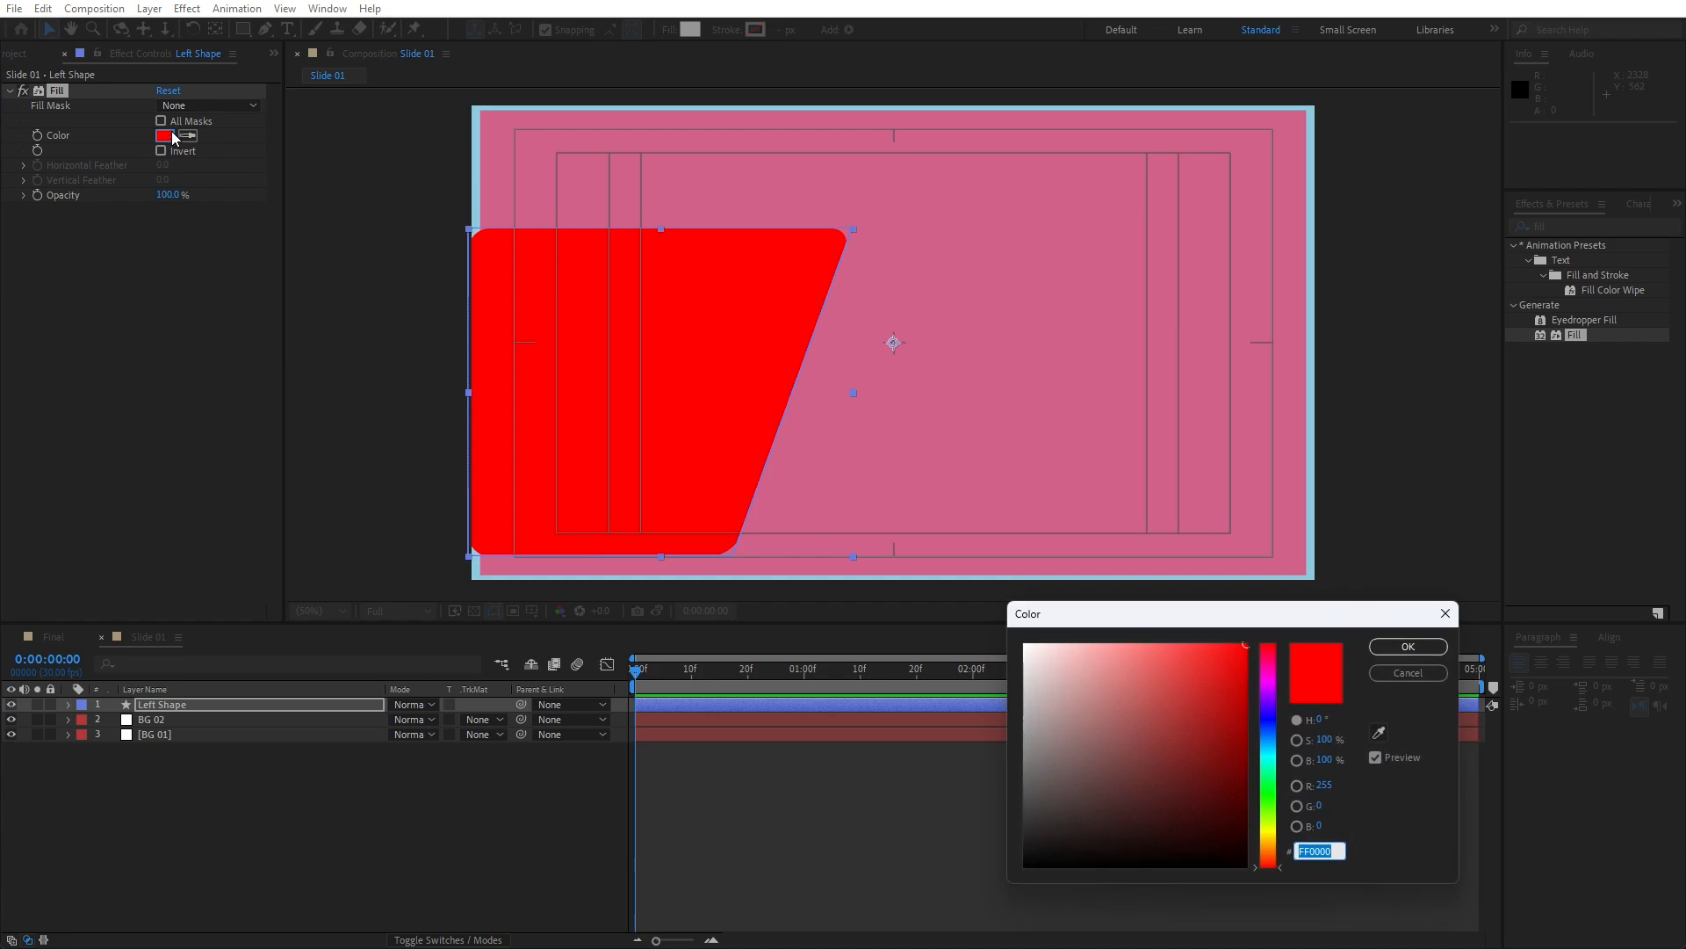
type("006828")
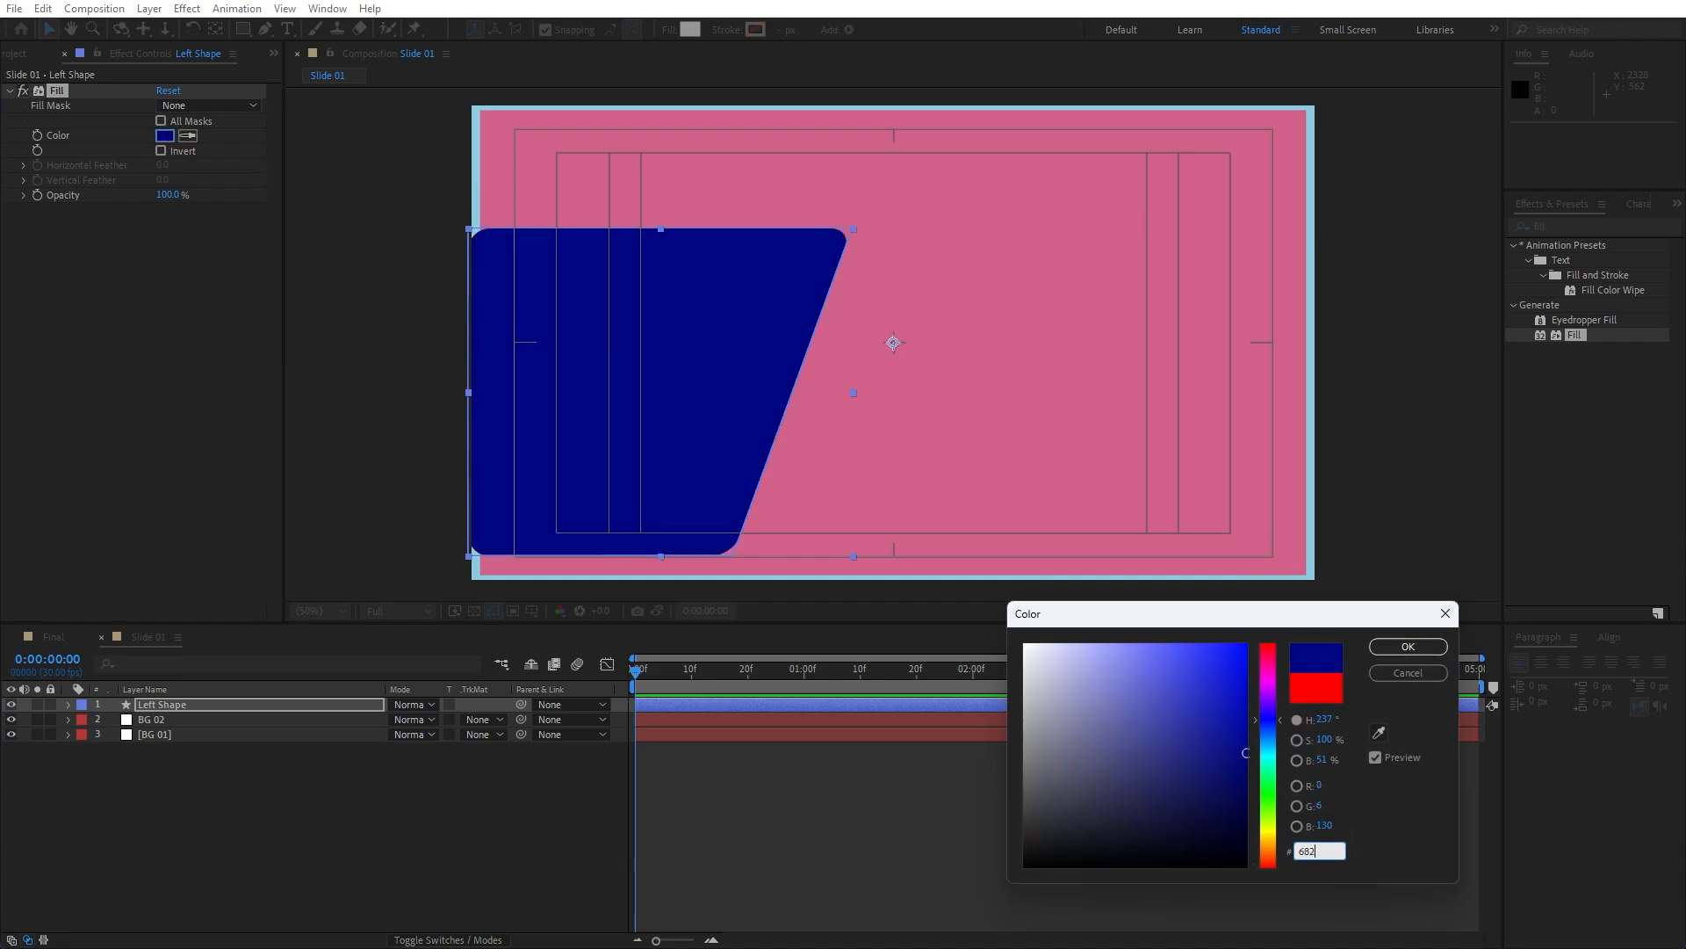
type("44")
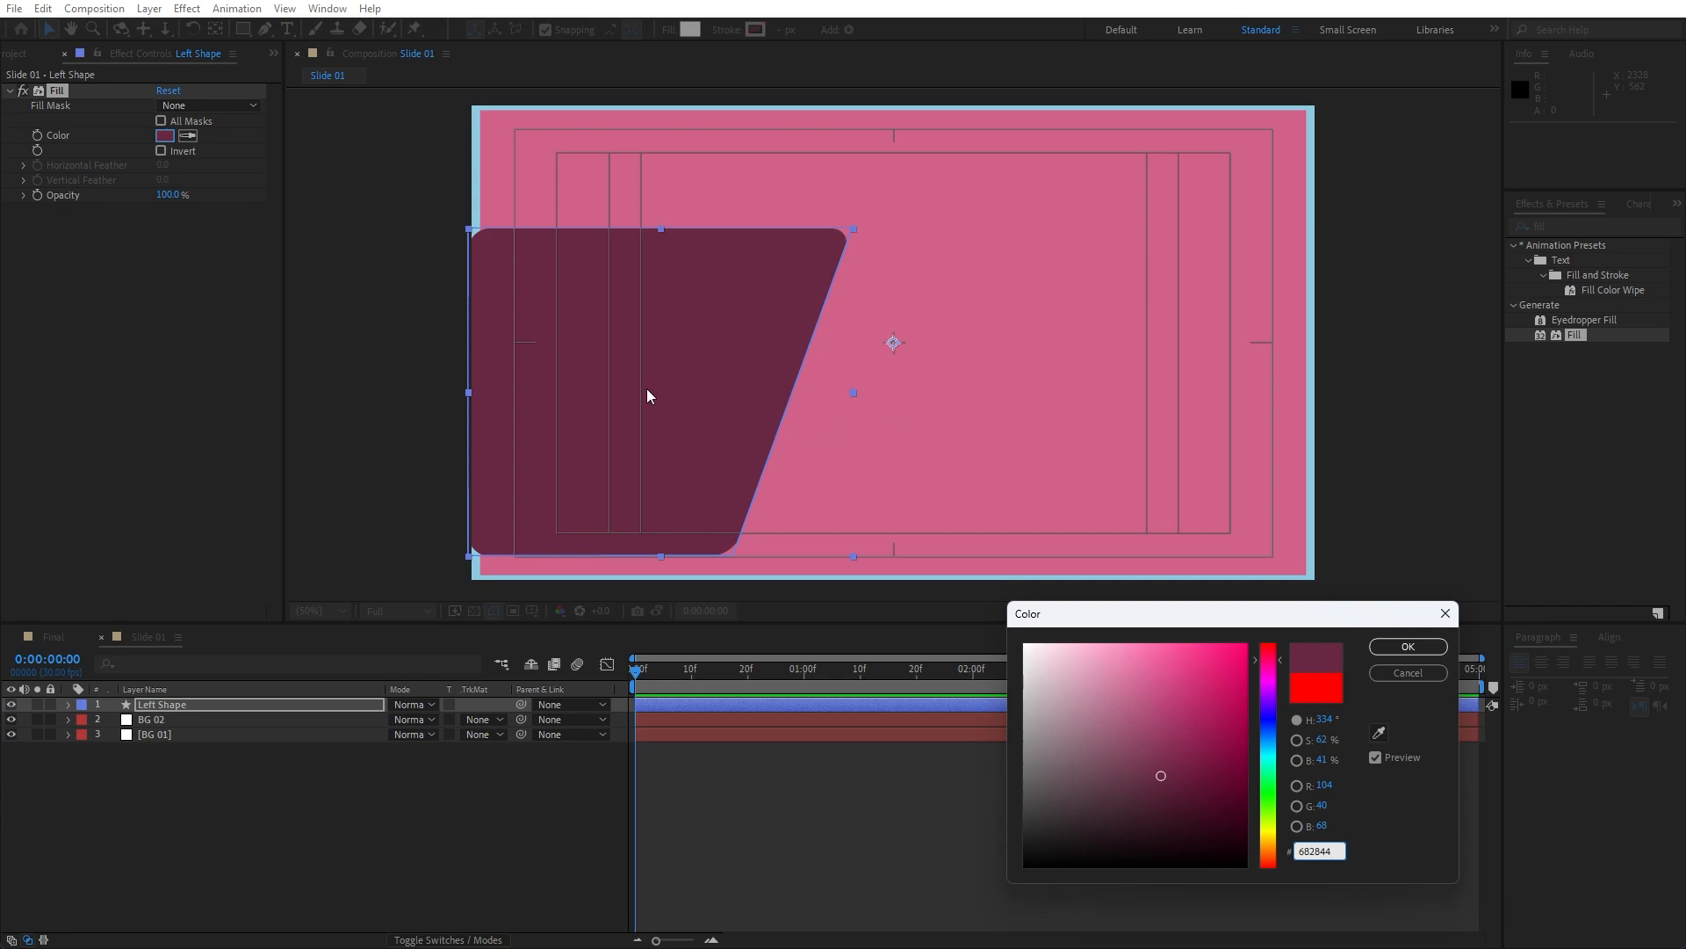
left_click(1407, 648)
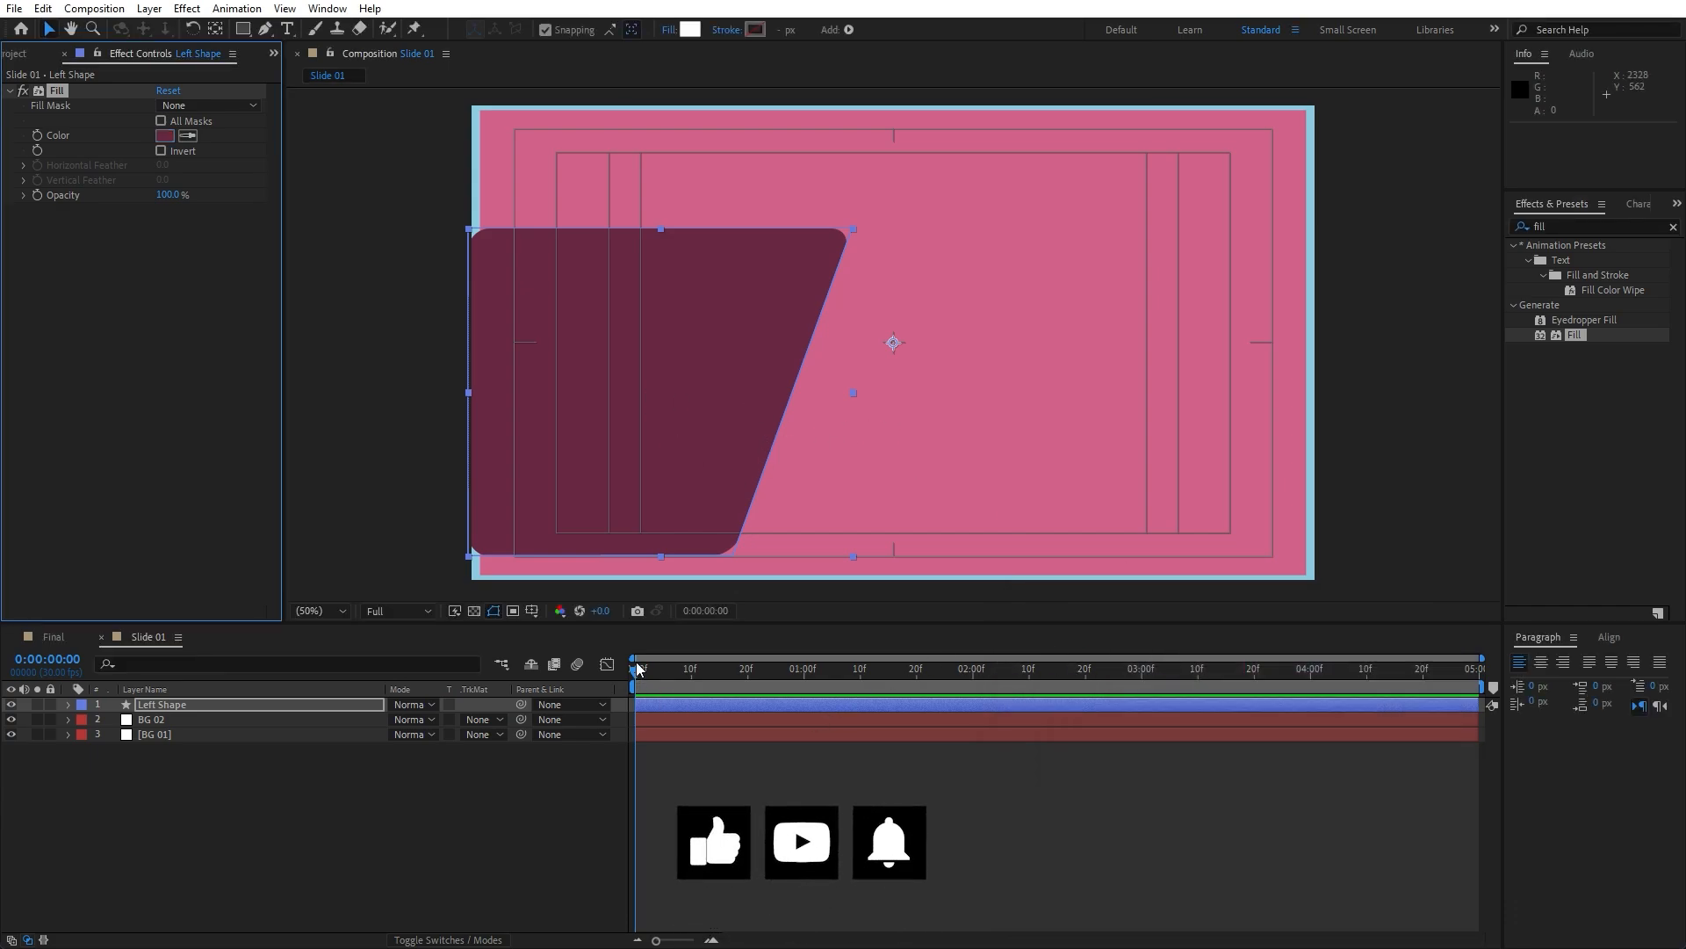
left_click(385, 810)
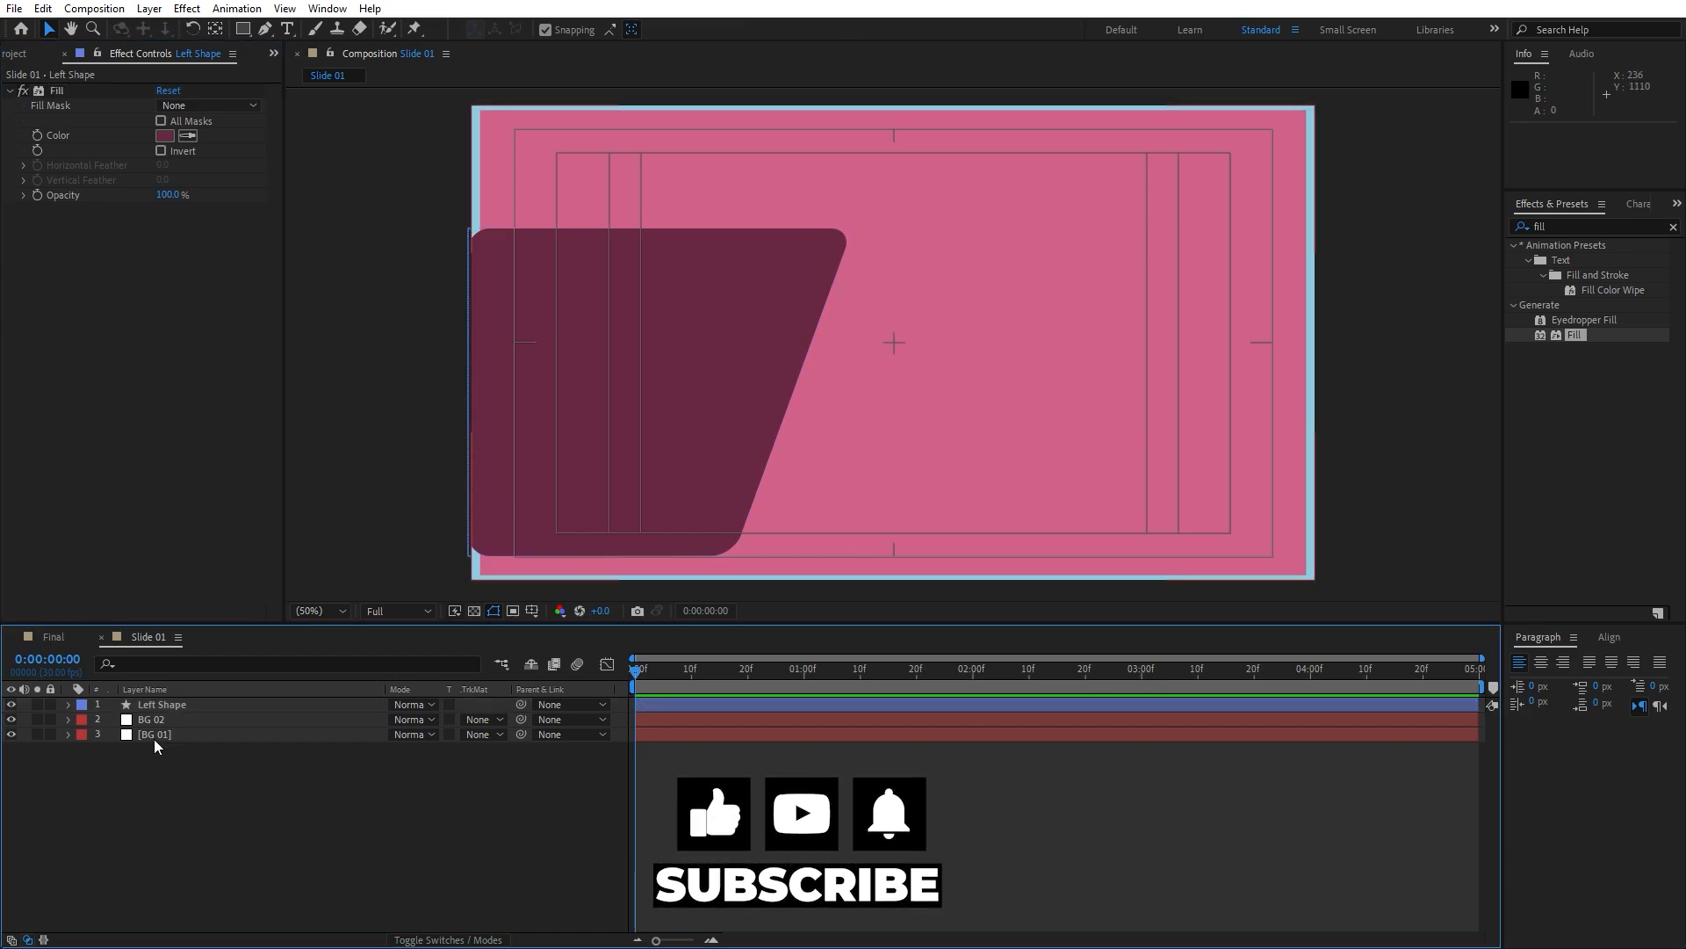
Step: Draw a white rectangle about 1042 x 924 px over the composition's right half and name its layer Right Shape
left_click(244, 30)
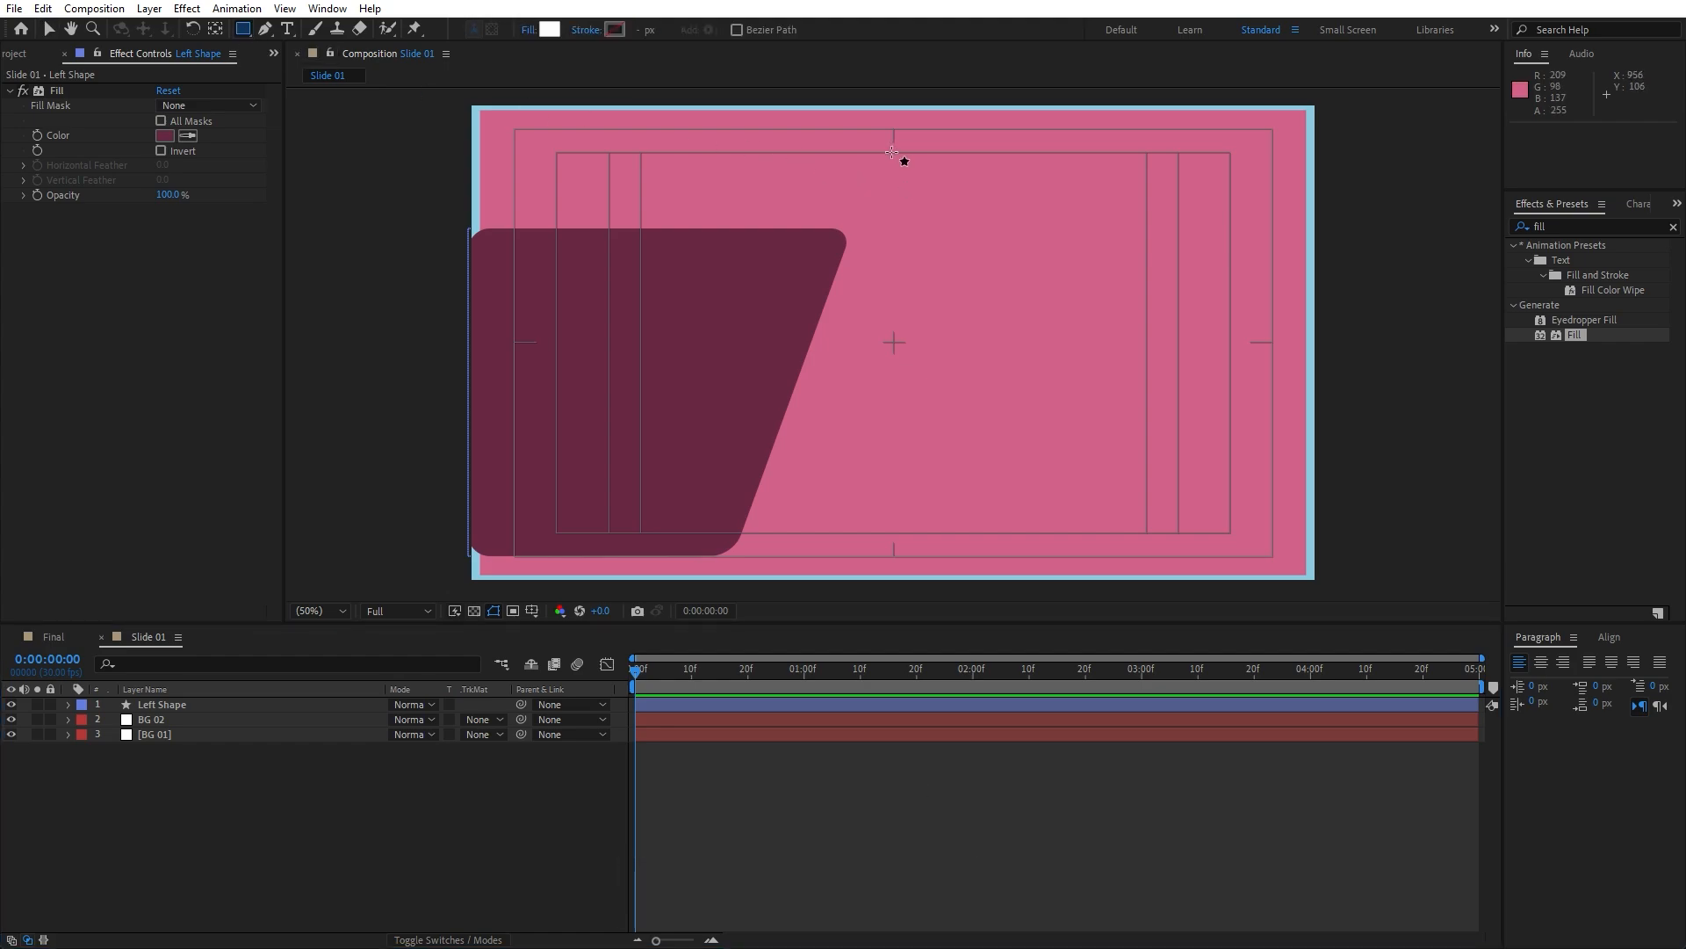
mouse_move(892, 152)
left_mouse_down()
mouse_move(1261, 315)
mouse_move(1357, 503)
mouse_move(1364, 554)
mouse_move(1349, 558)
left_mouse_up()
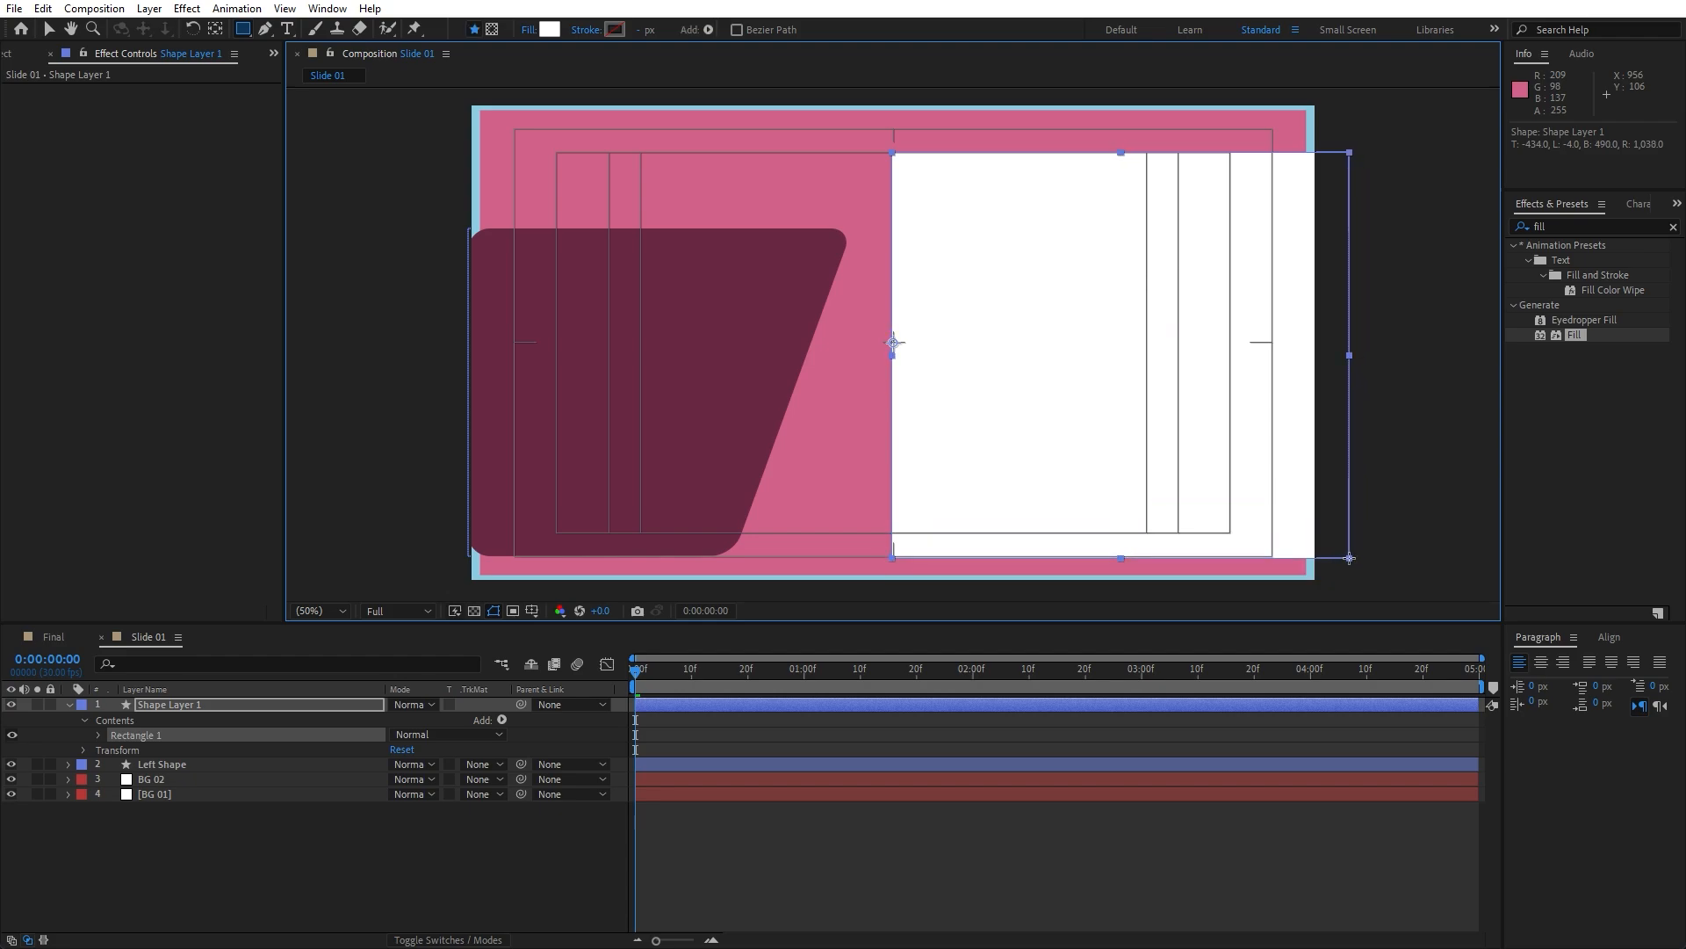
left_click(167, 704)
key("Return")
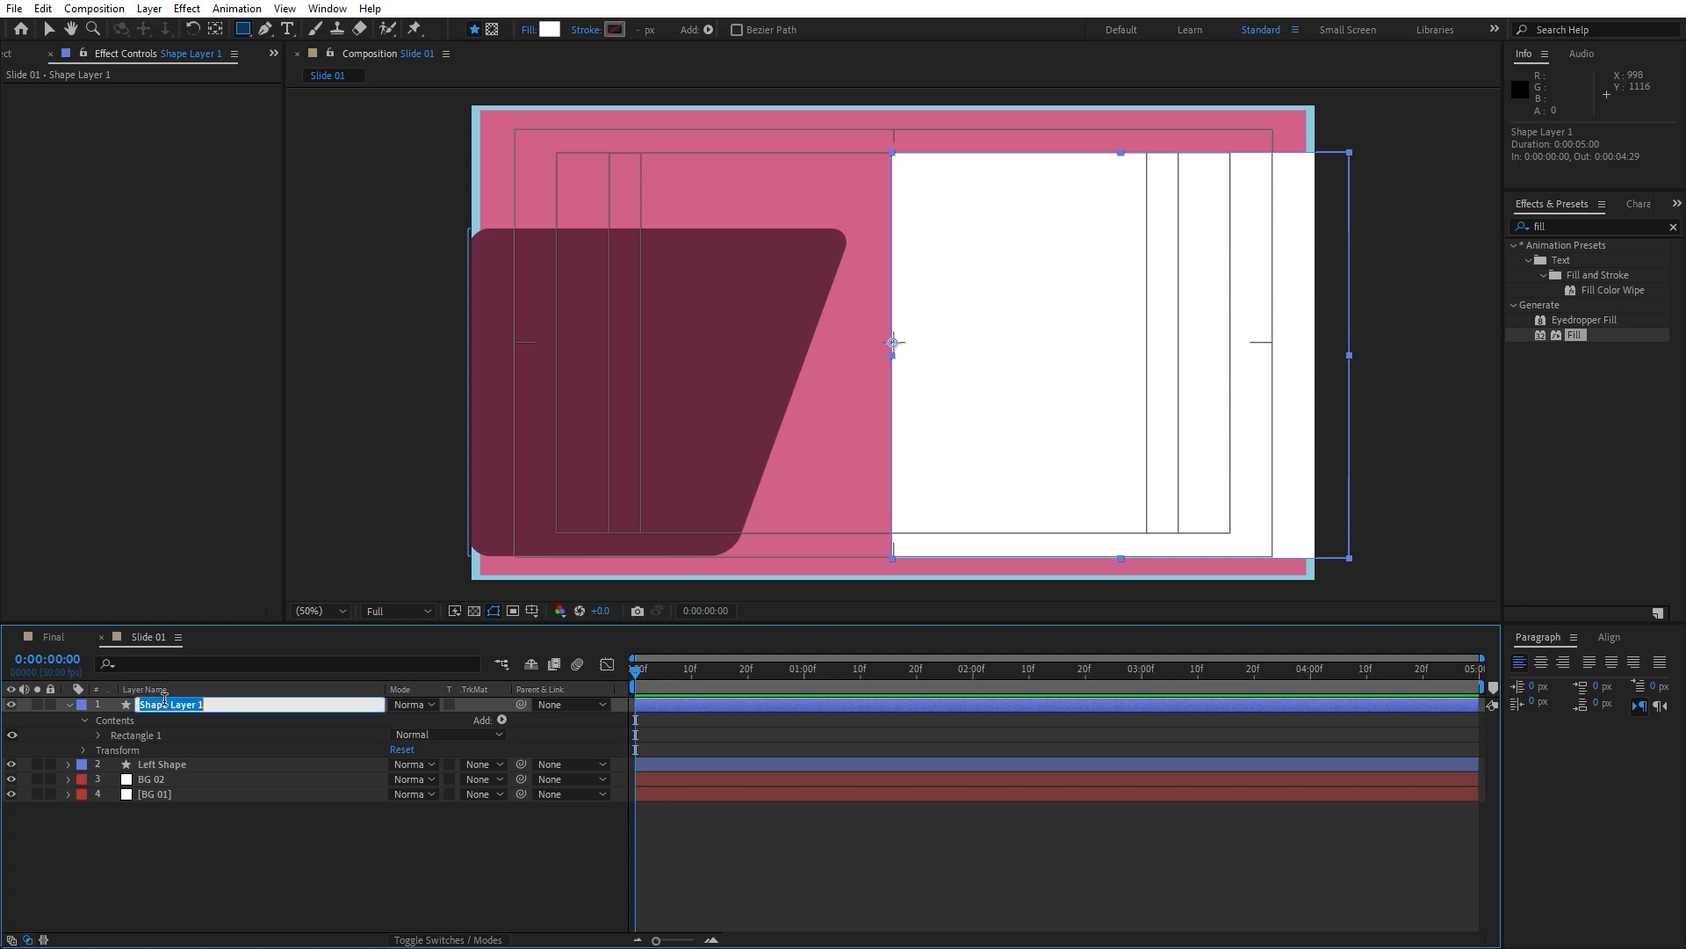
type("Right Shape")
key("Return")
Step: Convert the Right Shape layer's Rectangle Path 1 to a Bezier path
left_click(99, 736)
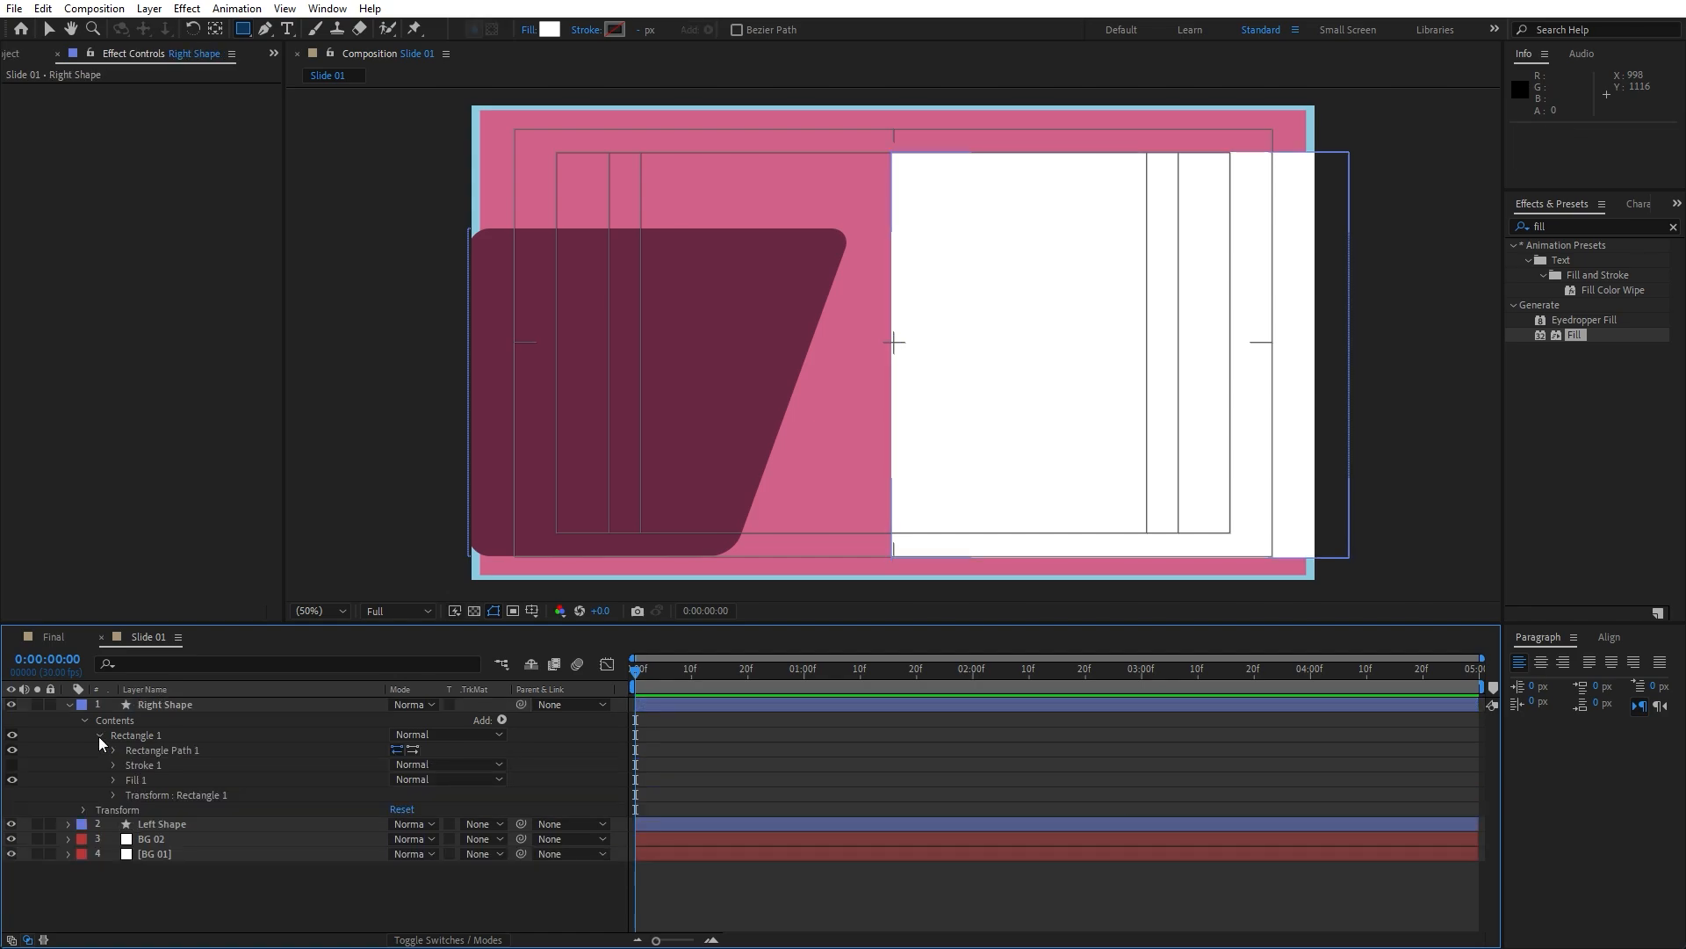
left_click(167, 750)
right_click(162, 752)
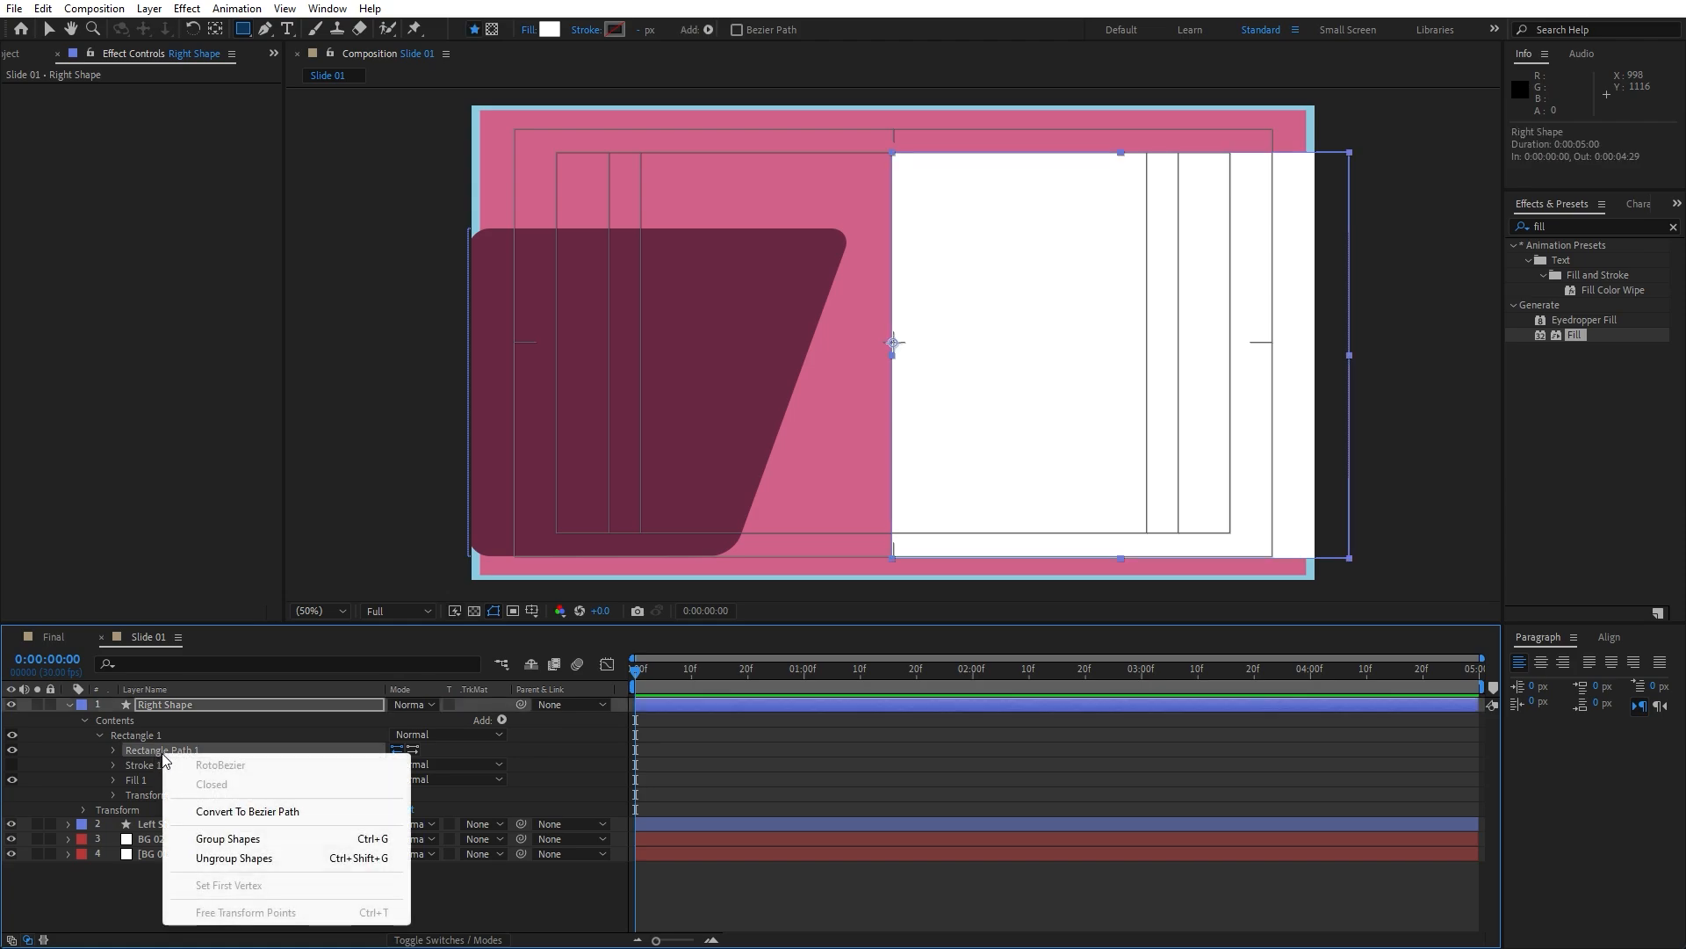
left_click(243, 812)
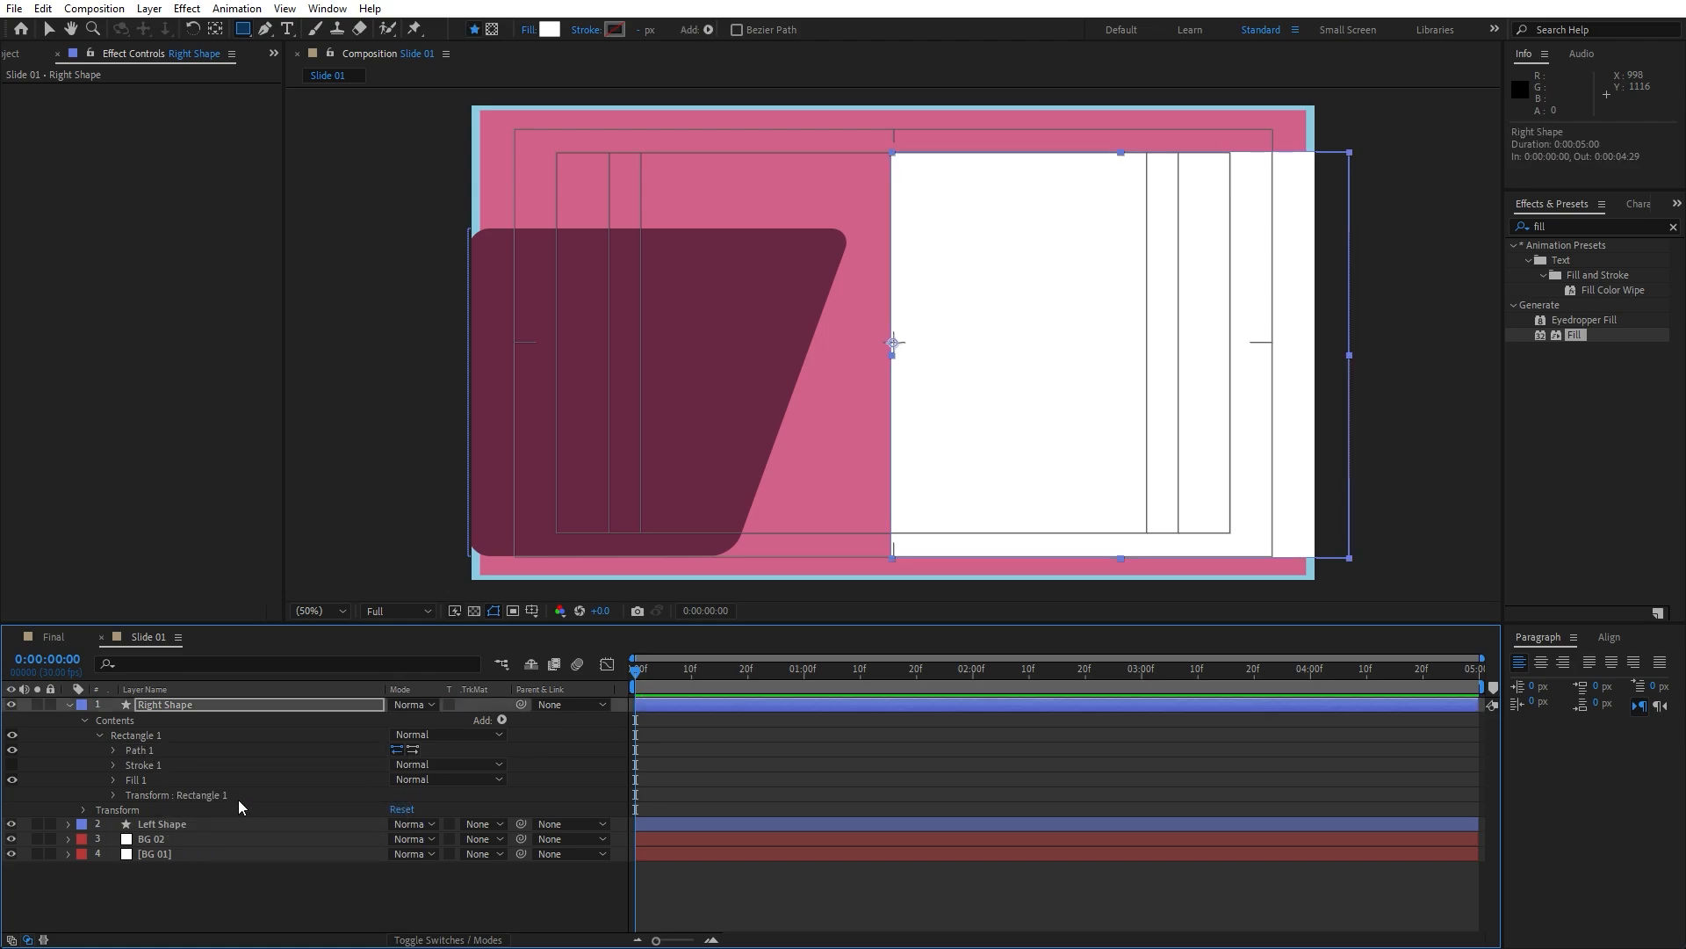
Step: Add Round Corners to the Right Shape layer and set the radius to 50
left_click(501, 720)
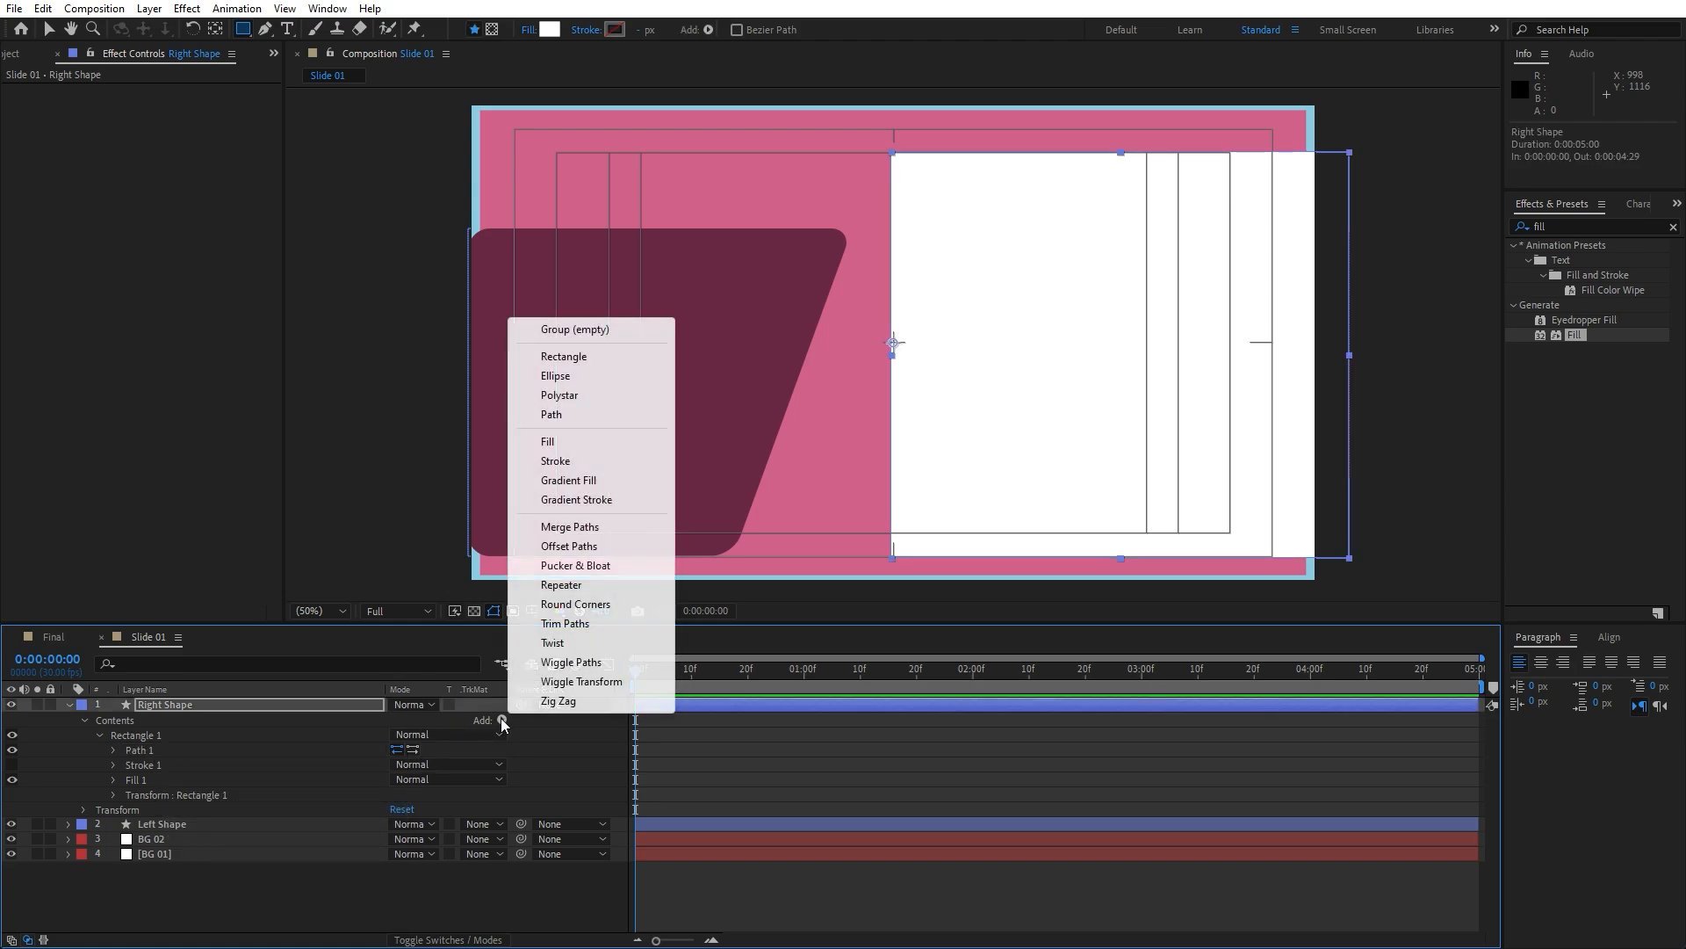
left_click(575, 604)
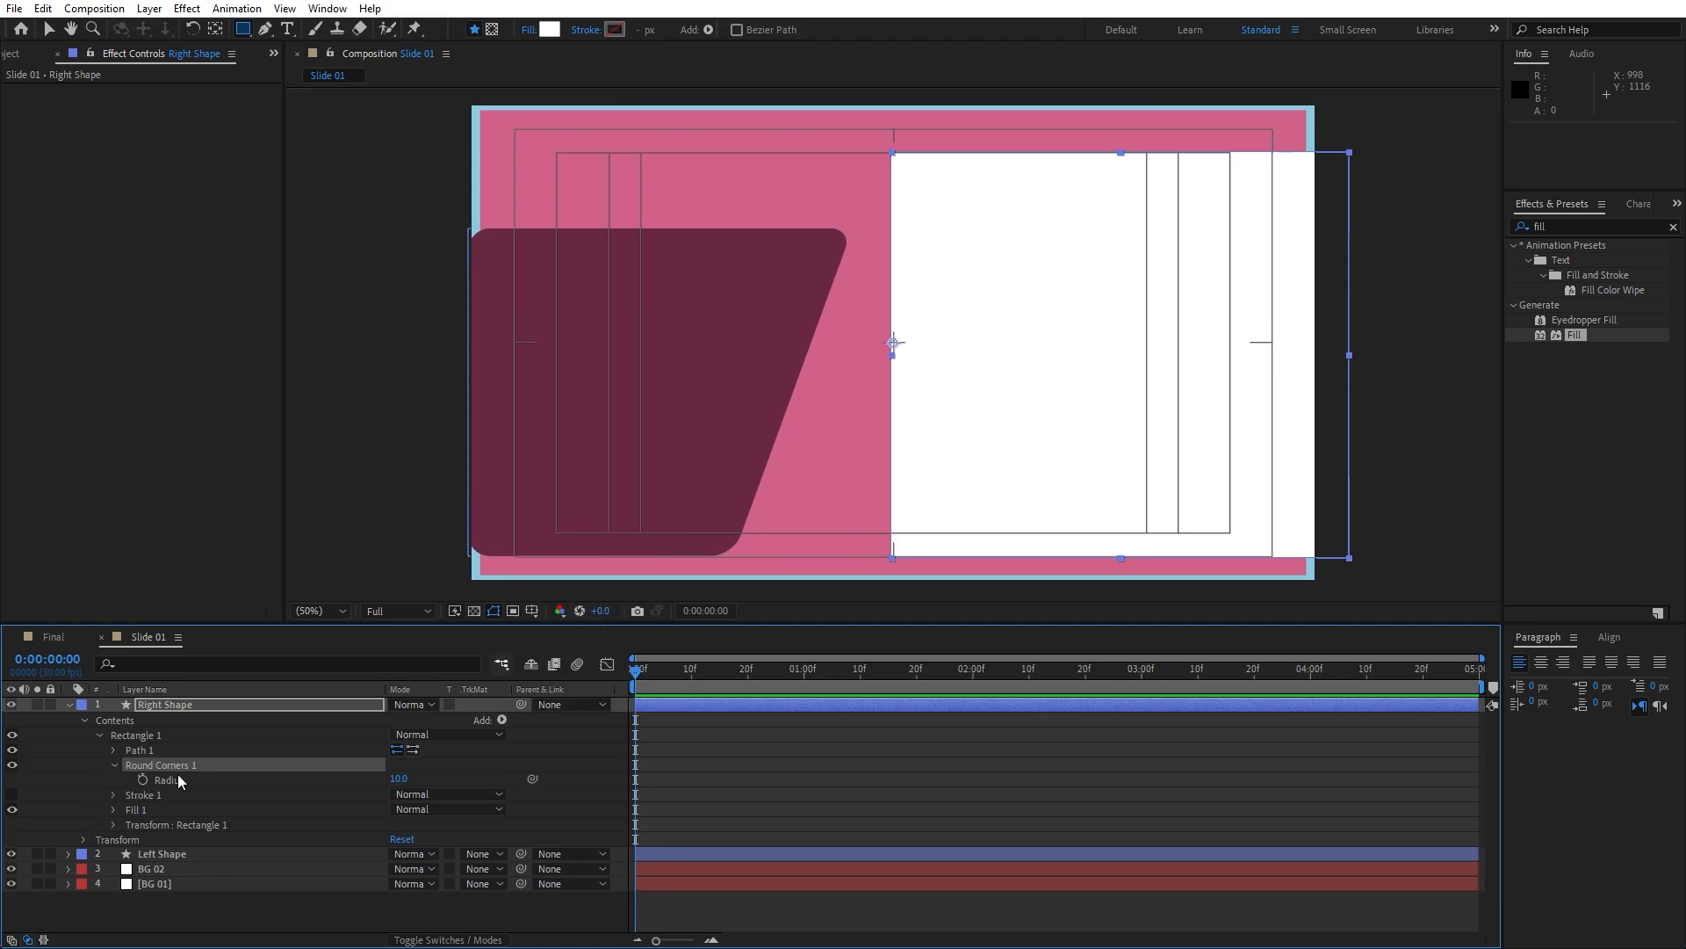
left_click(399, 778)
type("50")
key("Return")
left_click(355, 884)
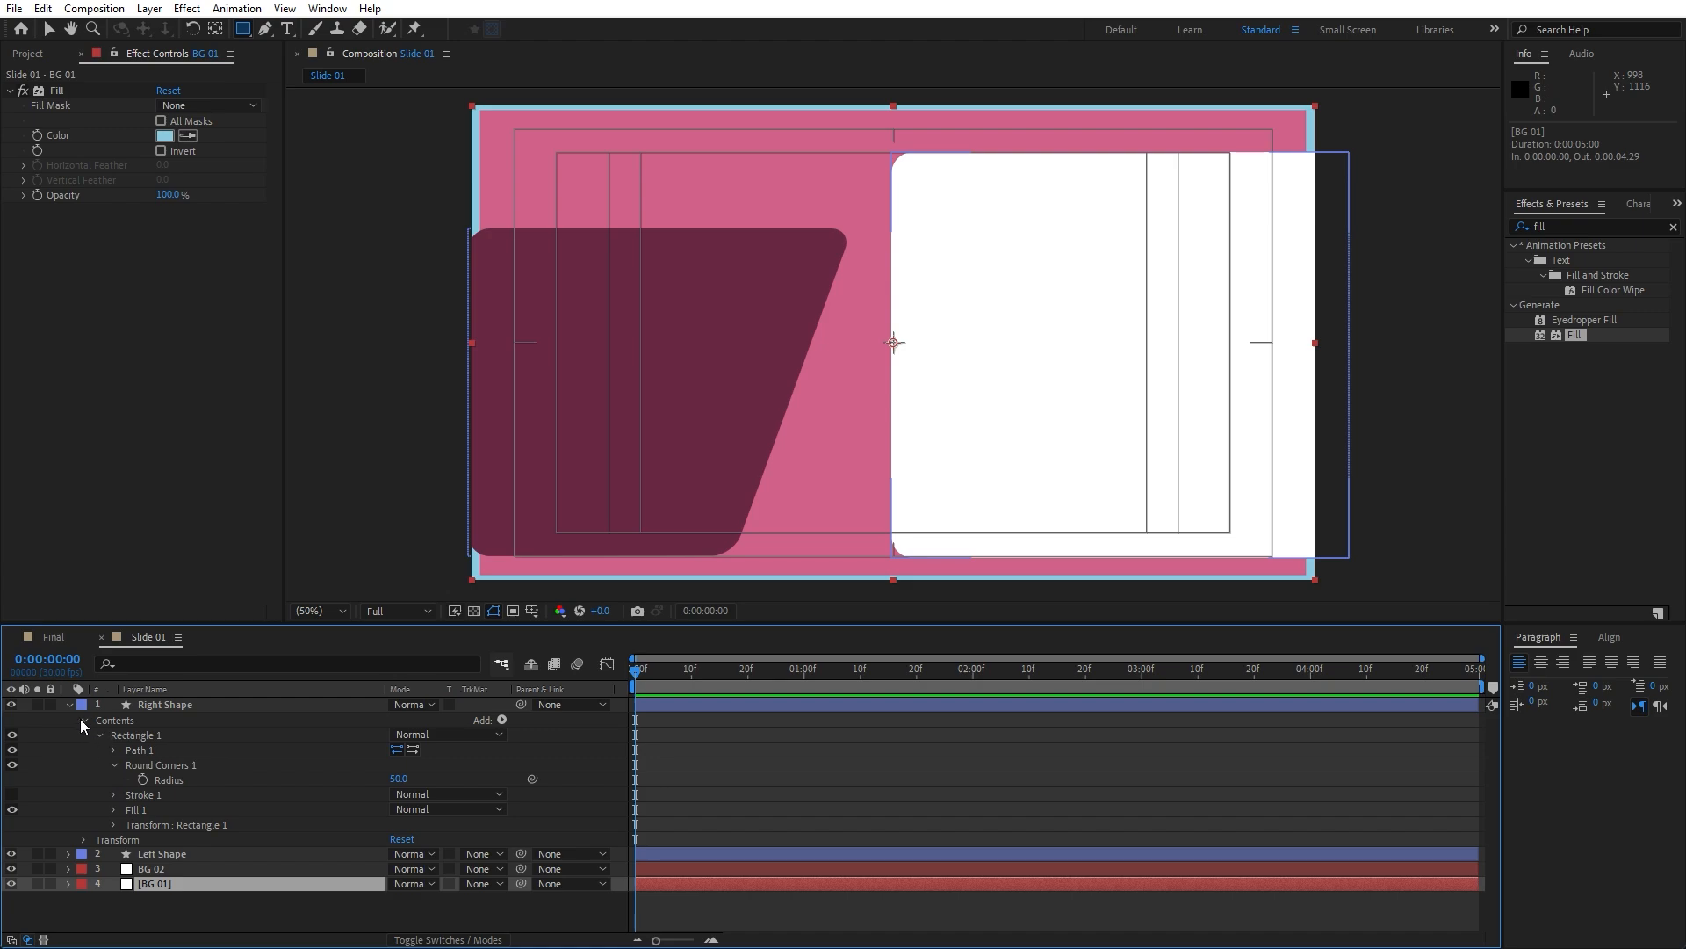
Step: Slant the Right Shape's left edge parallel to the Left Shape by moving its lower left vertex outward and upper left vertex inward, and collapse its properties
left_click(84, 720)
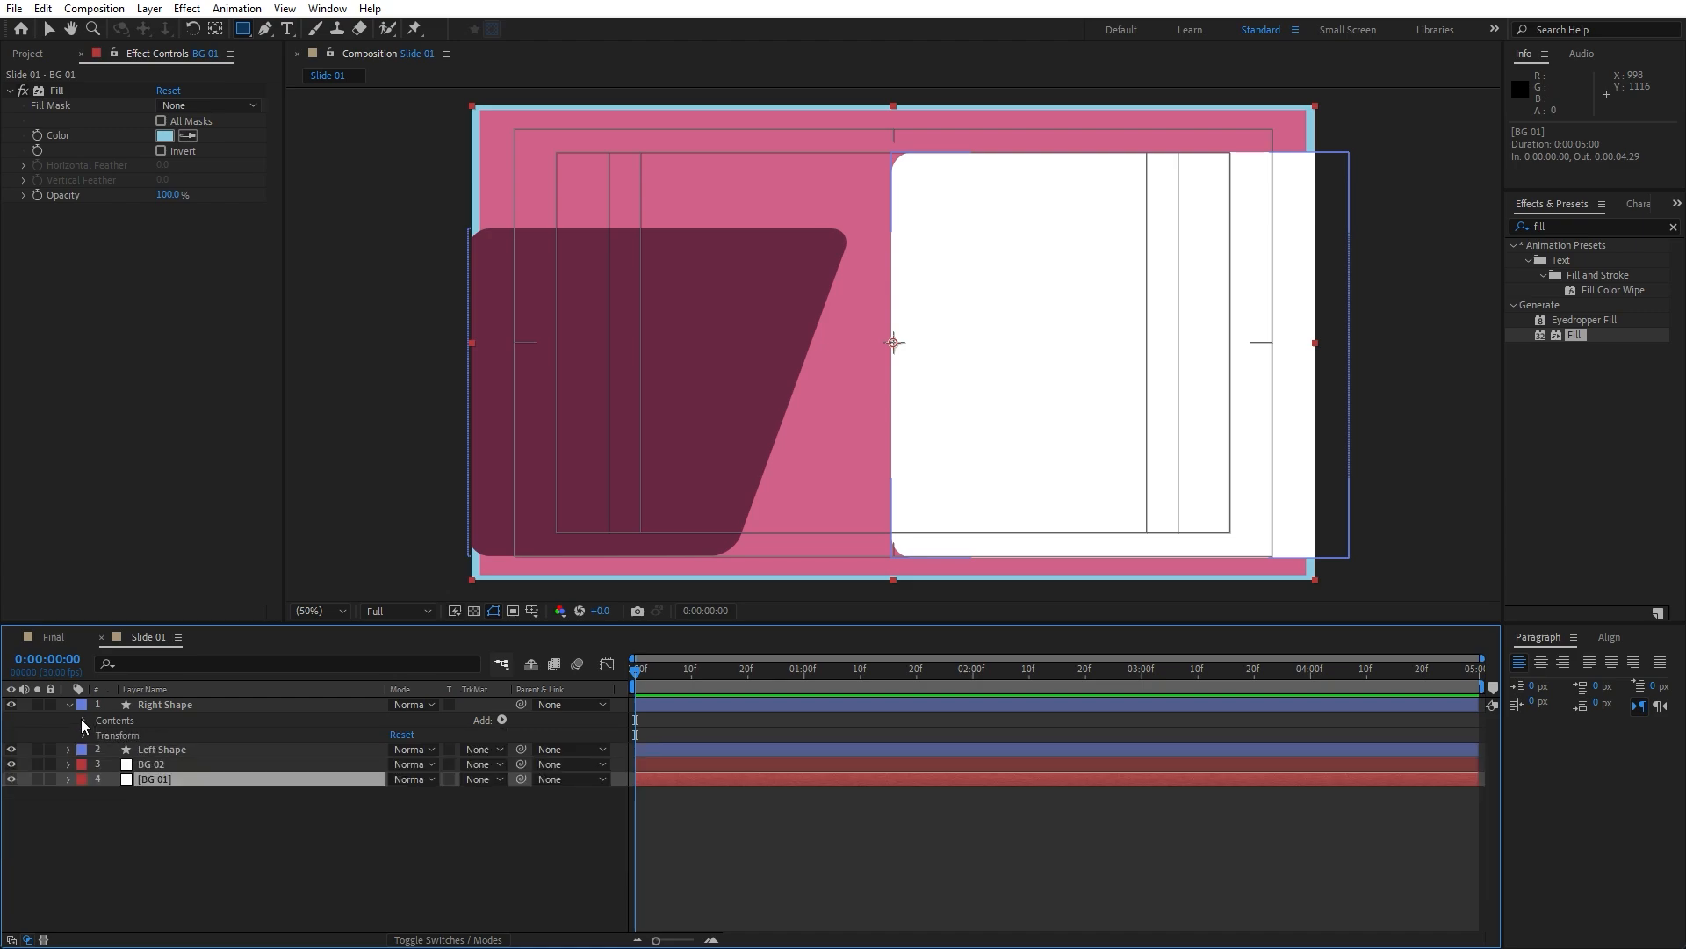
left_click(83, 720)
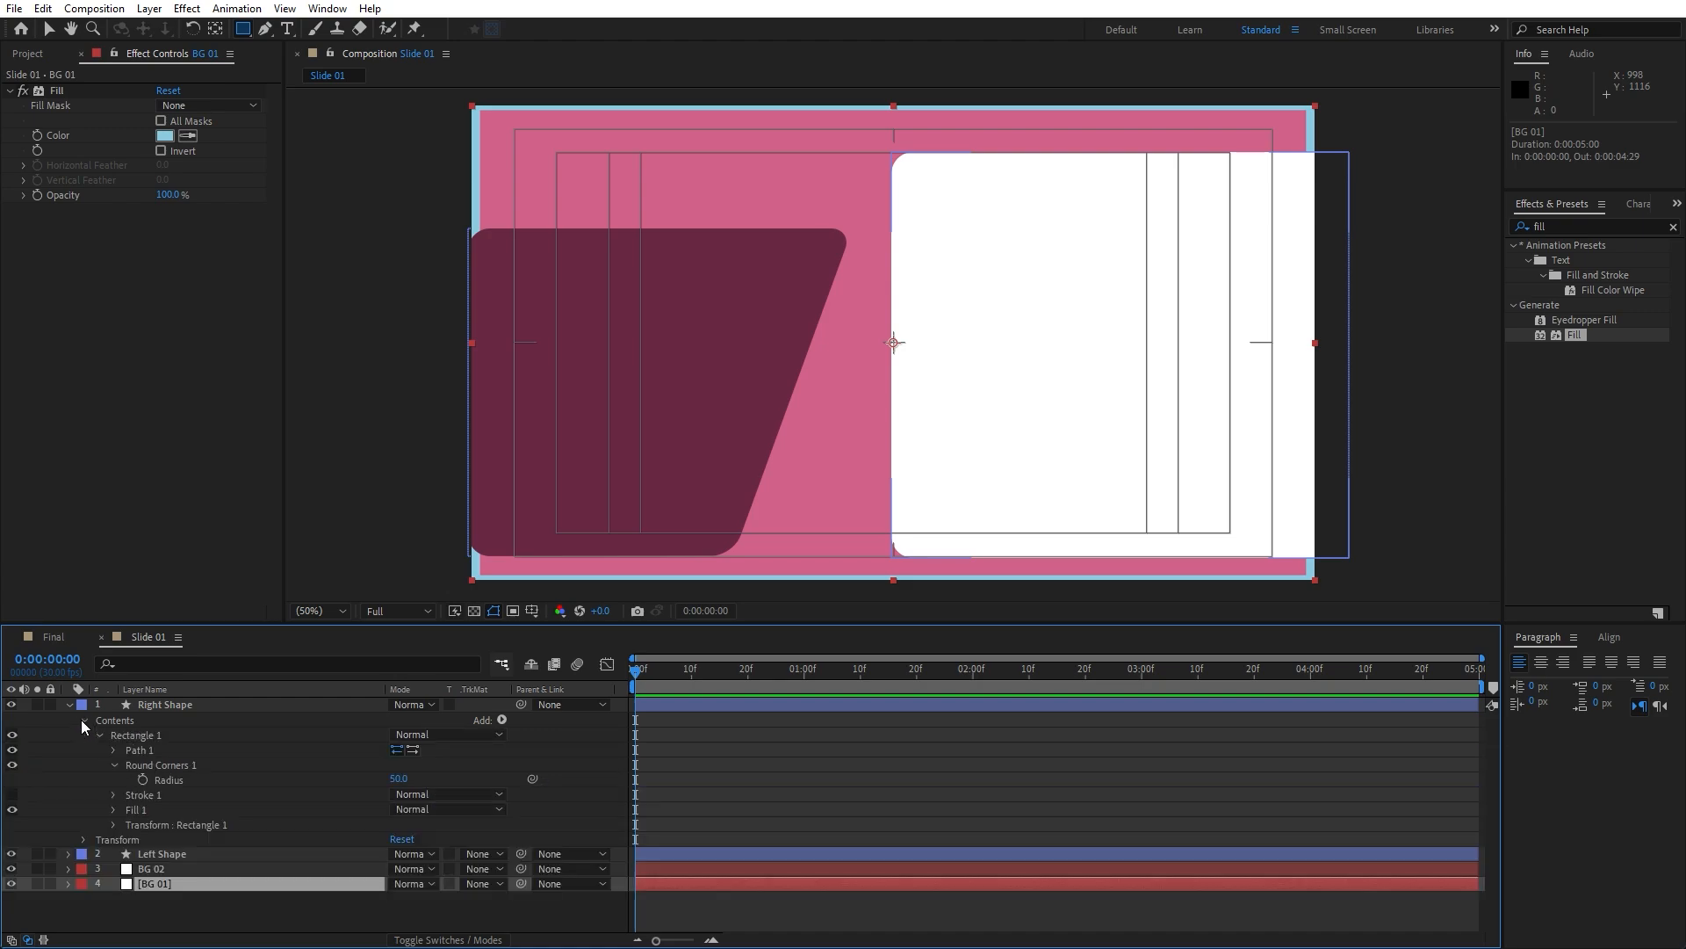
left_click(150, 751)
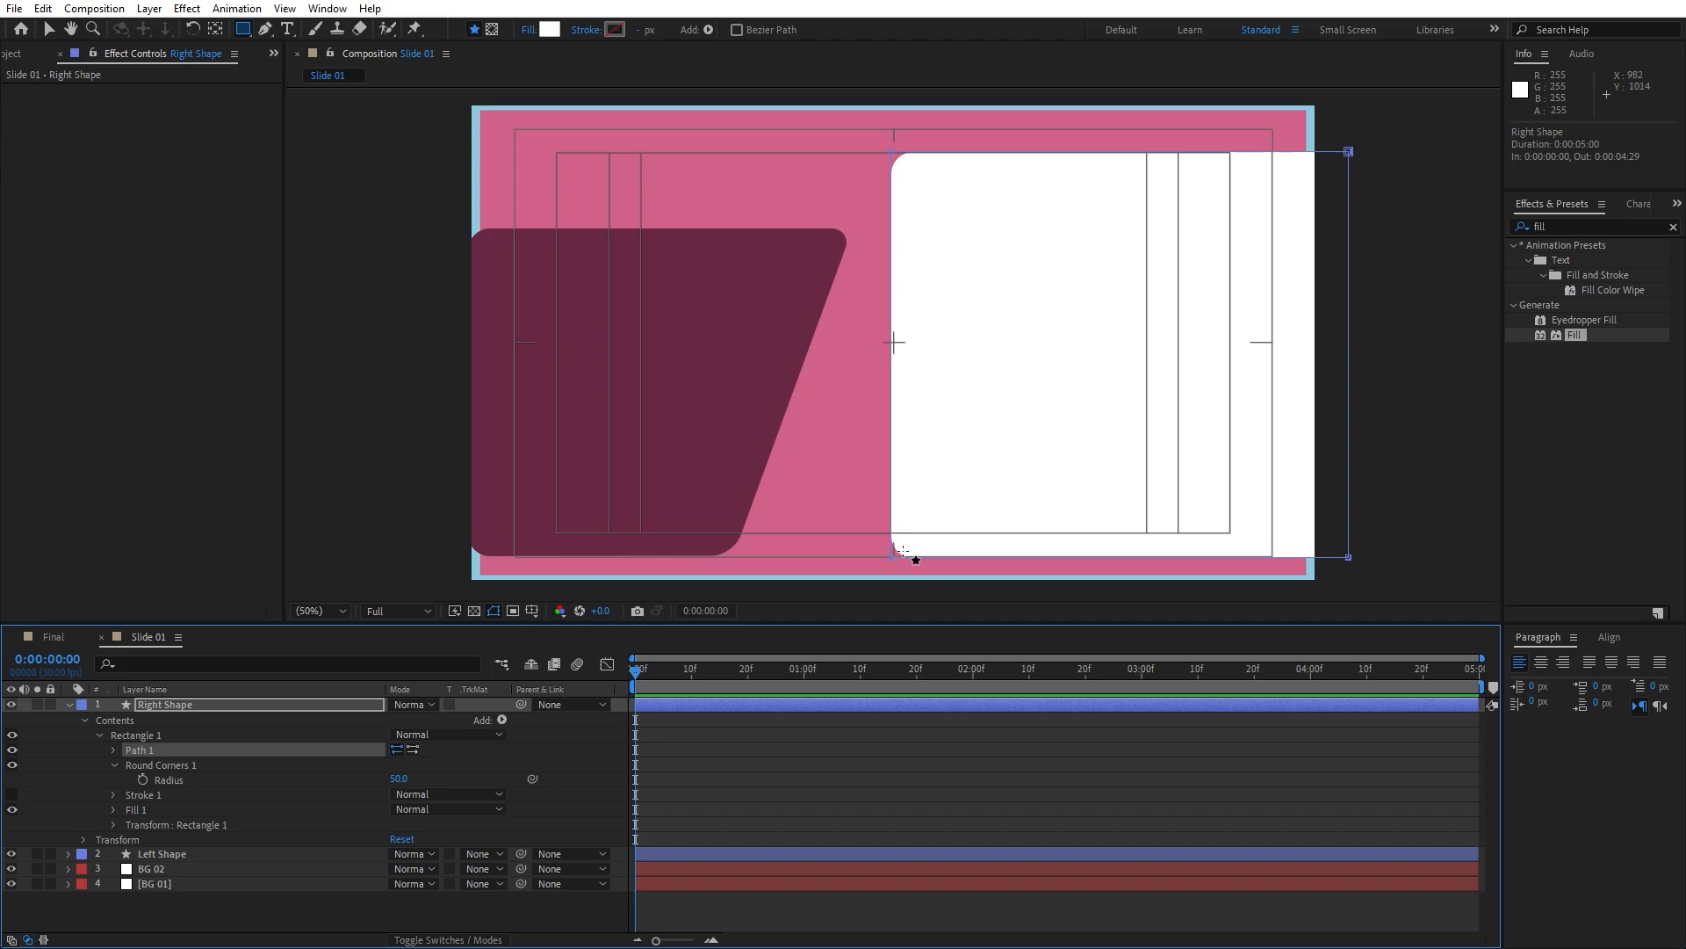
key("v")
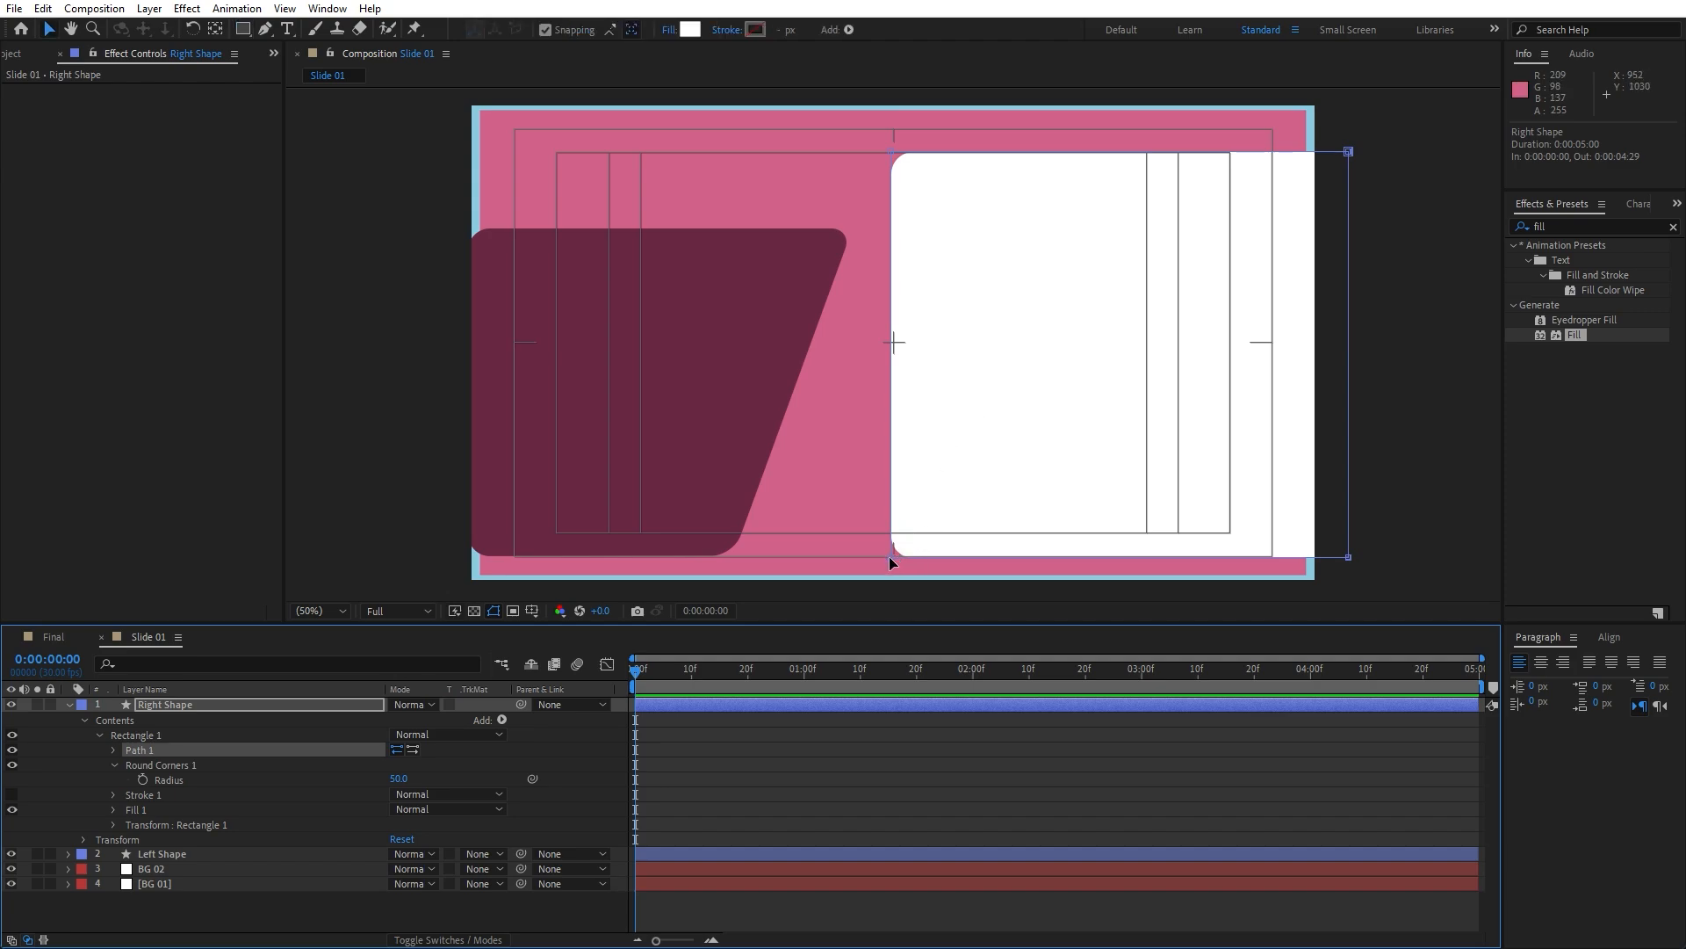
left_click_drag(889, 557, 792, 557)
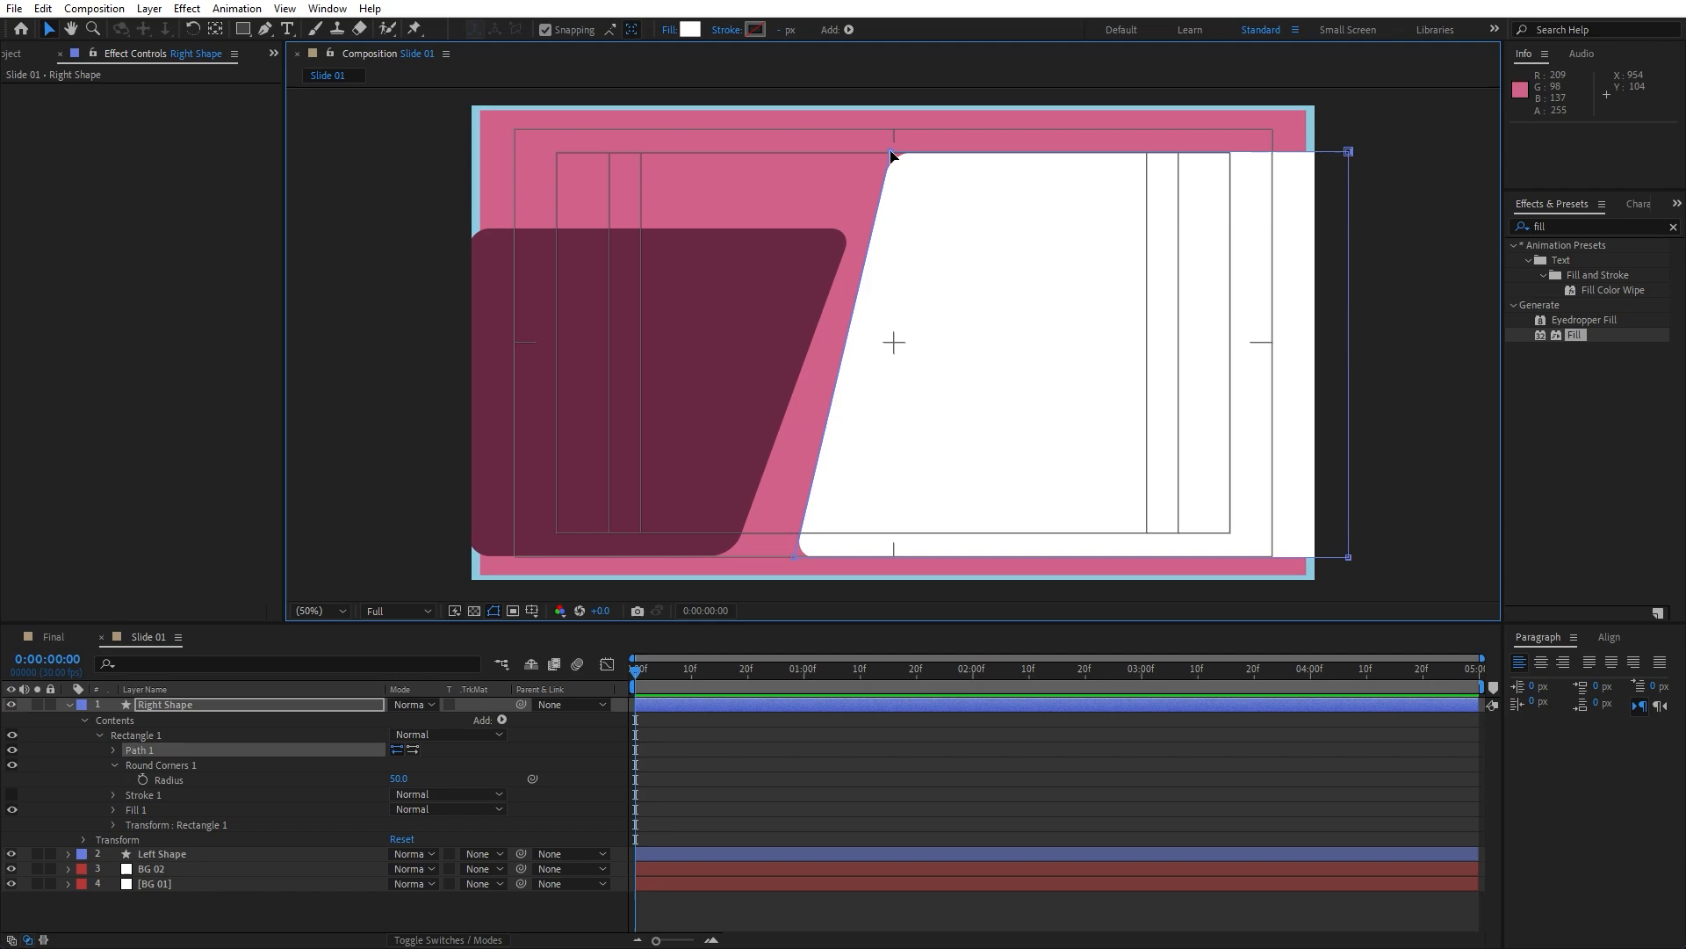
left_click_drag(892, 156, 937, 159)
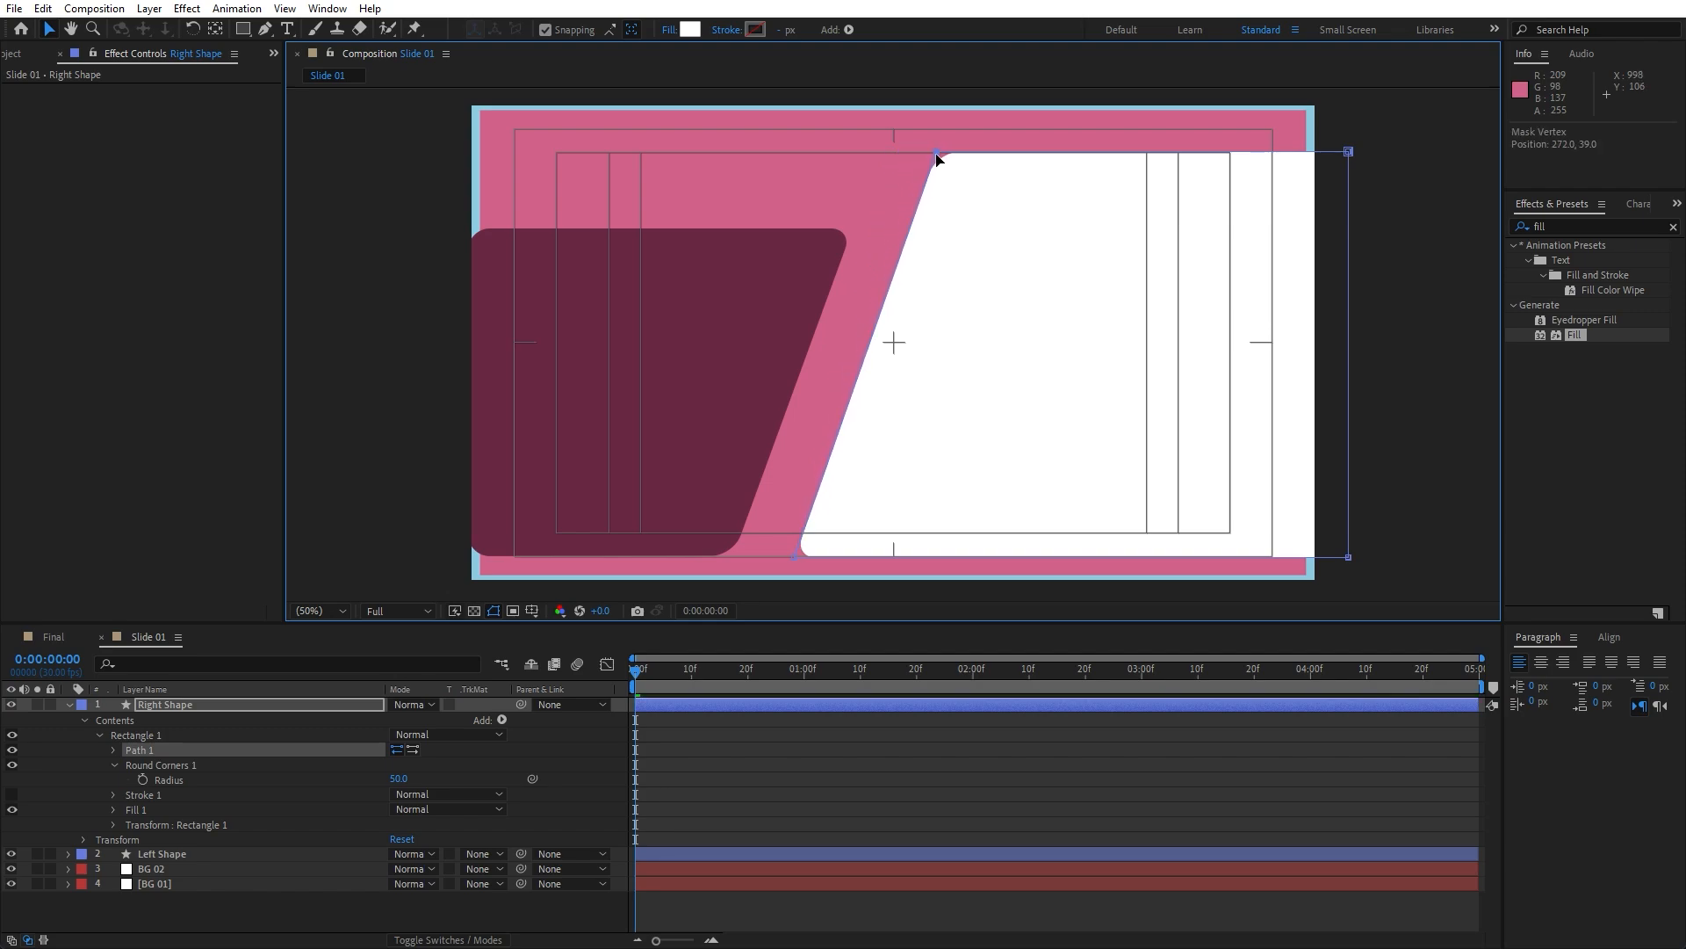
left_click(68, 705)
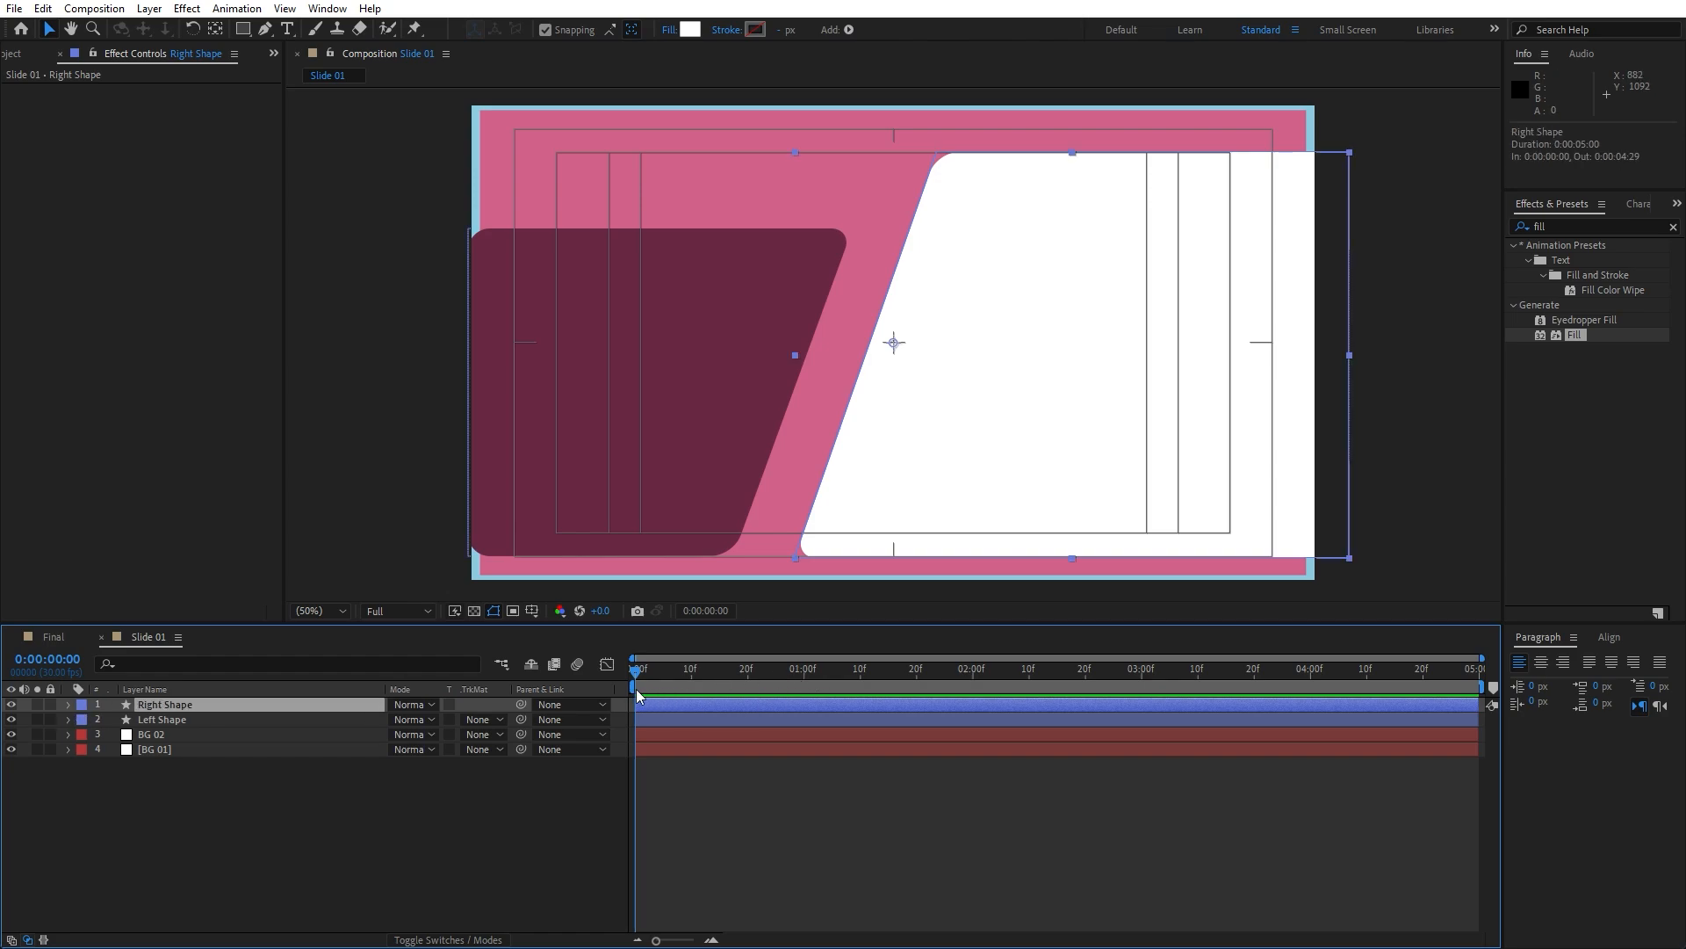
Step: Add a Position keyframe to the Right Shape layer at 0:00:01:00 and return the playhead to 0:00:00:00
left_click_drag(636, 690, 808, 670)
key("p")
left_click(112, 719)
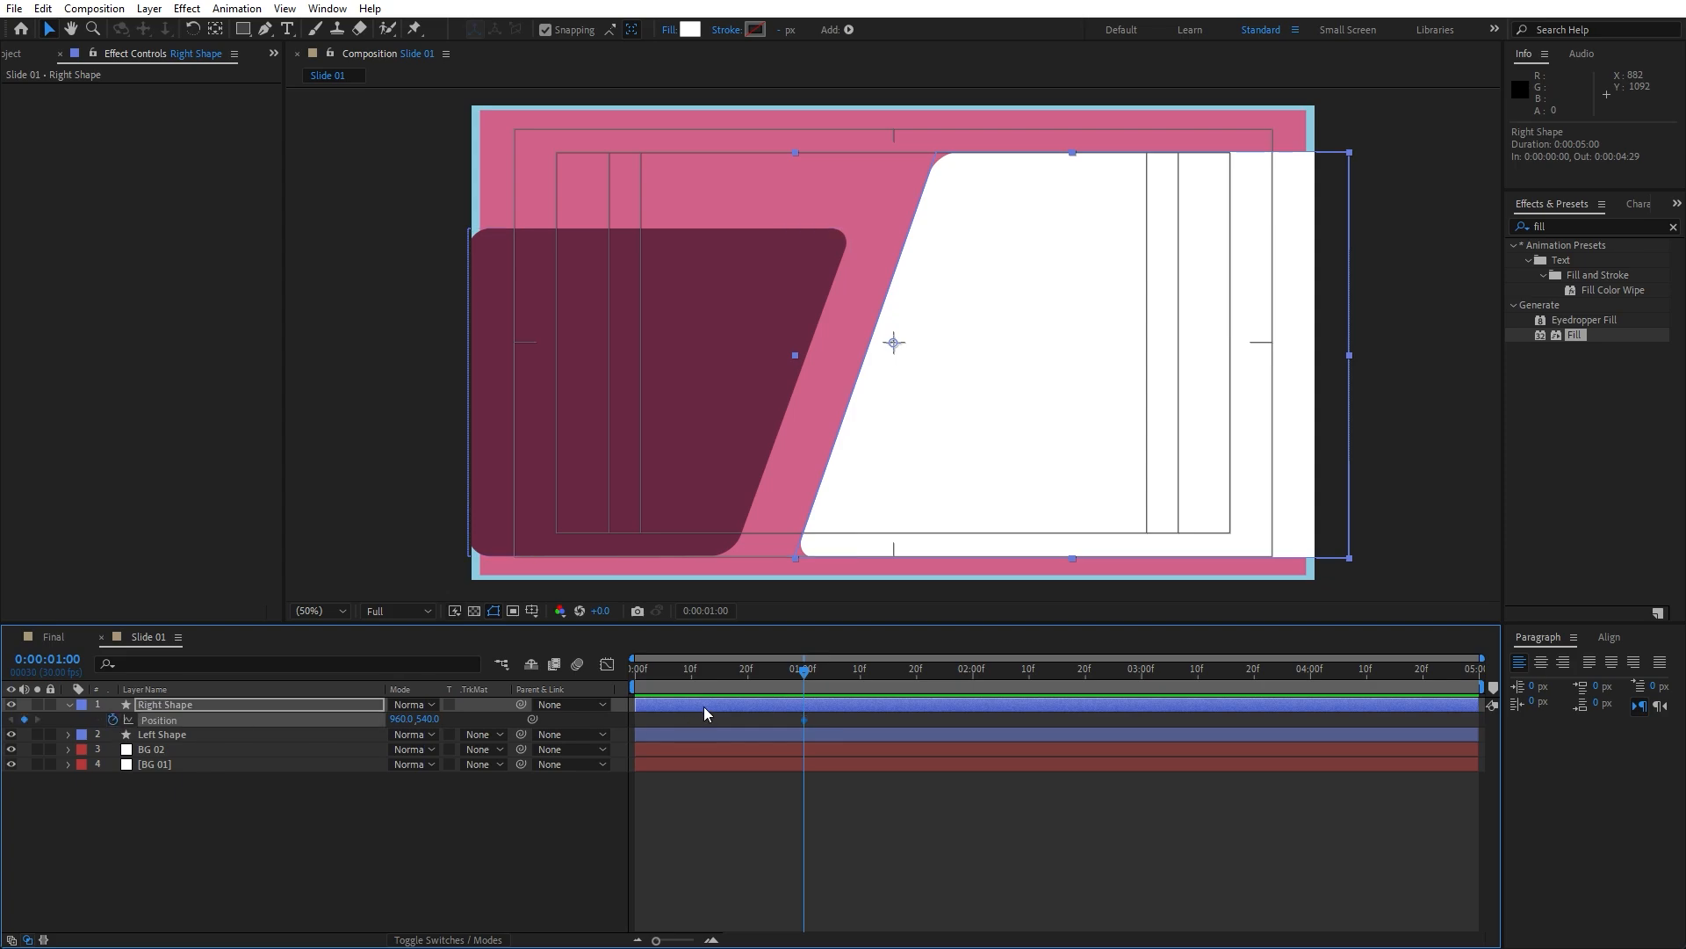
left_click_drag(794, 673, 571, 689)
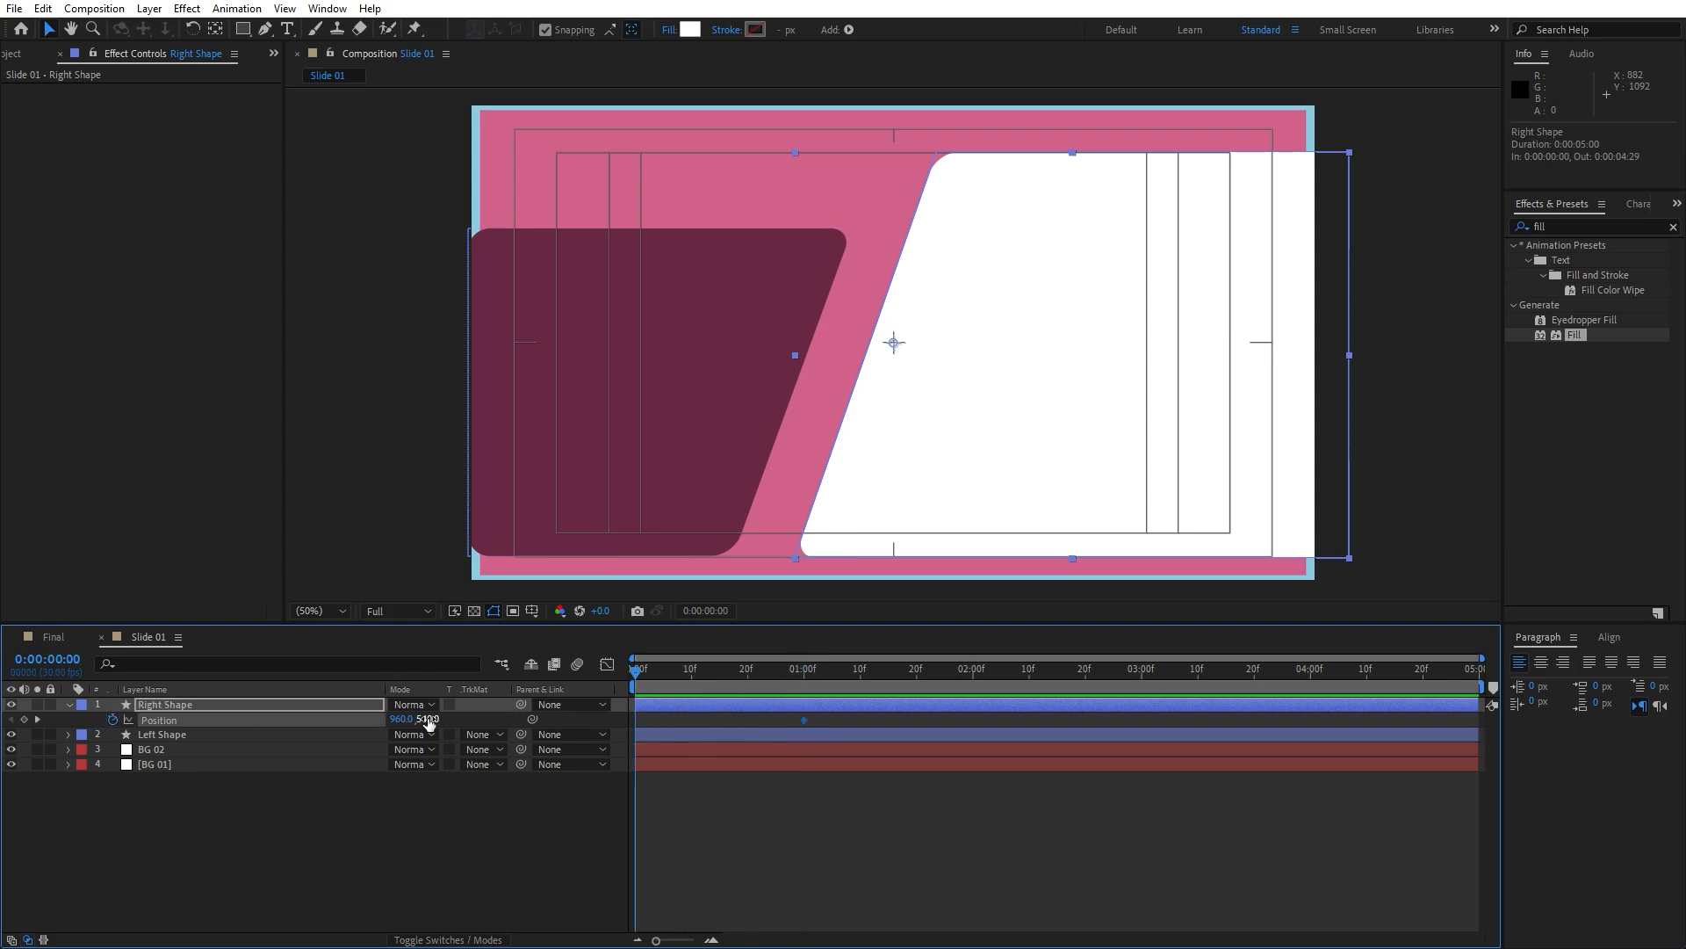
Step: Set the Right Shape's Position to 960, 1540 at 0:00:00:00 and apply Easy Ease to both of its Position keyframes
left_click_drag(428, 722, 515, 720)
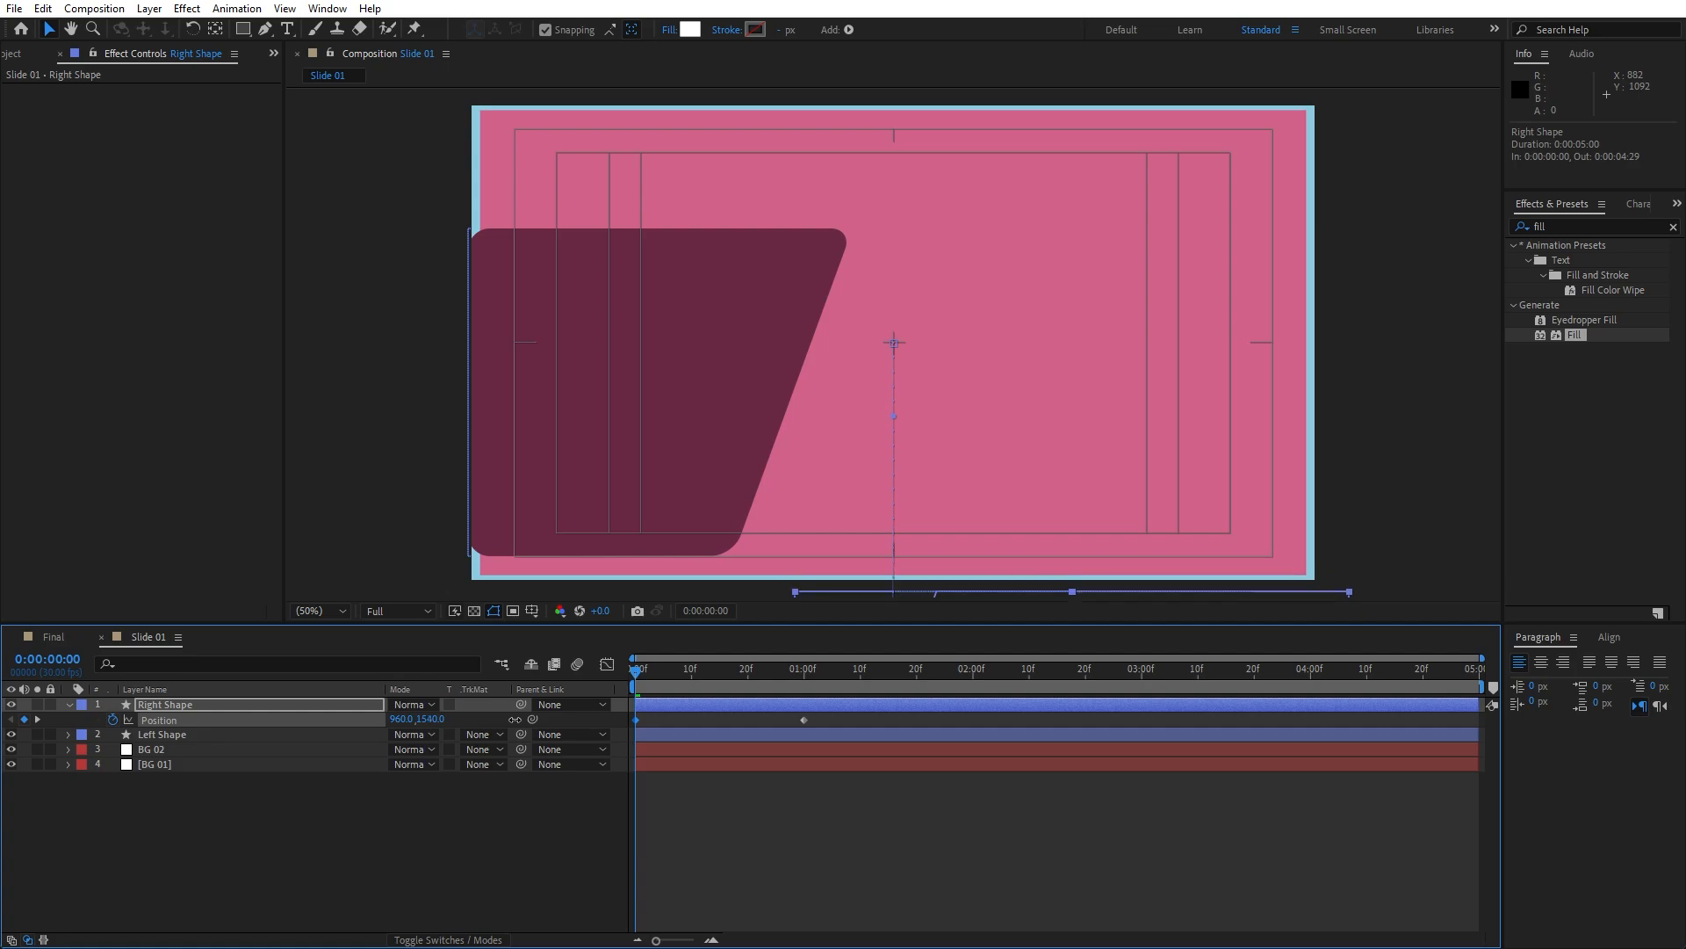
left_click(536, 846)
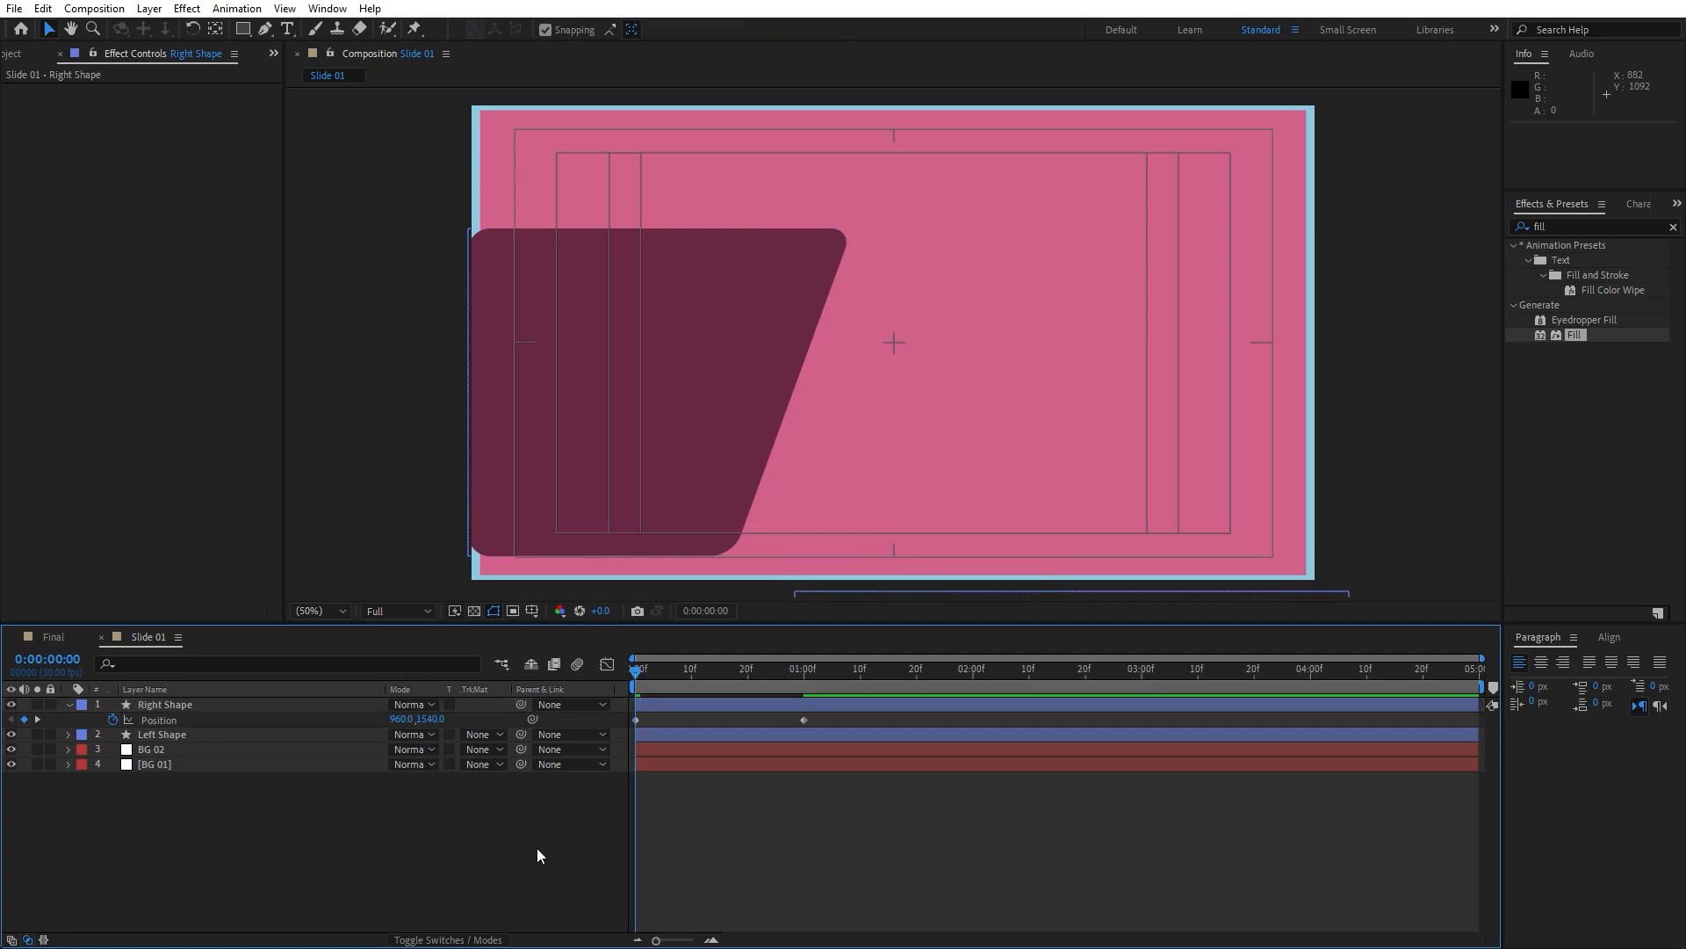
left_click(845, 719)
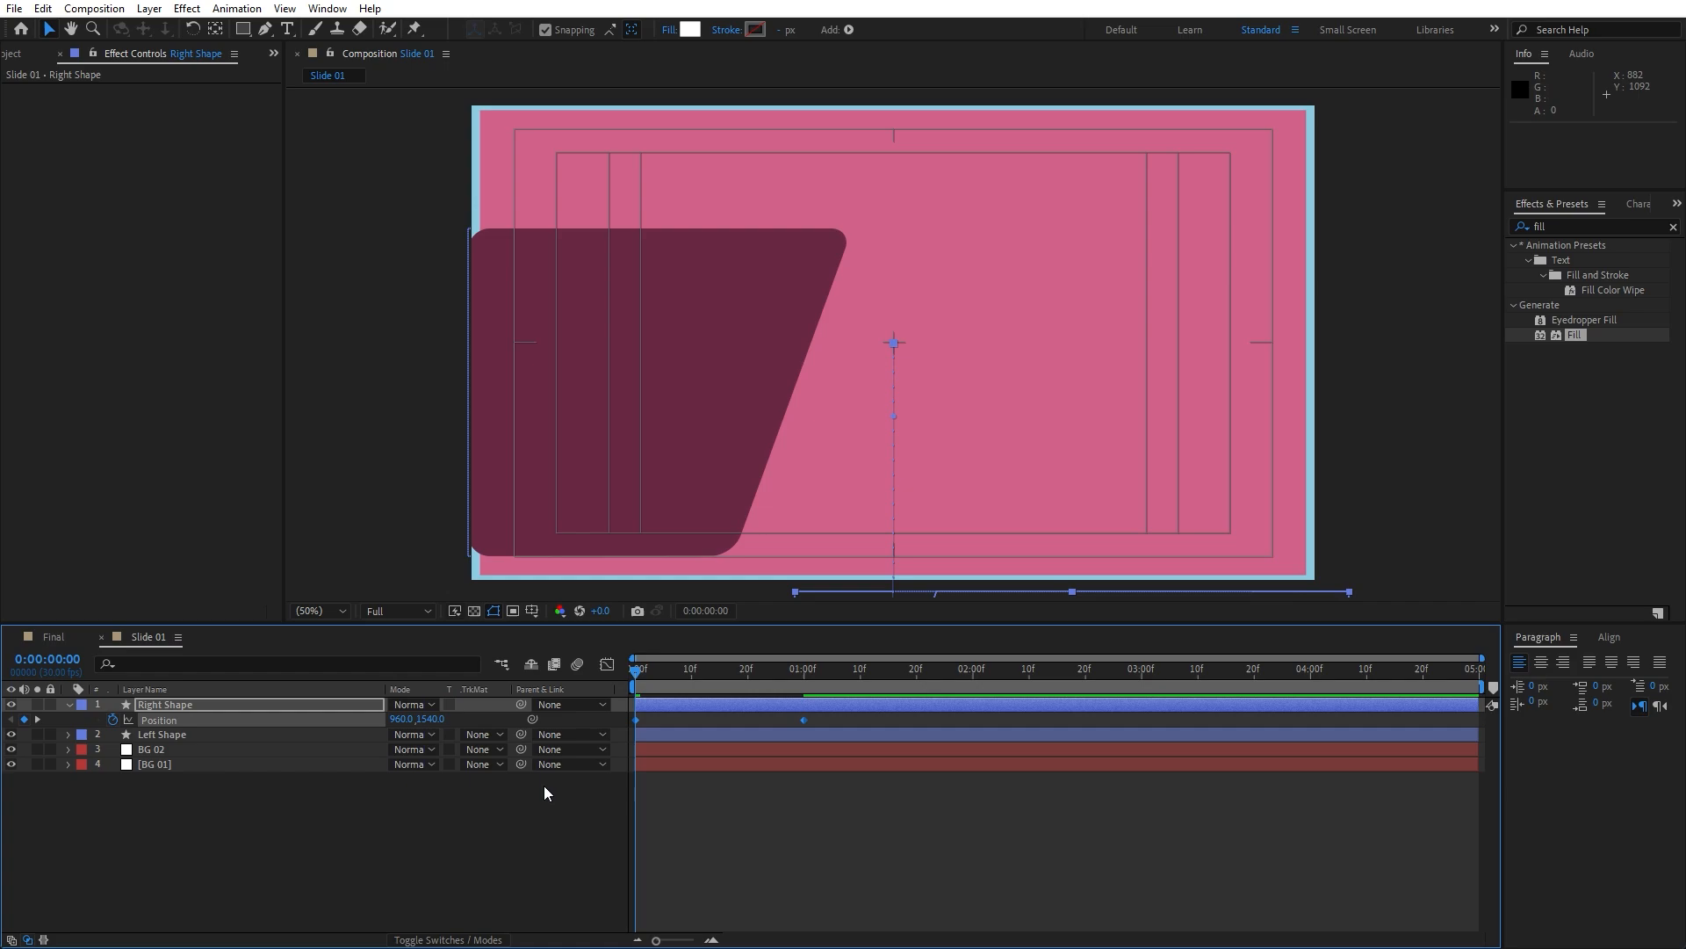
right_click(804, 720)
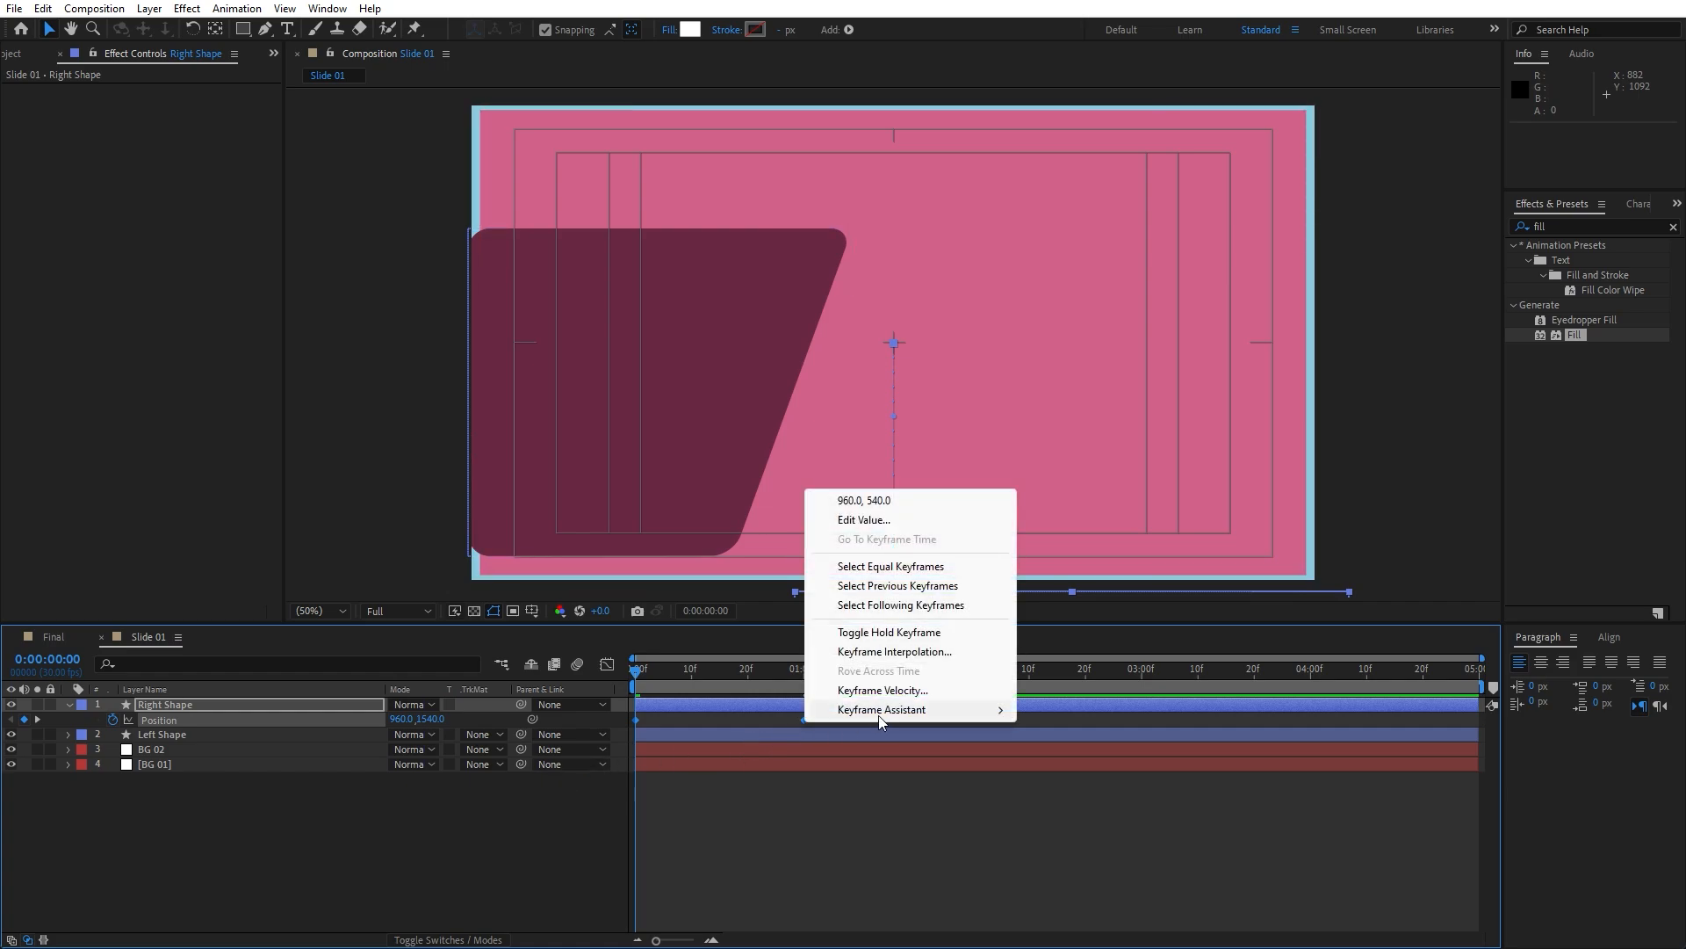
mouse_move(878, 710)
left_click(1099, 766)
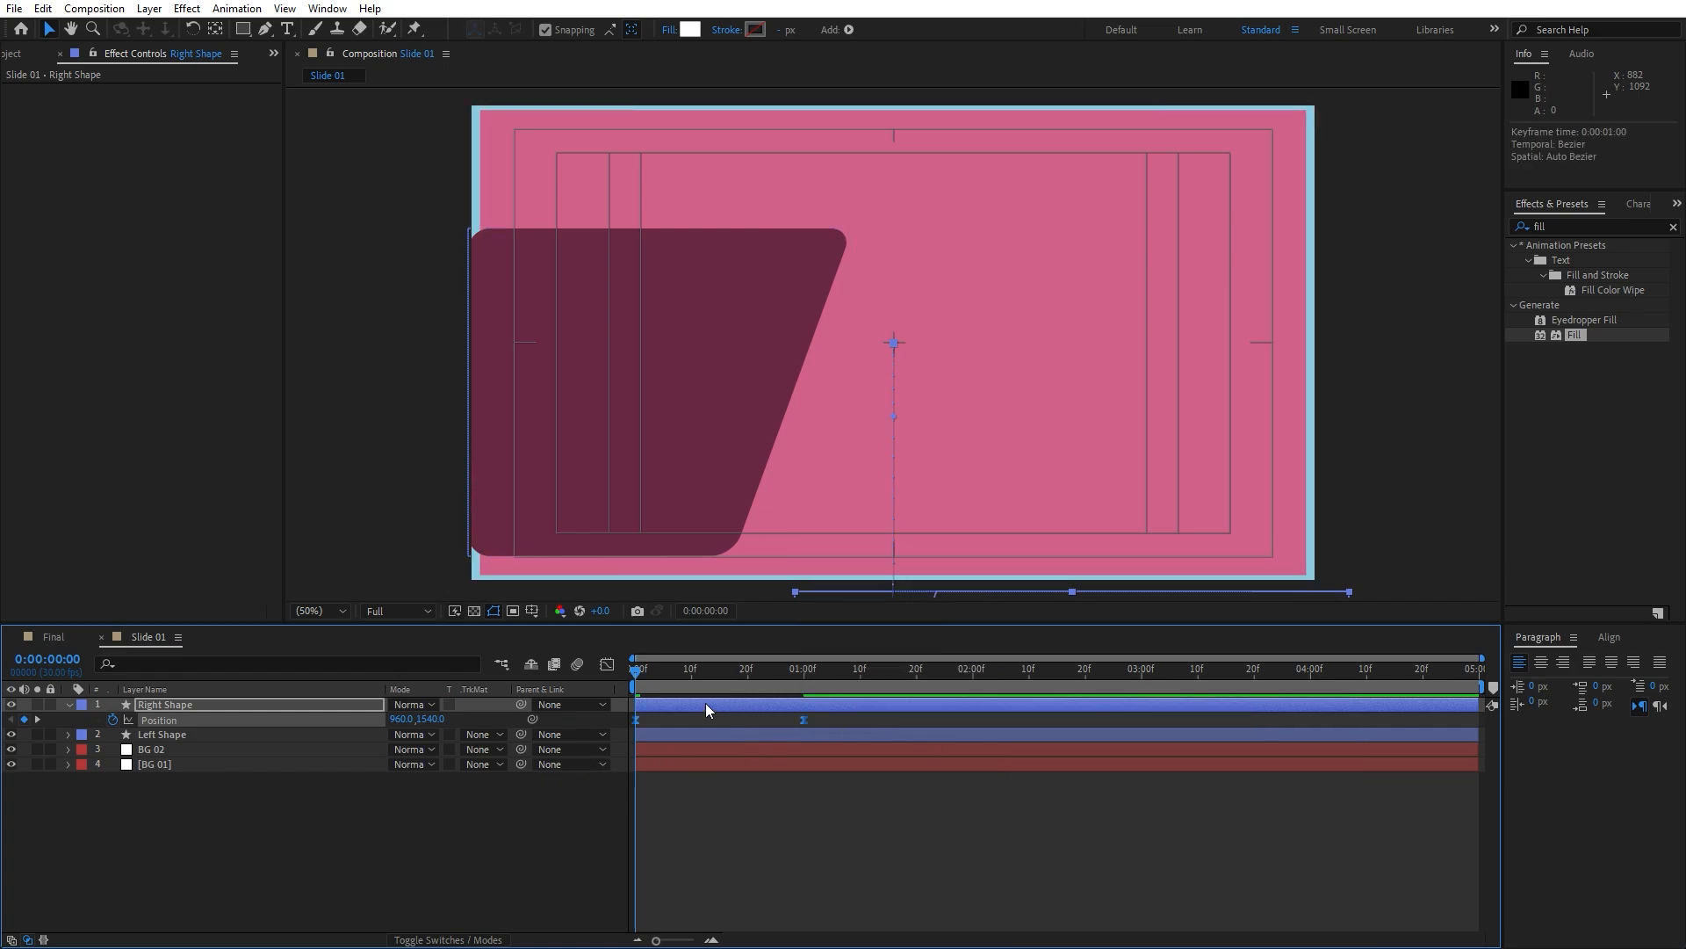
Step: Reshape the Right Shape's Position speed graph into a fast start and long slow-down by extending the end keyframe's influence, and preview the motion
left_click(613, 667)
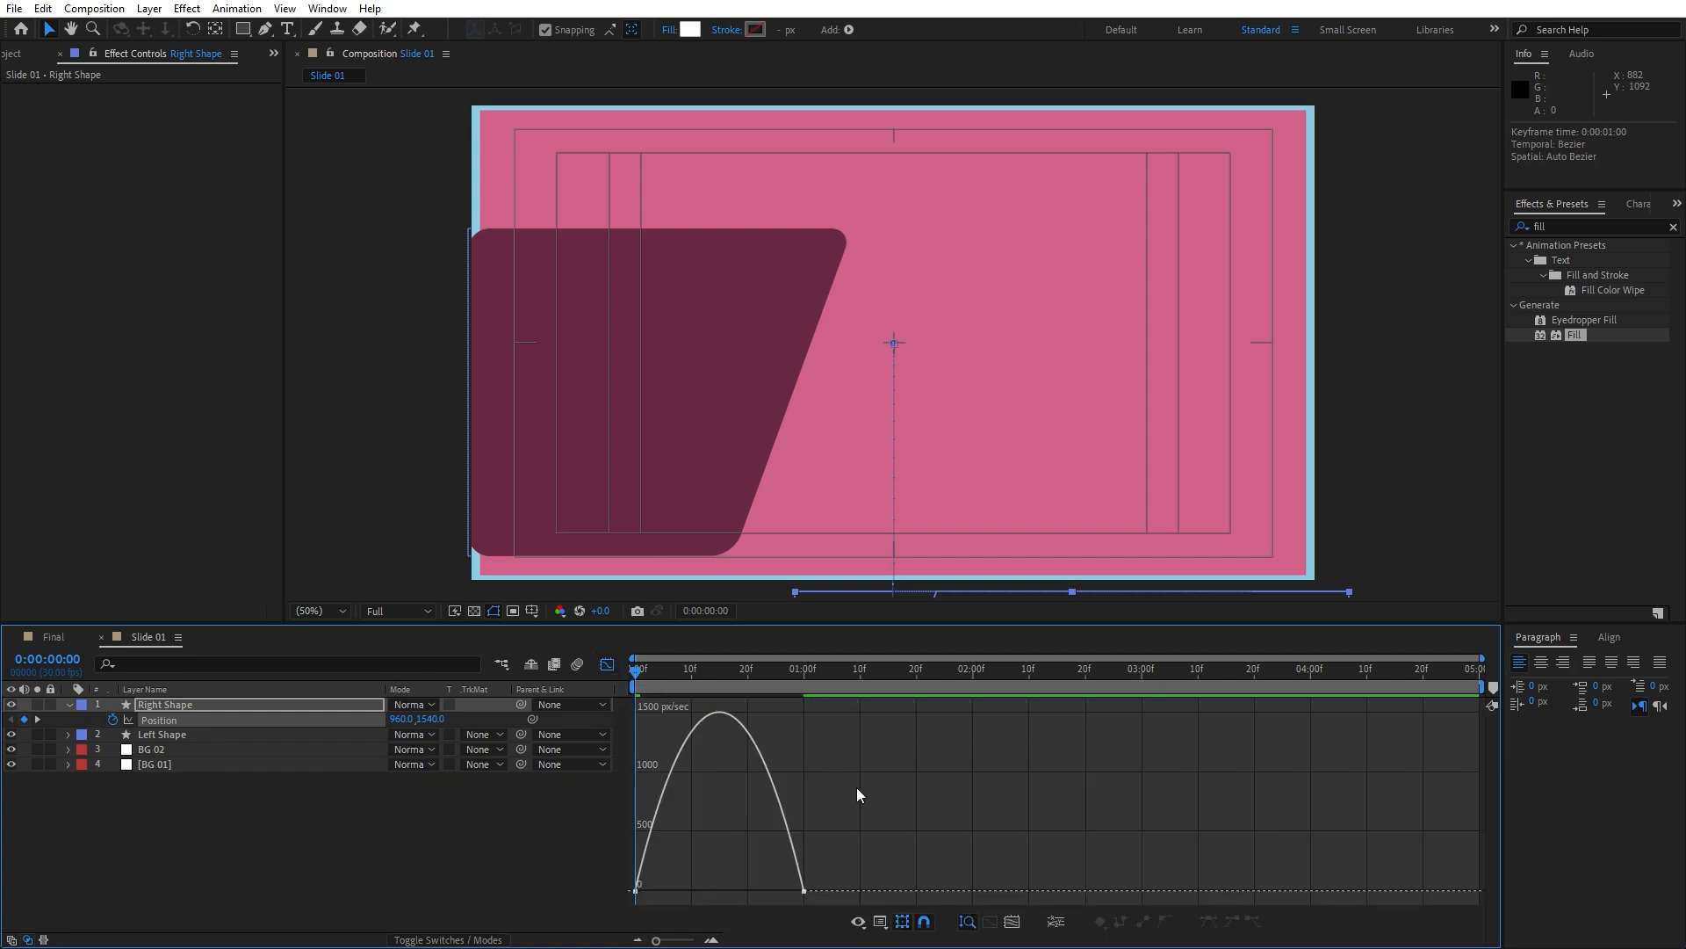
right_click(840, 750)
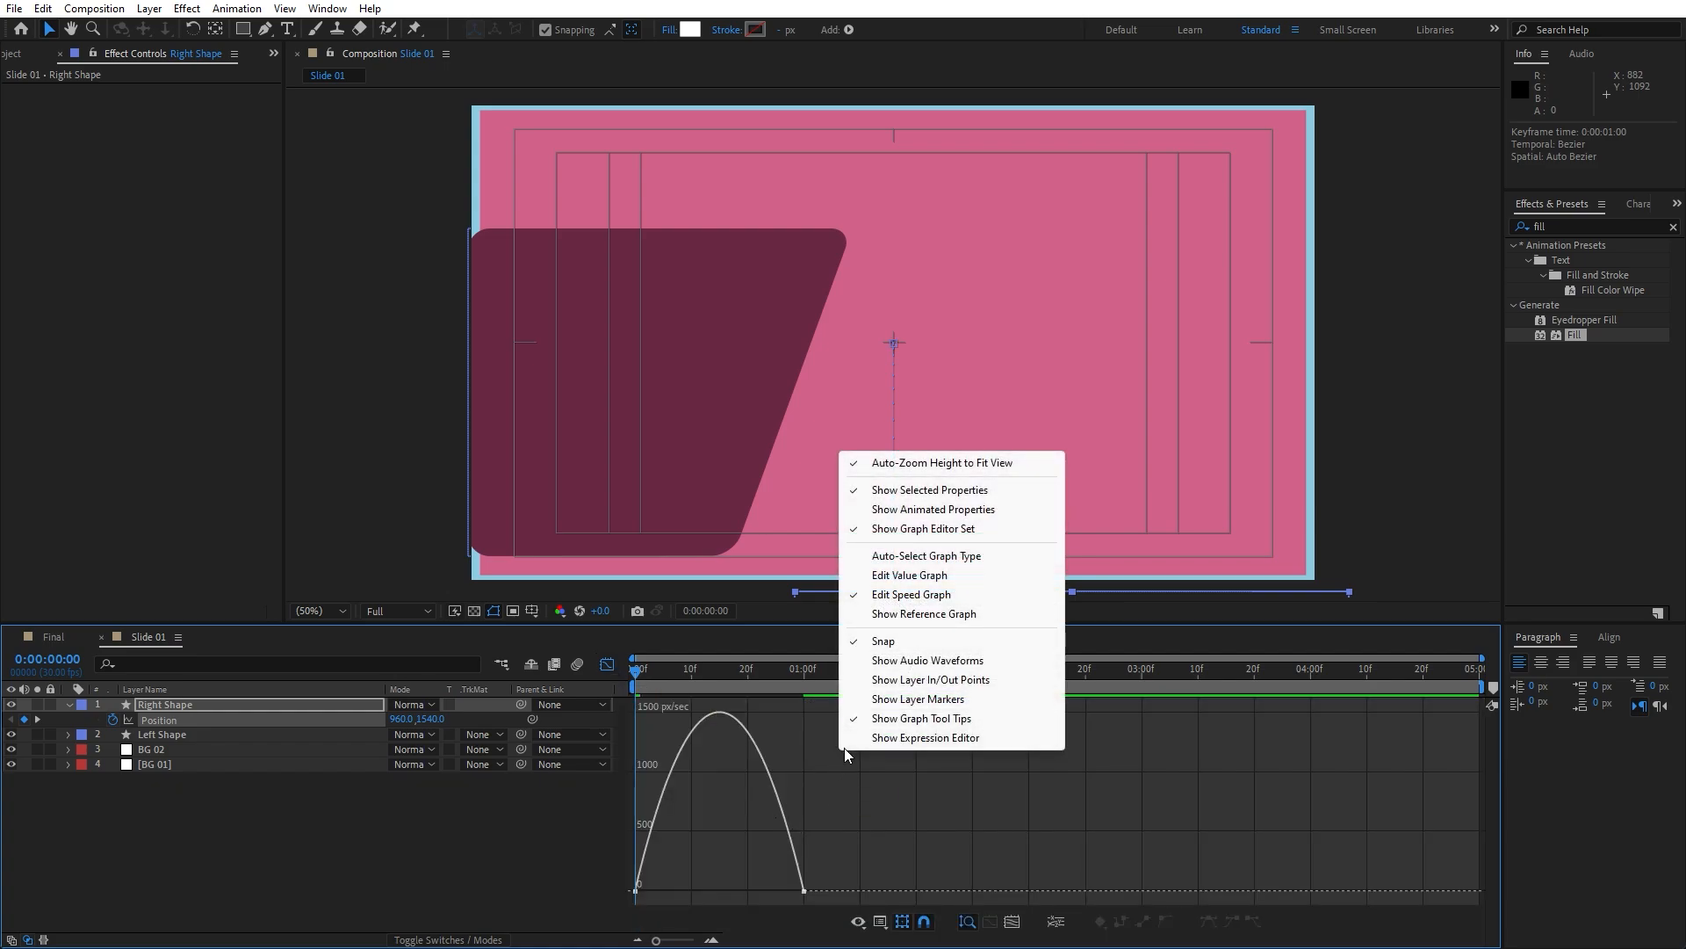
left_click(869, 830)
left_click_drag(871, 840, 677, 889)
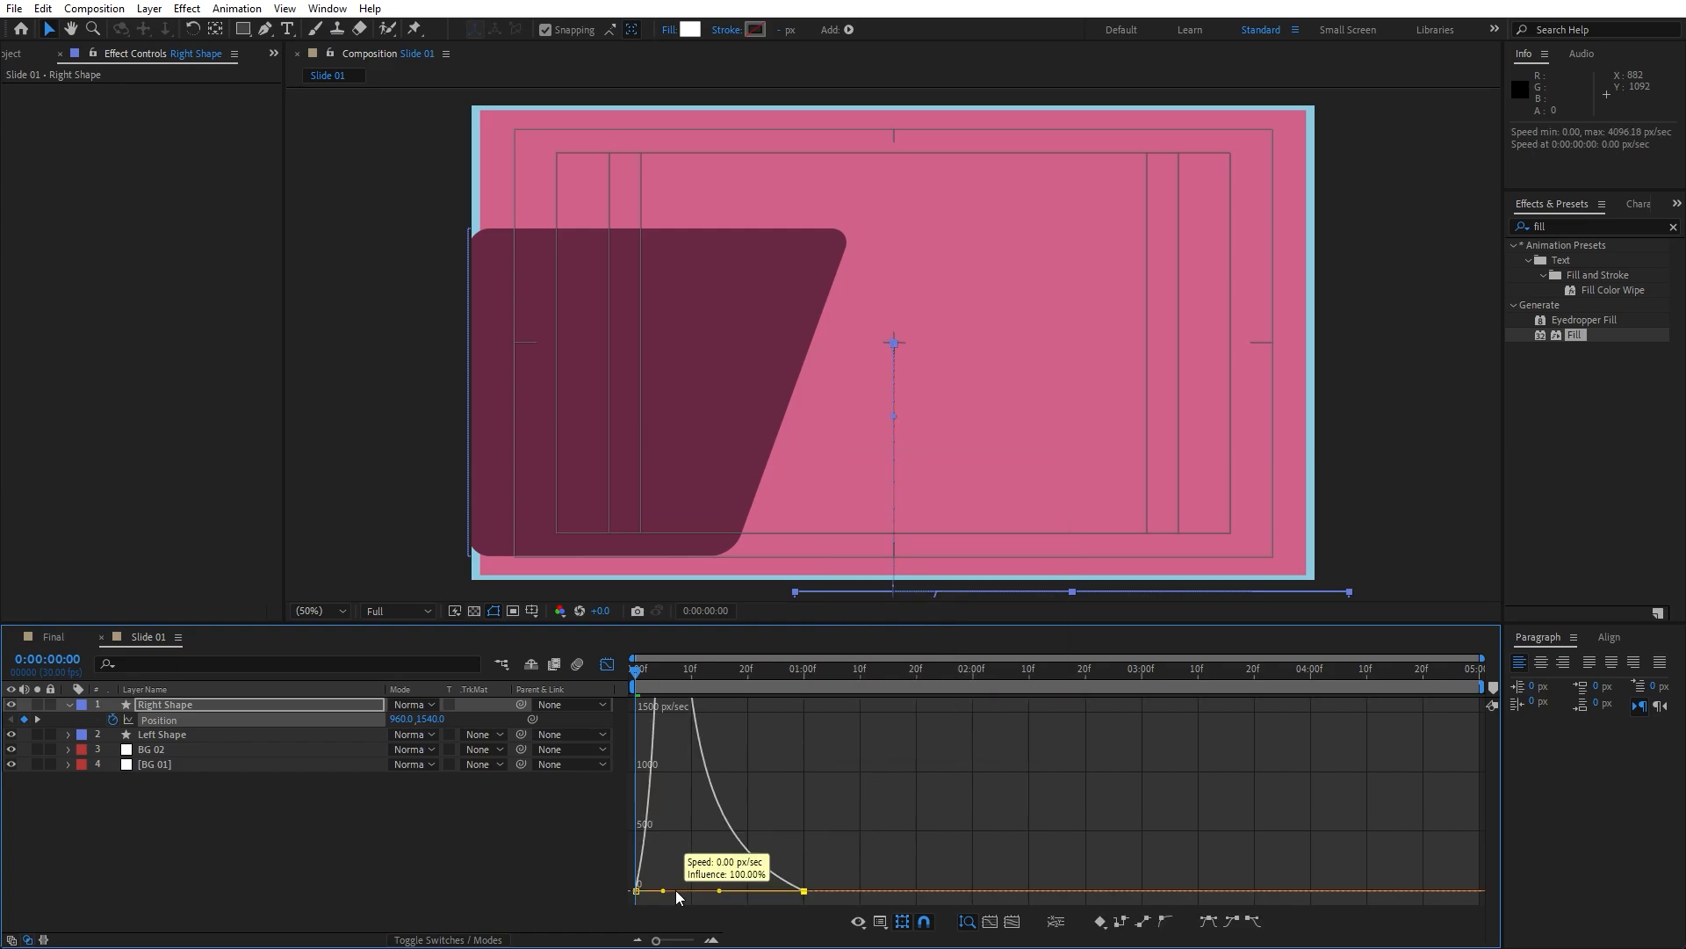
left_click(607, 664)
key("space")
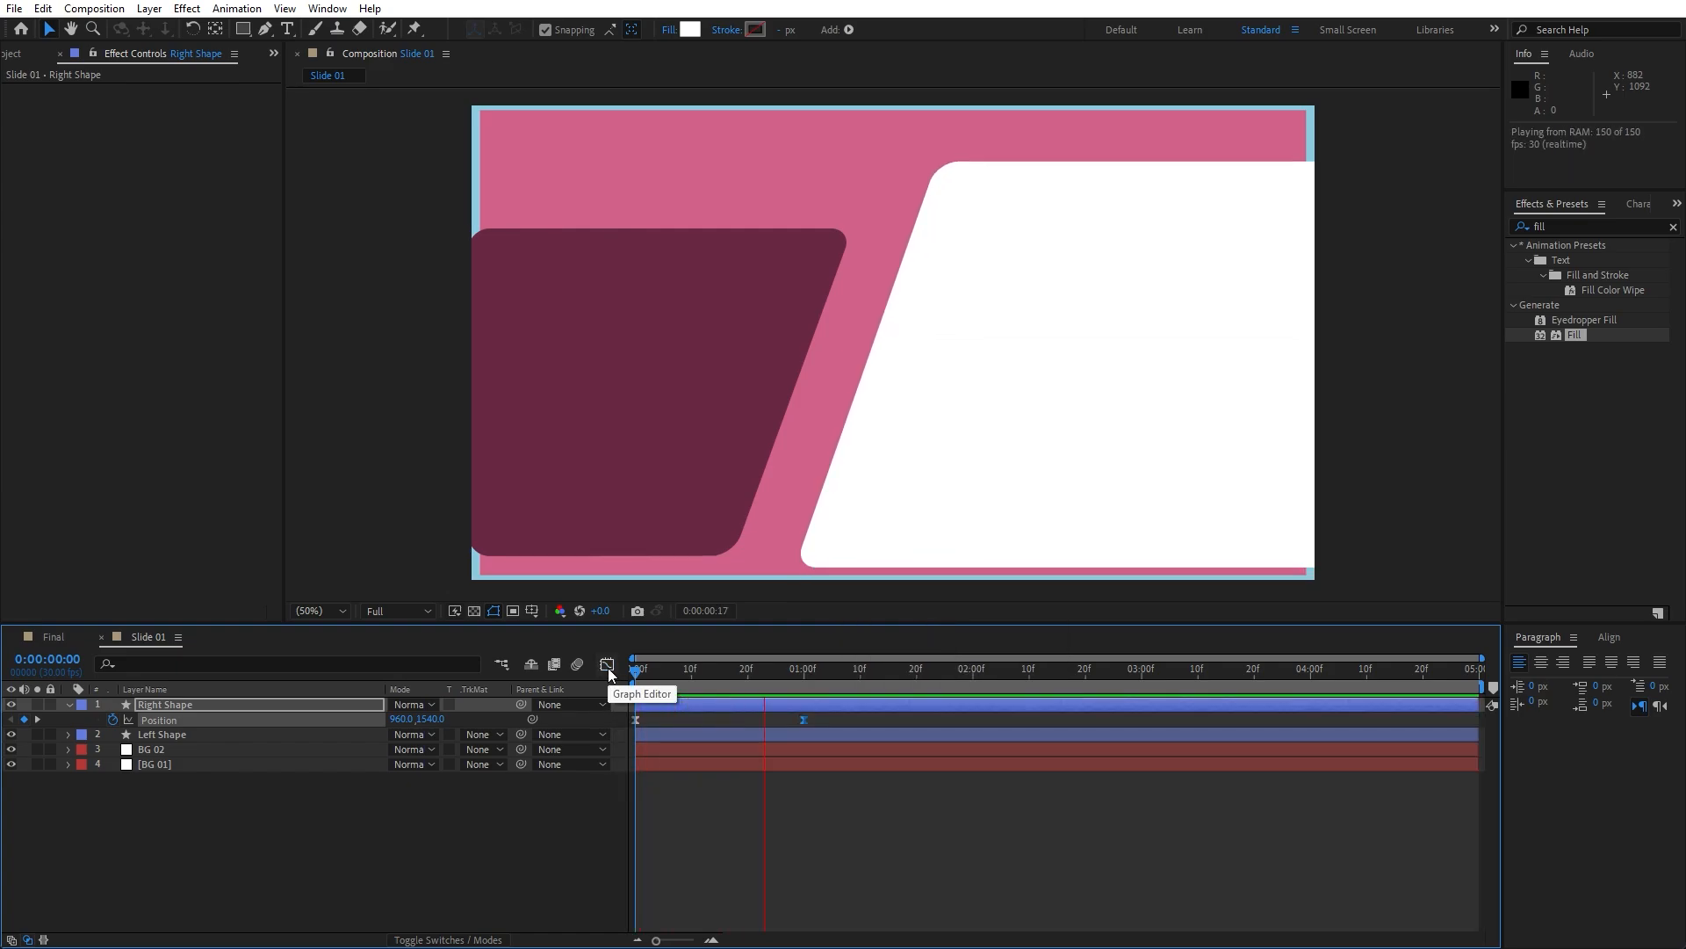
key("space")
left_click_drag(698, 677, 782, 678)
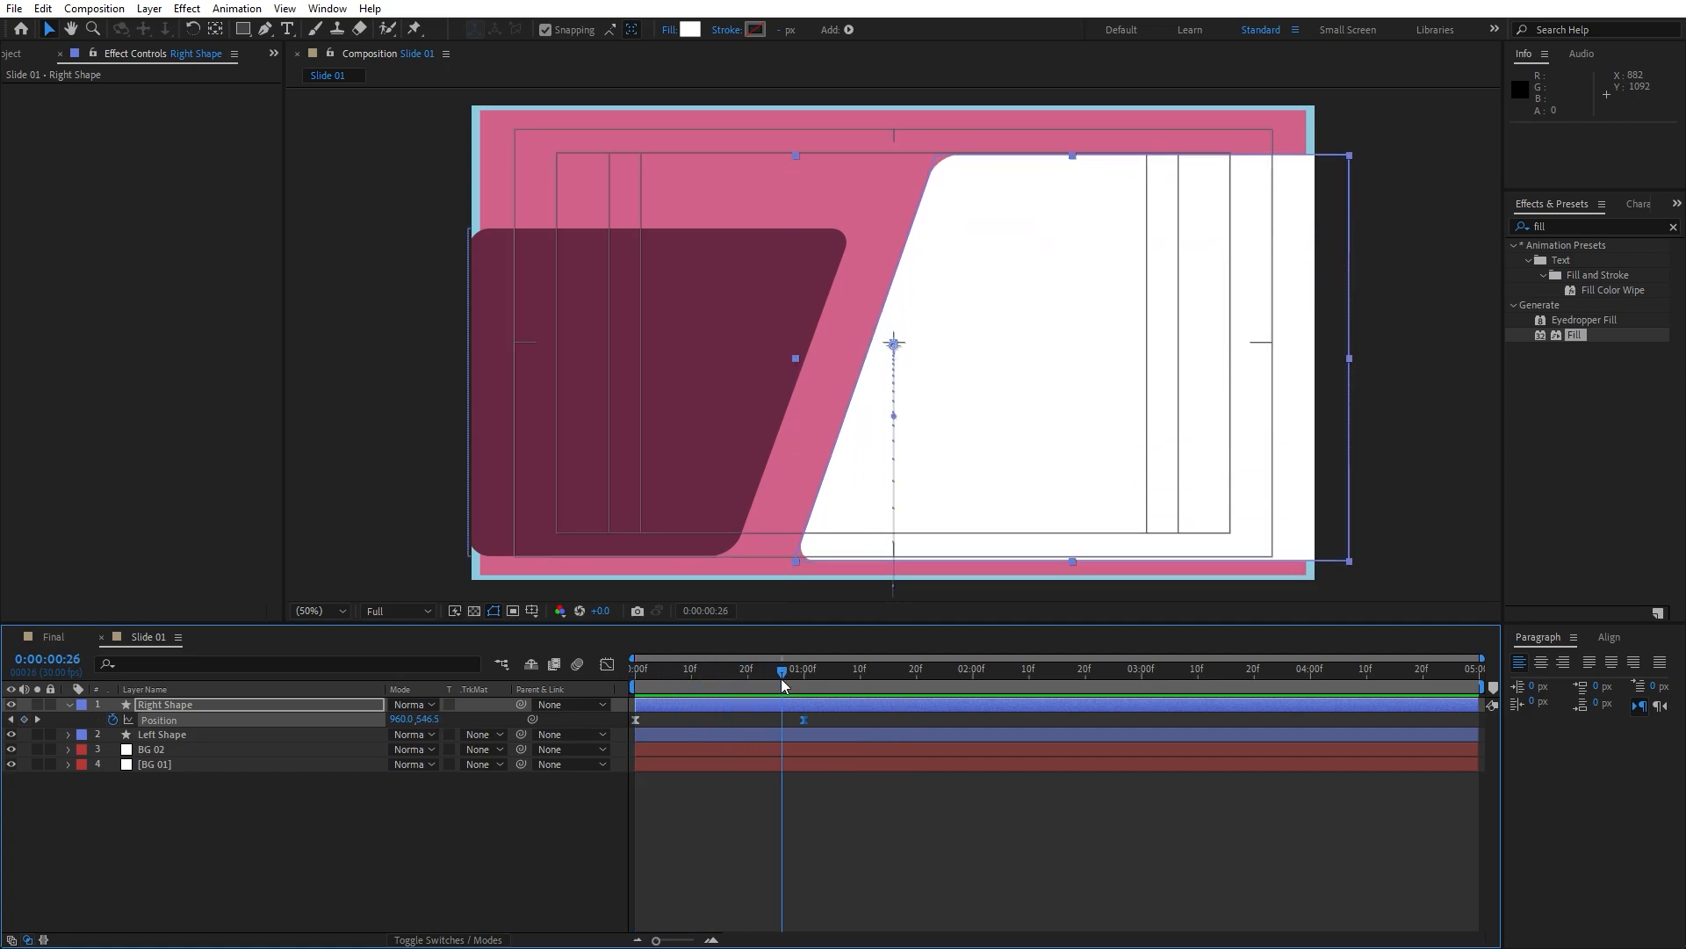
Step: Add a Position keyframe to the Left Shape layer at 0:00:01:00
left_click(69, 705)
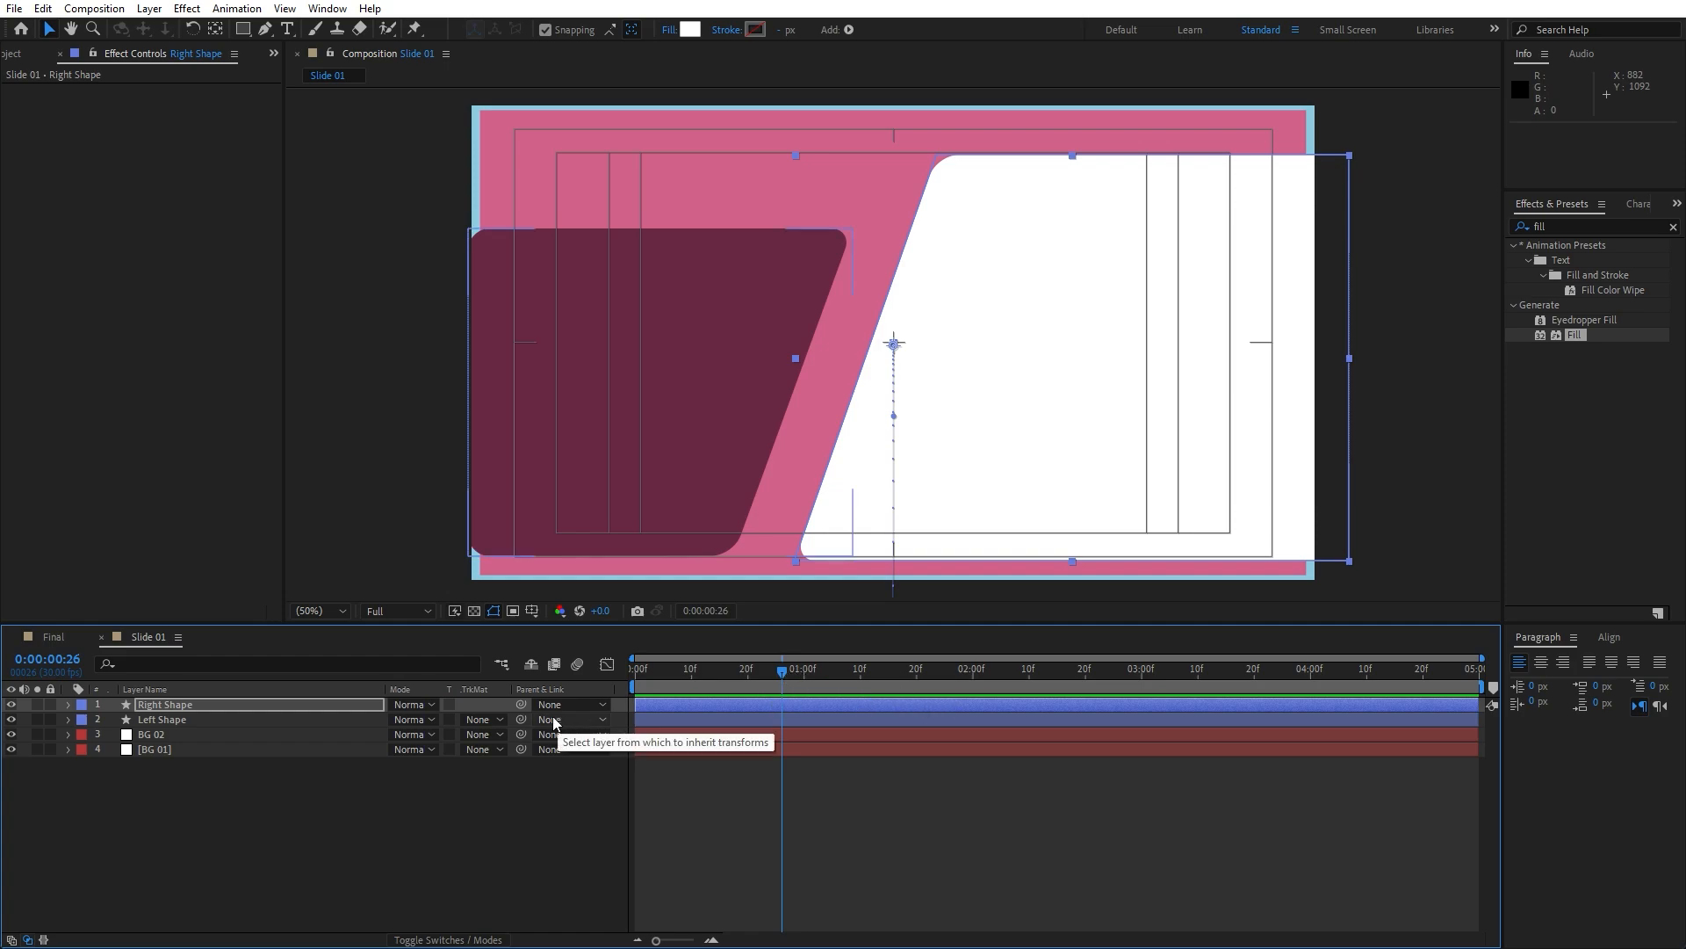
key("u")
left_click(268, 735)
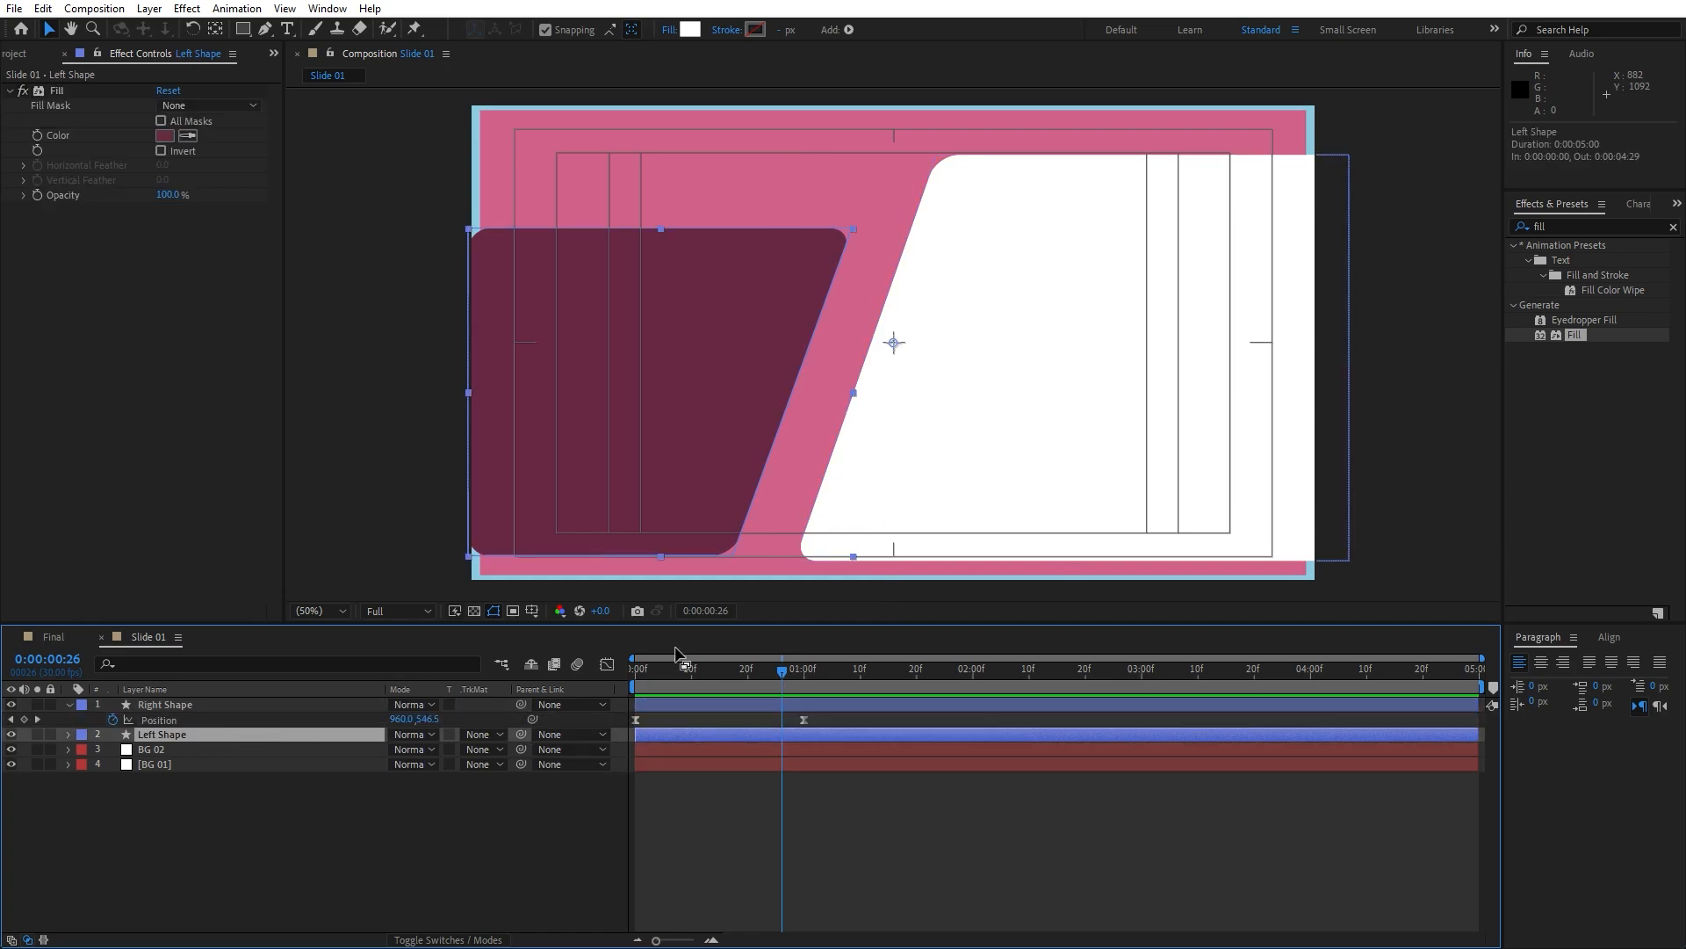
left_click(801, 678)
left_click(806, 682)
key("p")
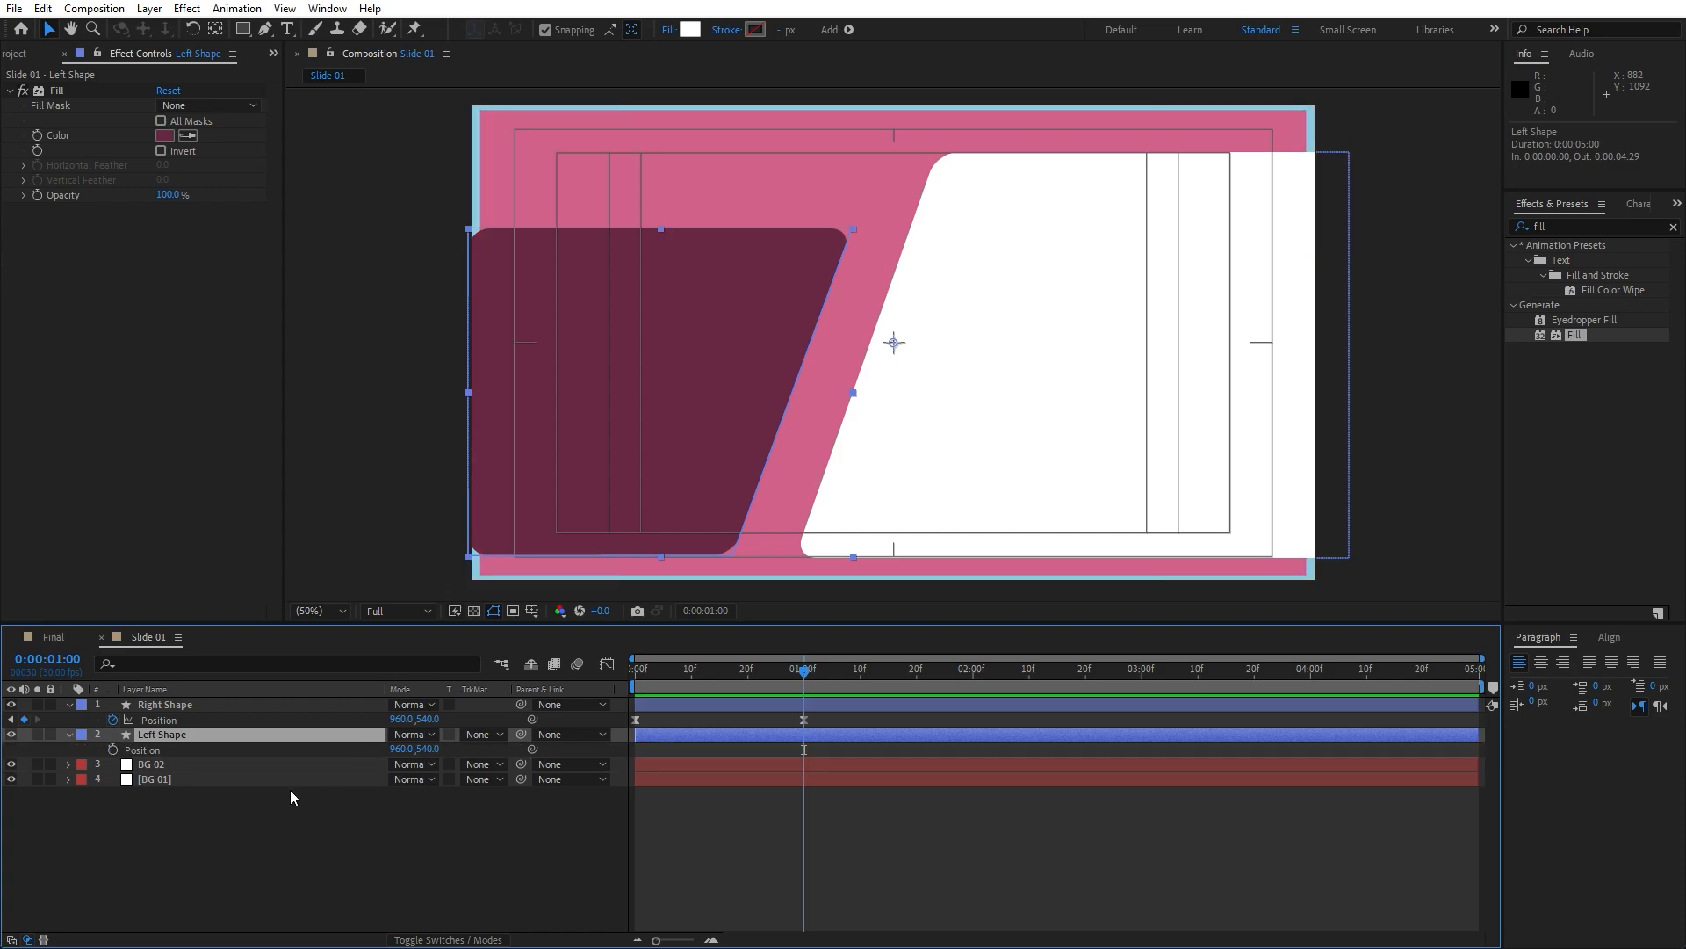
left_click(113, 749)
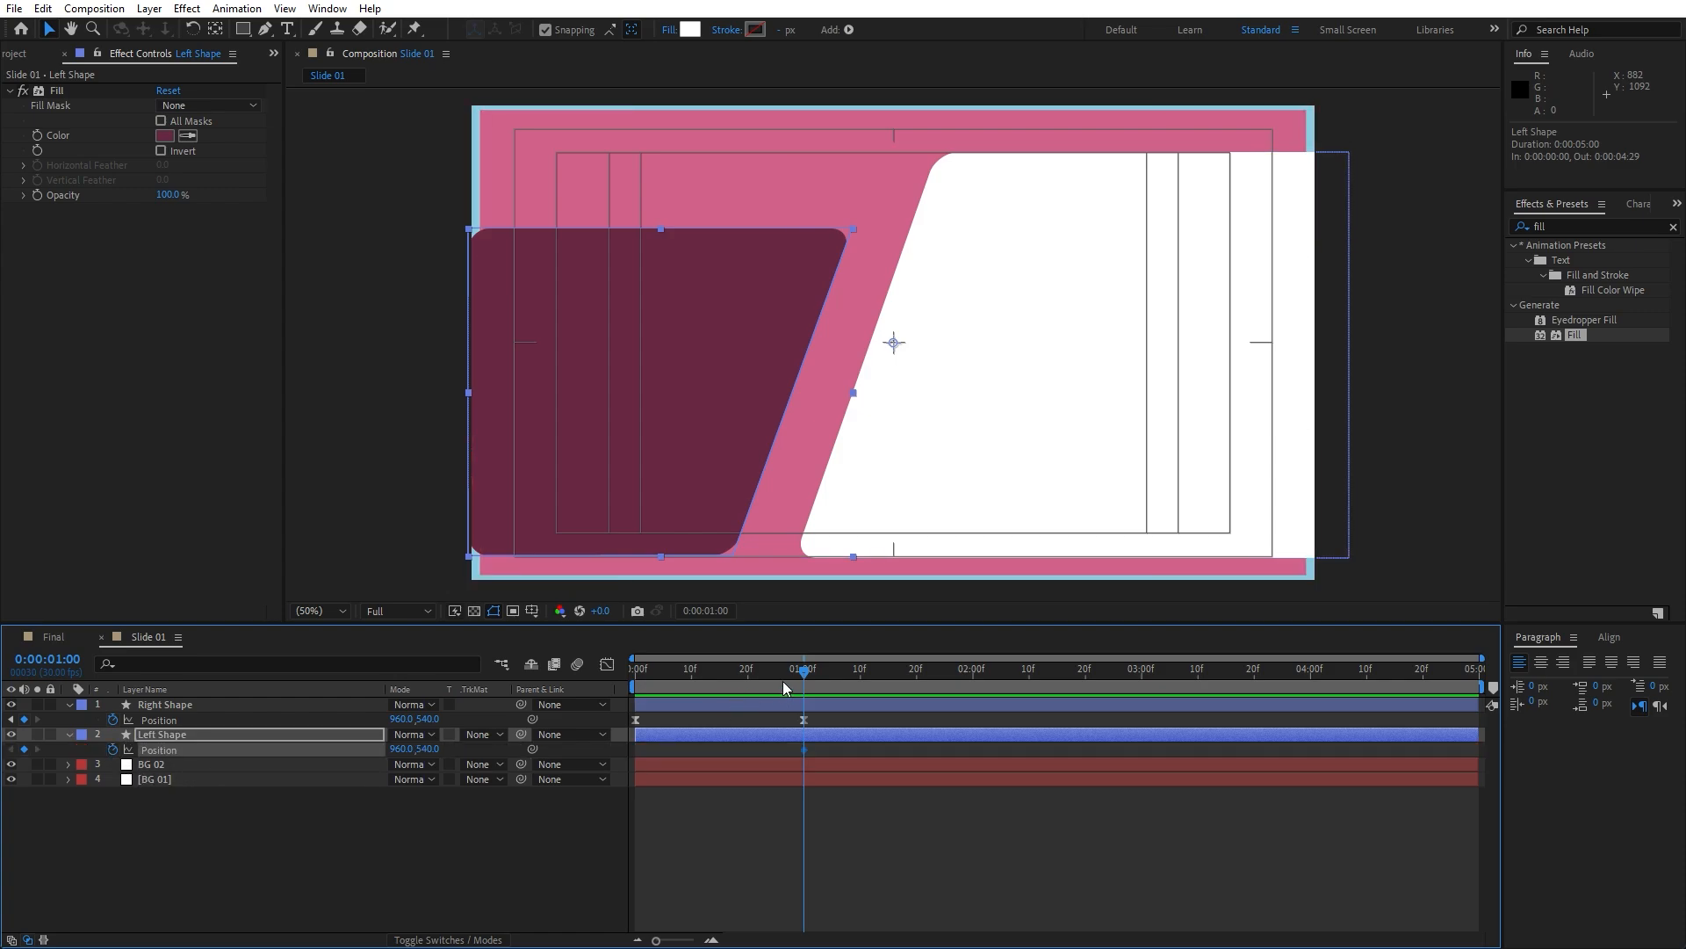
Step: Set the Left Shape's Position to 960, -501 at 0:00:00:00 so it starts above the frame
key("Home")
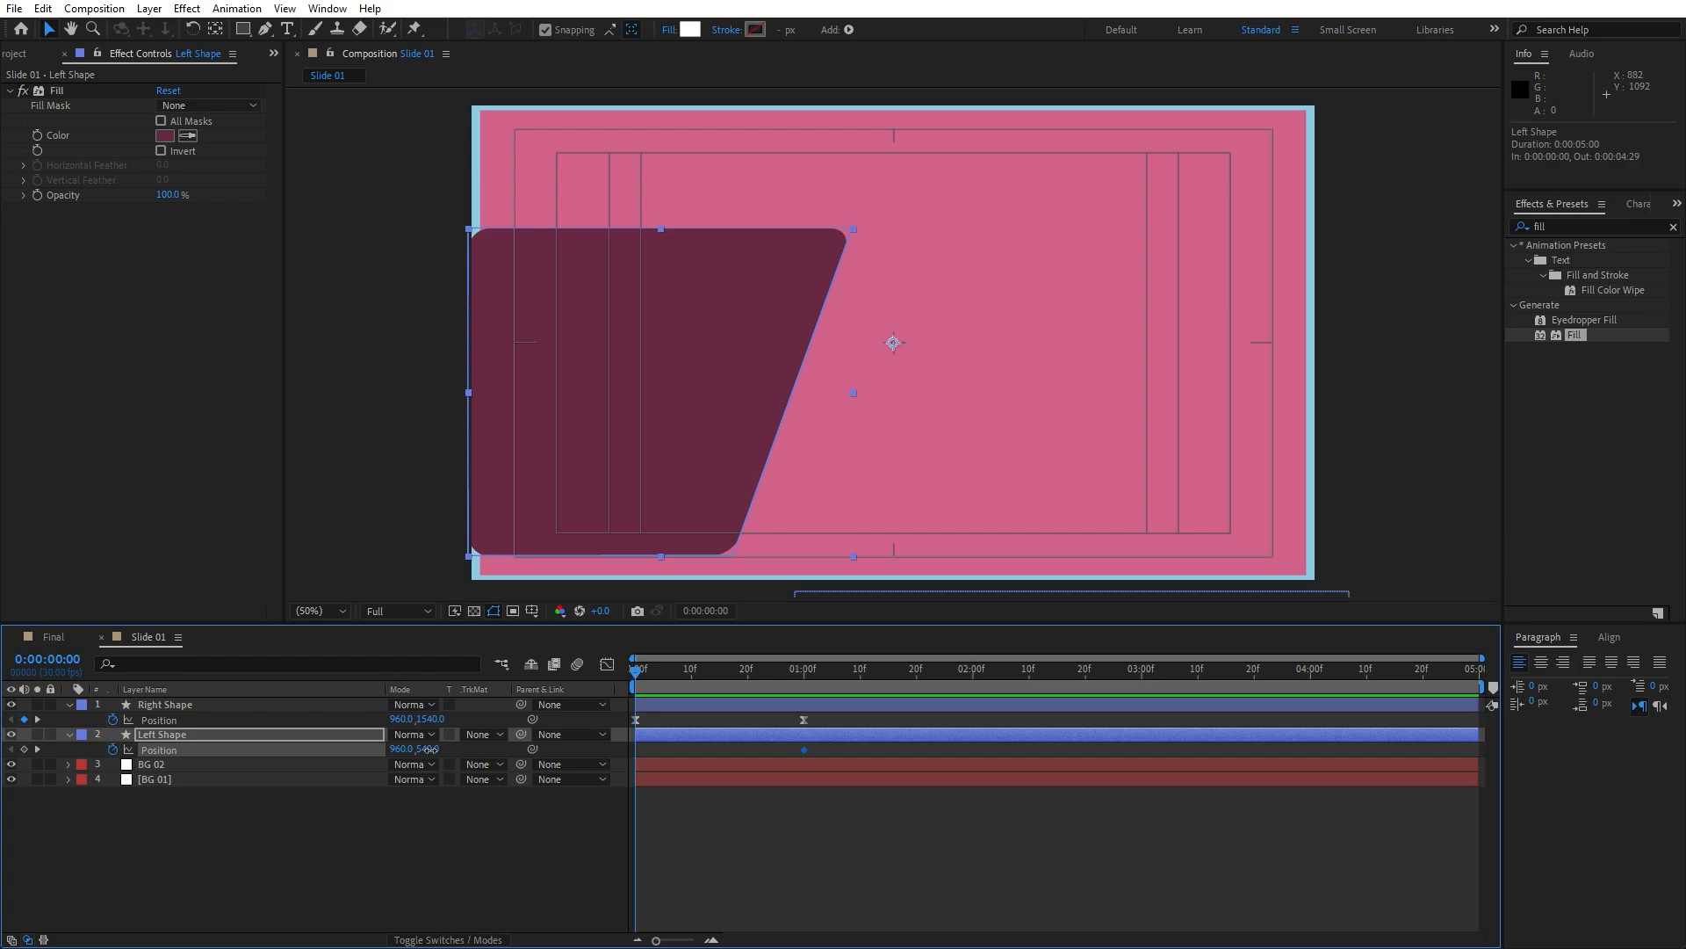
left_click_drag(429, 749, 384, 744)
left_click(842, 850)
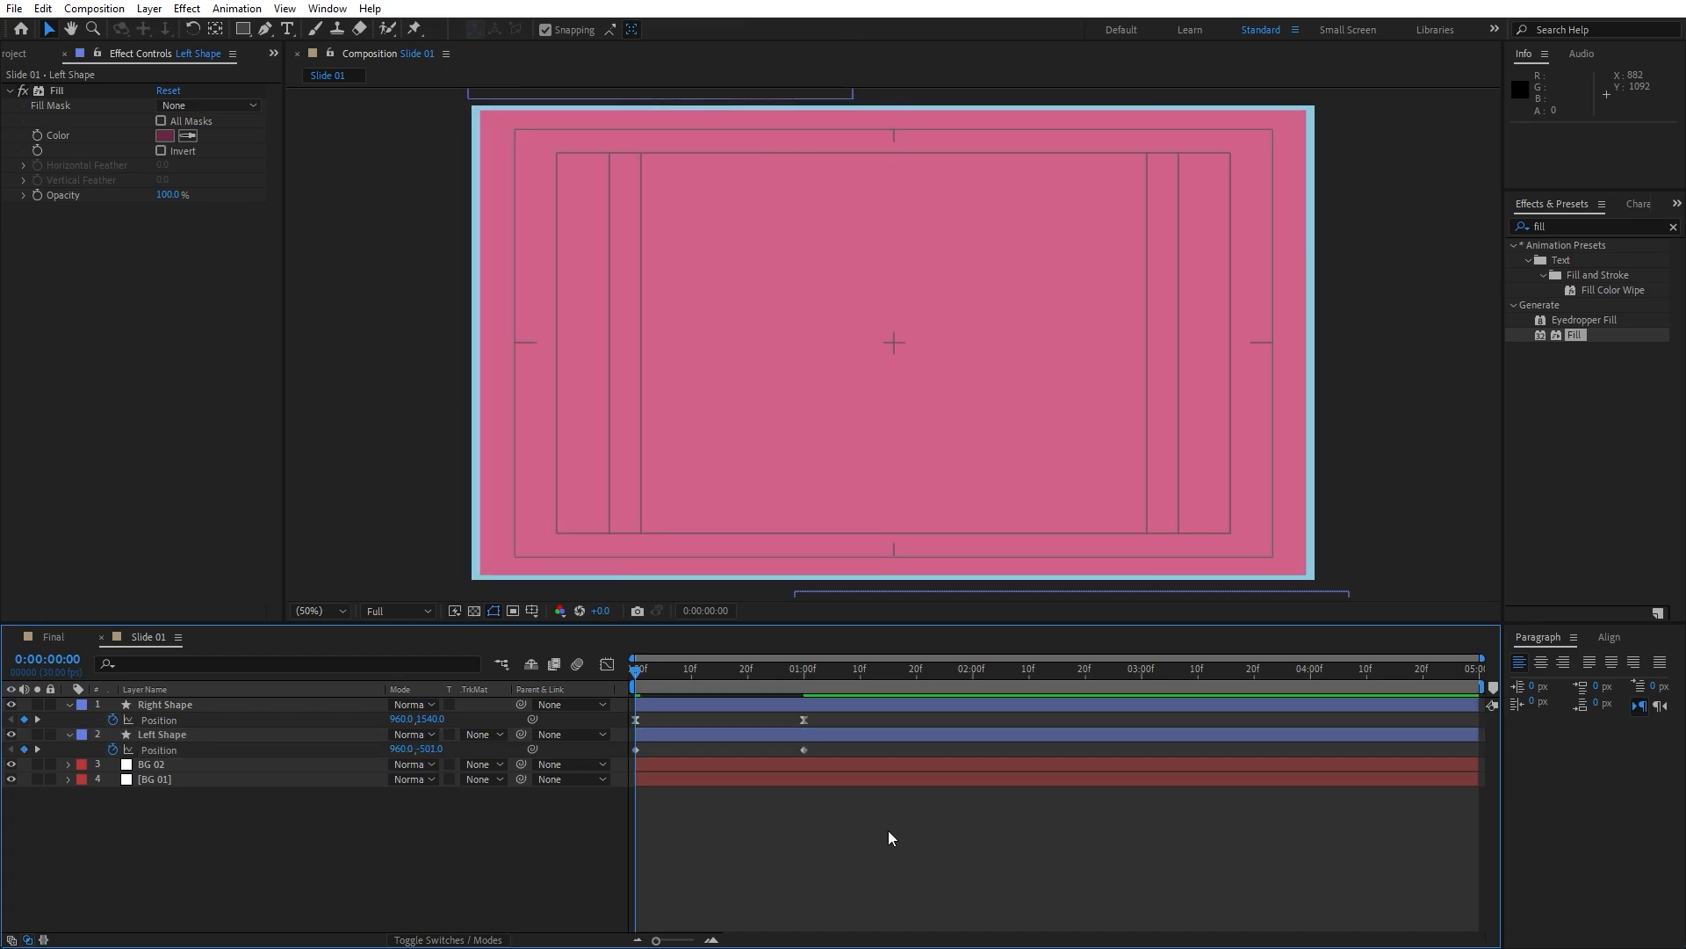
Step: Ease both Left Shape Position keyframes, shape their speed graph into a fast start with a long slow-down, and preview the motion
left_click_drag(893, 811, 600, 753)
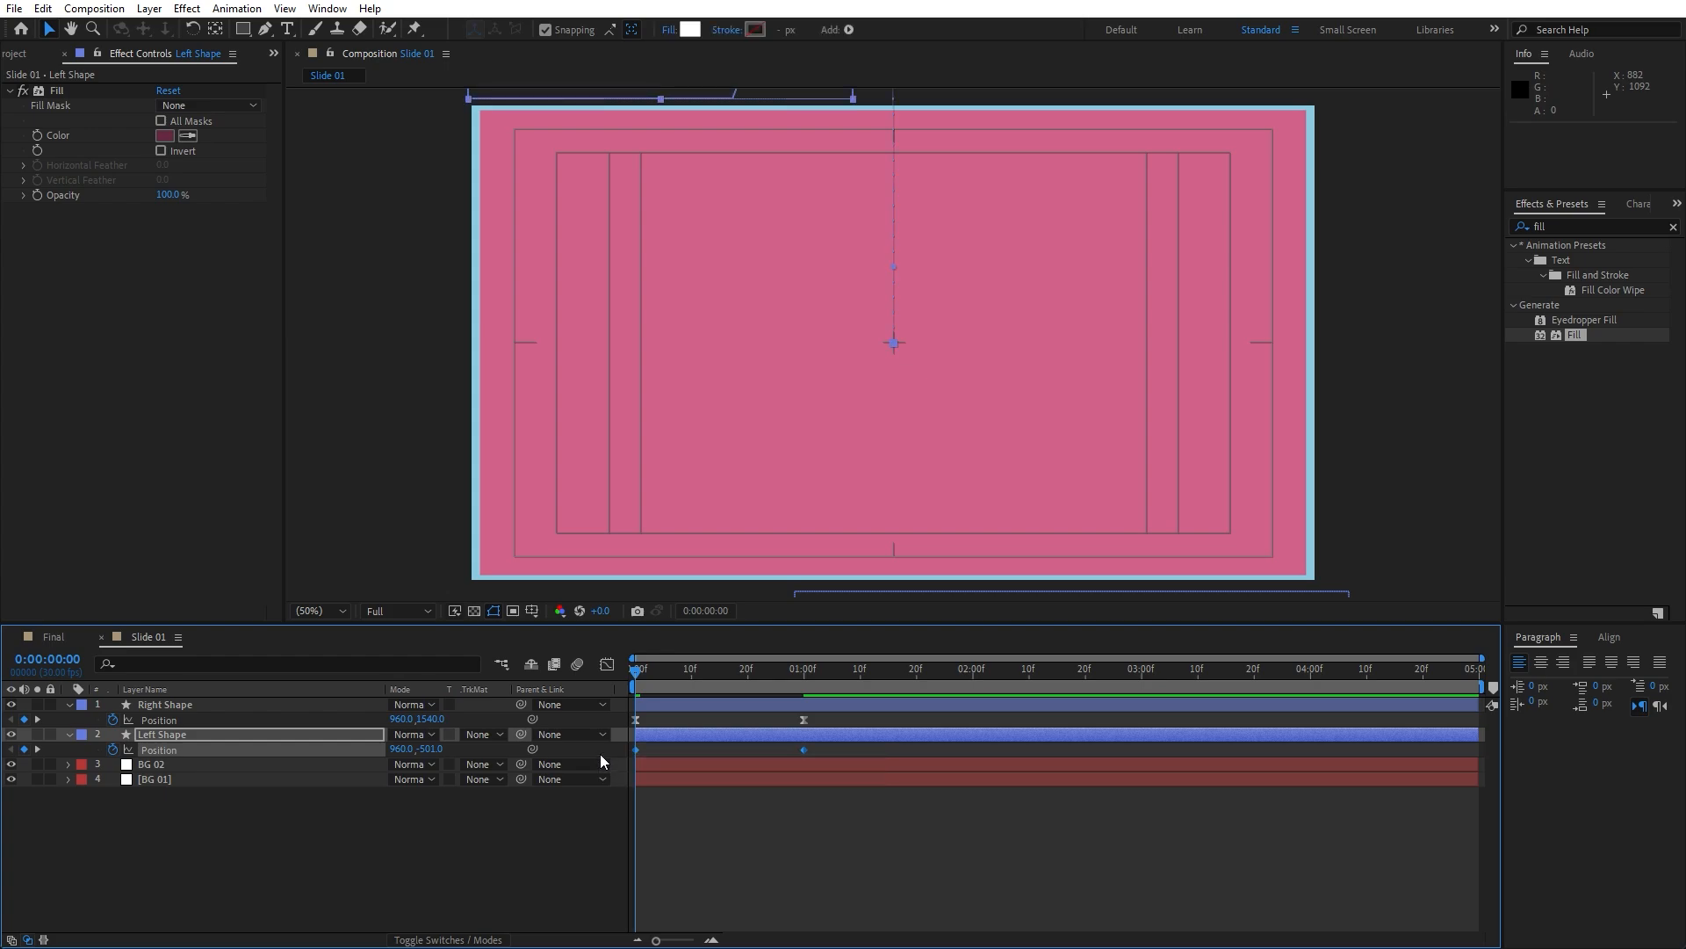
left_click(604, 667)
left_click_drag(925, 850, 706, 888)
left_click(605, 666)
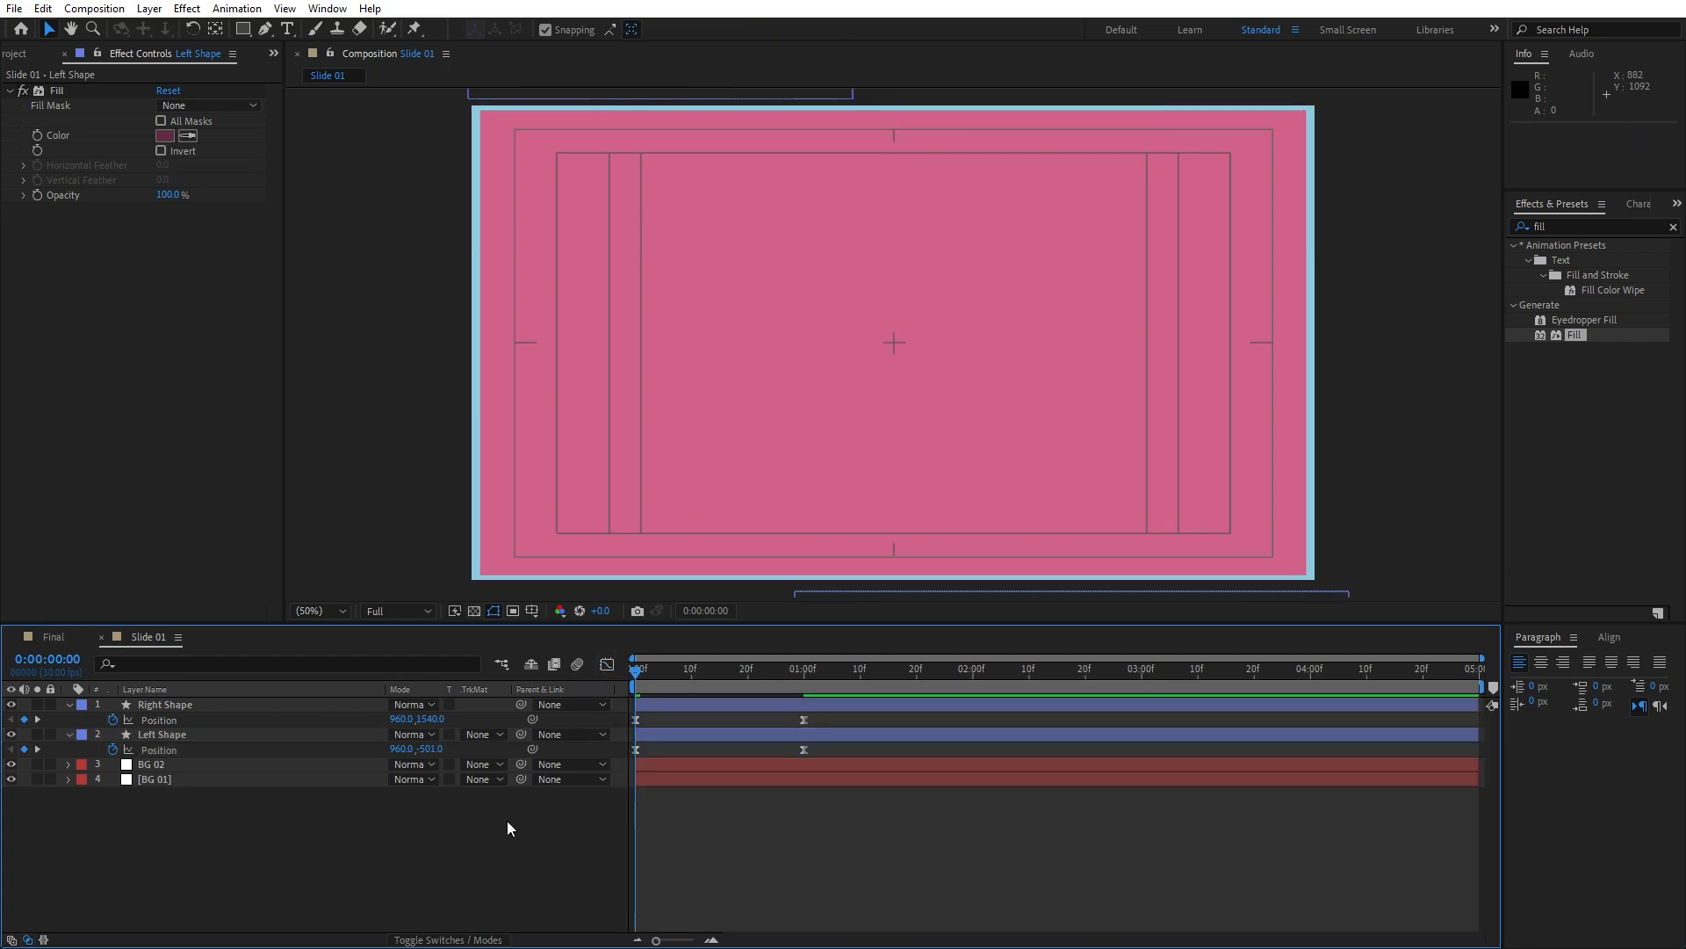
key("space")
key("space")
left_click_drag(636, 672, 714, 672)
Step: Collapse the Right Shape layer and place Media 01 directly beneath it in the Slide 01 composition
left_click(70, 706)
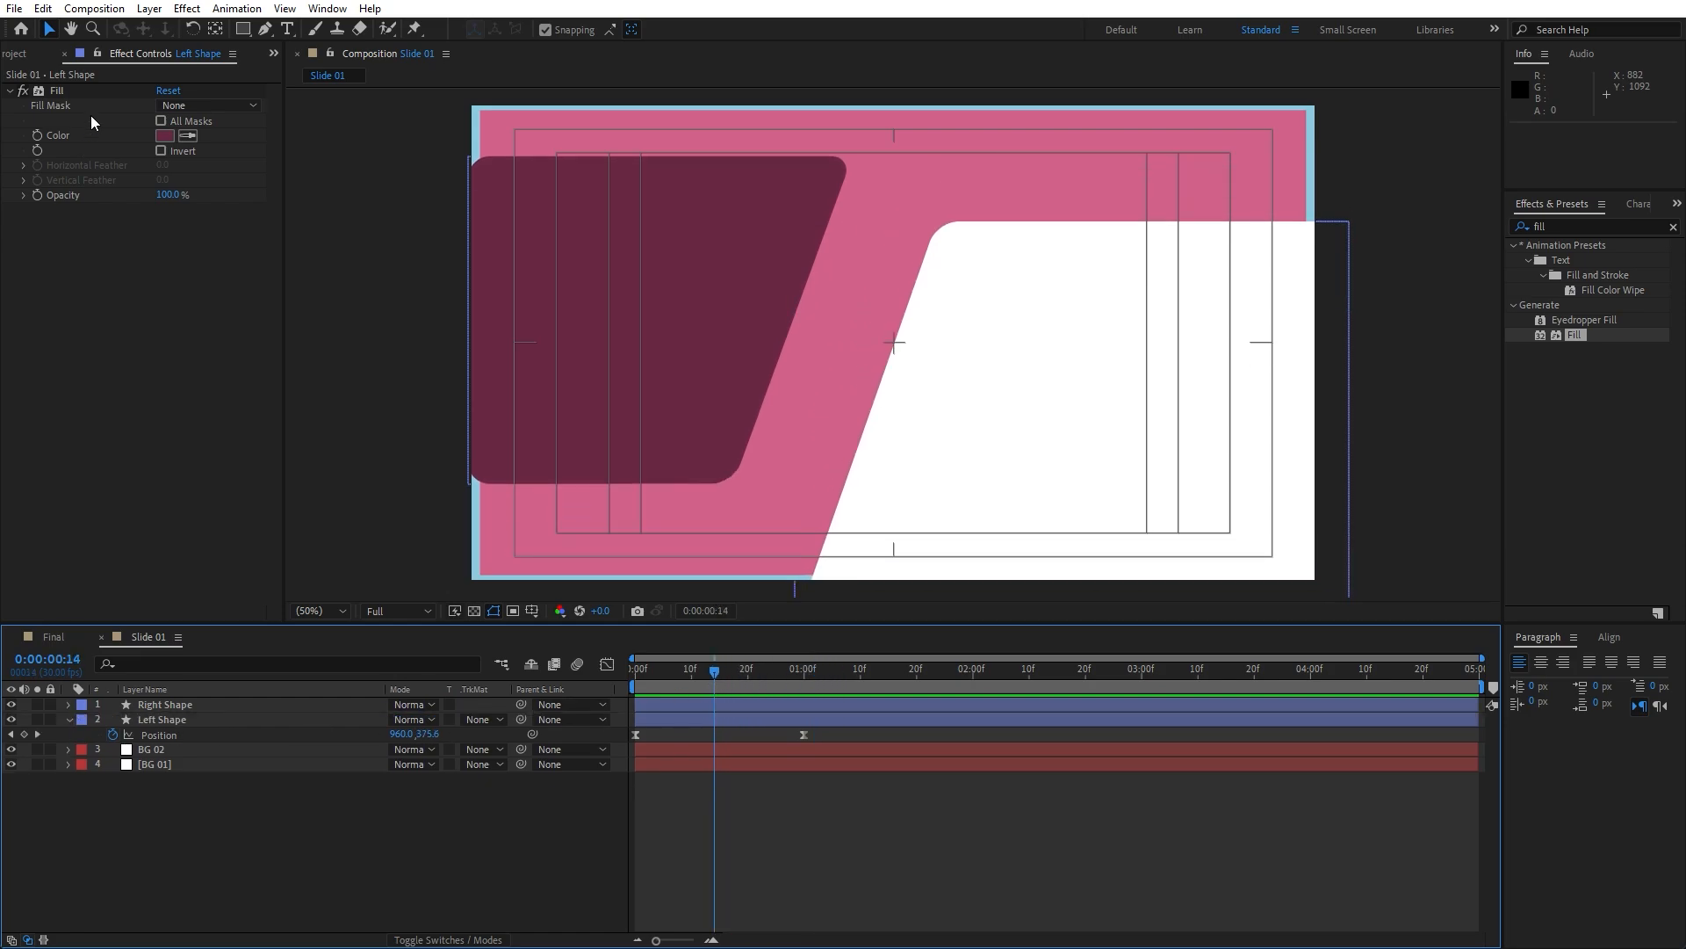
left_click(65, 55)
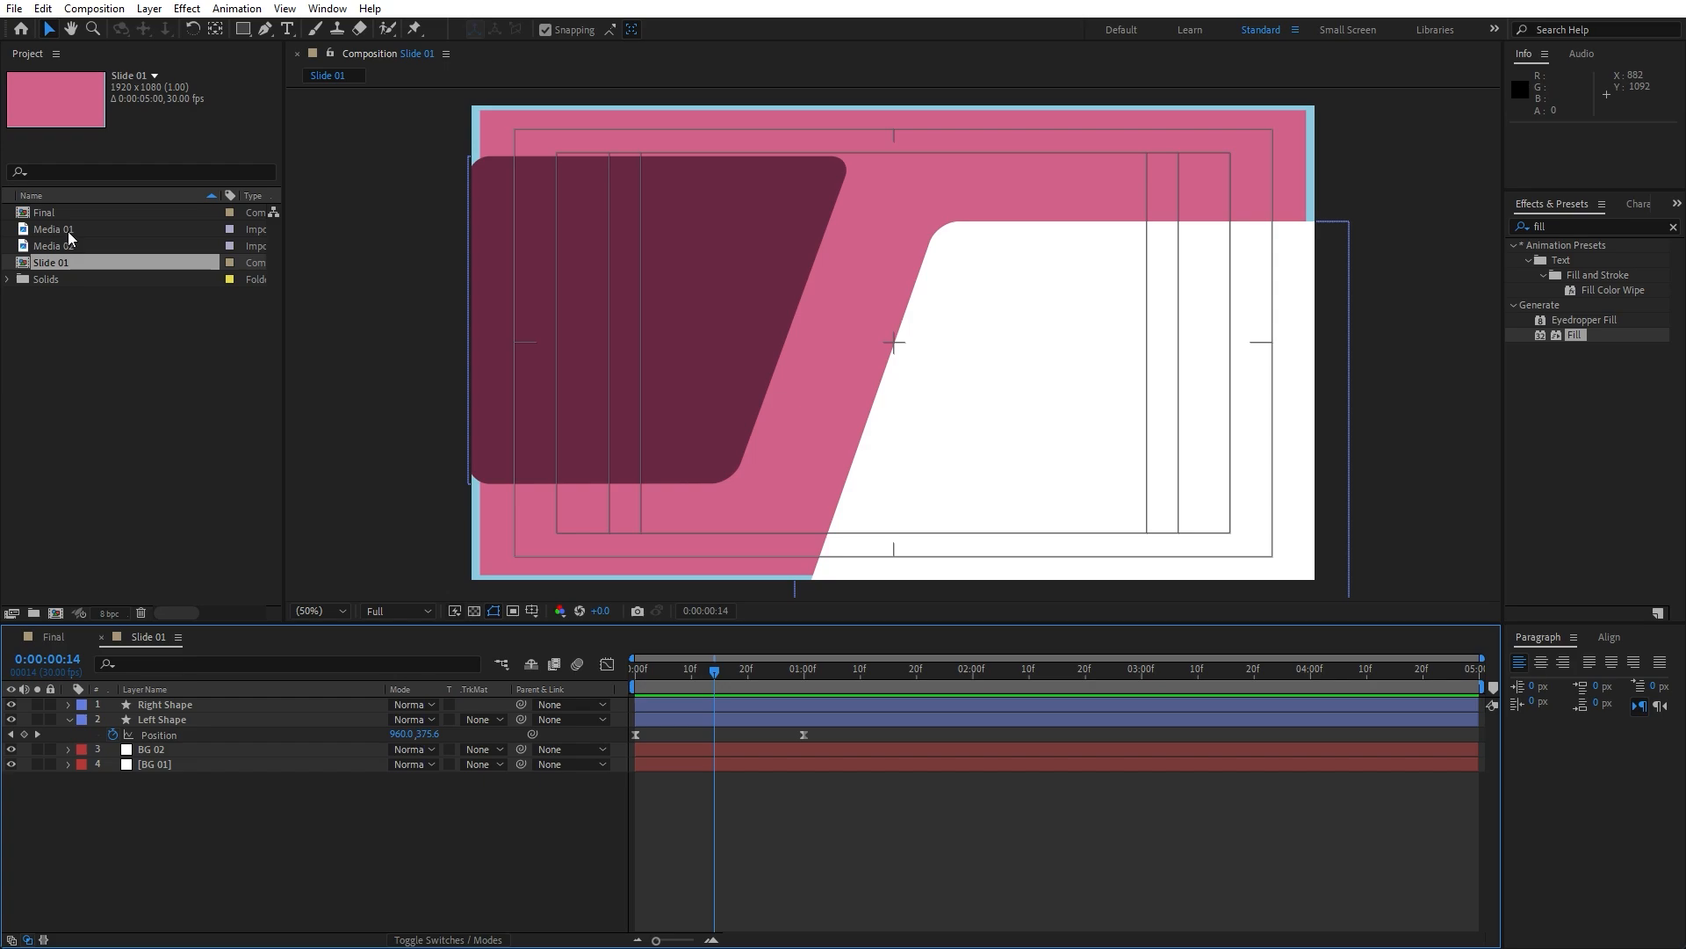
left_click_drag(69, 232, 224, 712)
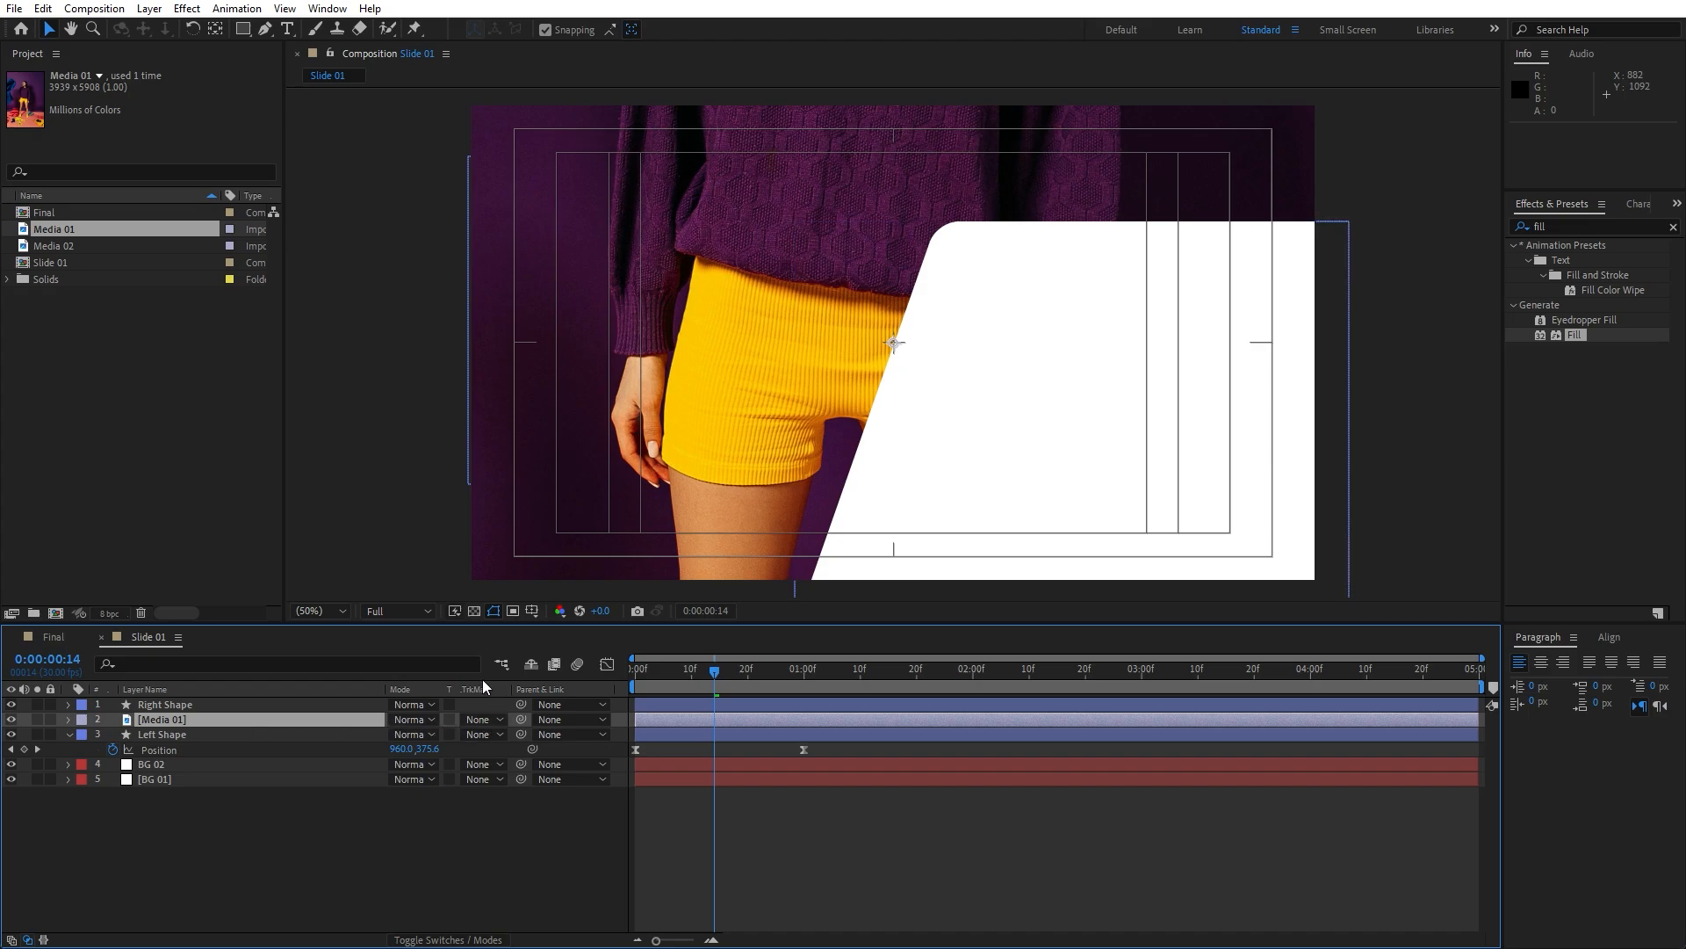
Step: Set the Media 01 layer's track matte to Alpha Matte using the Right Shape, and check the masked image at another frame
left_click(439, 940)
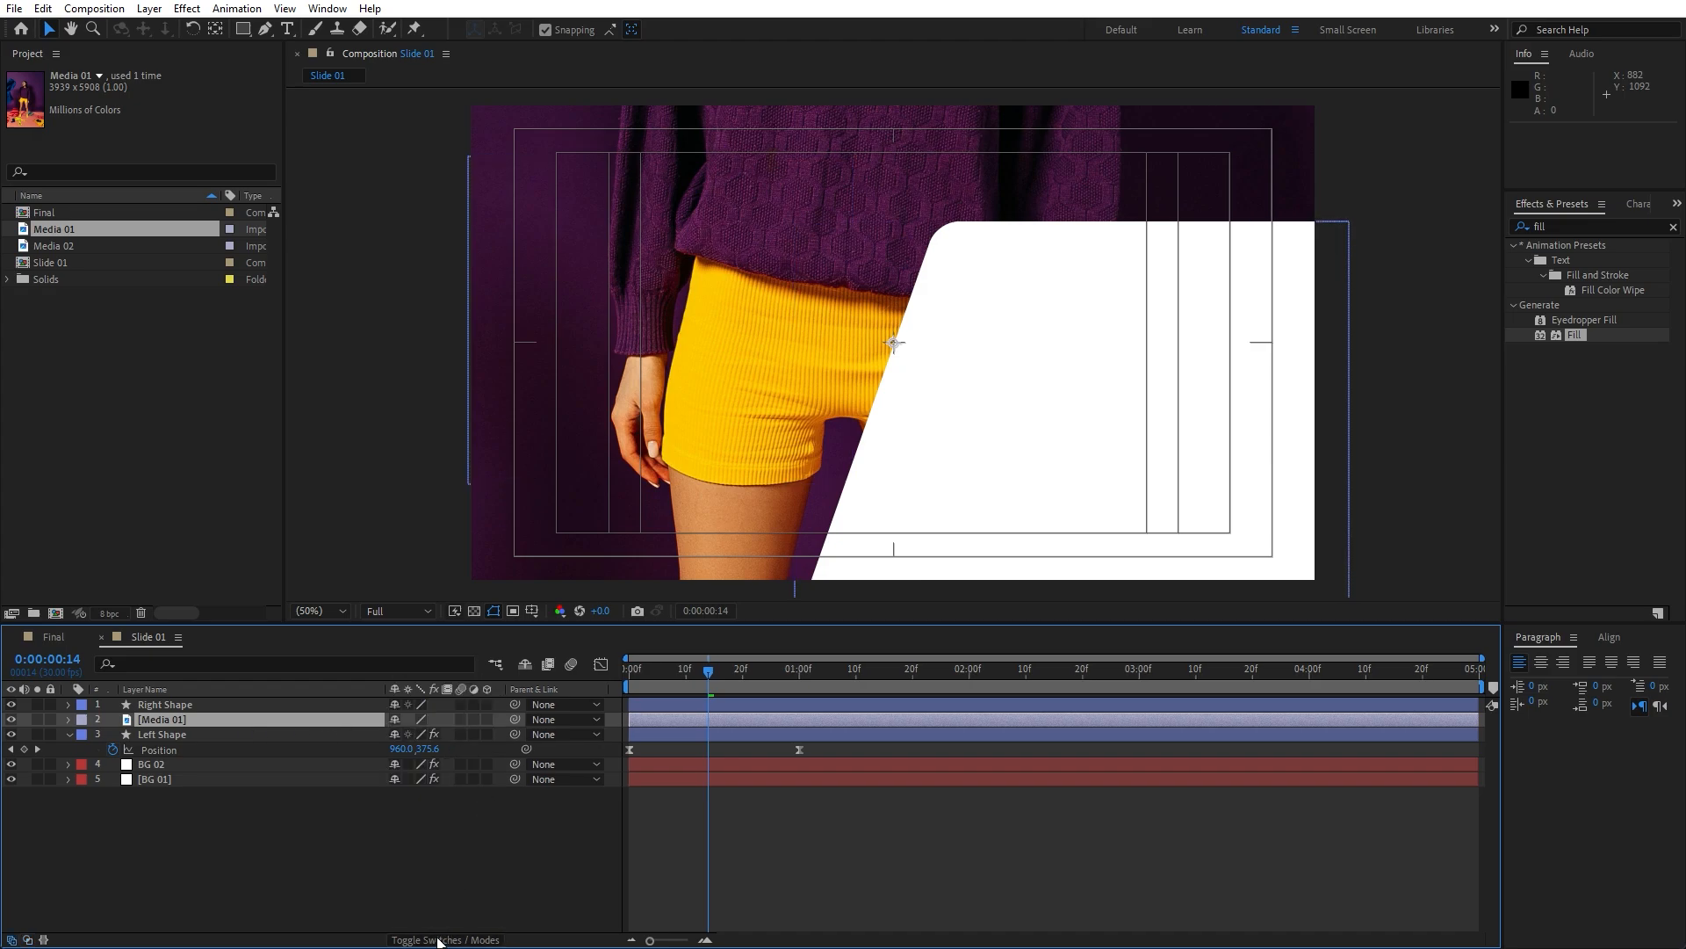
left_click(439, 940)
left_click(484, 722)
left_click(552, 765)
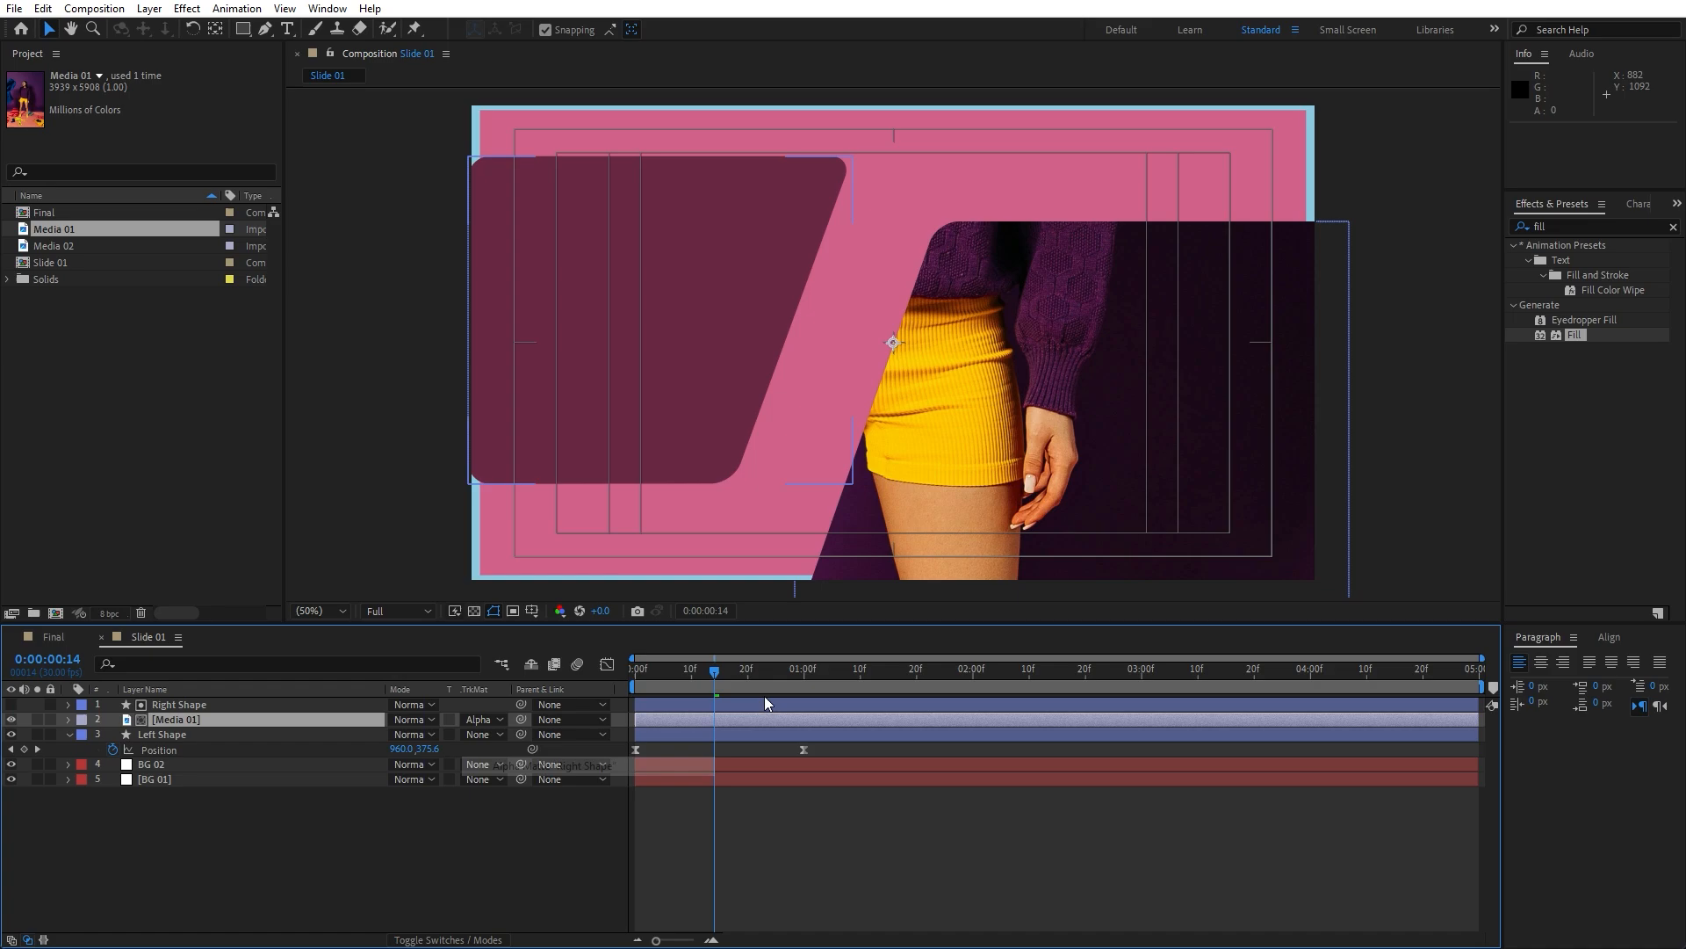
left_click(728, 671)
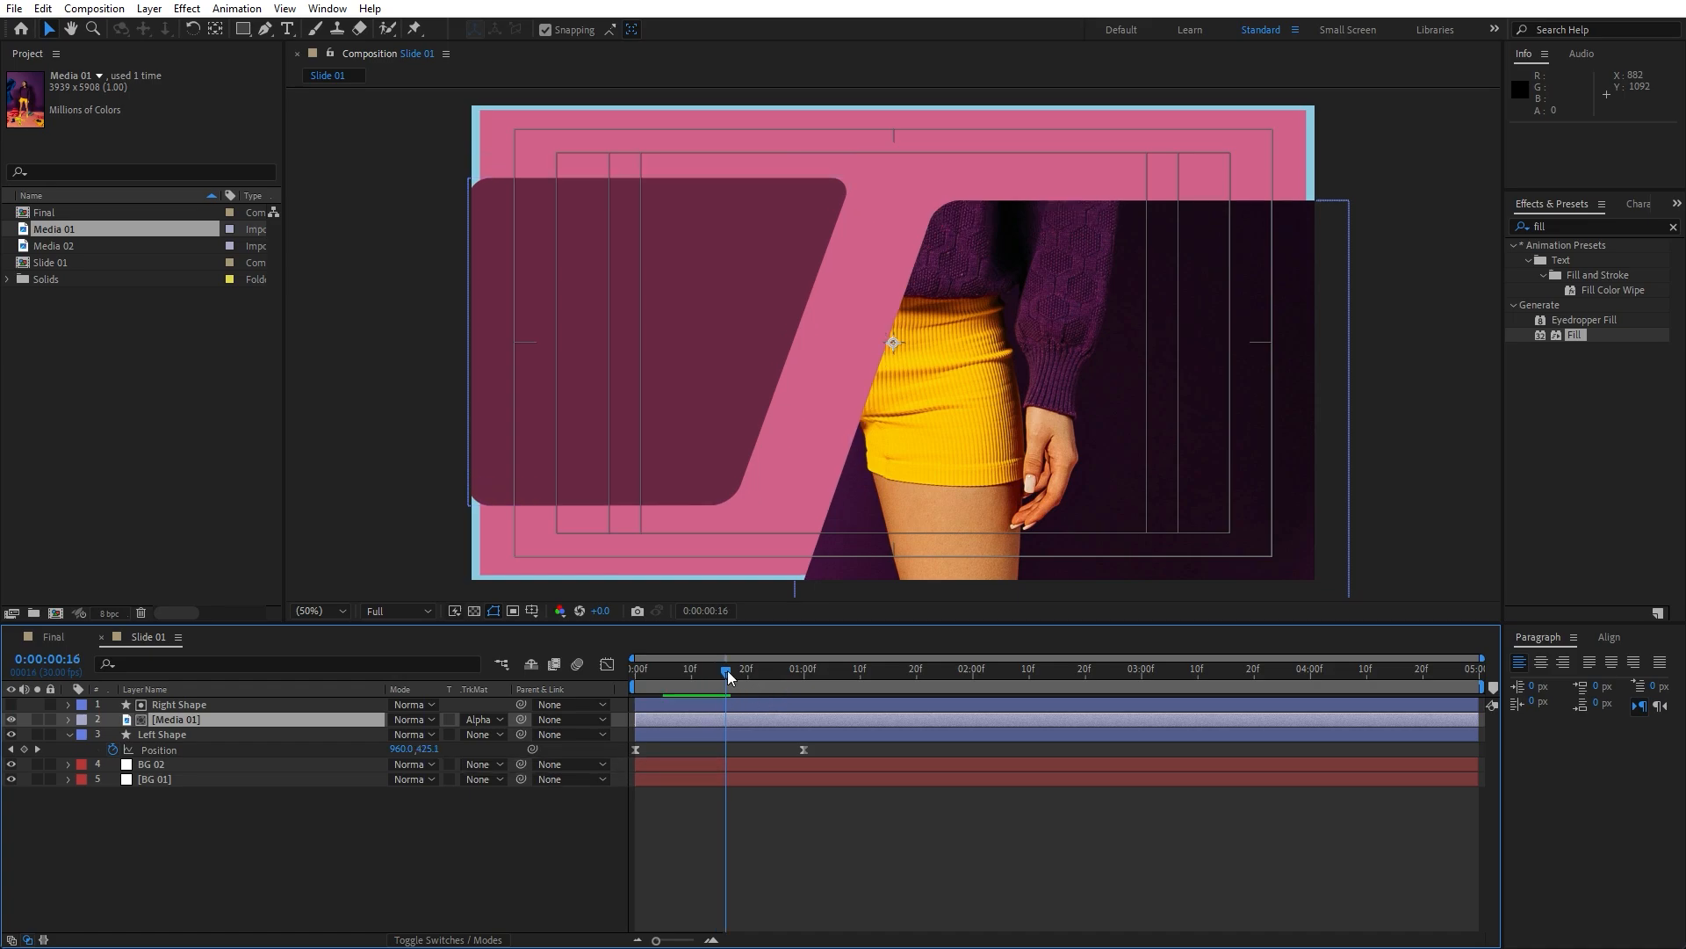
left_click(495, 611)
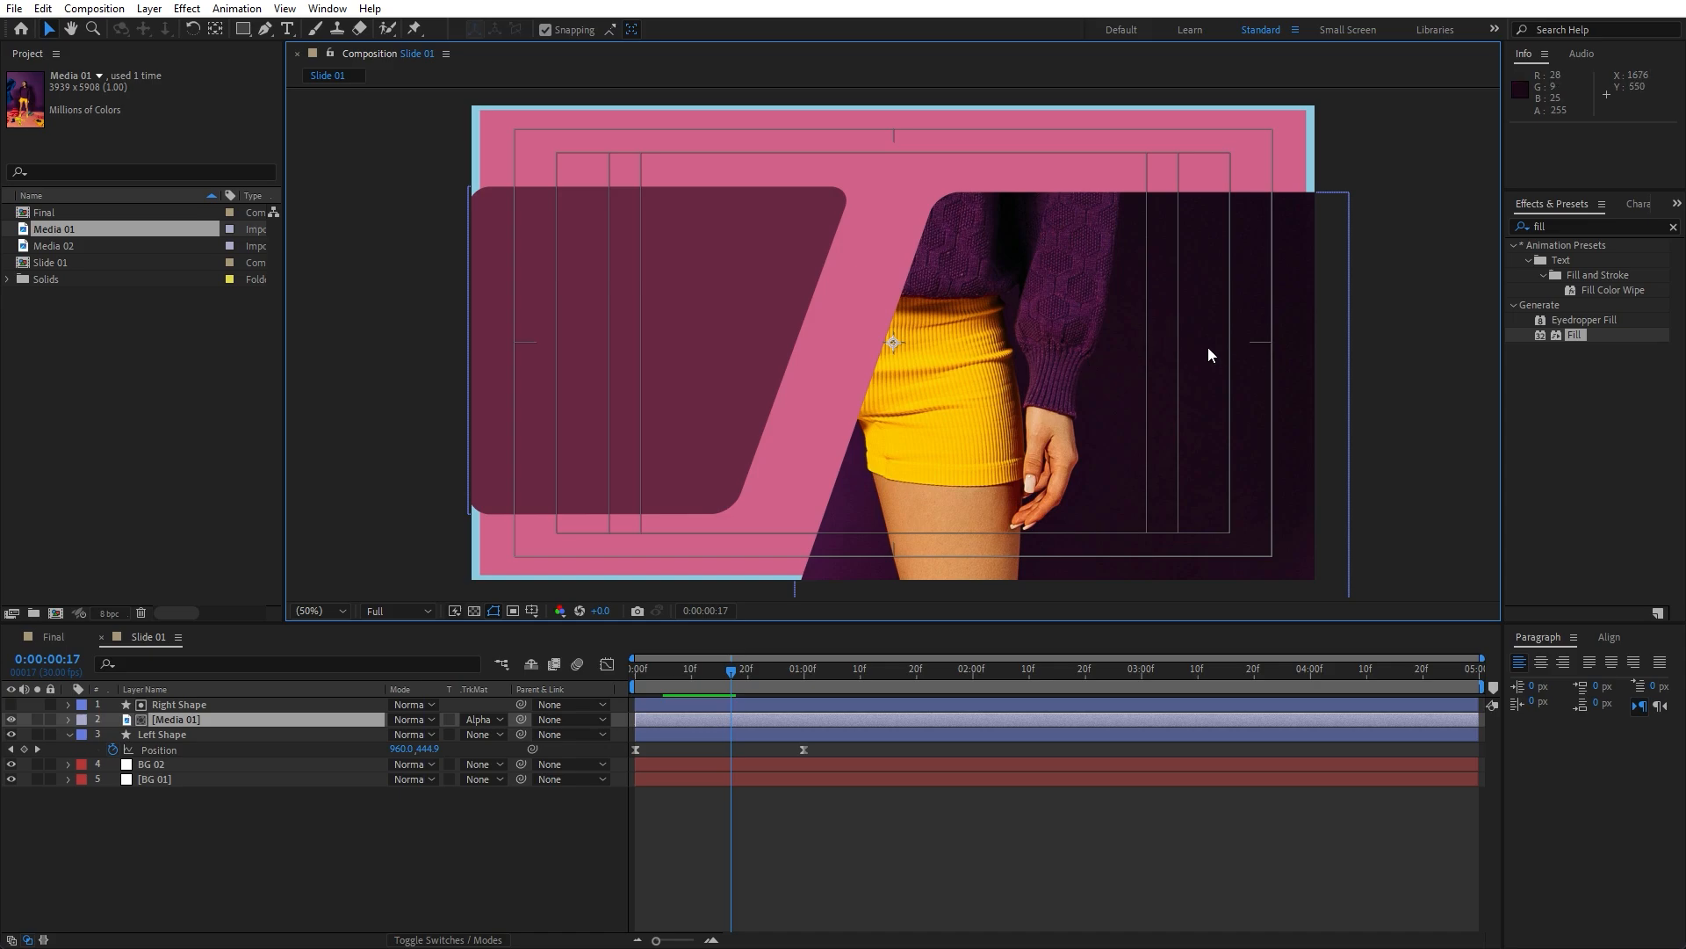
Step: Set the Media 01 layer's Scale to 37%
key("comma")
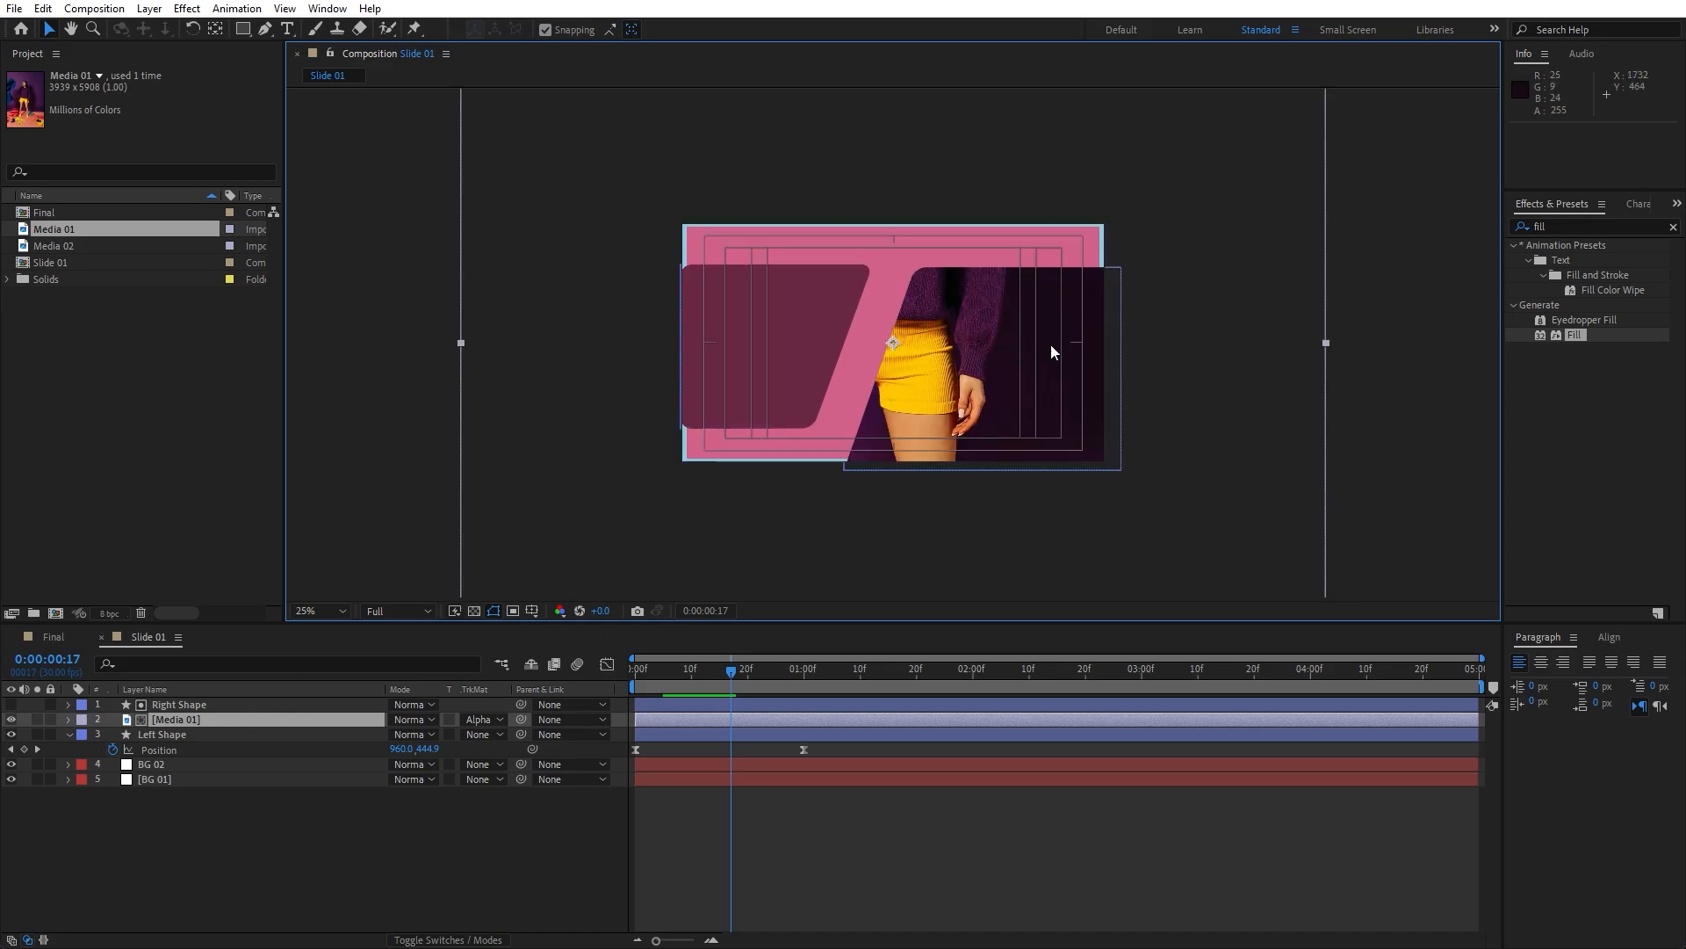
key("s")
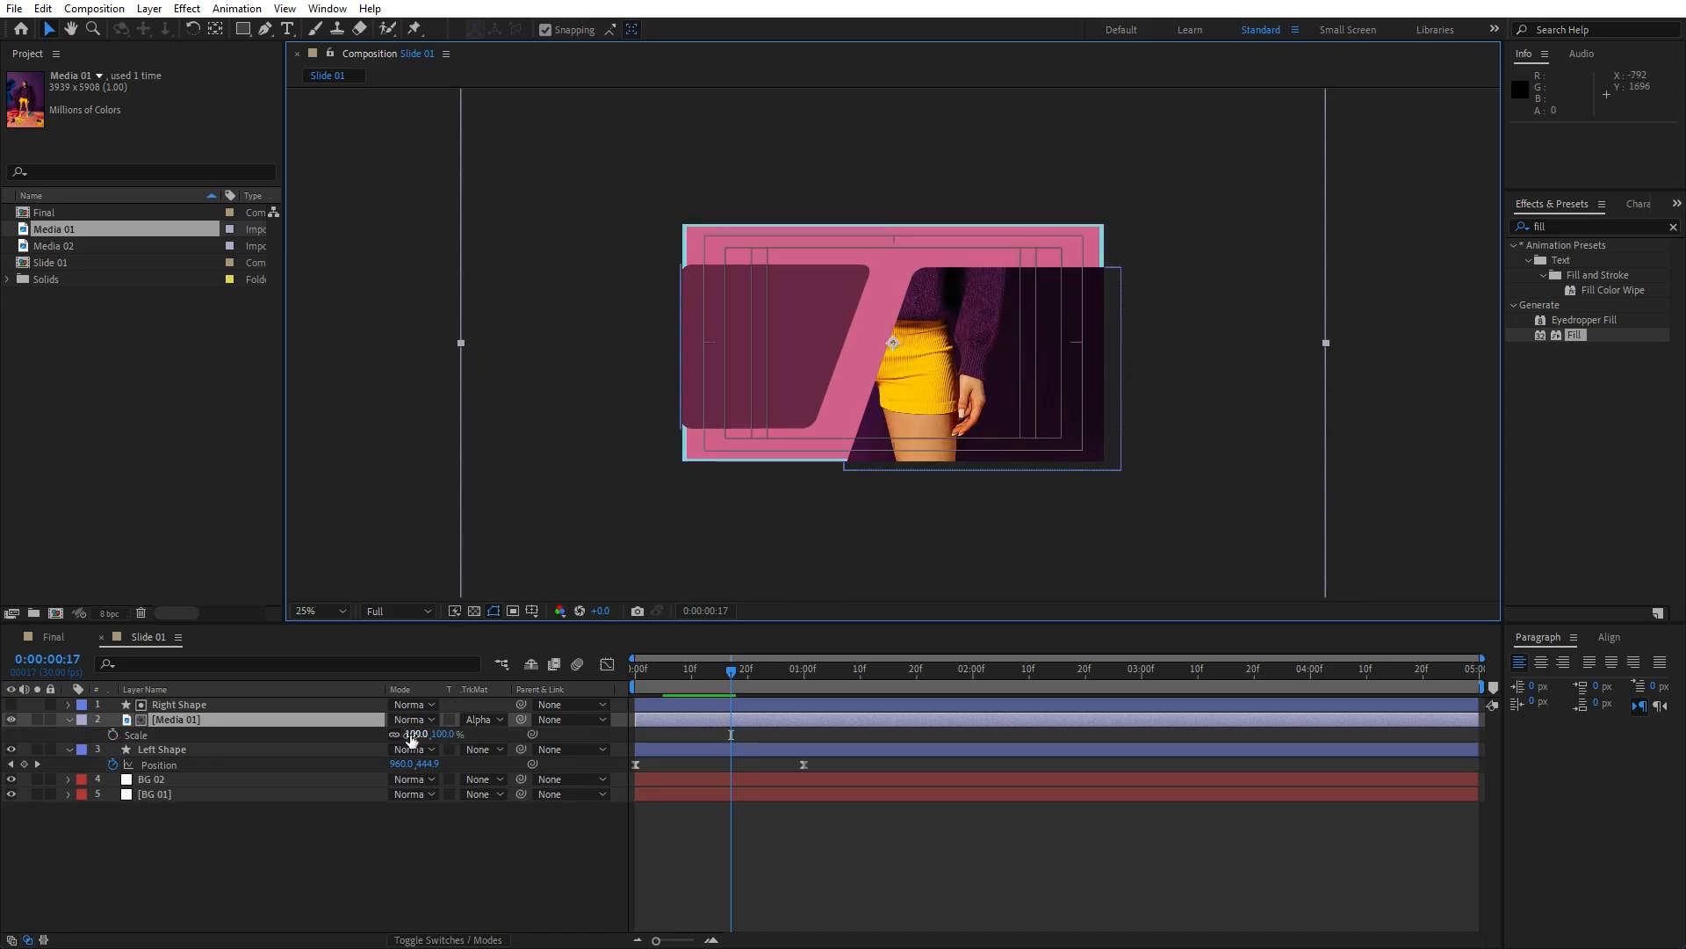
left_click_drag(409, 734, 367, 736)
left_click(413, 735)
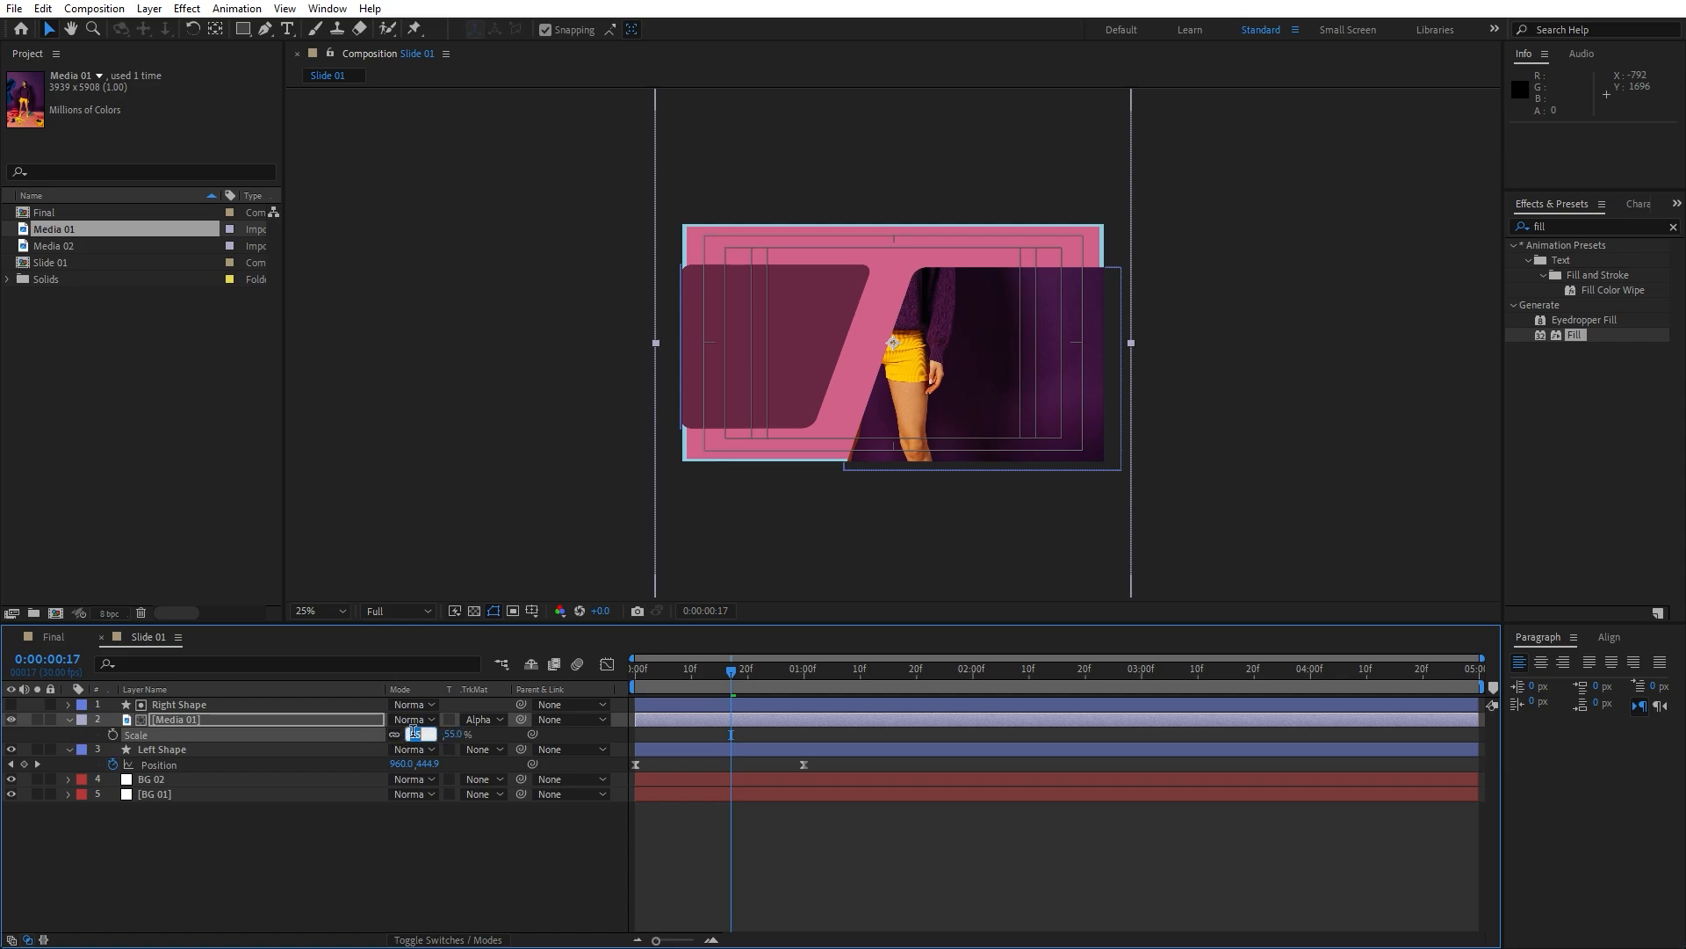
type("37")
key("Return")
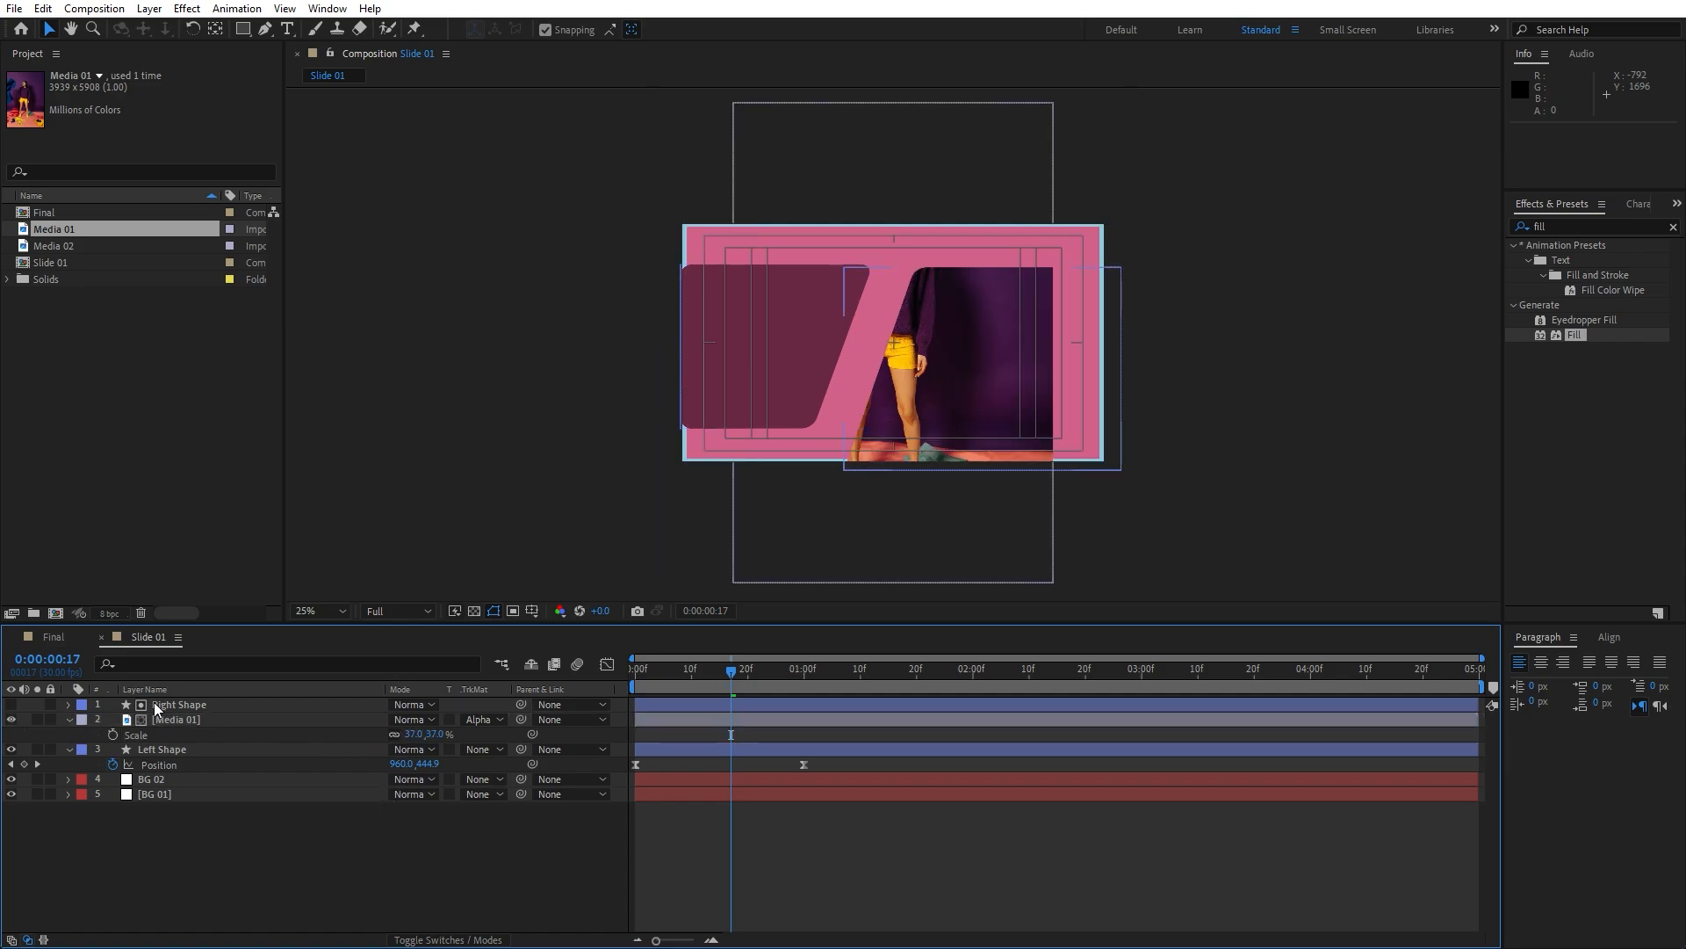
Step: Move Media 01 down and to the right so the person's head and torso sit inside the Right Shape, and preview it
left_click_drag(944, 397, 1072, 492)
left_click(656, 685)
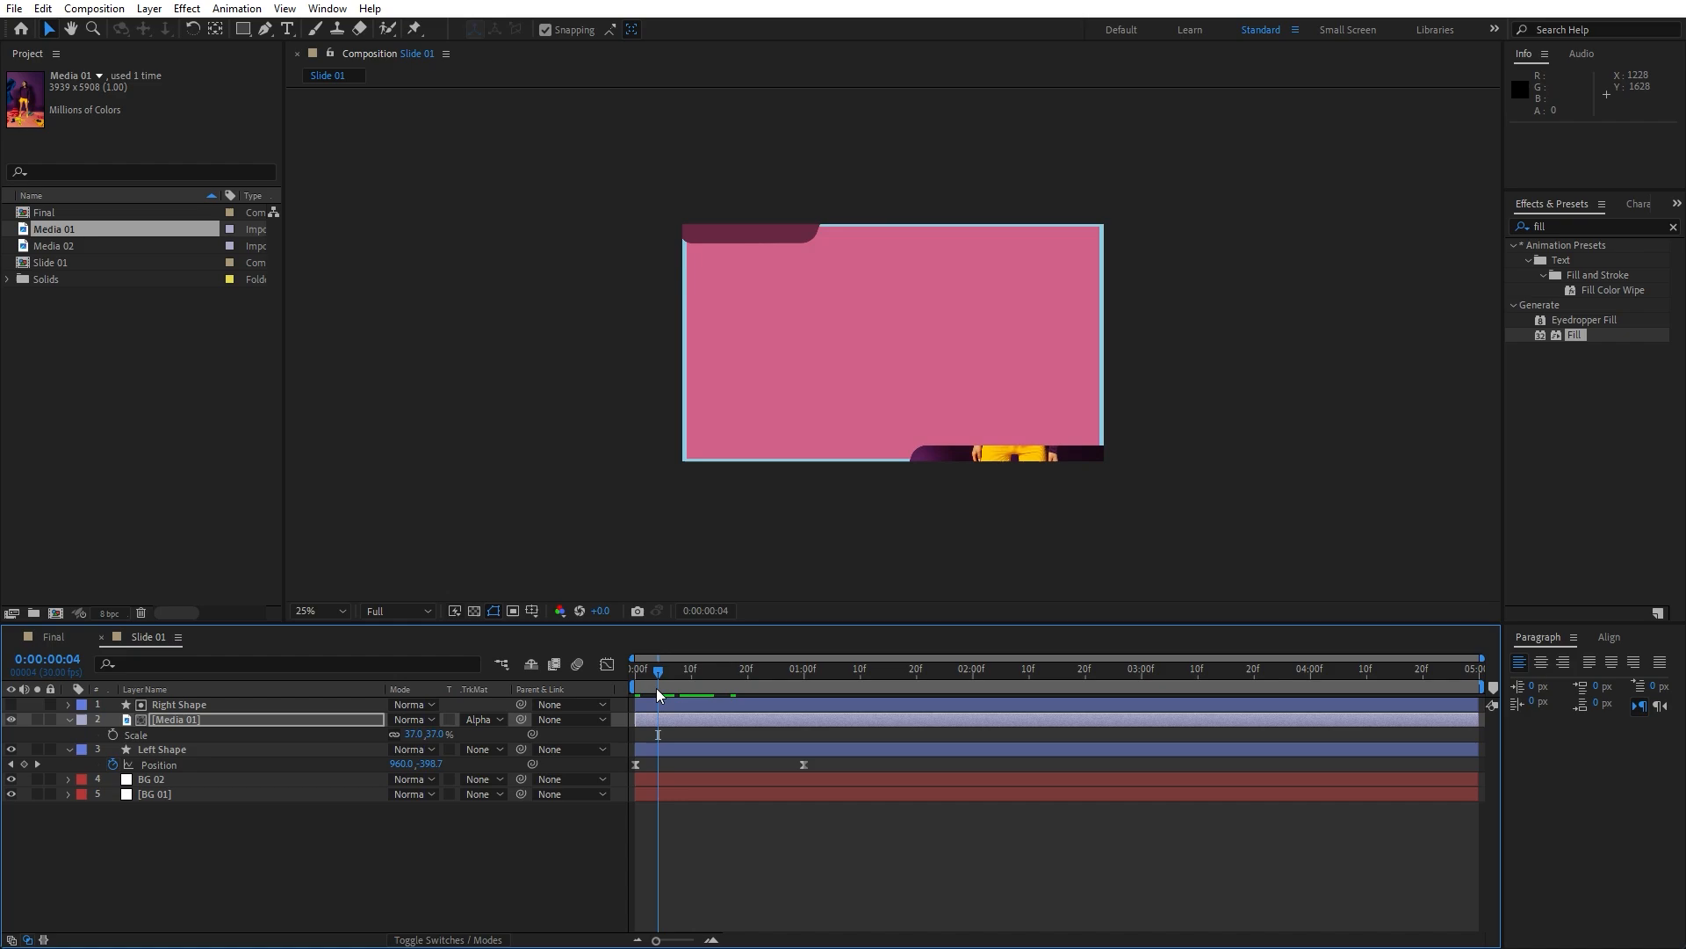
key("space")
Step: Keyframe the Media 01 layer's Scale from 37% at 0:00:01:00 to 42% at 0:00:01:08
left_click_drag(701, 678, 804, 671)
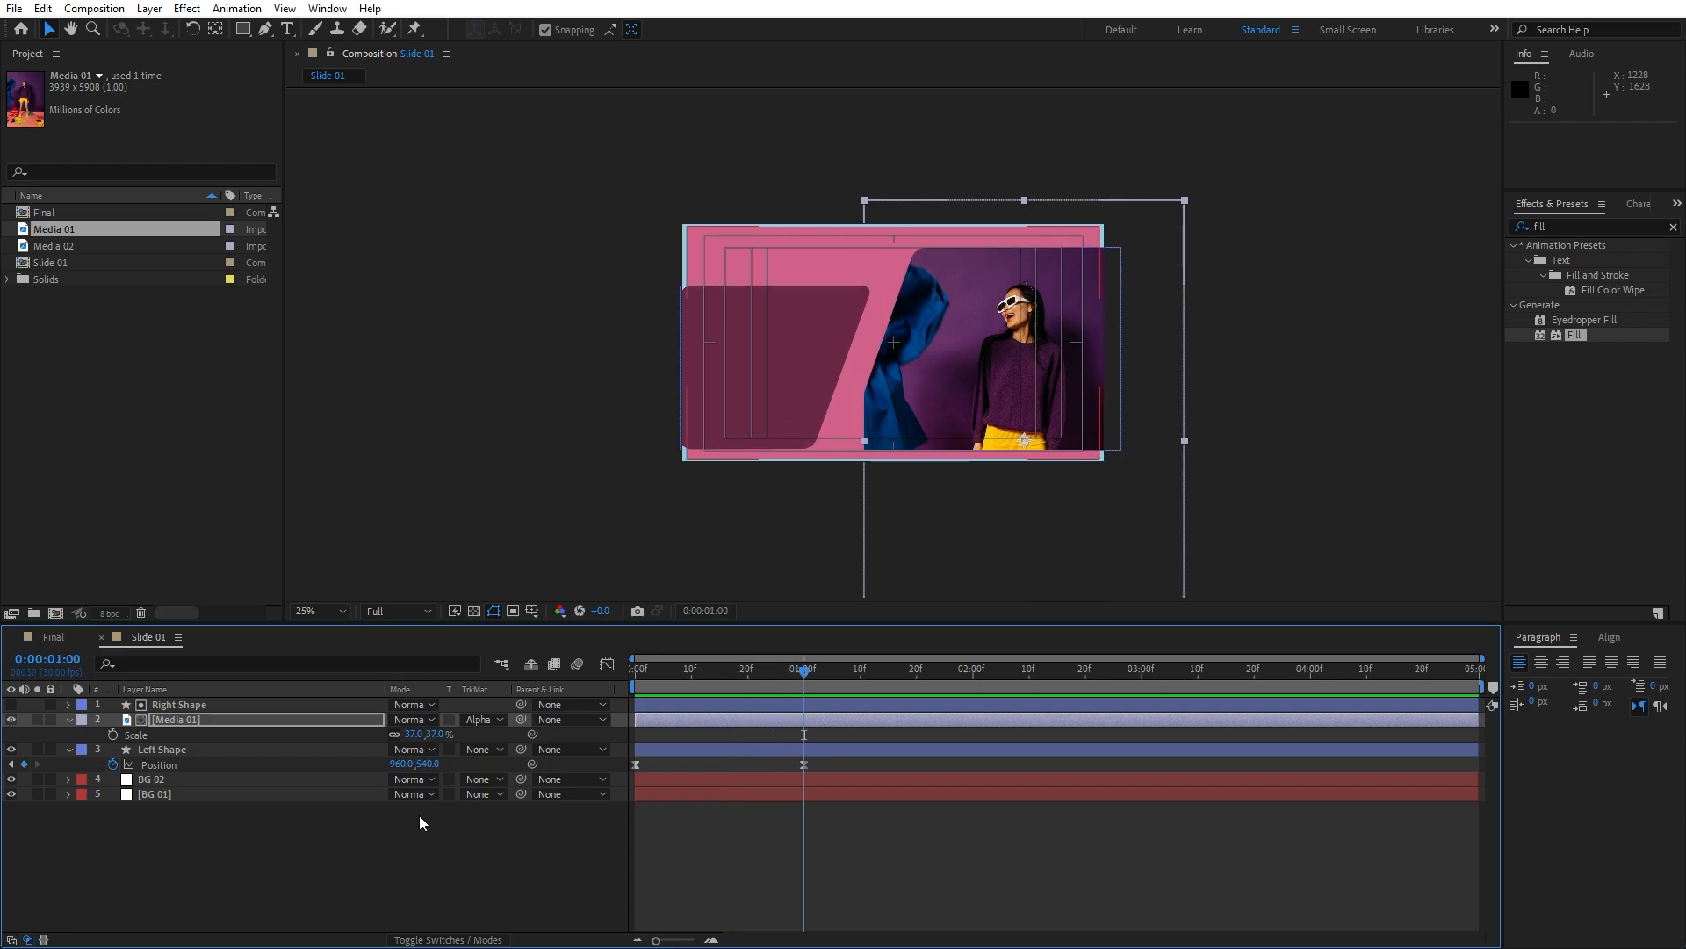
left_click(112, 735)
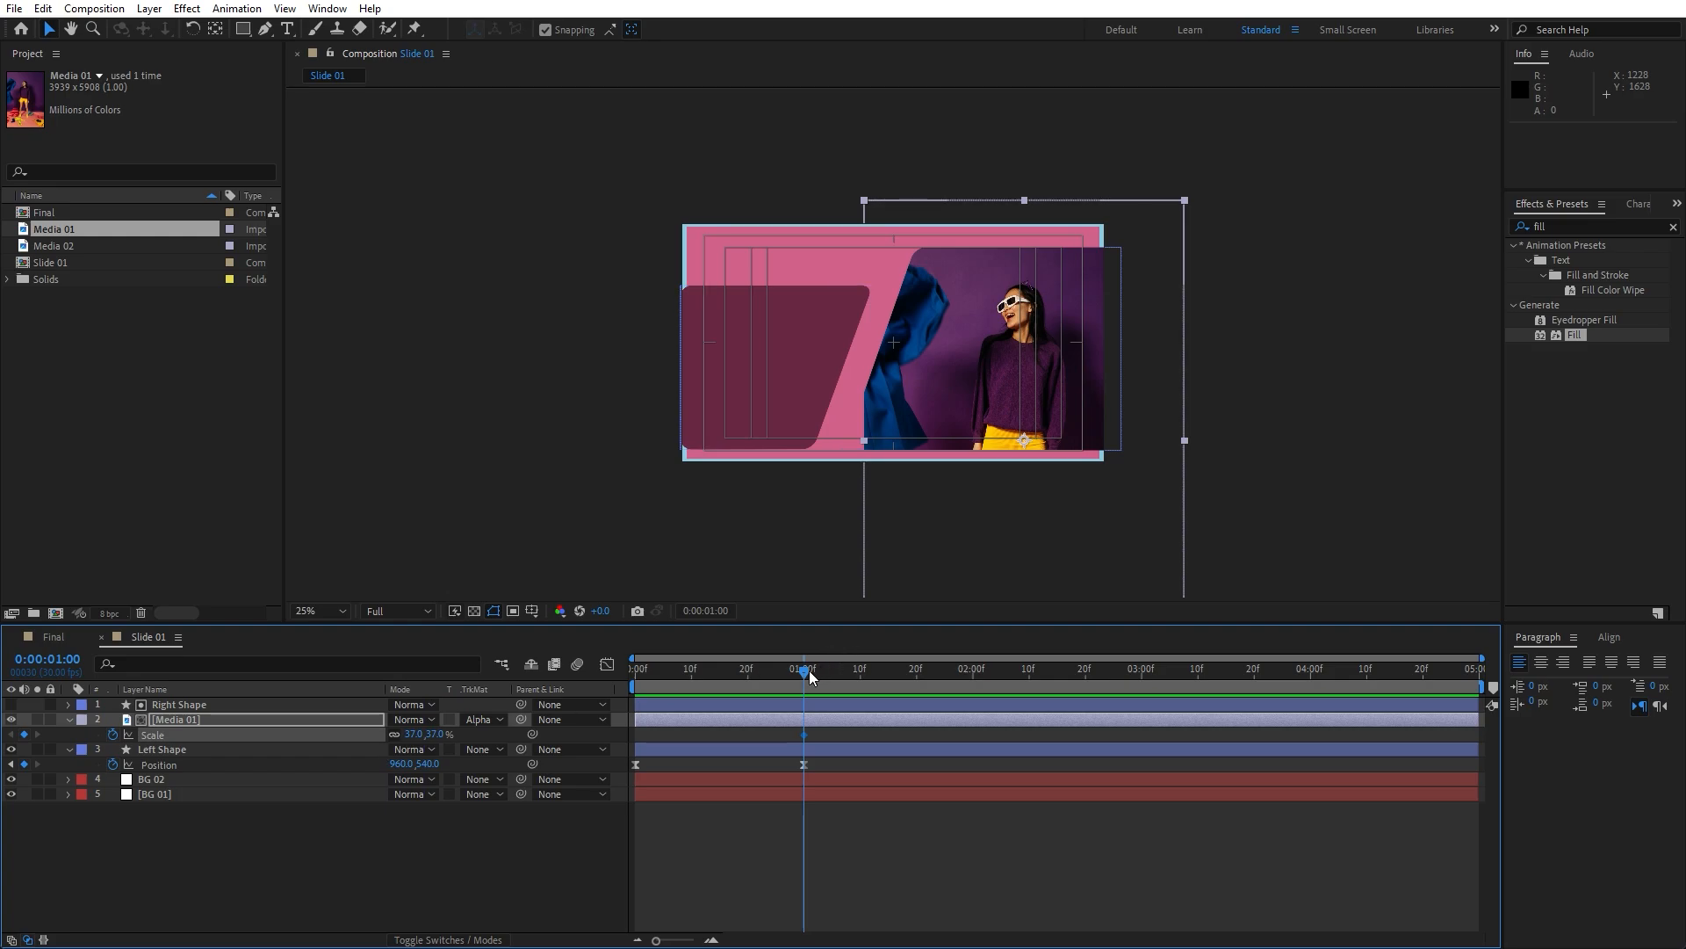
left_click_drag(809, 671, 857, 671)
left_click(411, 734)
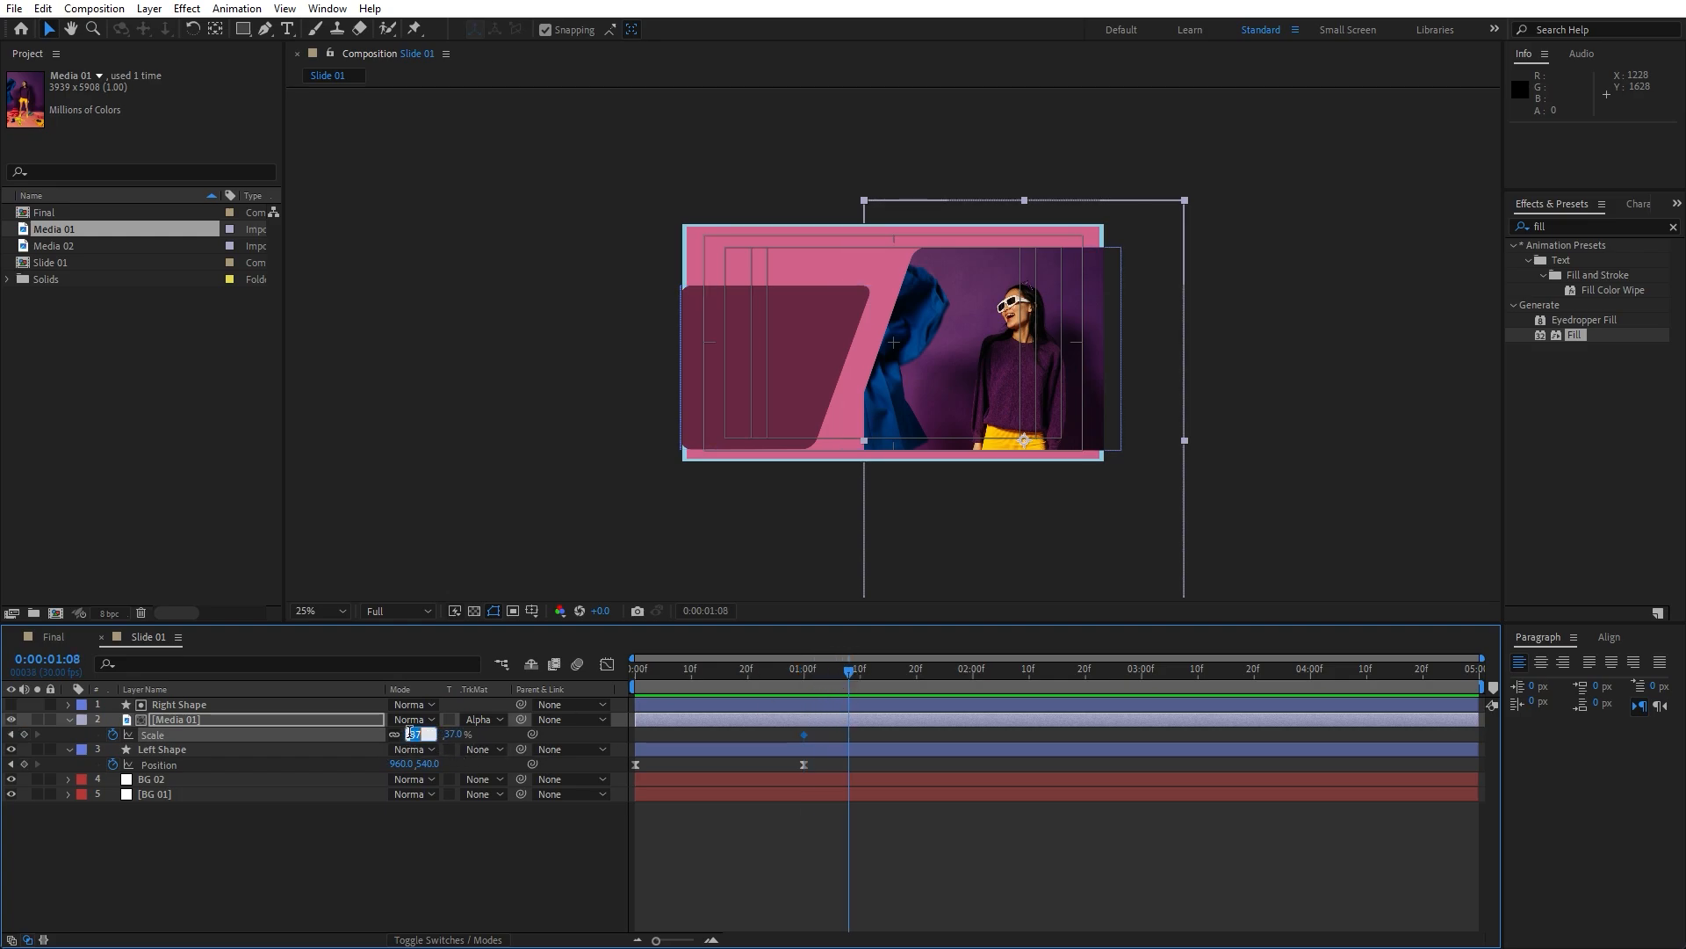
type("52")
key("BackSpace")
key("BackSpace")
type("42")
left_click(453, 852)
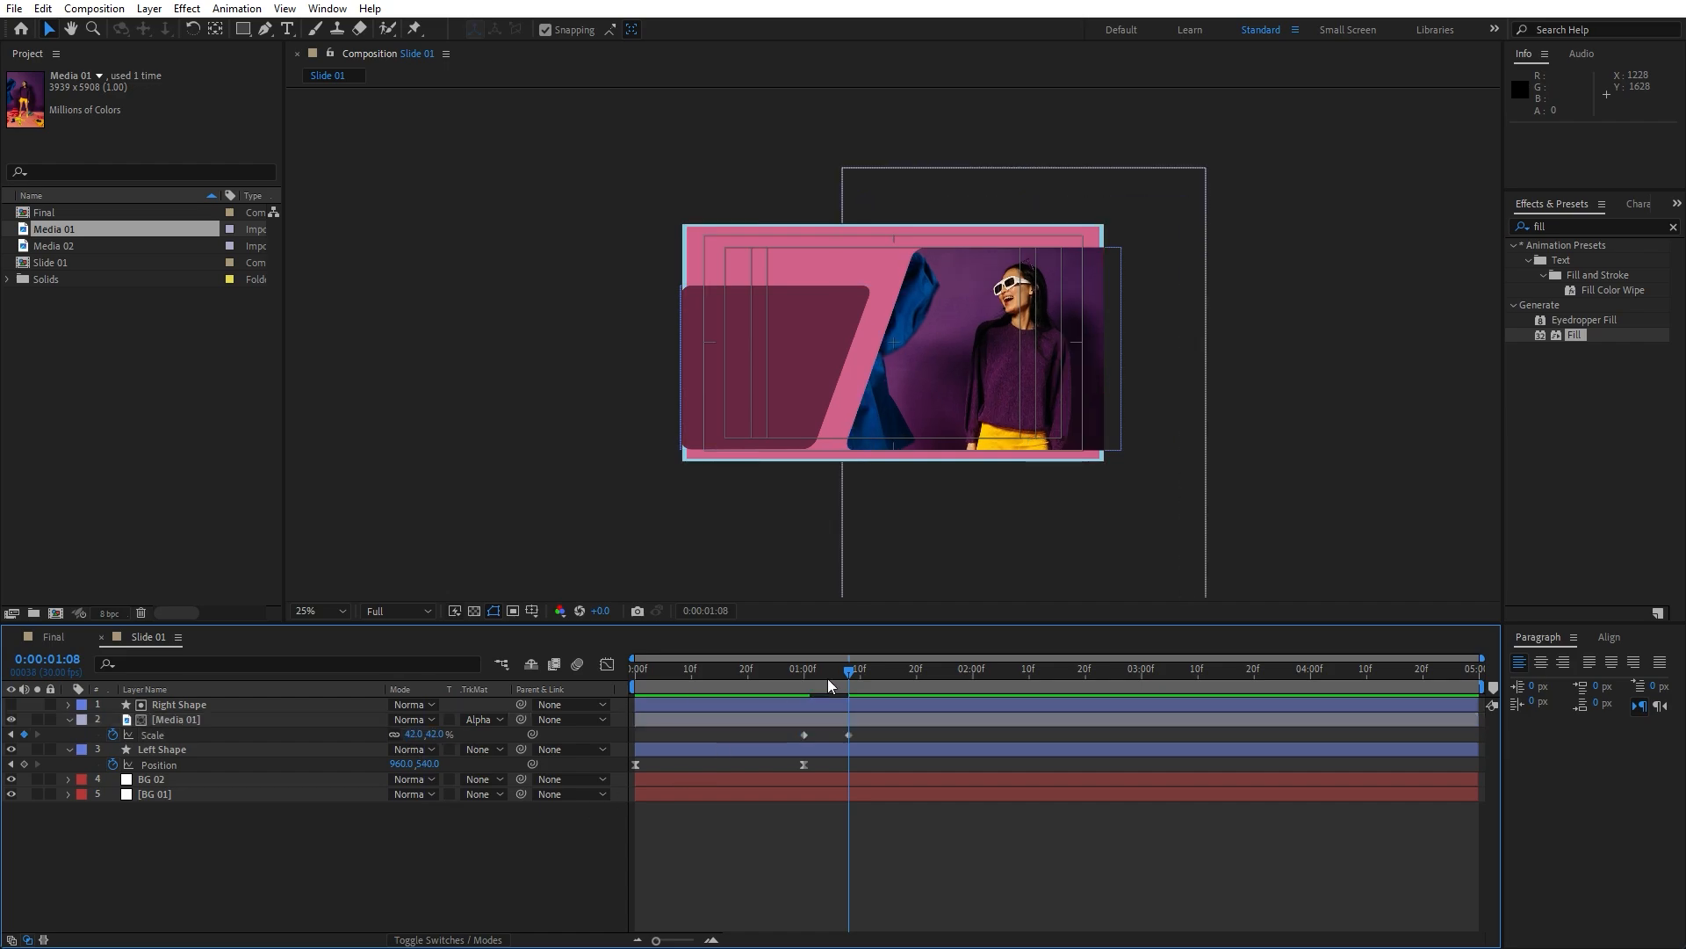
Step: Apply Easy Ease to Media 01's two Scale keyframes, reshape their speed curve in the graph editor, and preview the animation
left_click_drag(831, 677, 798, 677)
left_click_drag(864, 729, 793, 729)
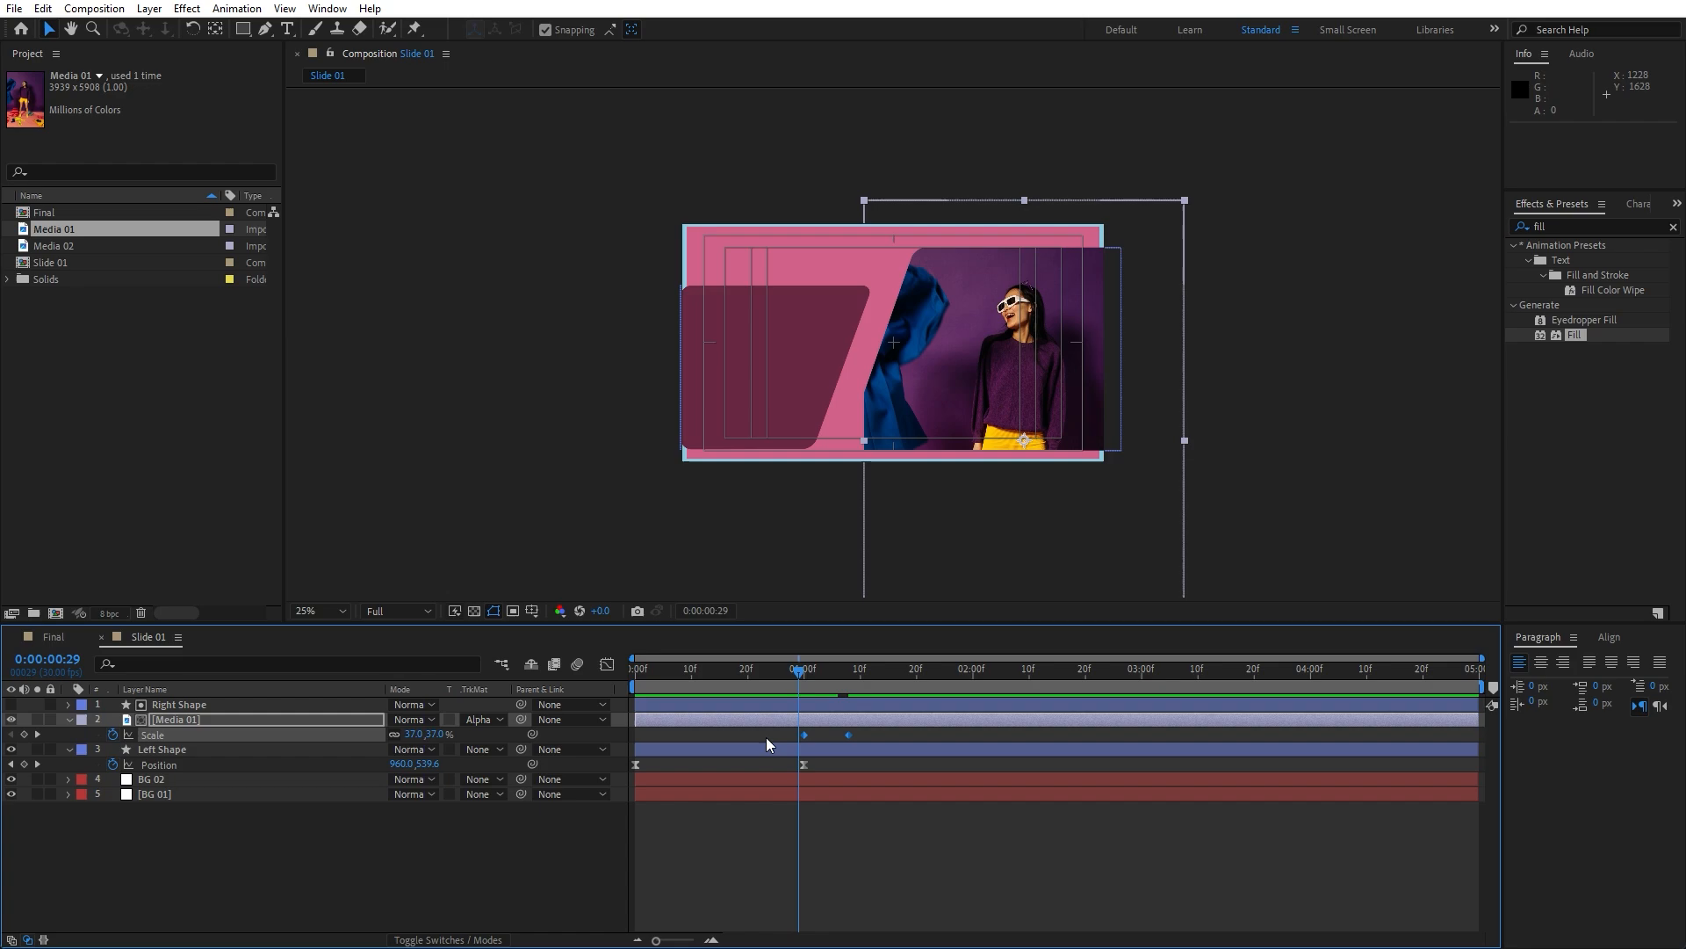
left_click(608, 666)
left_click_drag(910, 796, 815, 894)
left_click(613, 664)
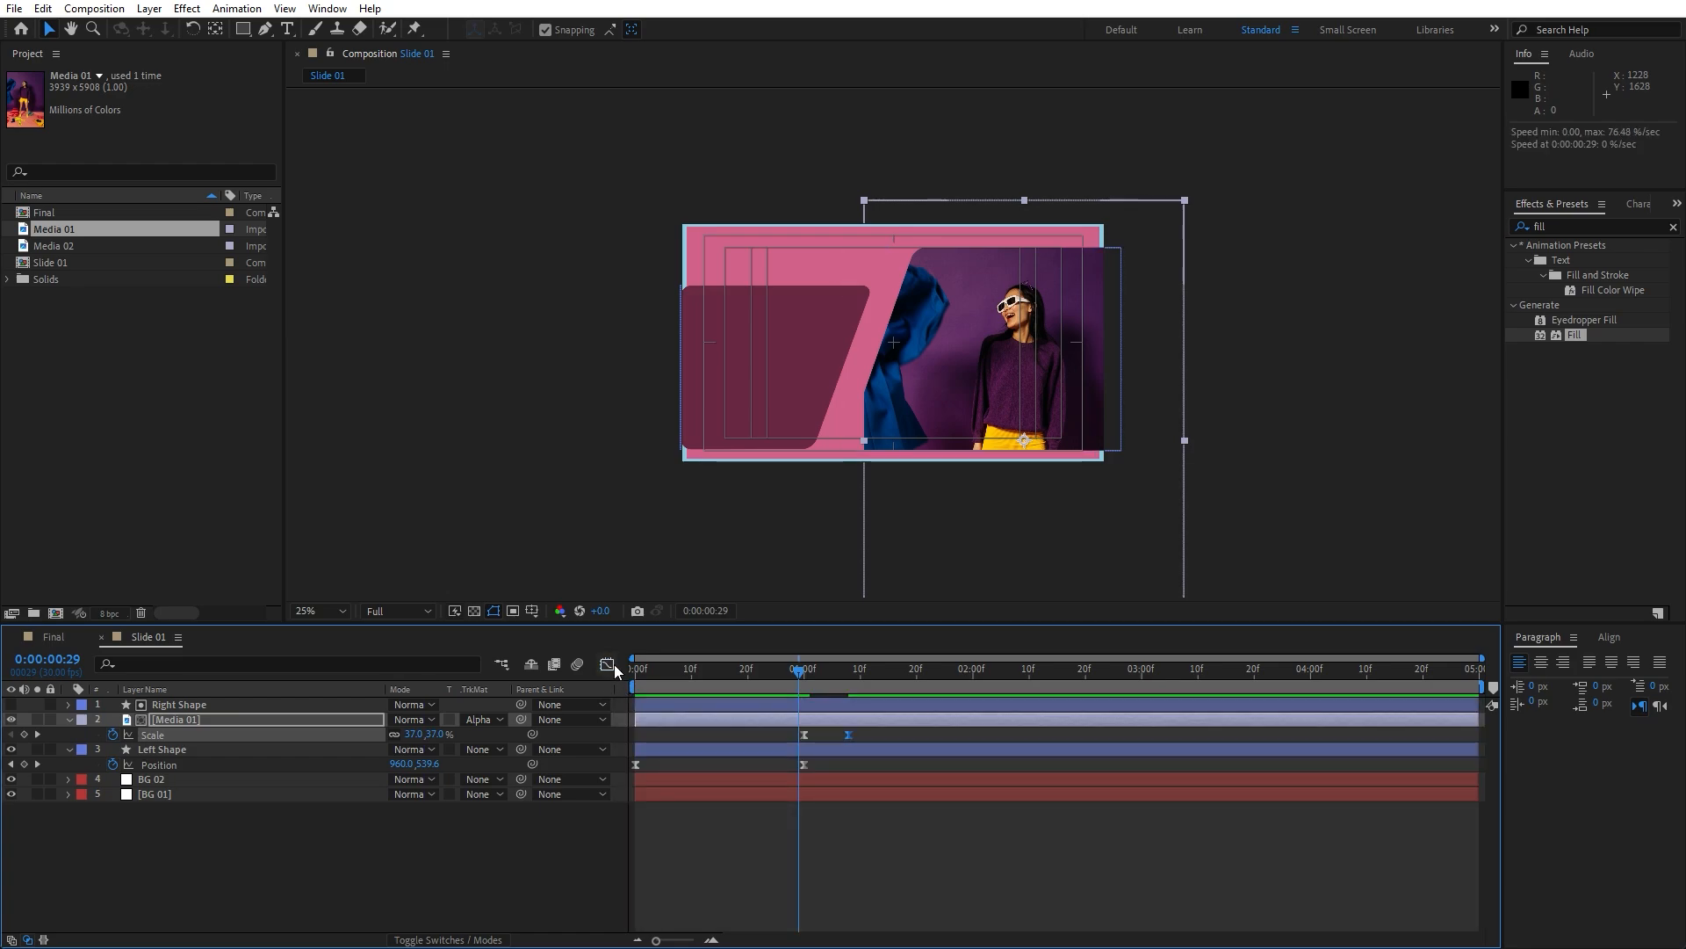
left_click(462, 884)
key("space")
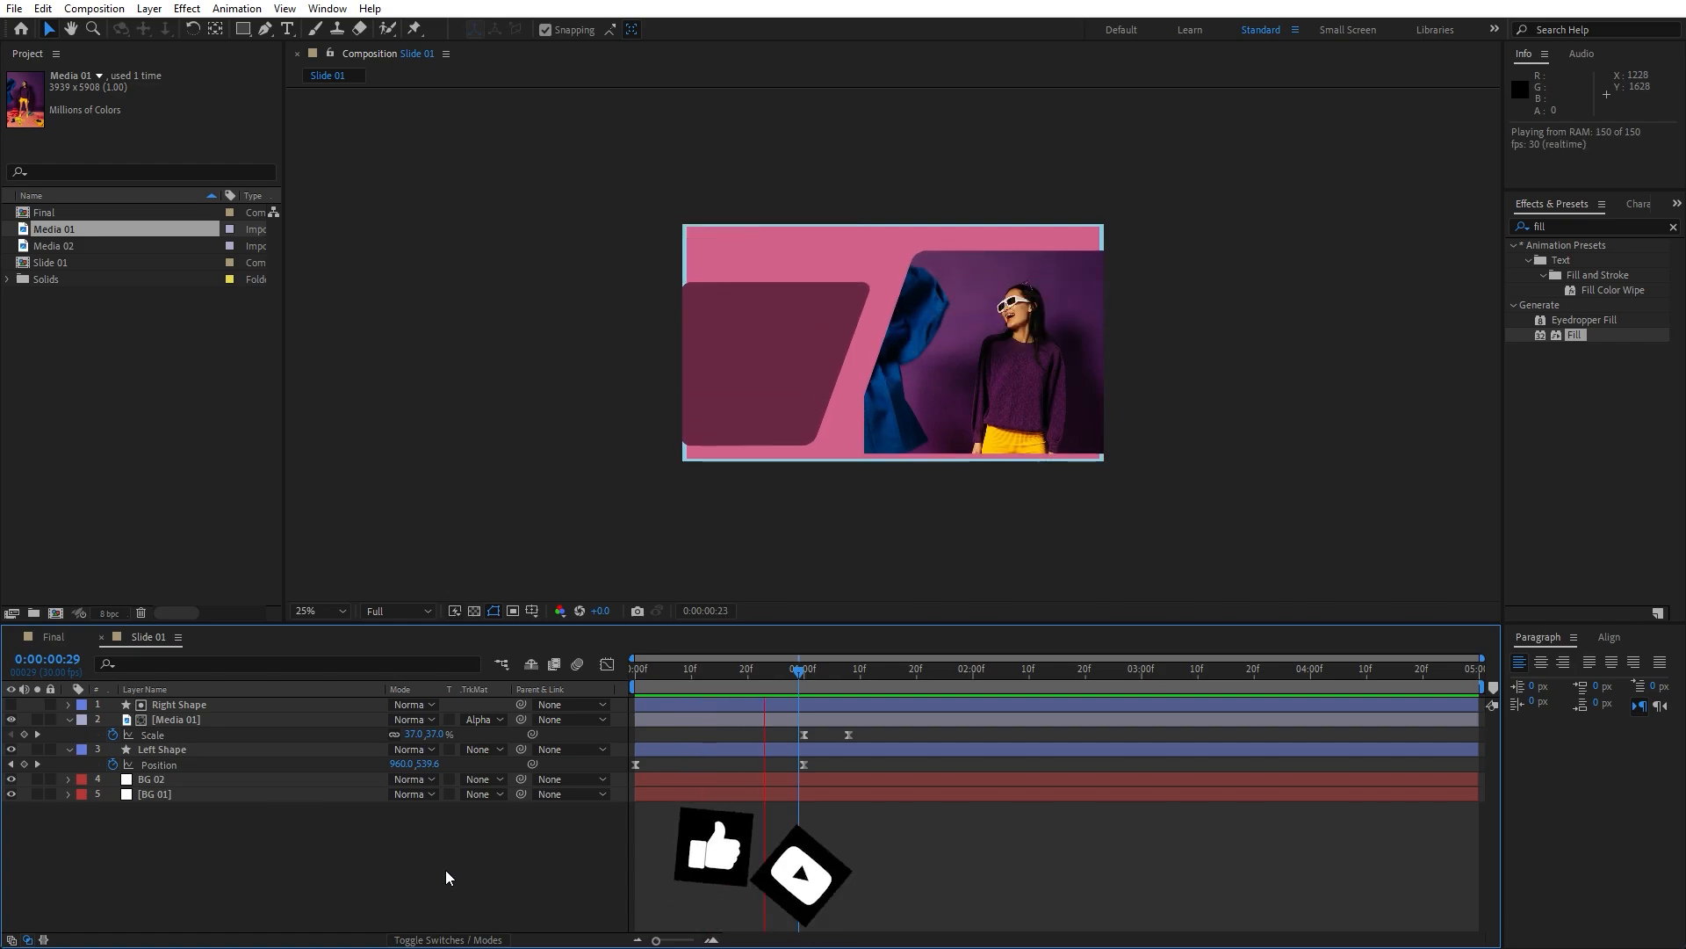
mouse_move(795, 673)
left_mouse_down()
mouse_move(757, 673)
mouse_move(810, 673)
left_mouse_up()
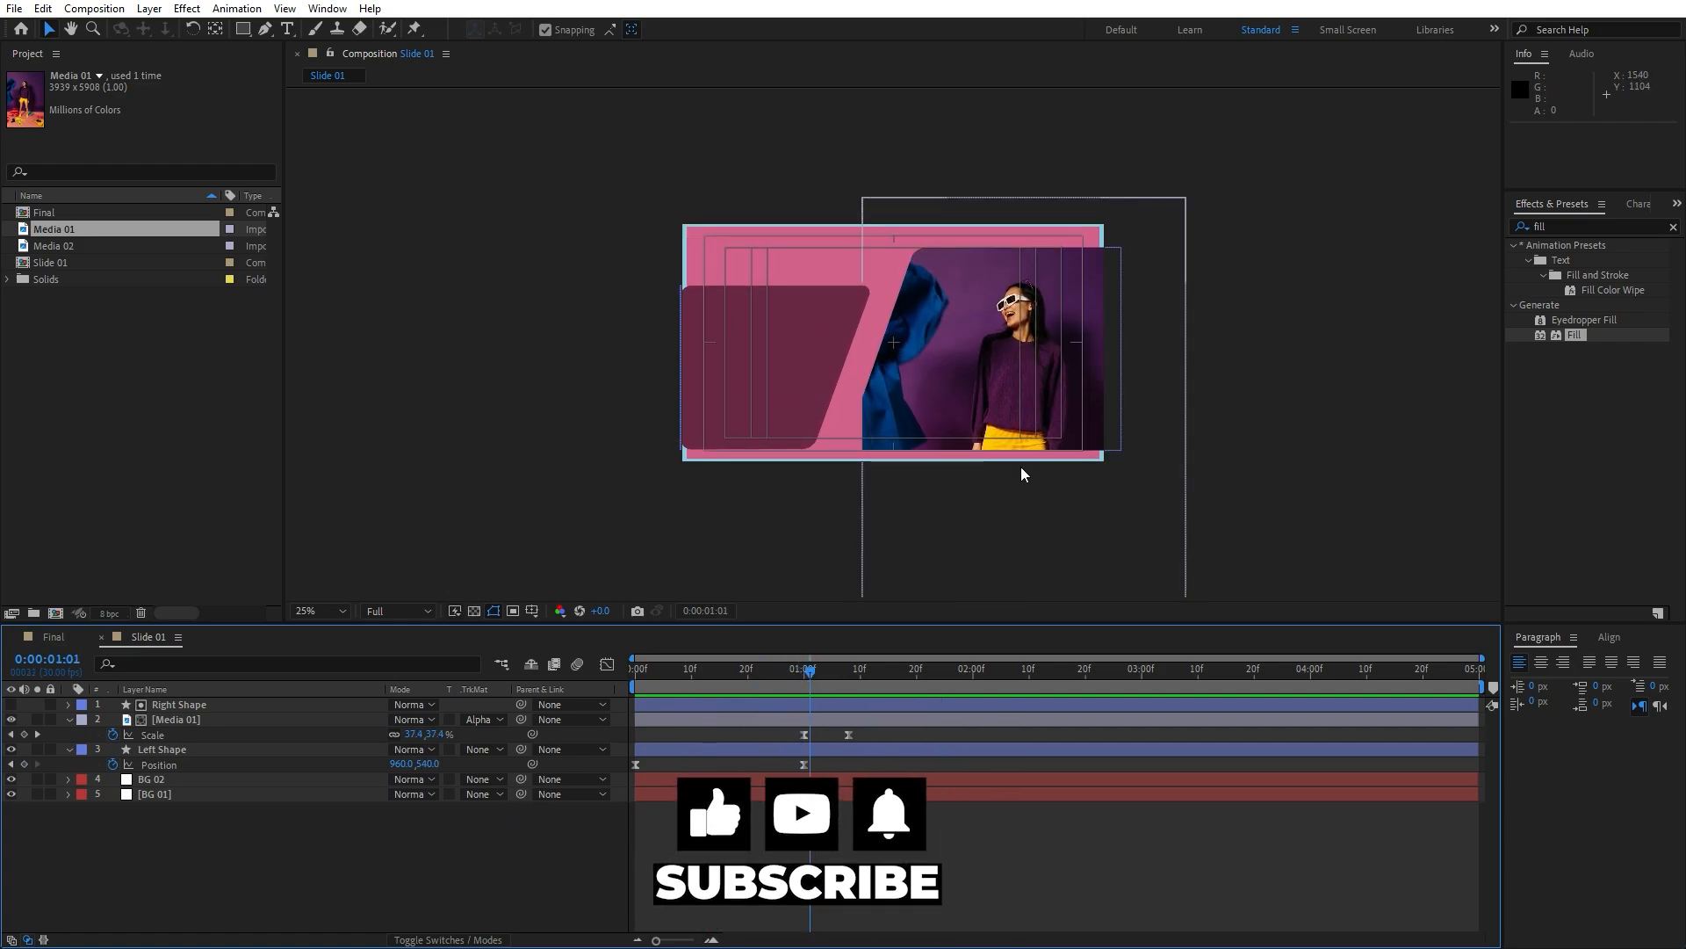
Step: Shift Media 01 horizontally to Position 1464, 984 so the photo fills the slanted shape, and preview the animation
scroll(1024, 474, "up", 2)
left_click(222, 721)
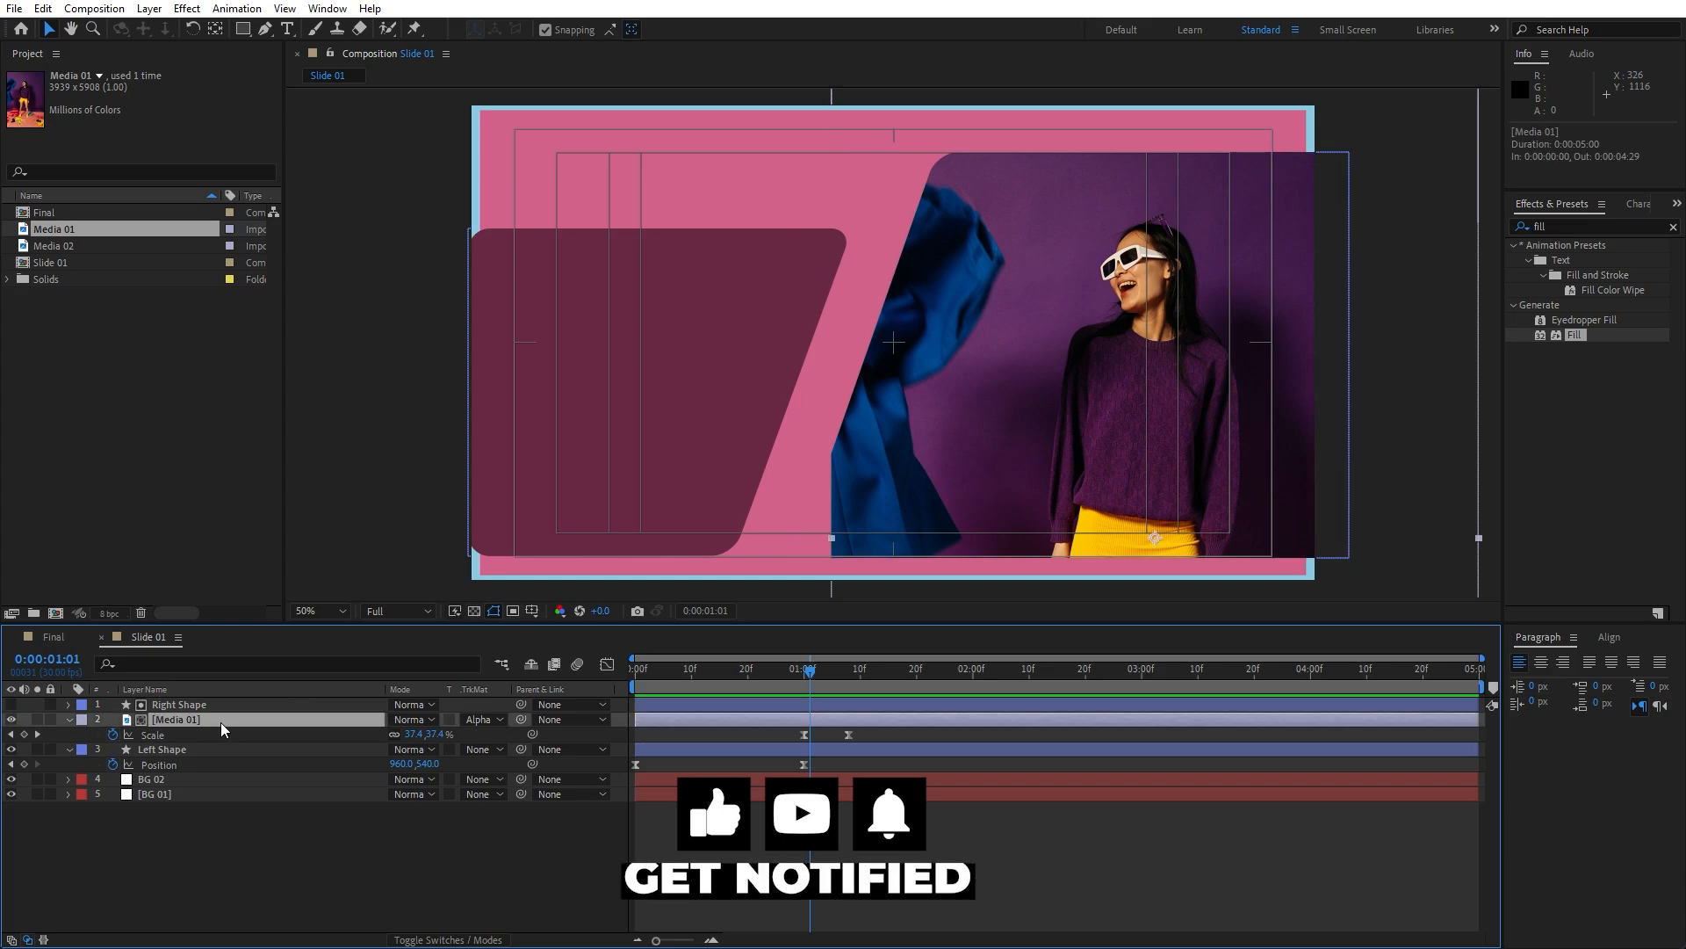
key("p")
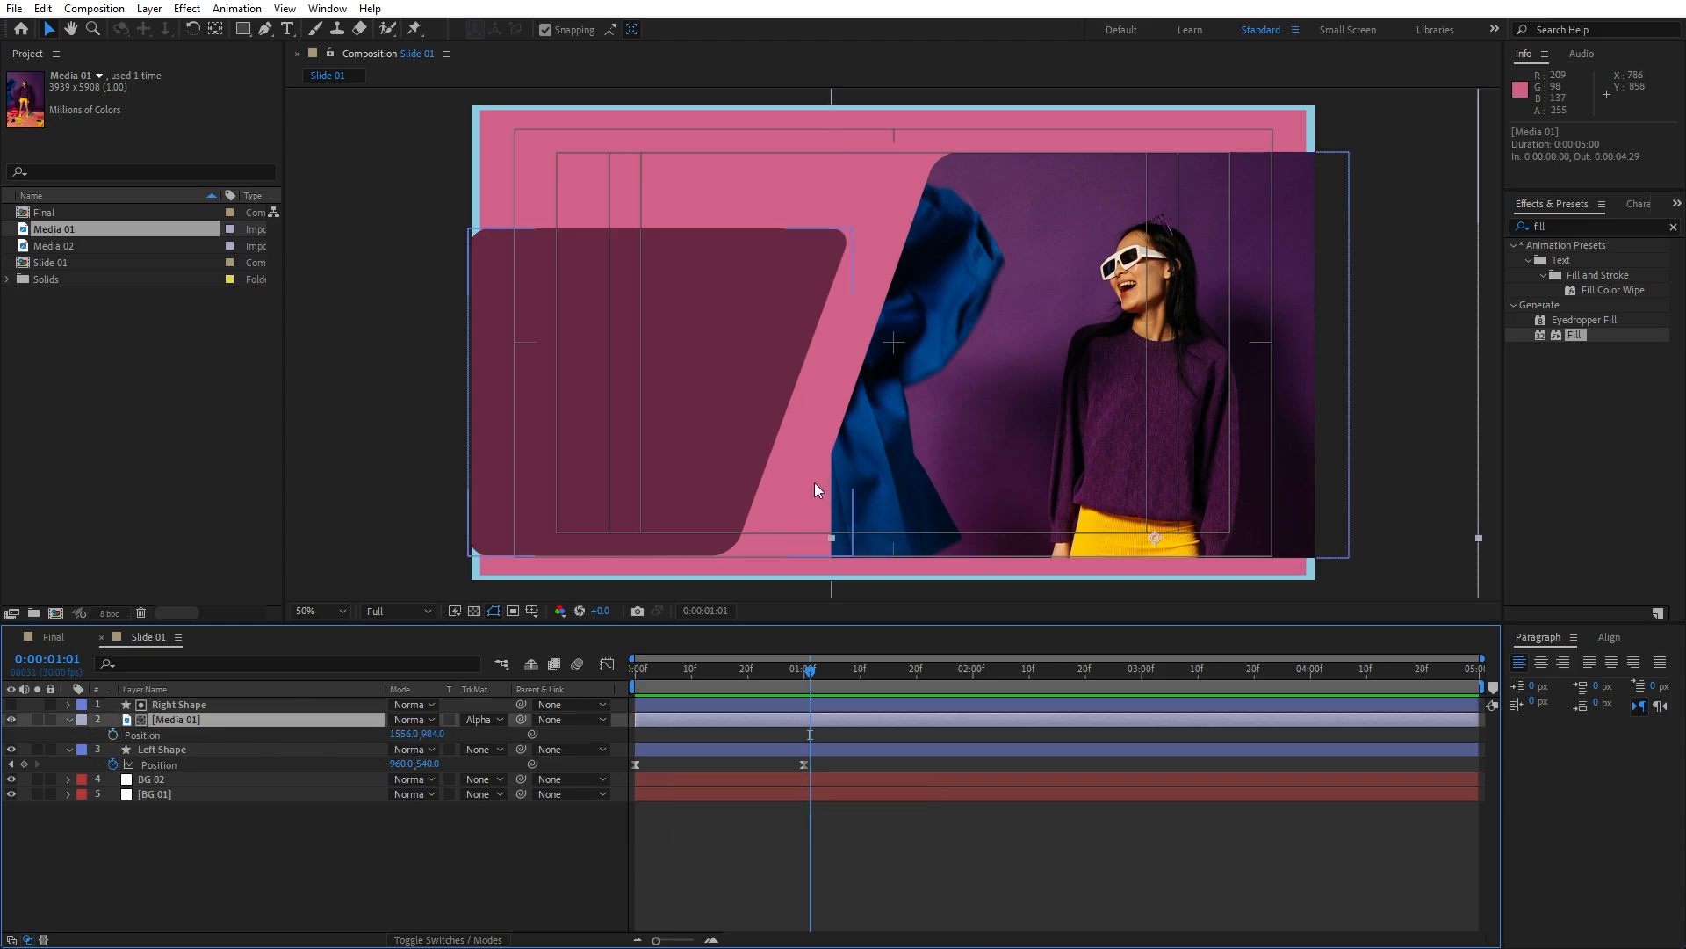
left_click_drag(400, 738, 329, 749)
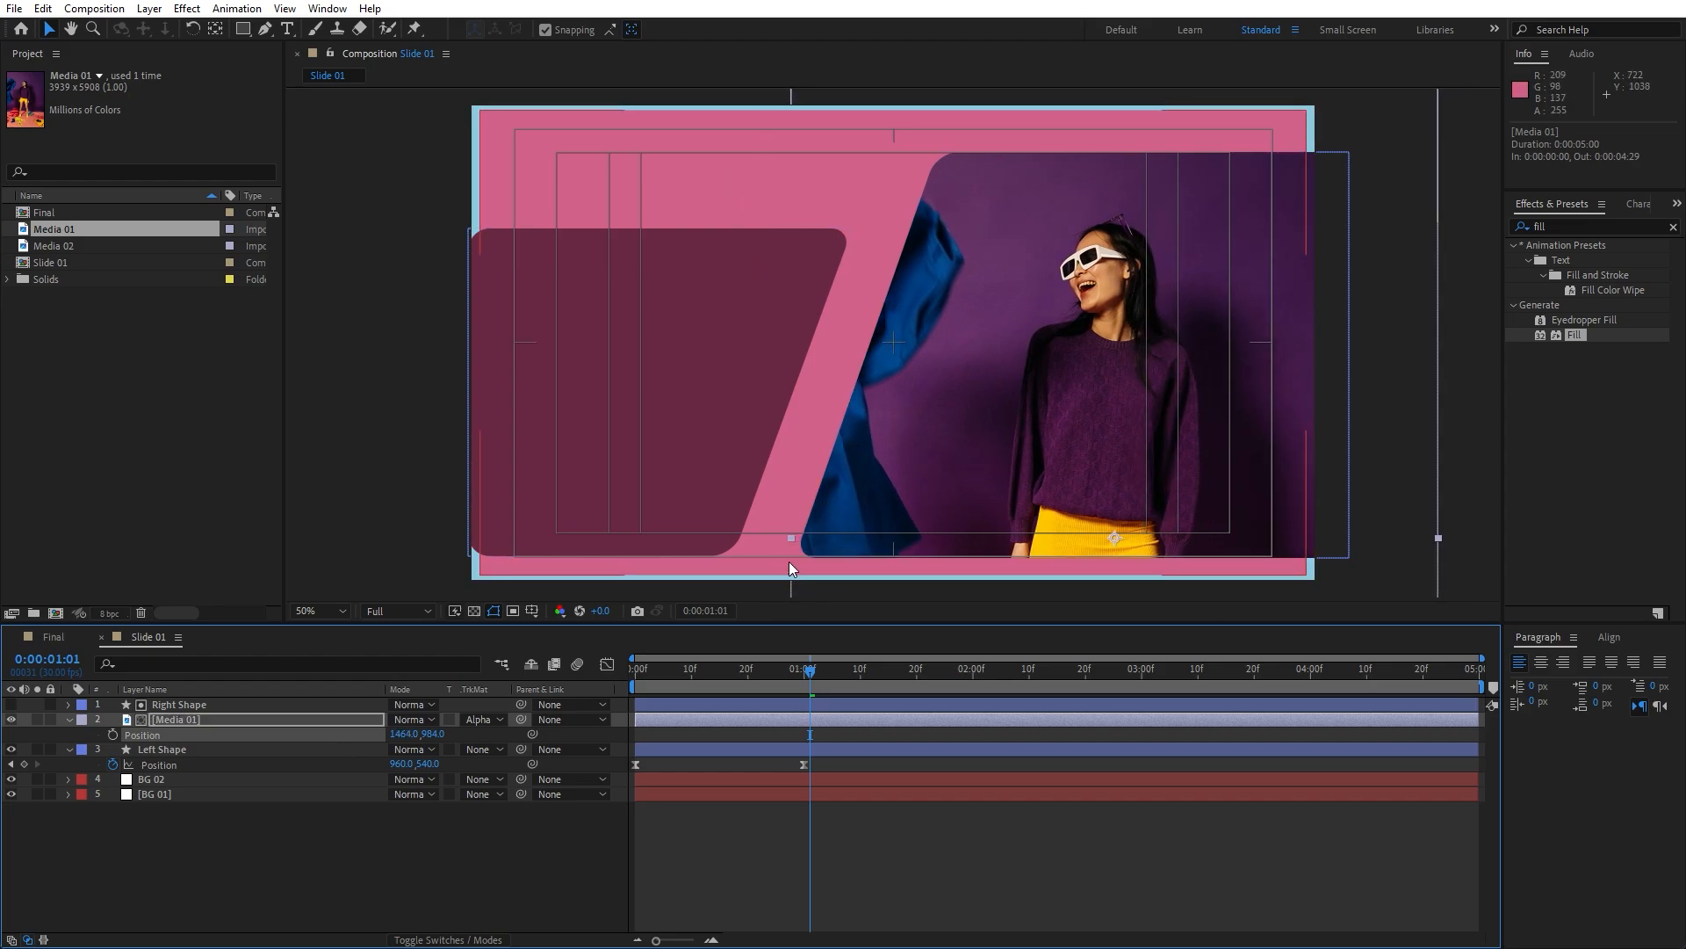
left_click(497, 854)
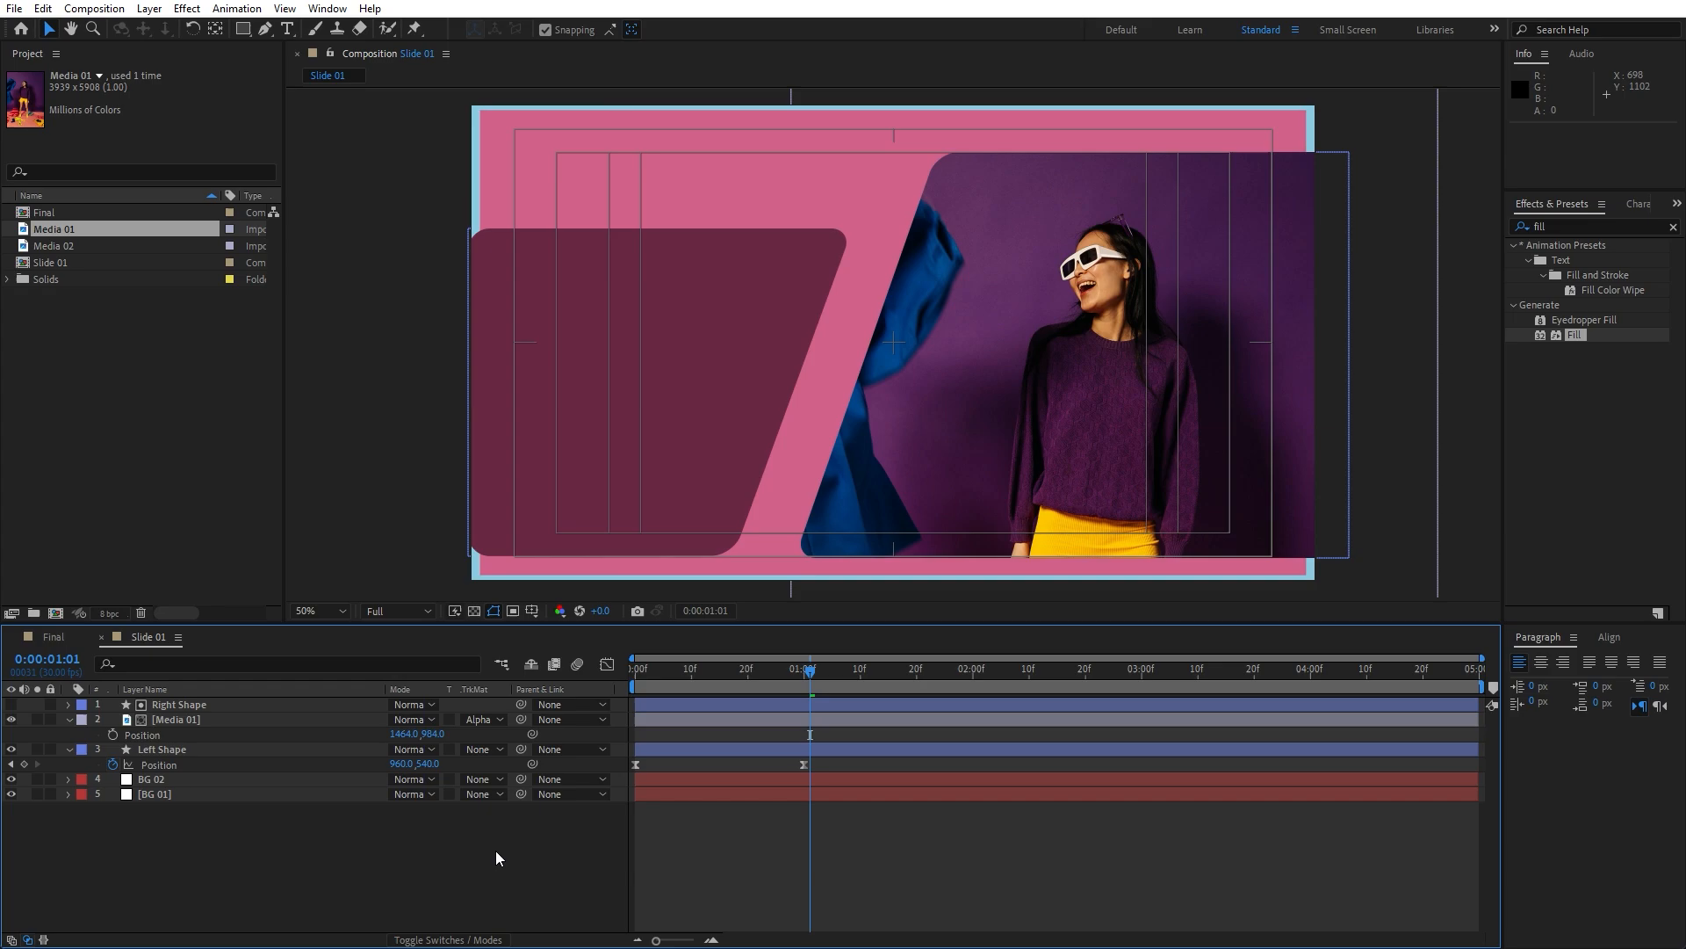
key("space")
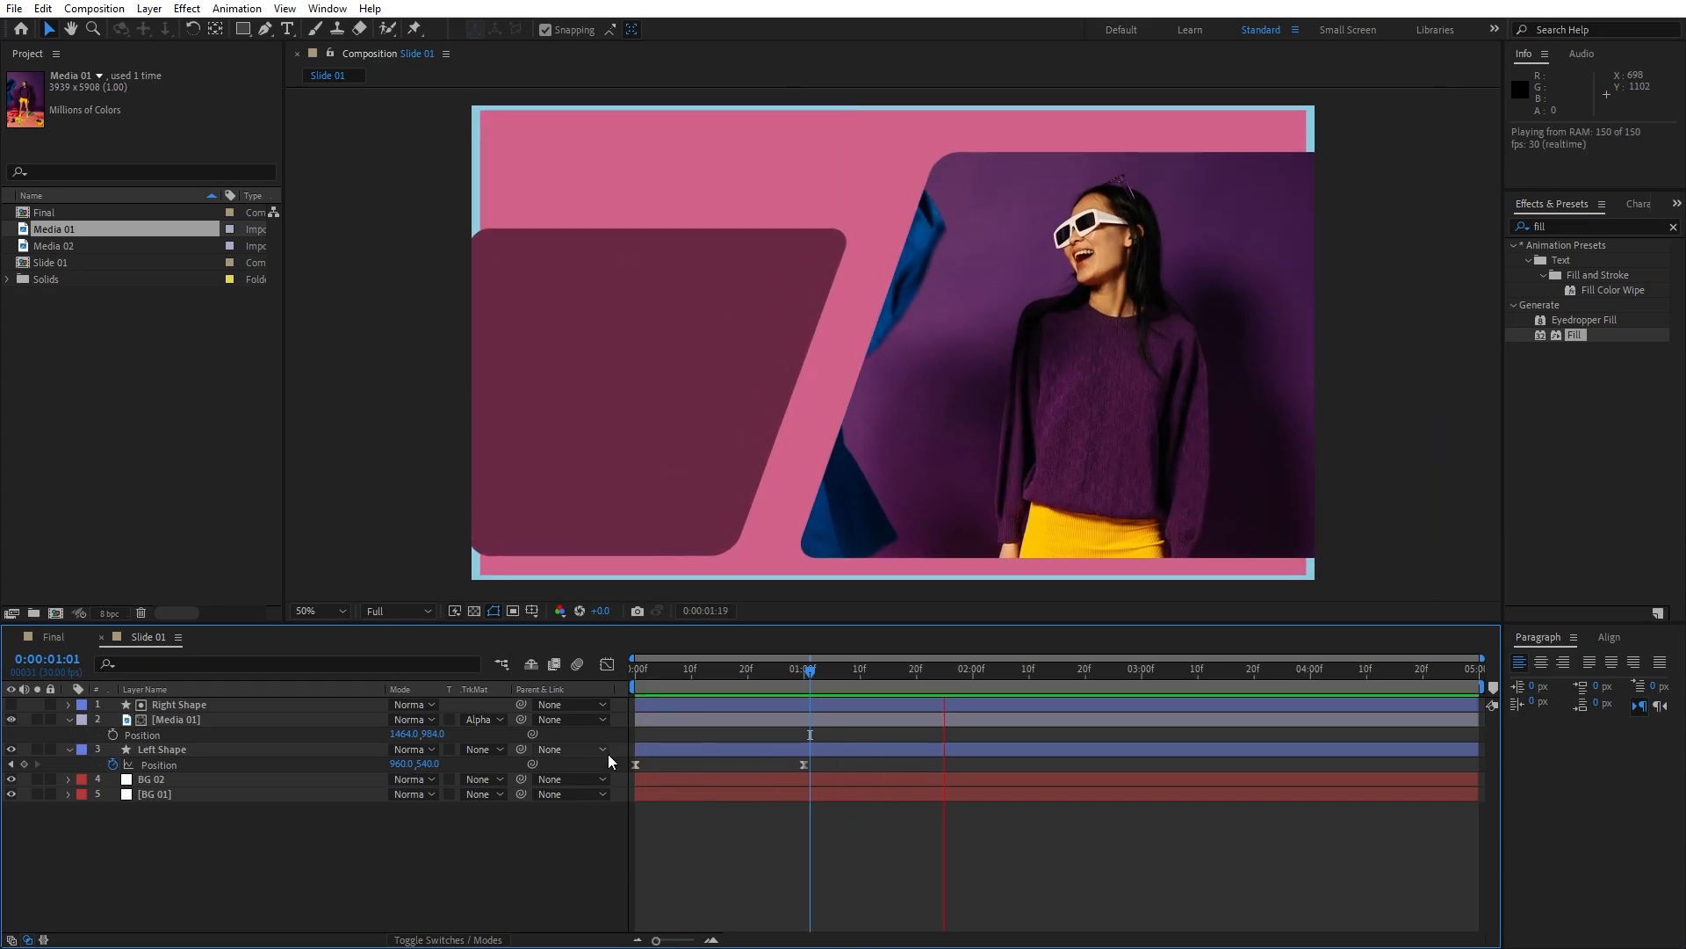
left_click_drag(803, 680, 657, 677)
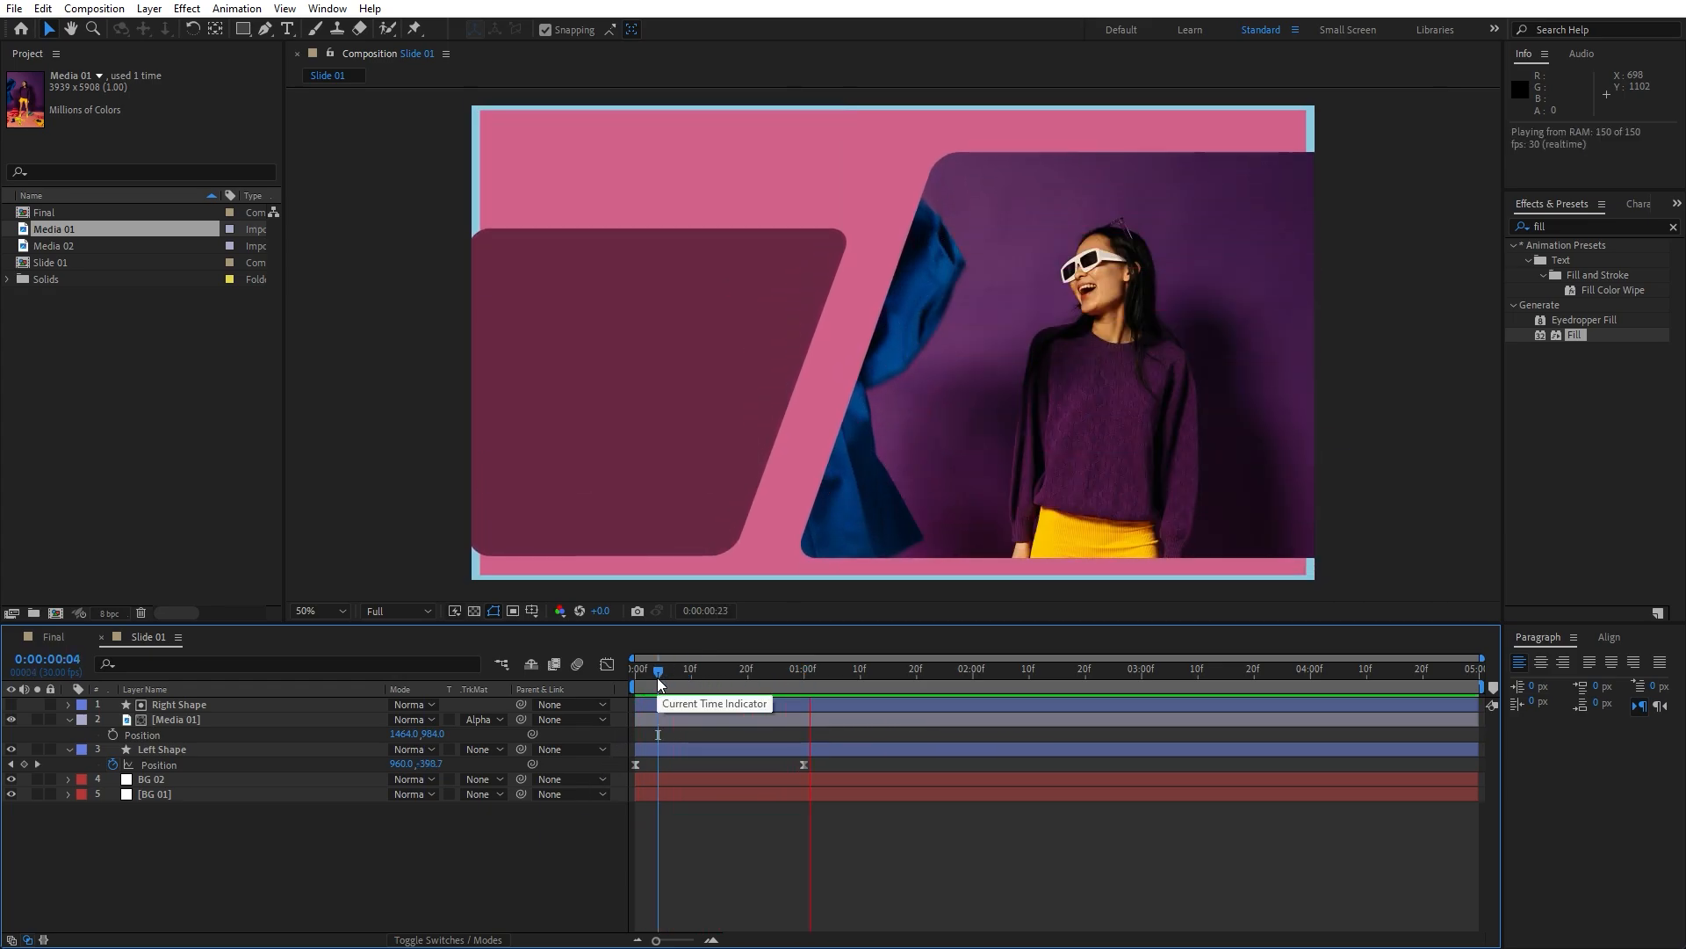
key("space")
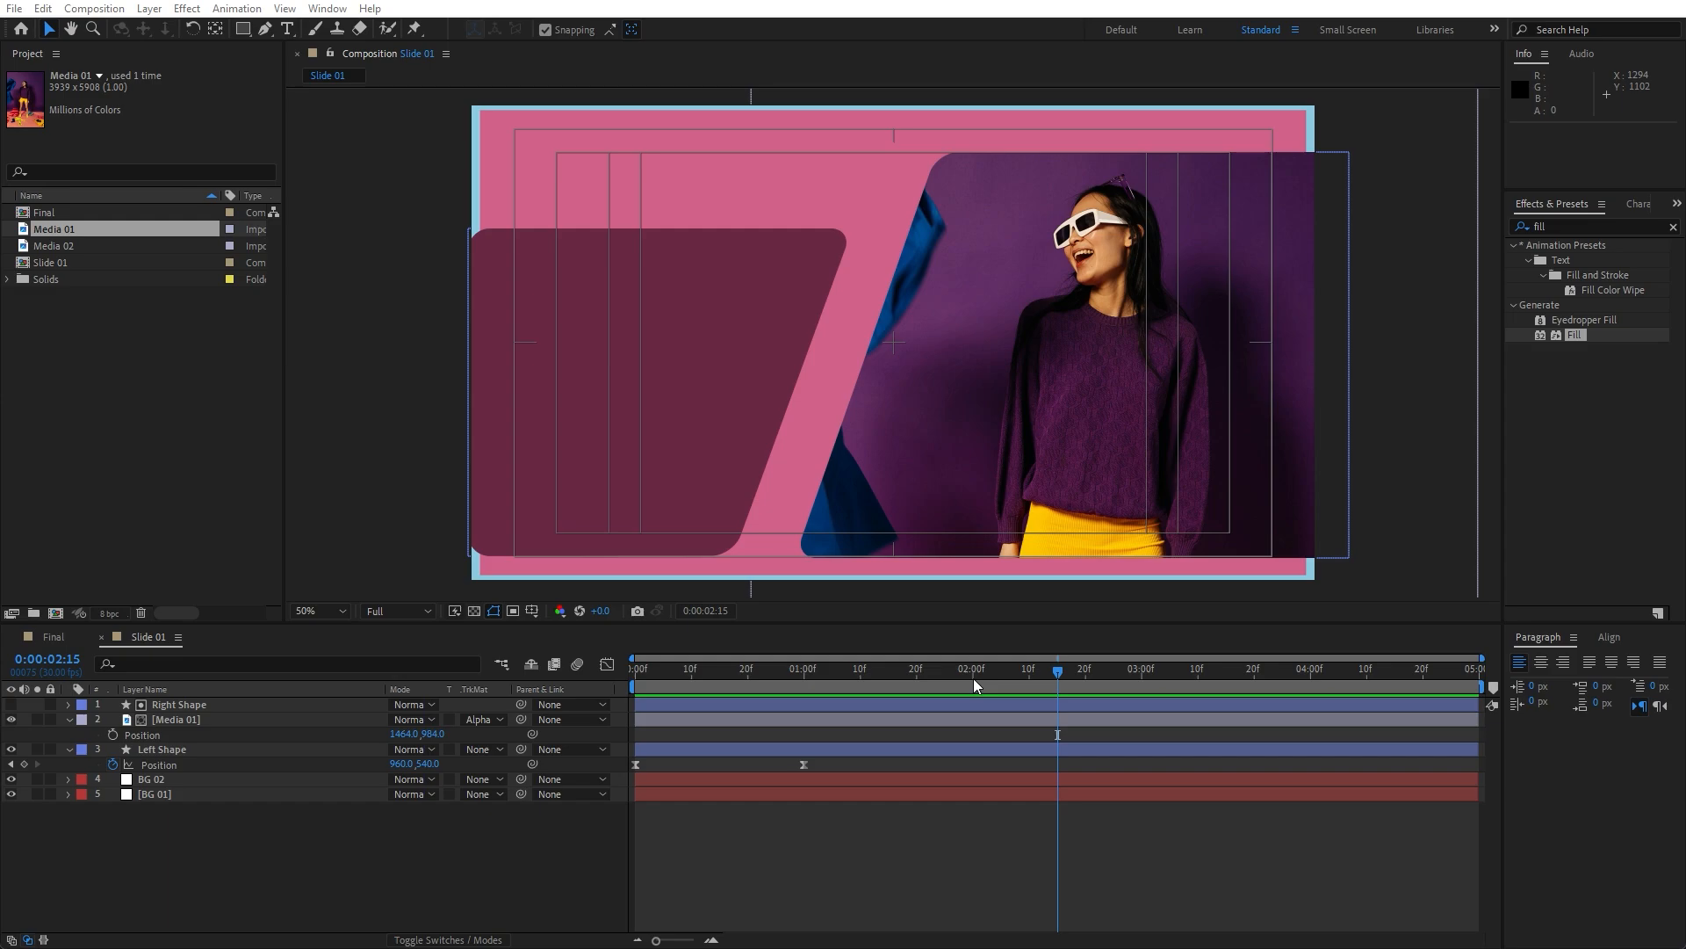
Step: Pre-compose the Right Shape and Media 01 layers into a composition named "Right Shape + Media"
left_click(192, 718)
left_click(194, 706, "shift")
right_click(191, 715)
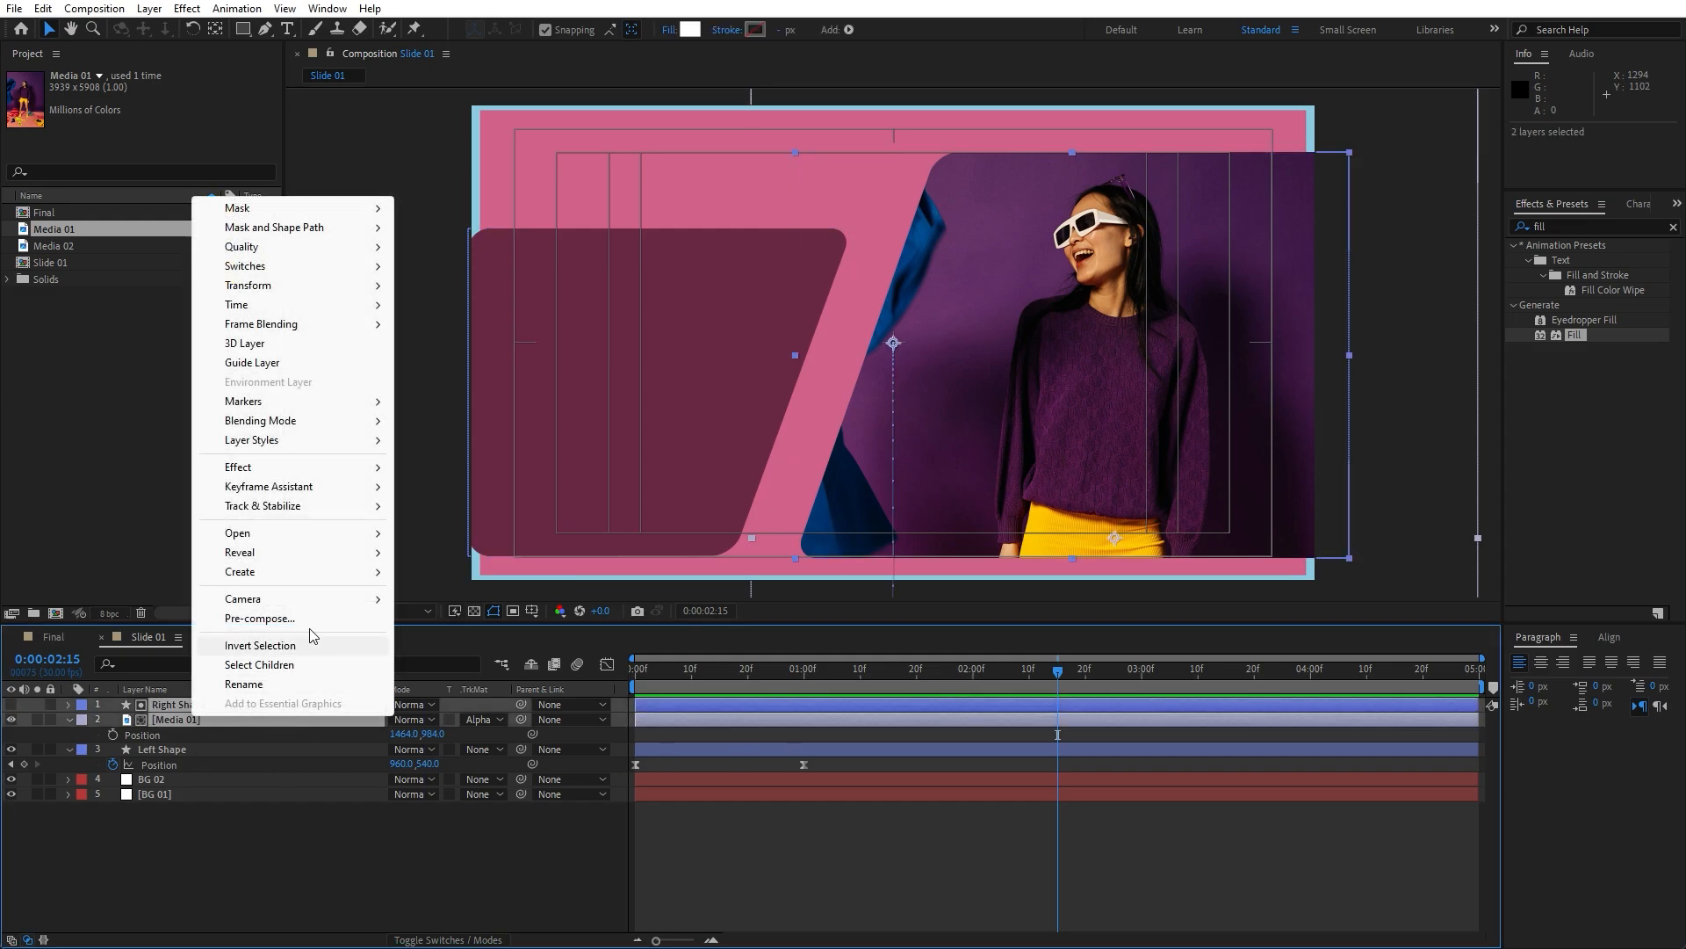
left_click(260, 619)
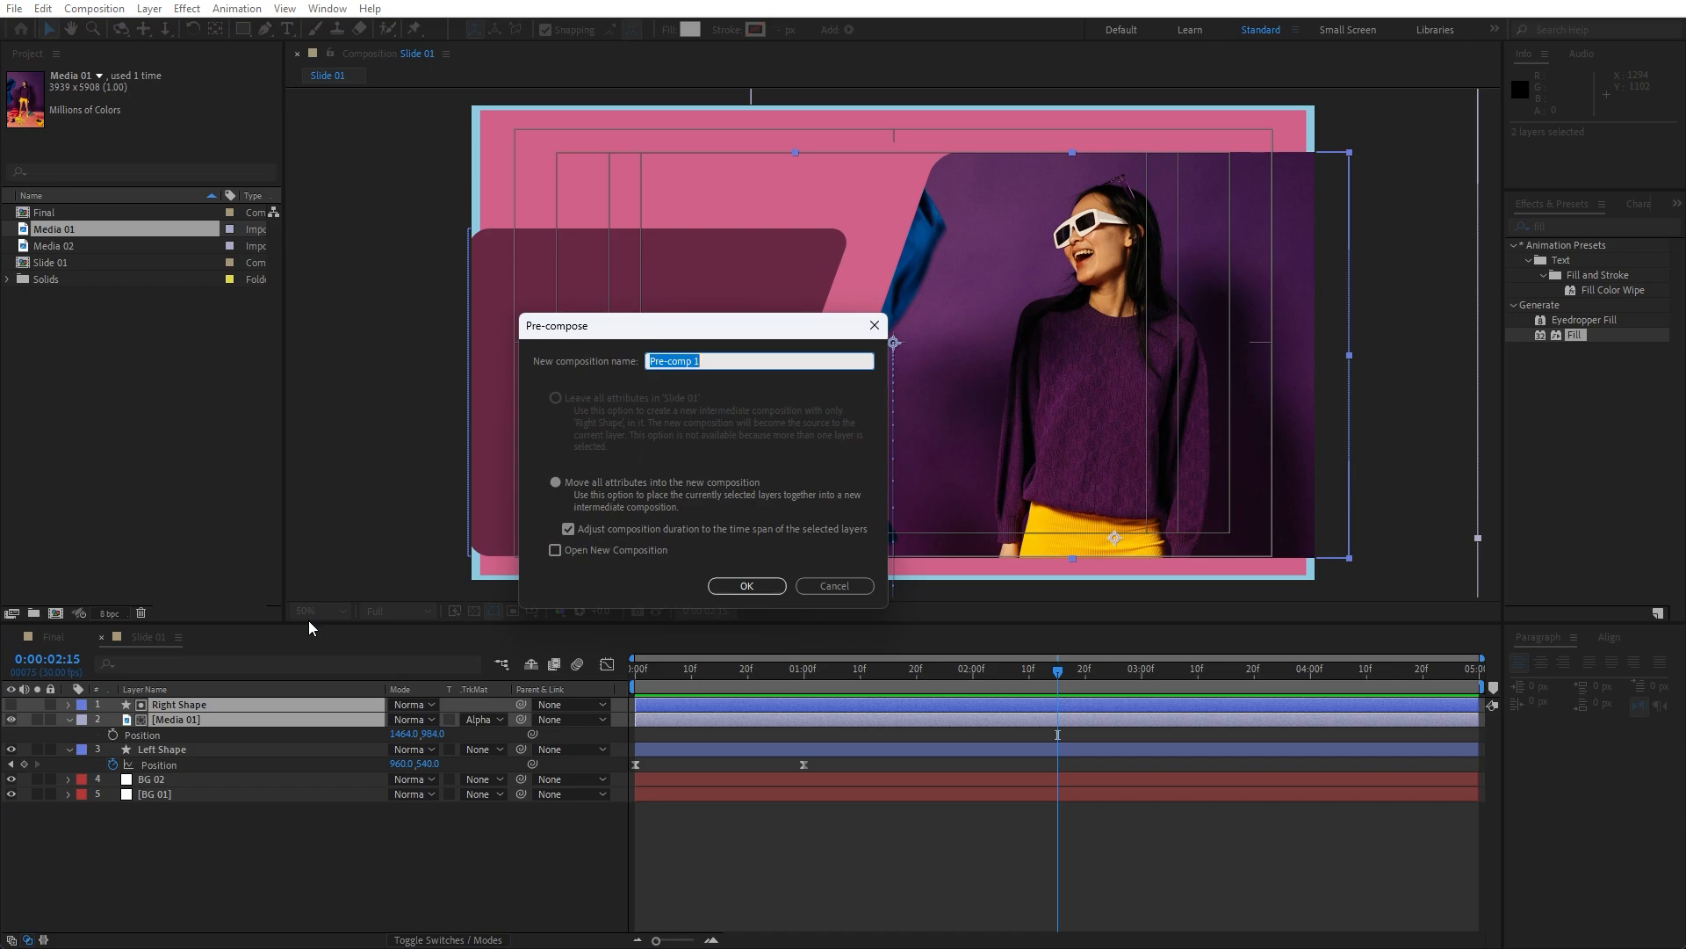
type("Right Shape + Media")
left_click(734, 587)
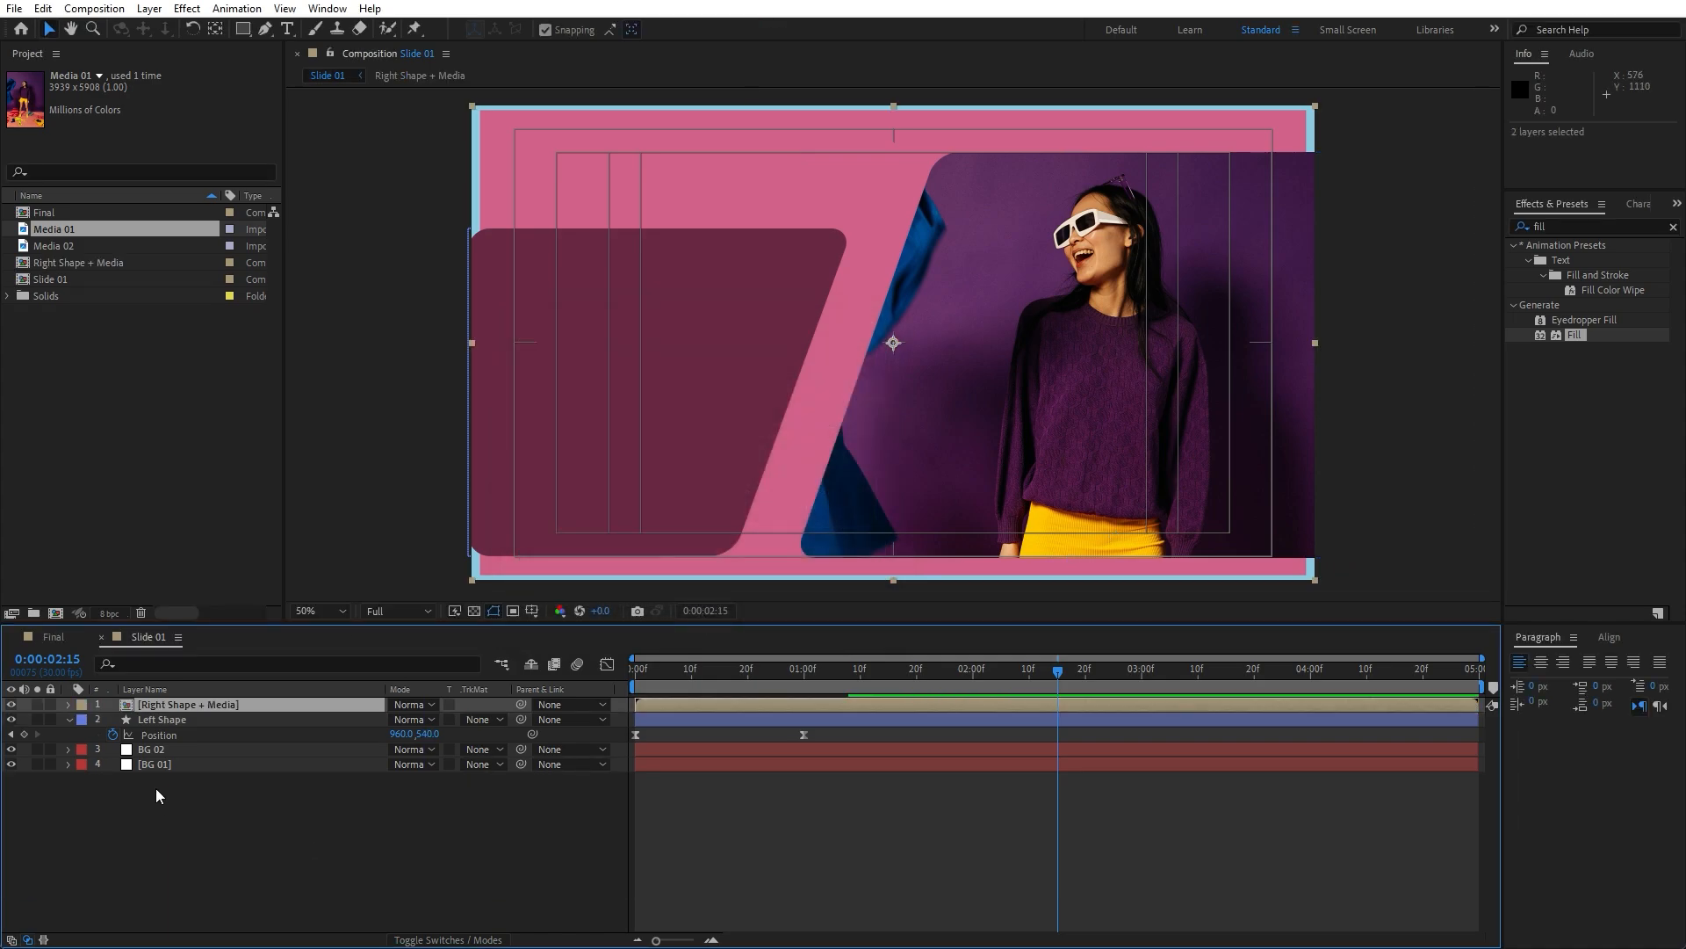
Step: Duplicate the BG 02 layer, place the copy above all other layers, and rename it "Matte"
left_click(151, 754)
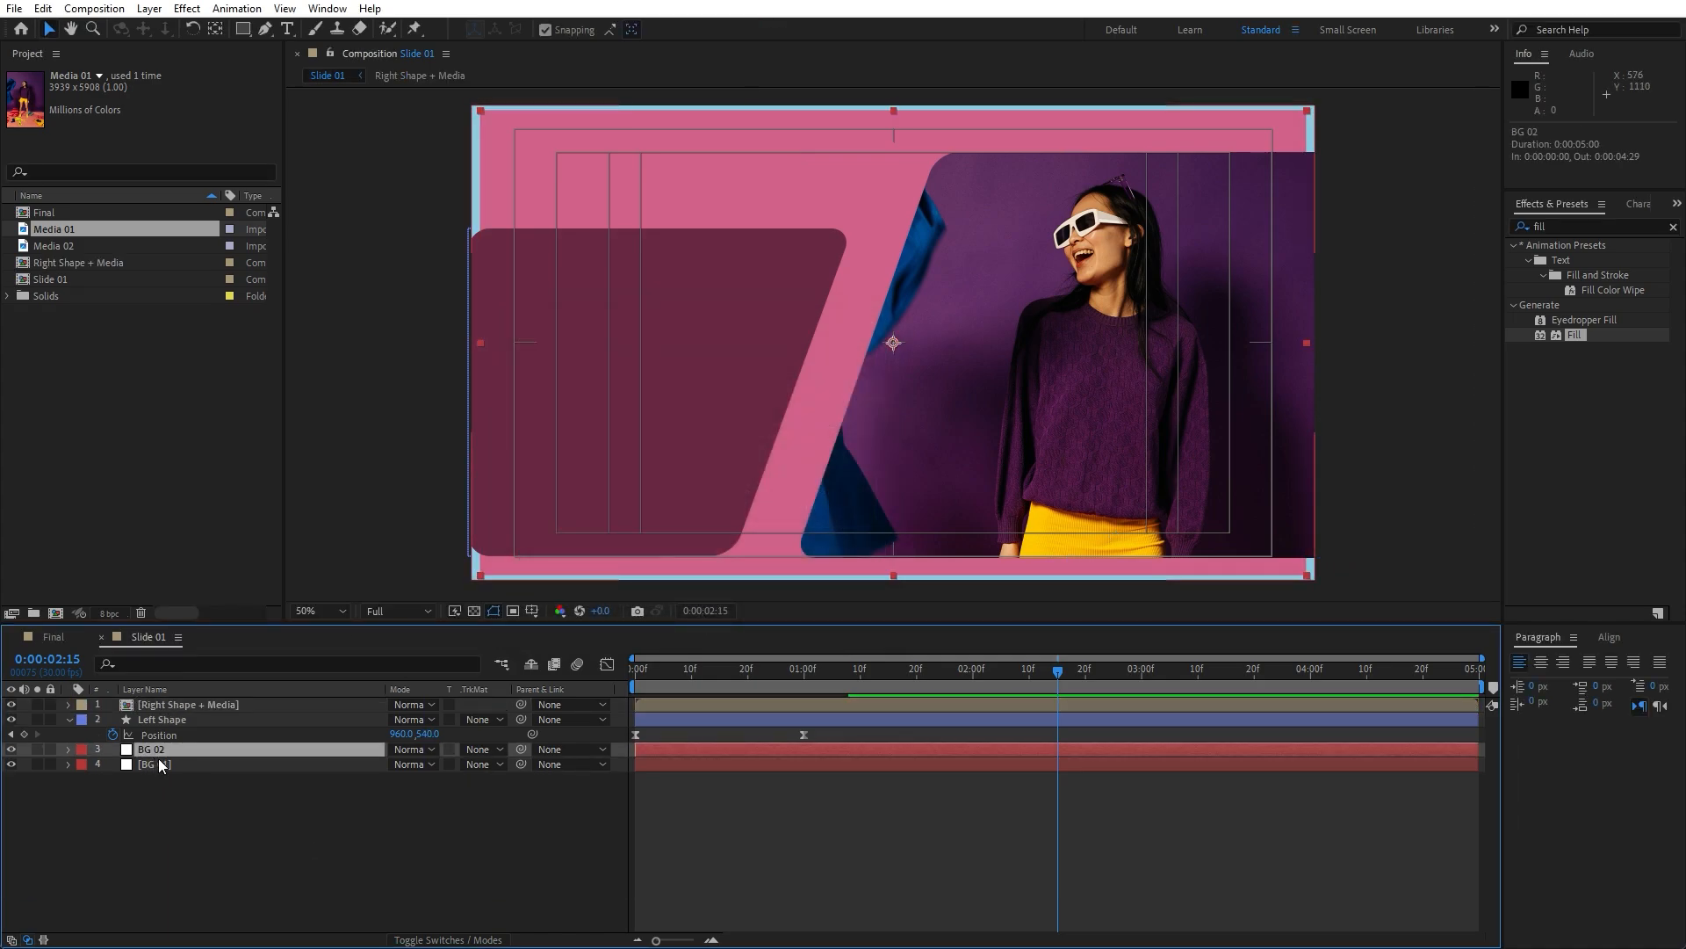
key("ctrl+d")
left_click_drag(173, 753, 223, 701)
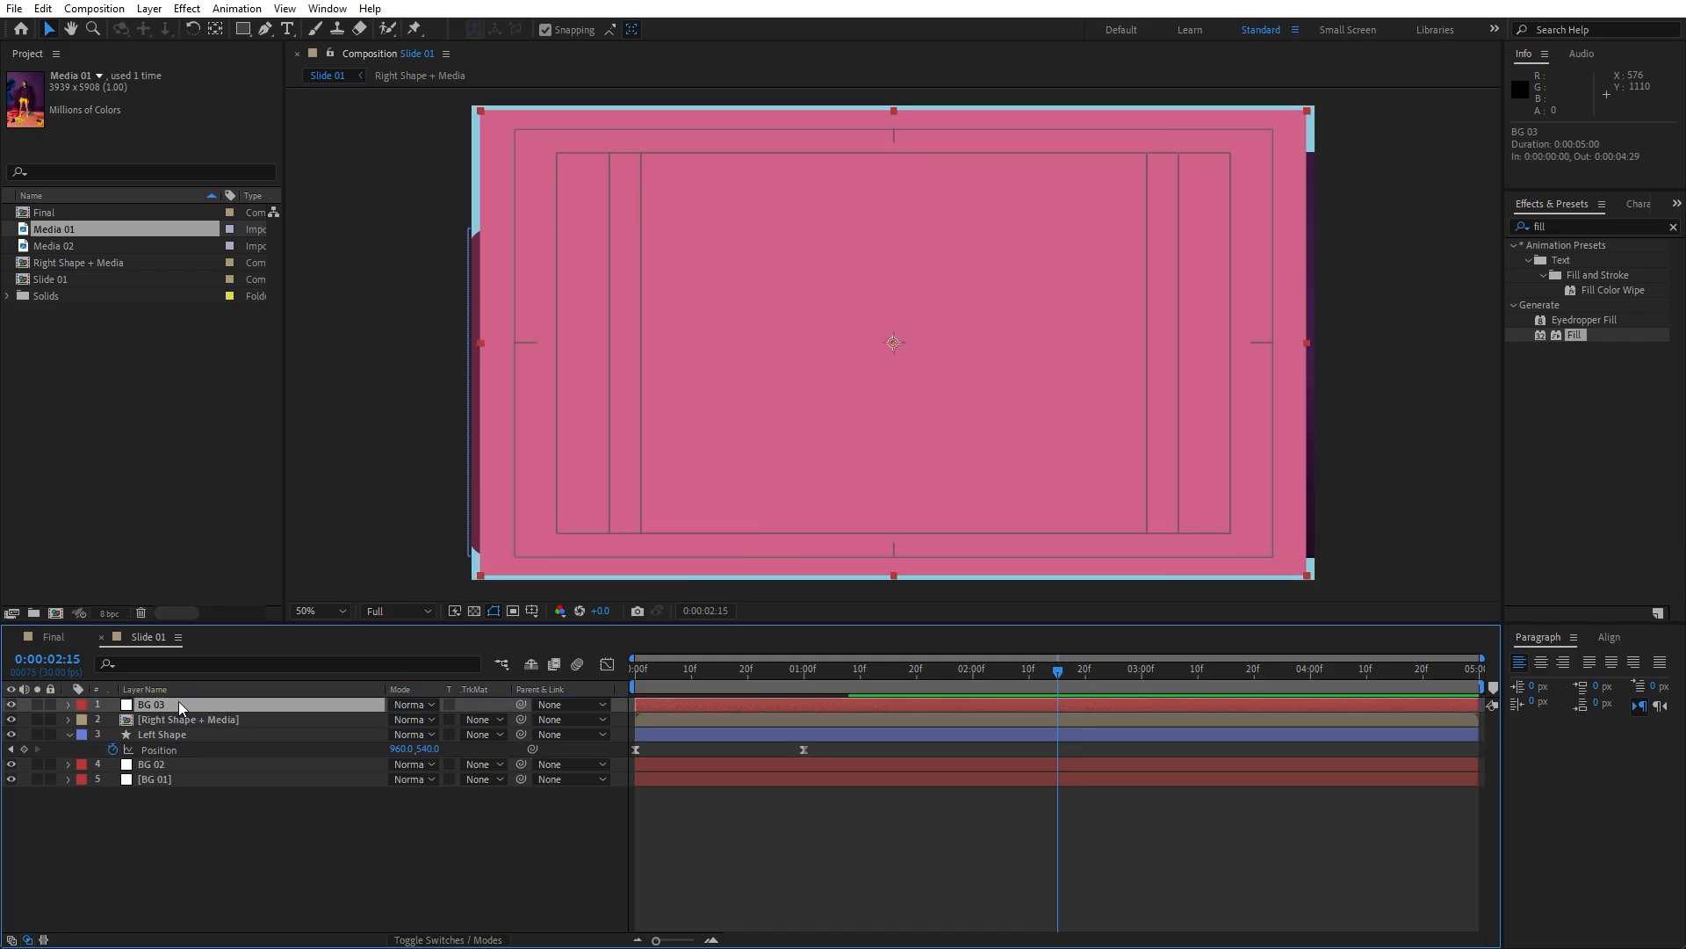
key("Return")
type("Matte")
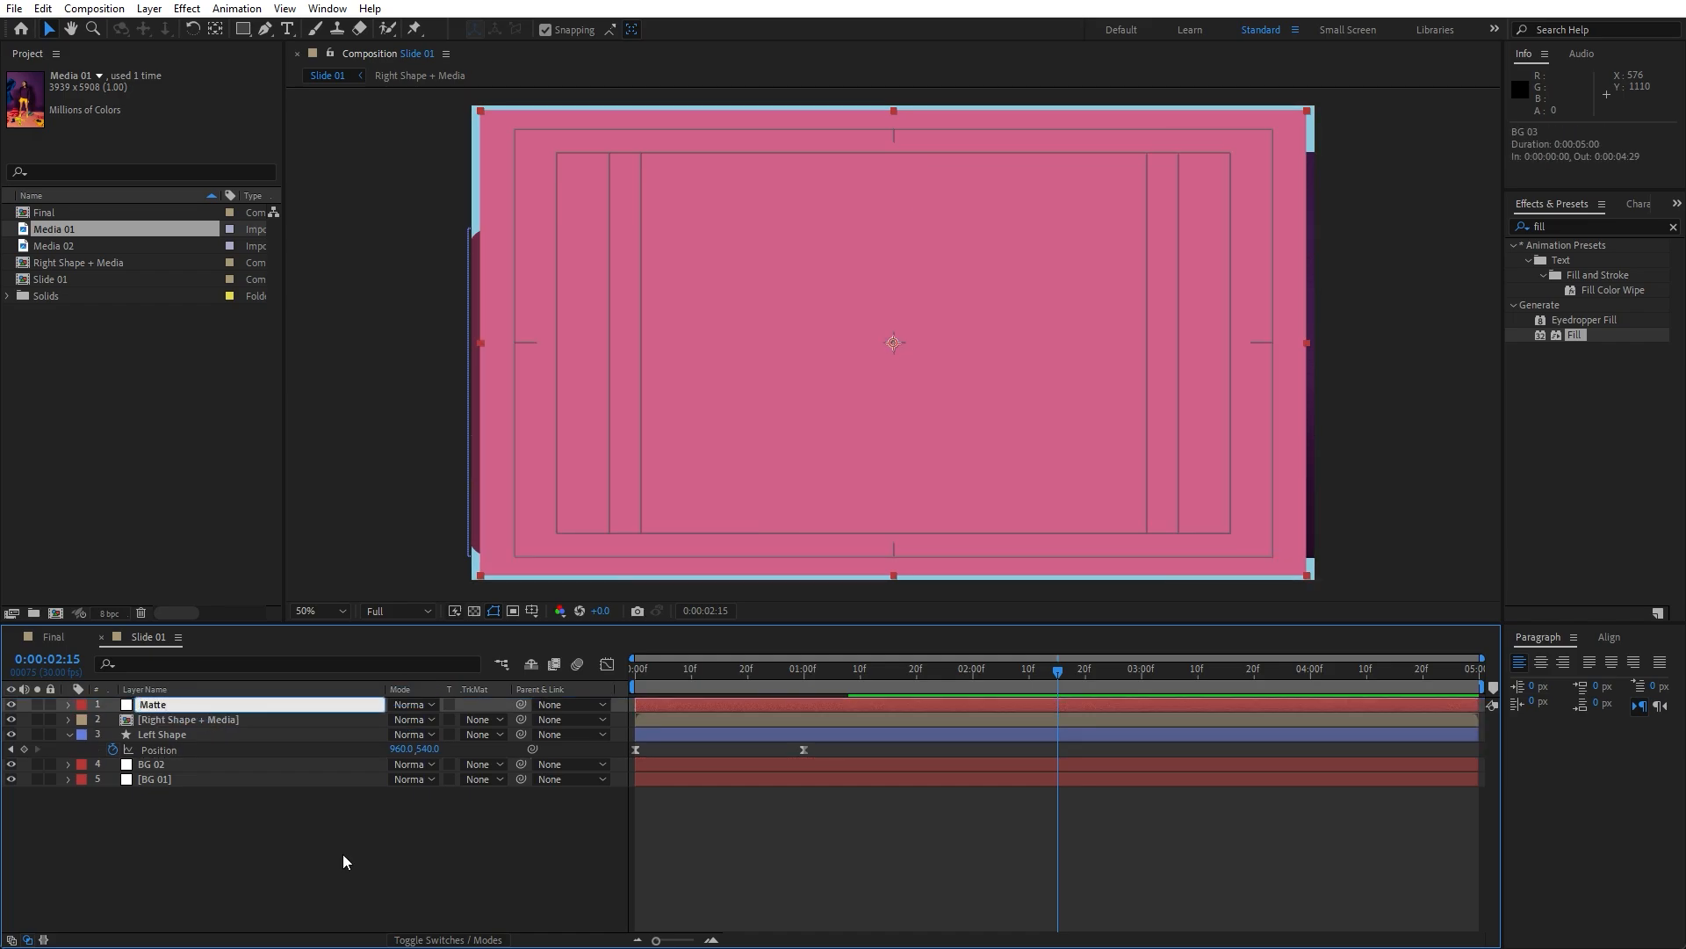
left_click(342, 853)
Step: Set the Right Shape + Media layer's track matte to Alpha Matte using the Matte layer, and preview the result
left_click(167, 718)
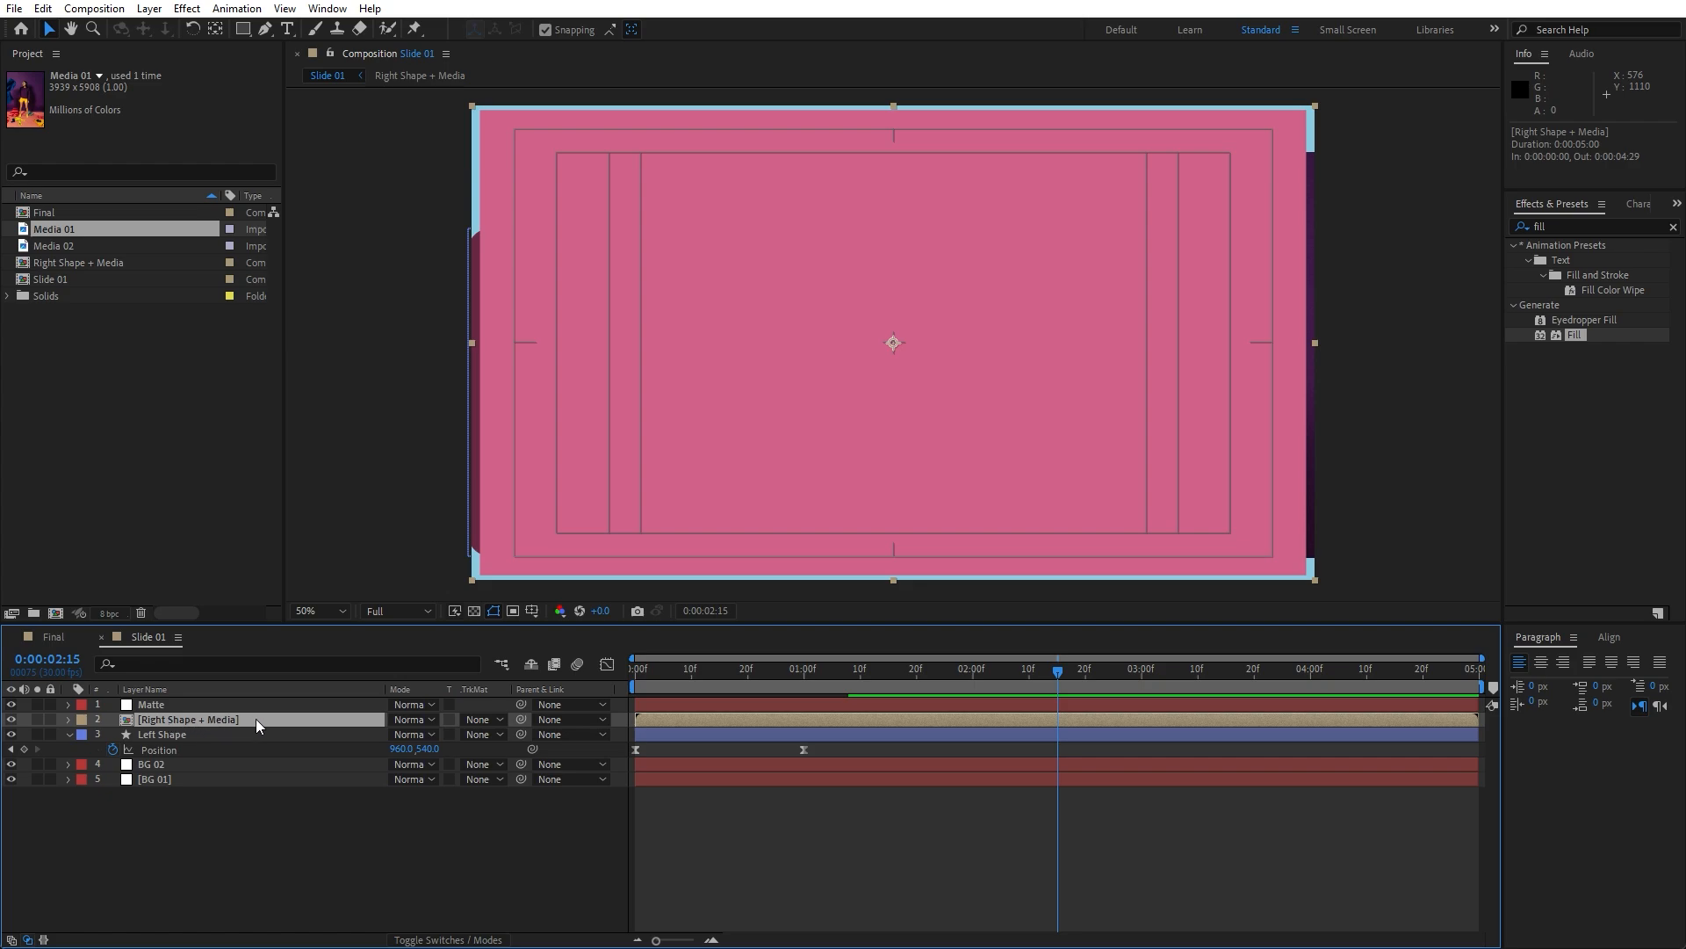
left_click(482, 726)
left_click(519, 762)
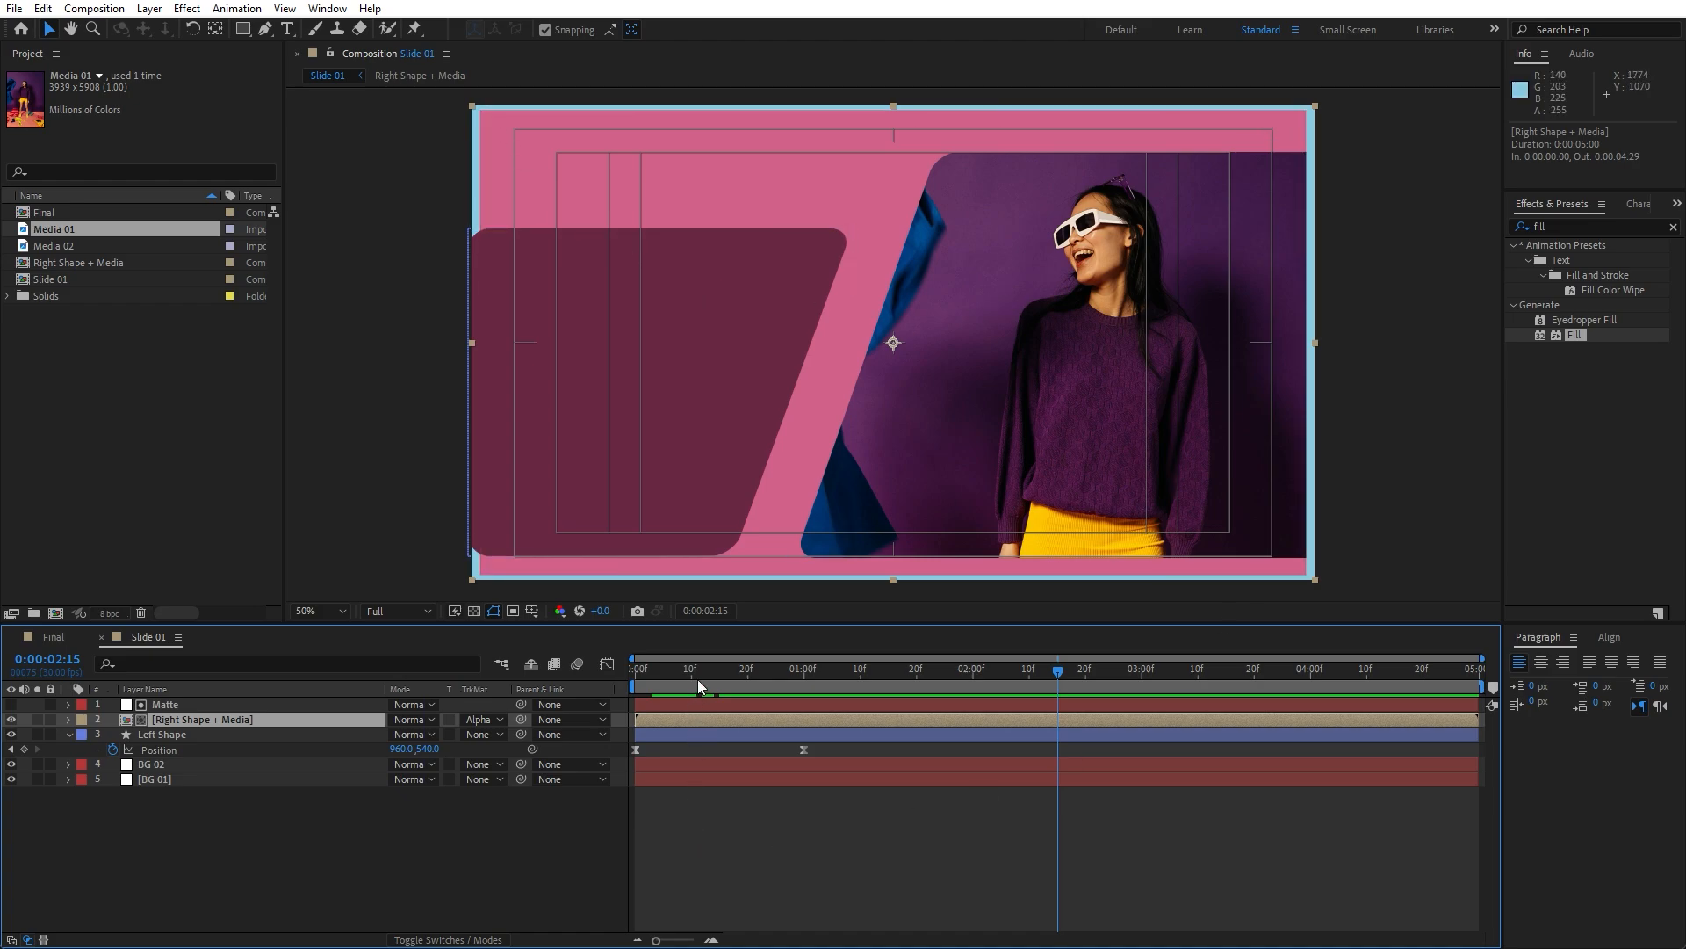
left_click_drag(697, 678, 743, 678)
key("space")
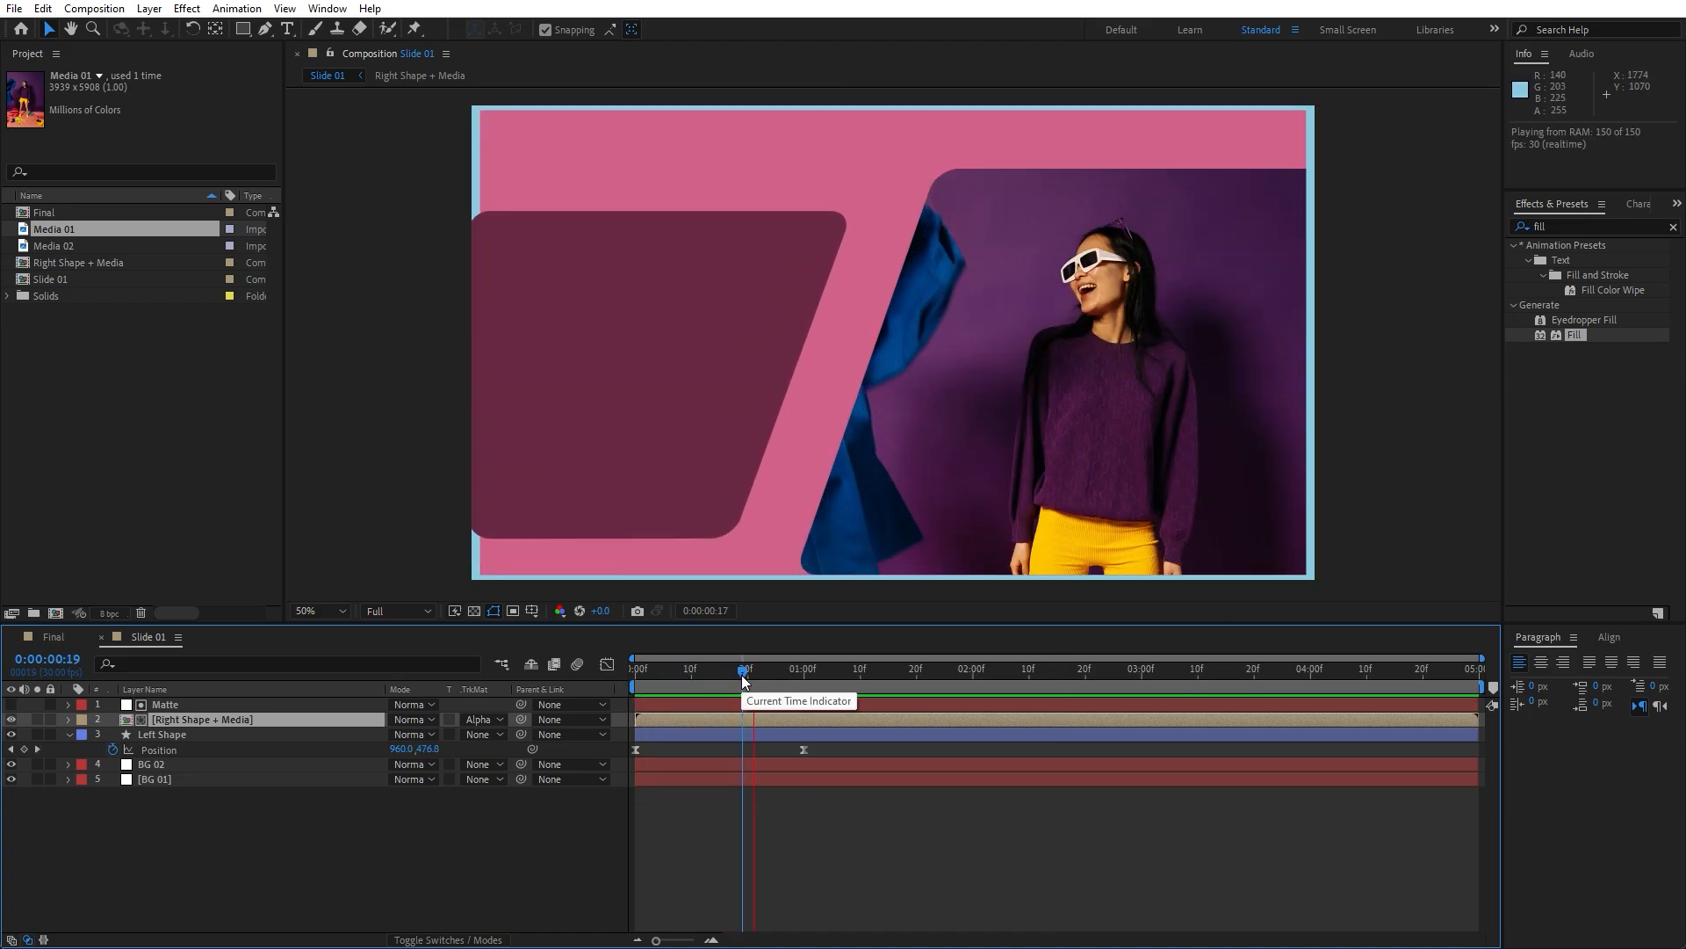
left_click_drag(821, 685, 856, 690)
Step: Add a text layer reading "Modern" on the dark left shape and show the character settings
key("ctrl+t")
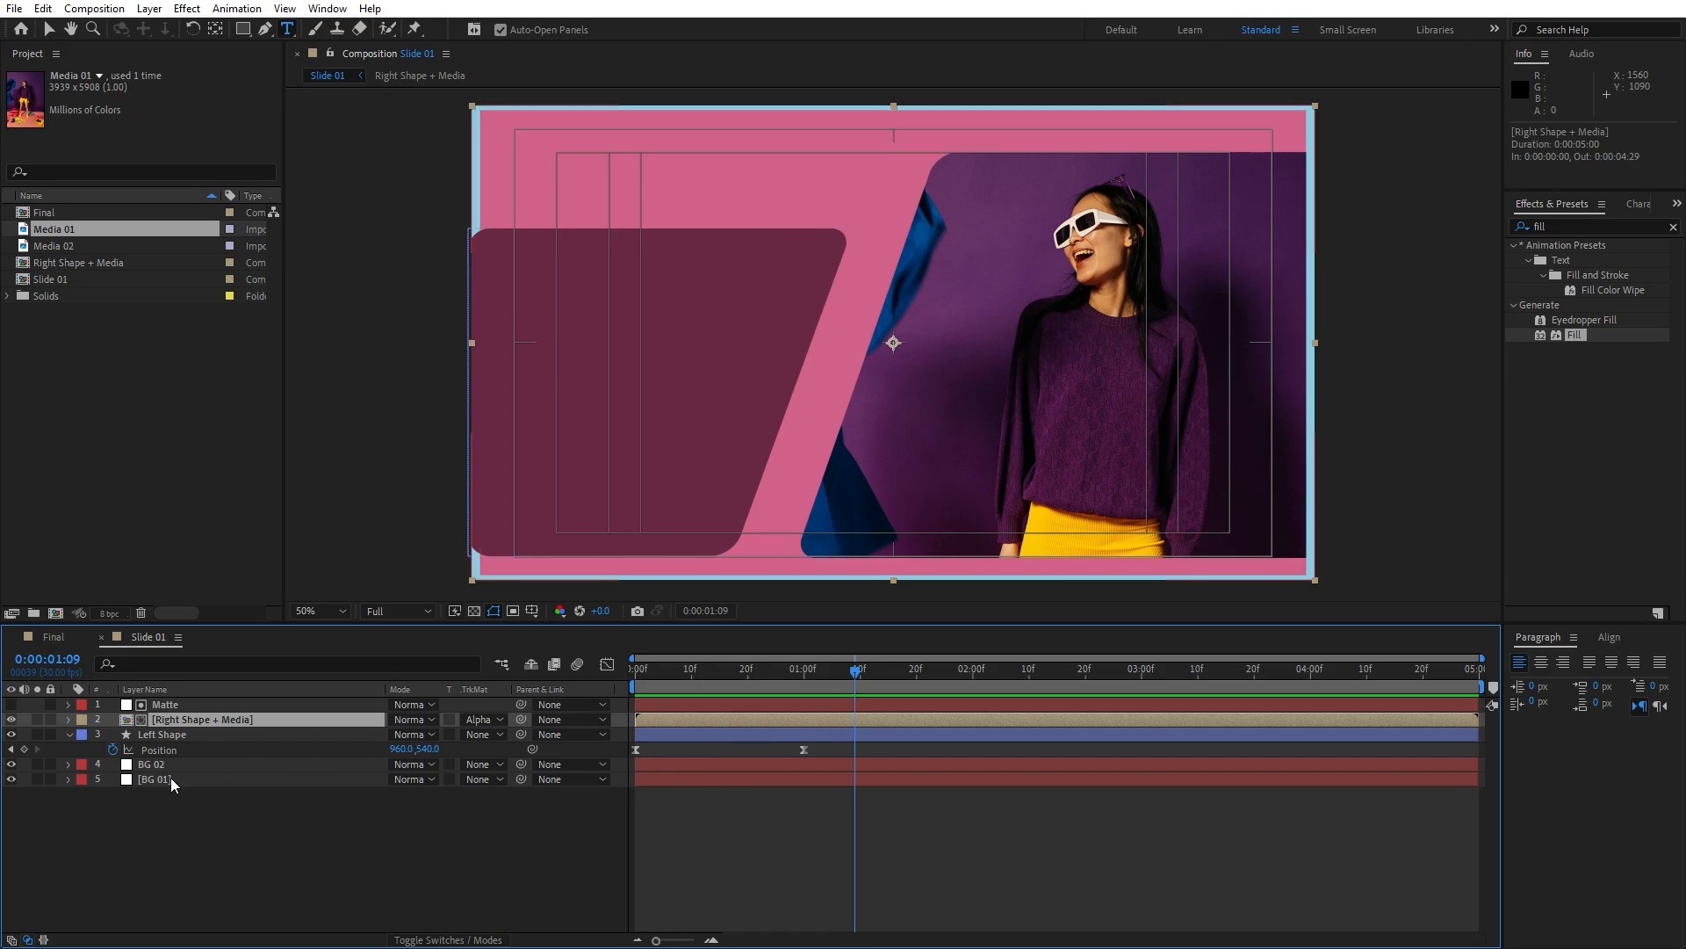
left_click(69, 735)
left_click(201, 835)
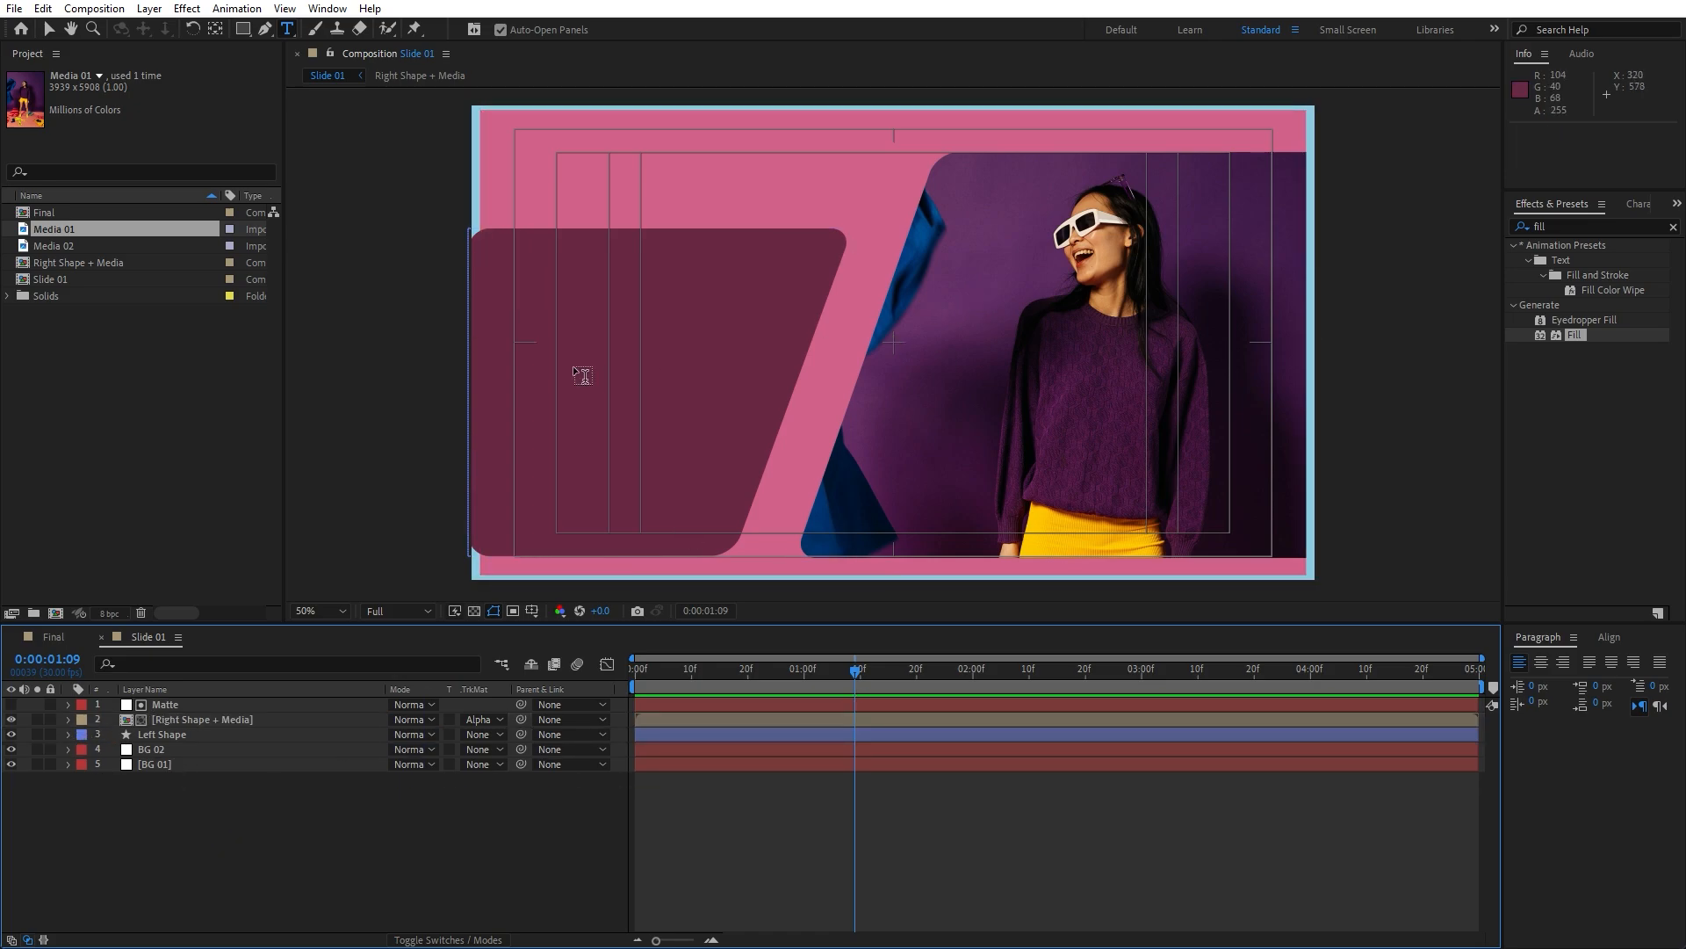
left_click(287, 30)
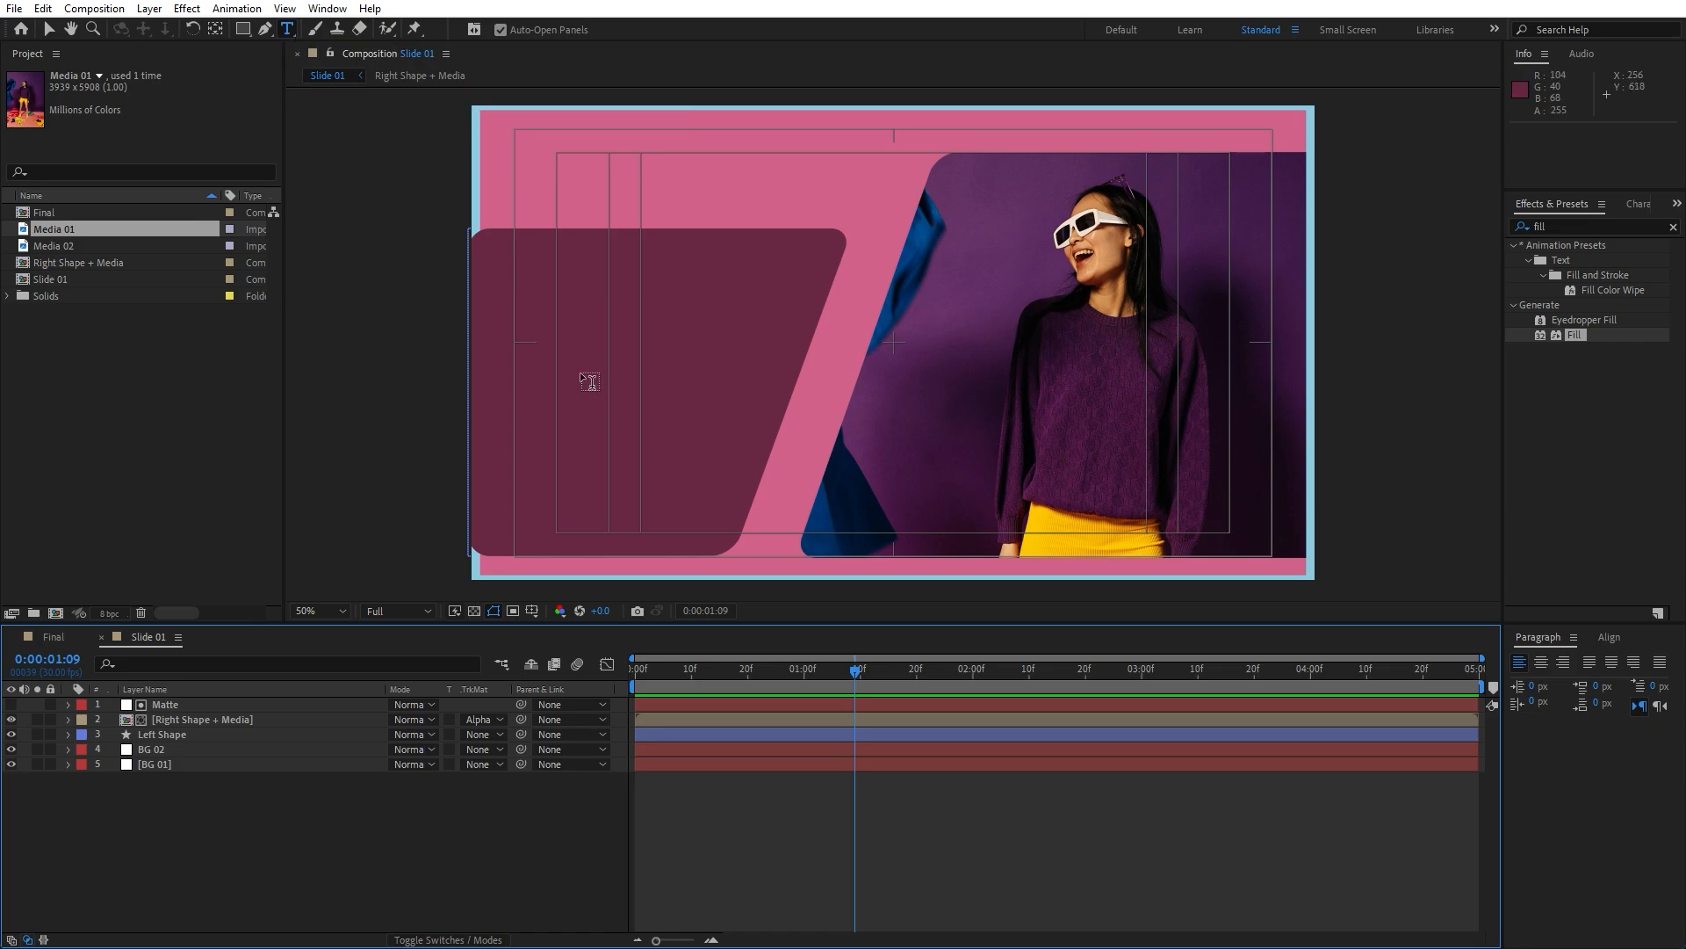
left_click(532, 332)
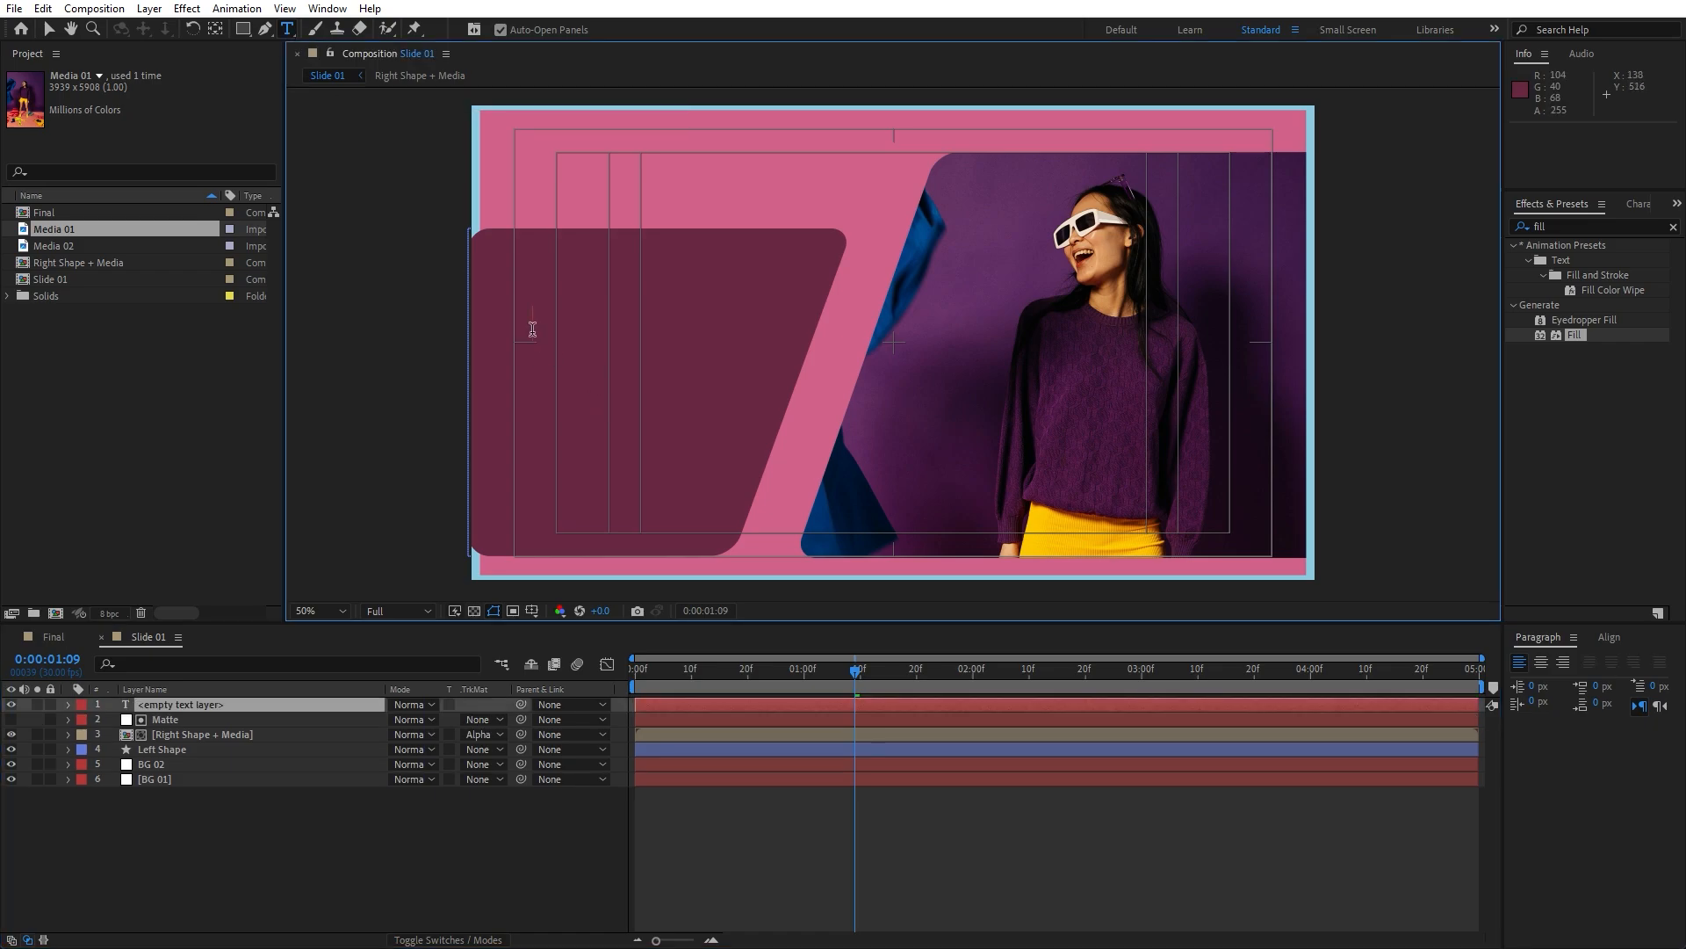
left_click(1640, 204)
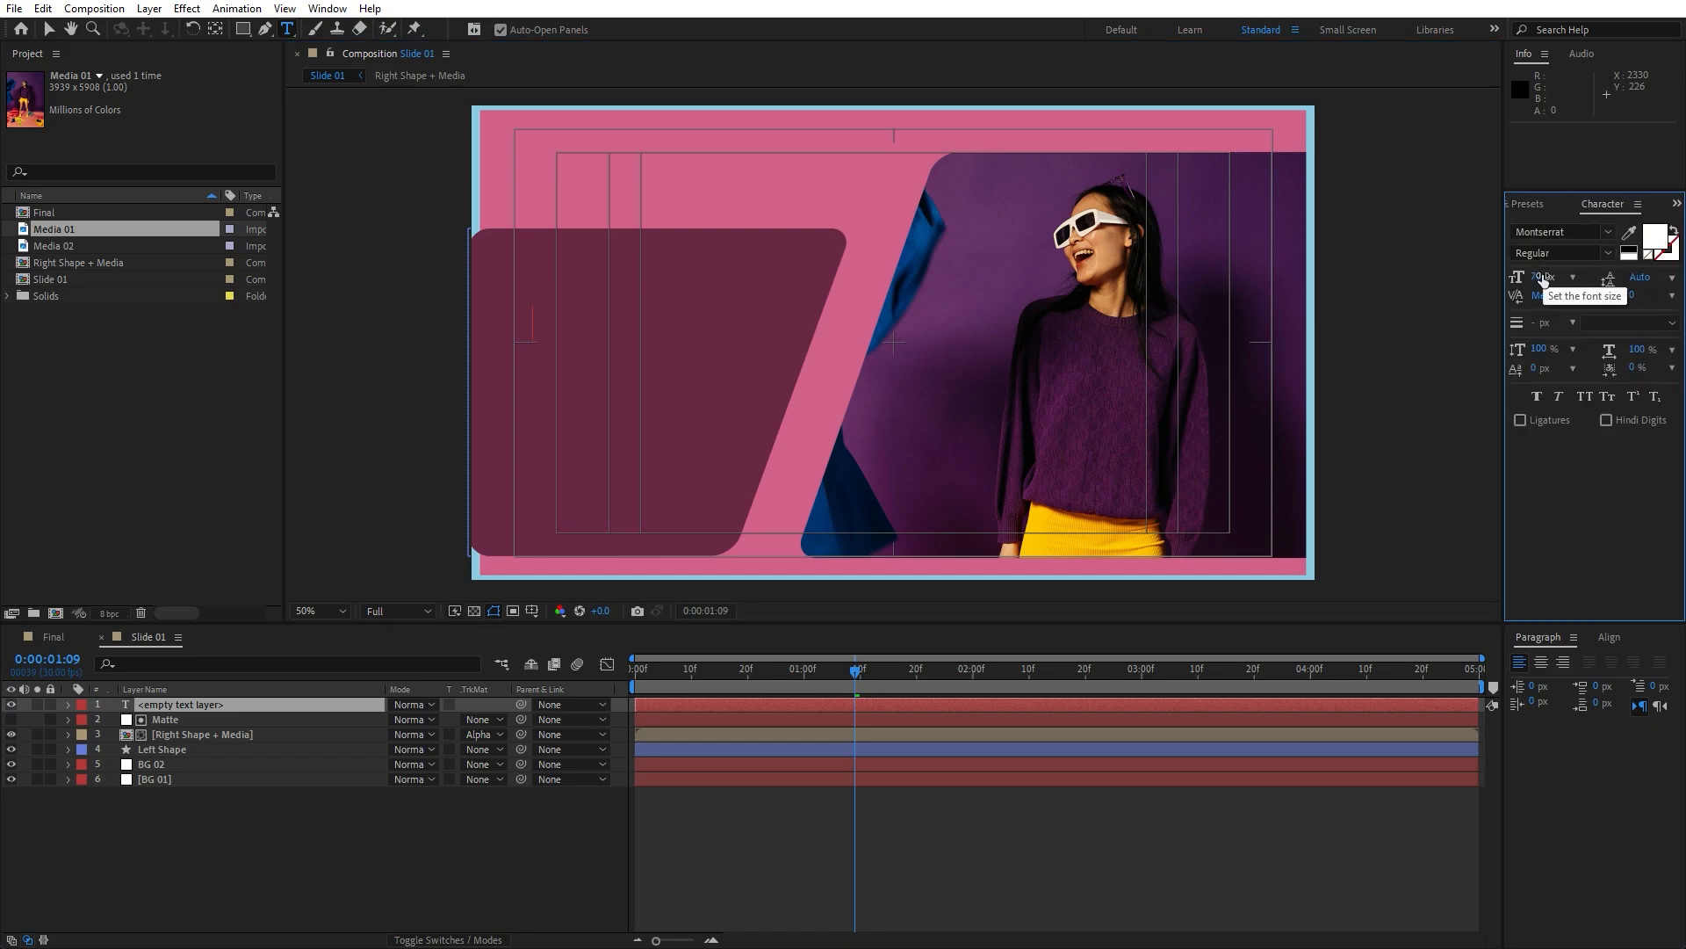
left_click(230, 705)
double_click(239, 703)
type("Modern")
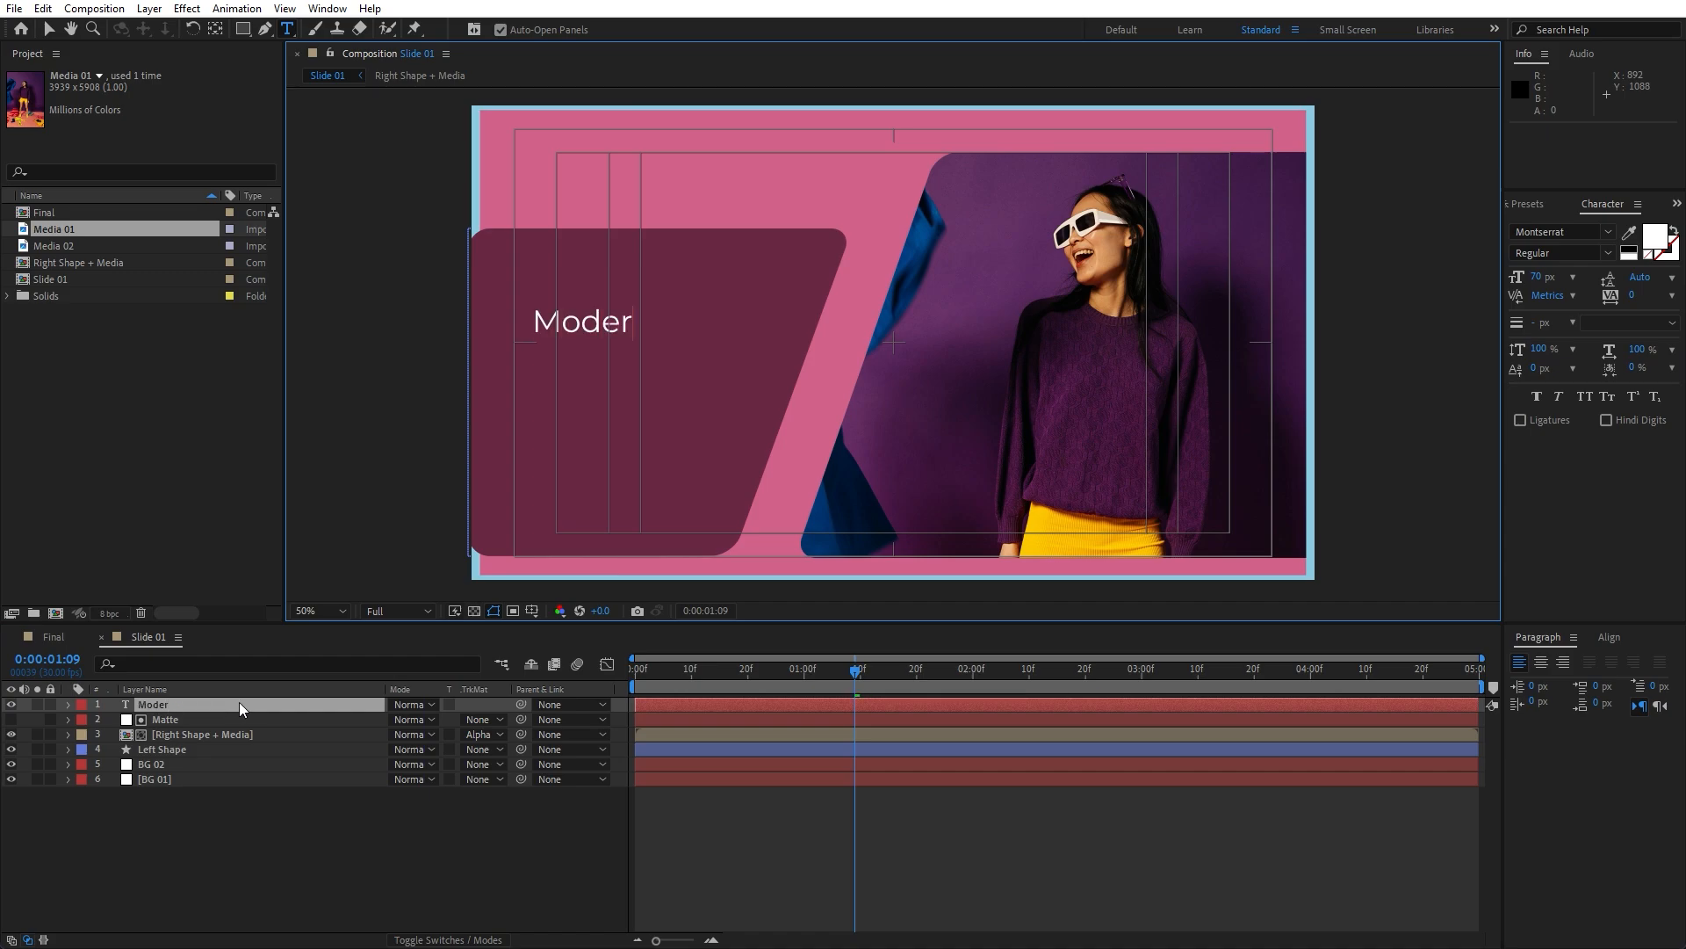
Step: Nudge the Modern text layer left to Position 100, 516
left_click(181, 705)
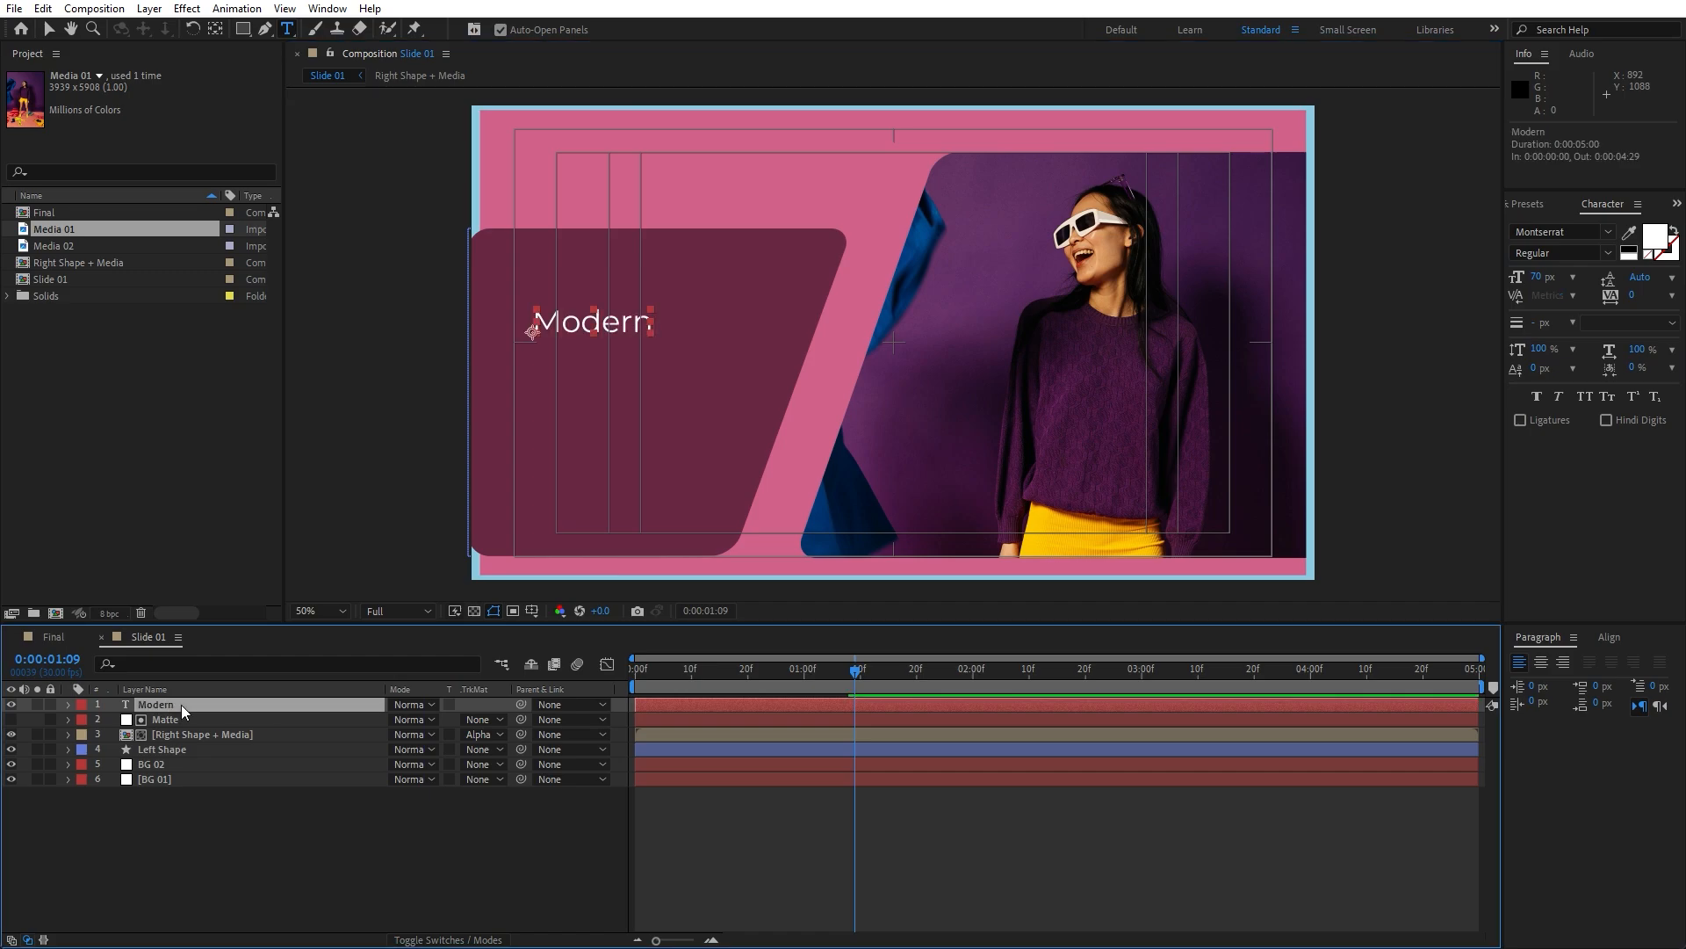
key("shift+Left")
key("shift+Left")
key("Right")
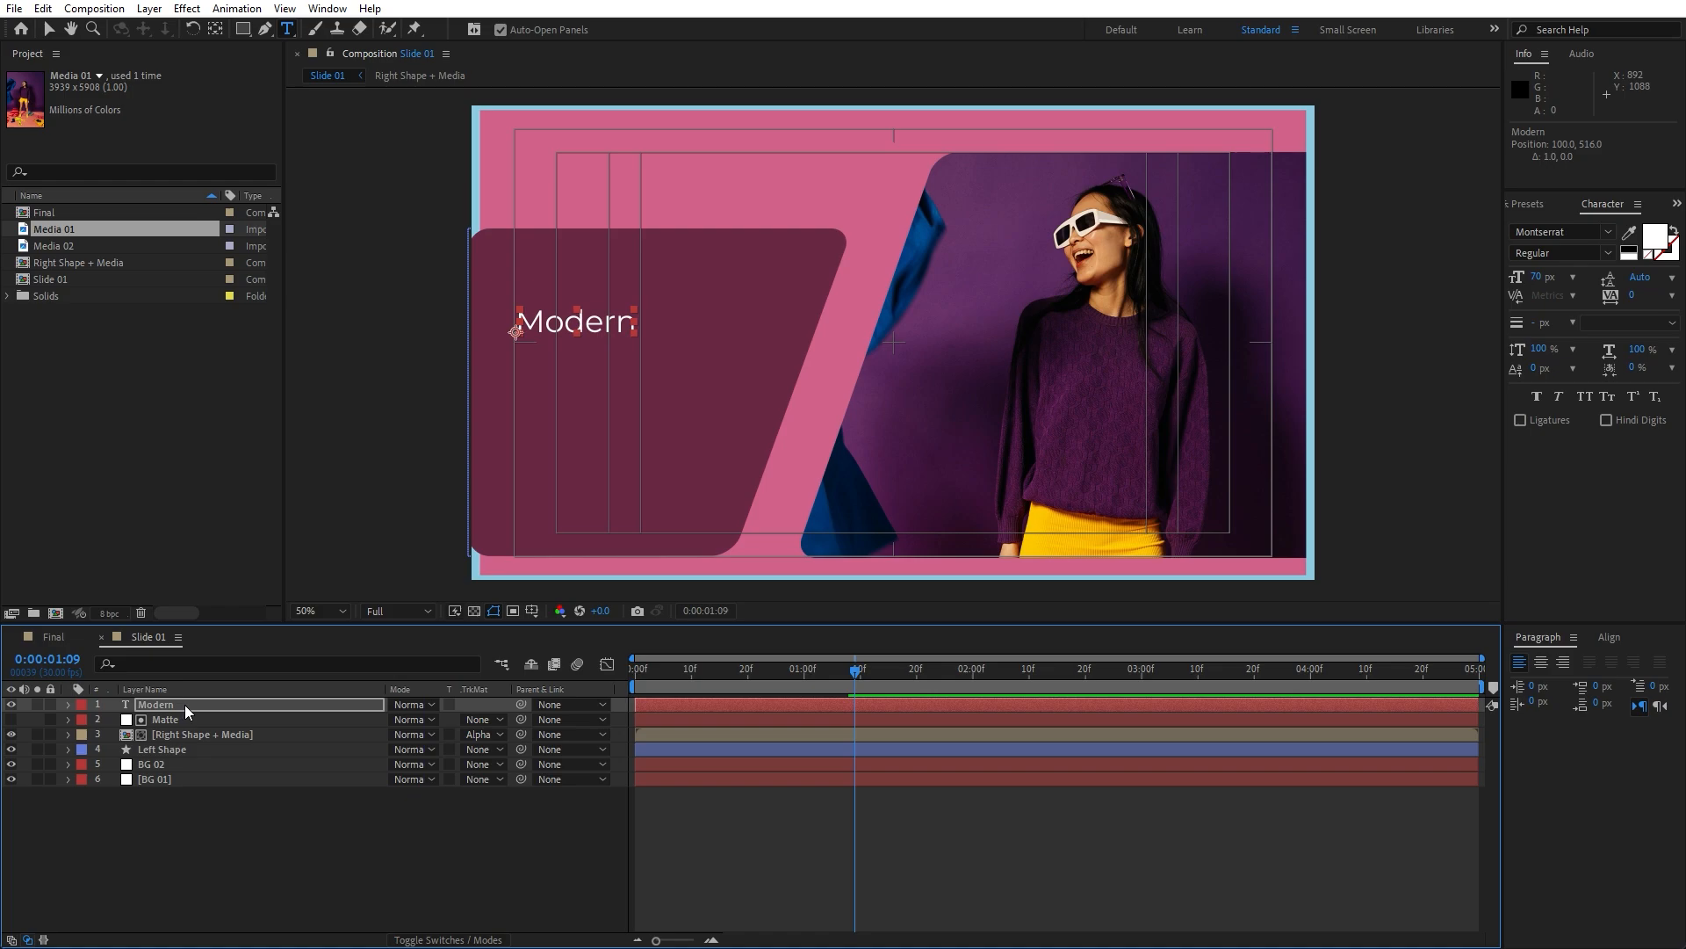
left_click(239, 841)
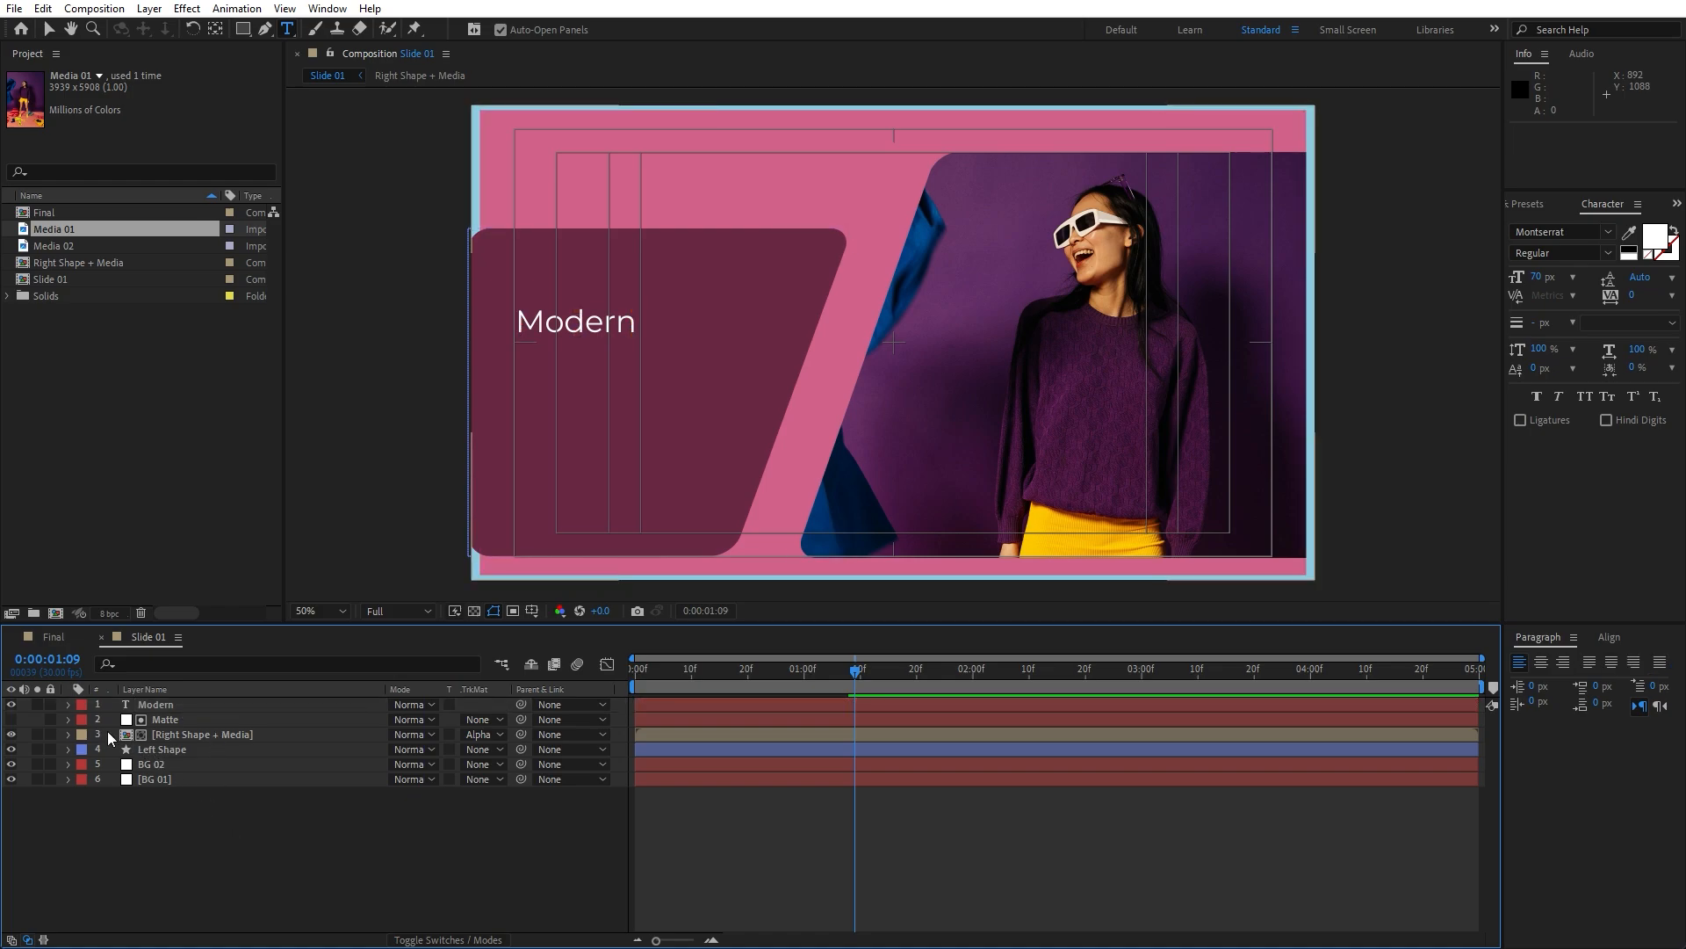
Step: Add a text animator with Position and Opacity properties to the Modern layer
left_click(68, 706)
left_click(500, 720)
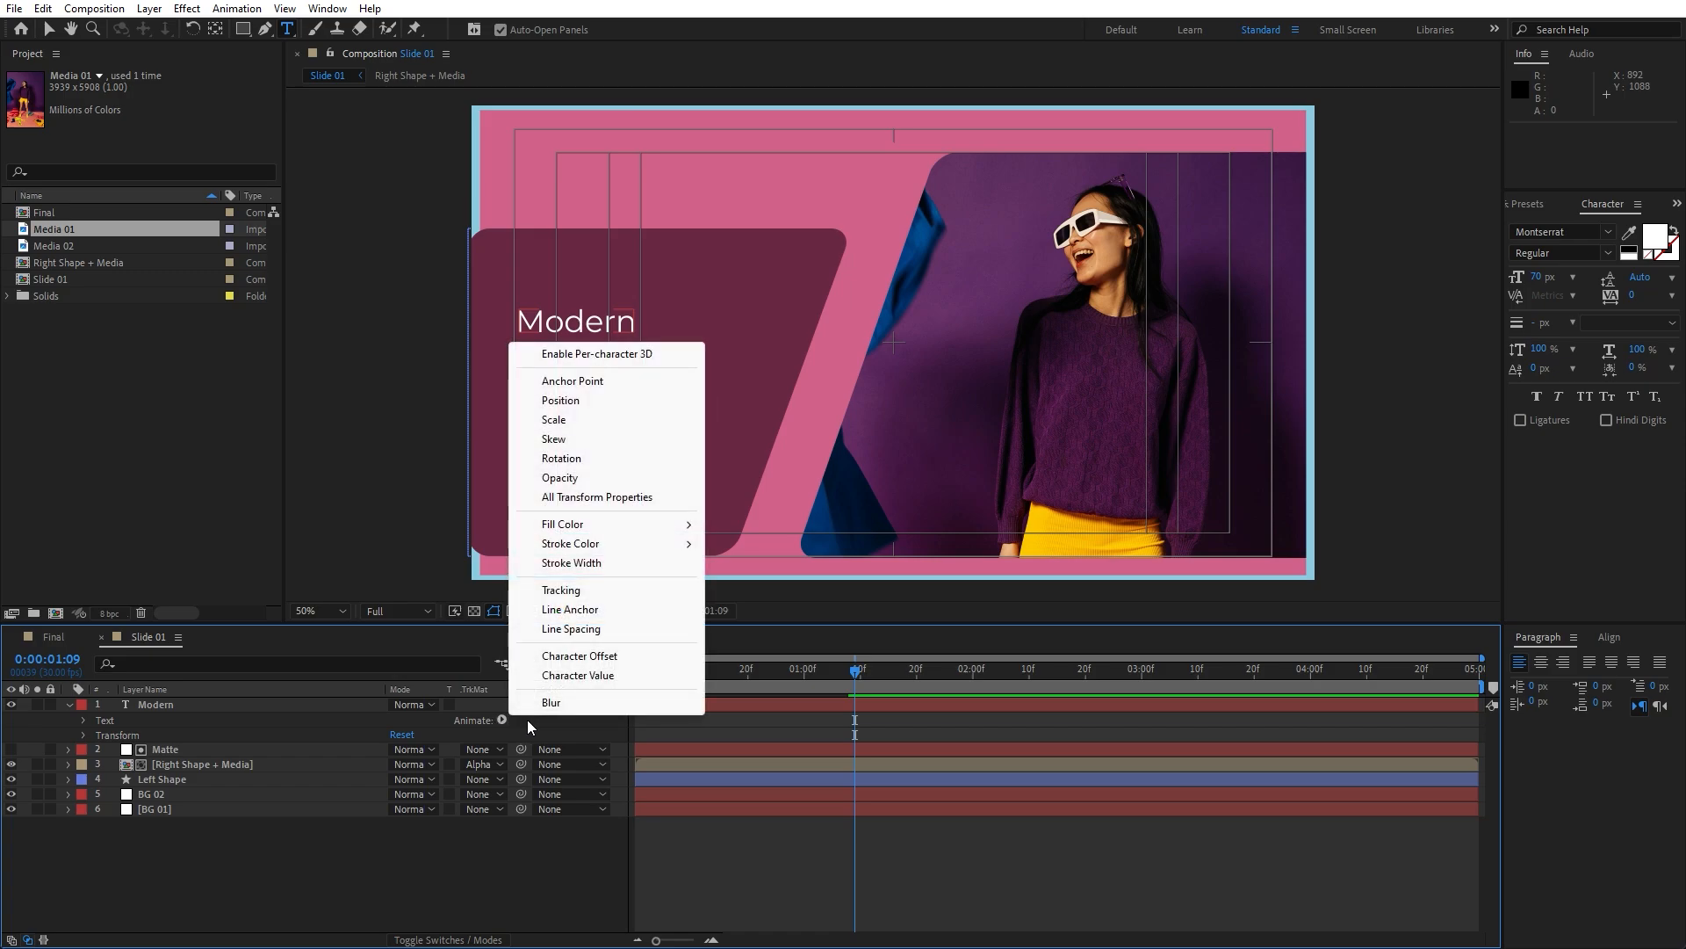
left_click(580, 400)
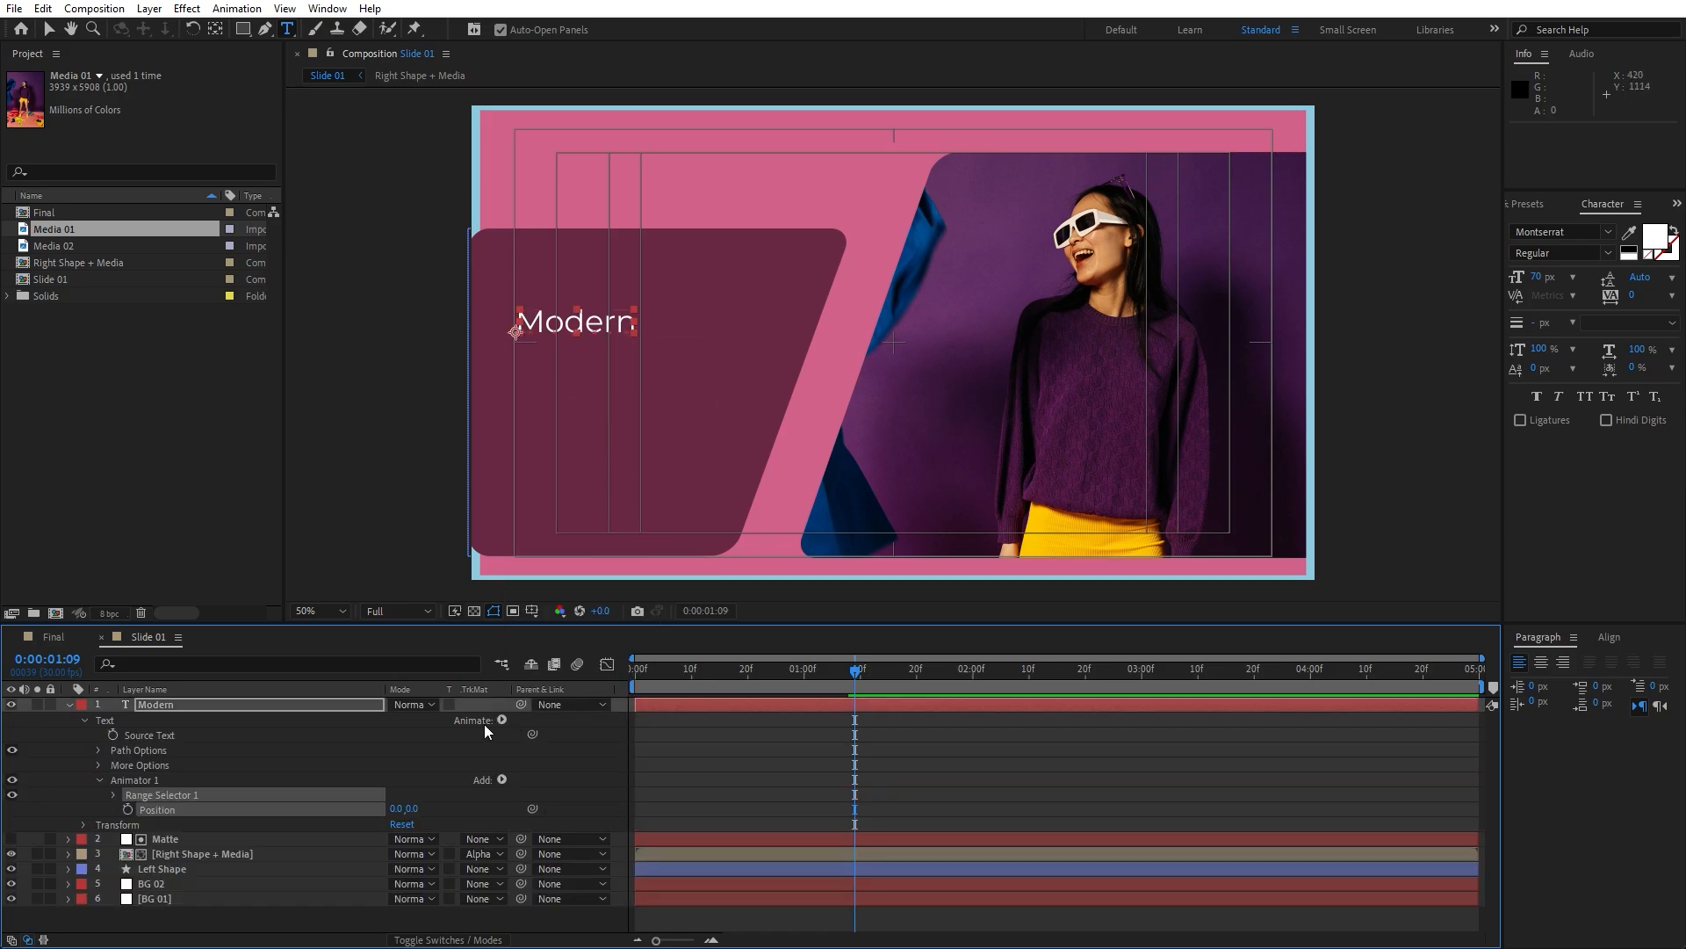
left_click(500, 779)
mouse_move(551, 785)
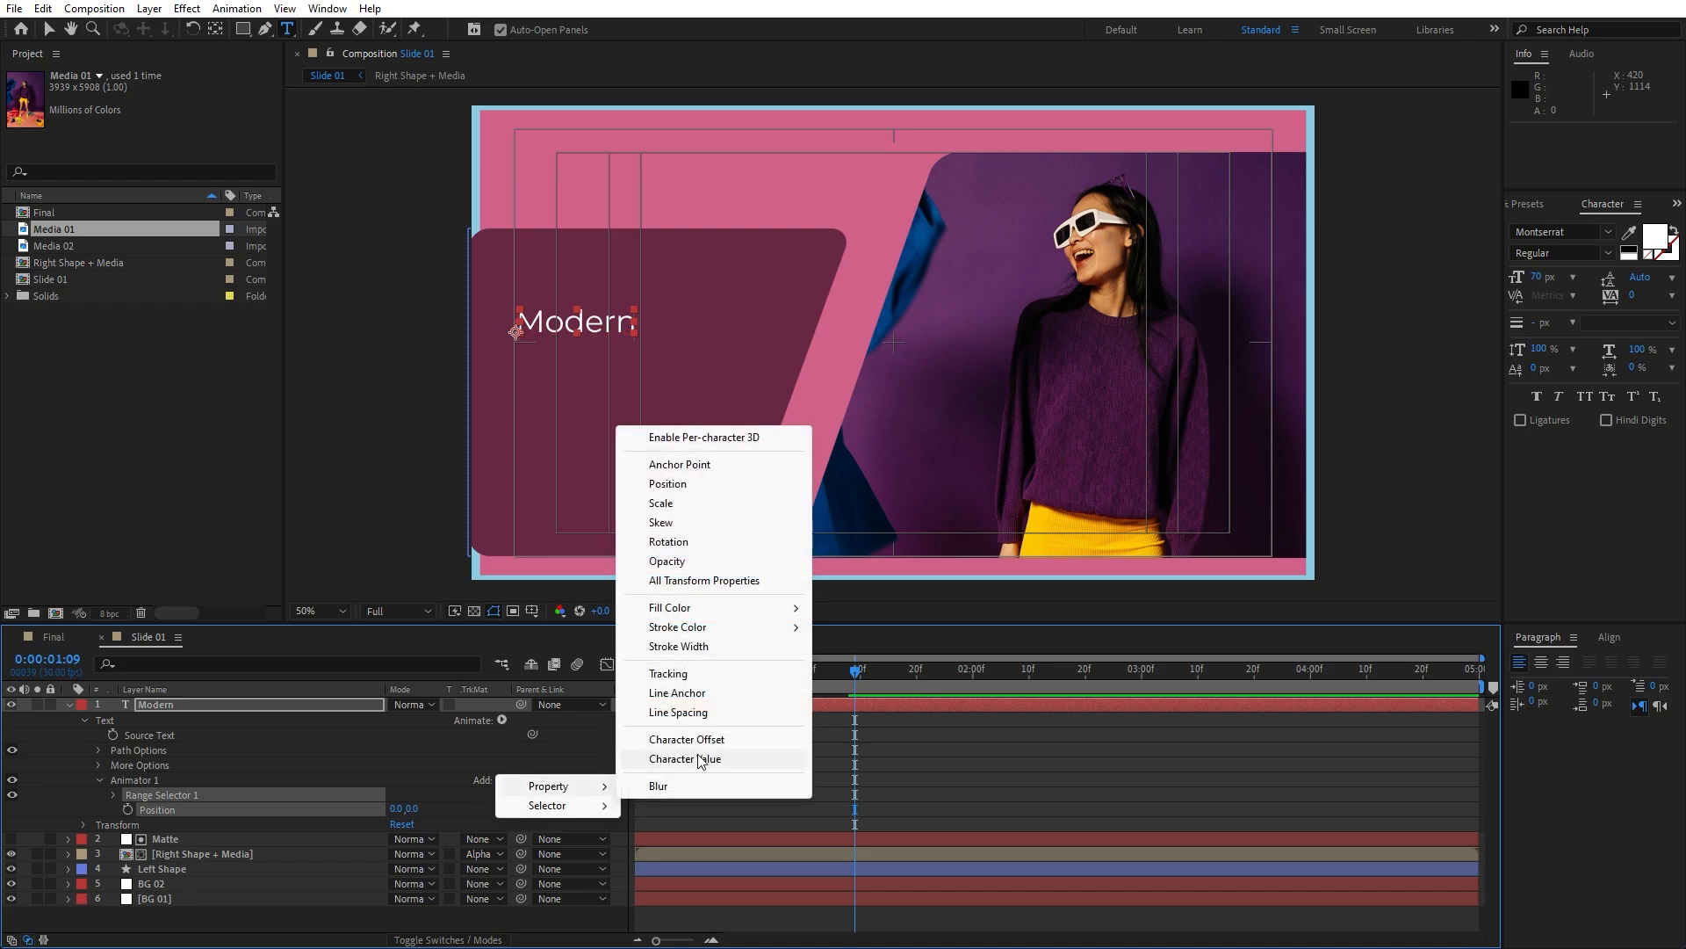
left_click(693, 562)
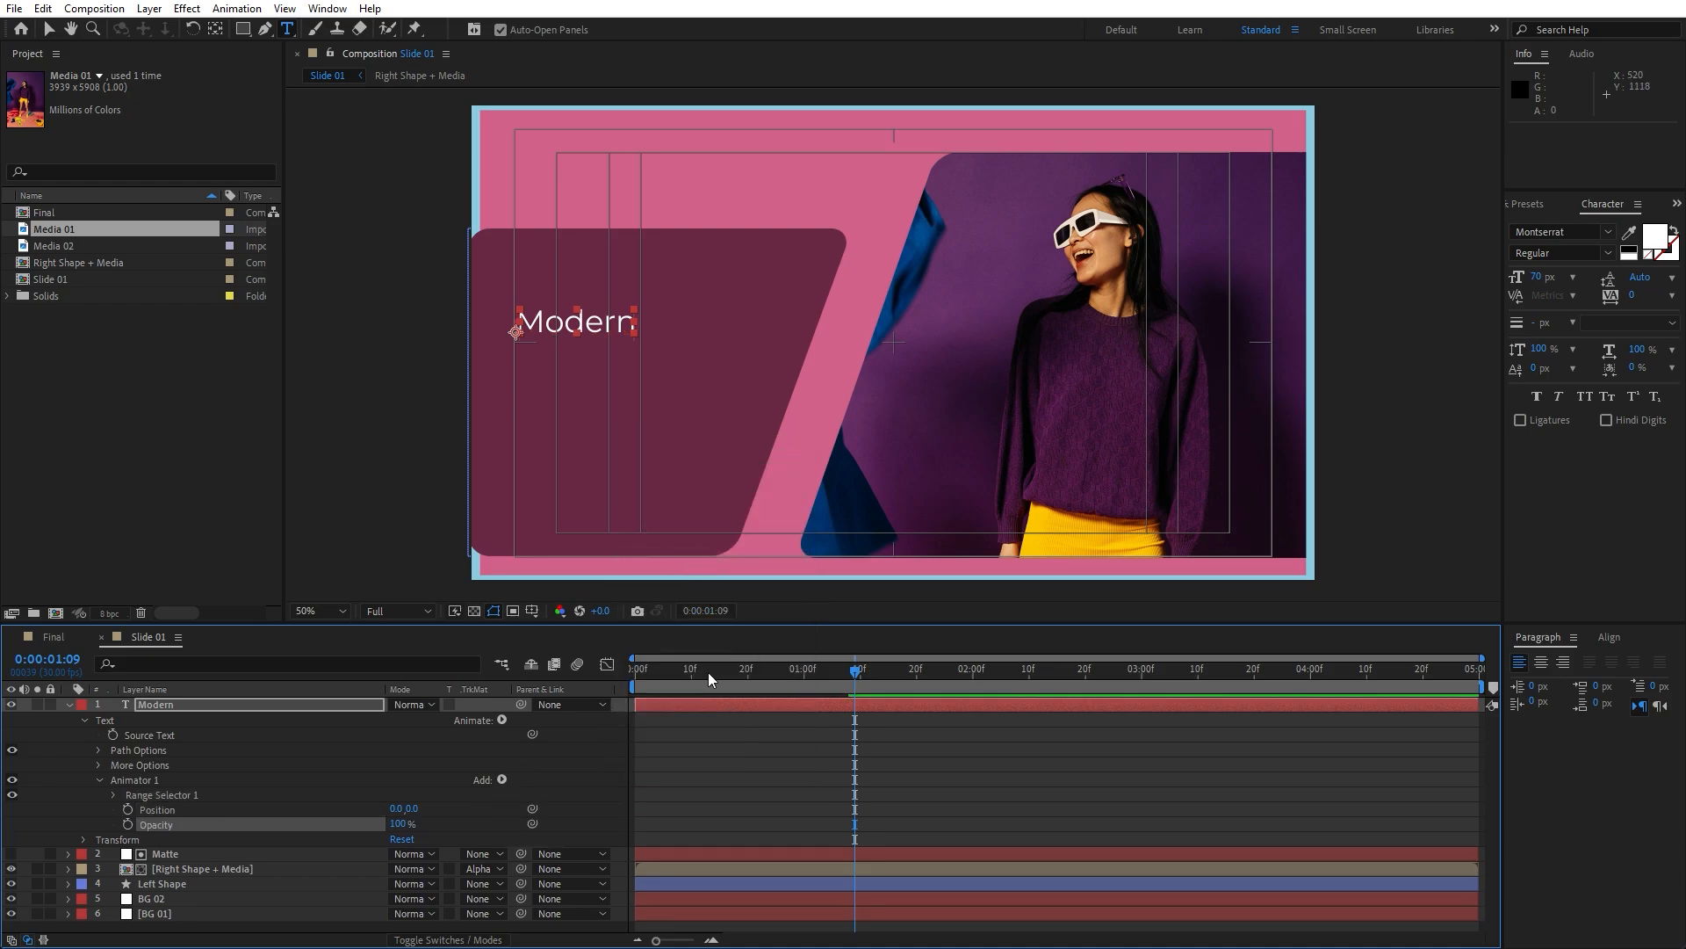
Step: Set the Modern text animator's Position to 100, 0
left_click_drag(393, 808, 401, 808)
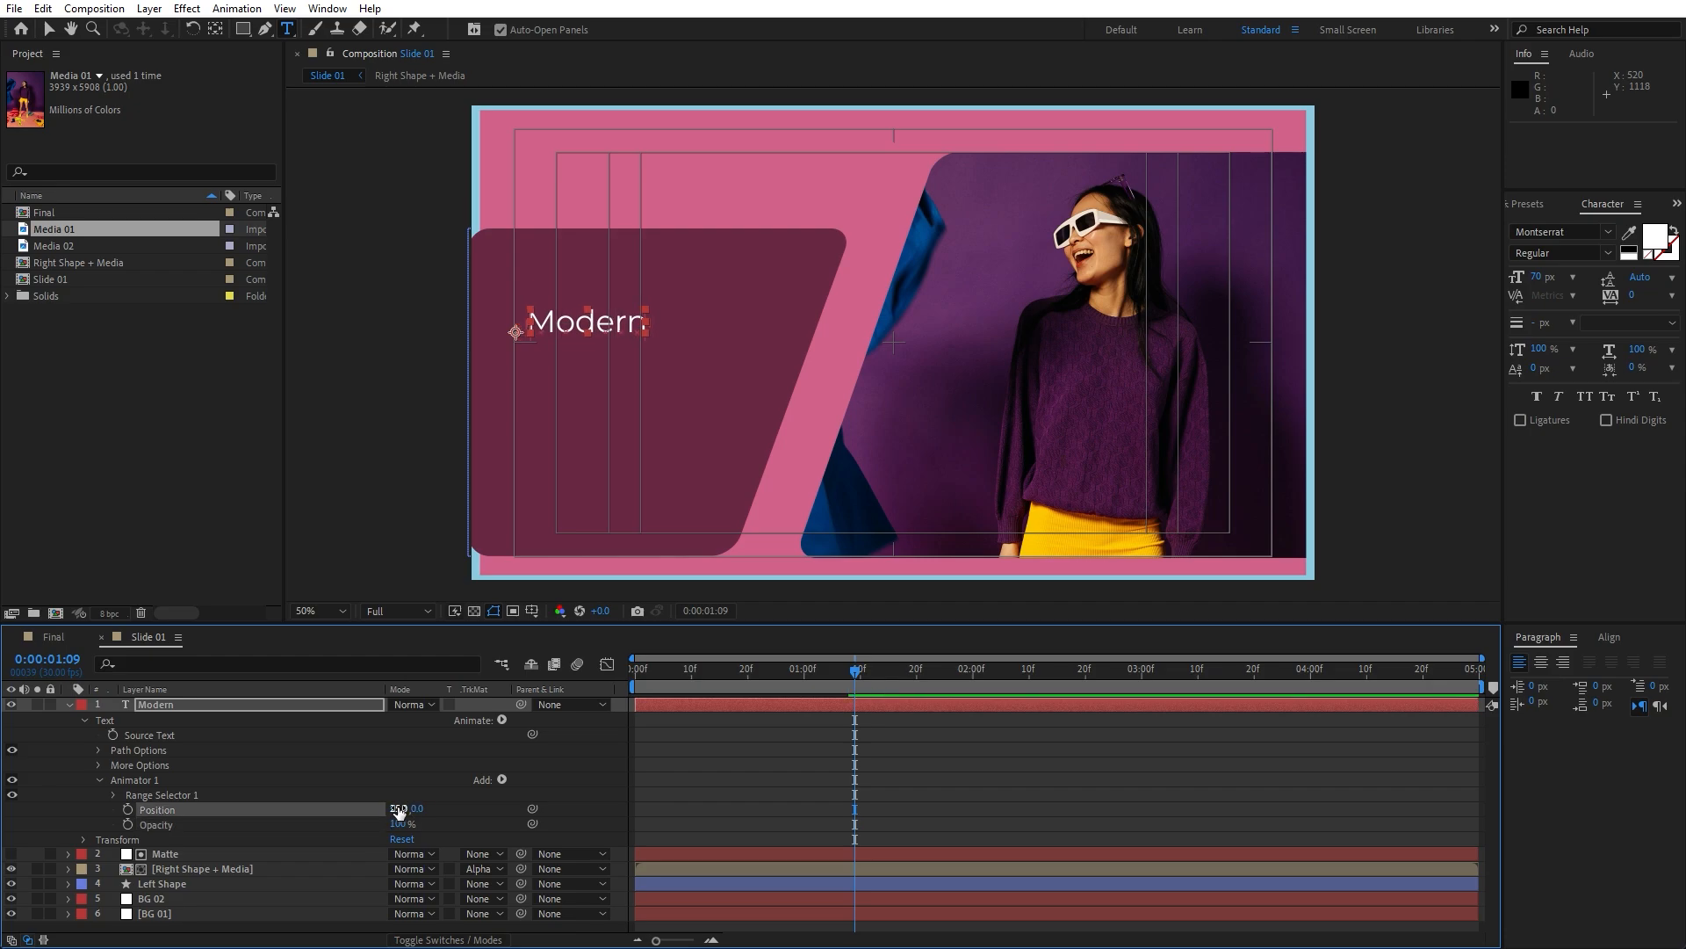
left_click(397, 808)
left_click(358, 794)
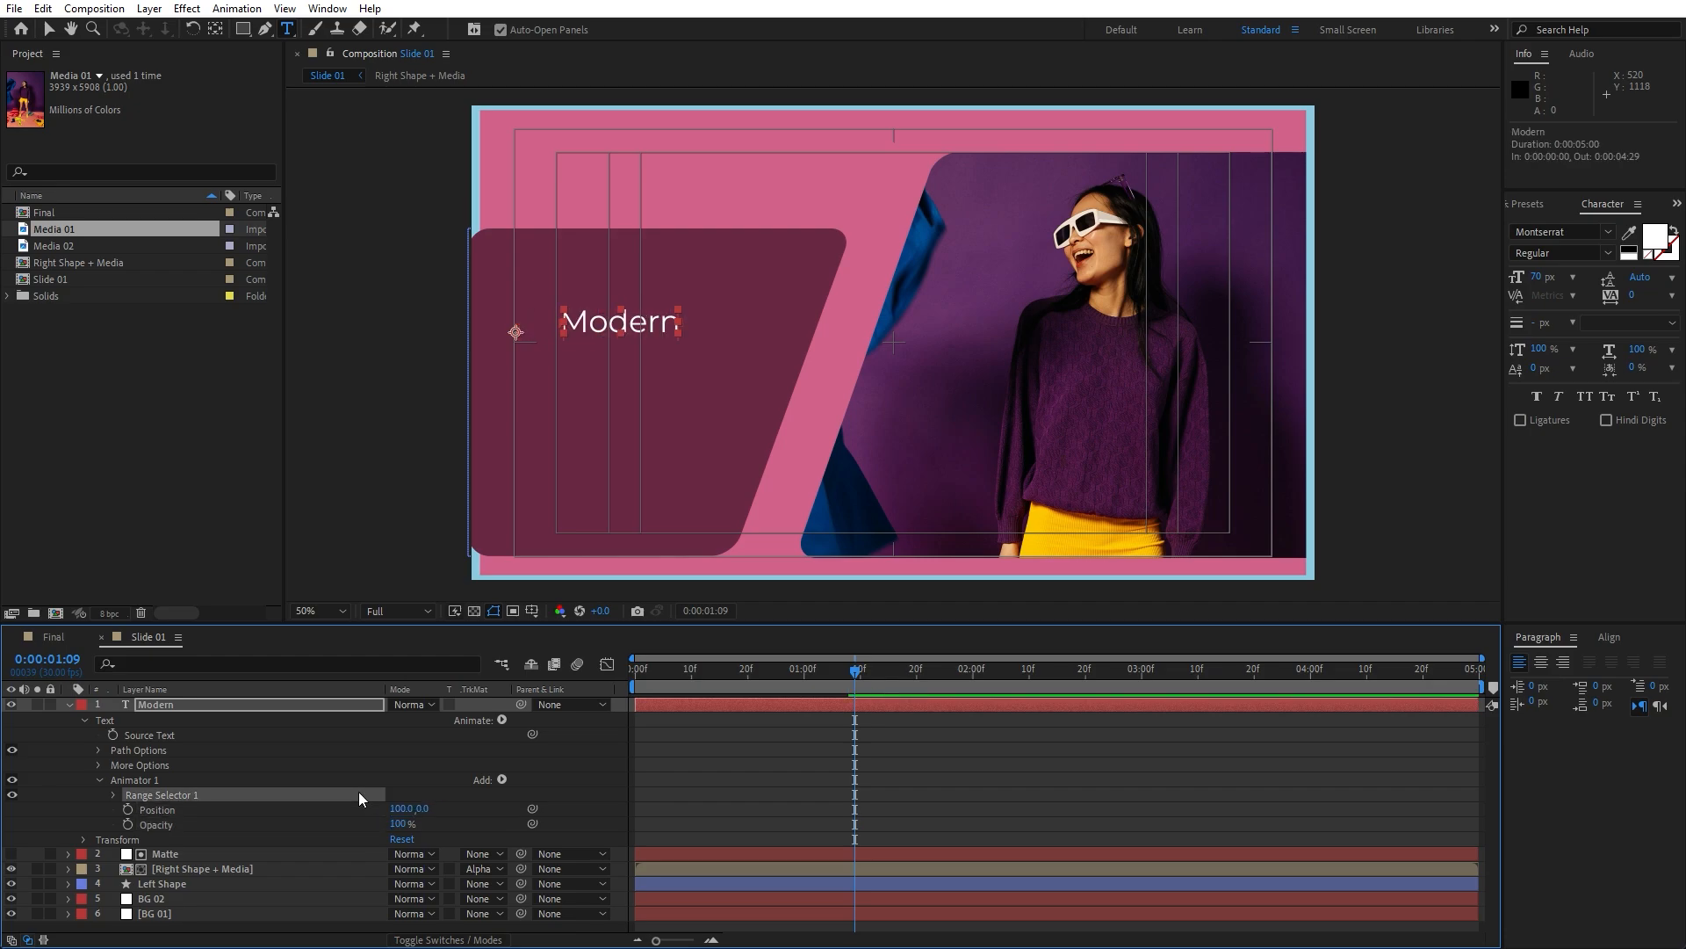
Step: Set the Modern animator's Opacity to 0% and its range selector's Offset to -100% at the composition start
left_click_drag(404, 826, 311, 824)
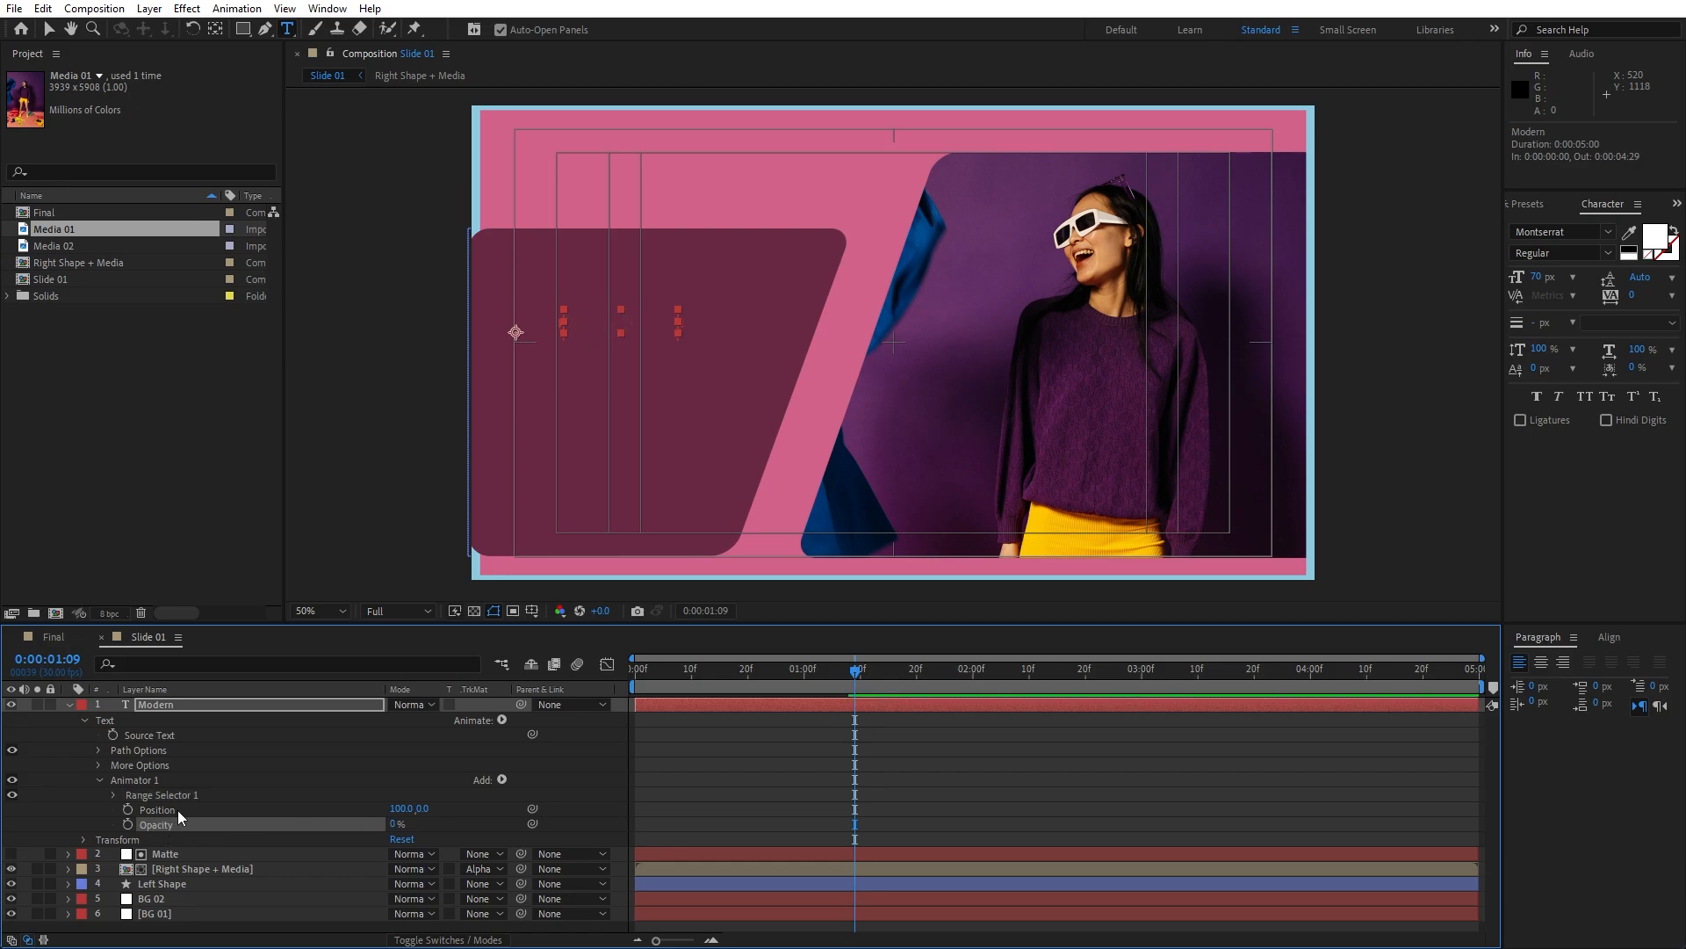
left_click(114, 794)
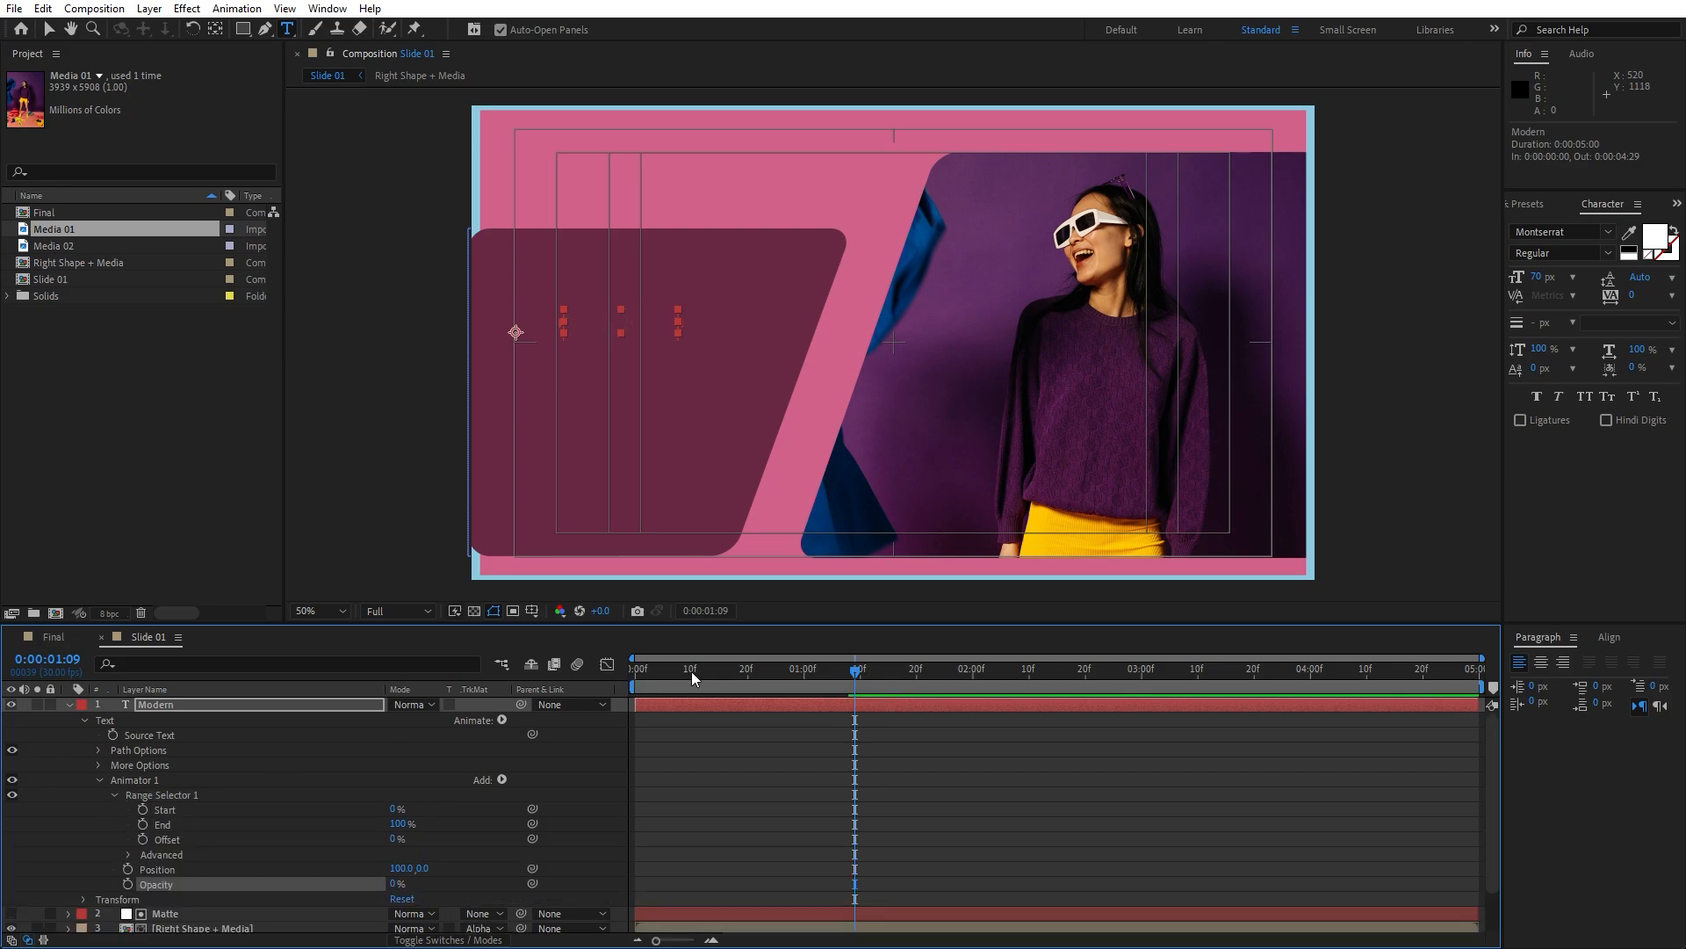
key("Home")
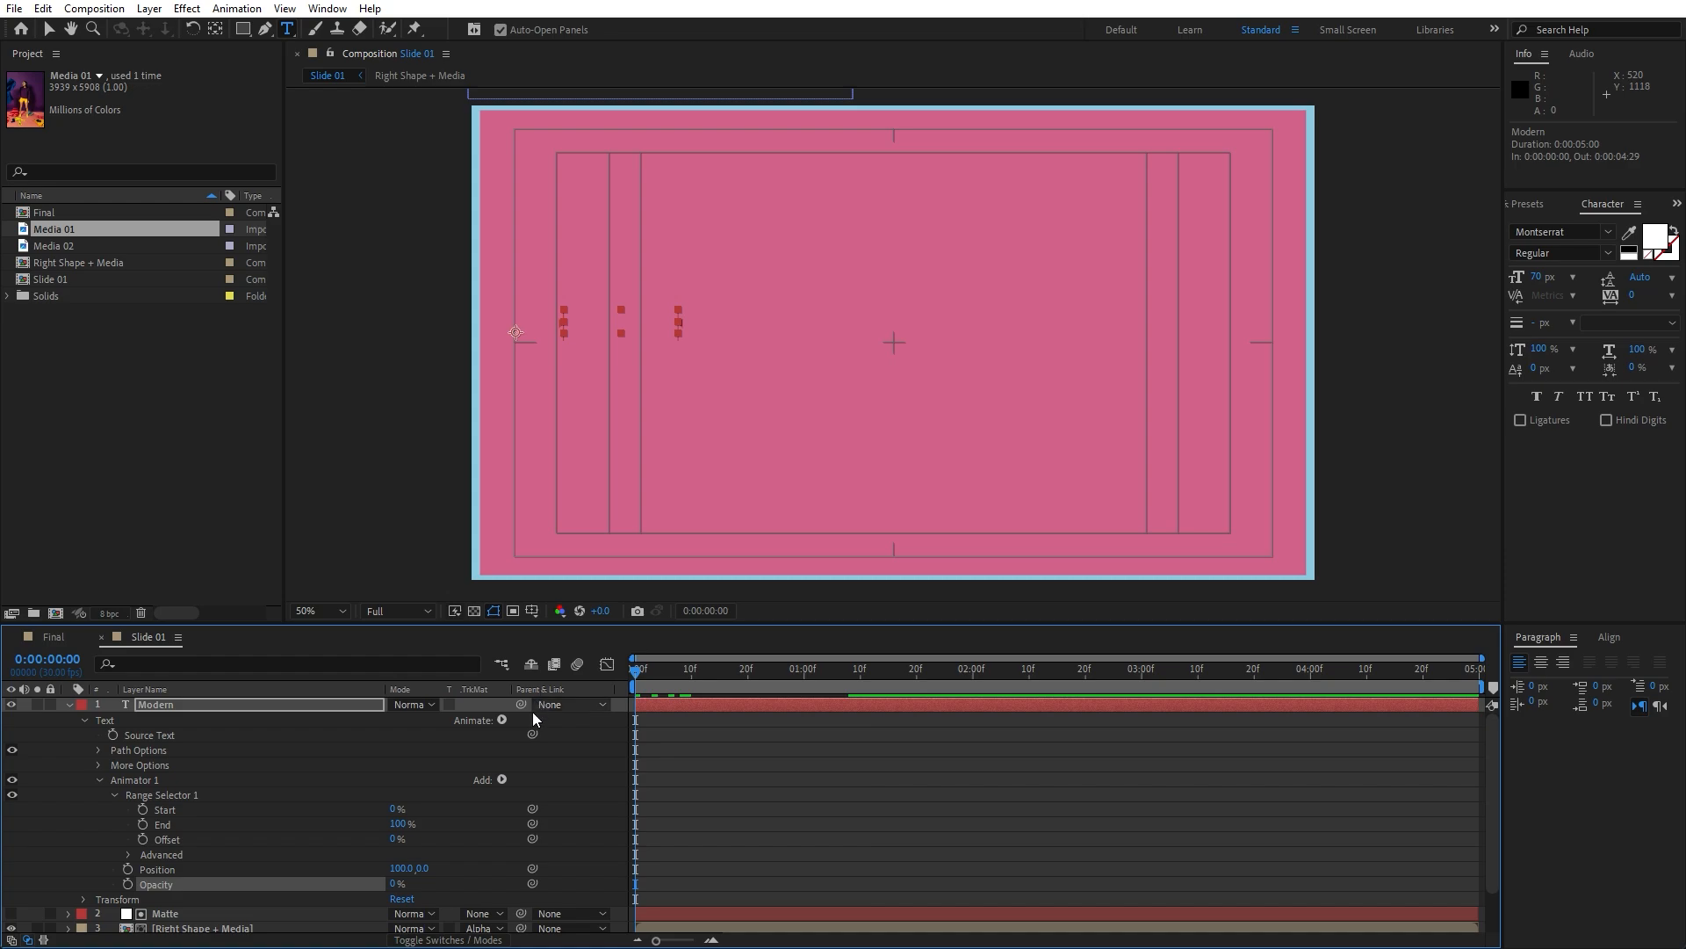
left_click(440, 835)
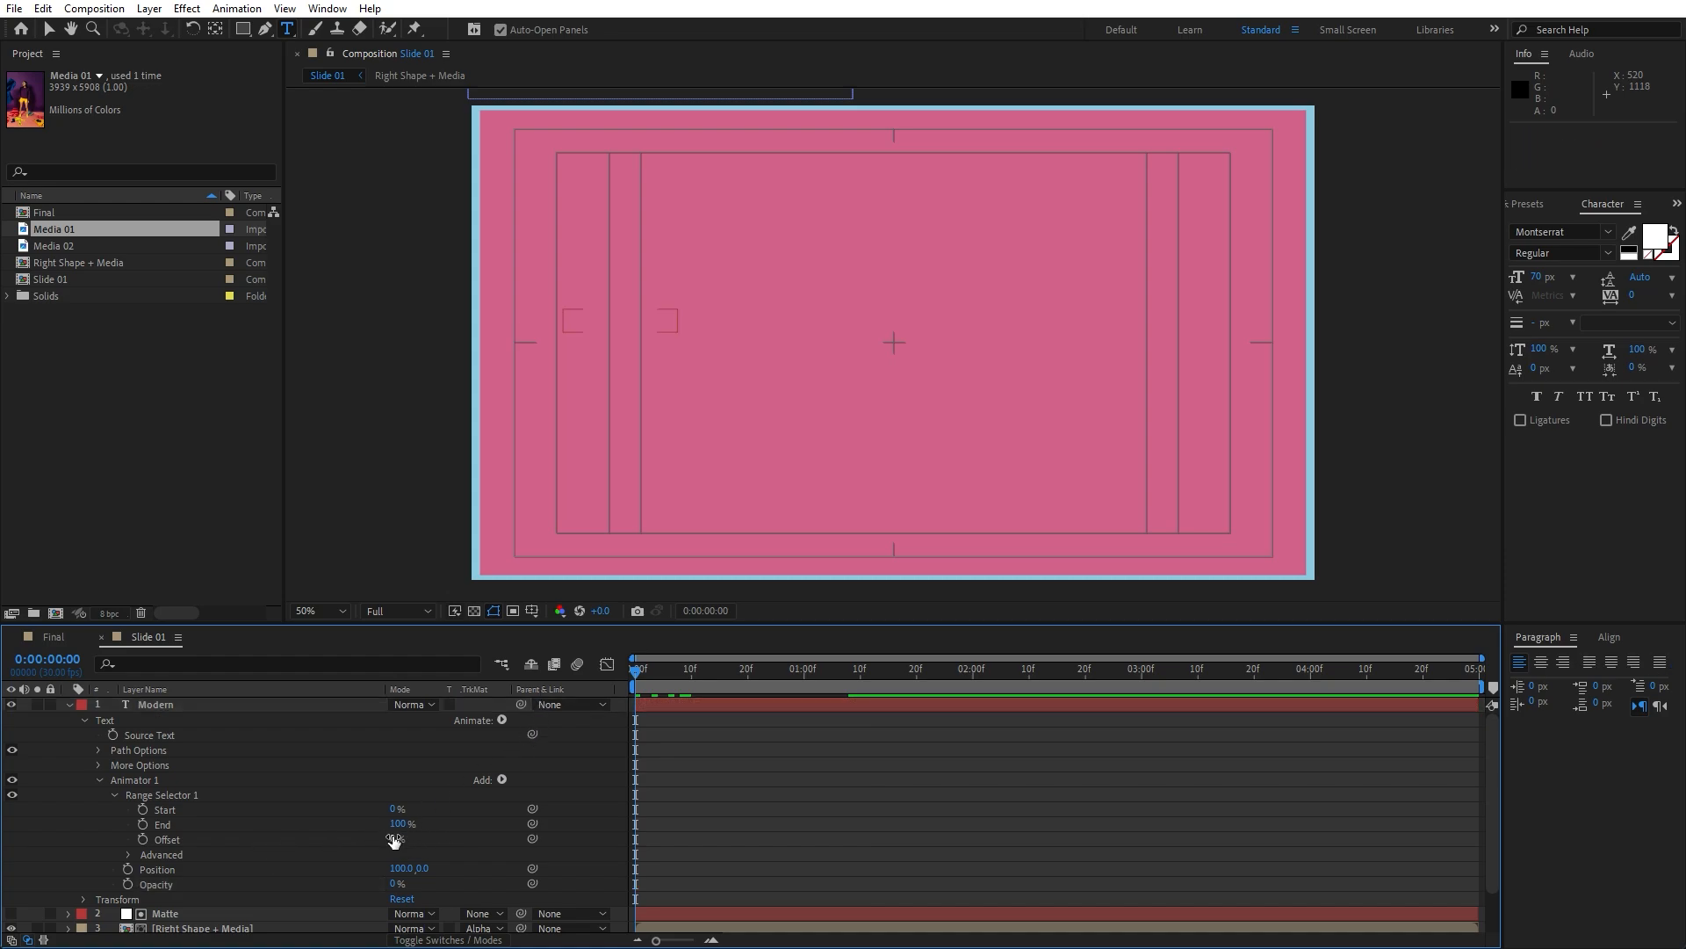
left_click_drag(394, 840, 299, 839)
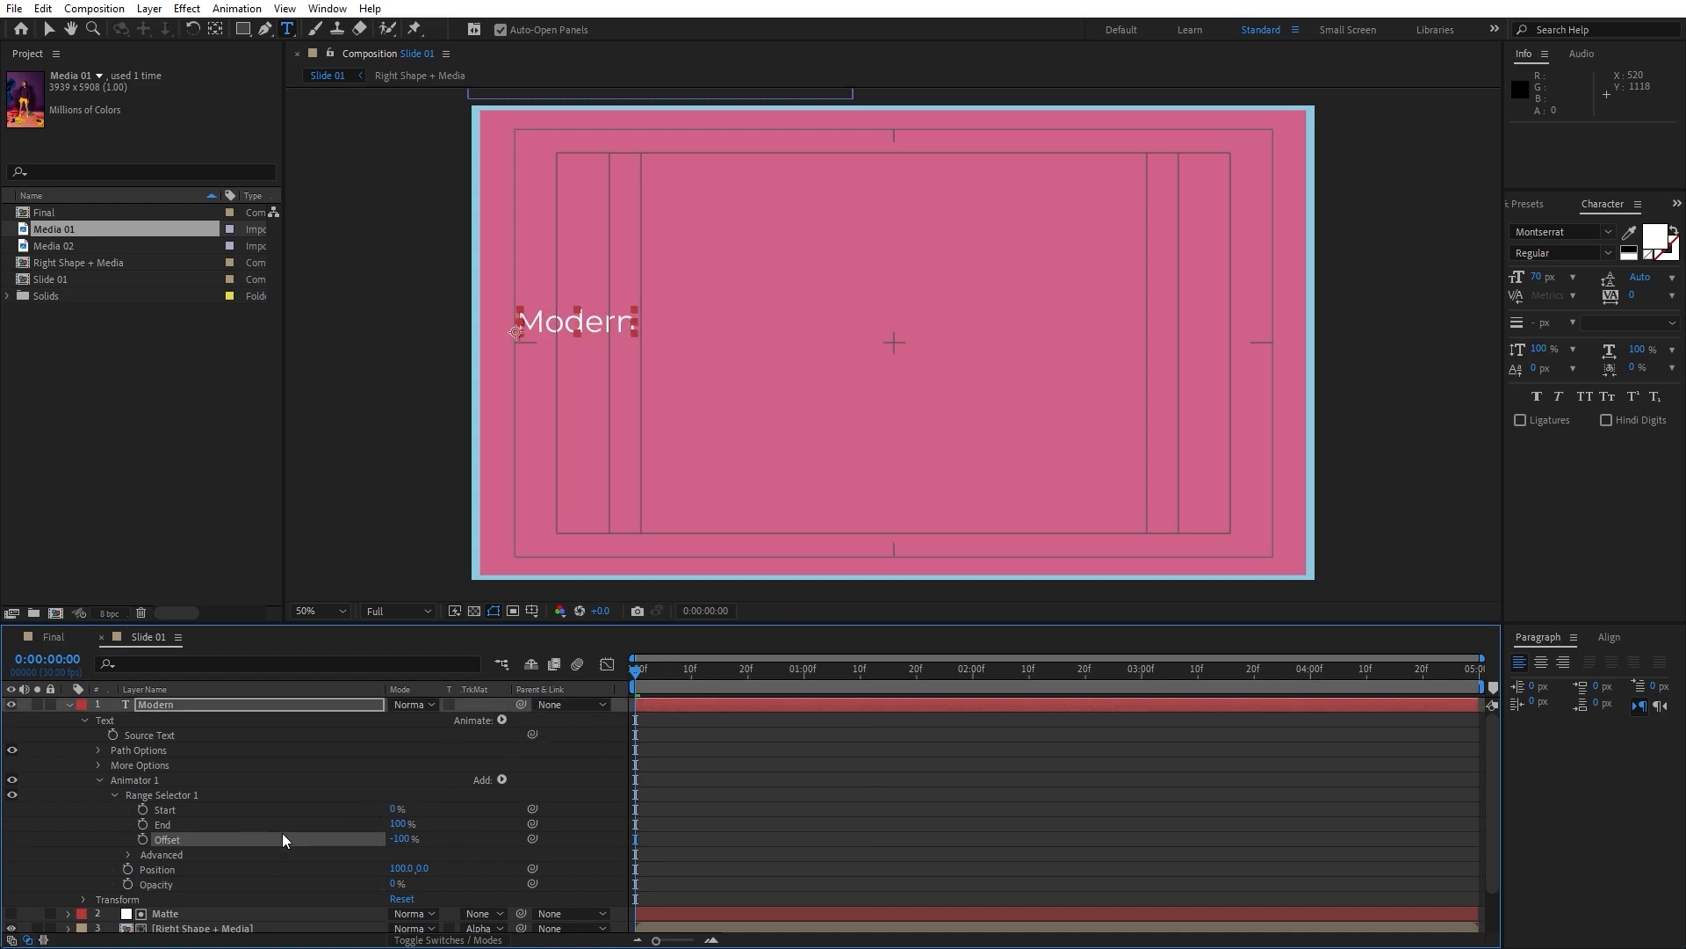
Step: Keyframe the Modern range selector's Offset from -100% at the start to 100% at 0:00:01:00
left_click_drag(654, 677, 803, 674)
left_click_drag(395, 839, 401, 839)
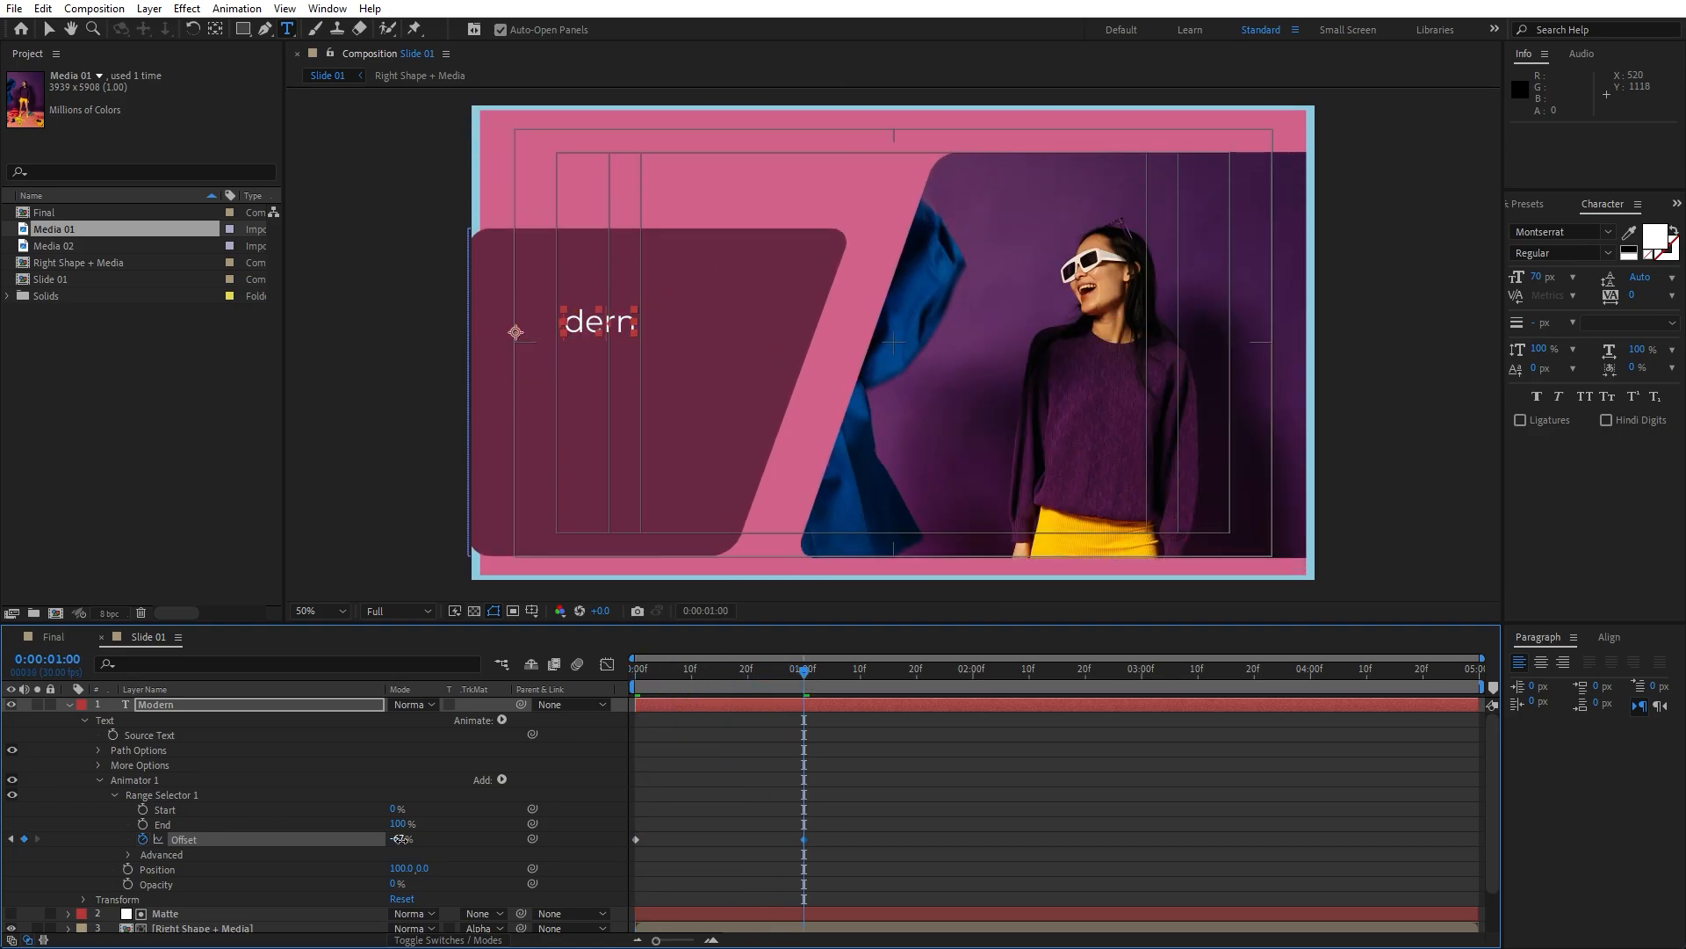
type("100")
left_click(540, 790)
left_click_drag(804, 675, 771, 678)
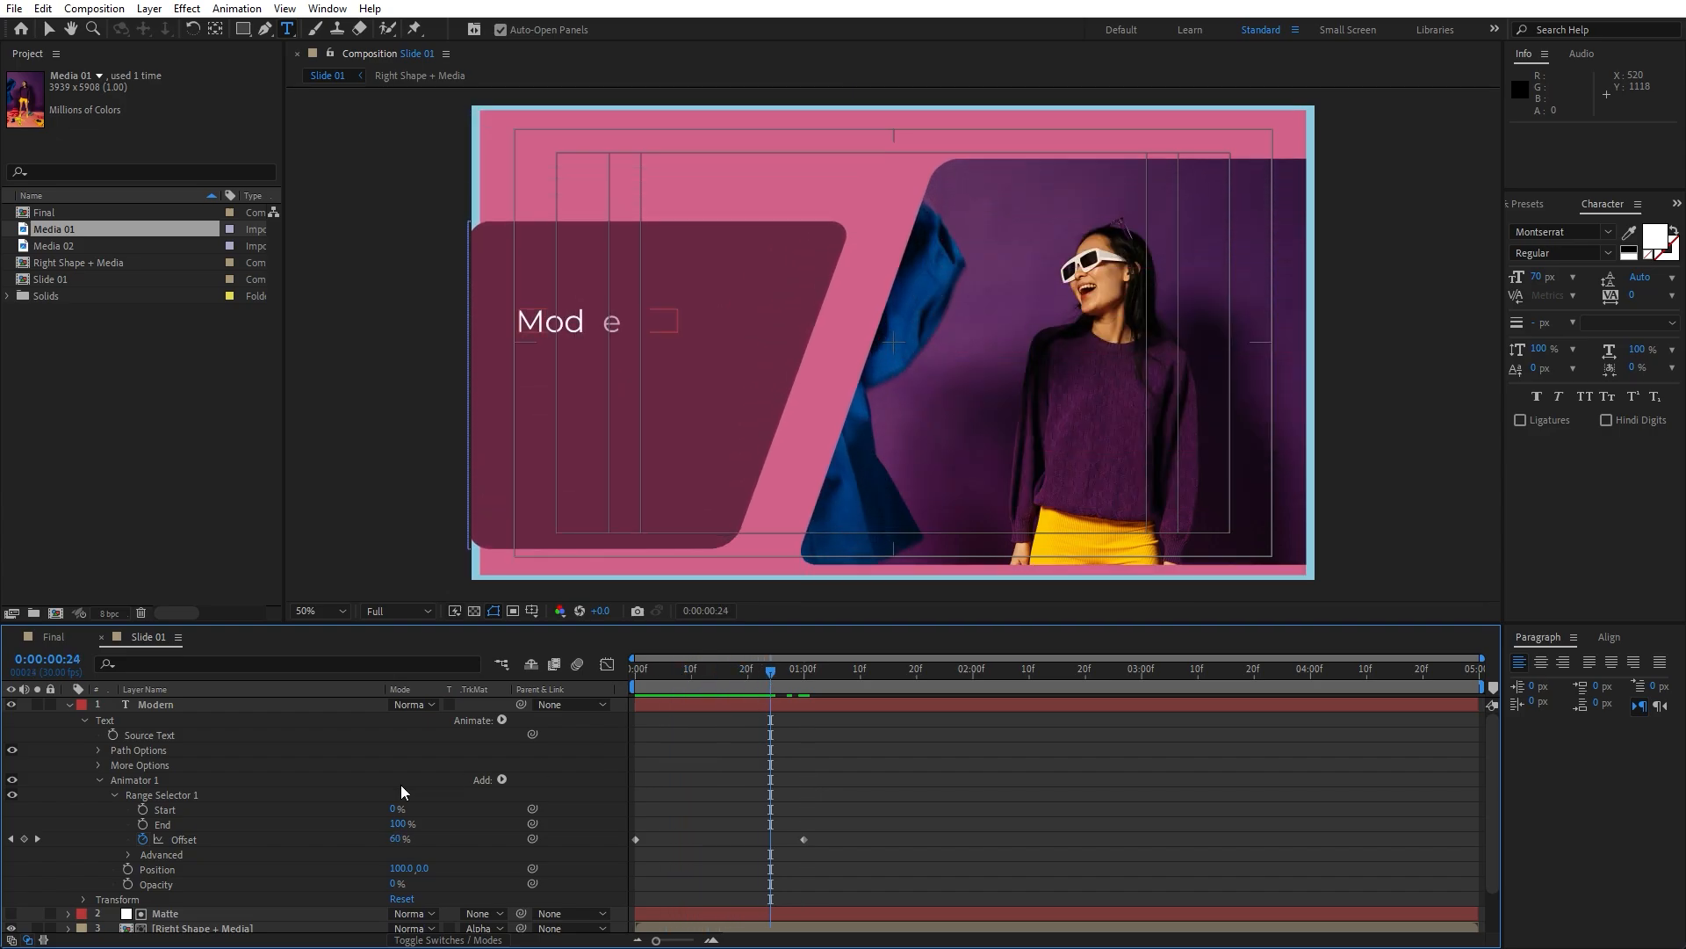
Step: Set the Modern range selector's Shape to Ramp Up and preview the text animation
left_click(128, 854)
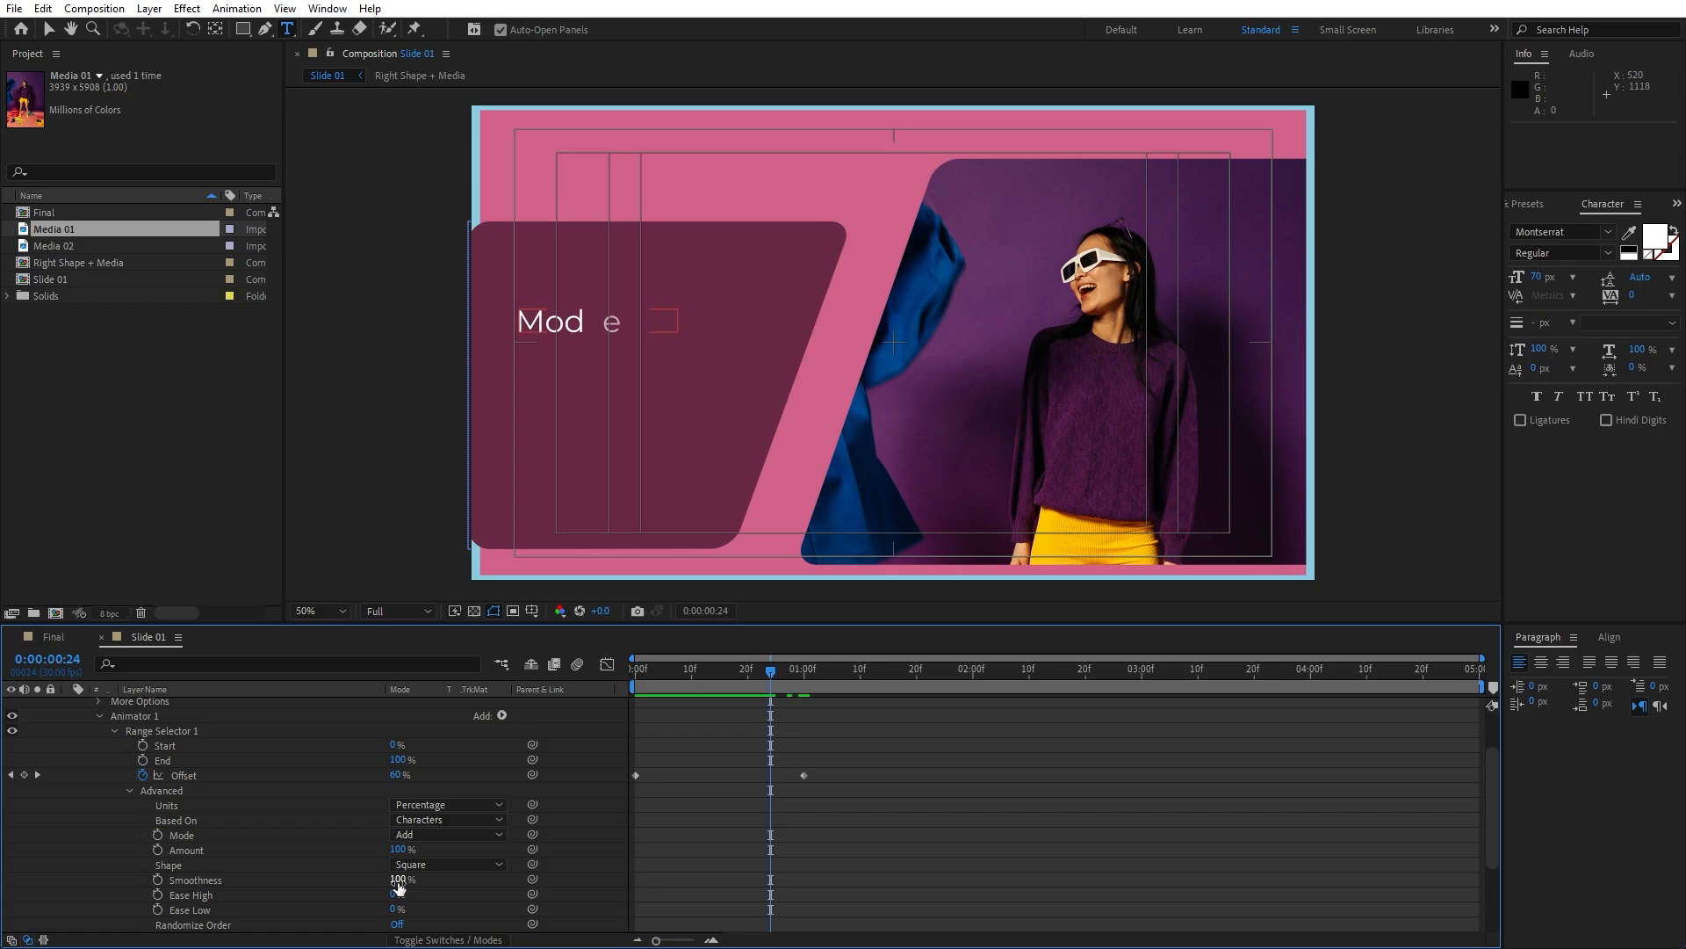
left_click(425, 864)
left_click(472, 771)
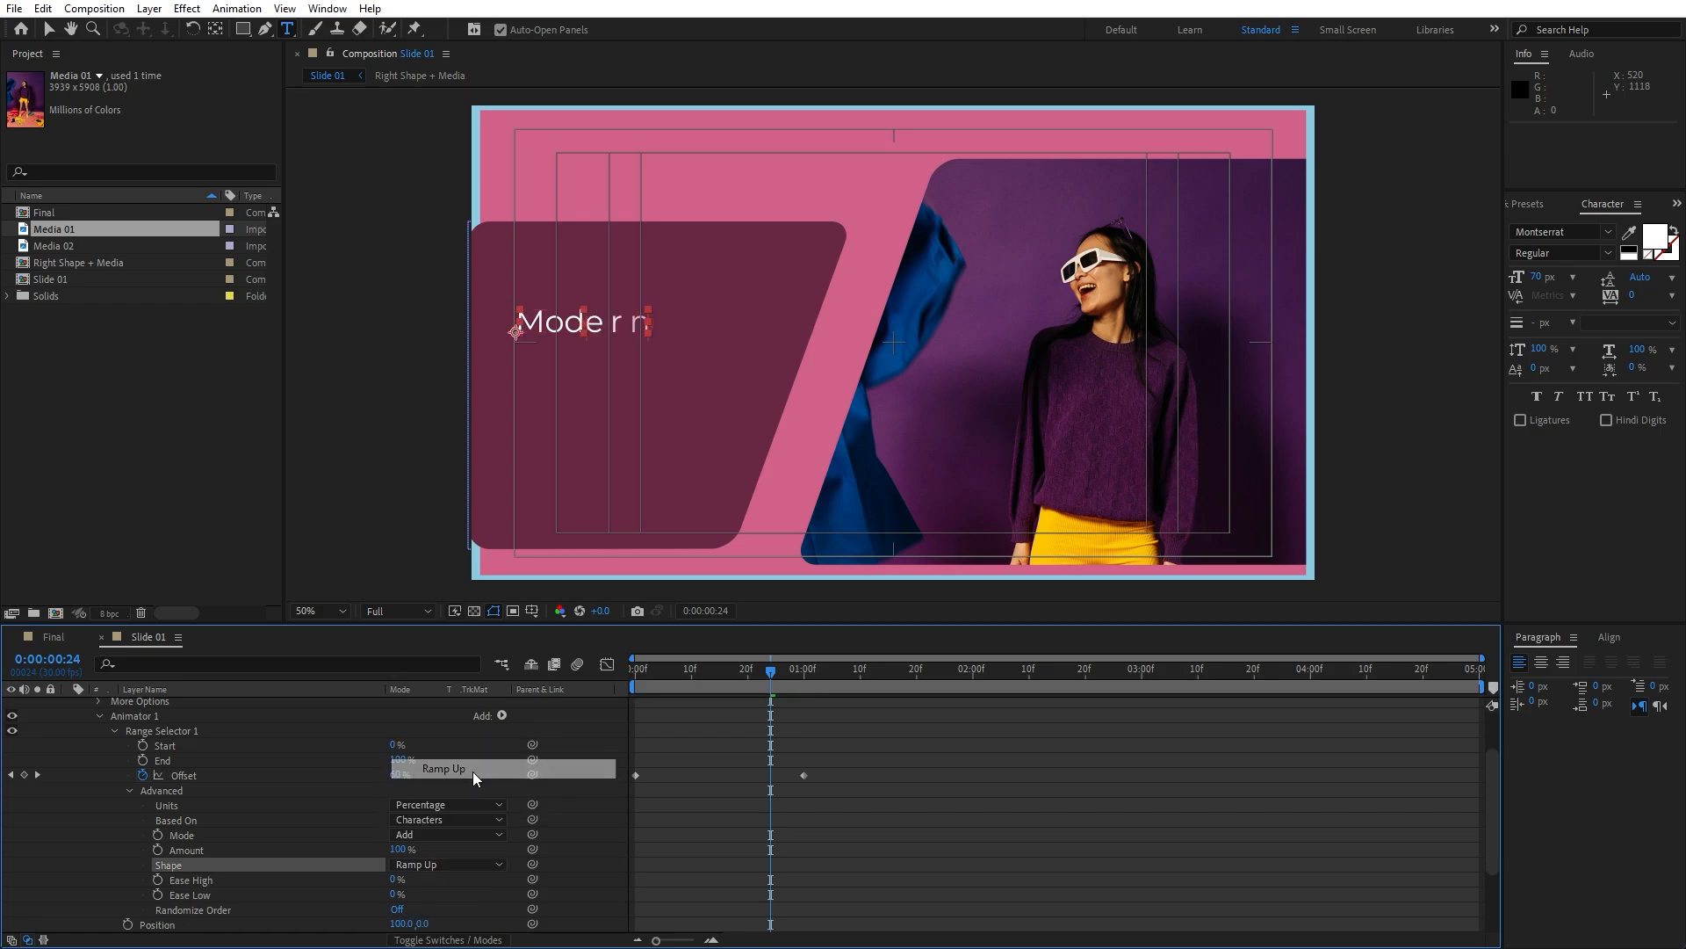
left_click_drag(697, 675, 594, 671)
key("space")
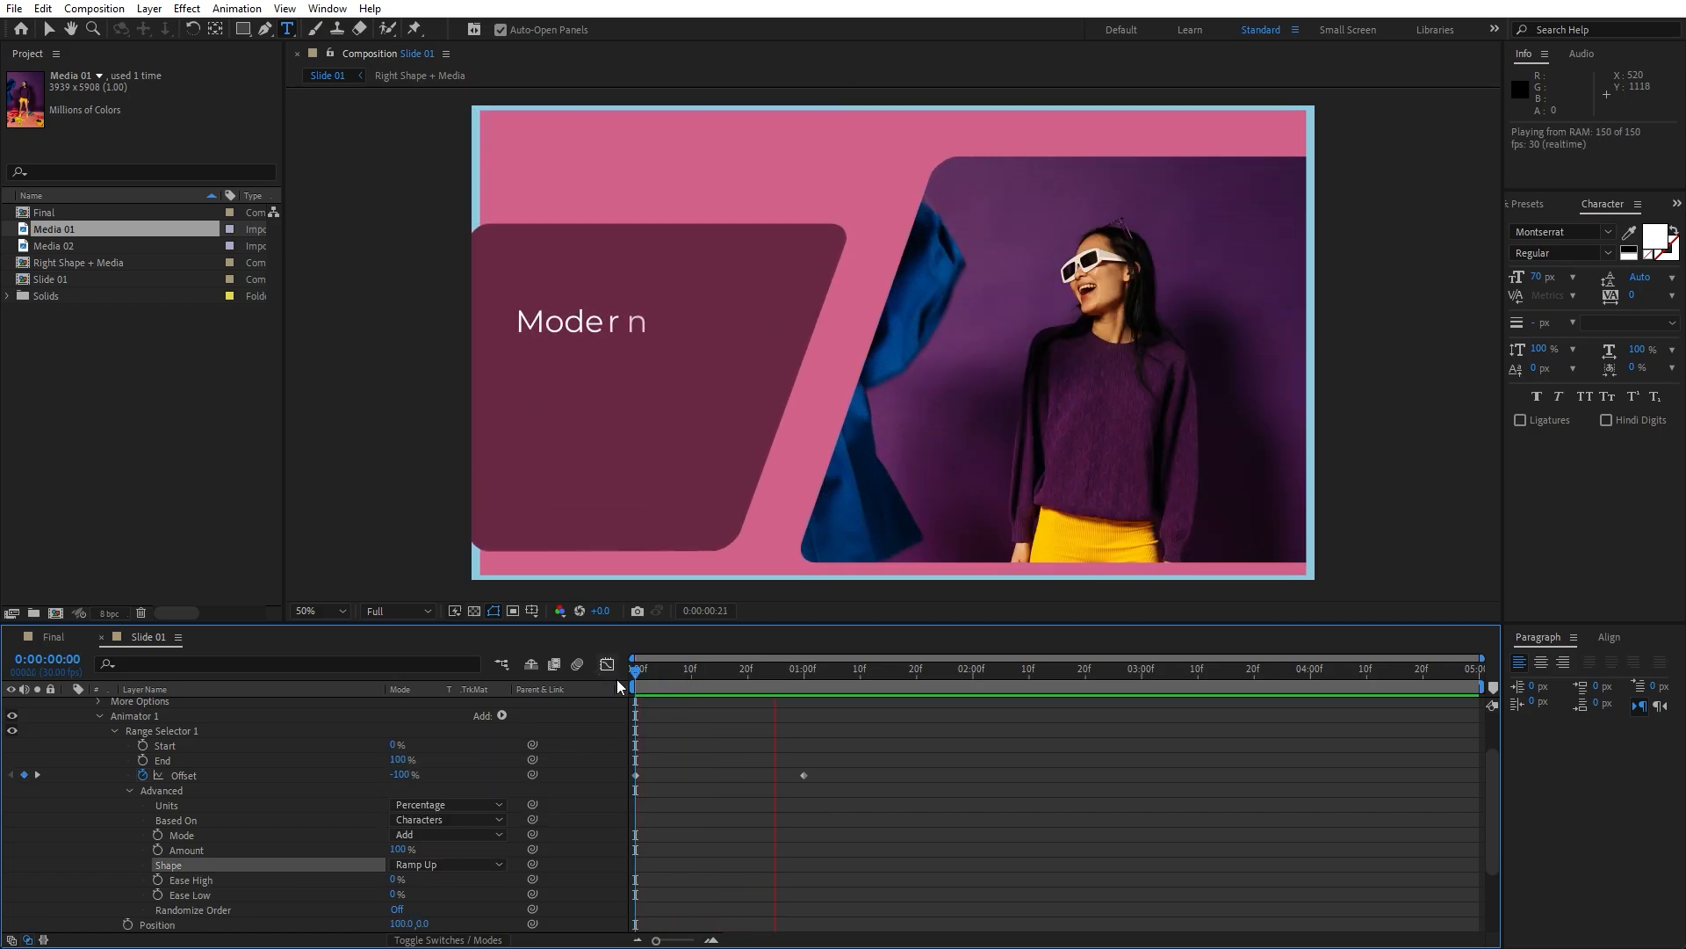
left_click_drag(718, 672, 785, 698)
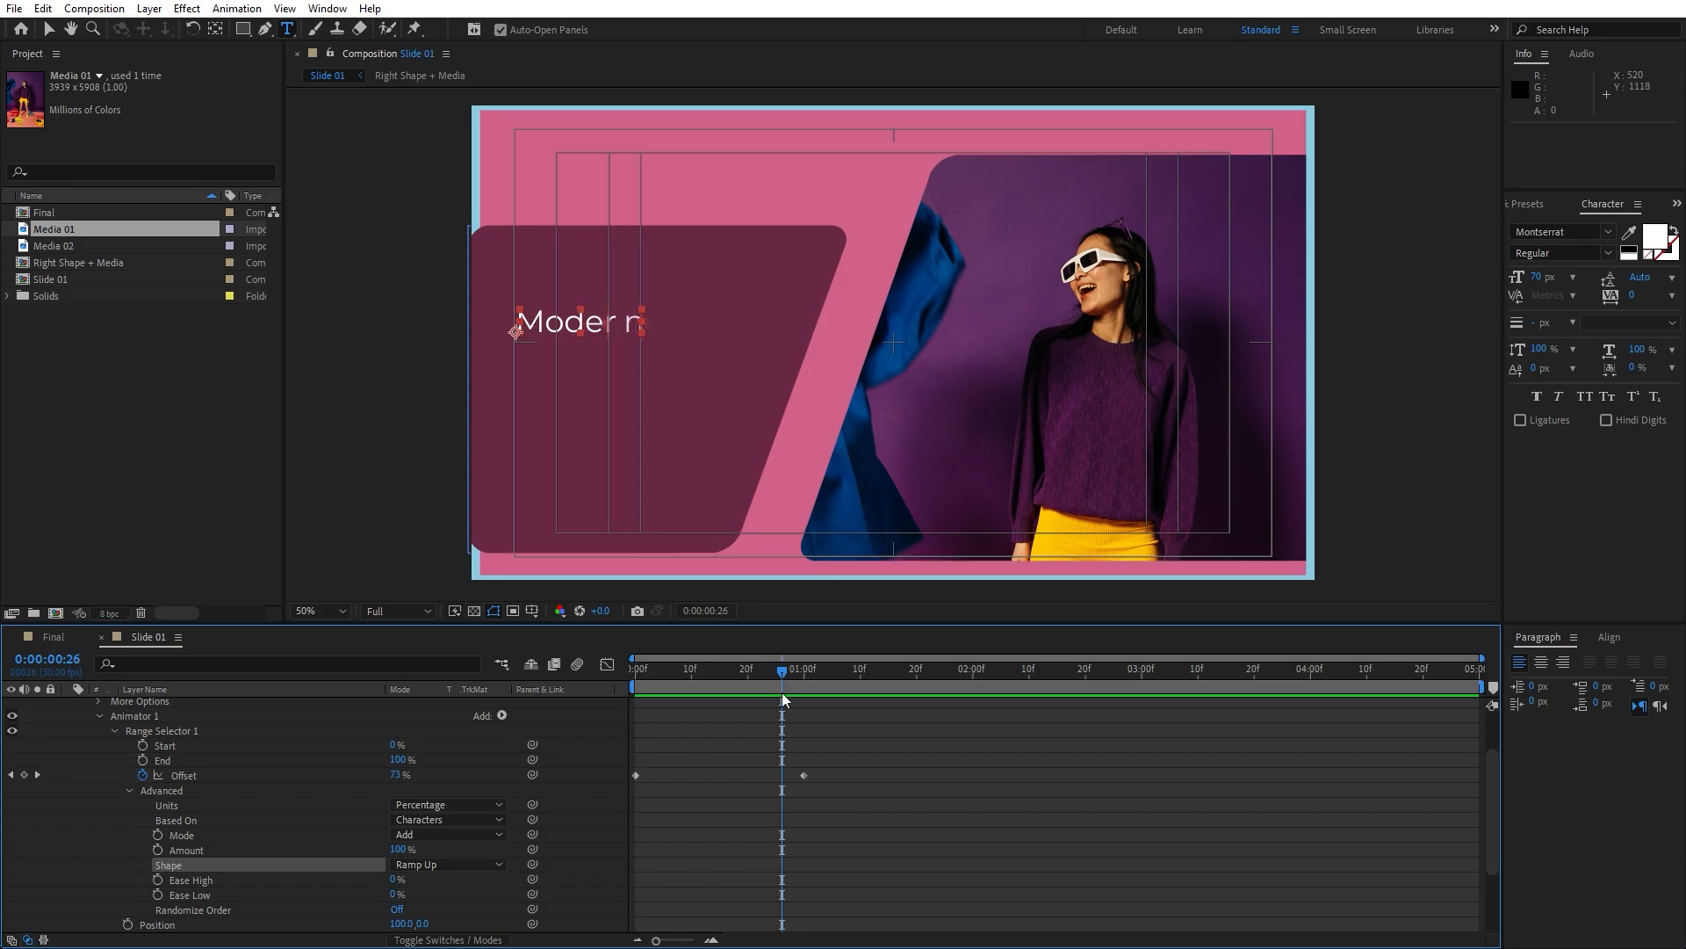
Step: Apply Easy Ease to both Offset keyframes, preview the motion, and collapse the Modern layer's properties
left_click_drag(893, 762, 594, 801)
key("F9")
key("space")
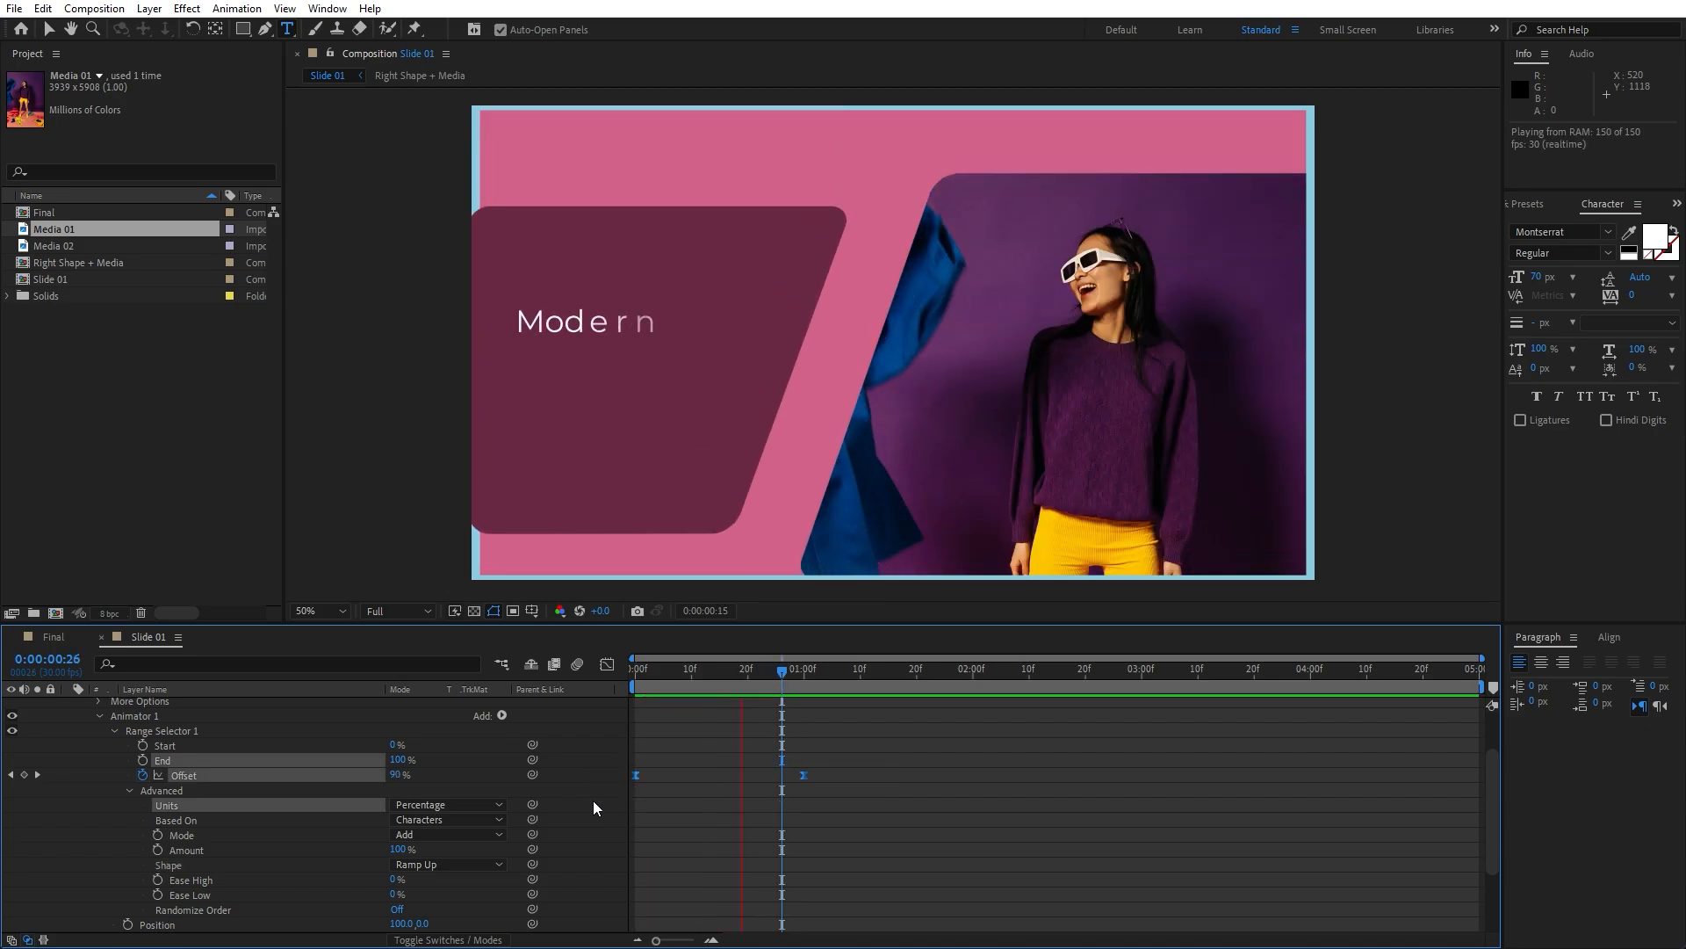
left_click(676, 676)
left_click_drag(677, 676, 725, 676)
scroll(179, 785, "up", 2)
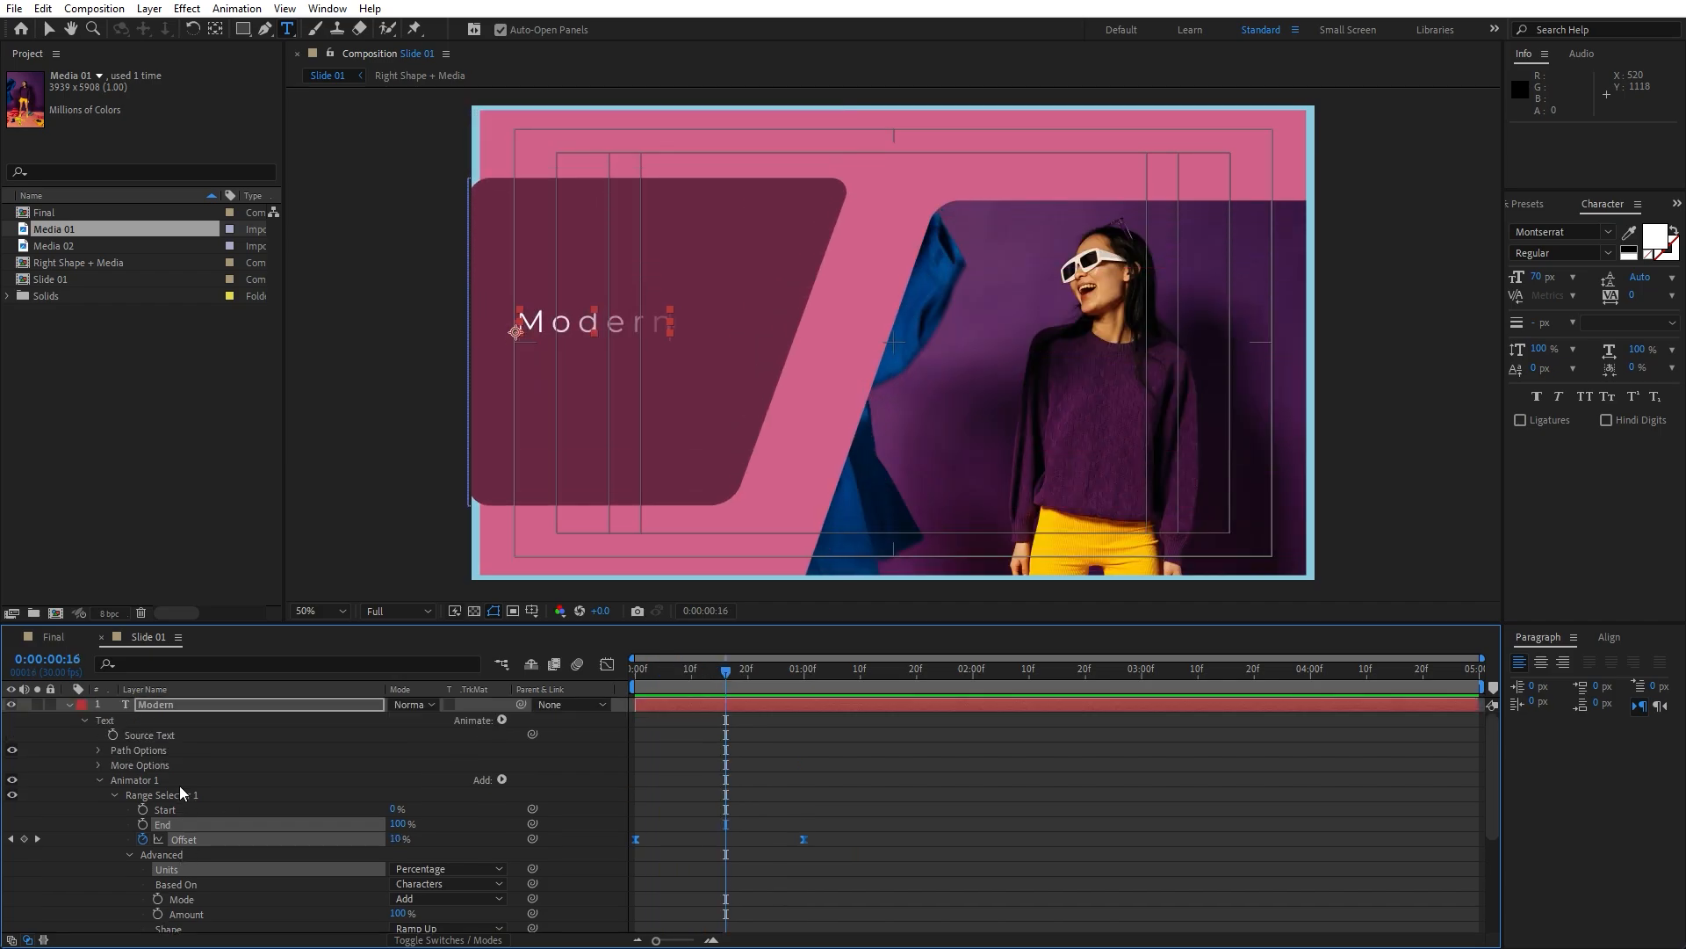
left_click(99, 780)
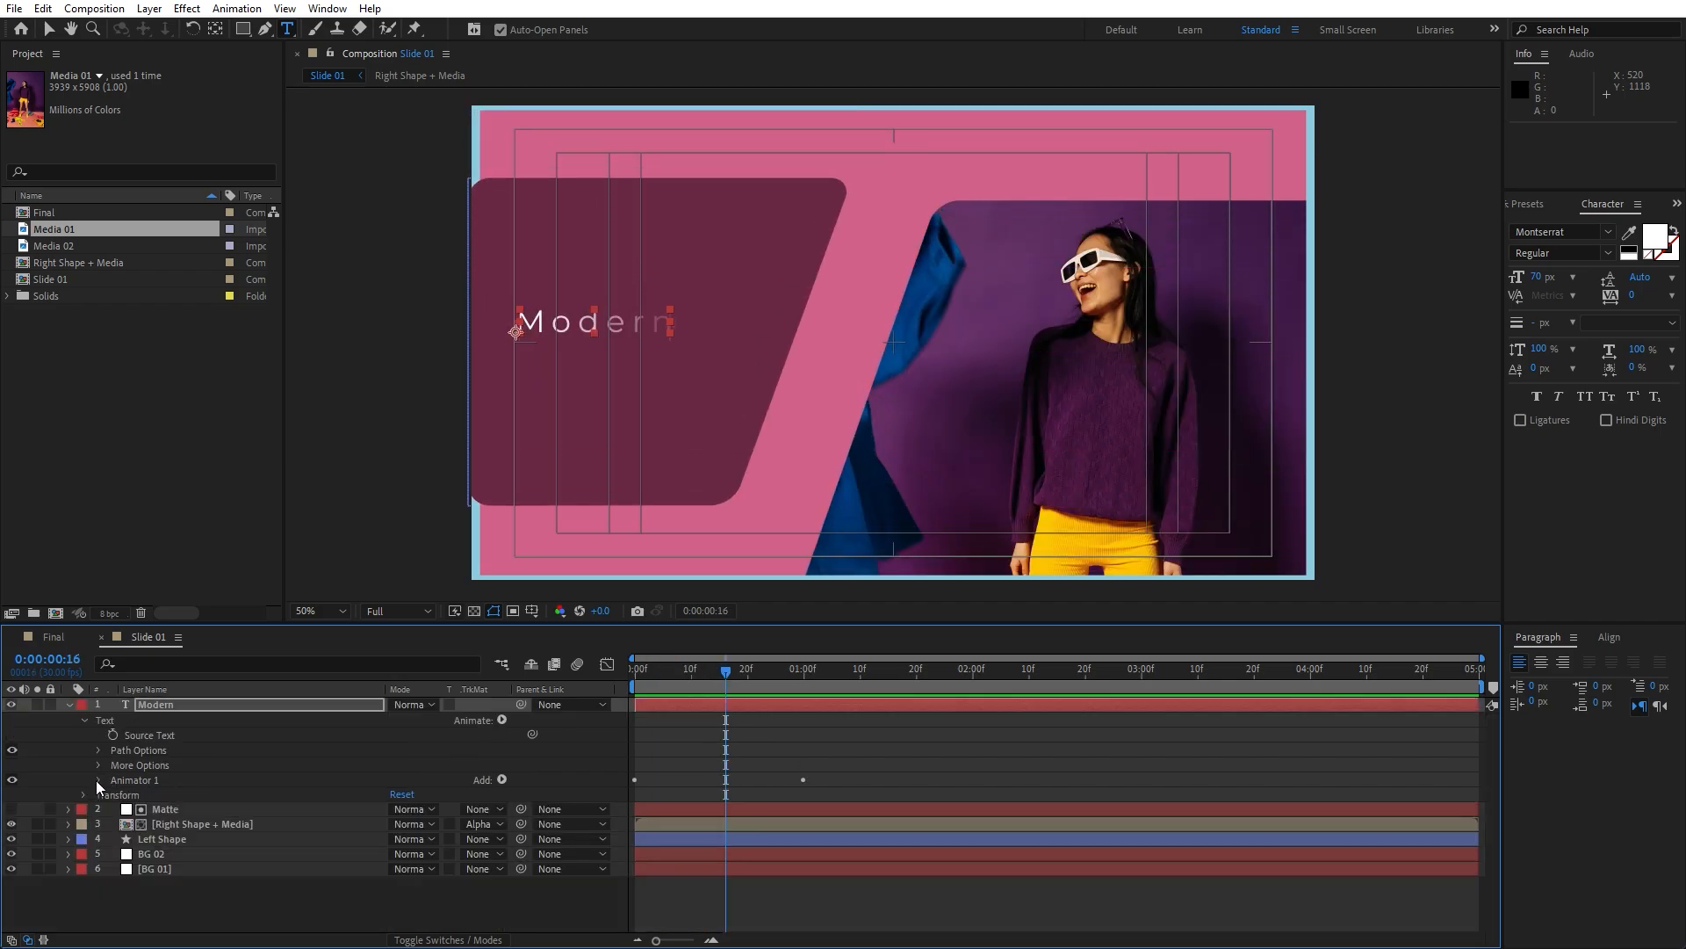
left_click(69, 704)
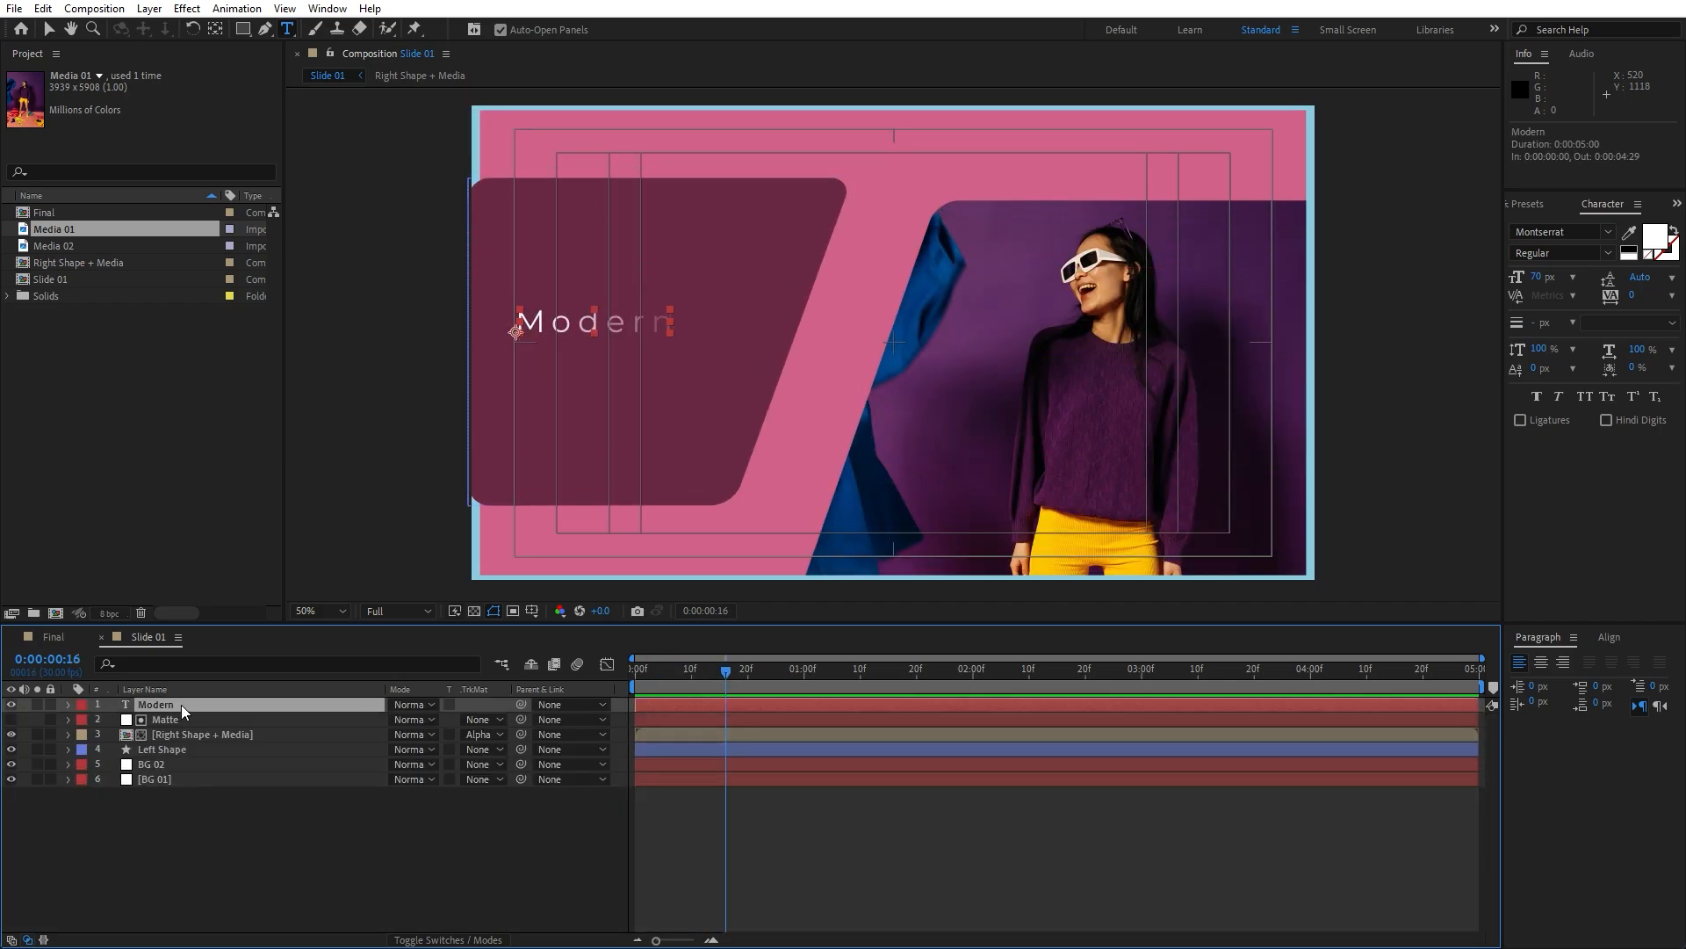
Step: Duplicate the Modern text layer and move the copy down about 66 px, directly below the original word
key("ctrl+d")
key("shift+Down")
key("shift+Down")
key("shift+Down")
key("shift+Down")
key("shift+Down")
key("shift+Down")
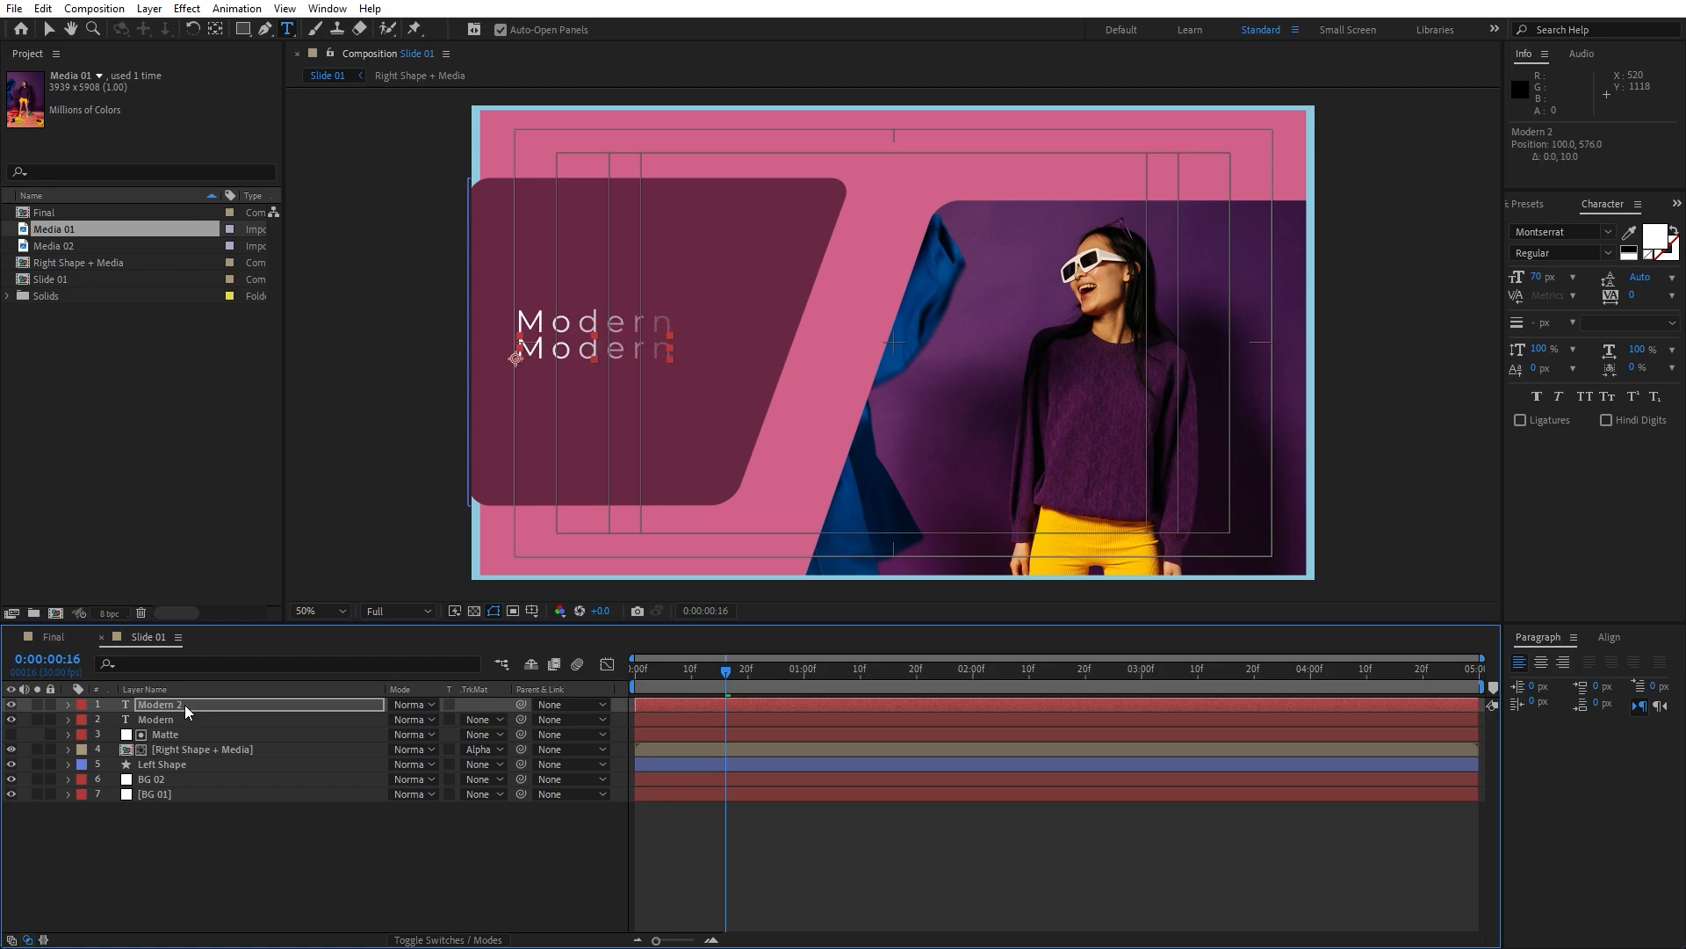
key("Down")
key("Down")
key("Down")
key("Down")
key("Down")
key("Down")
Step: Replace the duplicated layer's text with "Slideshow"
double_click(184, 704)
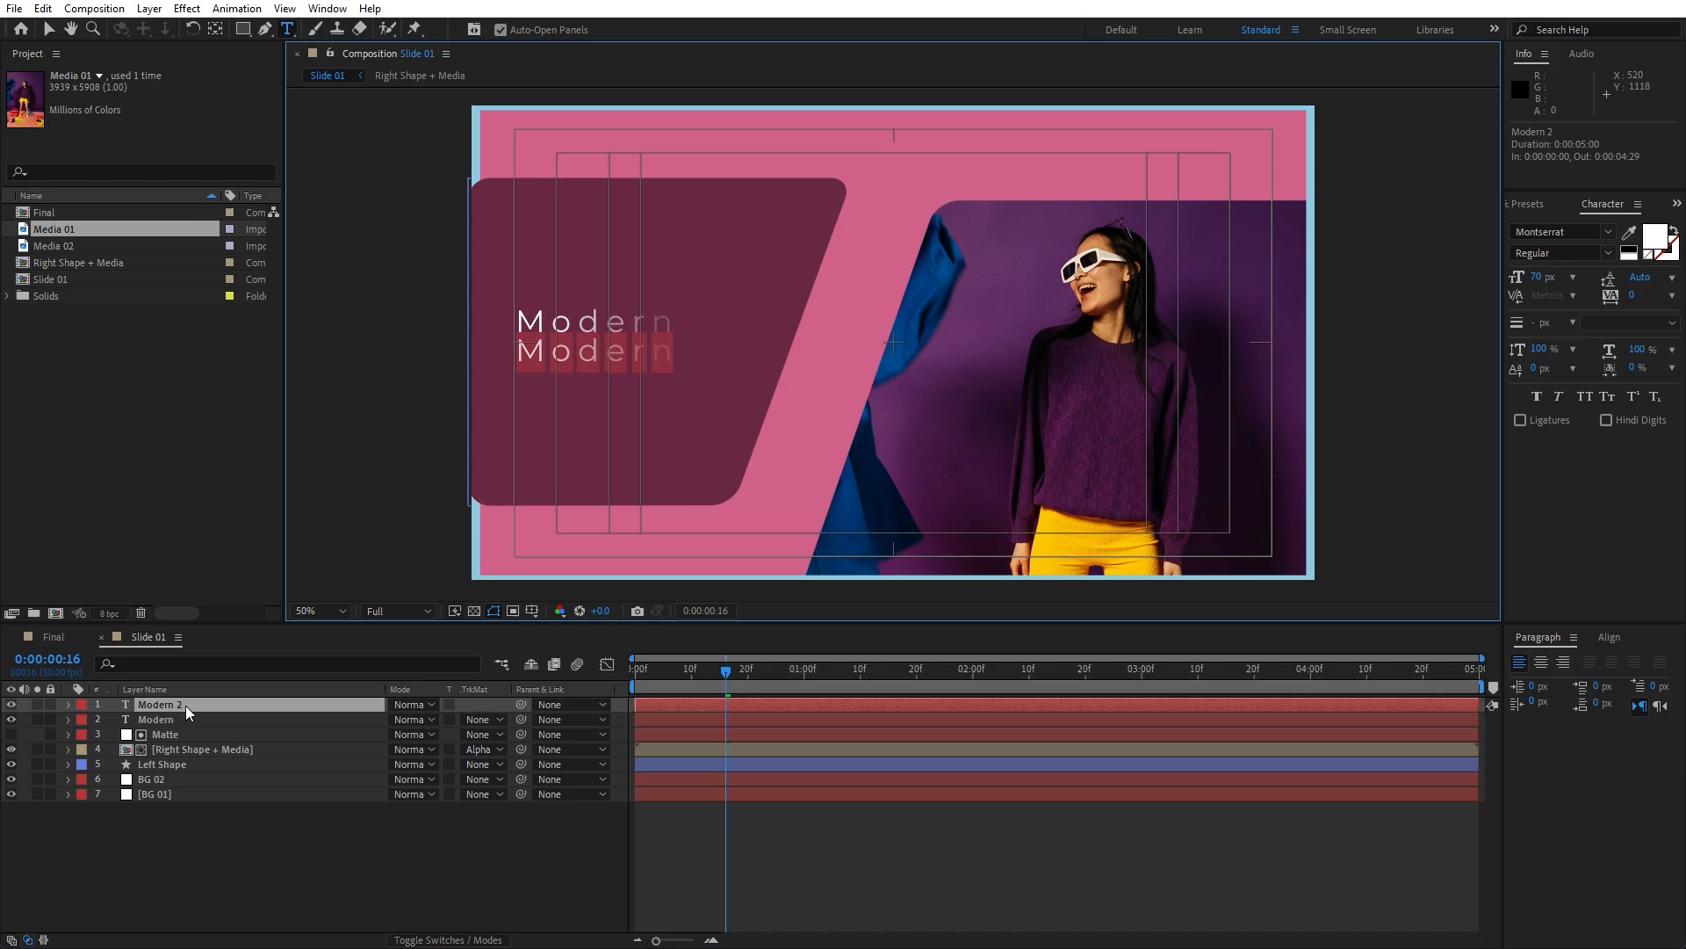
type("Slid")
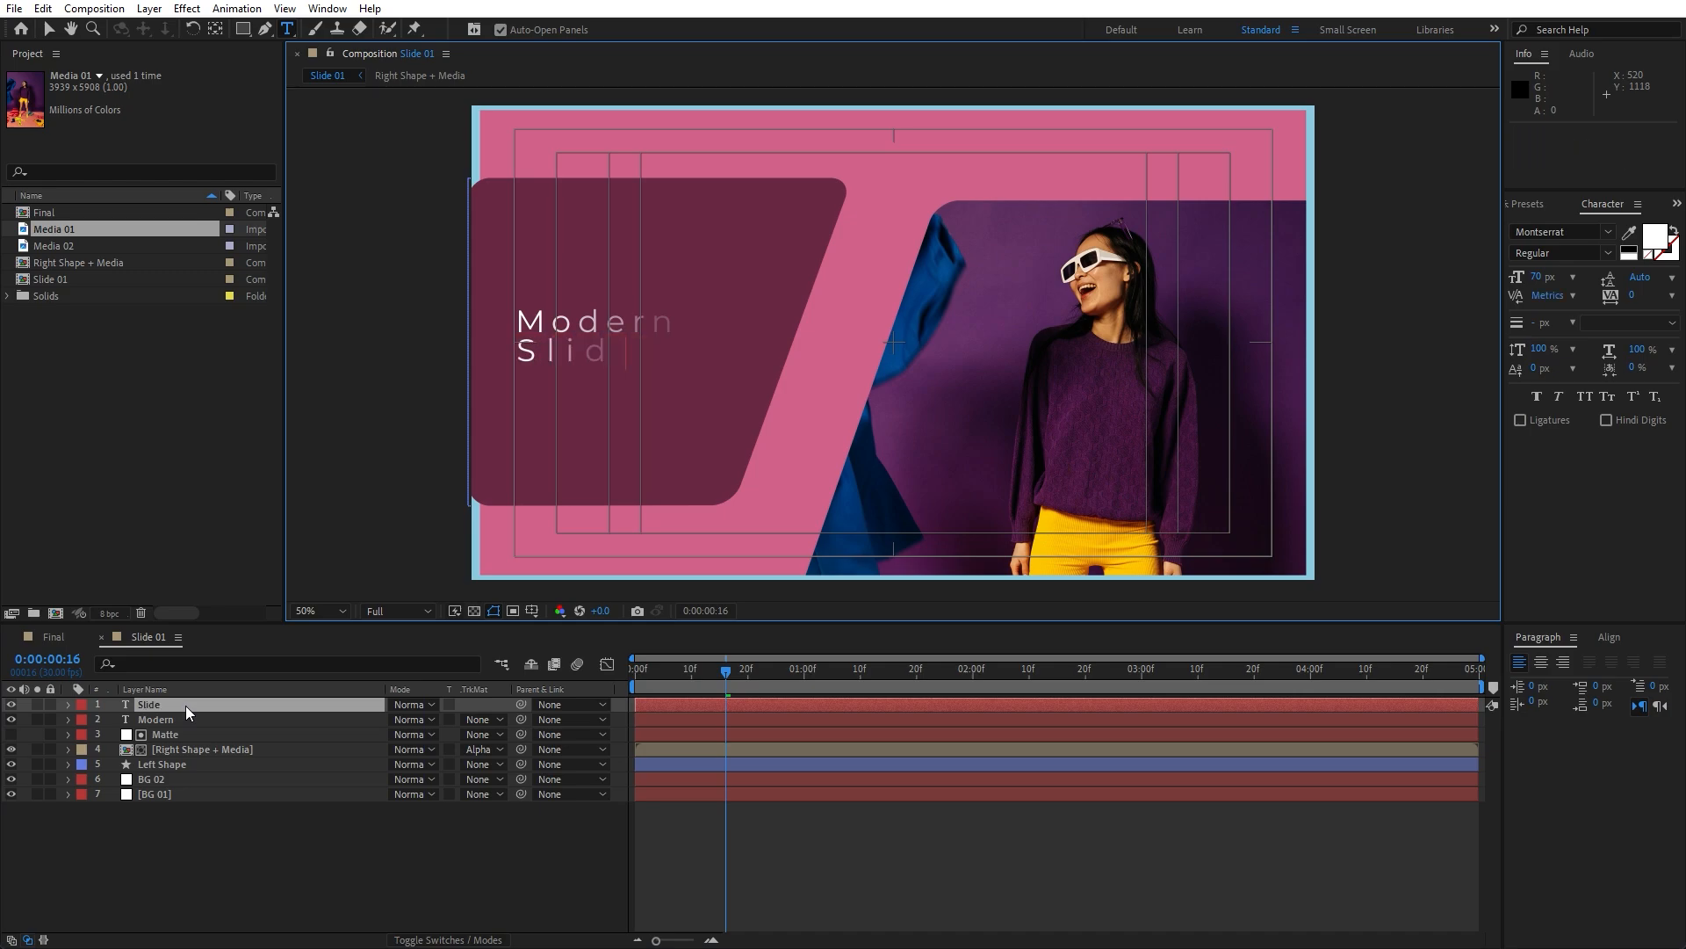
type("eshow")
left_click(207, 804)
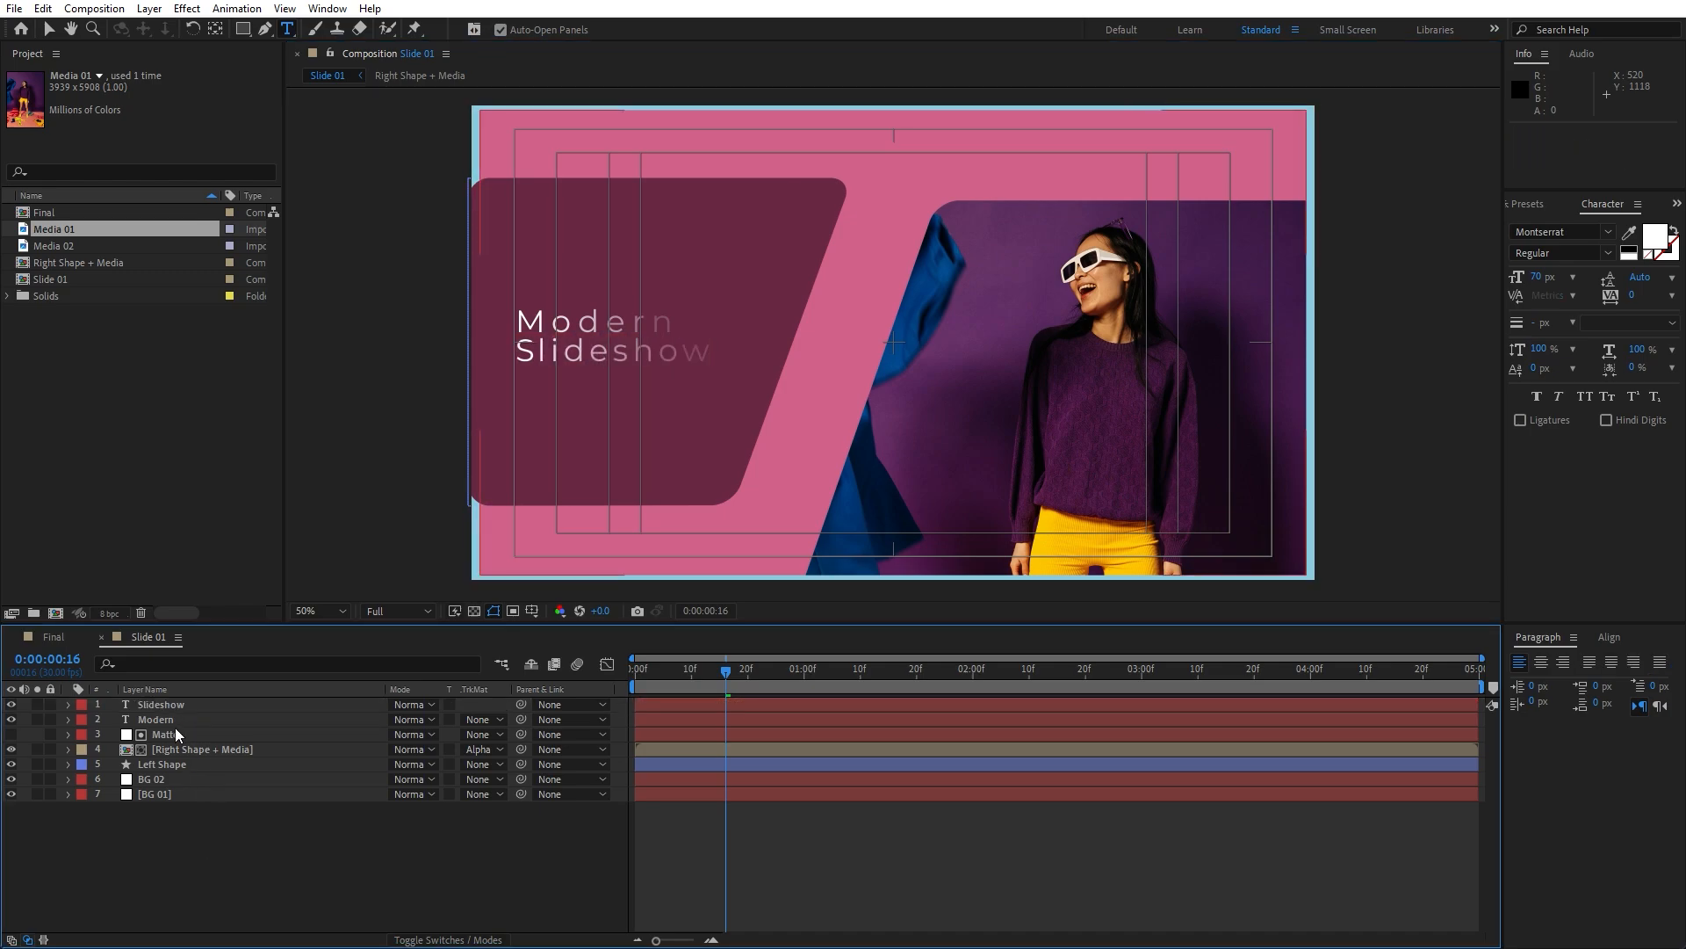
Step: Apply faux bold to the Slideshow text and preview the composition
double_click(172, 704)
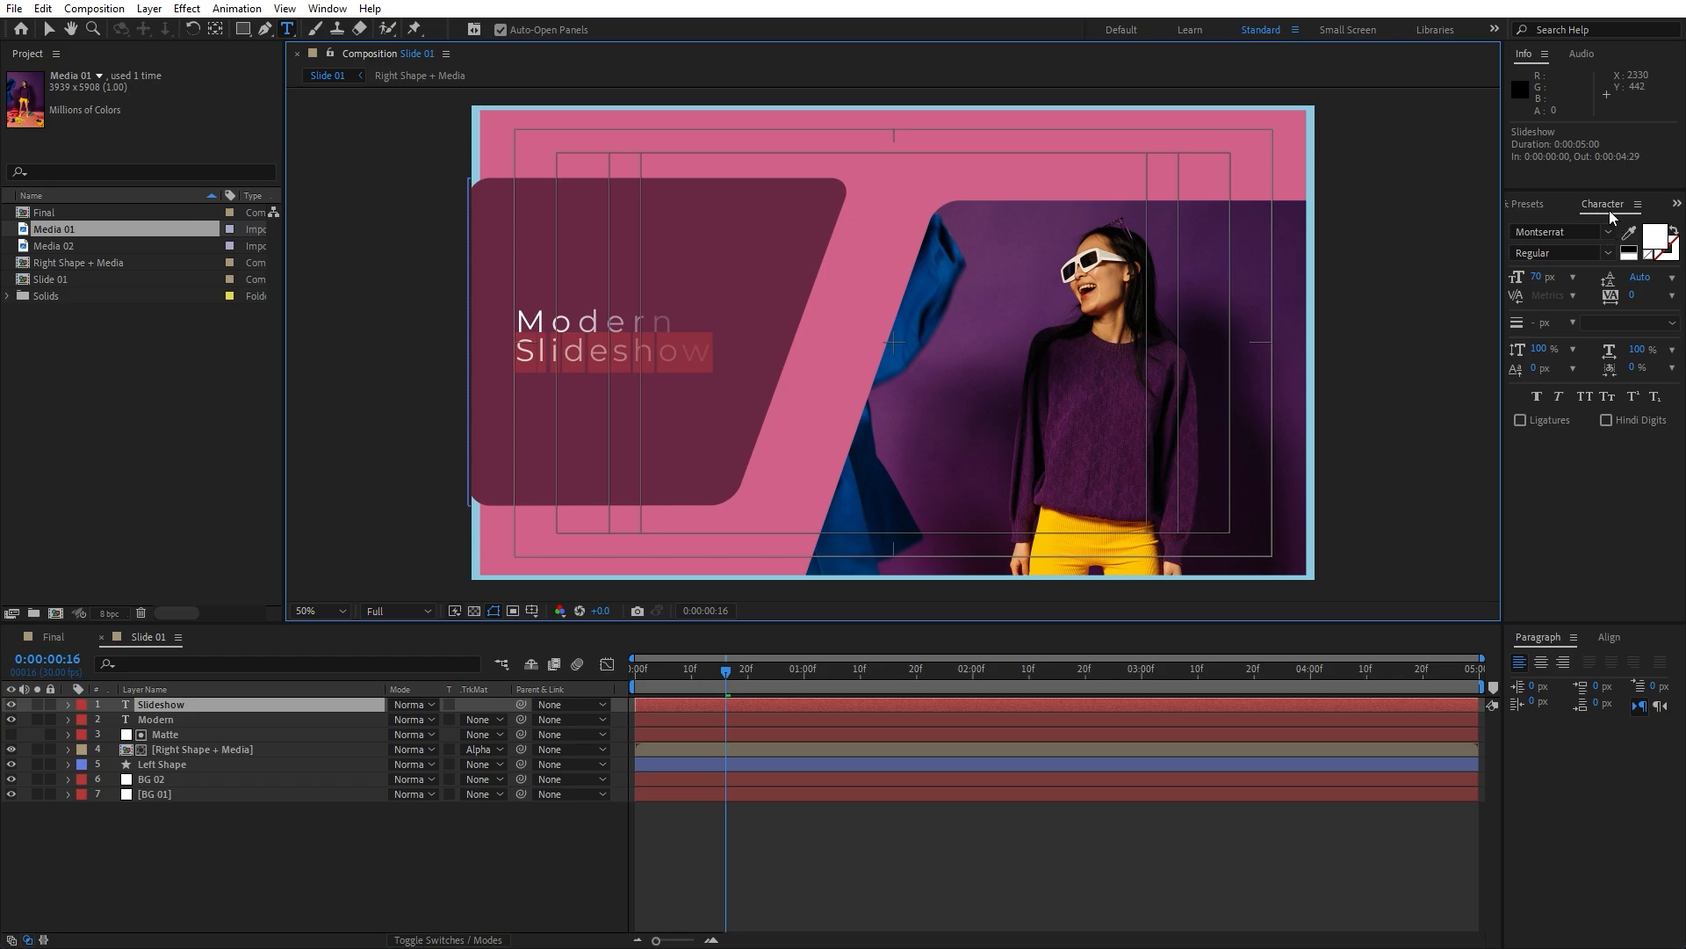
left_click(1537, 398)
left_click(555, 853)
key("space")
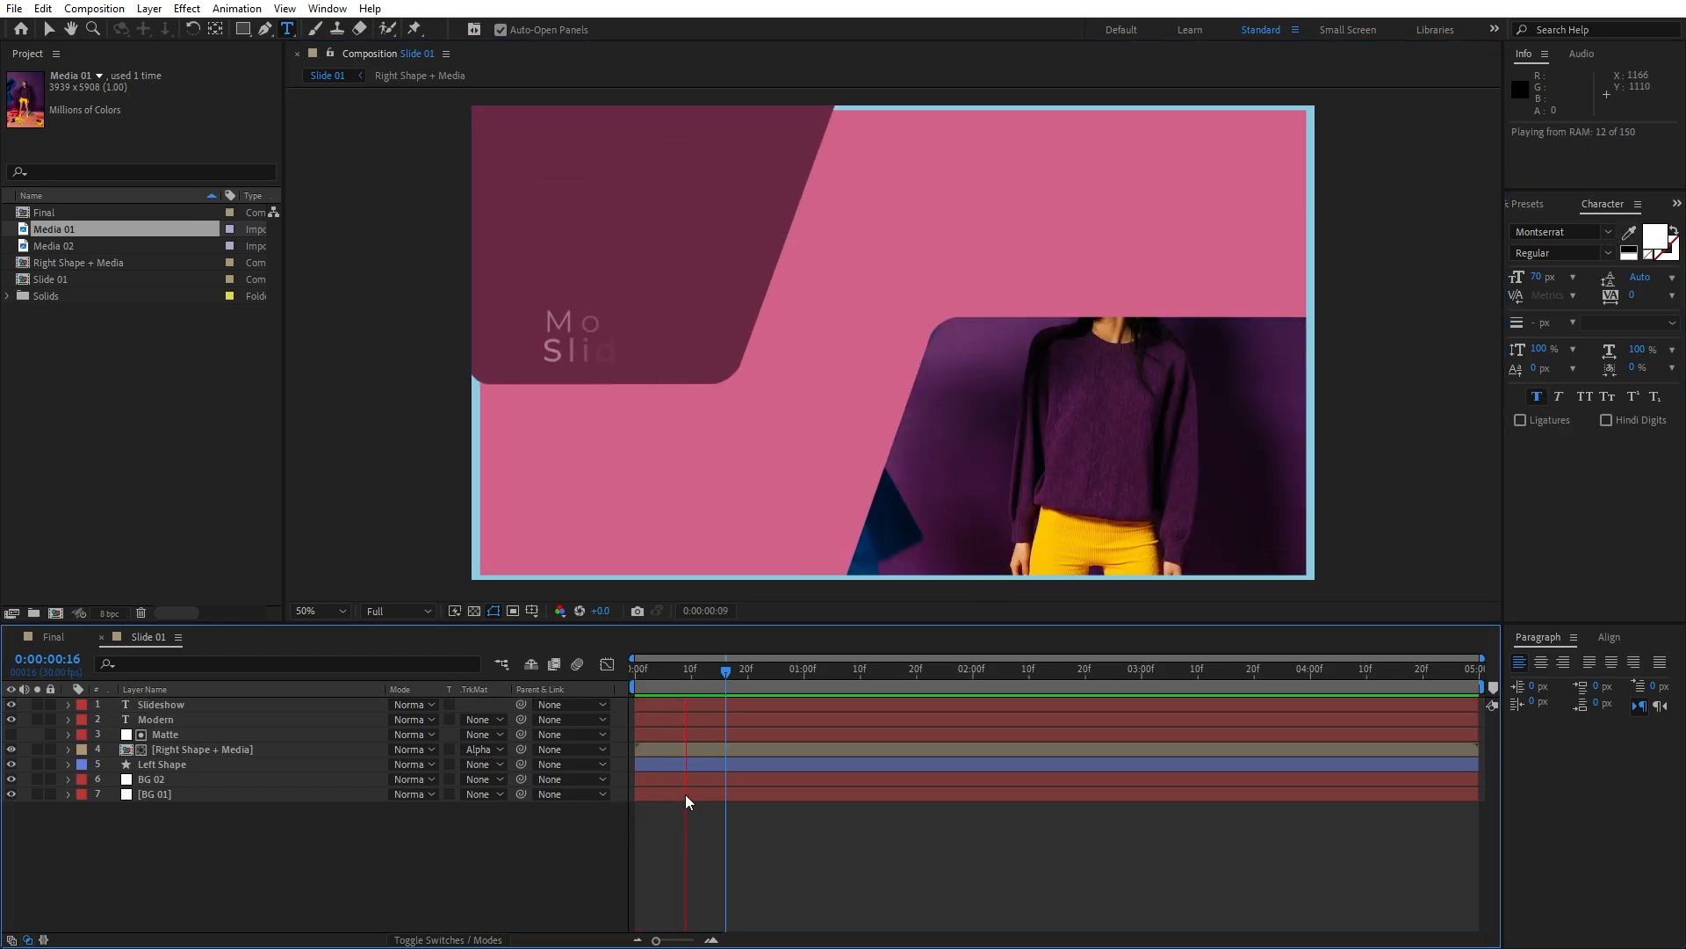
Step: Shift the Slideshow layer to begin at 0:00:00:06 and preview the staggered text animation
mouse_move(710, 678)
left_mouse_down()
mouse_move(666, 676)
mouse_move(751, 677)
mouse_move(671, 706)
mouse_move(698, 708)
left_mouse_up()
left_click(160, 704)
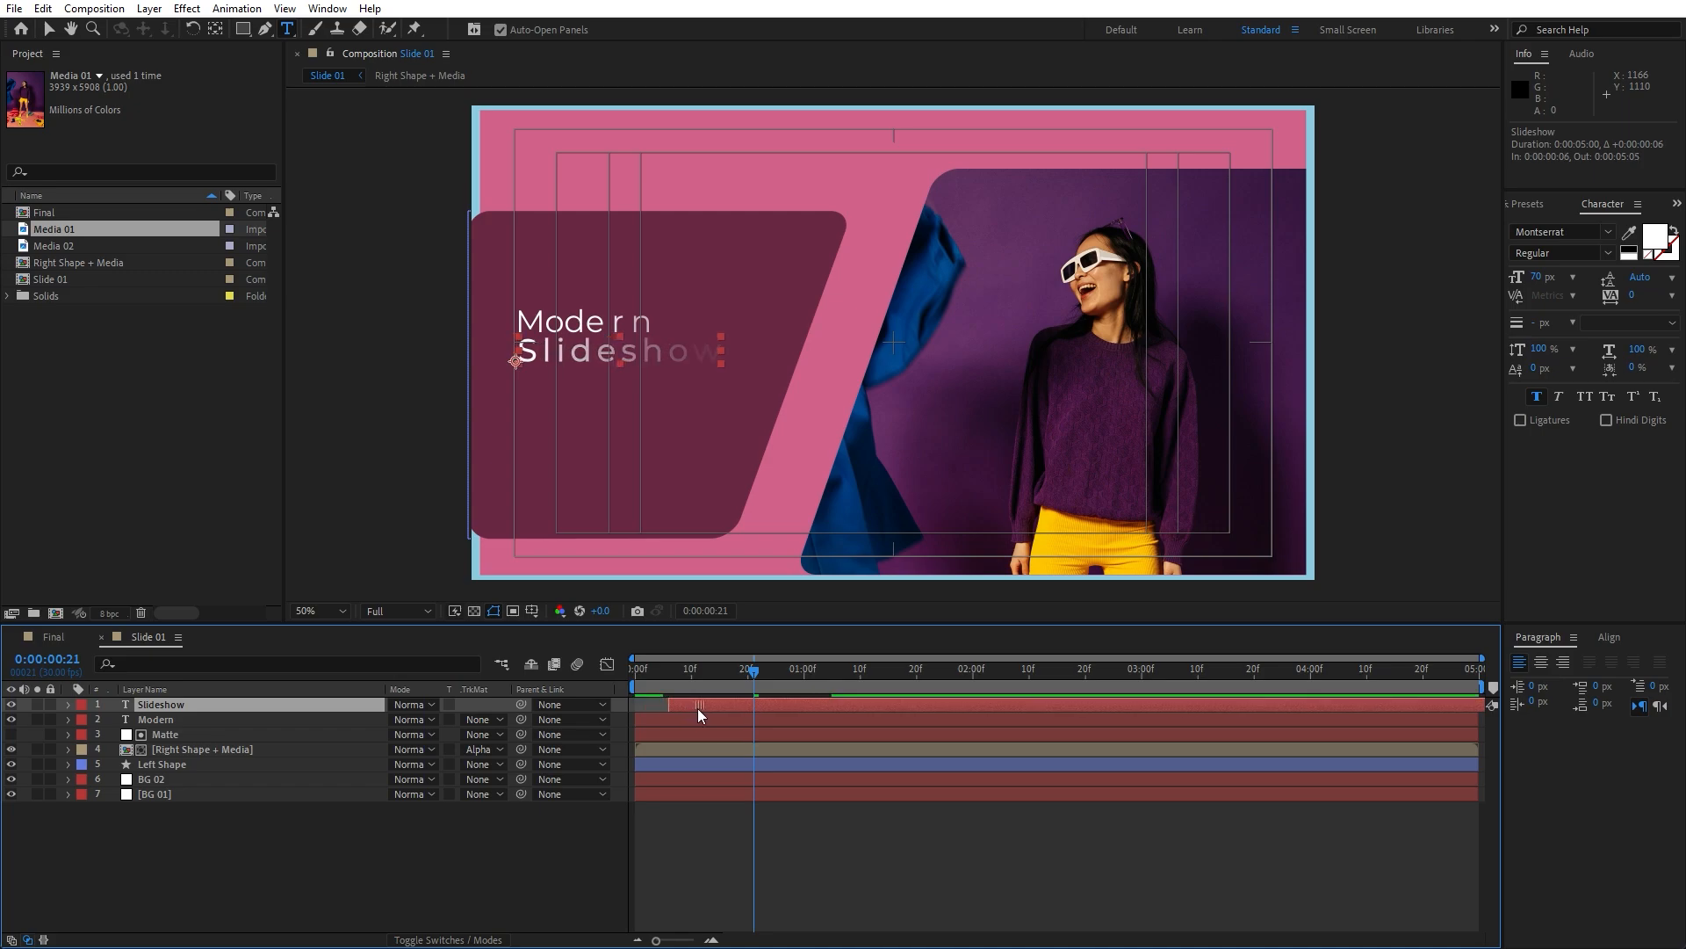
left_click(513, 825)
key("space")
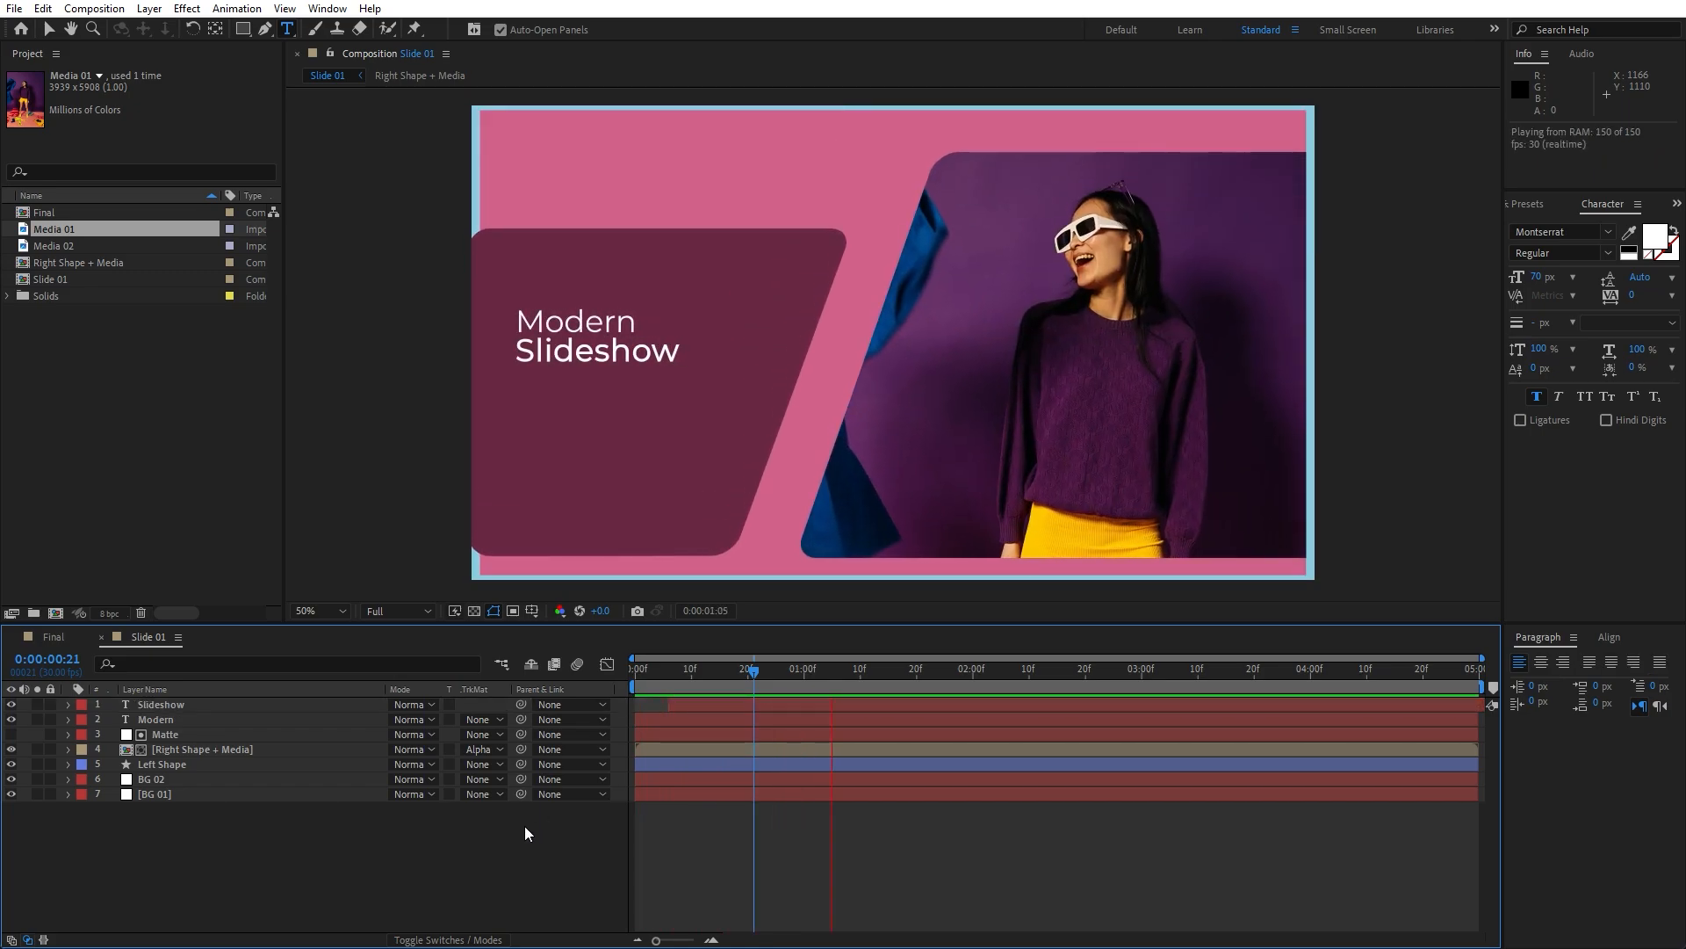
Step: Create a paragraph text box below the Slideshow title on the dark shape and paste the Lorem ipsum text
left_click_drag(678, 672, 808, 671)
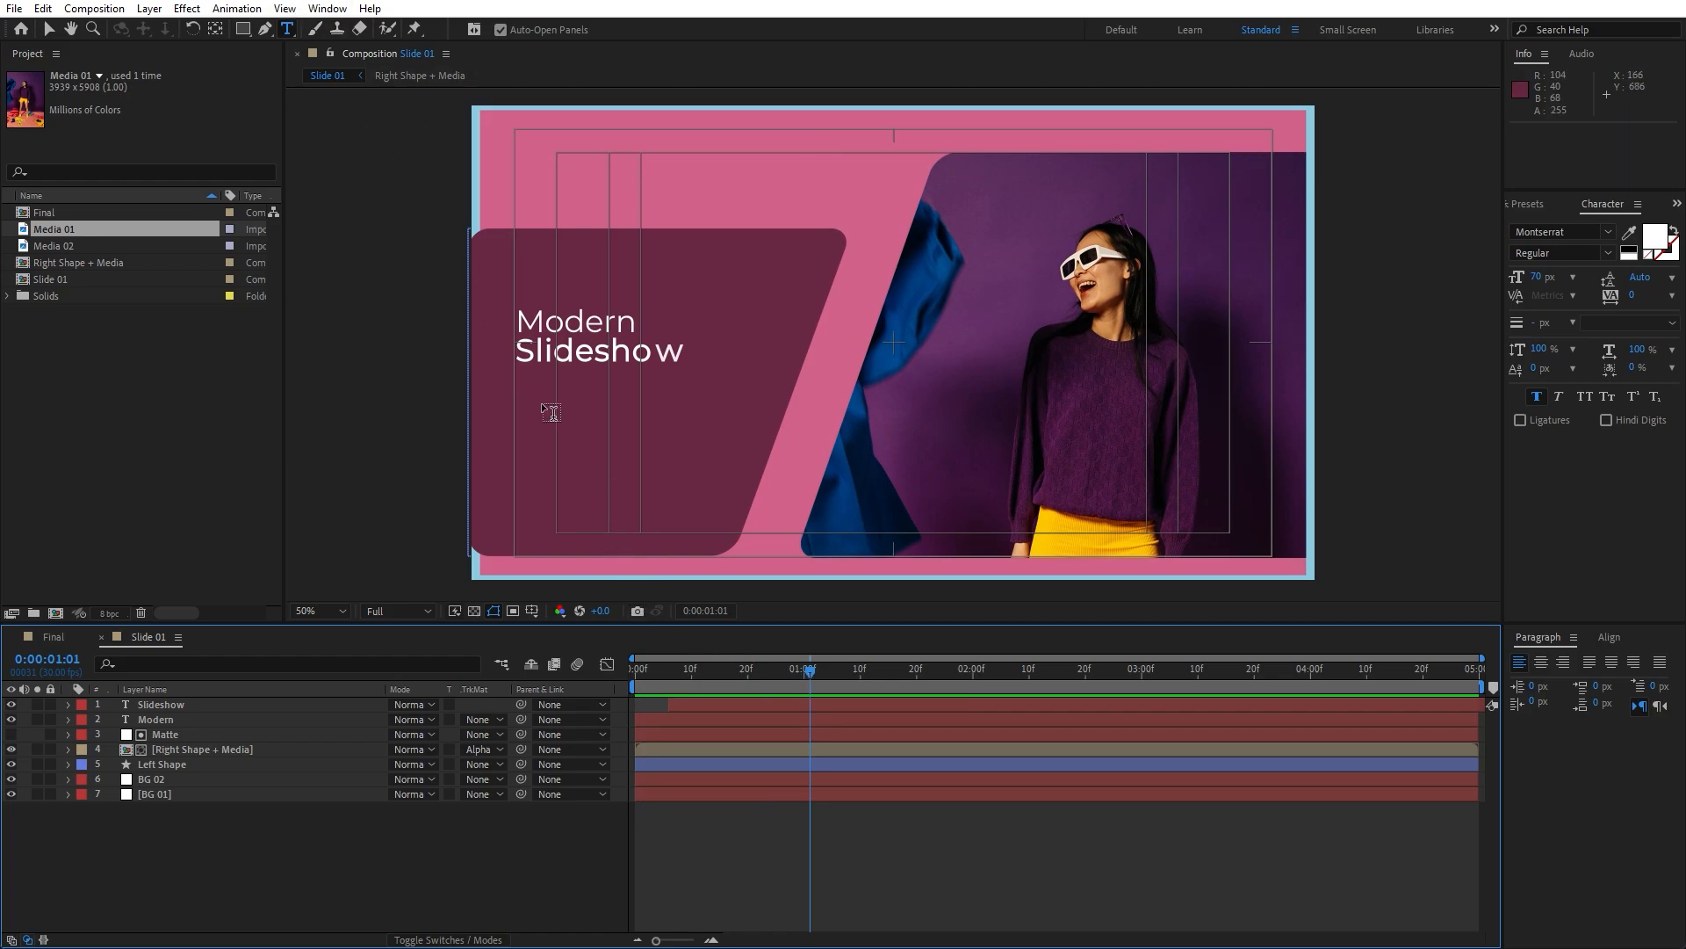
left_click_drag(516, 392, 671, 496)
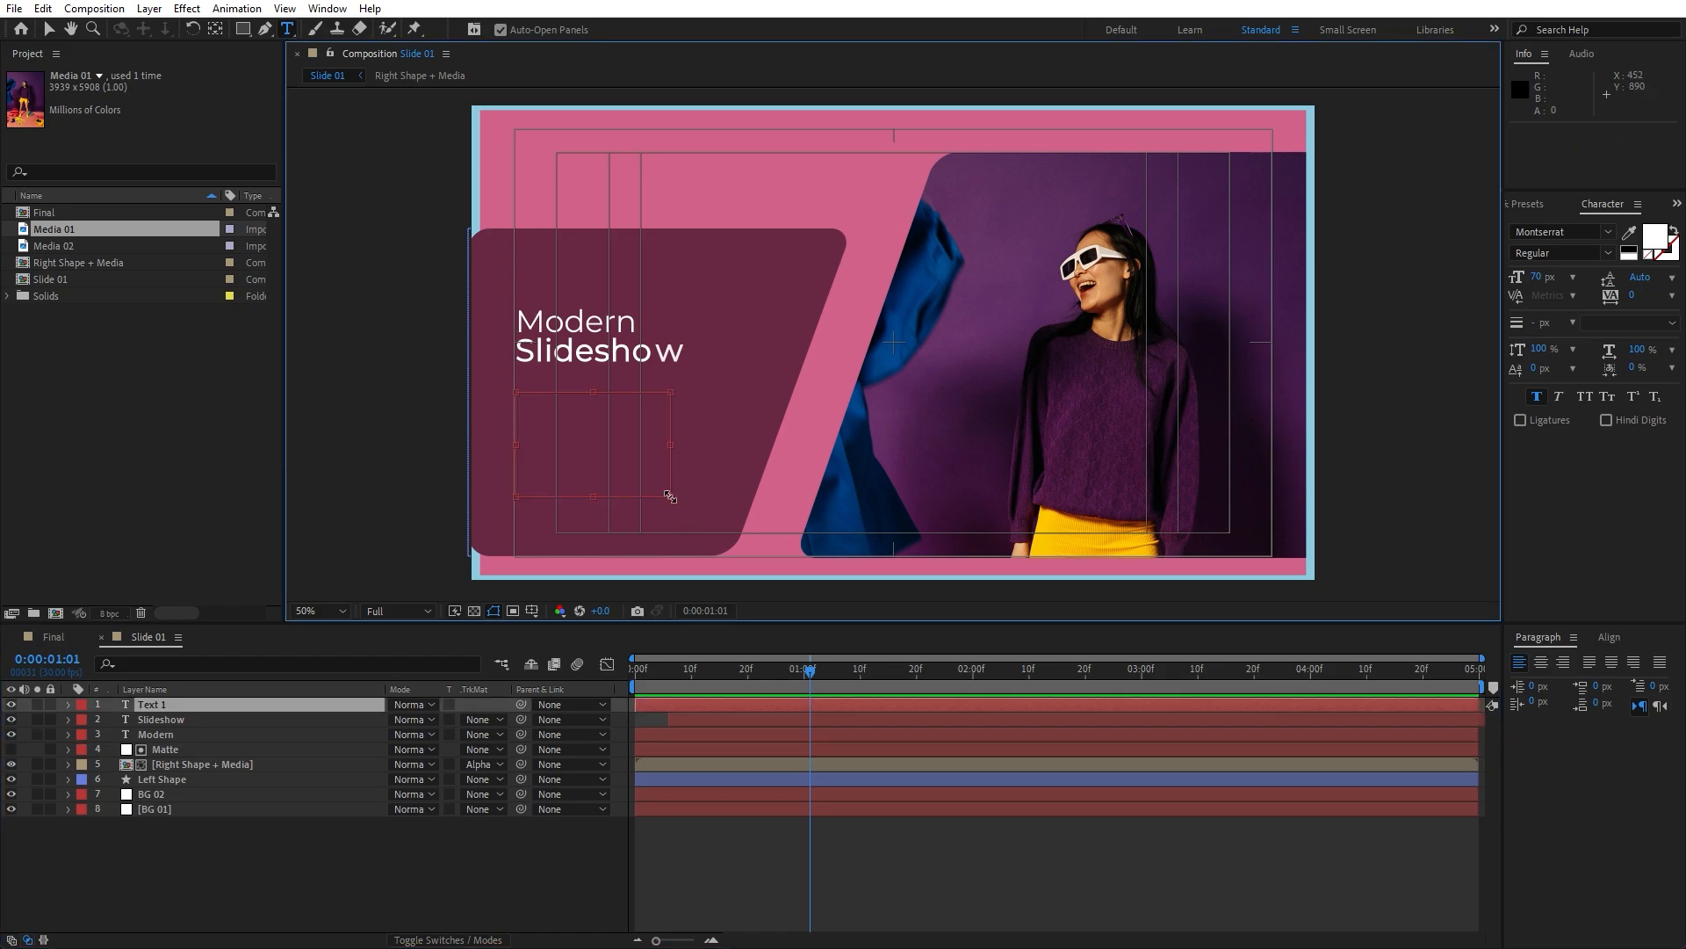
left_click(176, 706)
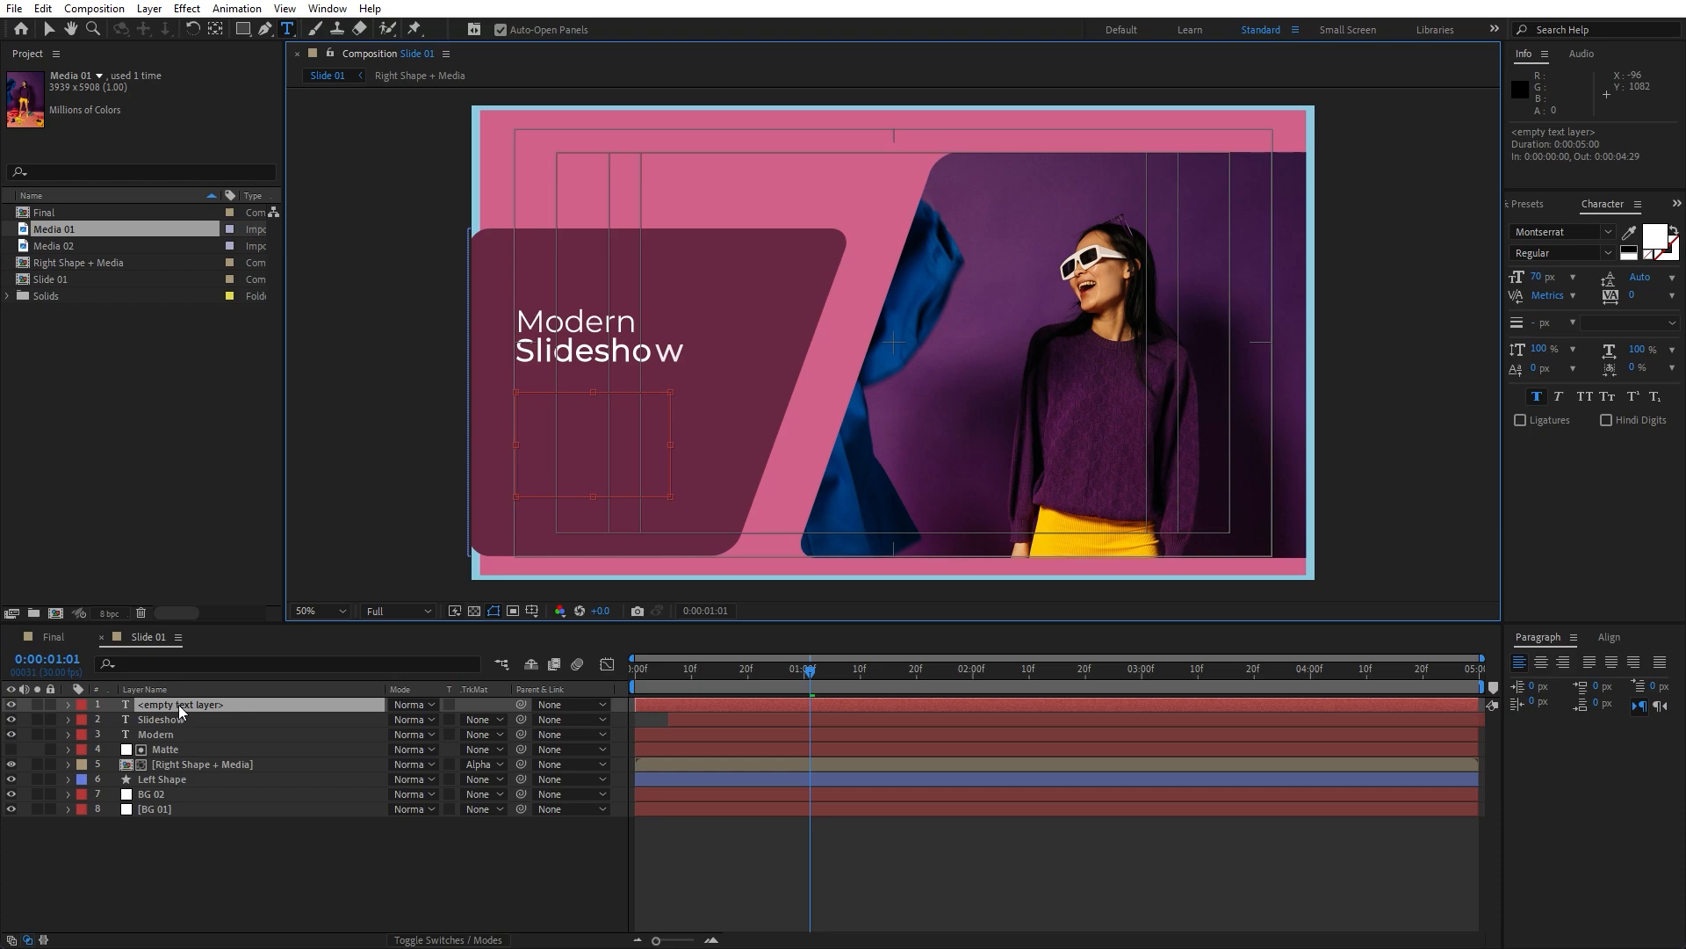
key("ctrl+v")
key("ctrl+a")
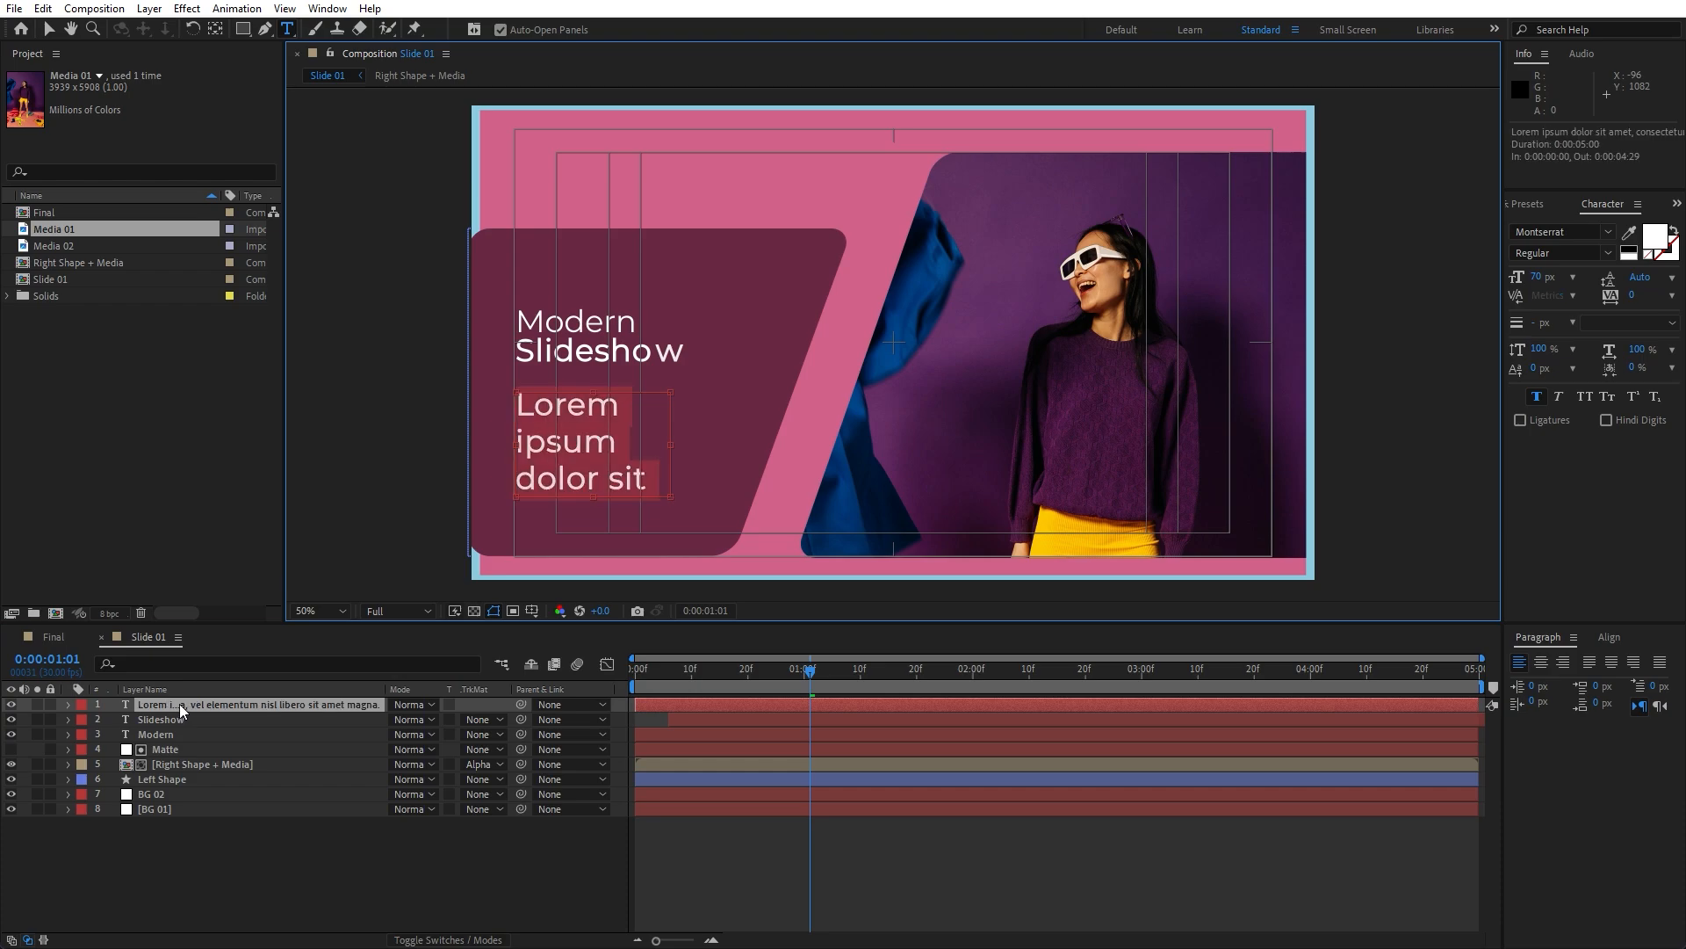
Step: Format the Lorem ipsum paragraph at 20 px in Montserrat Light without faux bold and preview the slide
left_click(1546, 276)
type("20")
key("Return")
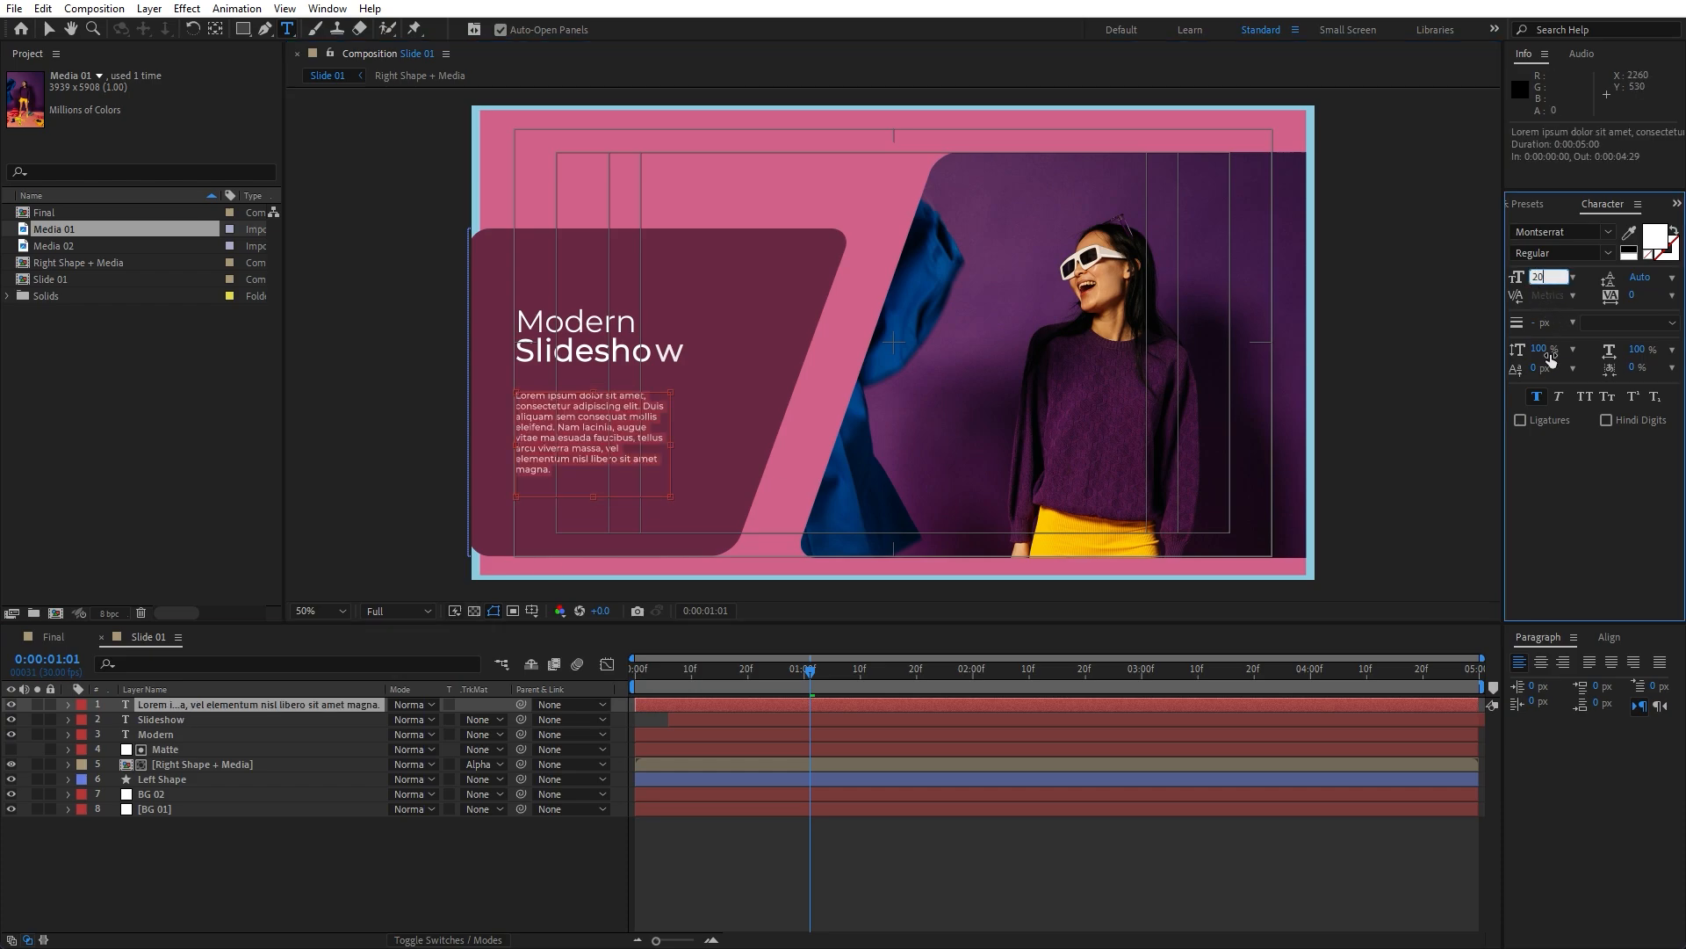
left_click(1537, 398)
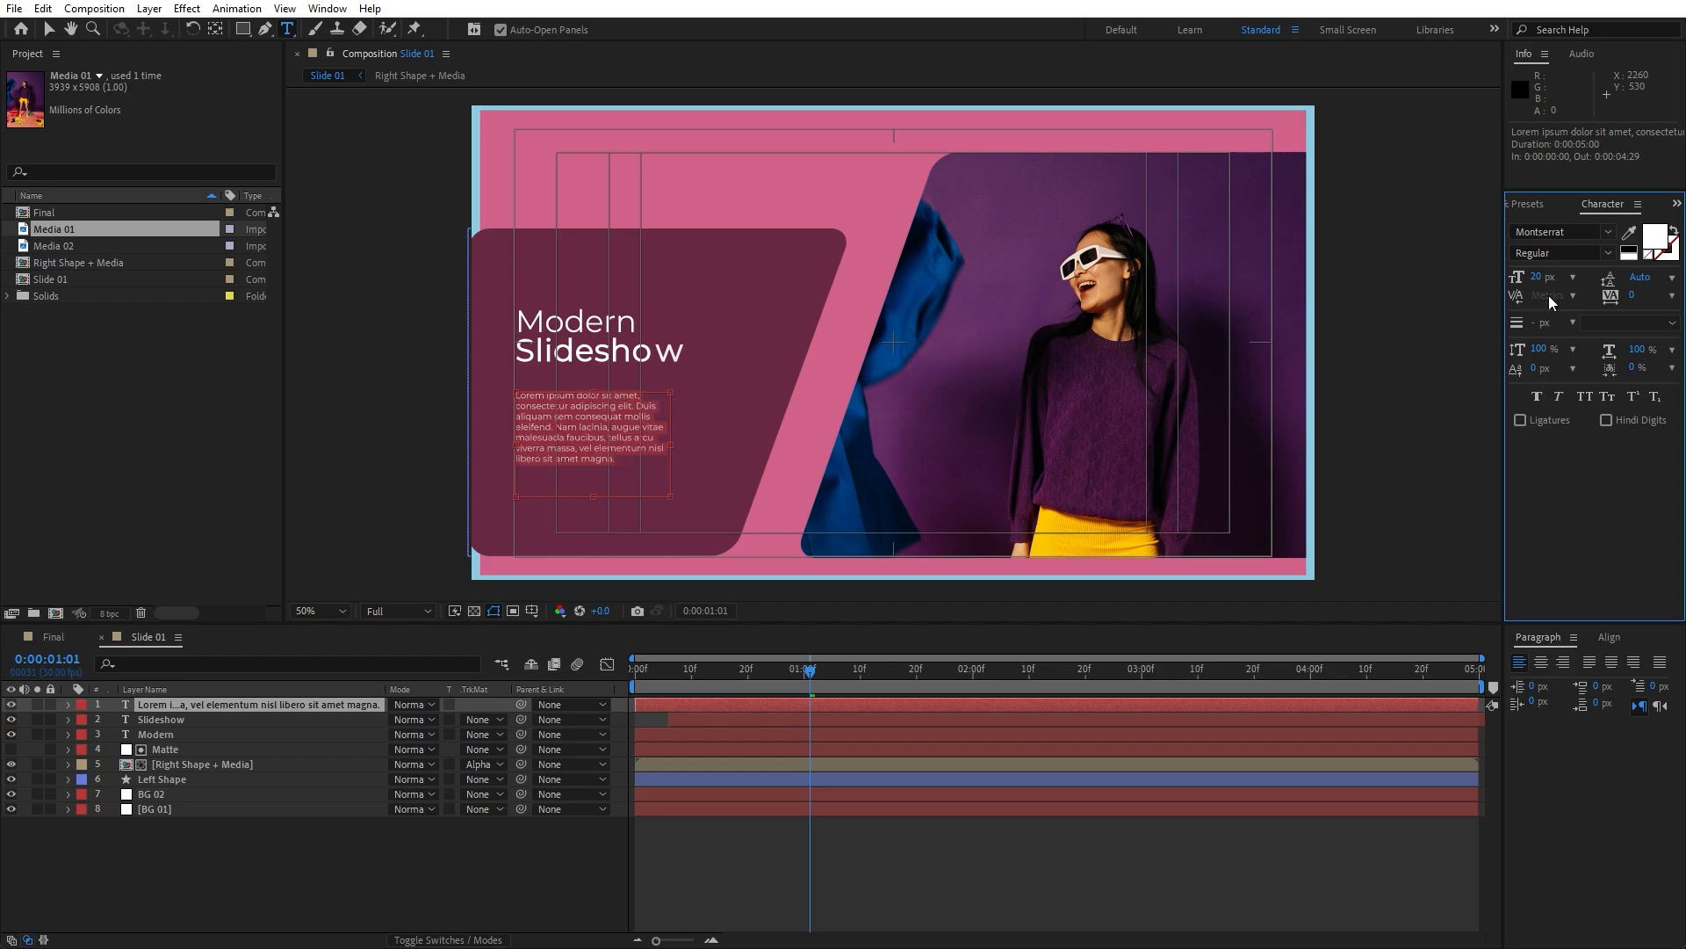
left_click(1560, 254)
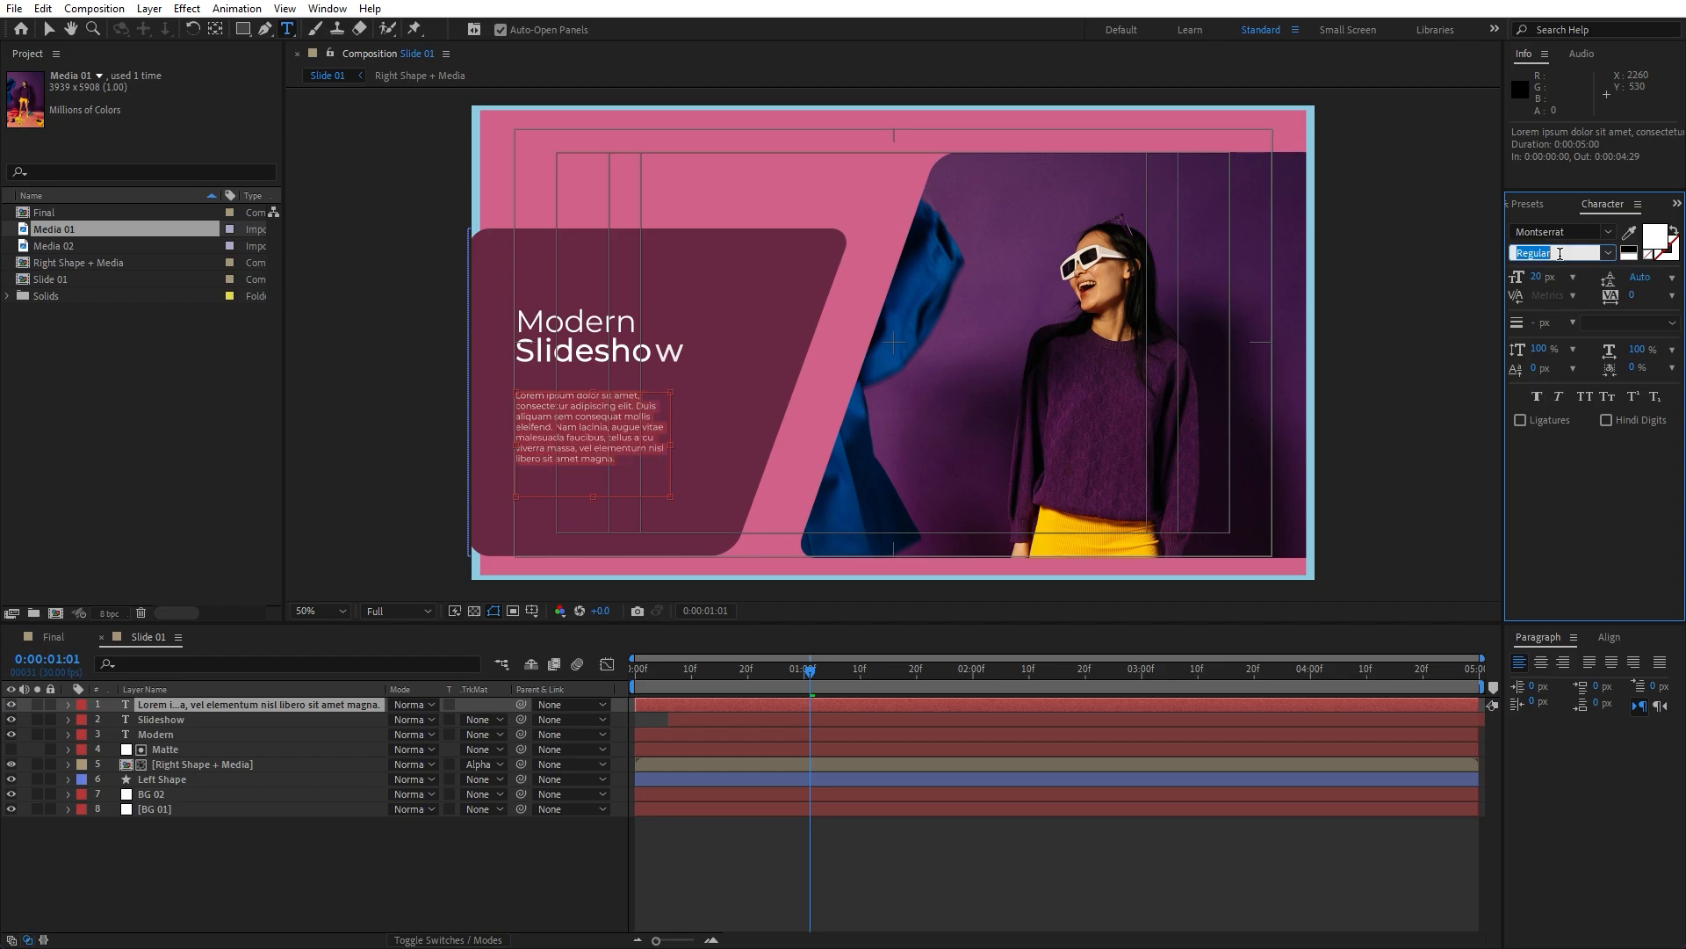
type("Light")
left_click(413, 873)
left_click_drag(724, 673, 619, 668)
key("space")
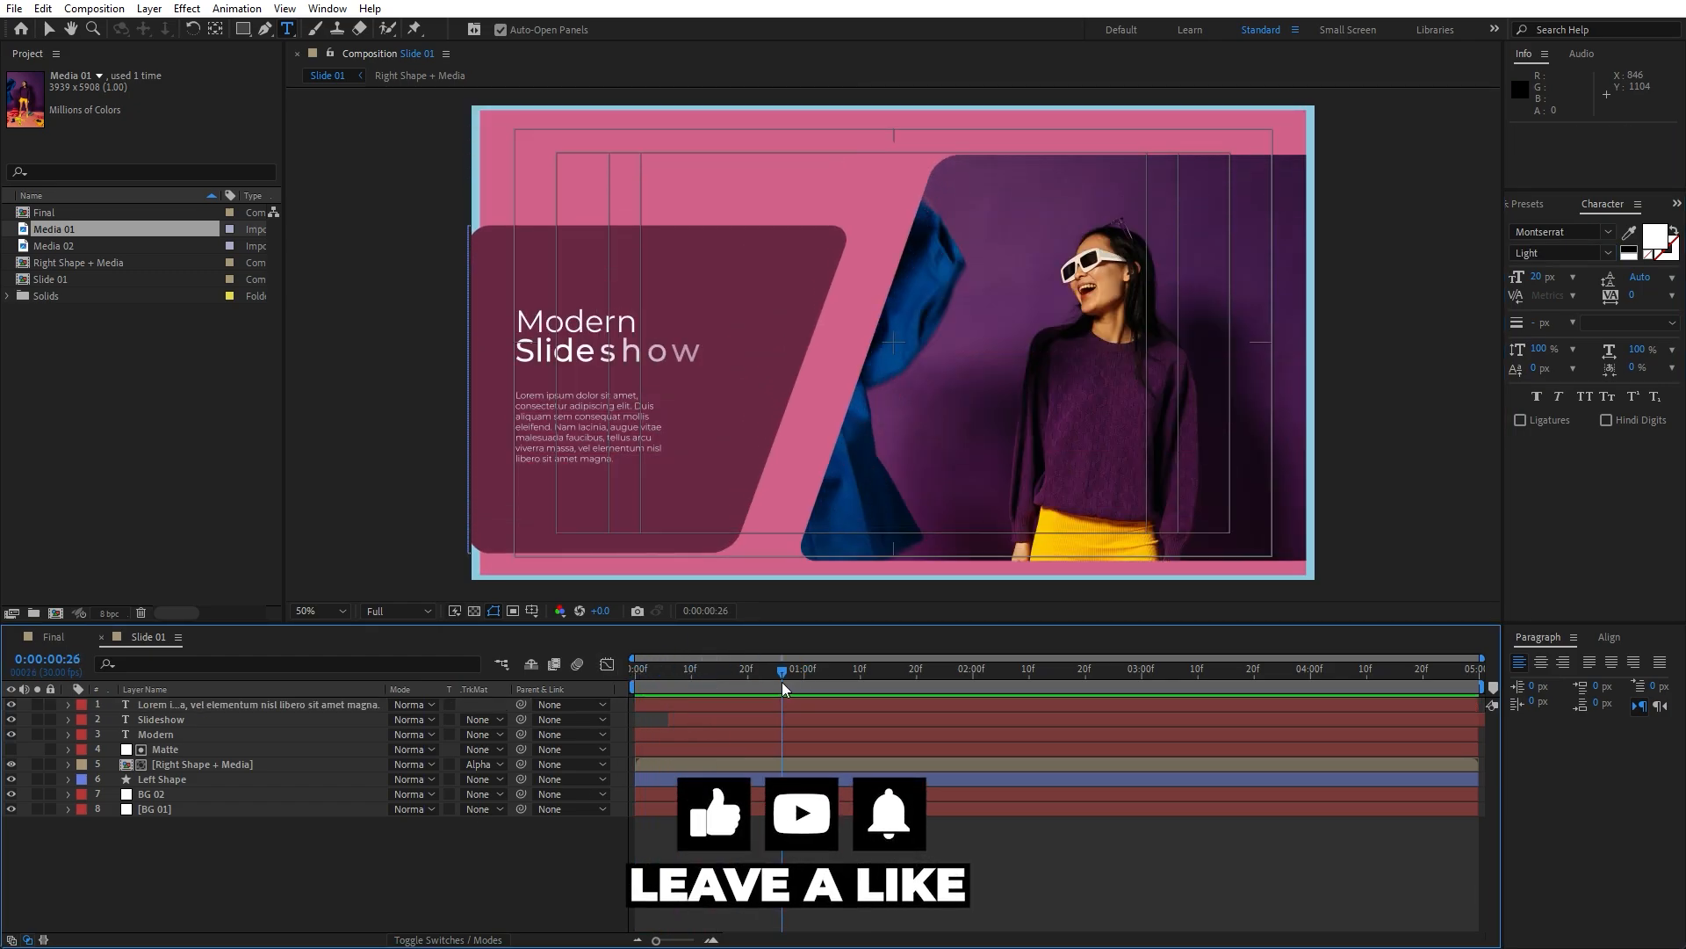
Step: Copy Animator 1 from the Modern layer to the Lorem ipsum layer at the composition start and preview it
left_click(68, 734)
left_click(144, 813)
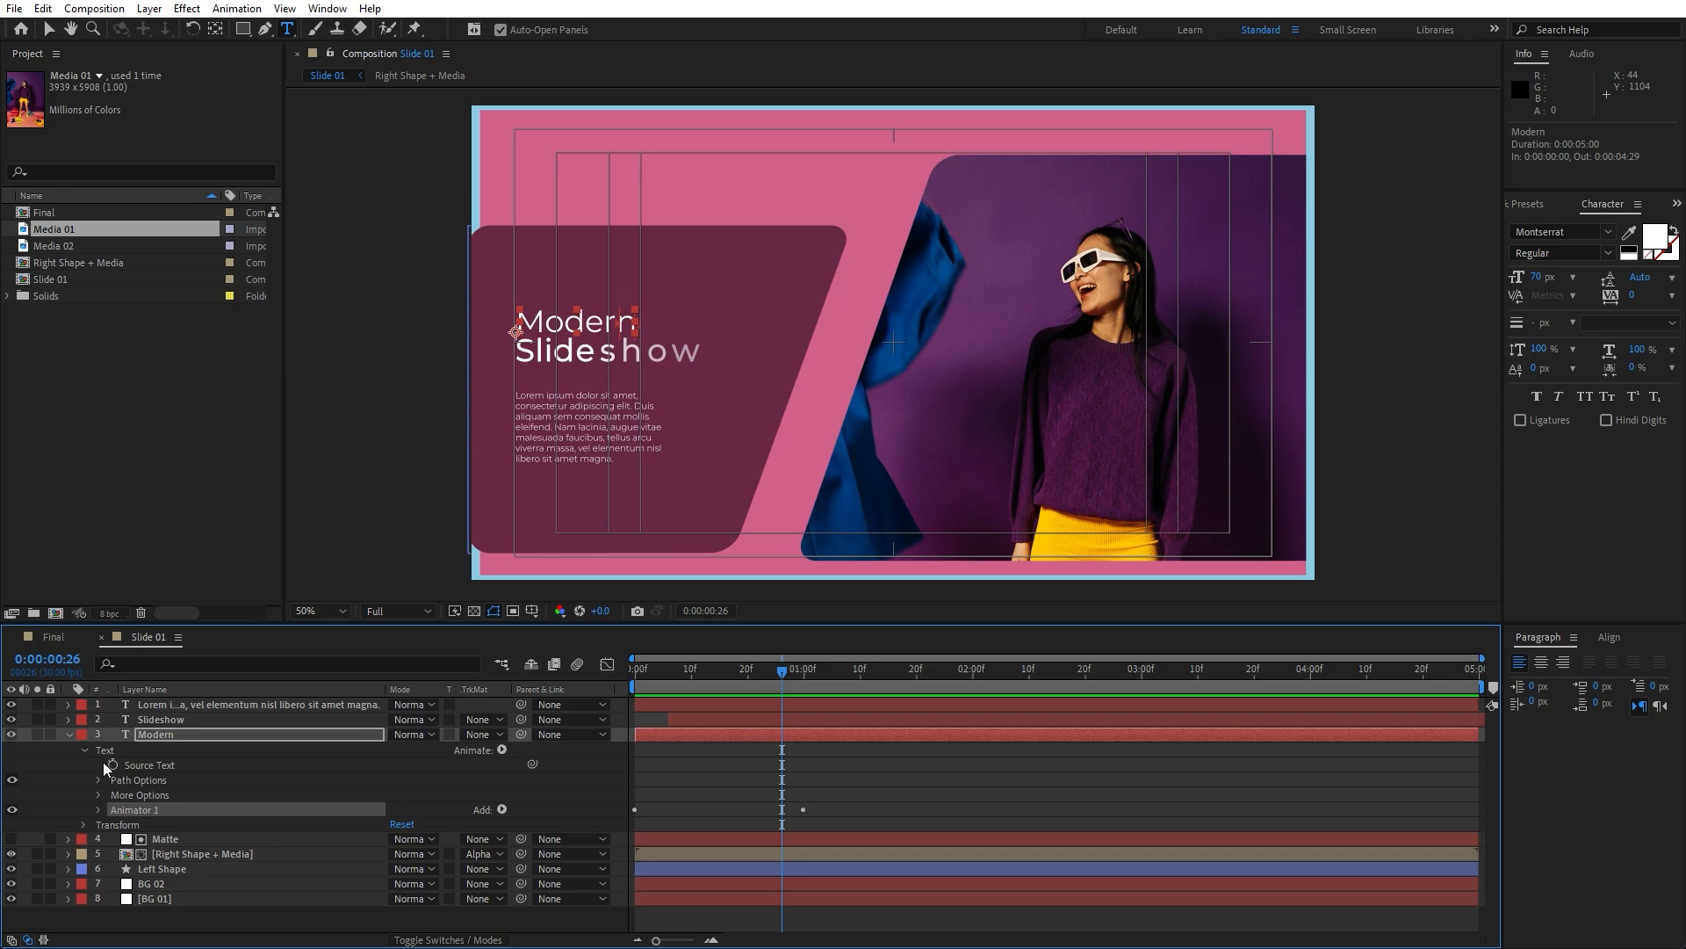
left_click(67, 734)
left_click(281, 705)
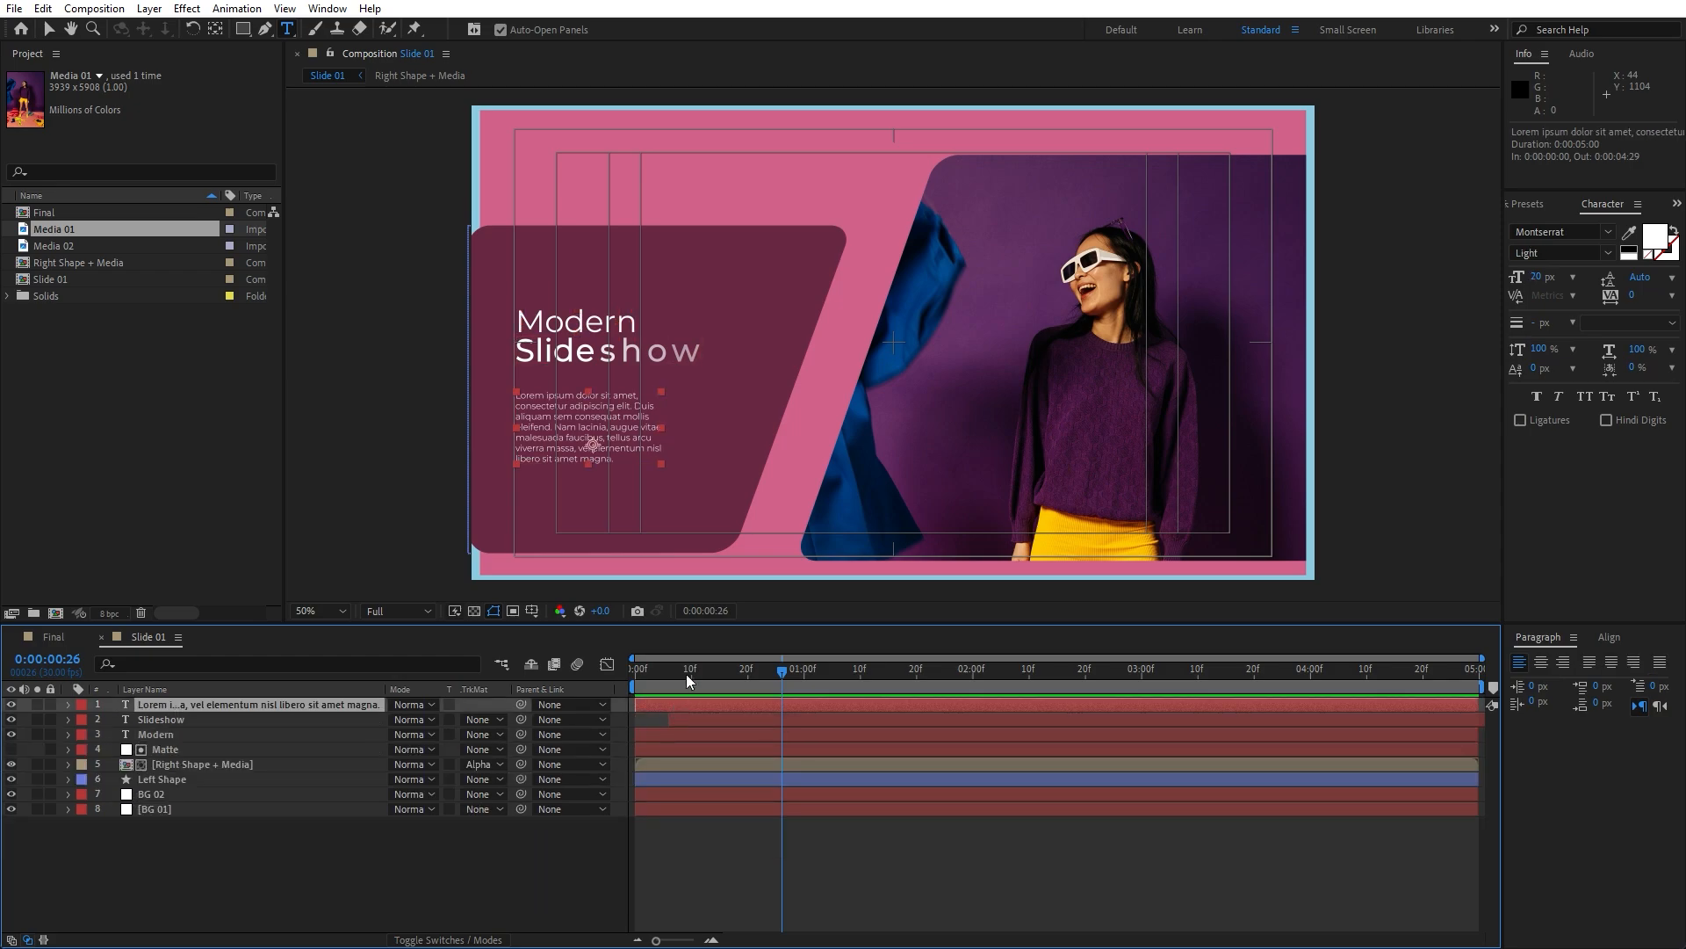
left_click_drag(687, 676, 619, 676)
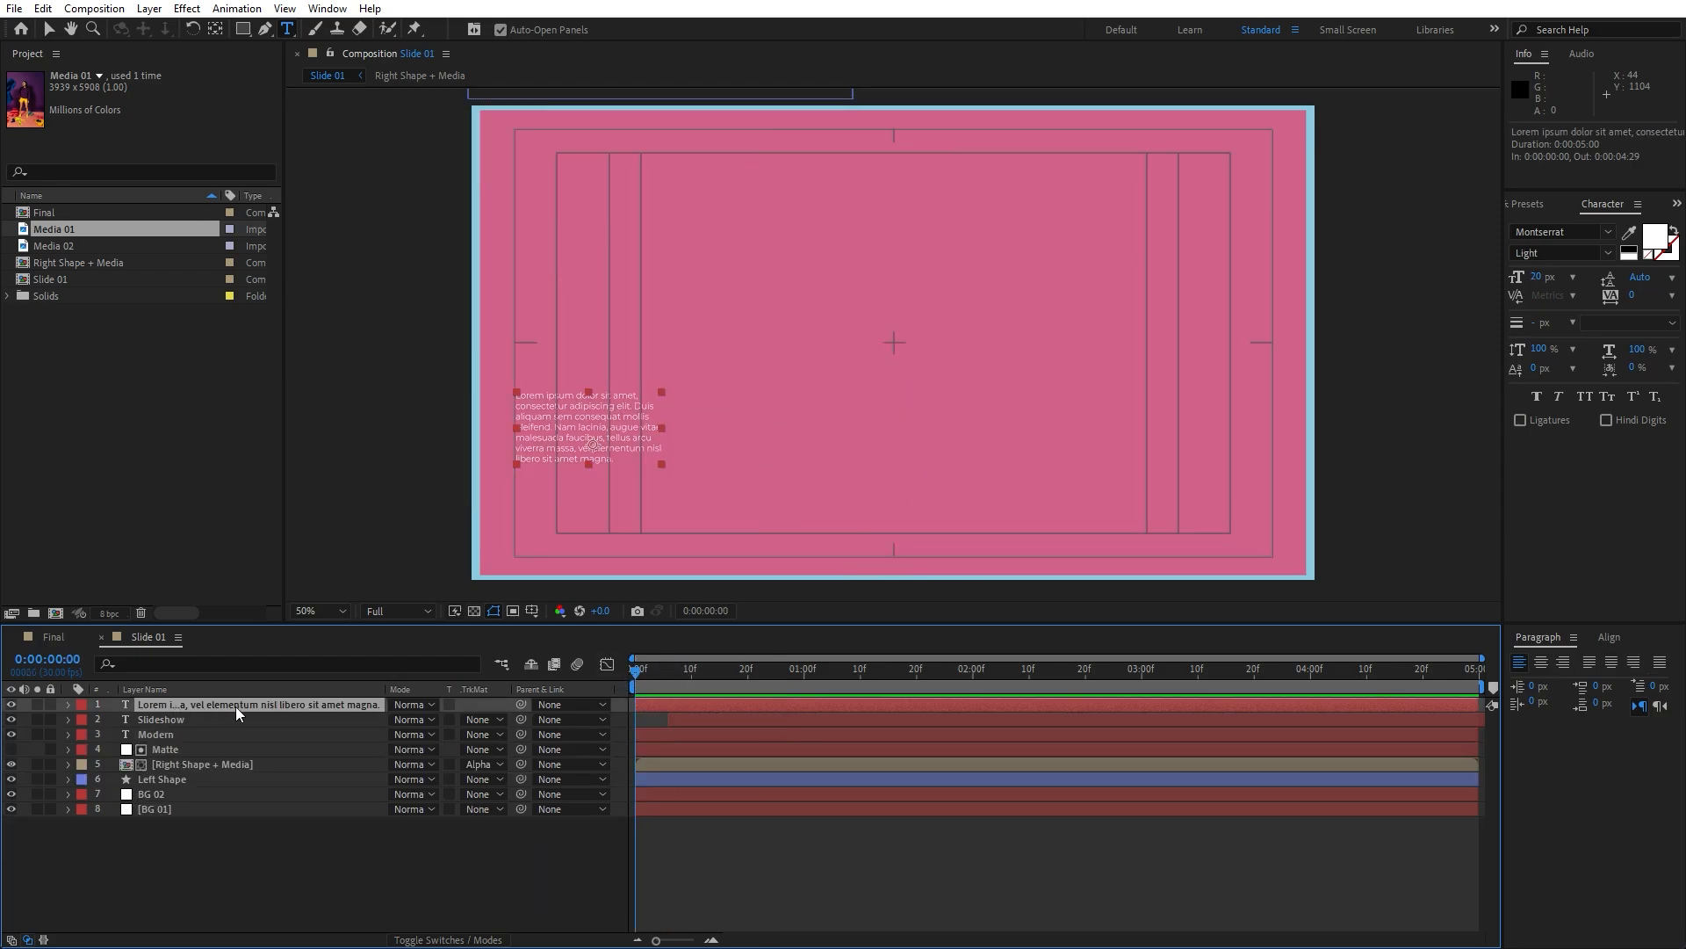
key("space")
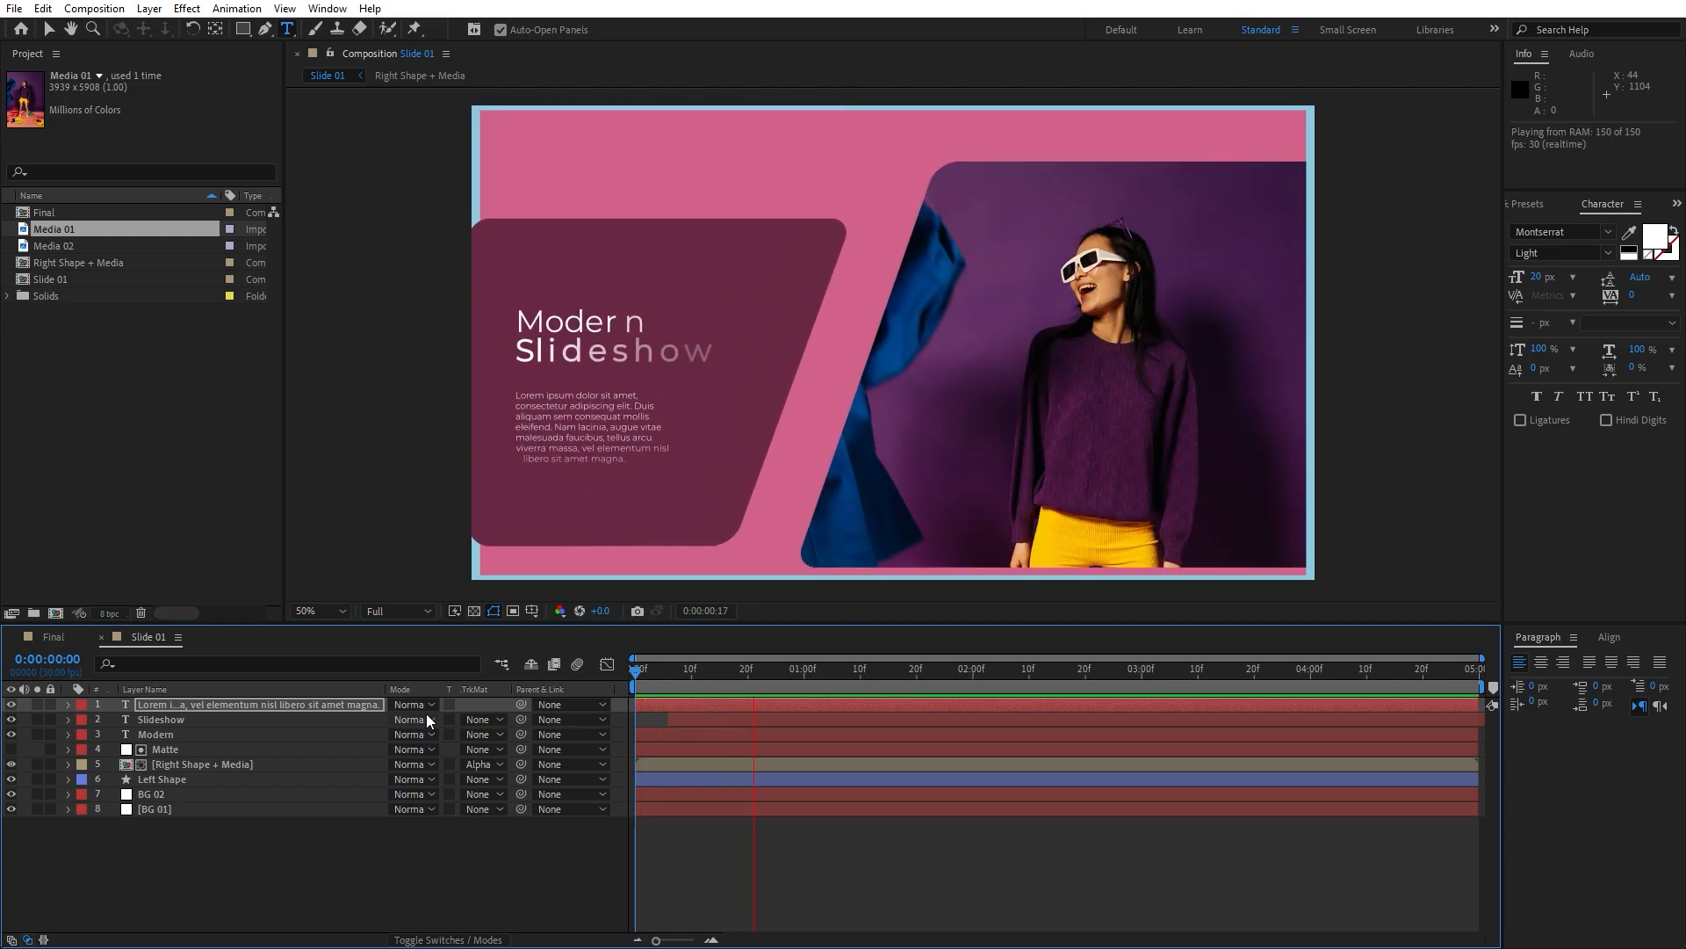
Step: Draw a white rectangle about 212 by 46 px below the Lorem ipsum paragraph at 0:00:01:07 and name its layer Subscribe Button
left_click_drag(640, 671, 845, 675)
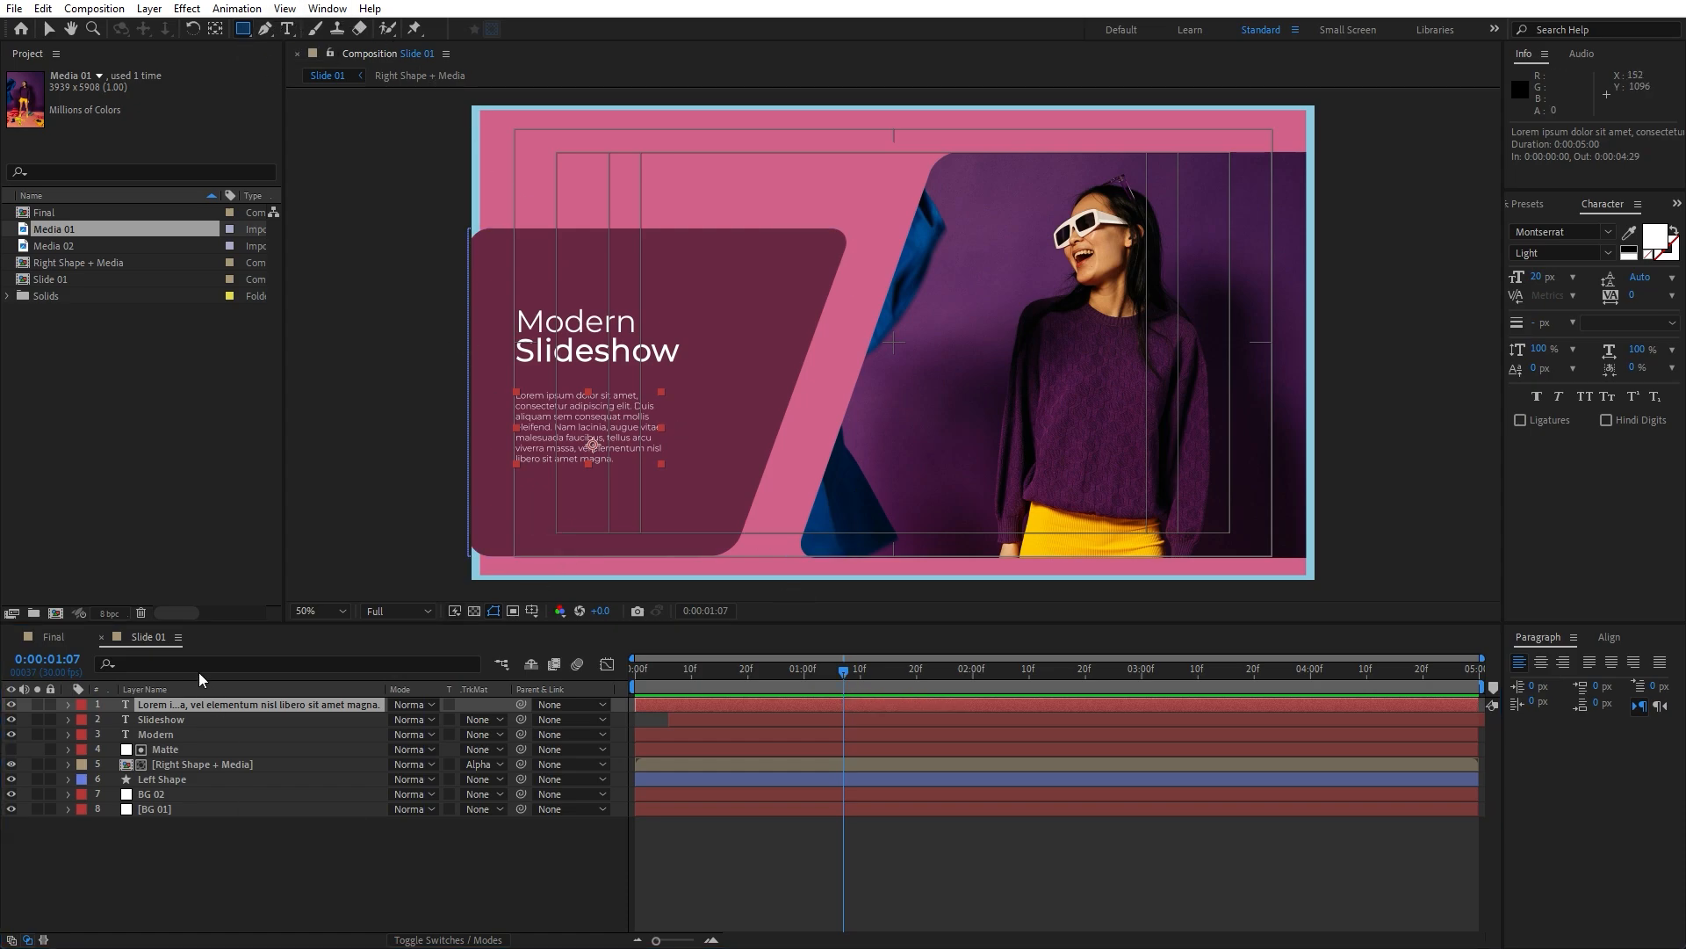
left_click(242, 850)
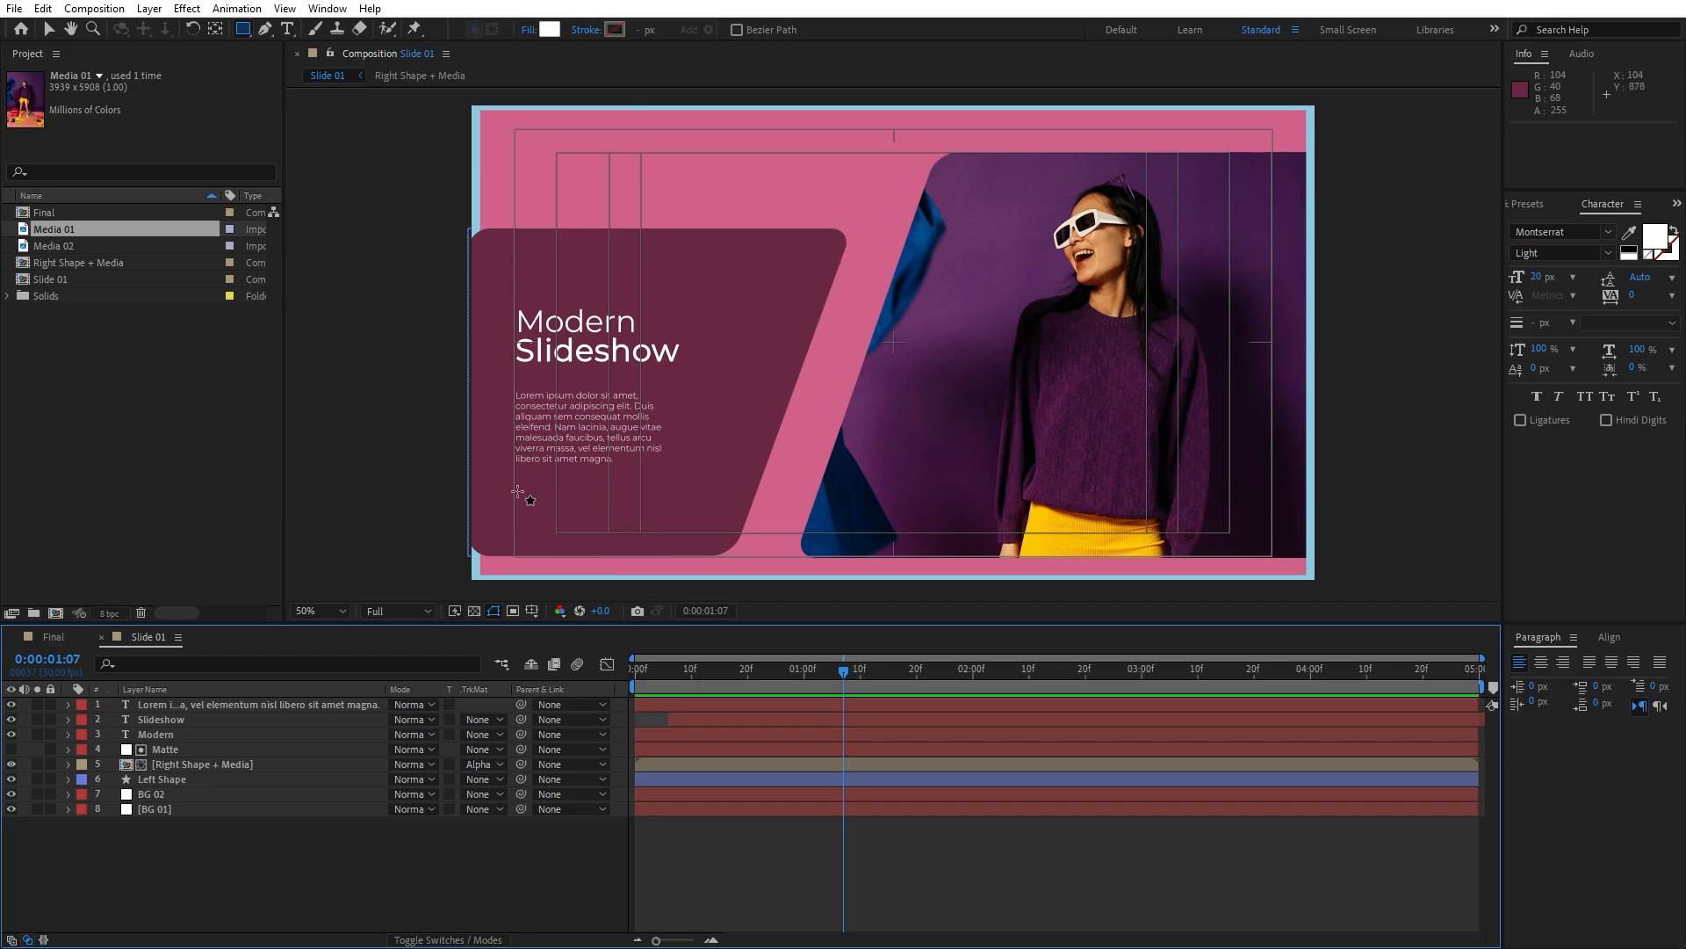
left_click_drag(515, 489, 610, 510)
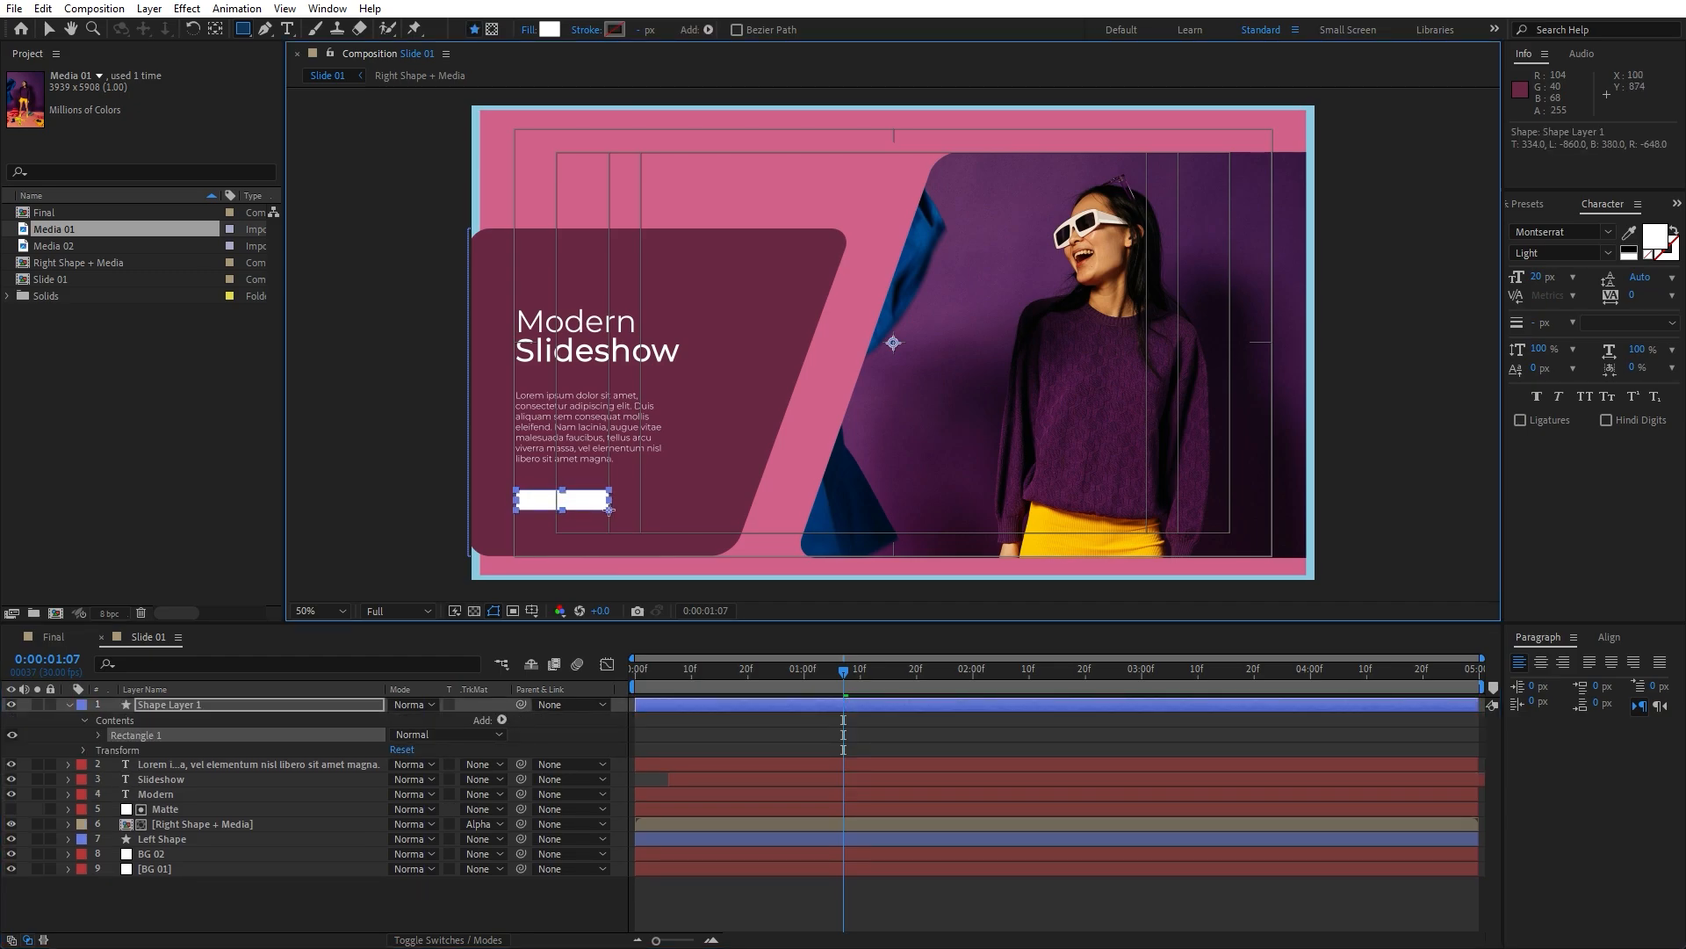
left_click(186, 704)
key("Return")
type("Su")
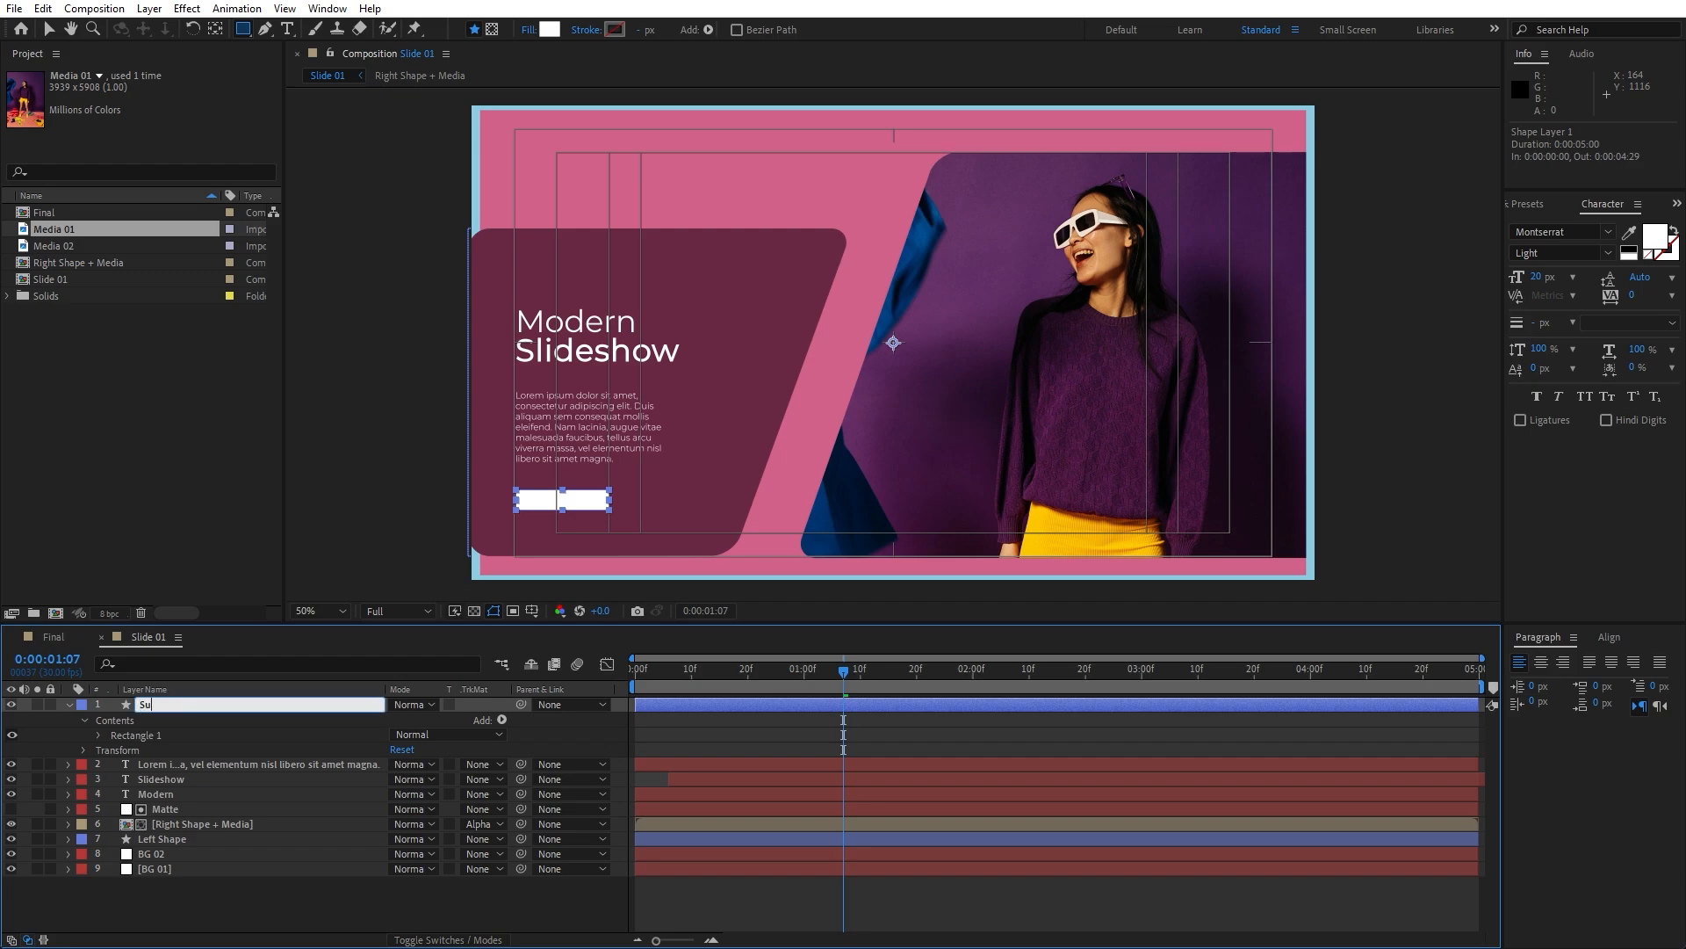
type("bscribe Button")
left_click(231, 902)
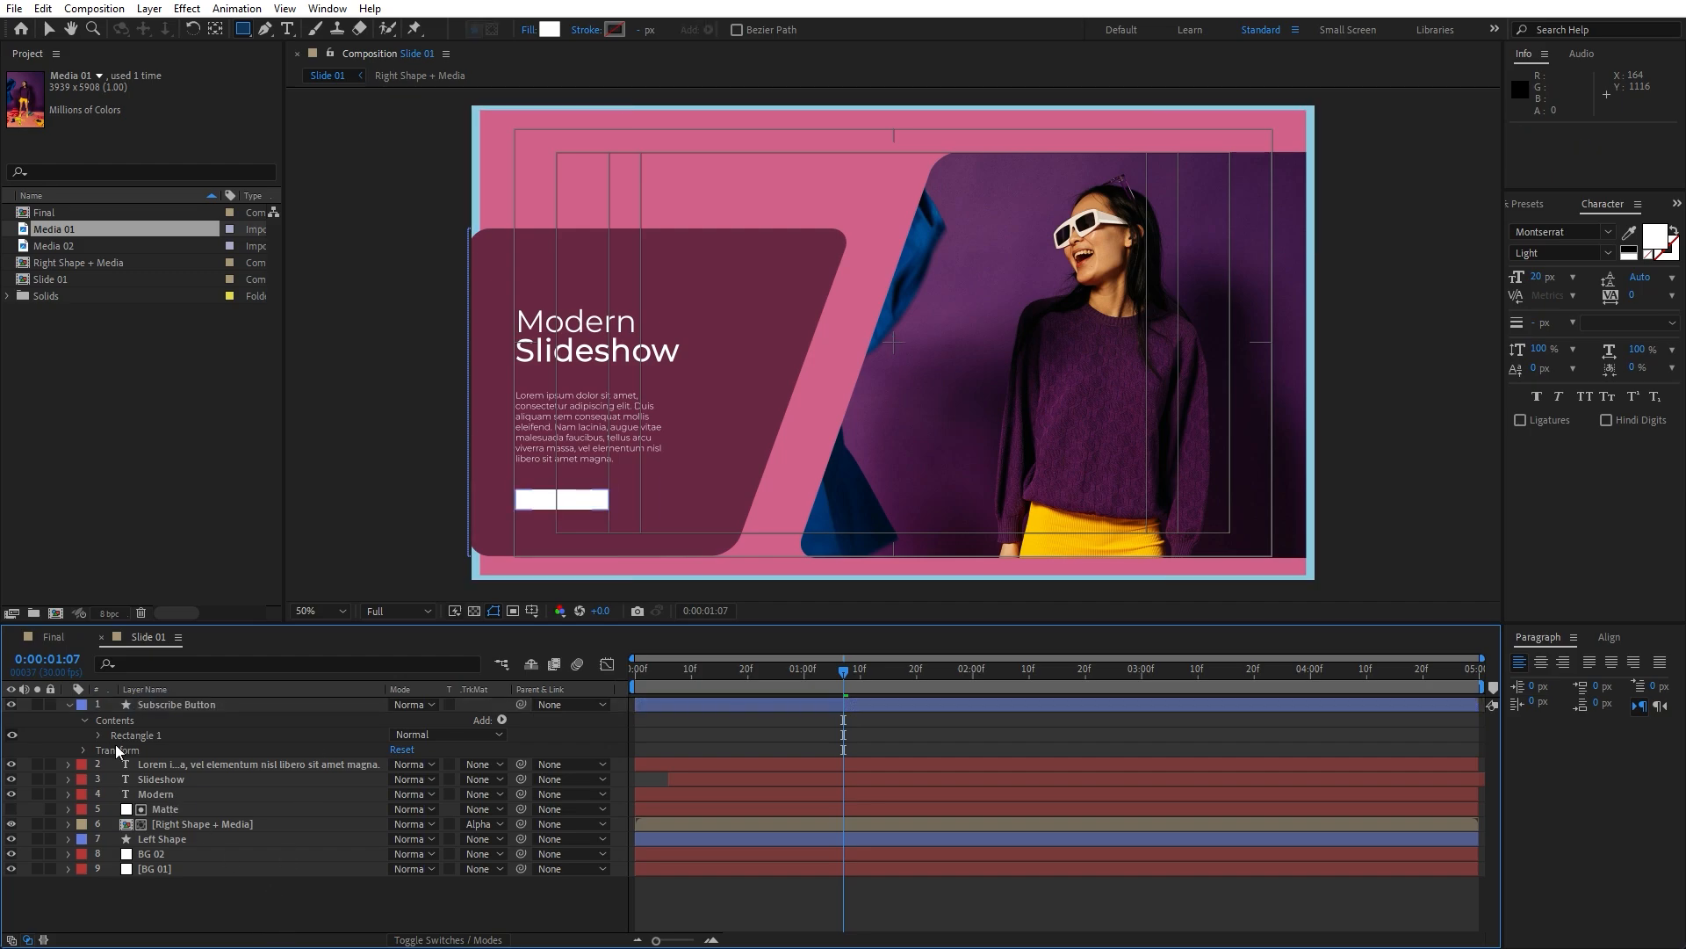
Step: Convert the Subscribe Button rectangle's path to a Bezier path
left_click(98, 735)
left_click(156, 751)
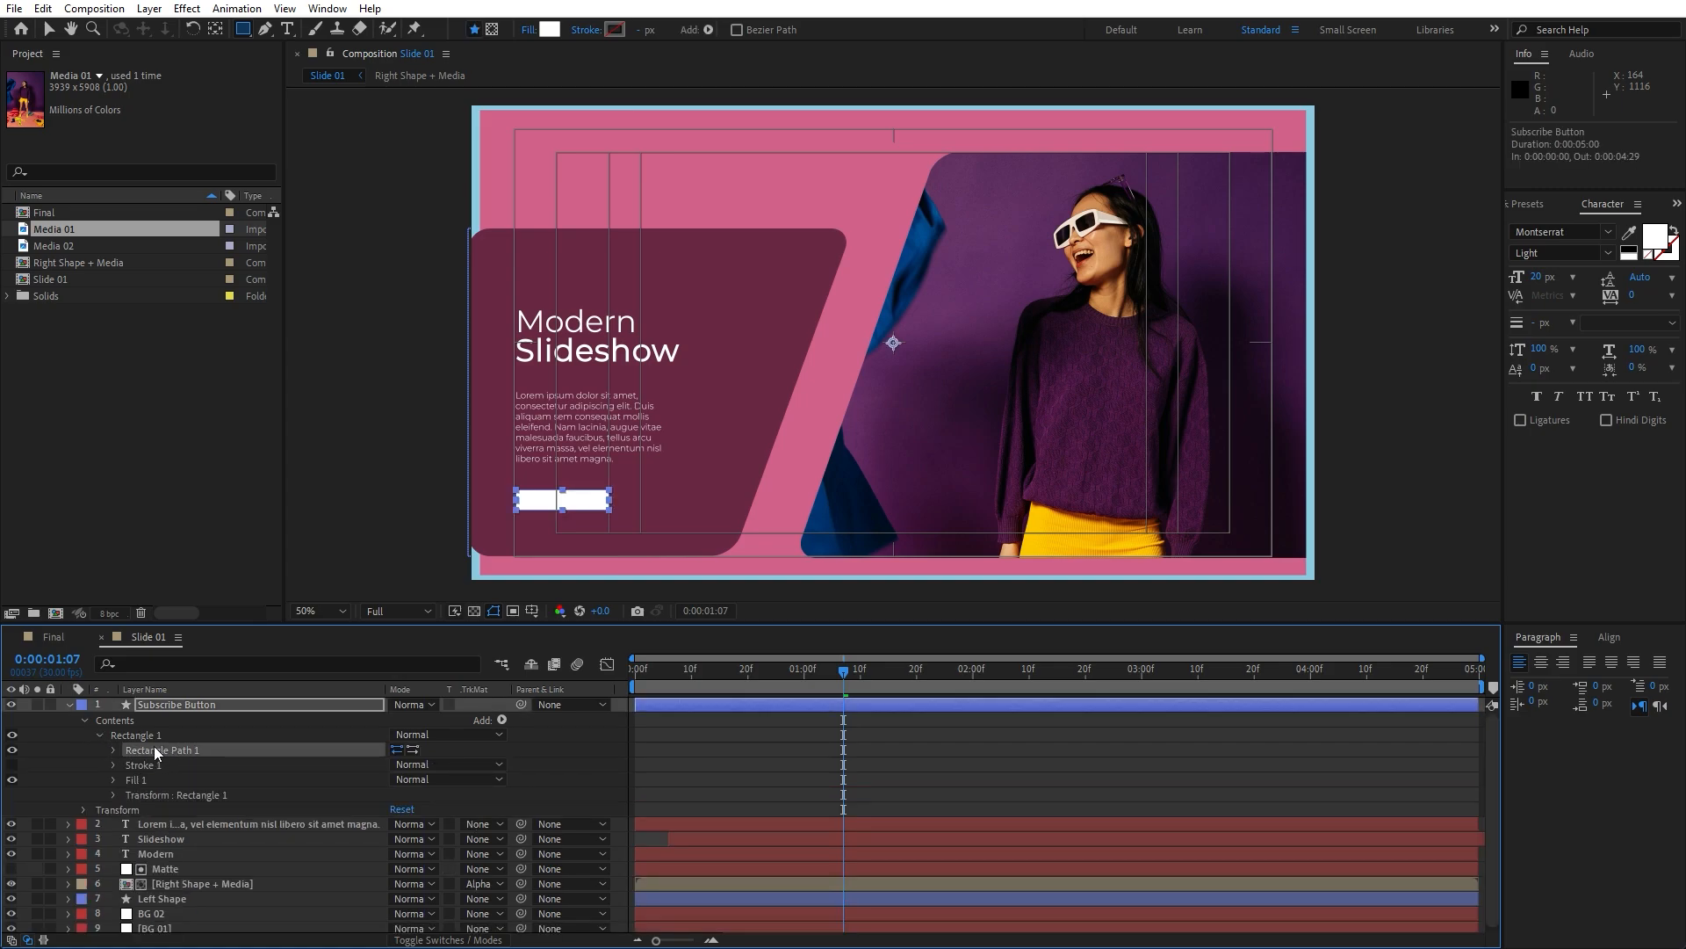
right_click(160, 750)
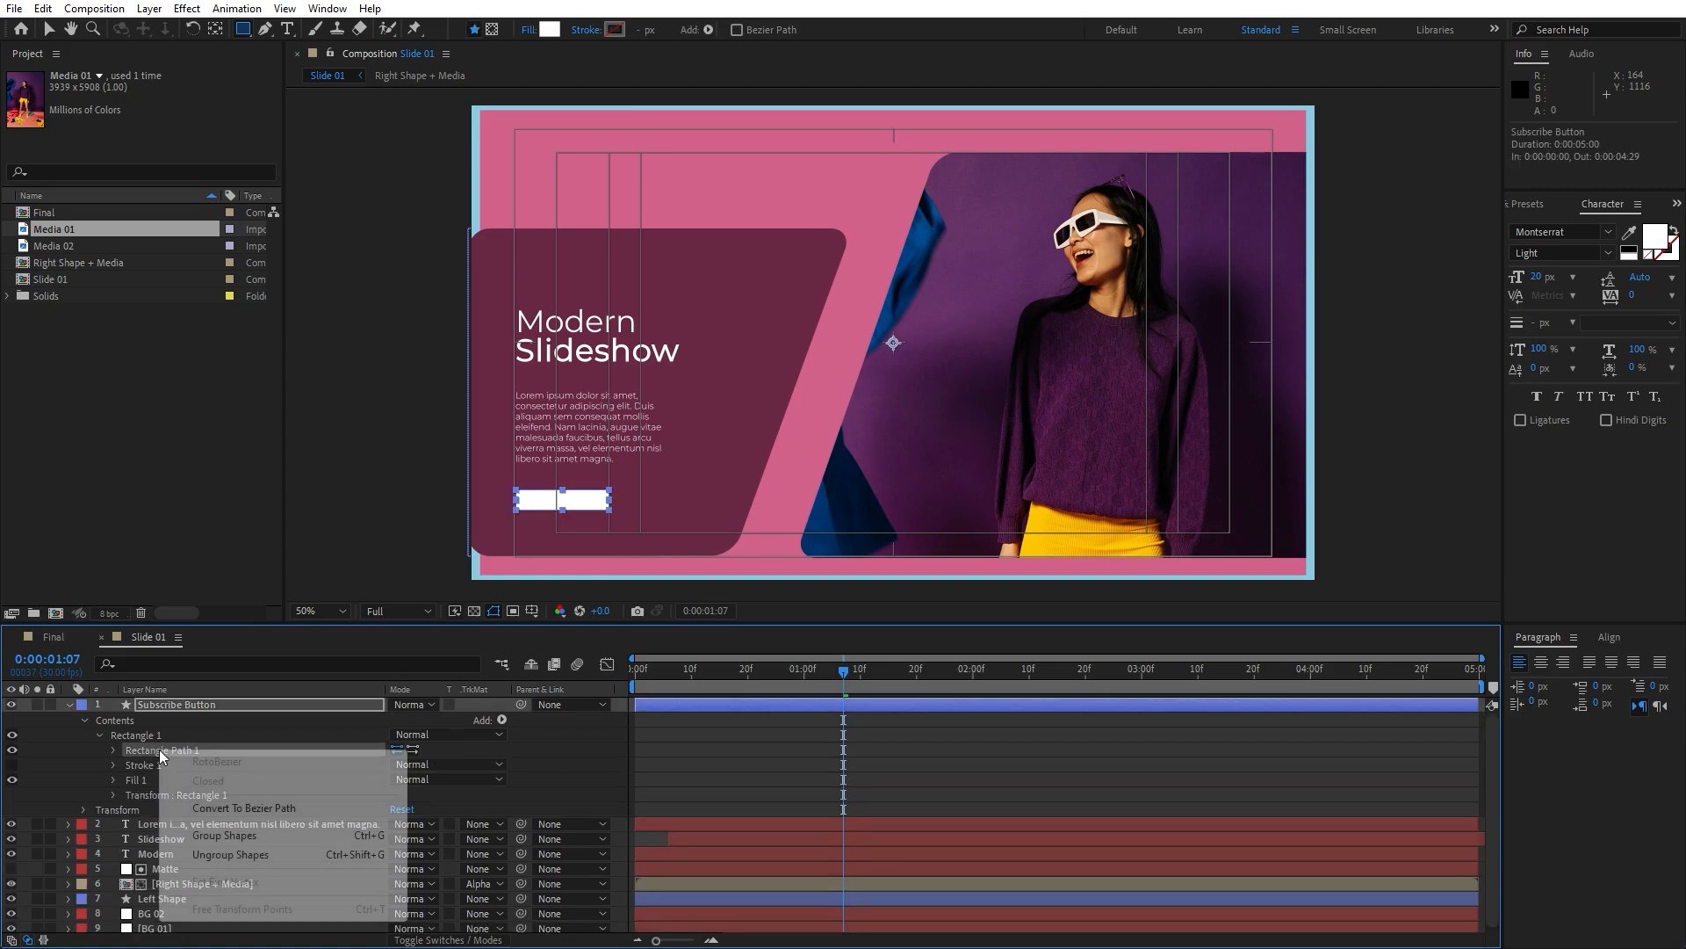
left_click(243, 808)
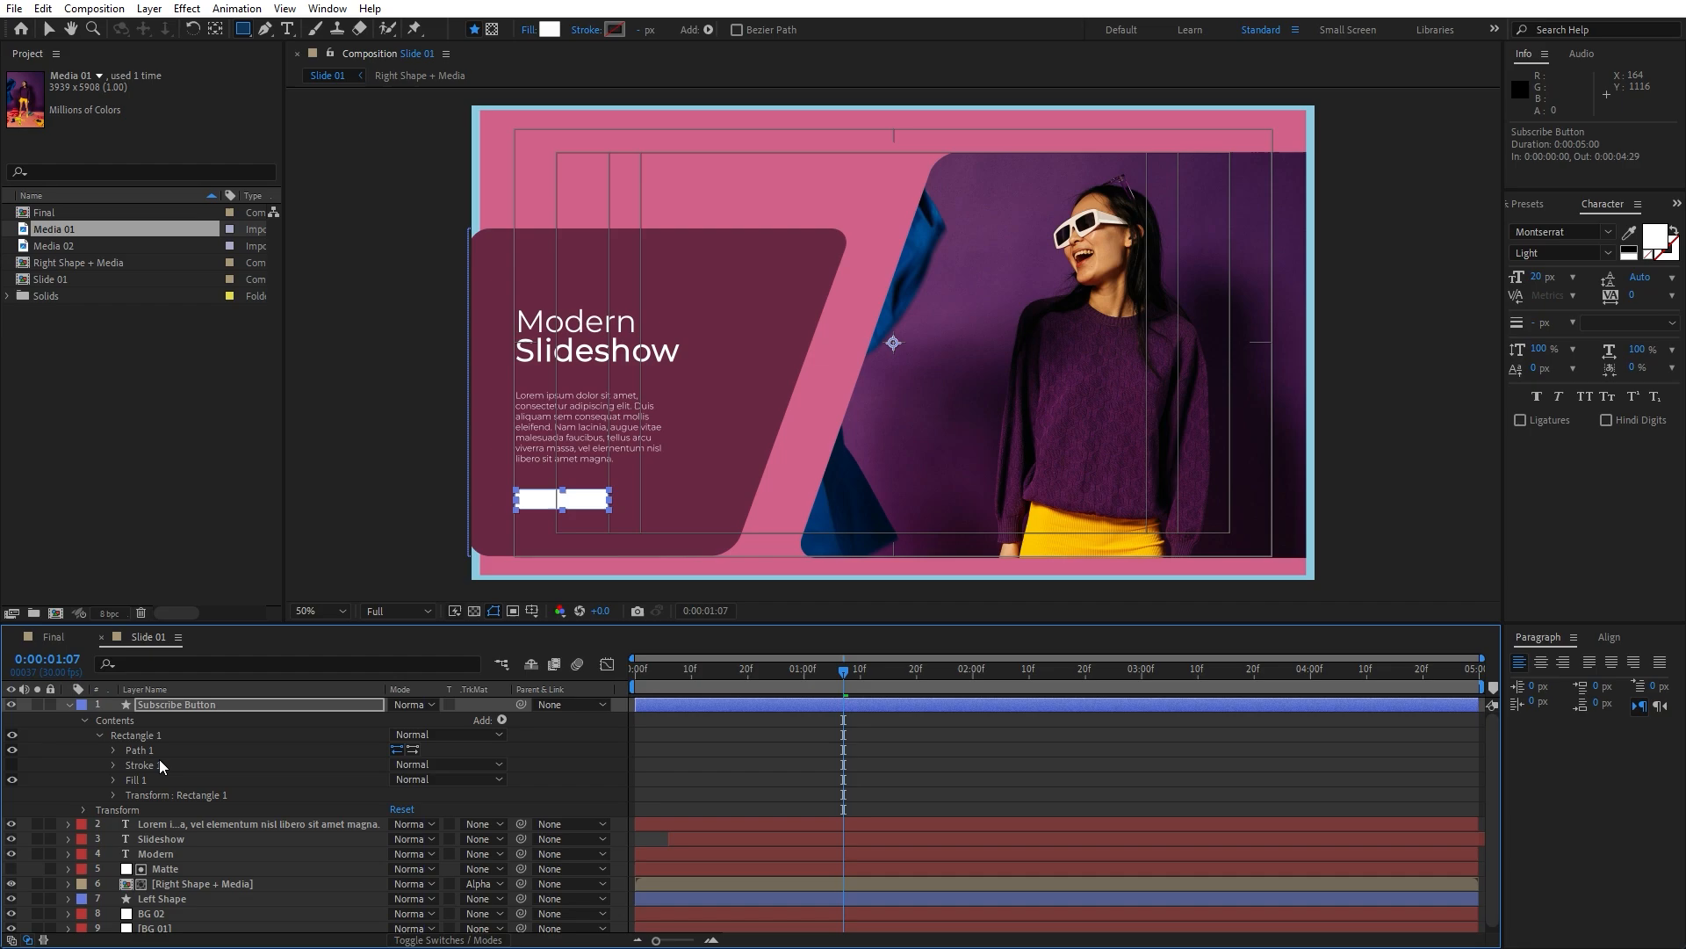
Step: Add Round Corners with a radius of 20 to the Subscribe Button shape and collapse the layer's properties
left_click(501, 719)
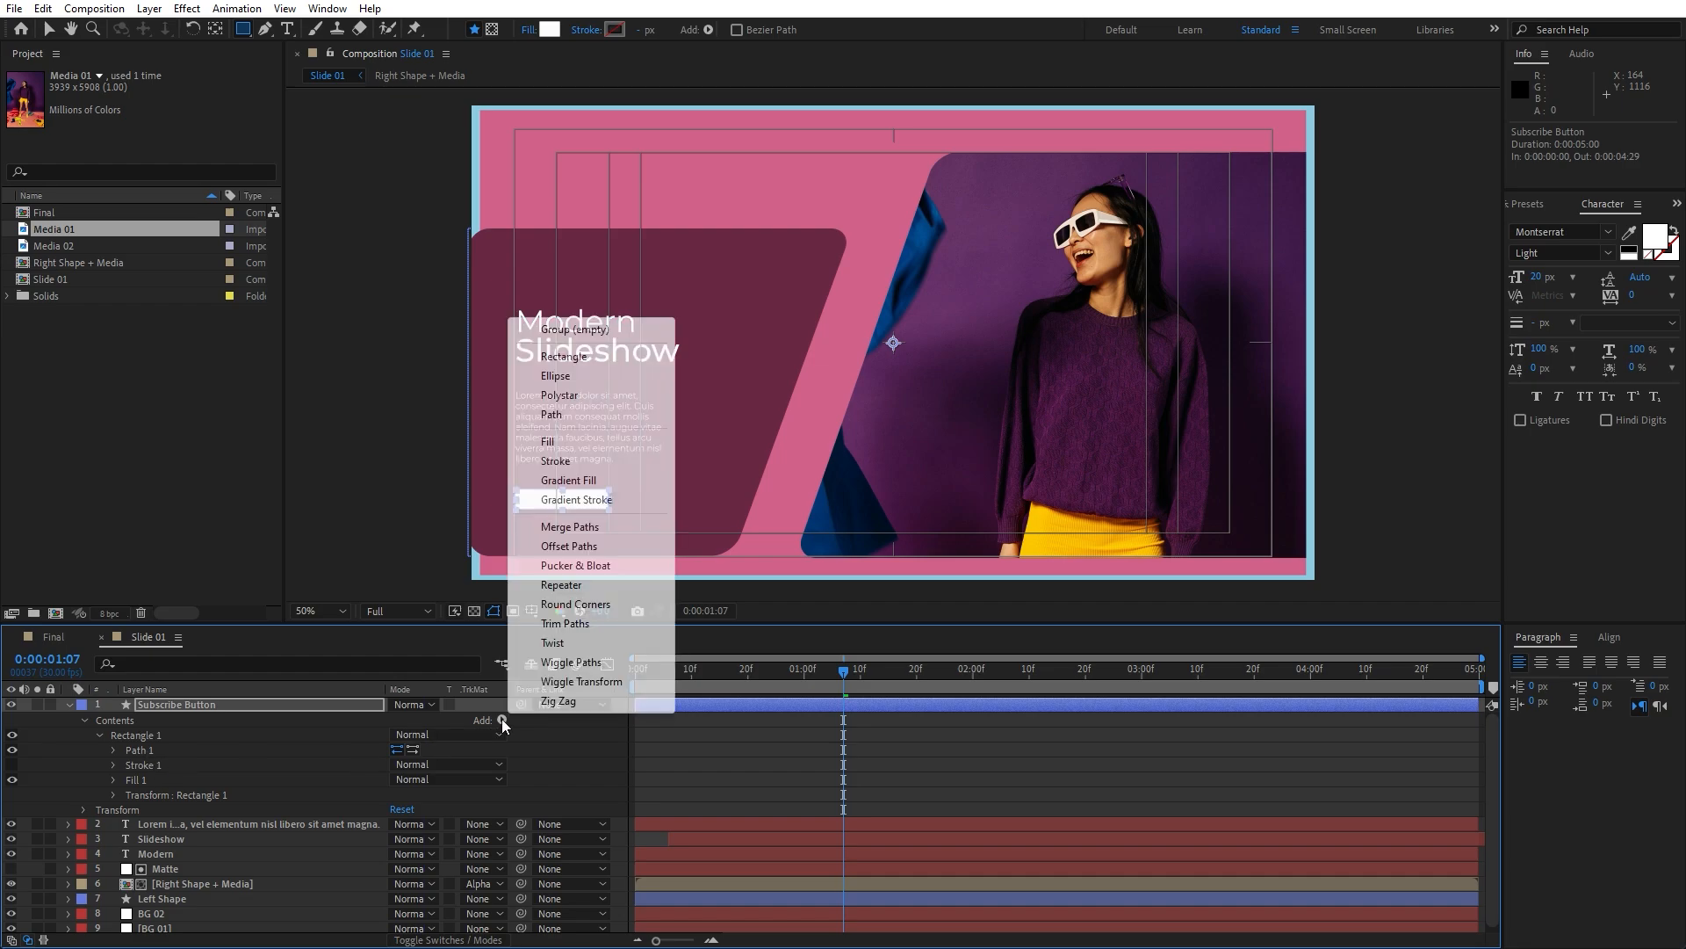
left_click(575, 605)
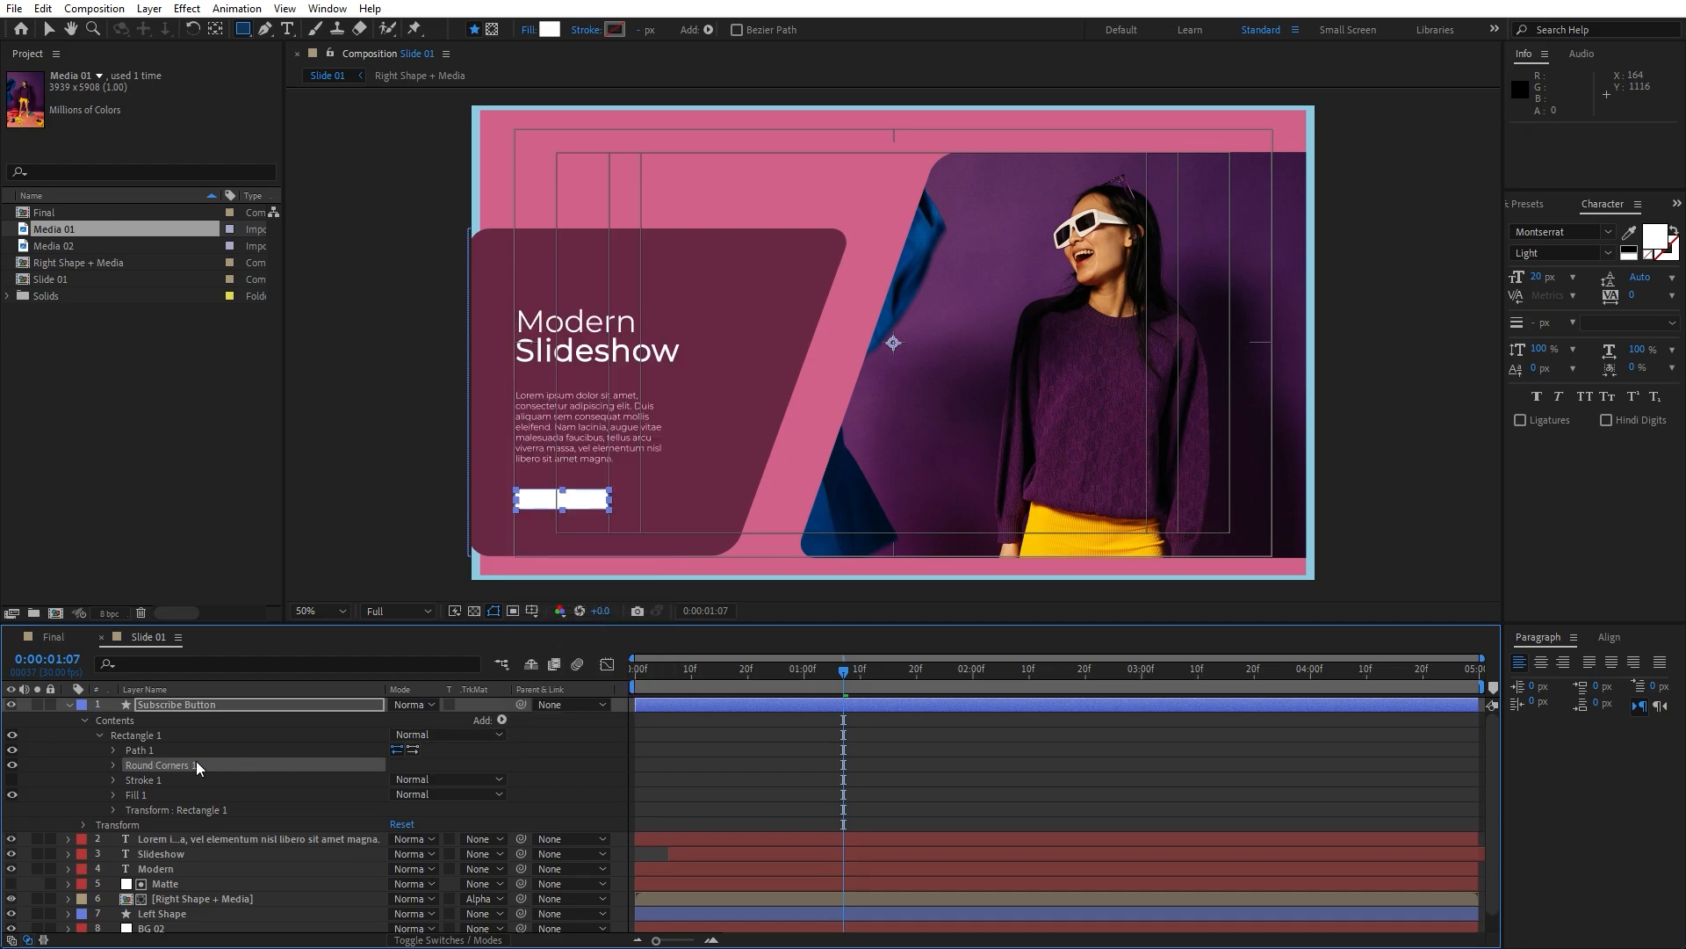
left_click(113, 765)
left_click(398, 778)
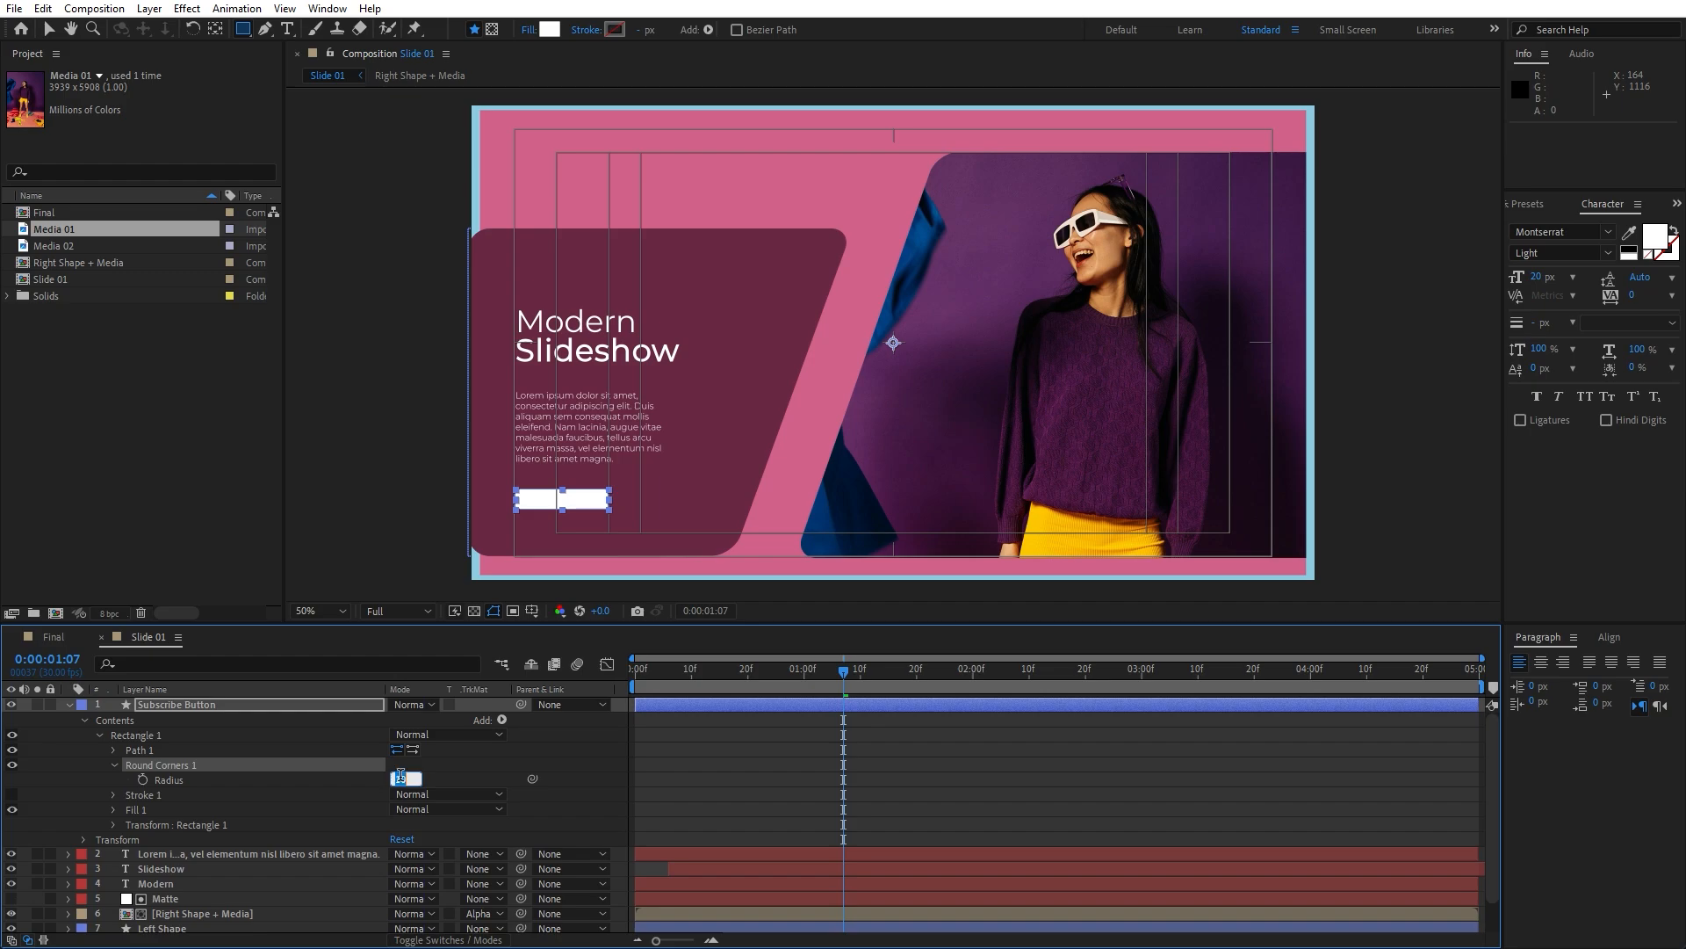
type("20")
key("Return")
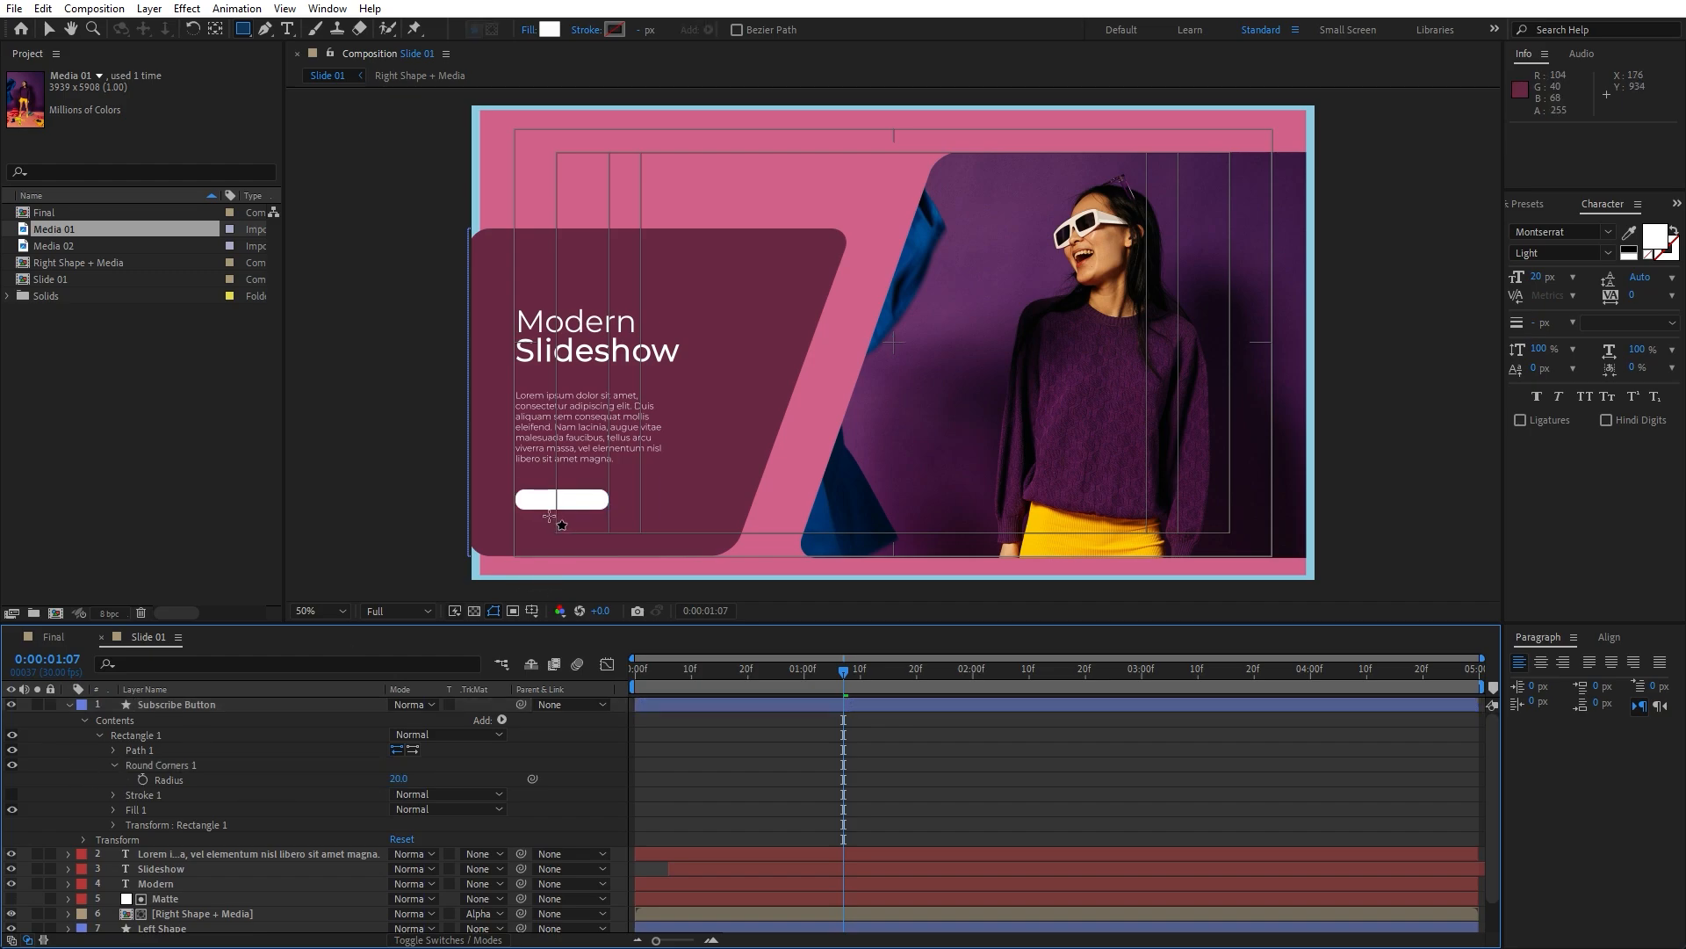
key("v")
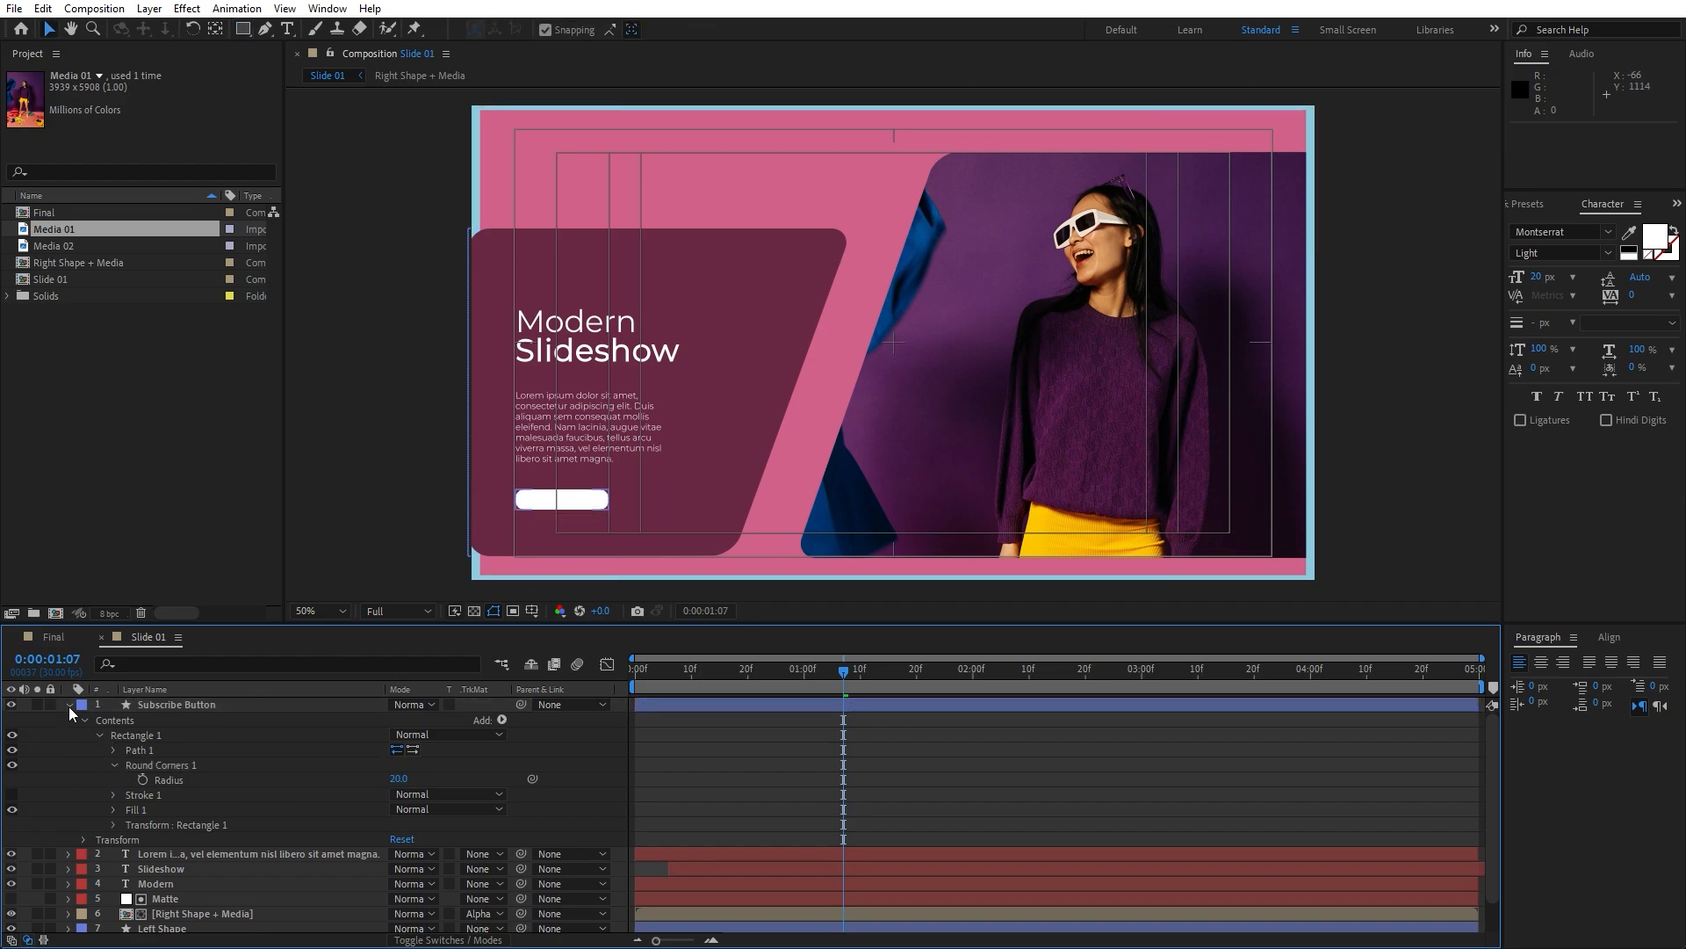
left_click(68, 706)
Step: Duplicate the Modern text layer, place the copy above all layers and apply the Fill effect to it
left_click(179, 751)
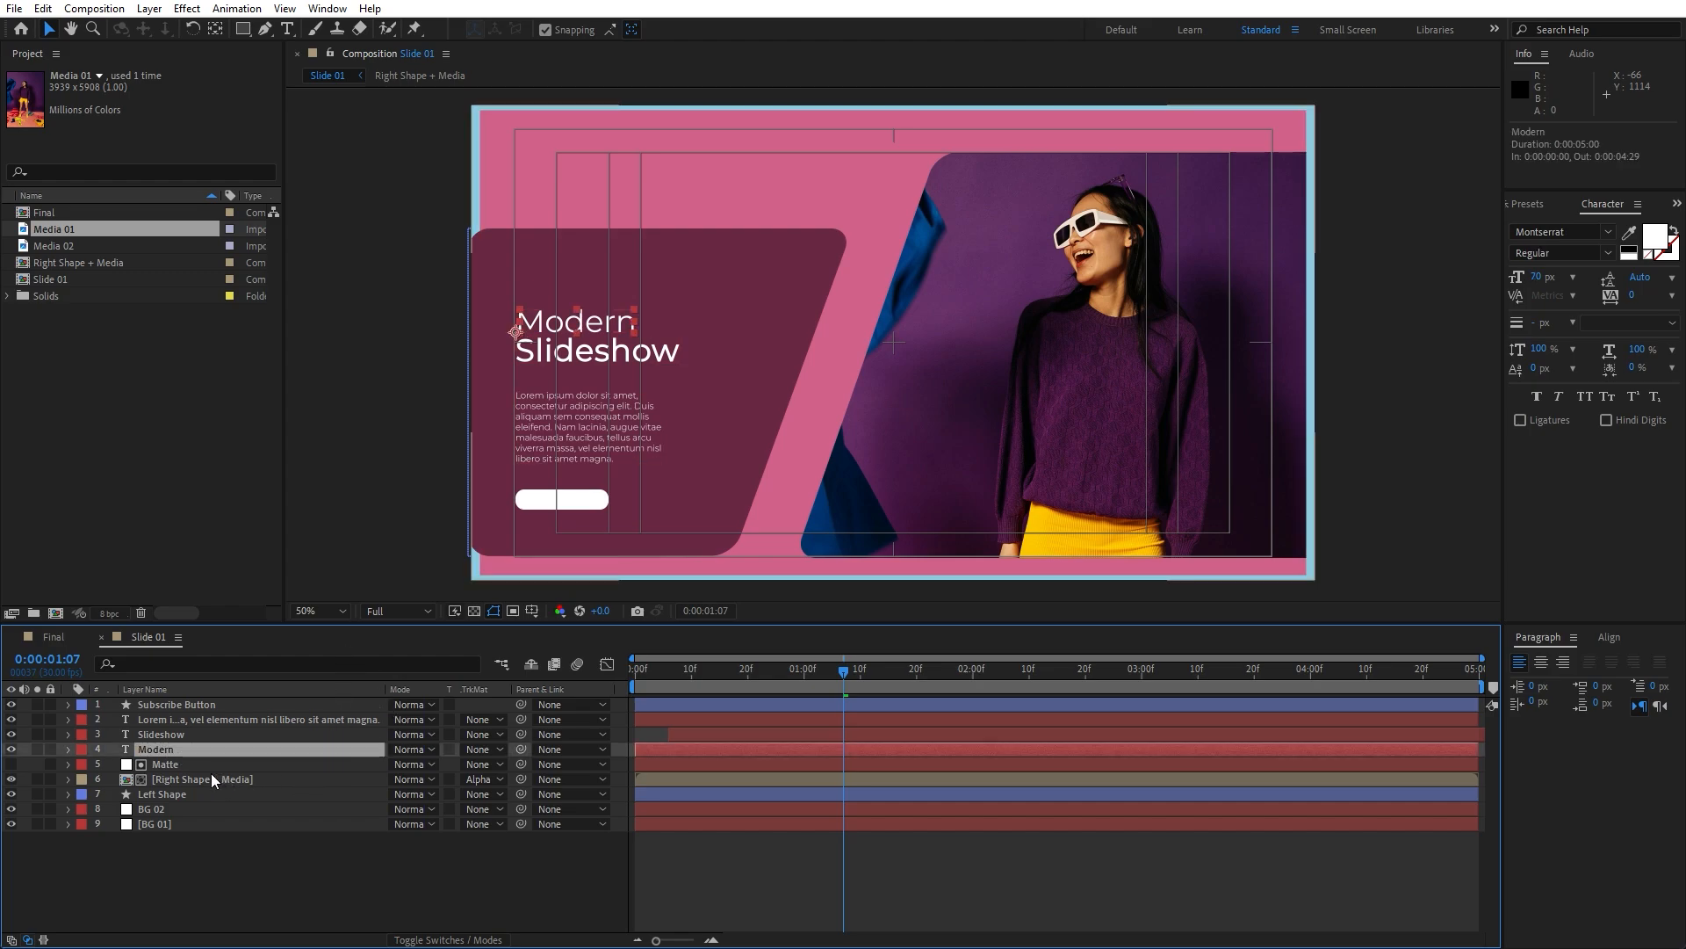
key("ctrl+d")
left_click_drag(161, 751, 193, 703)
left_click(1518, 207)
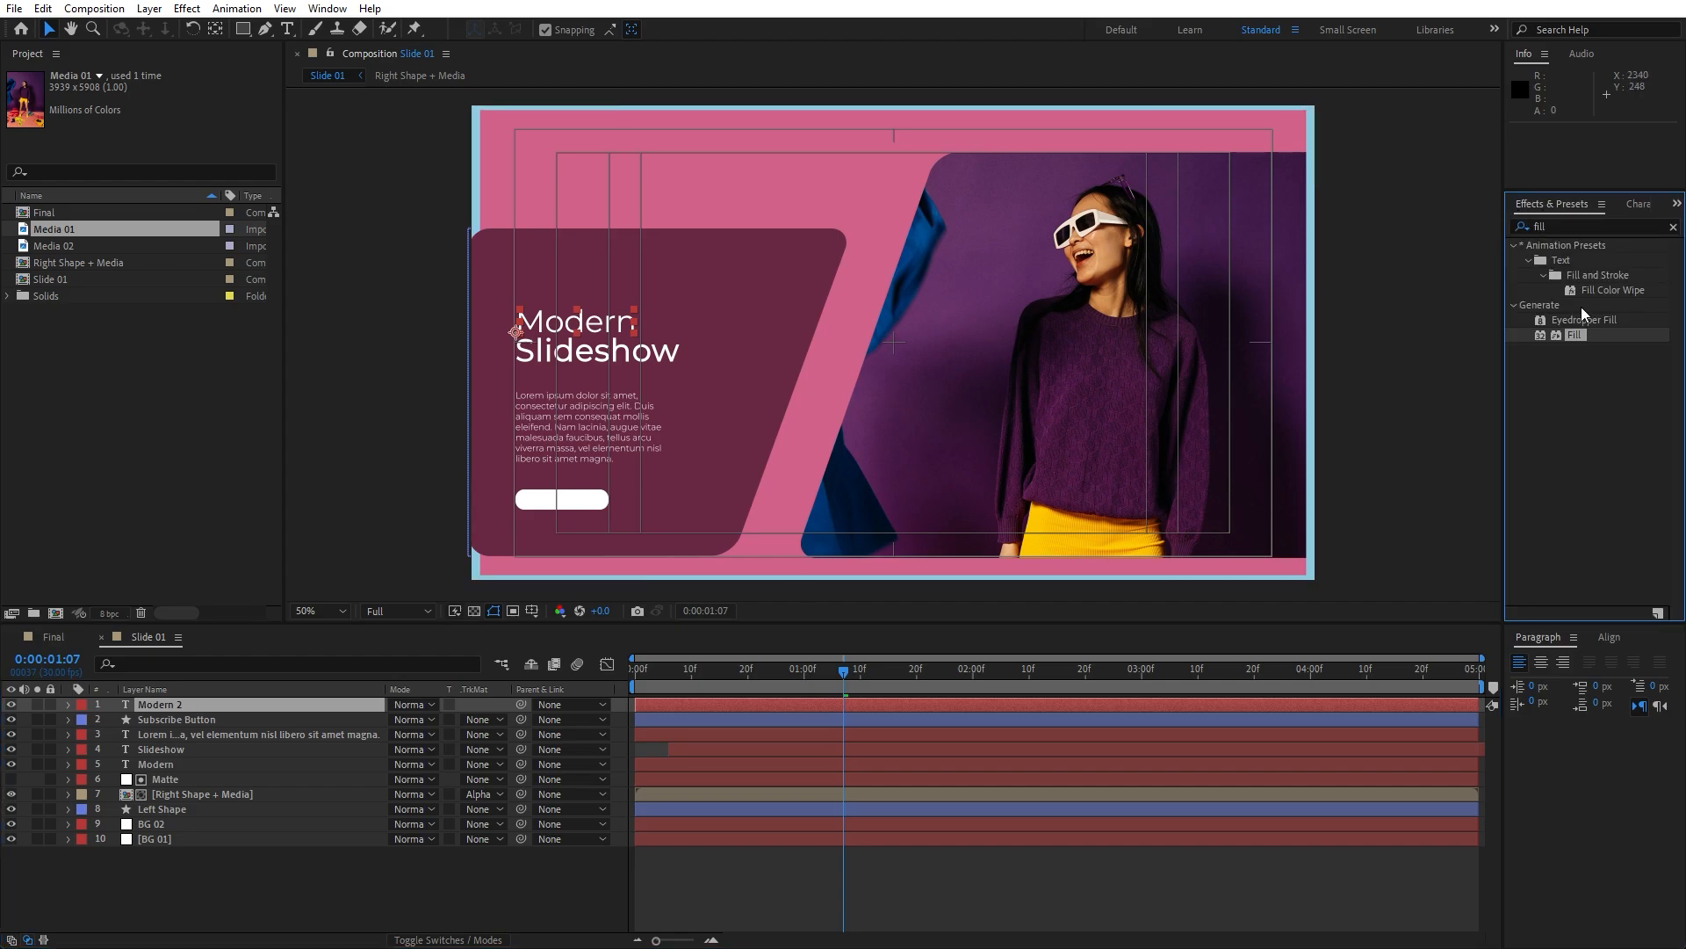
left_click_drag(1572, 335, 230, 705)
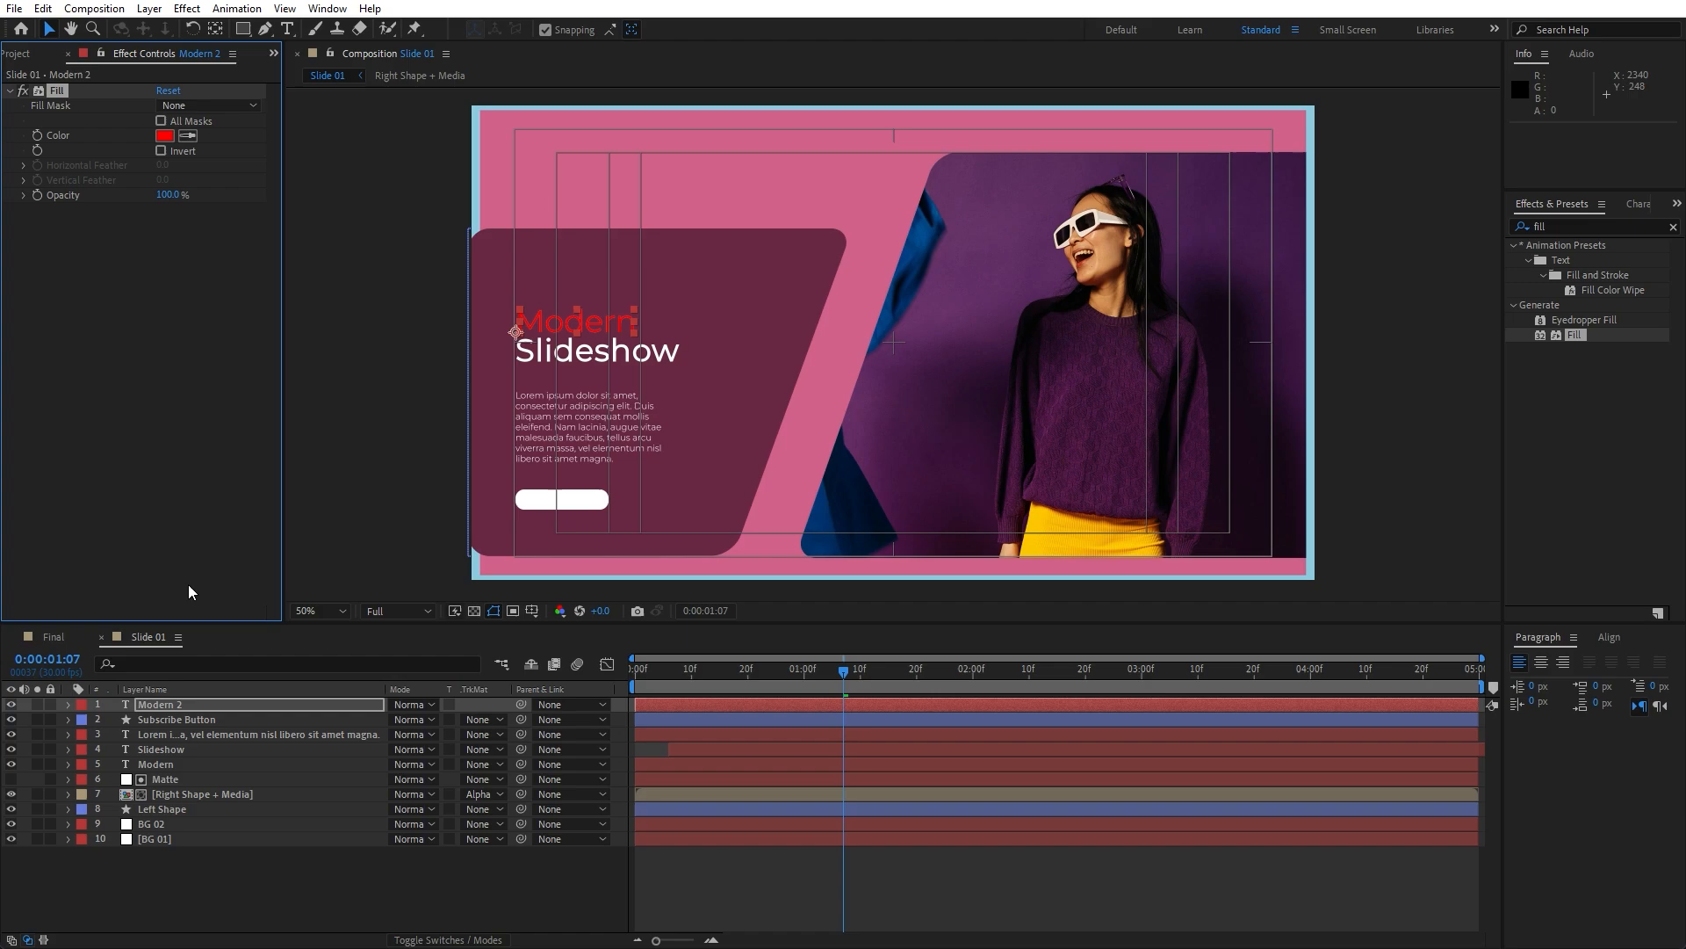
Step: Replace the top Modern copy's text with Subscribe
type("S")
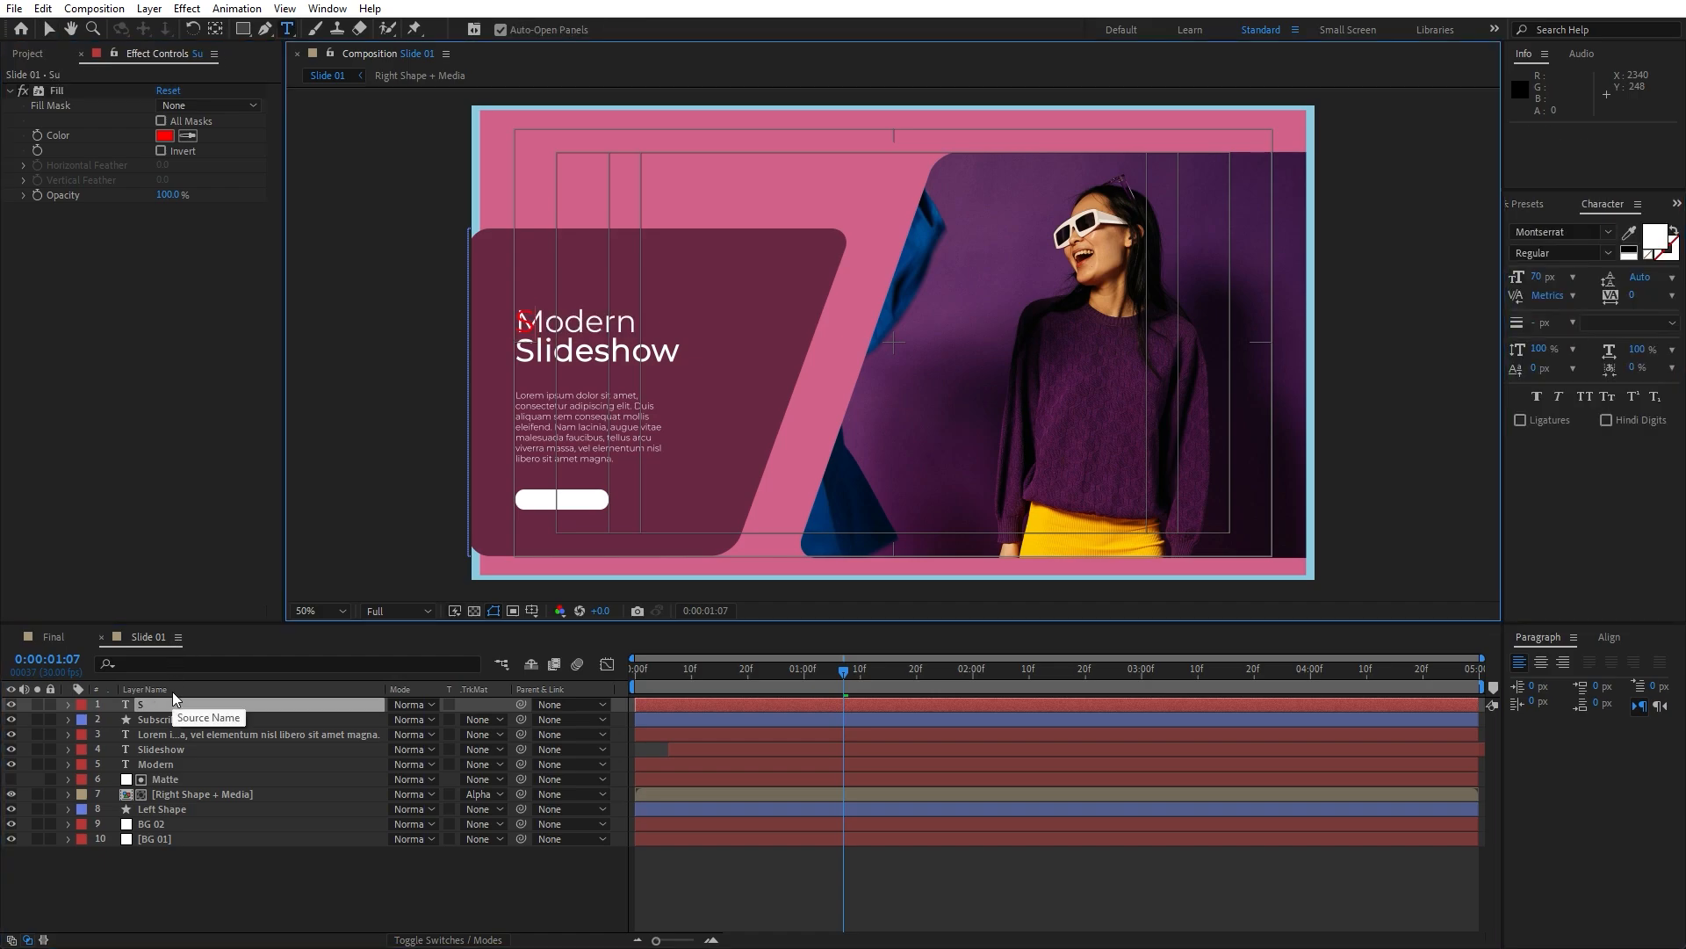
type("ubscribe")
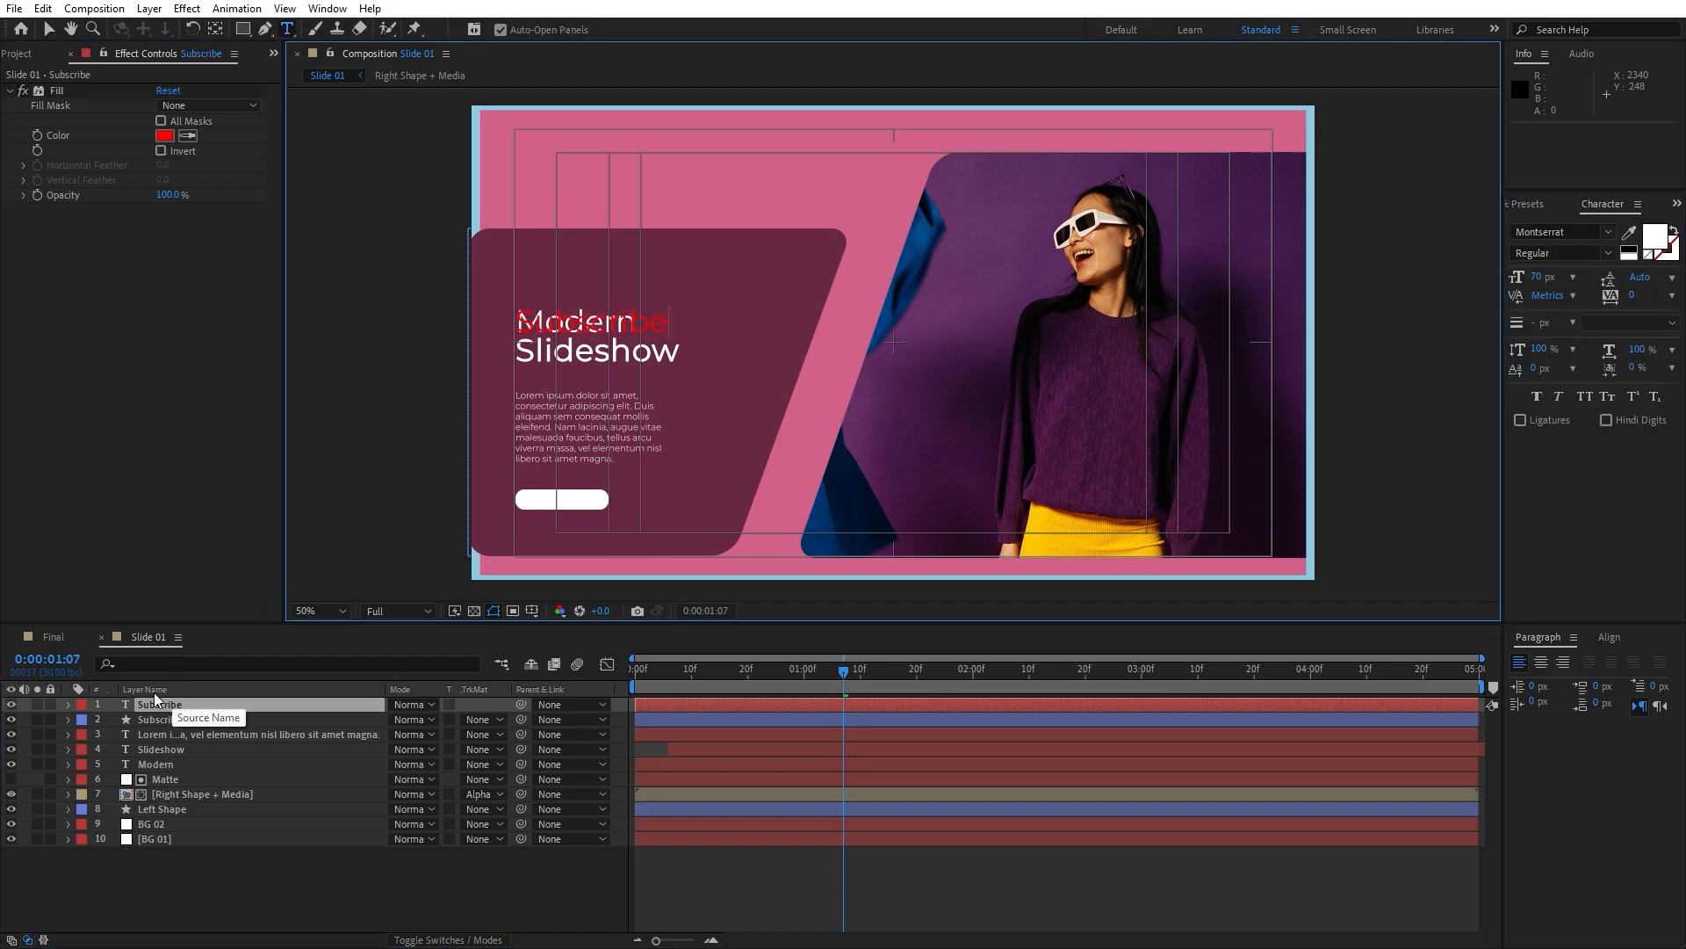
left_click(1544, 277)
left_click(216, 877)
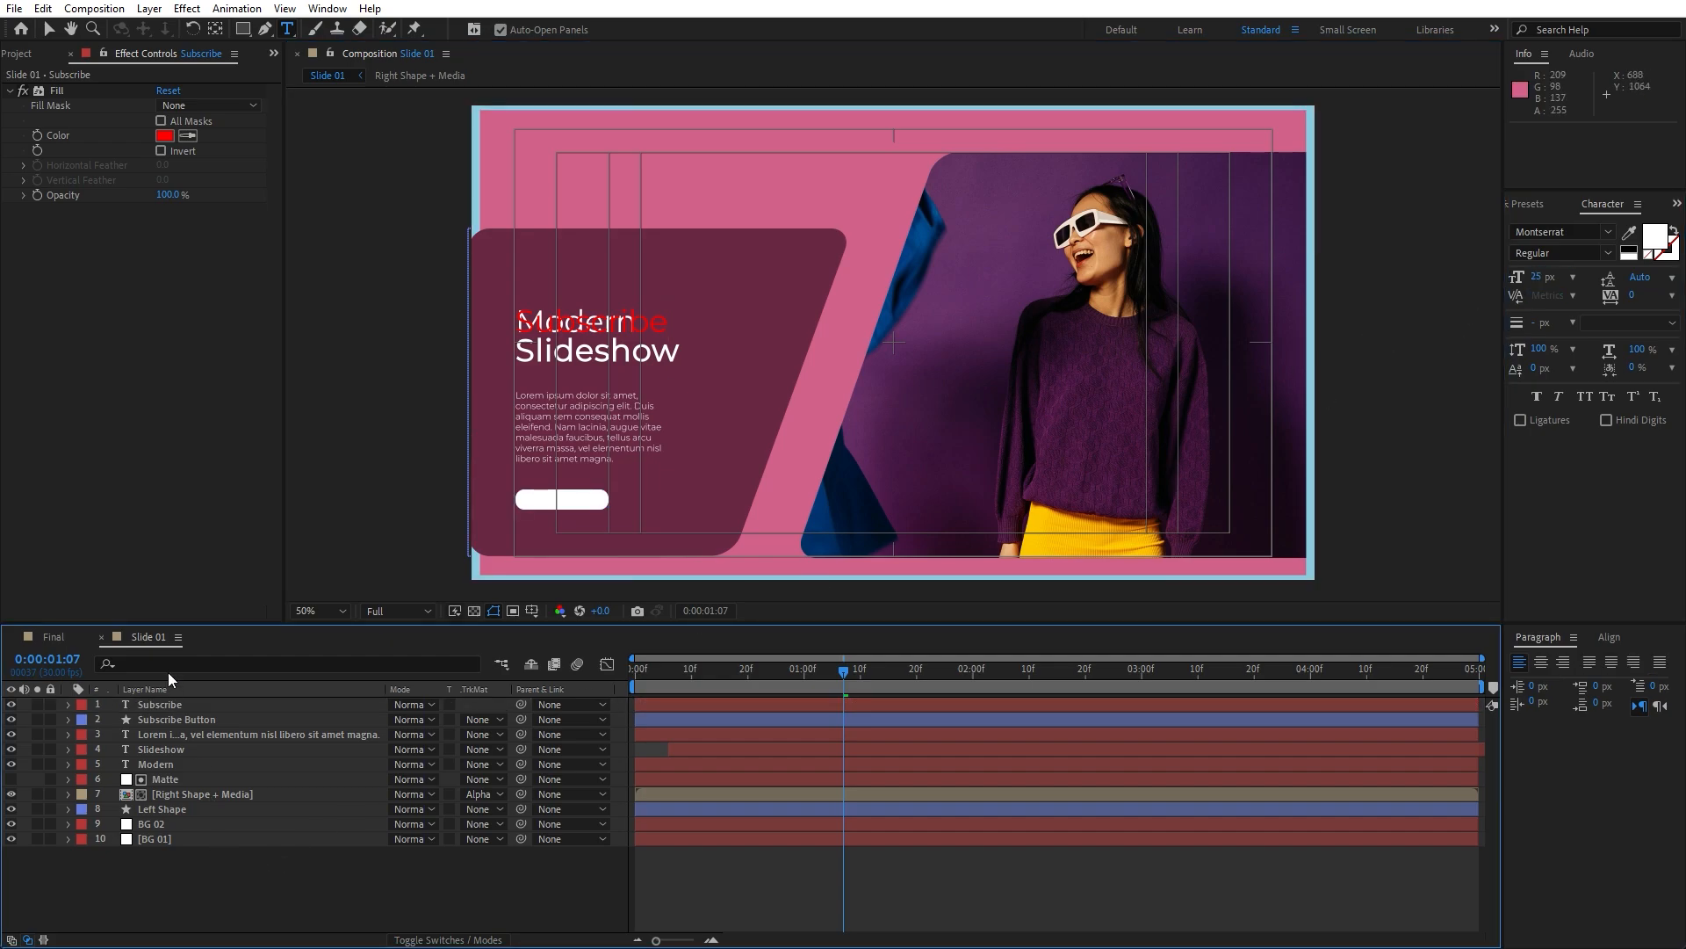
Step: Set the Subscribe text's Fill colour to black, 000000
left_click(164, 135)
left_click_drag(1133, 773, 914, 921)
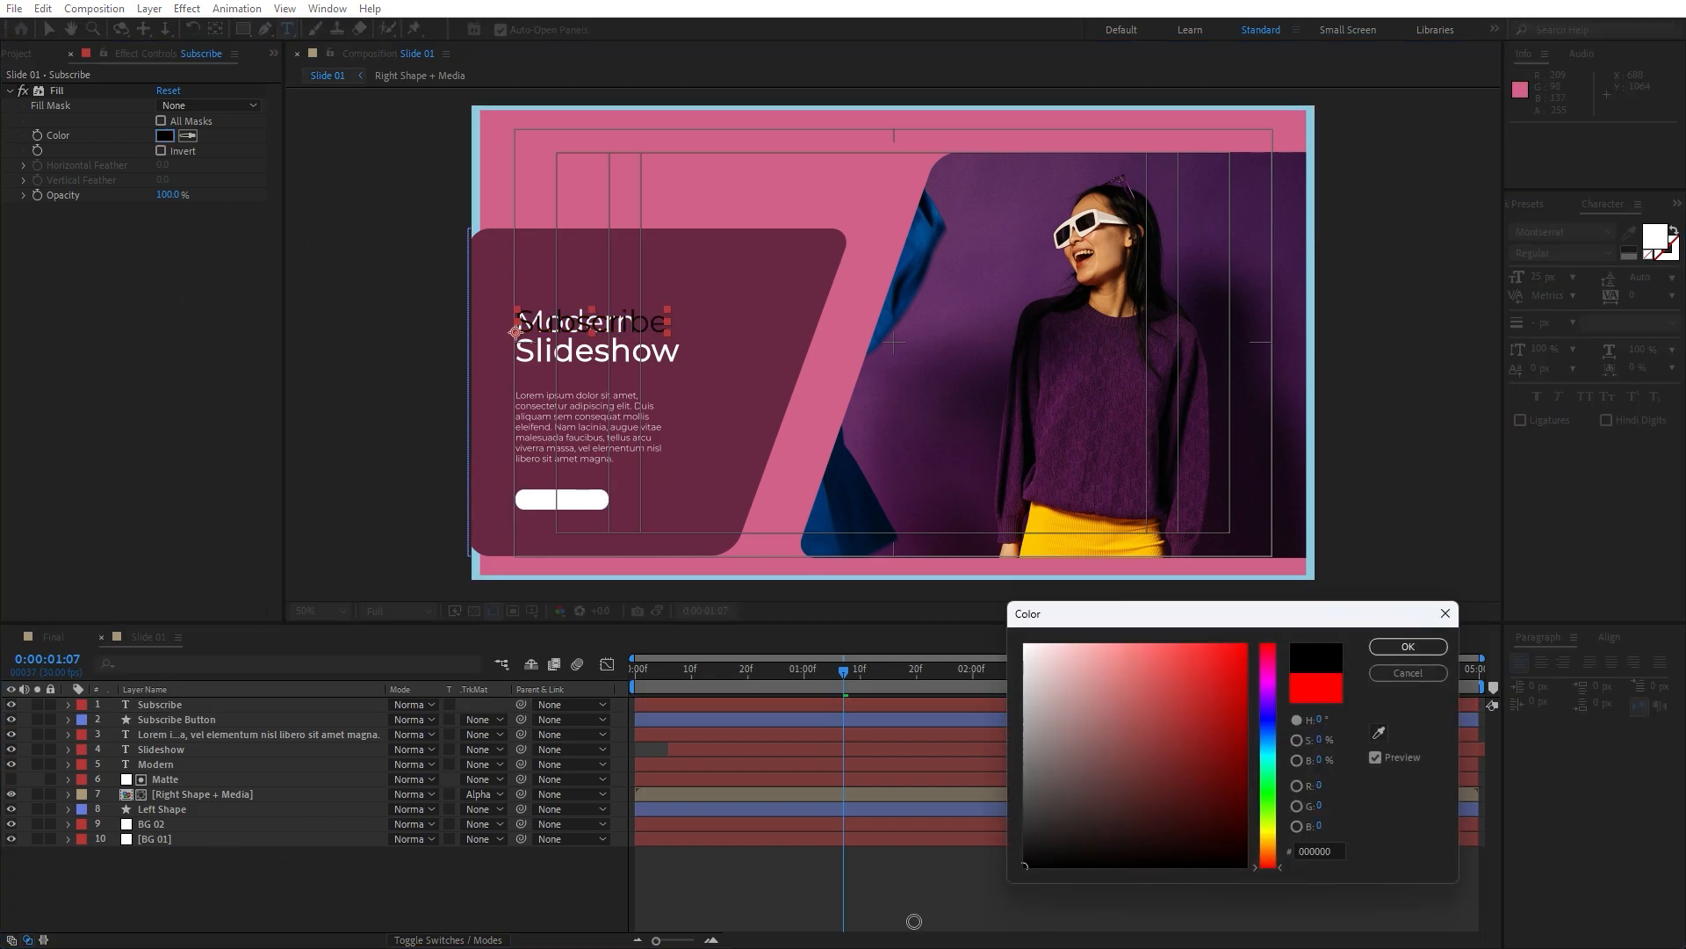
left_click(1407, 648)
Step: Move the Subscribe text straight down onto the white button, to a vertical position of 916
left_click(183, 703)
key("shift+Down")
key("shift+Down")
key("shift+Down")
key("shift+Down")
key("shift+Down")
key("shift+Down")
key("shift+Down")
key("shift+Down")
key("shift+Down")
key("shift+Down")
key("shift+Down")
key("shift+Down")
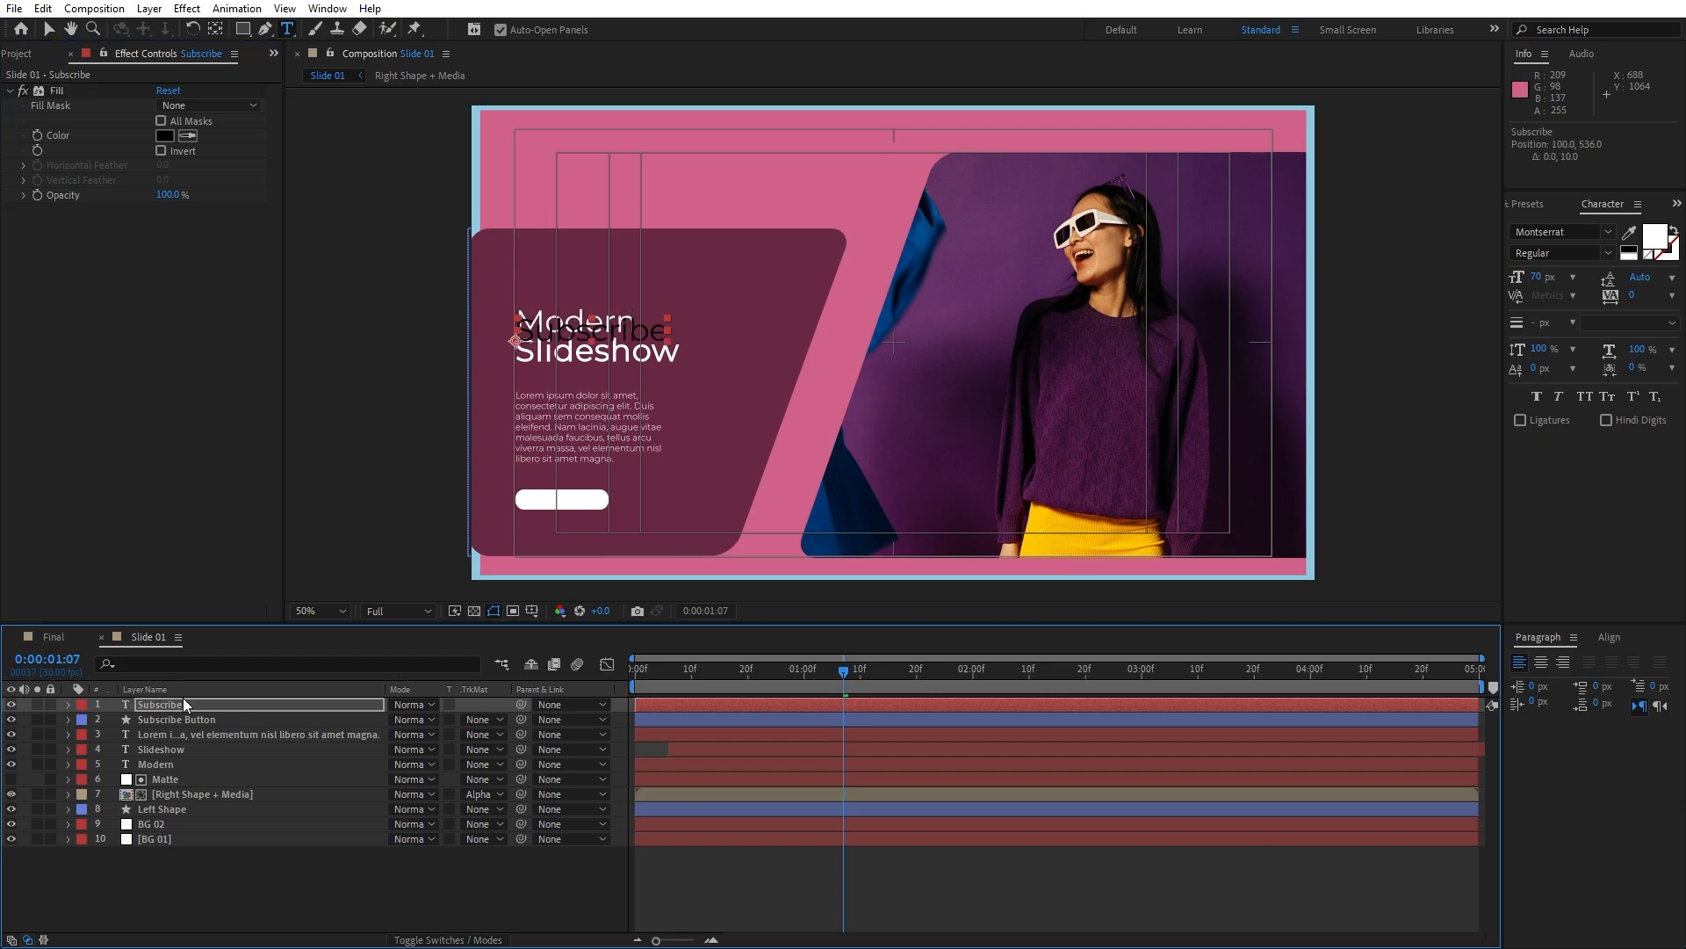
key("shift+Down")
key("shift+Down")
key("shift+Down")
key("shift+Down")
key("shift+Down")
key("shift+Down")
key("shift+Down")
key("shift+Down")
key("shift+Down")
key("shift+Down")
key("shift+Down")
key("shift+Down")
key("shift+Down")
key("shift+Down")
key("shift+Down")
key("shift+Down")
key("shift+Down")
key("shift+Down")
key("shift+Down")
key("shift+Down")
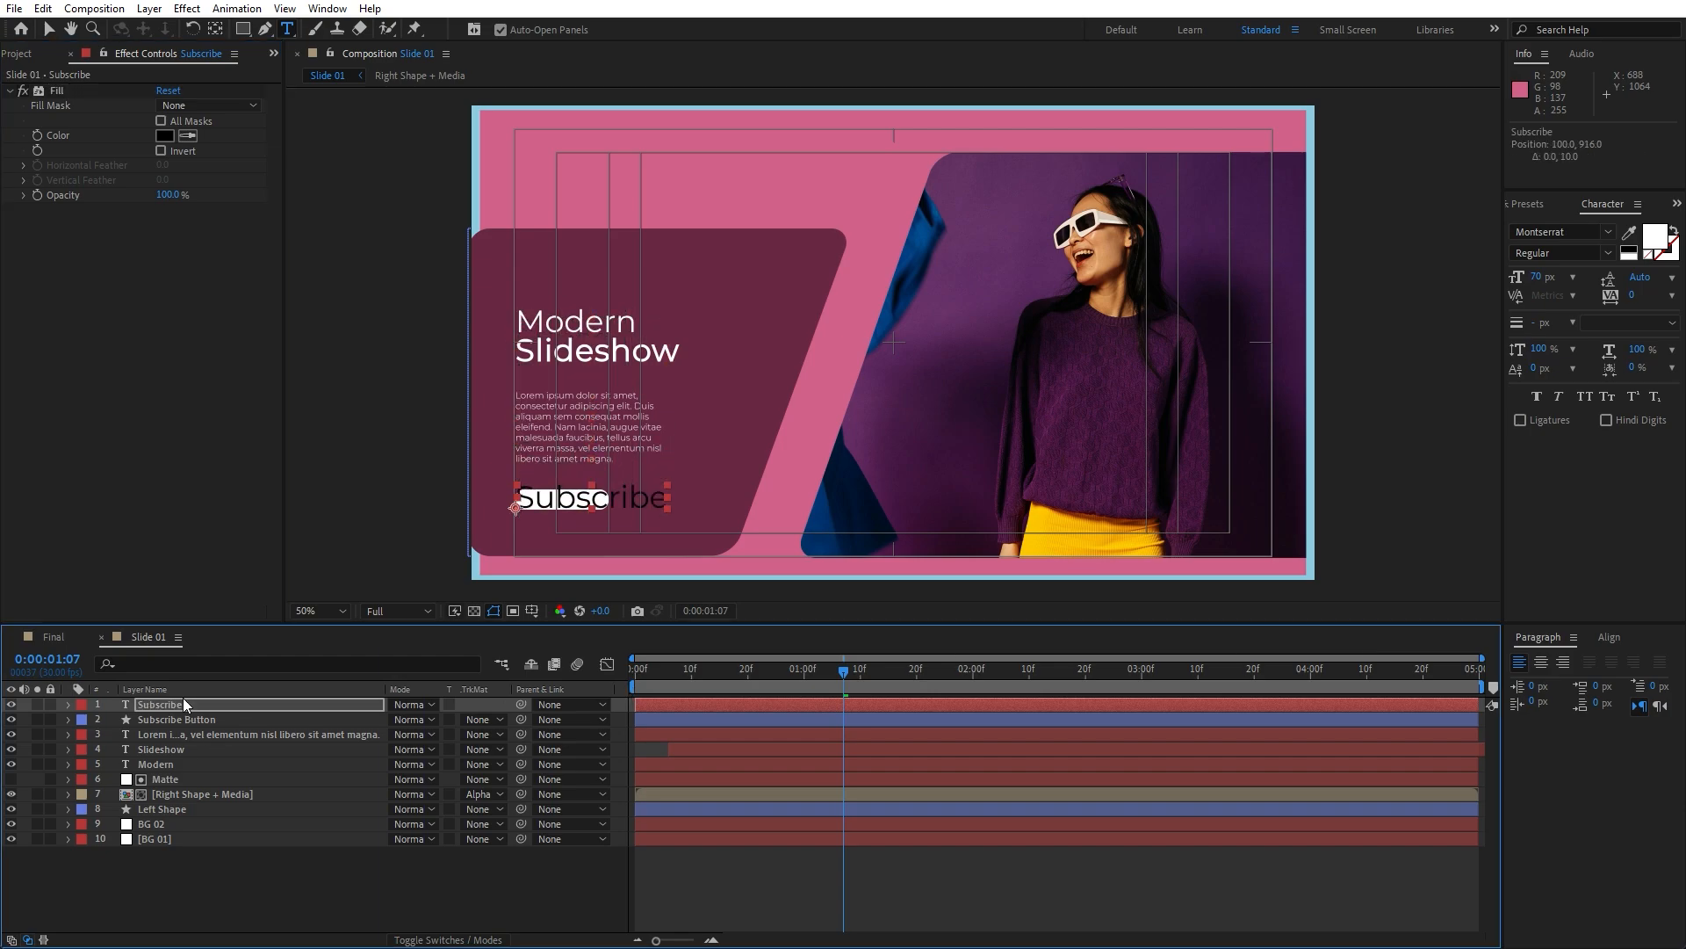
Step: Reduce the Subscribe text's font size to 30 px so that it fits the button
double_click(205, 704)
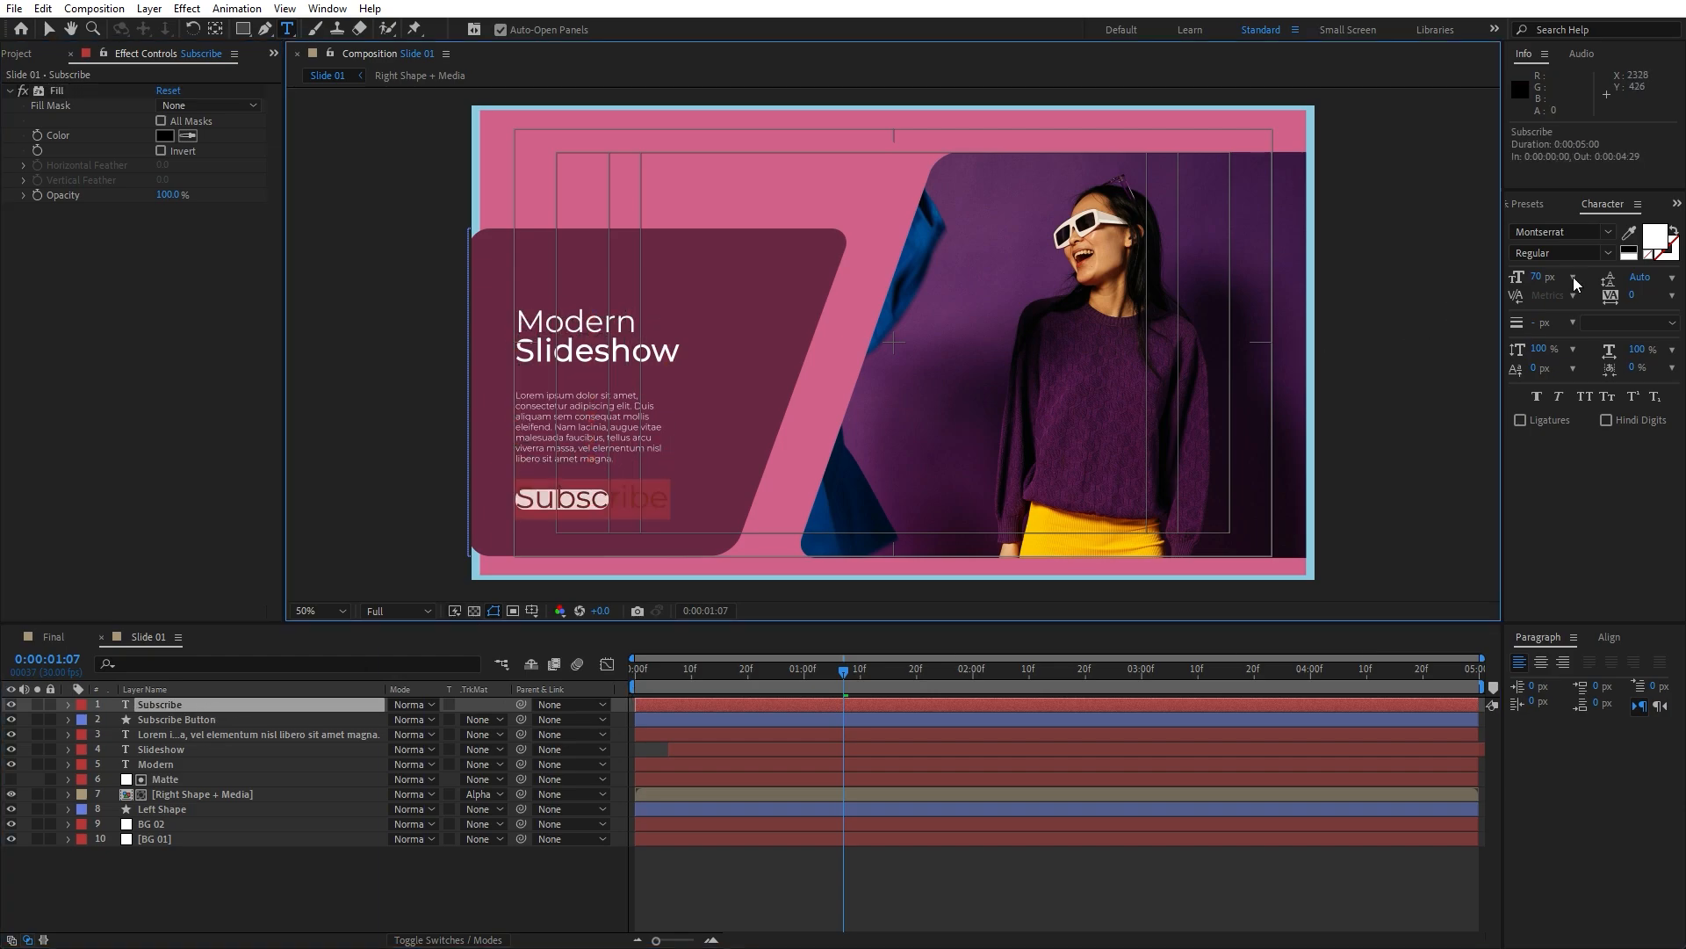
left_click(1539, 277)
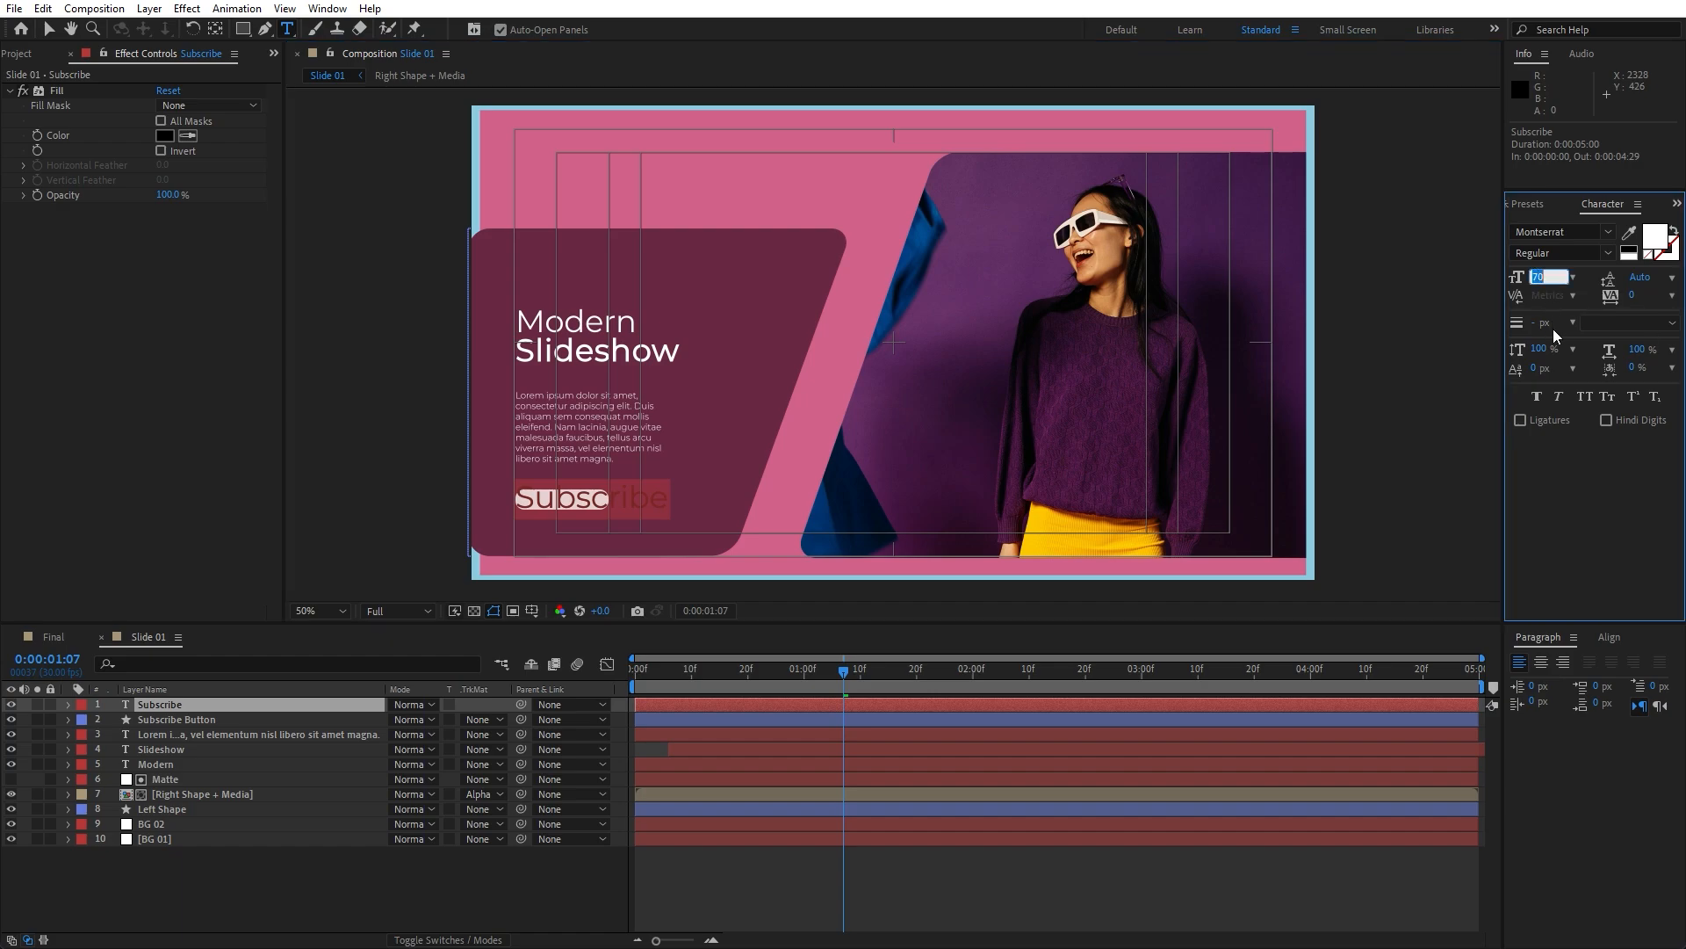
type("25")
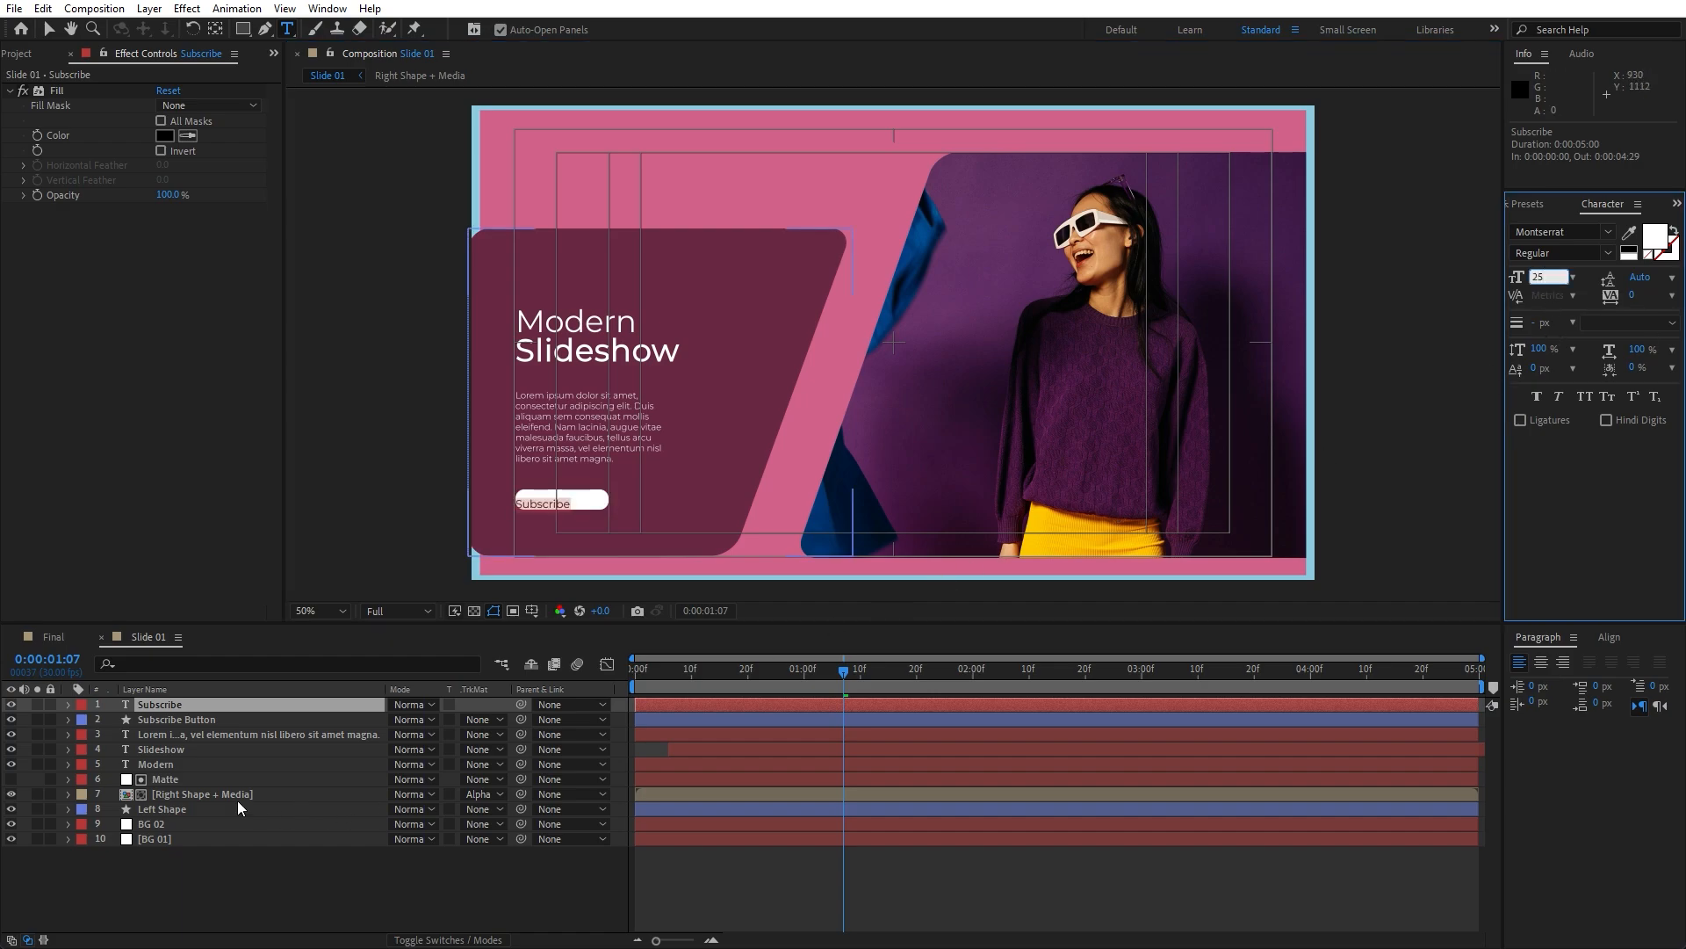
left_click_drag(1551, 275, 1376, 264)
type("30")
left_click(282, 863)
Step: Nudge the Subscribe text to the middle of the white button and set its font style to SemiBold
left_click(176, 707)
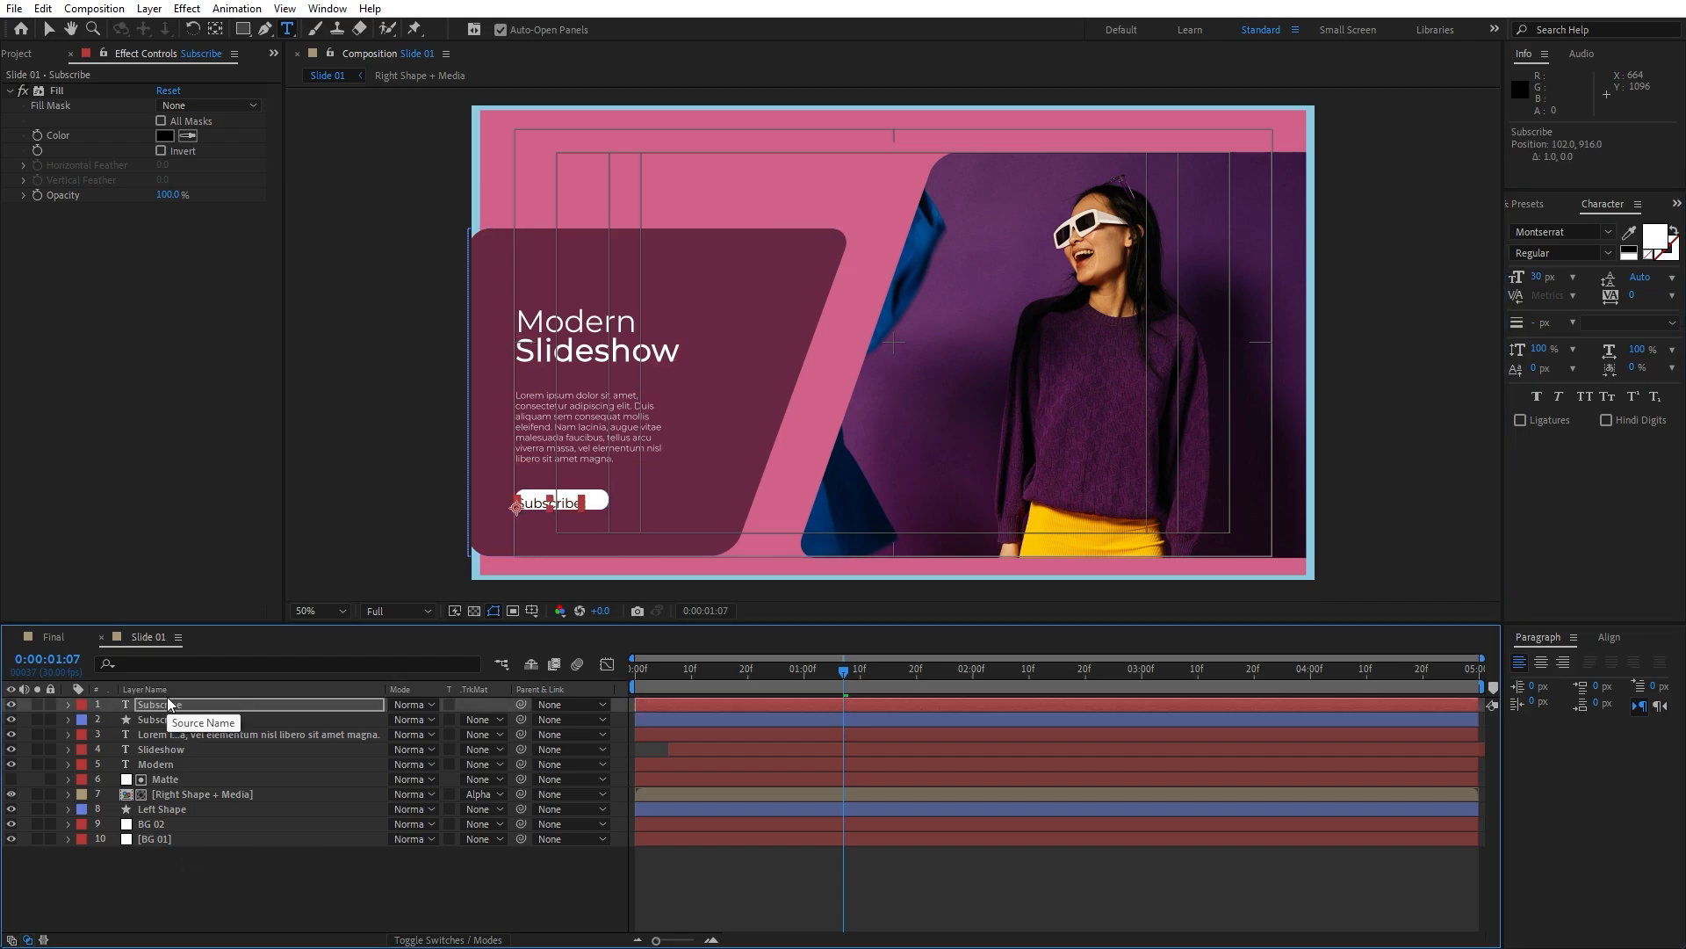
key("Return")
key("Return")
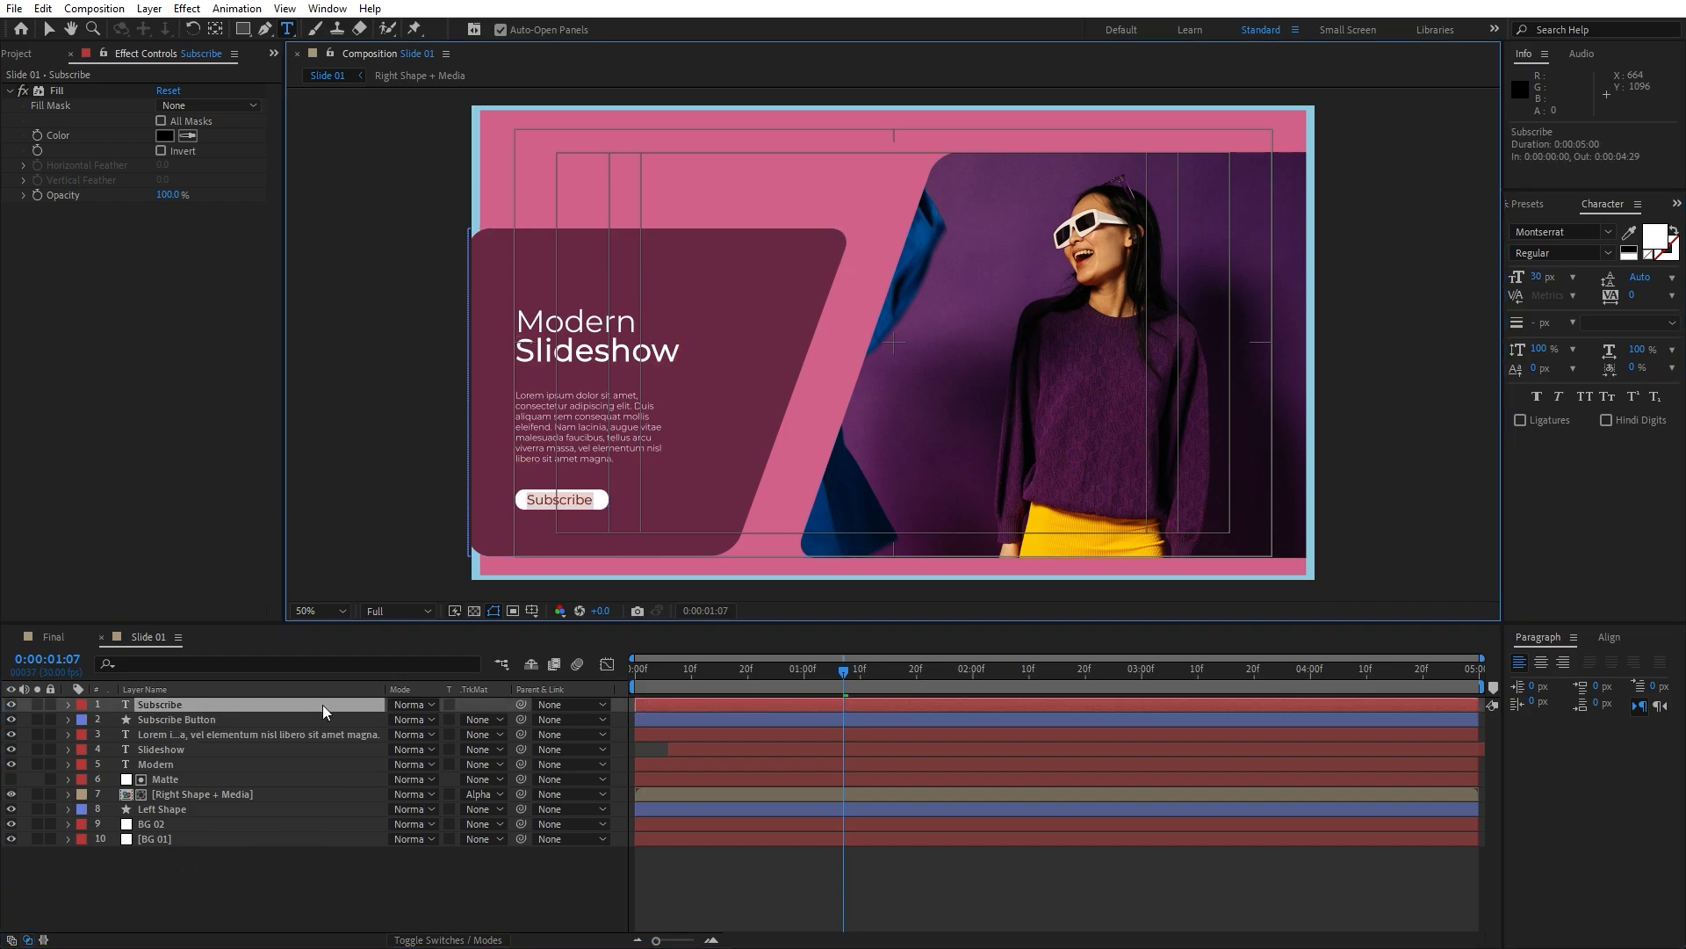
left_click(1543, 253)
key("Down")
key("Down")
key("Down")
key("Down")
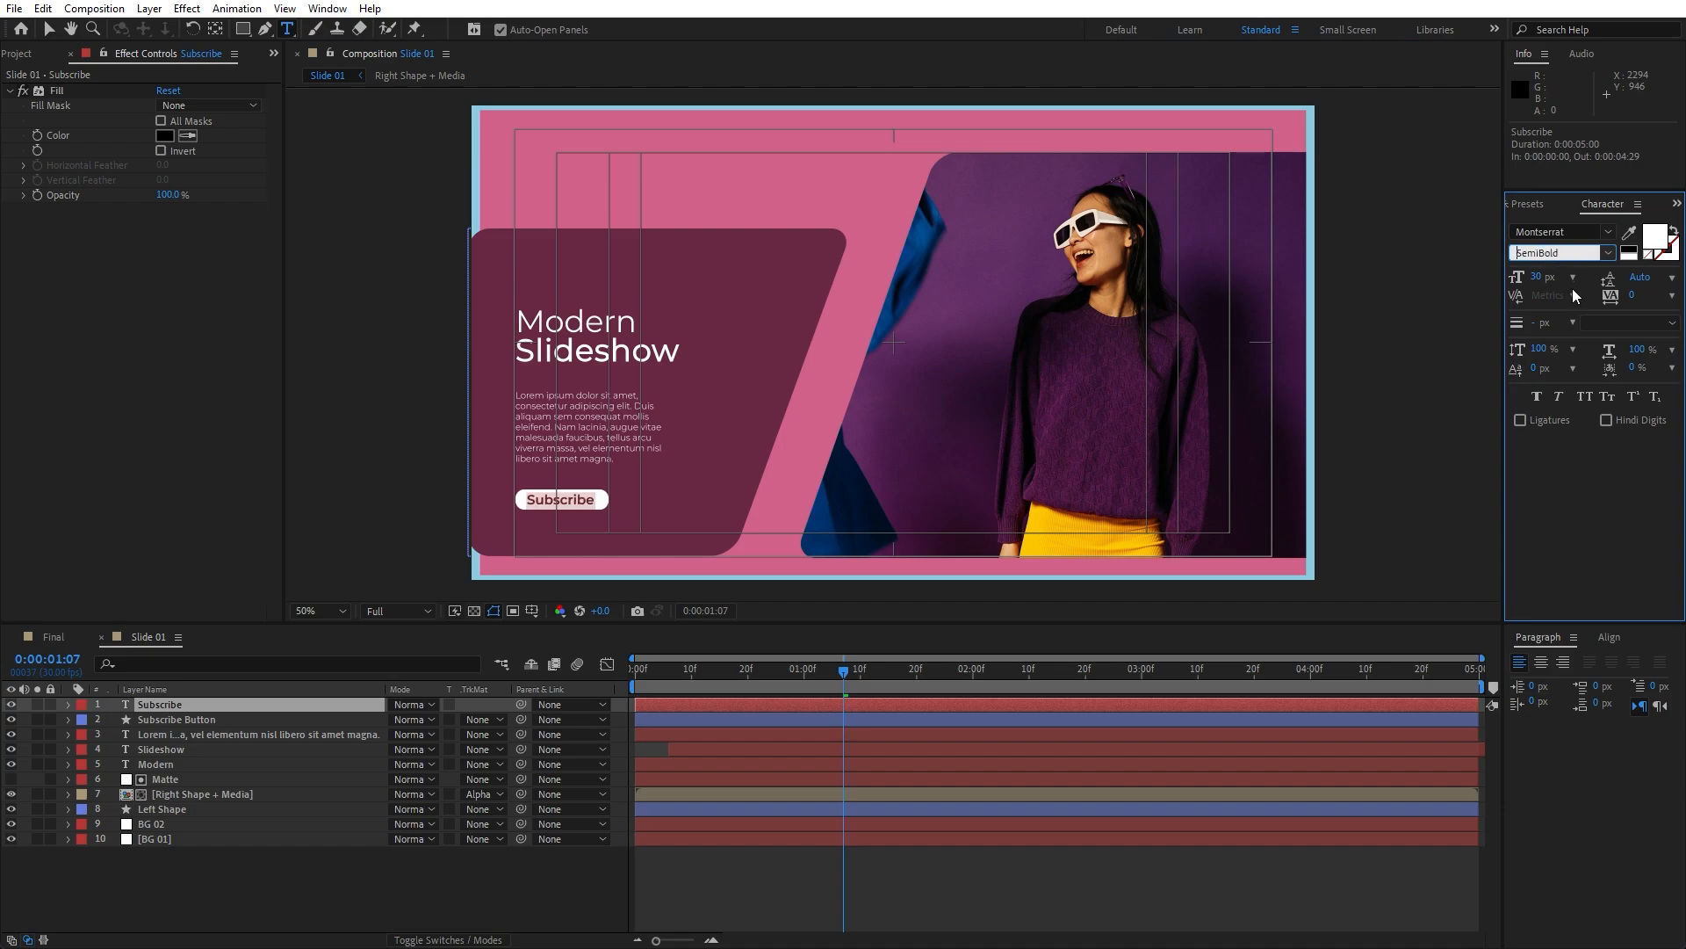
Step: Preview the slide animation with the Subscribe text and button
left_click(194, 711)
key("space")
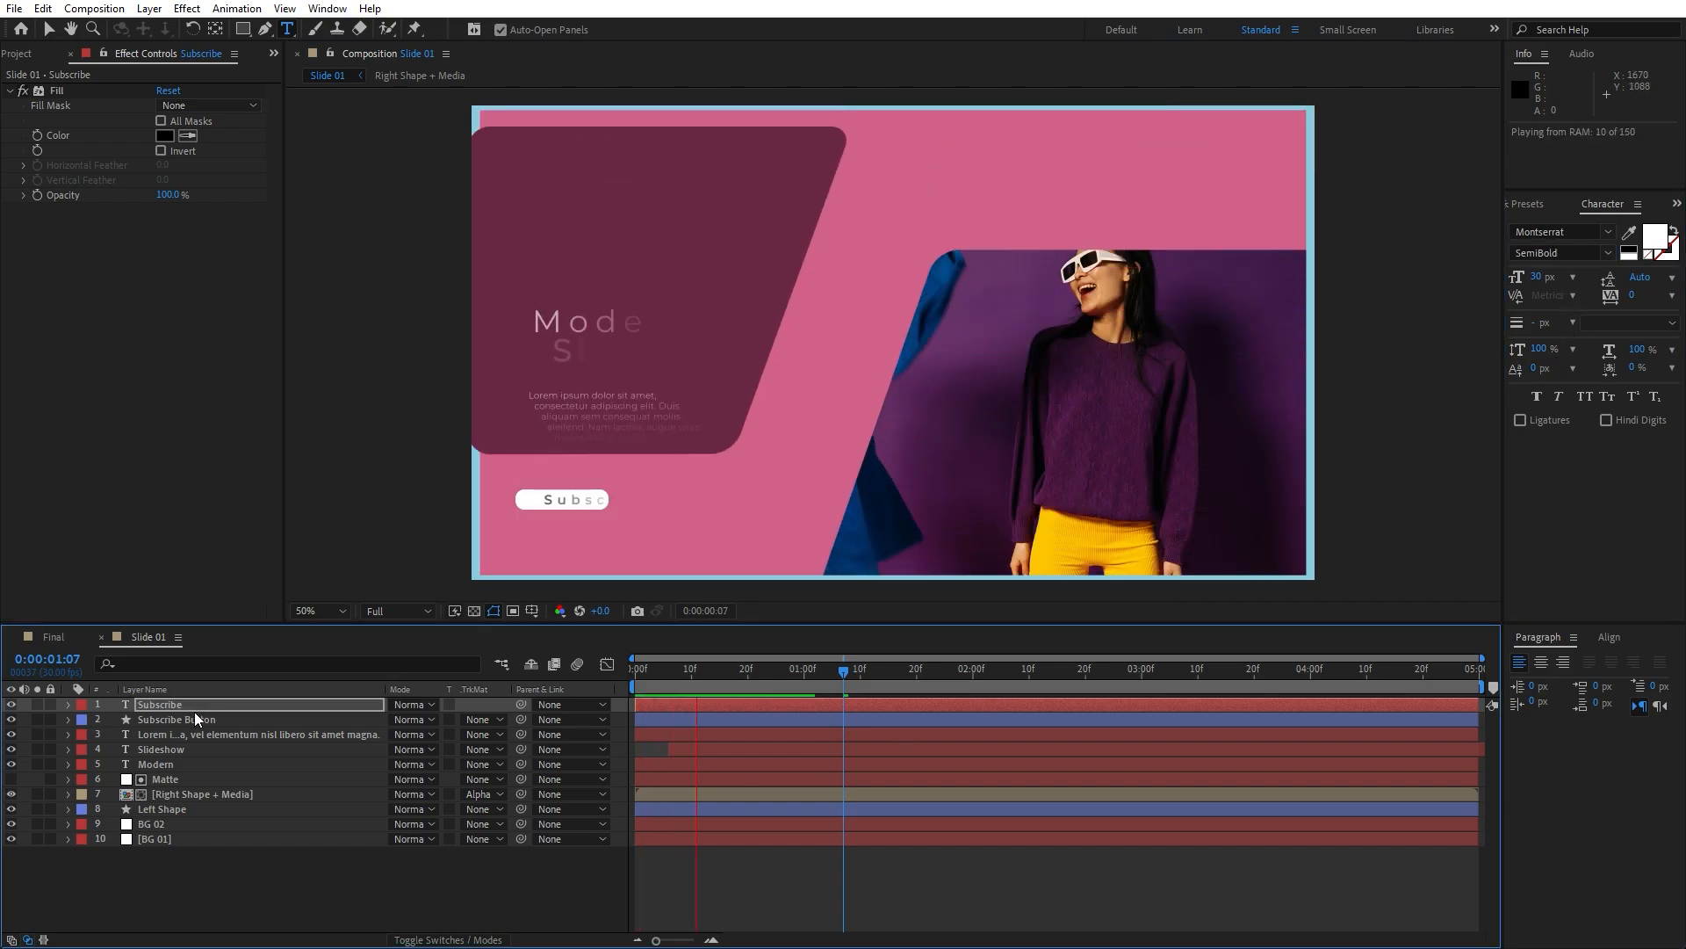
left_click_drag(726, 682, 788, 676)
key("space")
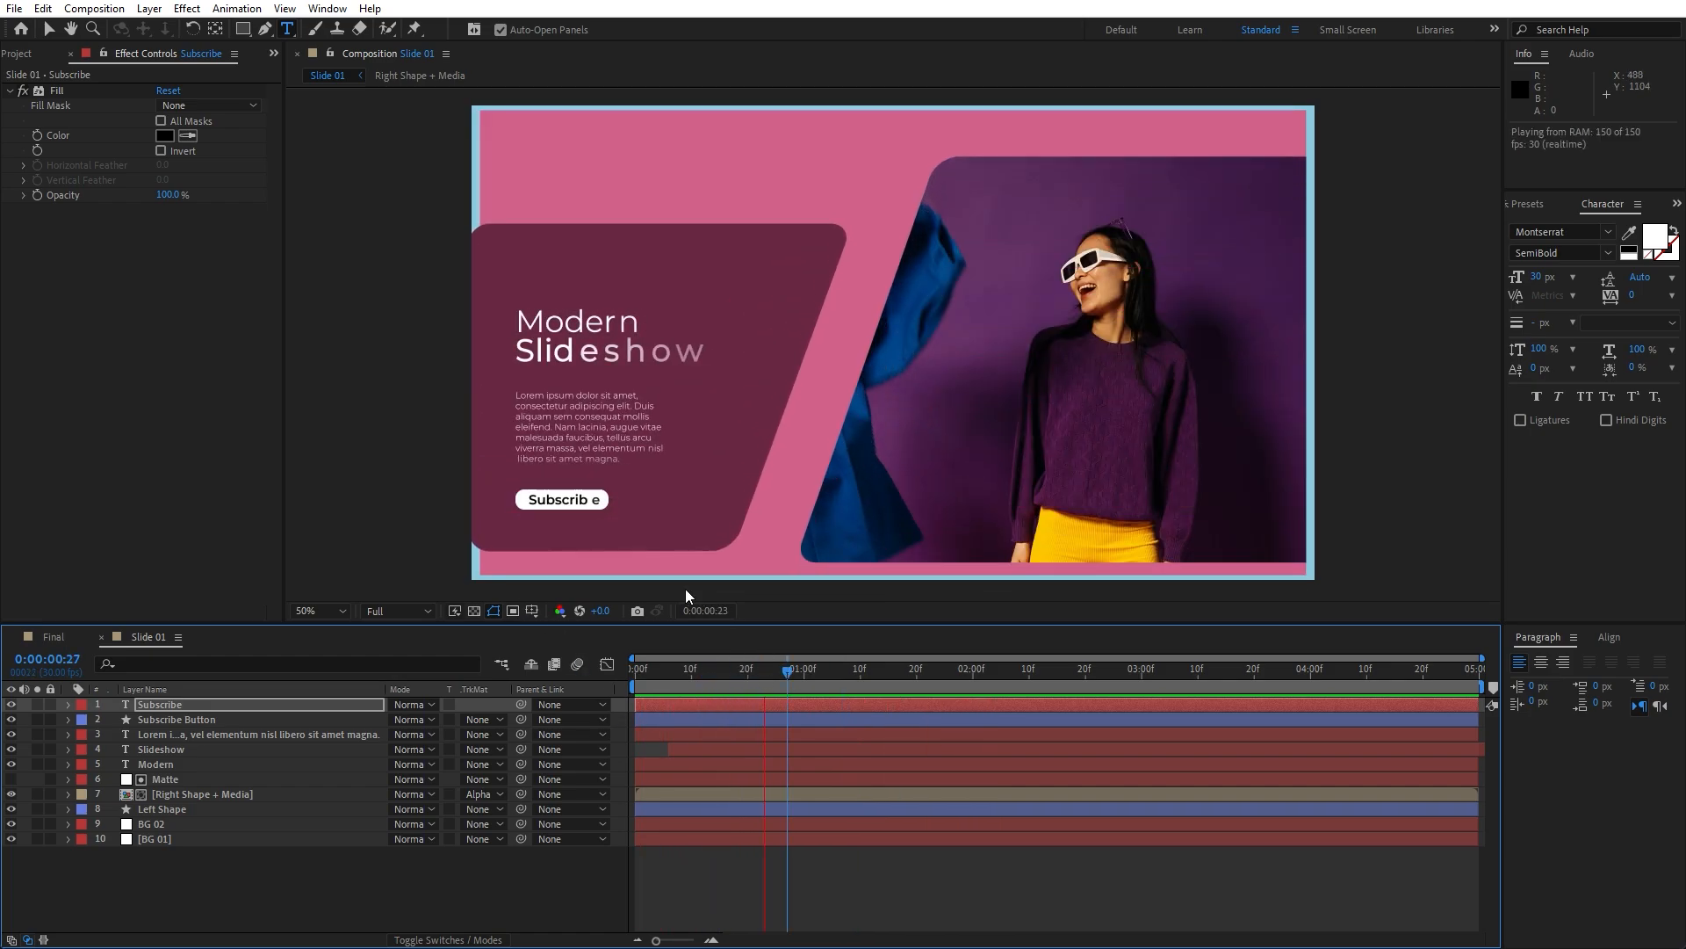
left_click(679, 677)
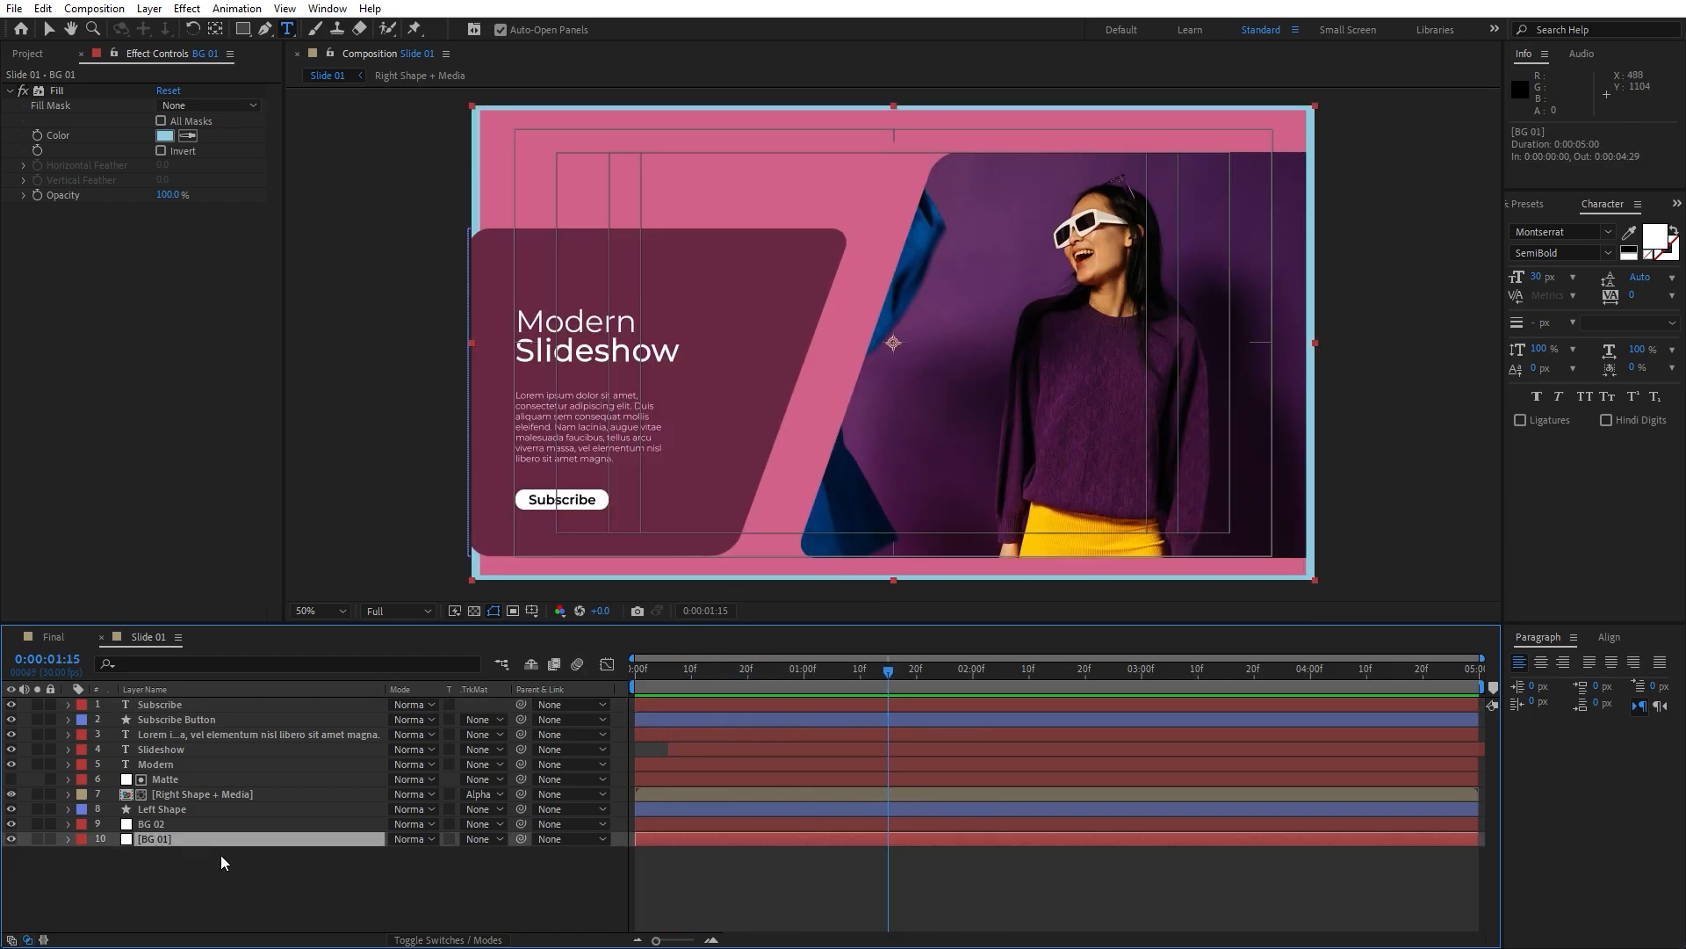
Step: Duplicate the Modern text layer and move the copy up above the title, to a vertical position of 386
left_click(167, 764)
key("ctrl+d")
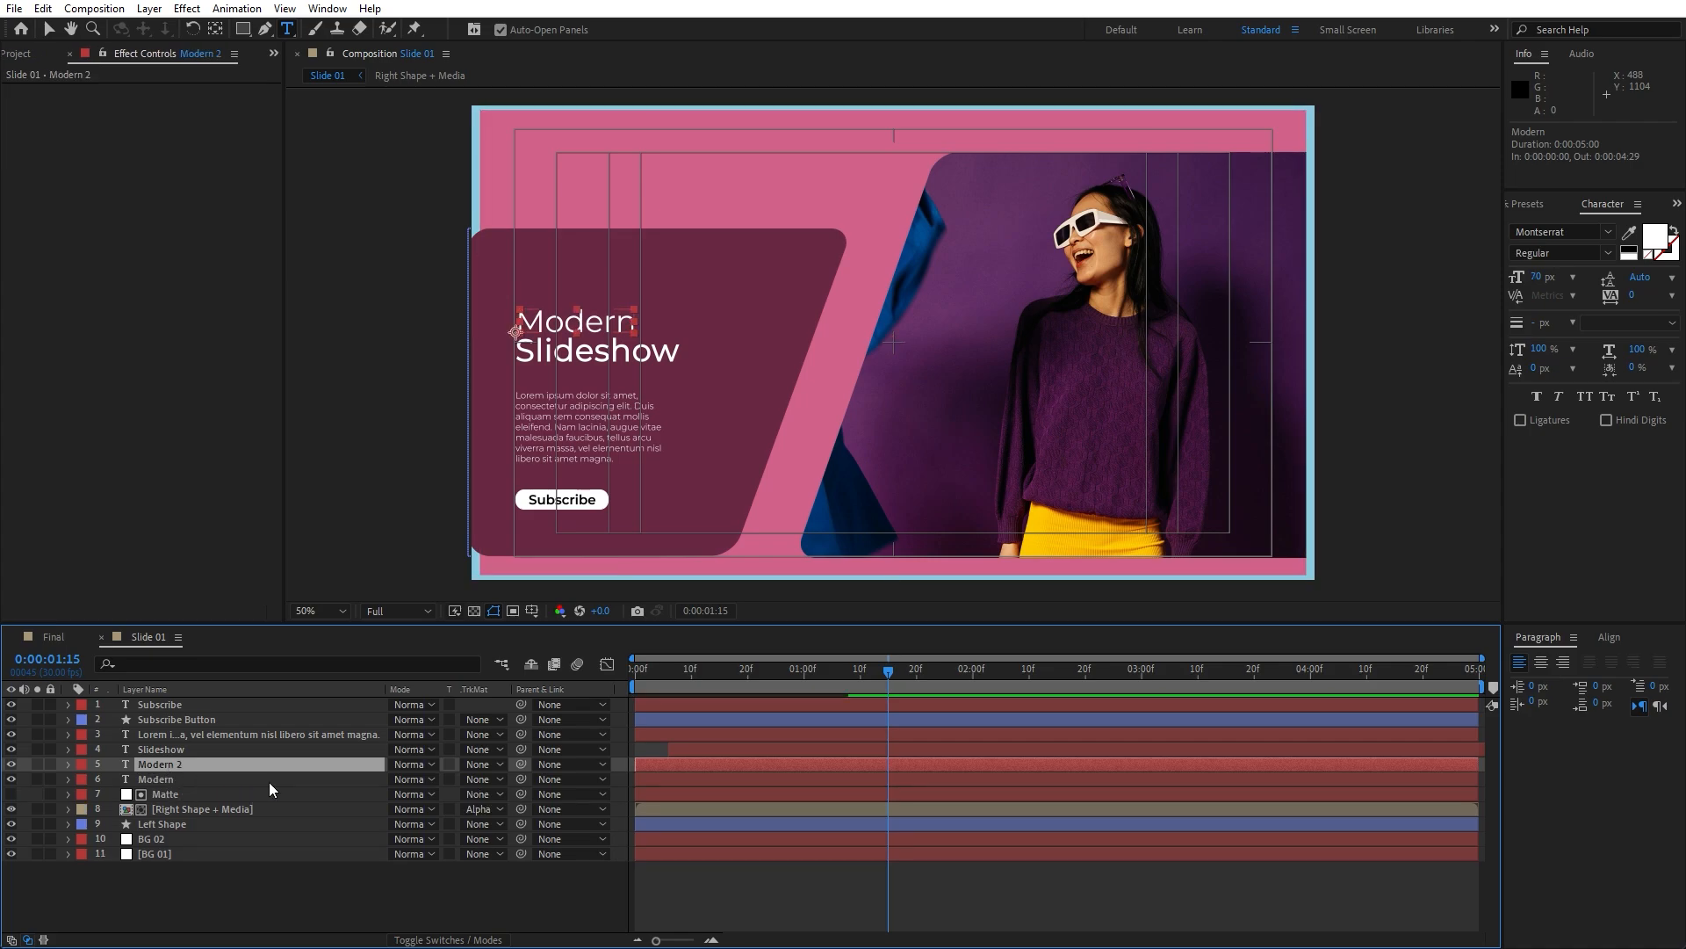
key("shift+Up")
key("shift+Up")
key("shift+Up")
key("shift+Up")
key("shift+Up")
key("shift+Up")
key("shift+Up")
key("shift+Up")
key("shift+Up")
key("shift+Up")
key("shift+Up")
key("shift+Up")
key("shift+Up")
key("shift+Up")
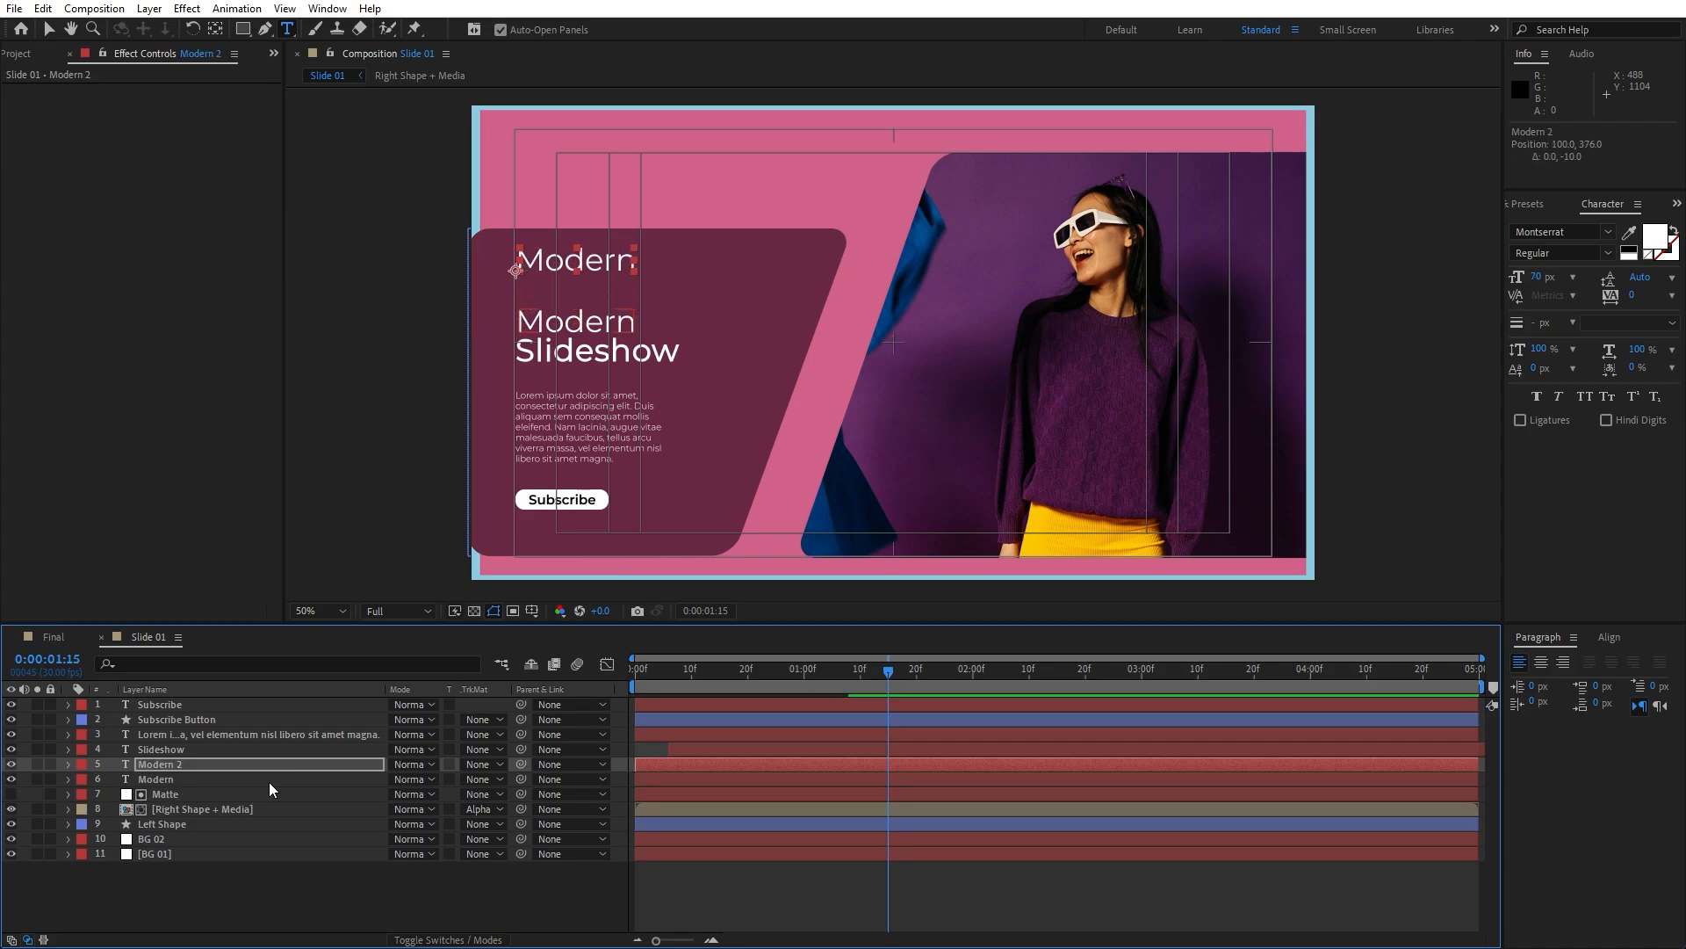
key("Down")
key("Down")
key("Down")
key("Down")
key("Down")
key("Down")
key("Down")
key("Down")
key("Down")
key("Down")
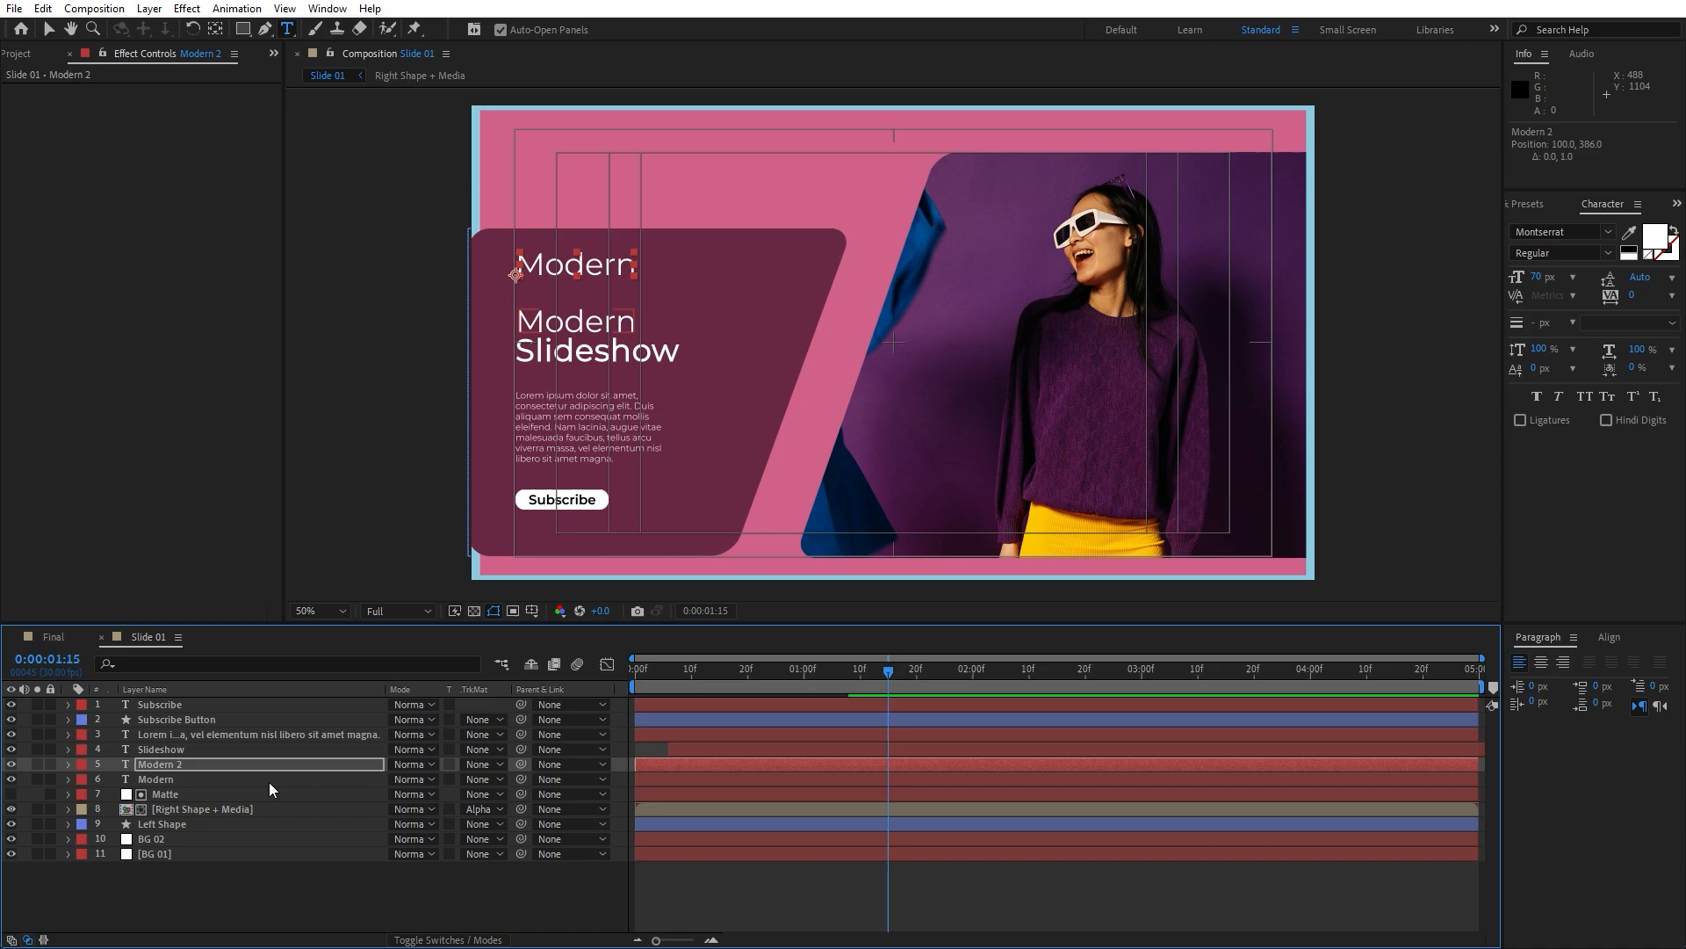
Step: Set the duplicated Modern 2 text to 30 px SemiBold and replace its wording with "softonimotion"
double_click(195, 769)
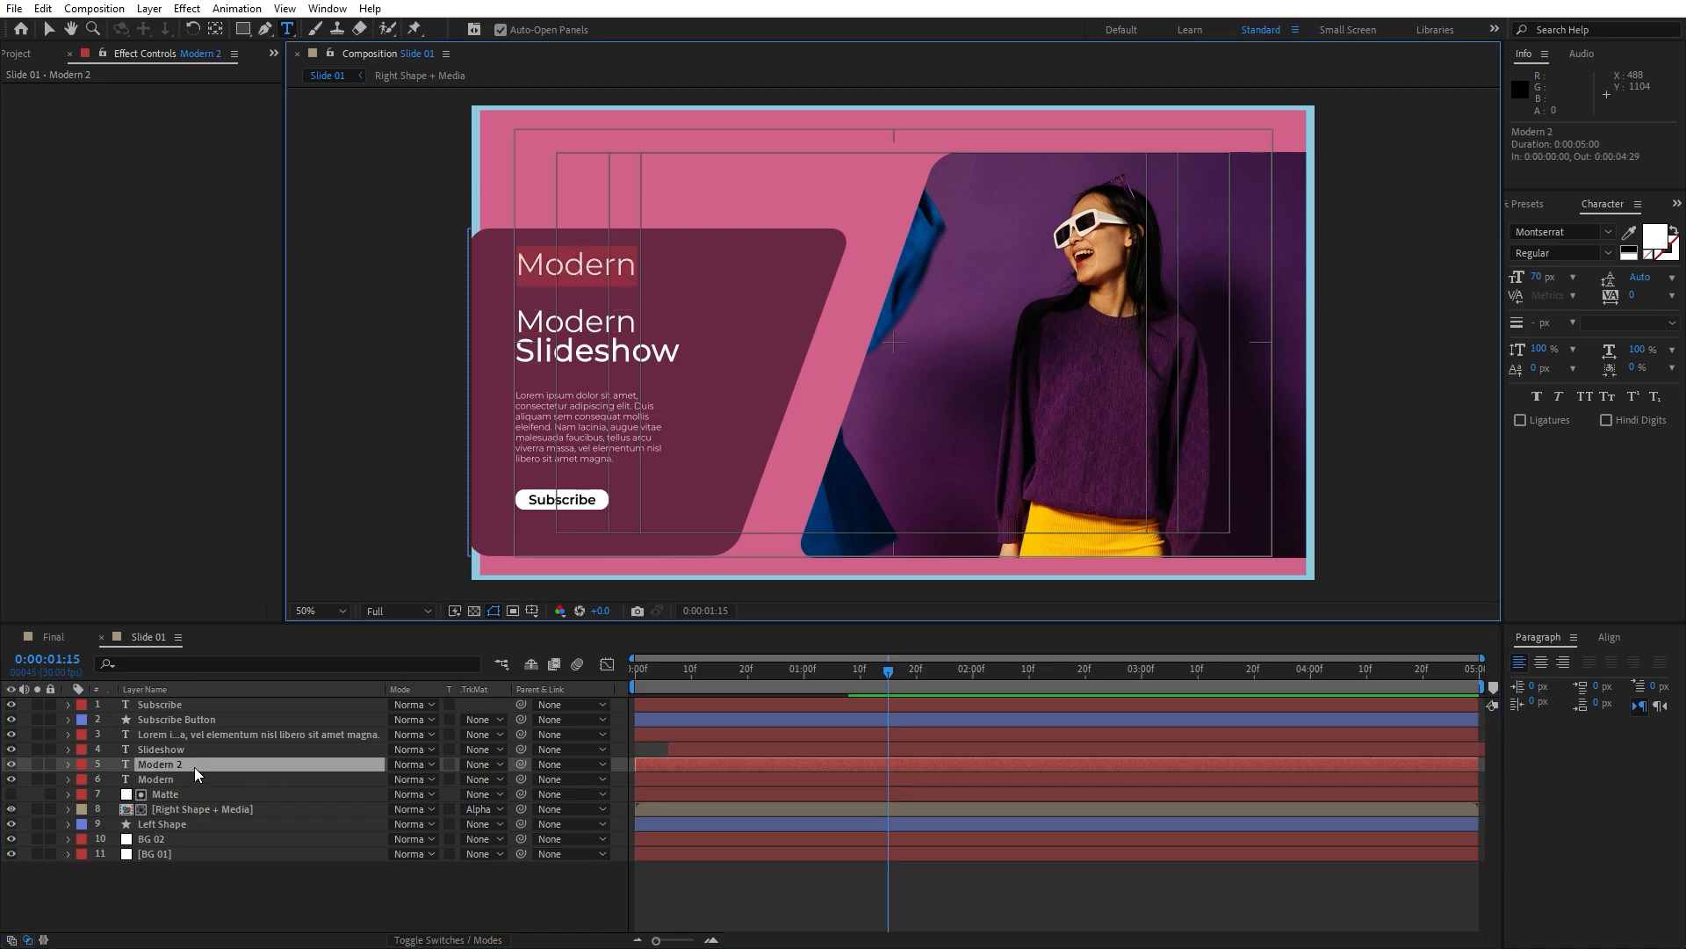
left_click(1537, 276)
type("30")
key("Return")
left_click(1533, 252)
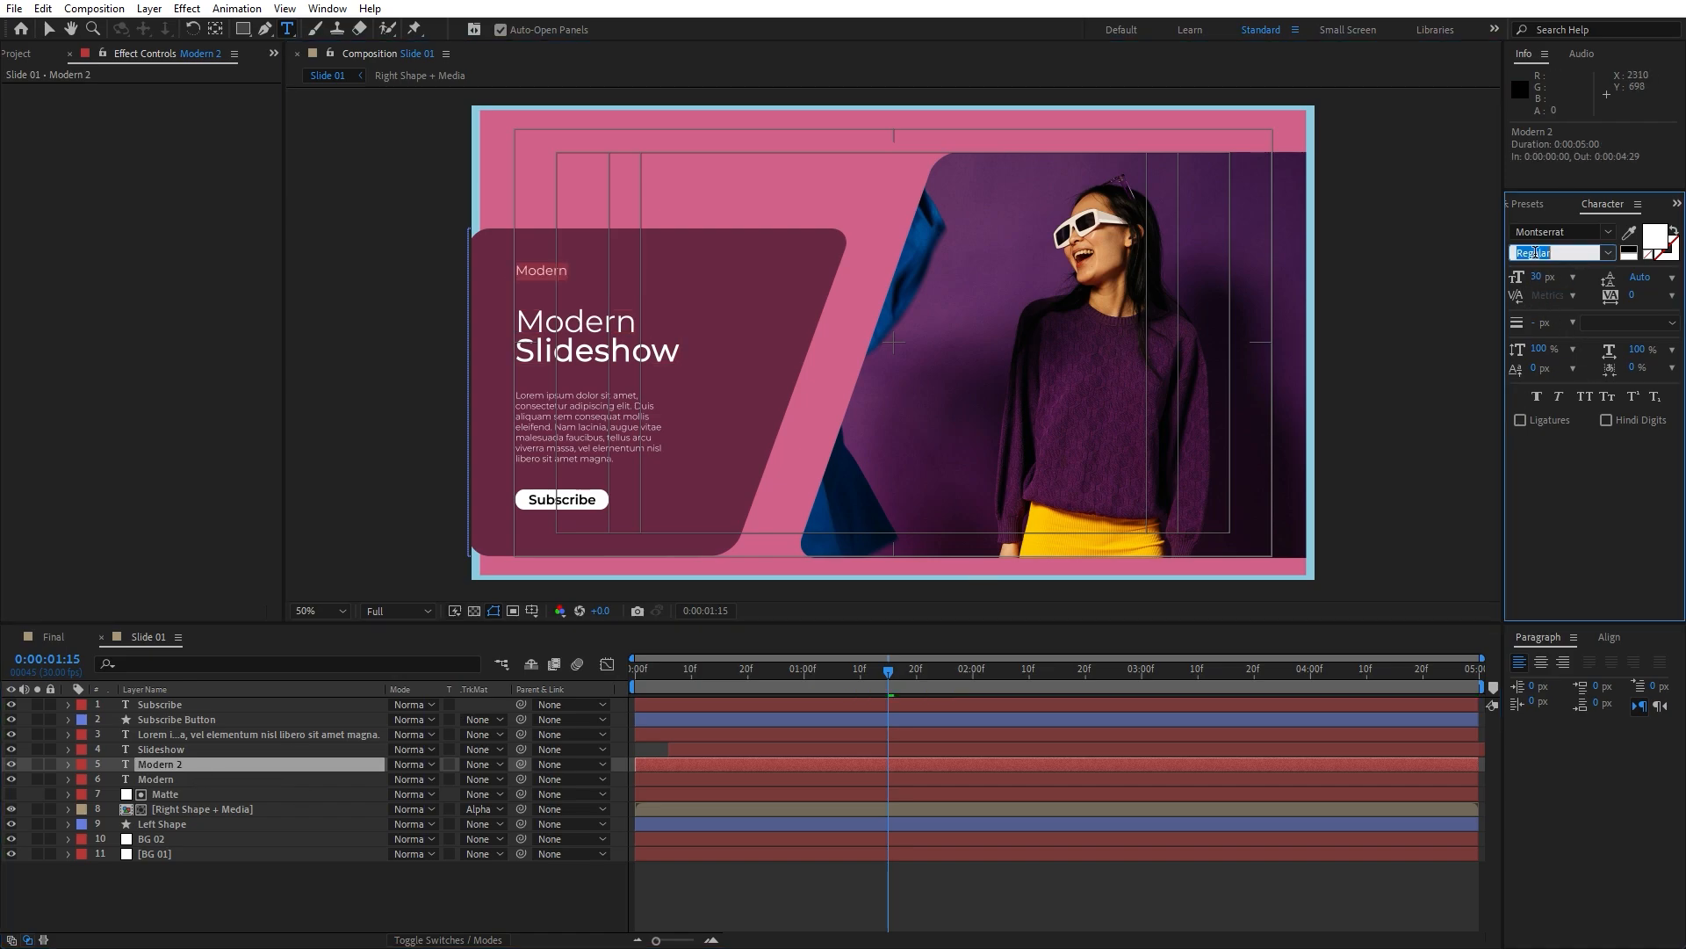
type("SemiBold")
key("Return")
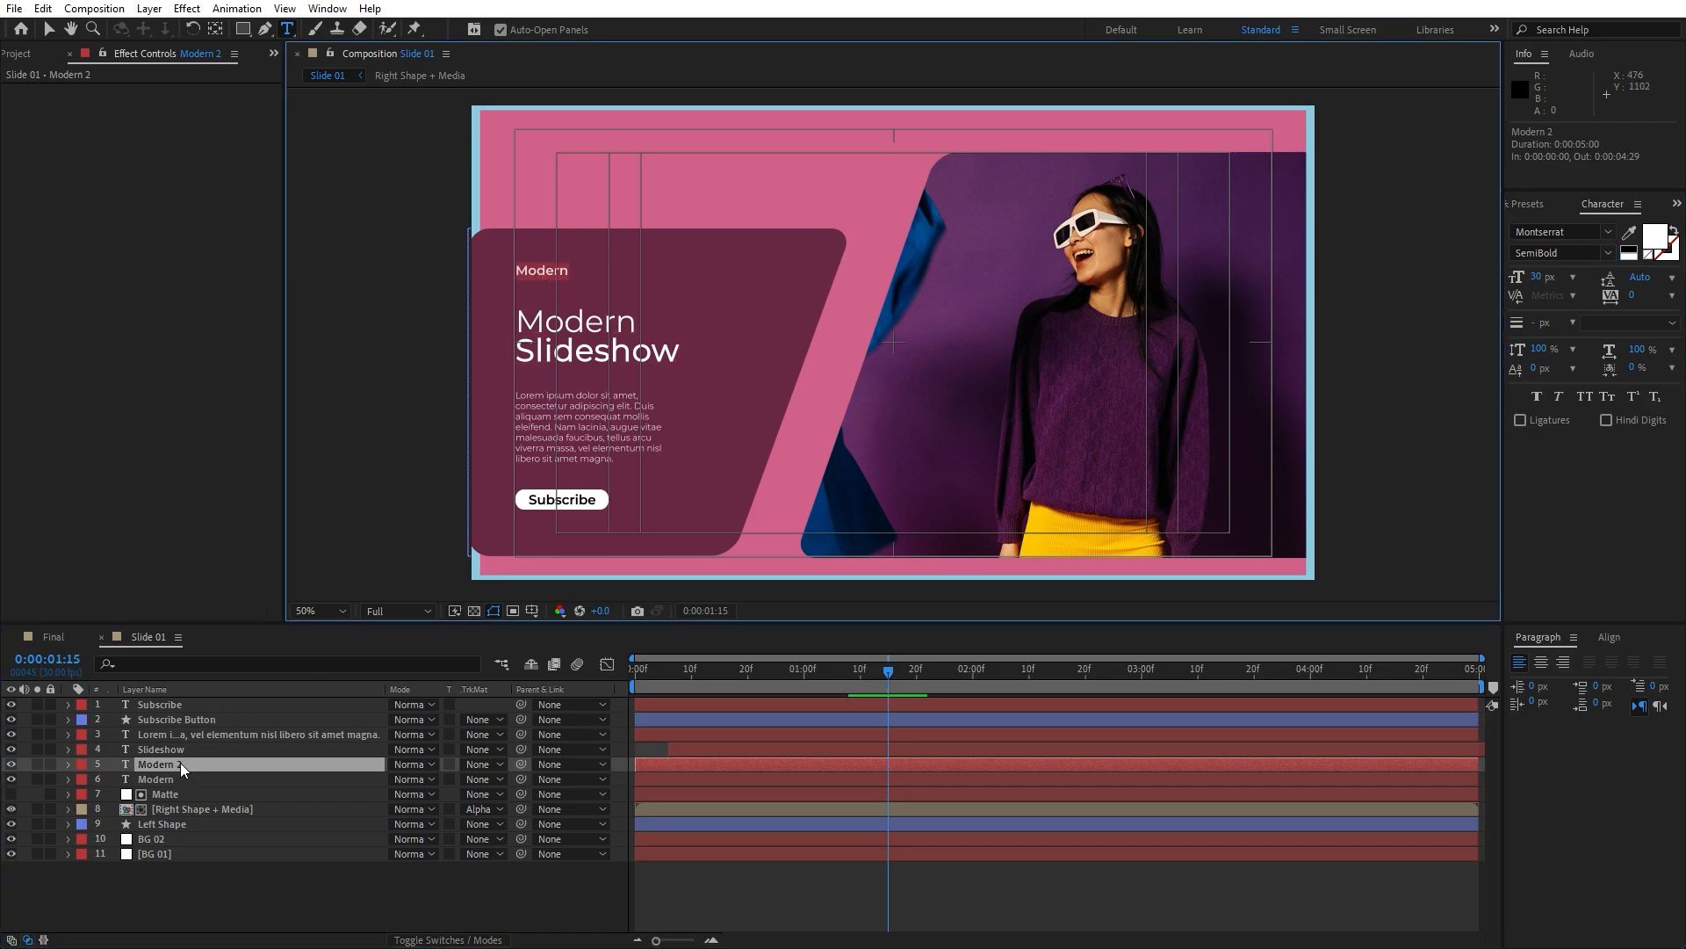
type("softonimotion")
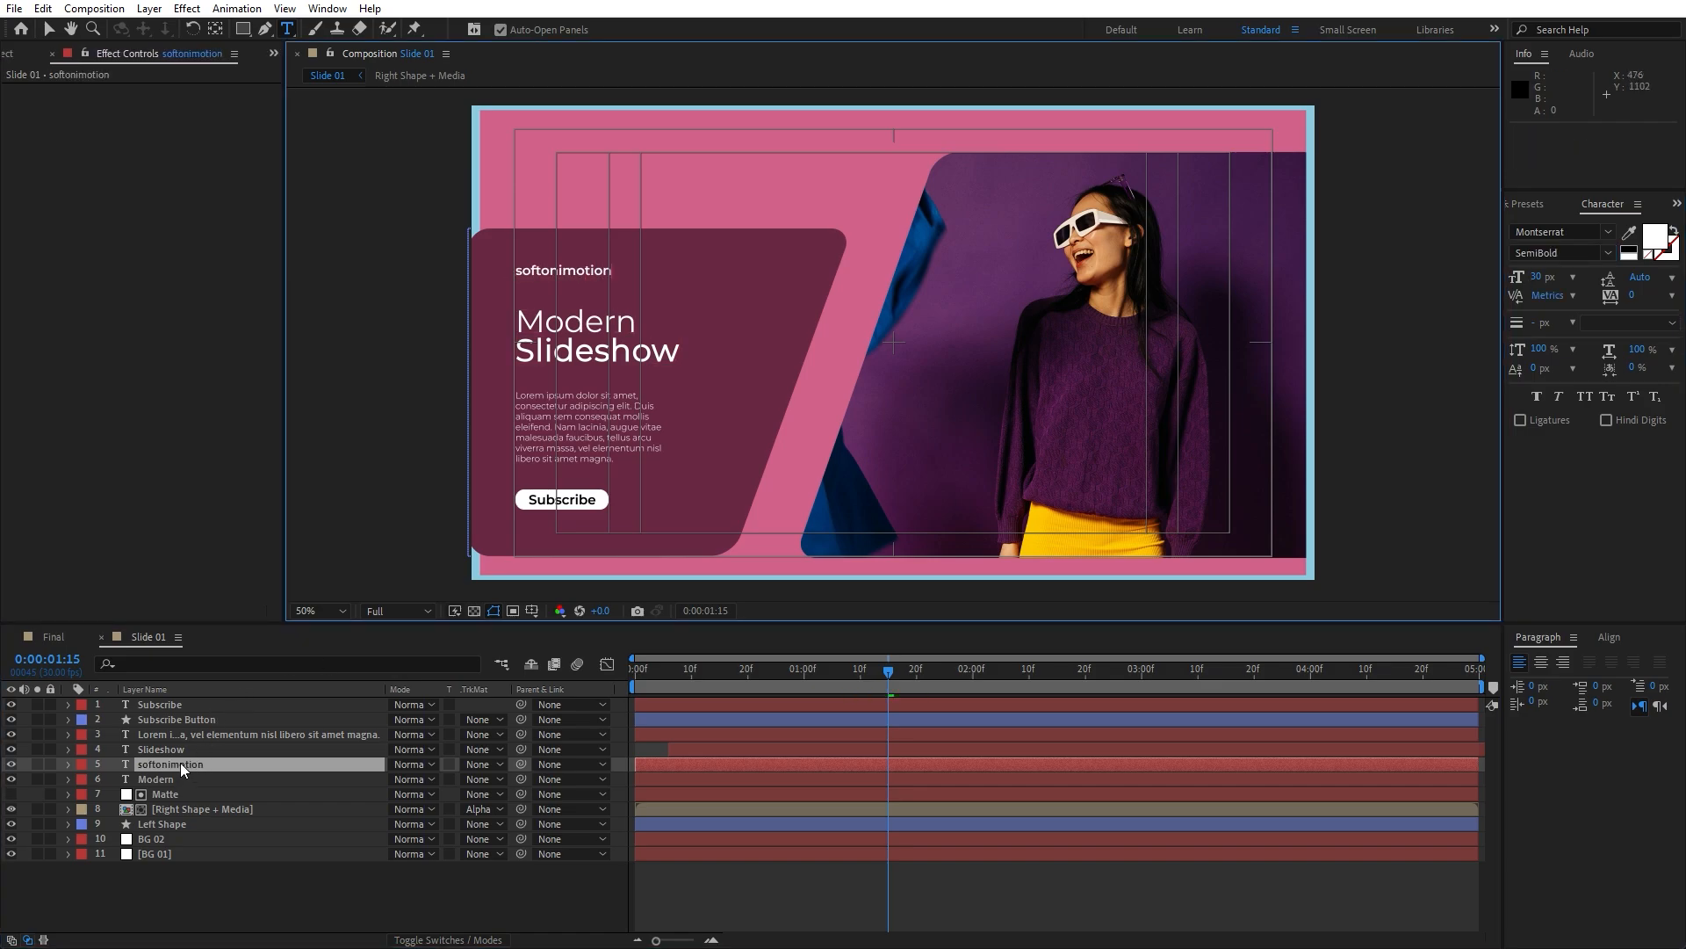
Step: Preview the slide animation with the softonimotion text above the title
left_click(171, 907)
key("space")
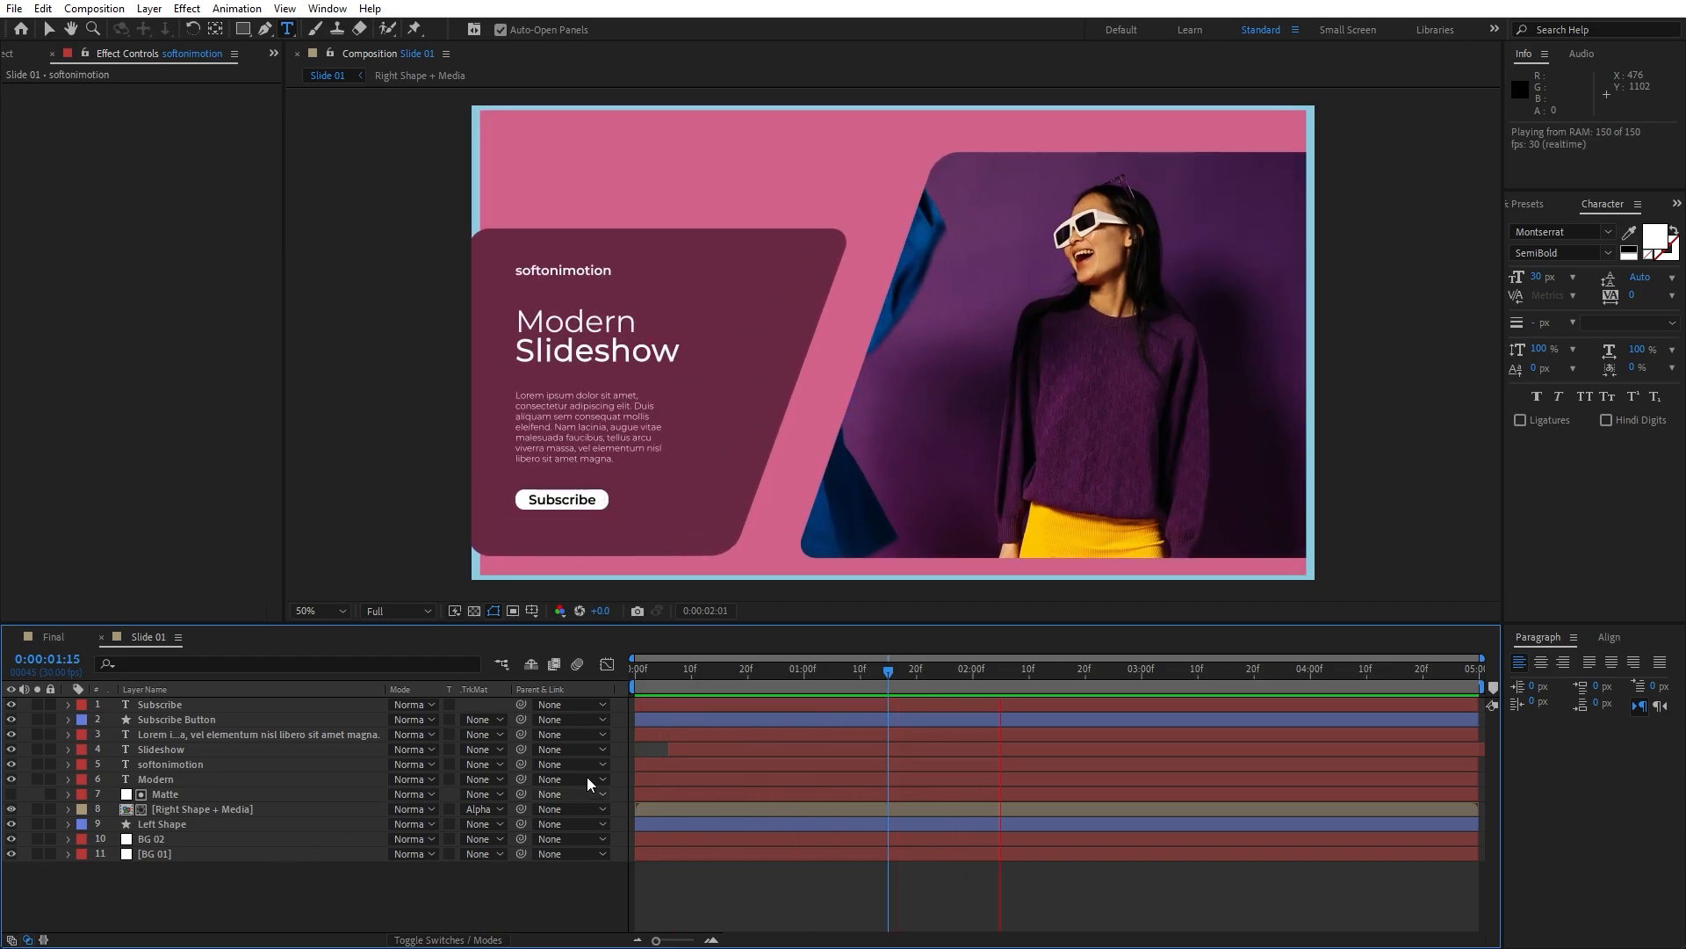
left_click(830, 667)
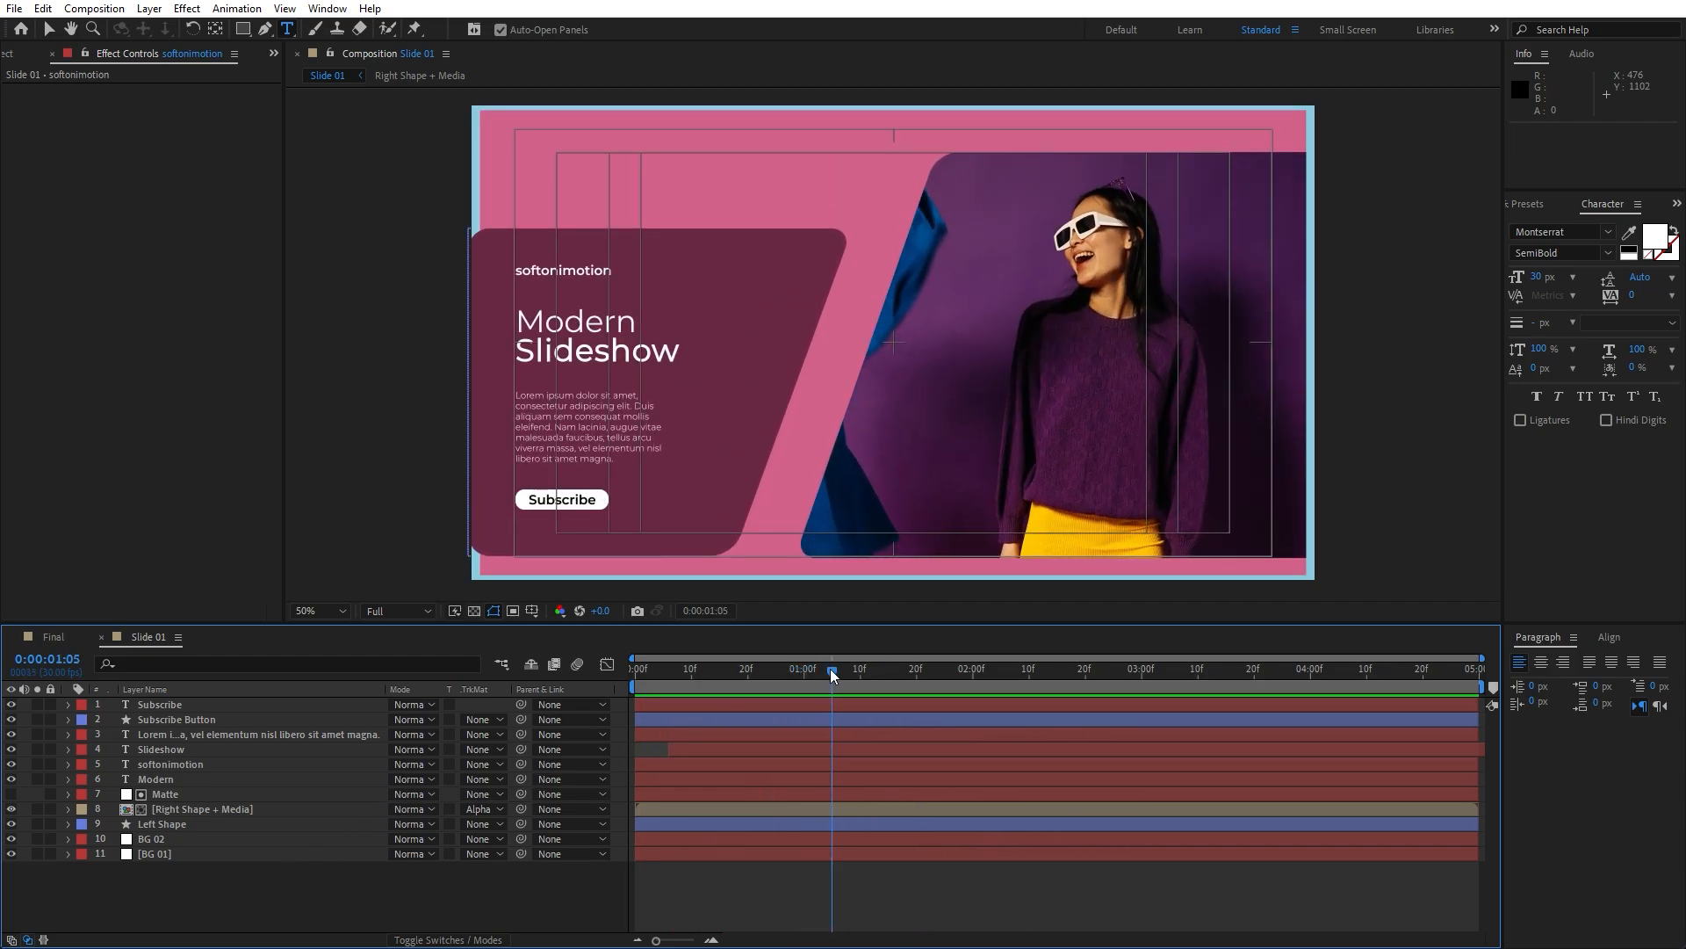
Step: Nudge the four text layers, the Subscribe text and the Subscribe Button down together by about 16 px
left_click(151, 779)
left_click(169, 706, "shift")
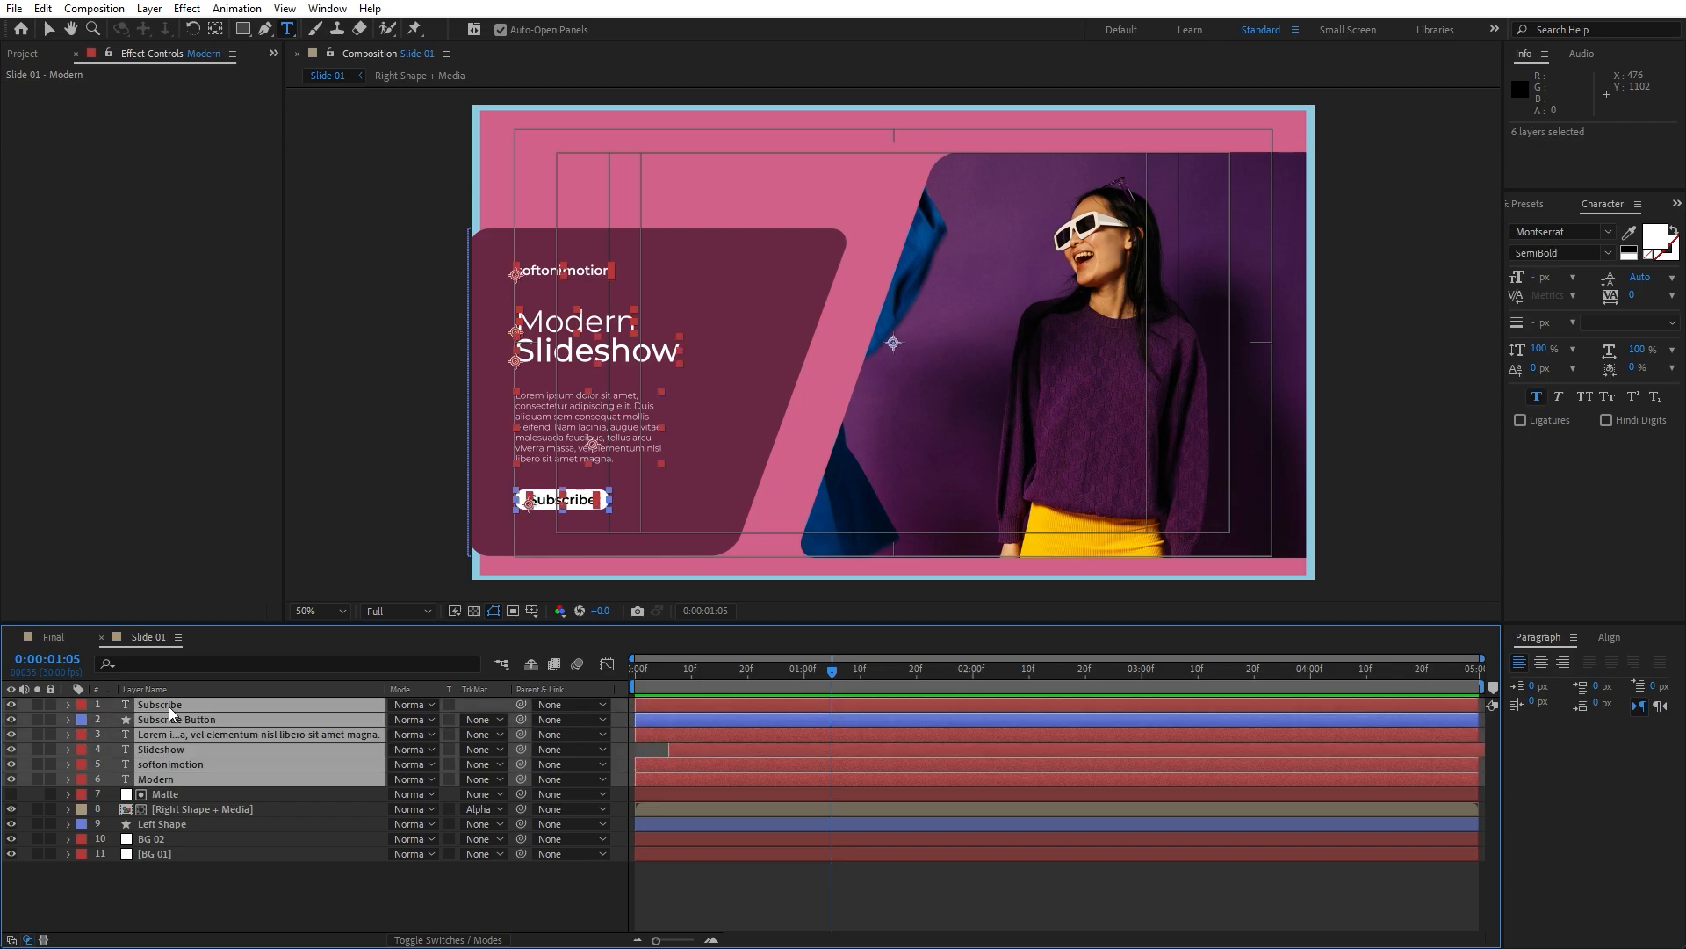
key("Down")
key("Down")
key("Down")
key("Down")
key("Down")
key("Down")
key("Down")
key("Down")
key("Down")
key("Down")
key("Down")
key("Down")
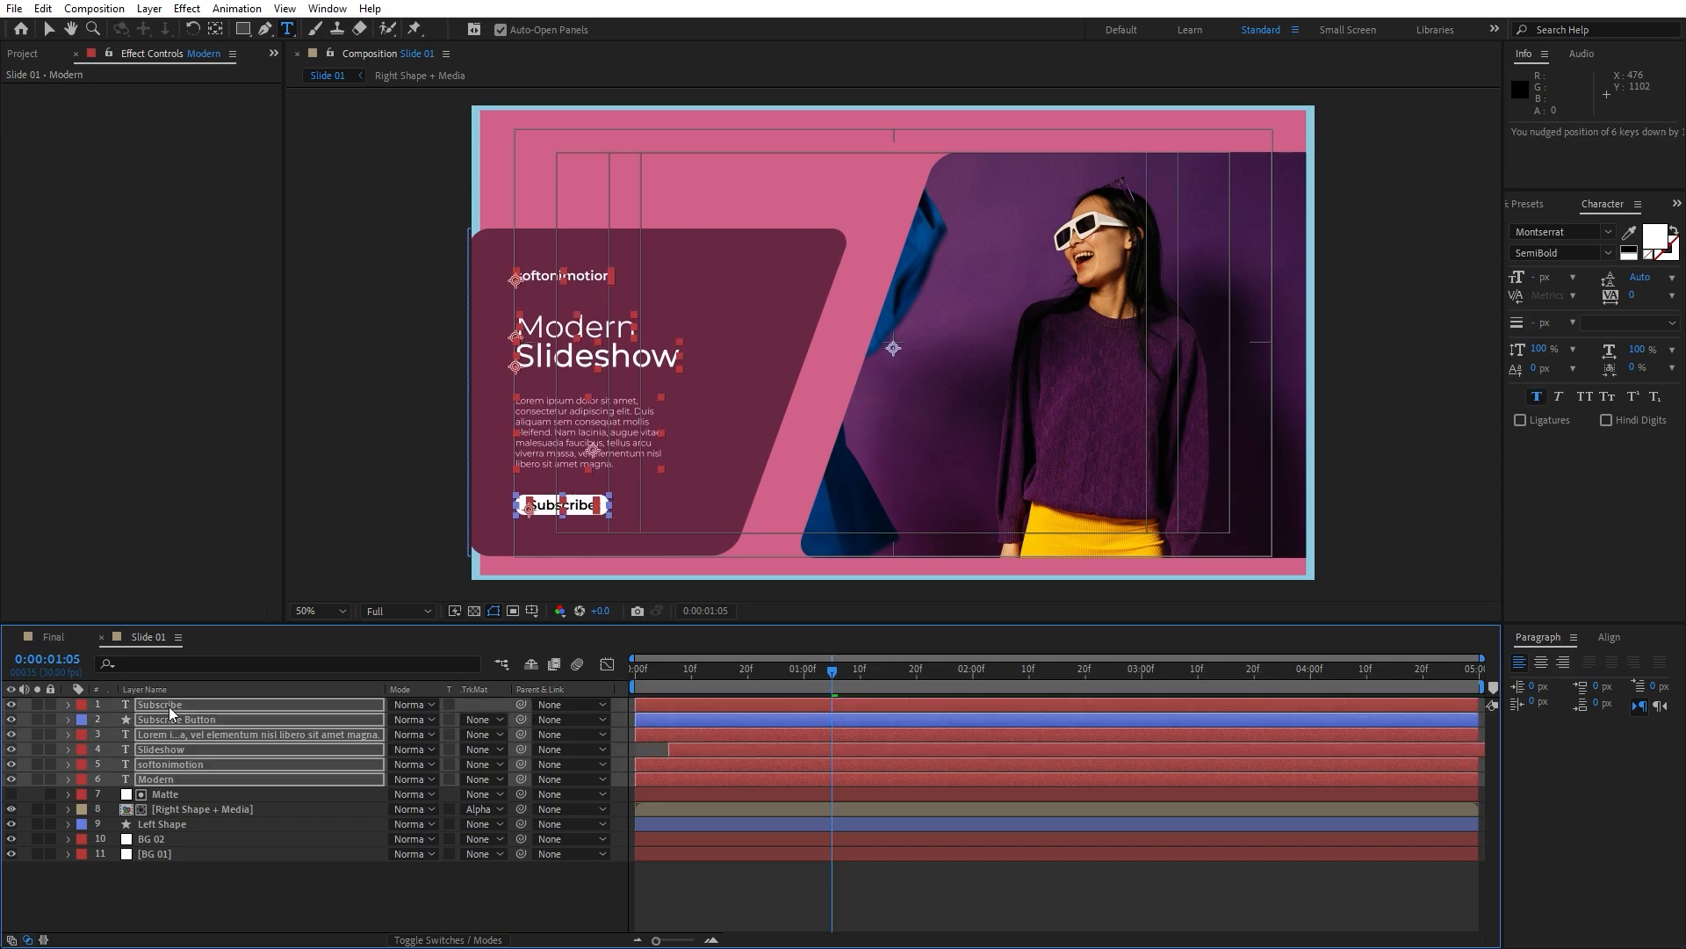
key("Down")
key("Down")
key("Down")
key("Down")
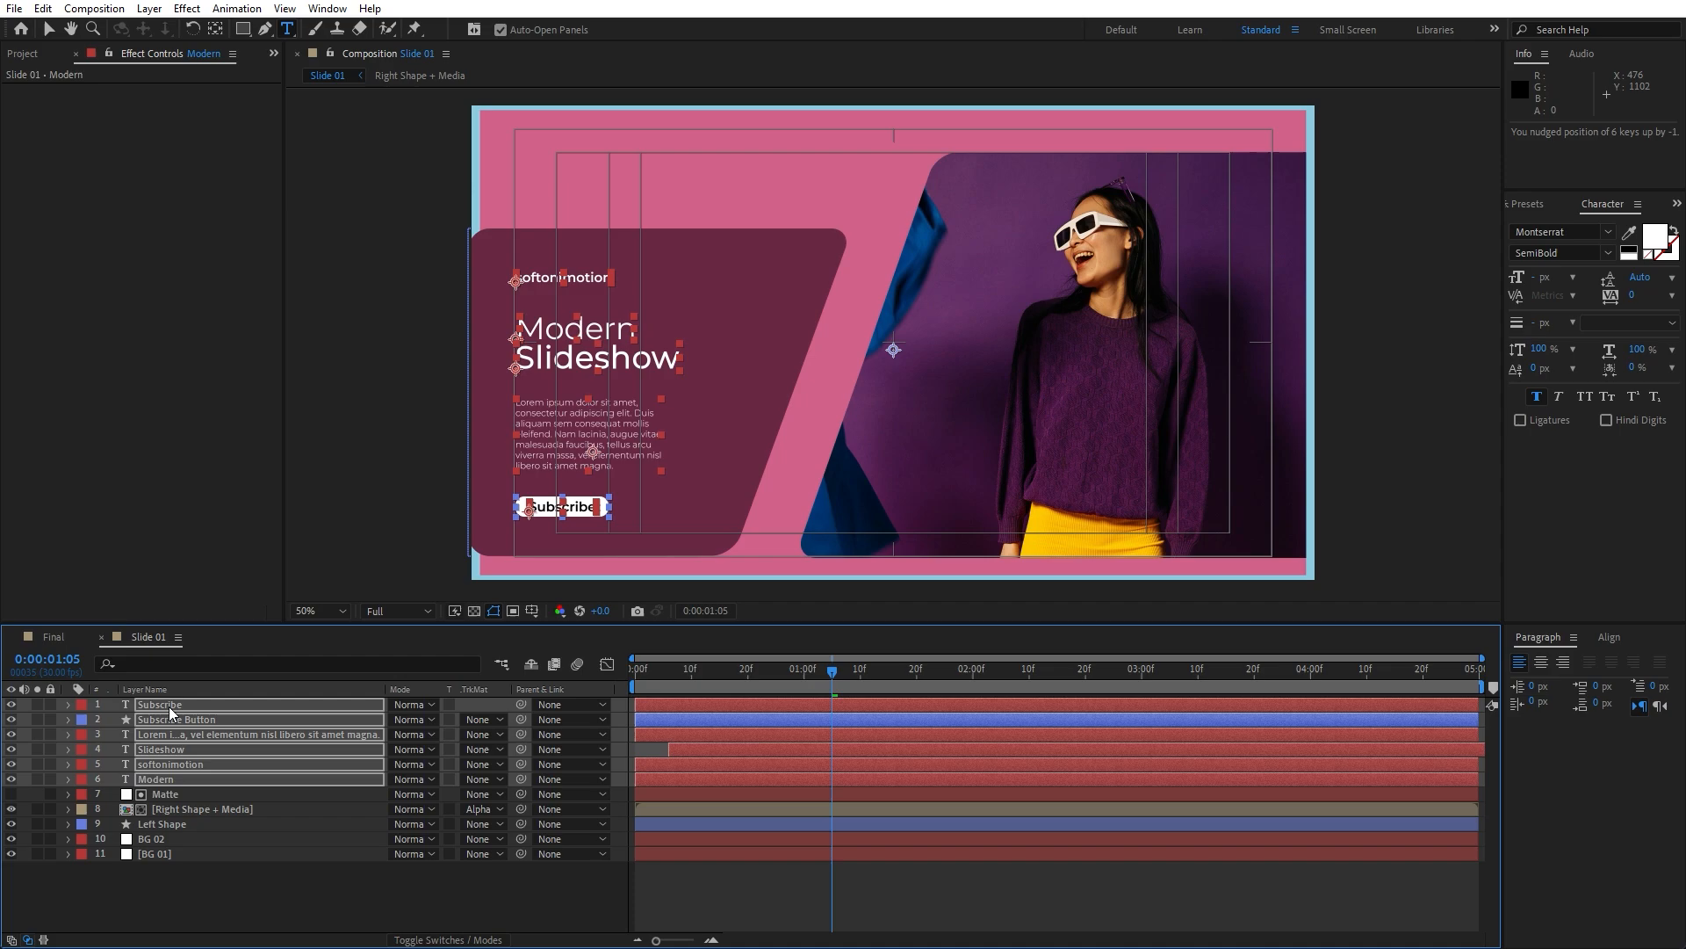
key("v")
left_click(435, 894)
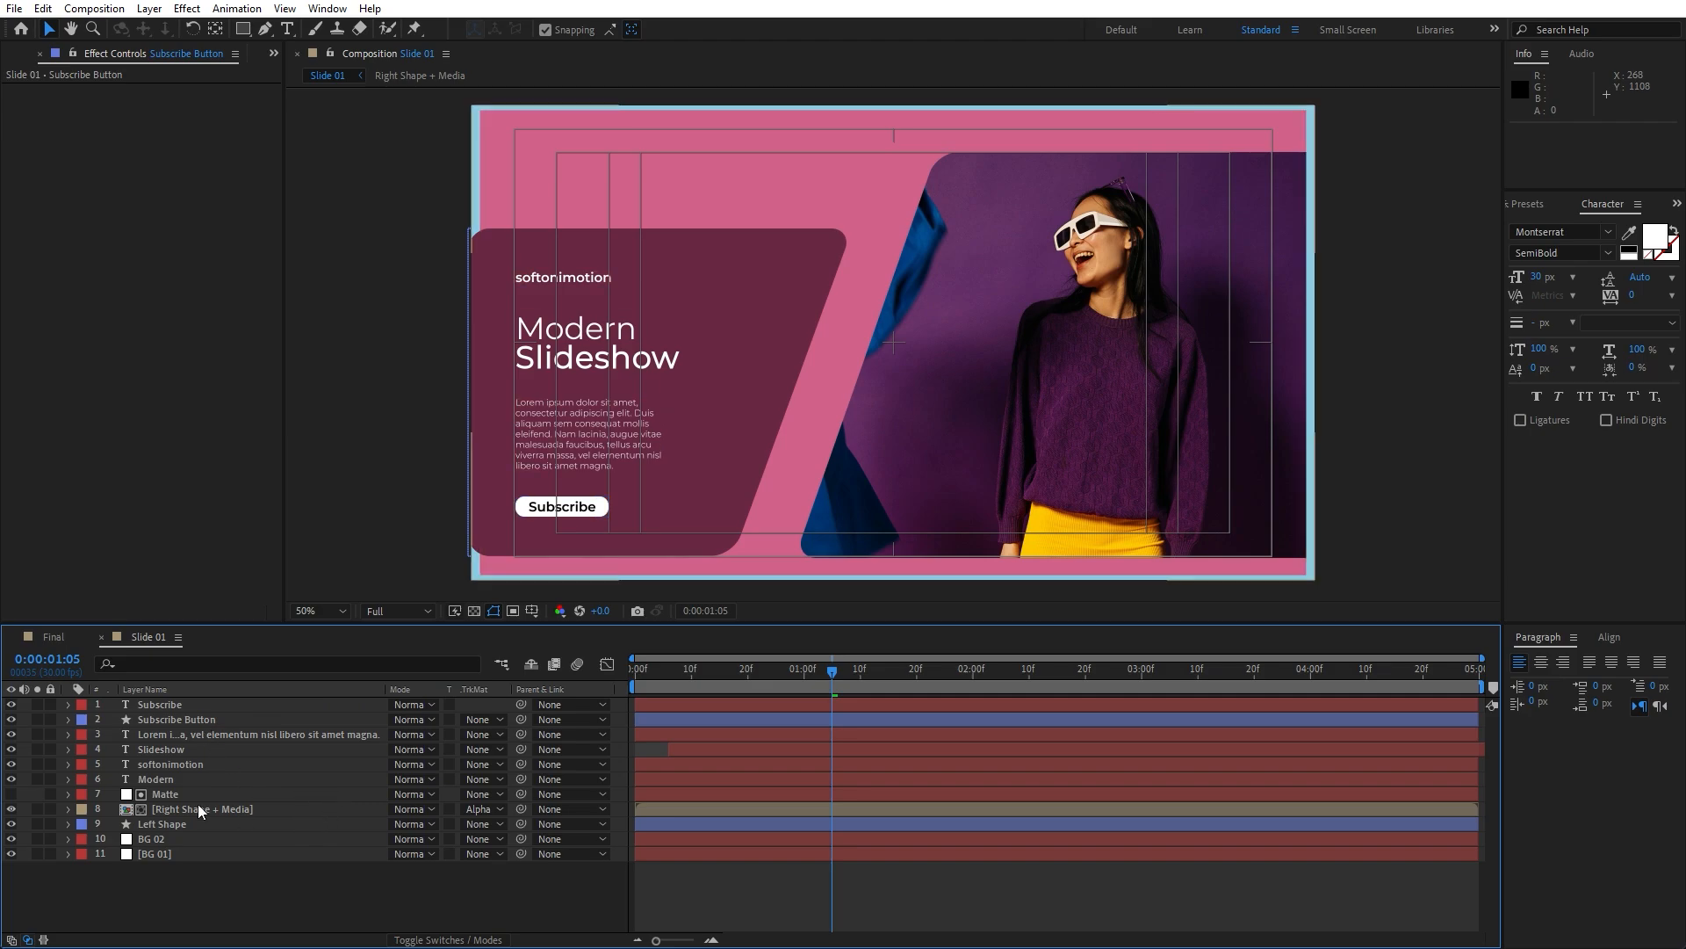
Step: Duplicate the Subscribe Button layer, place the copy above the Subscribe text layer and rename it Matte
left_click(204, 718)
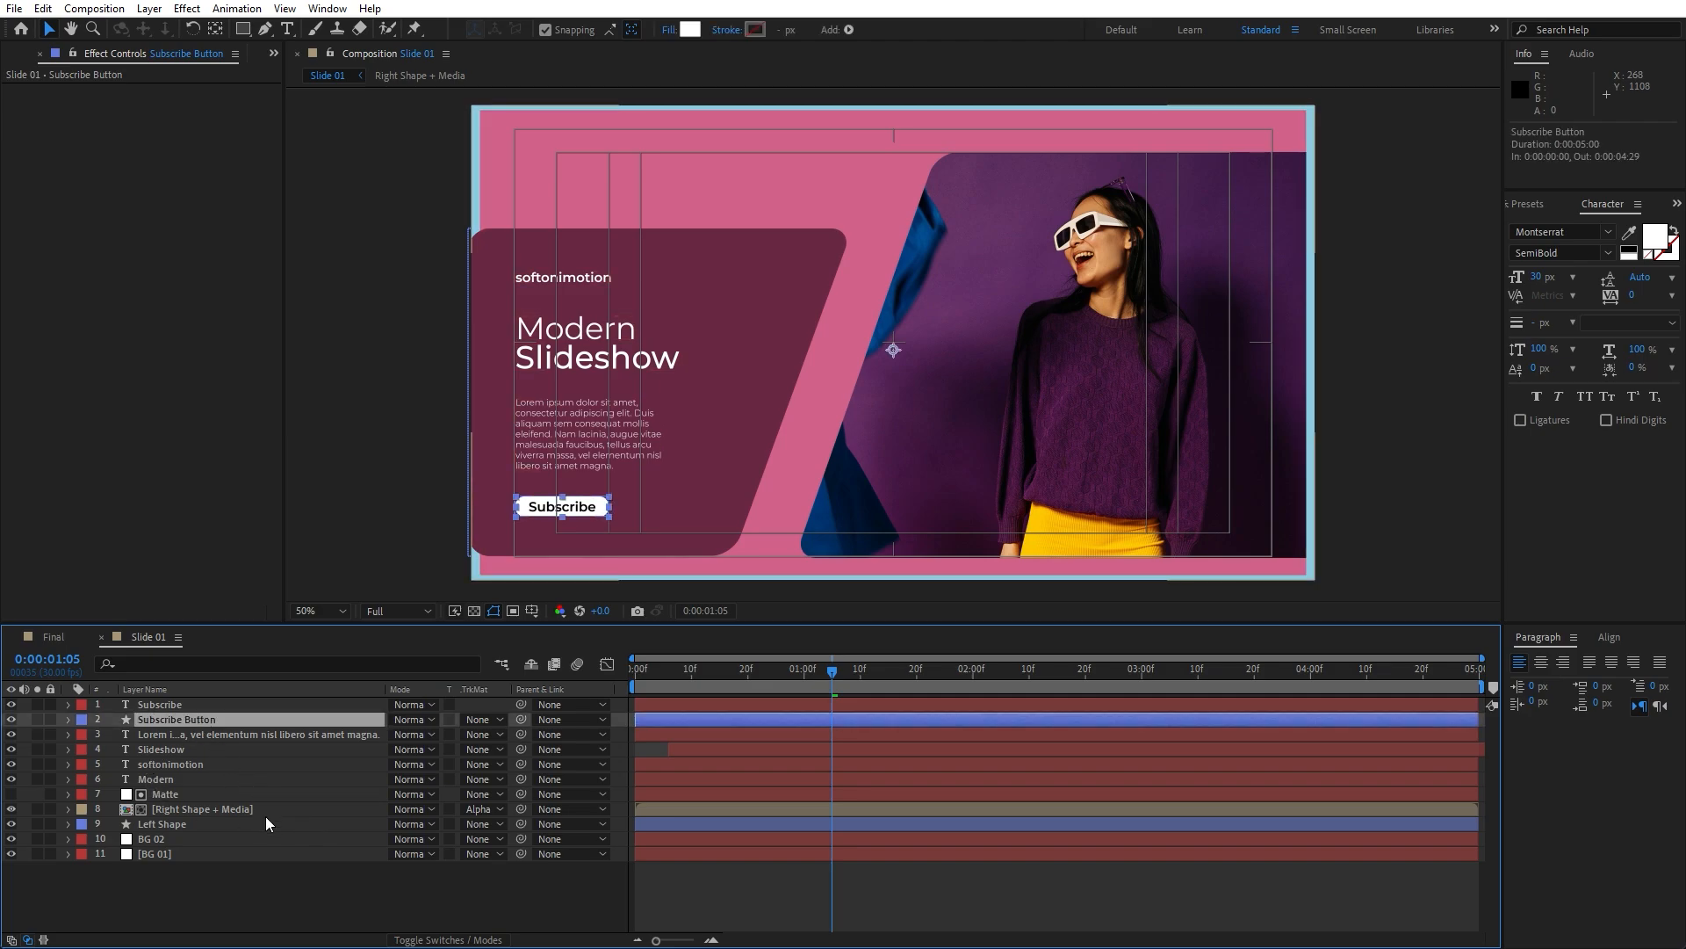
key("ctrl+d")
left_click_drag(186, 726, 204, 699)
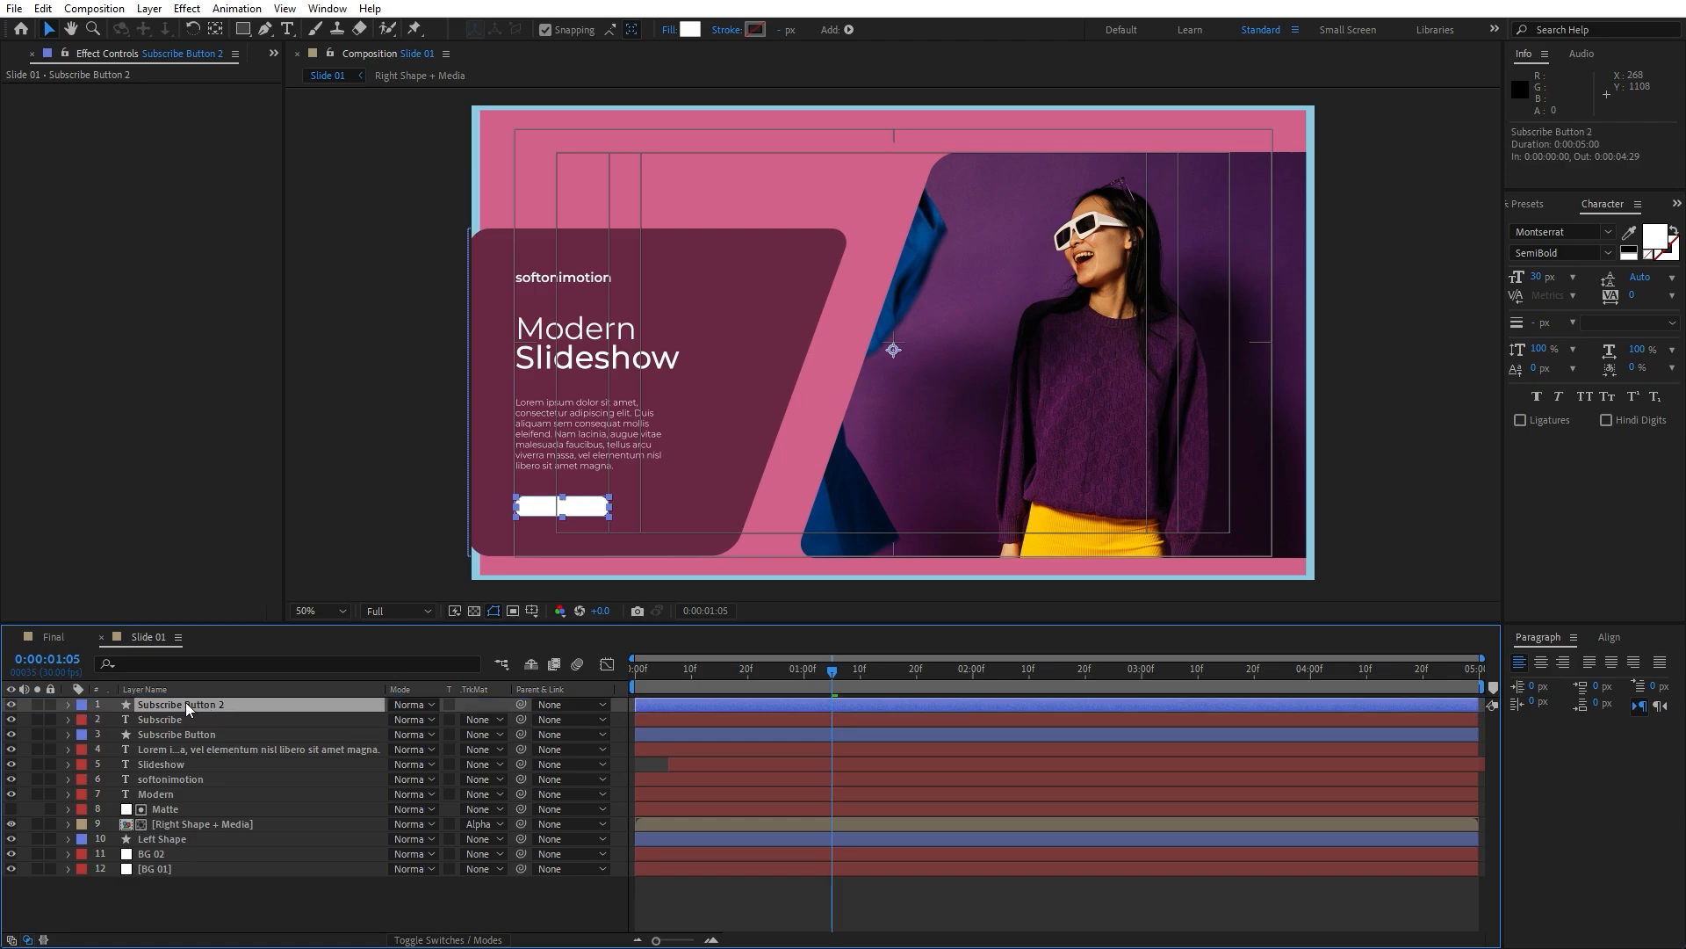
key("Return")
type("Matte")
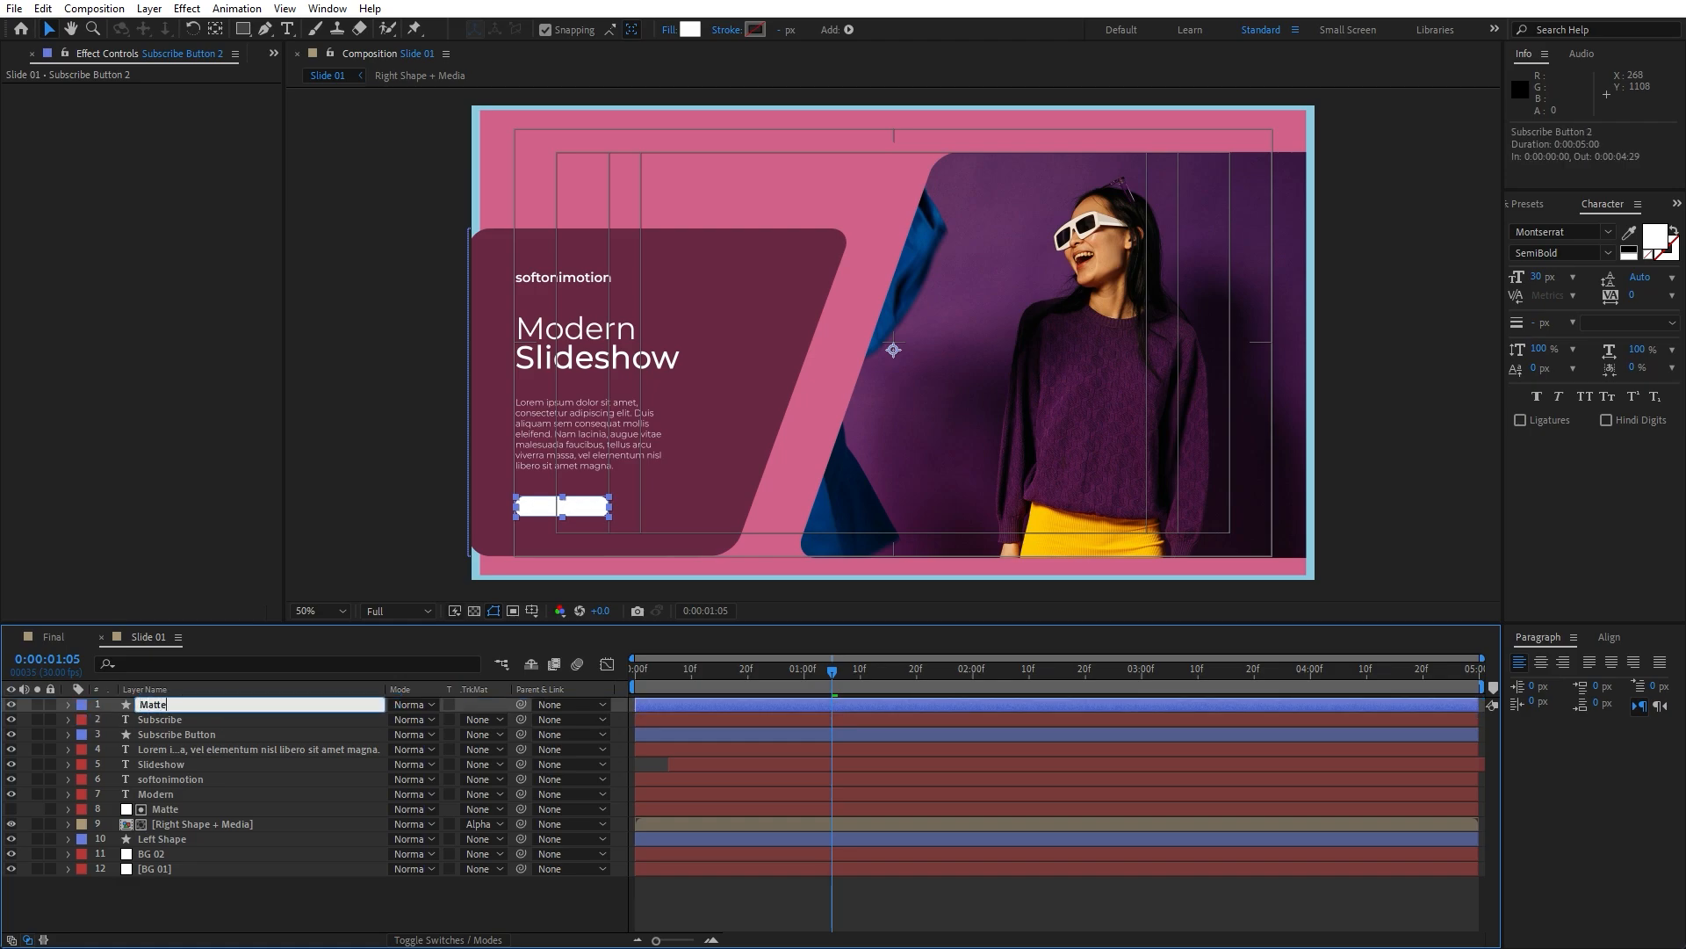
Step: Set the Subscribe text's track matte to Alpha Matte using the Matte layer directly above it
left_click(197, 722)
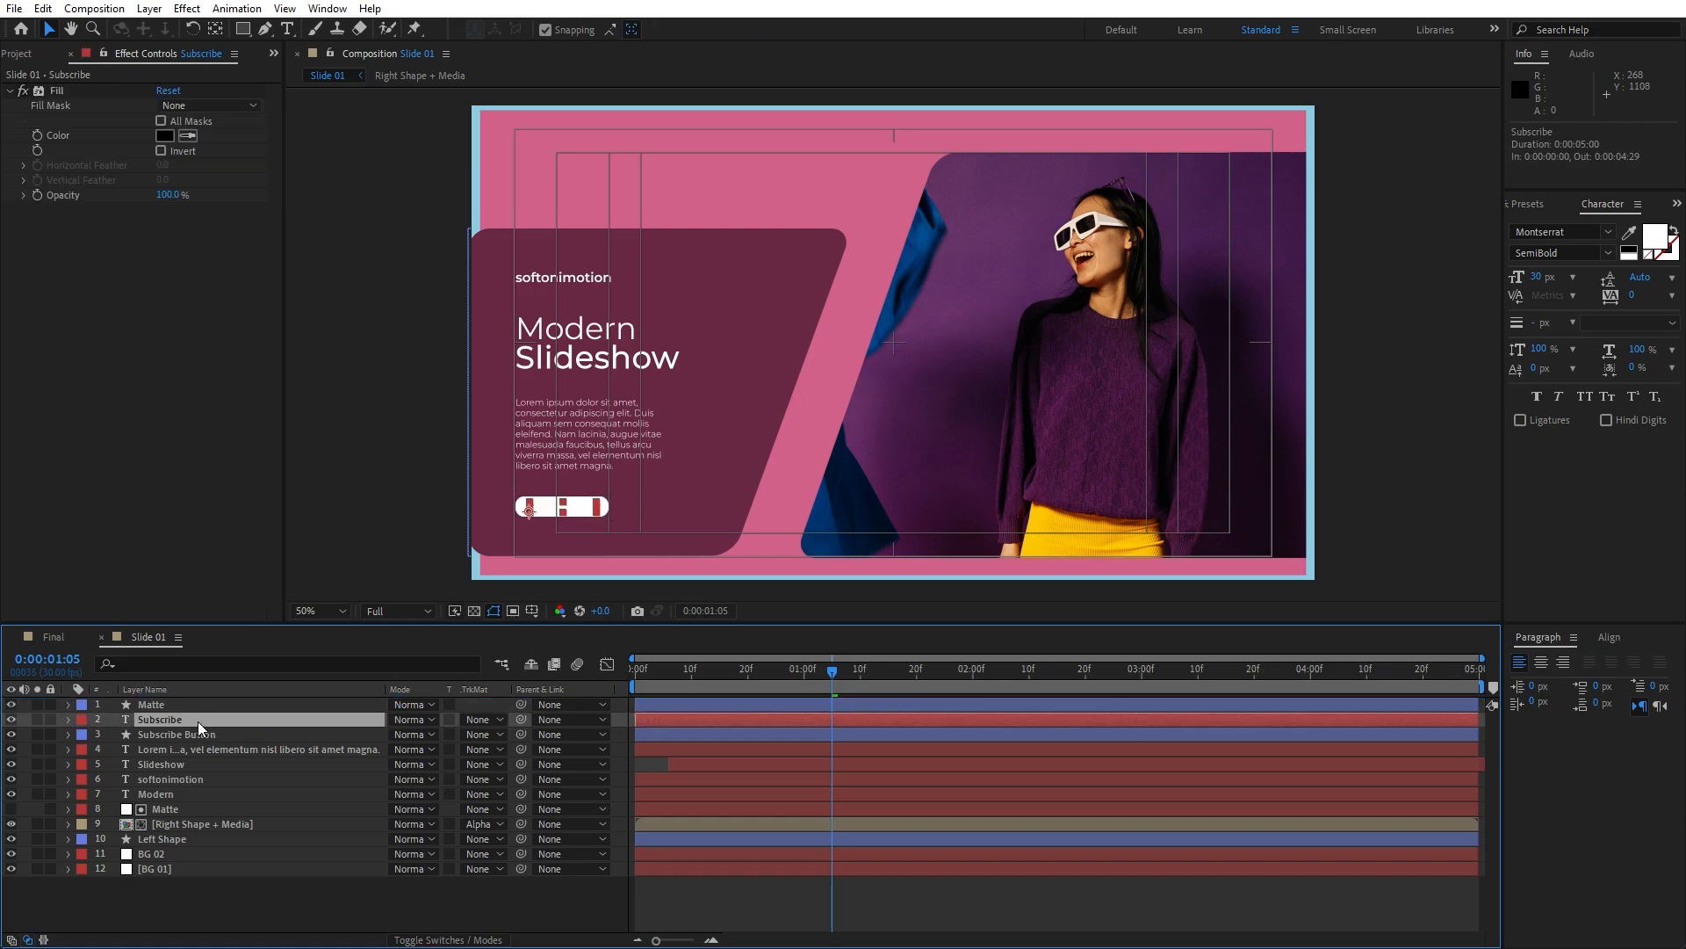
left_click(492, 720)
left_click(529, 764)
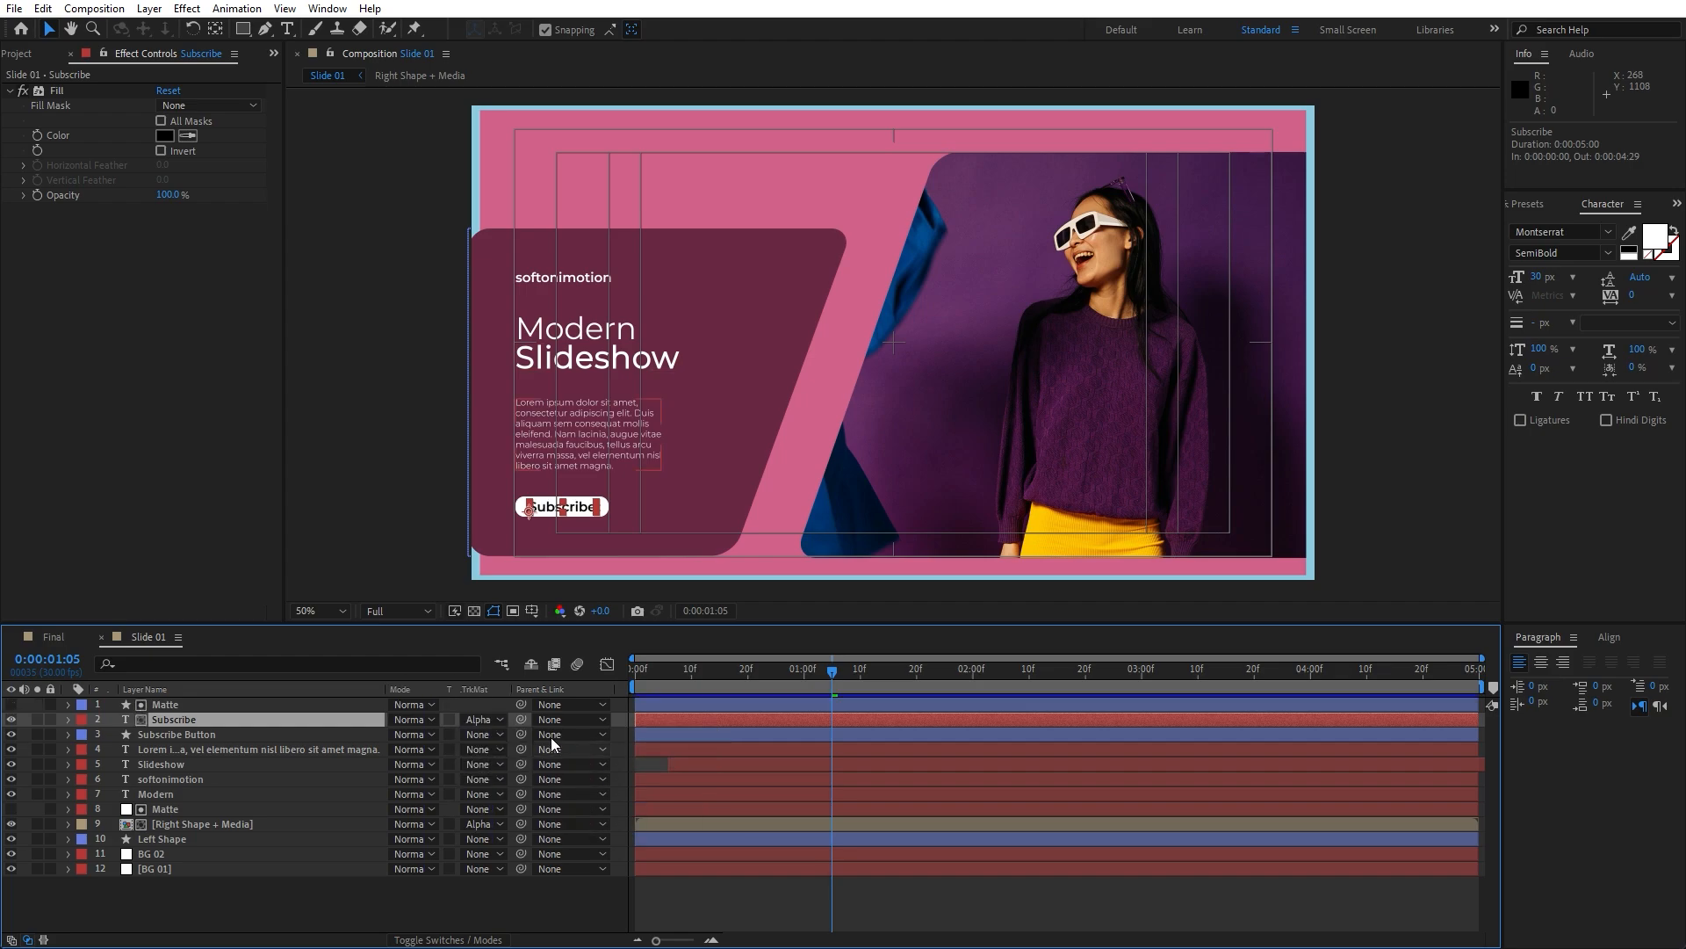
Step: Preview the slide animation with the Subscribe text matted to its button
key("space")
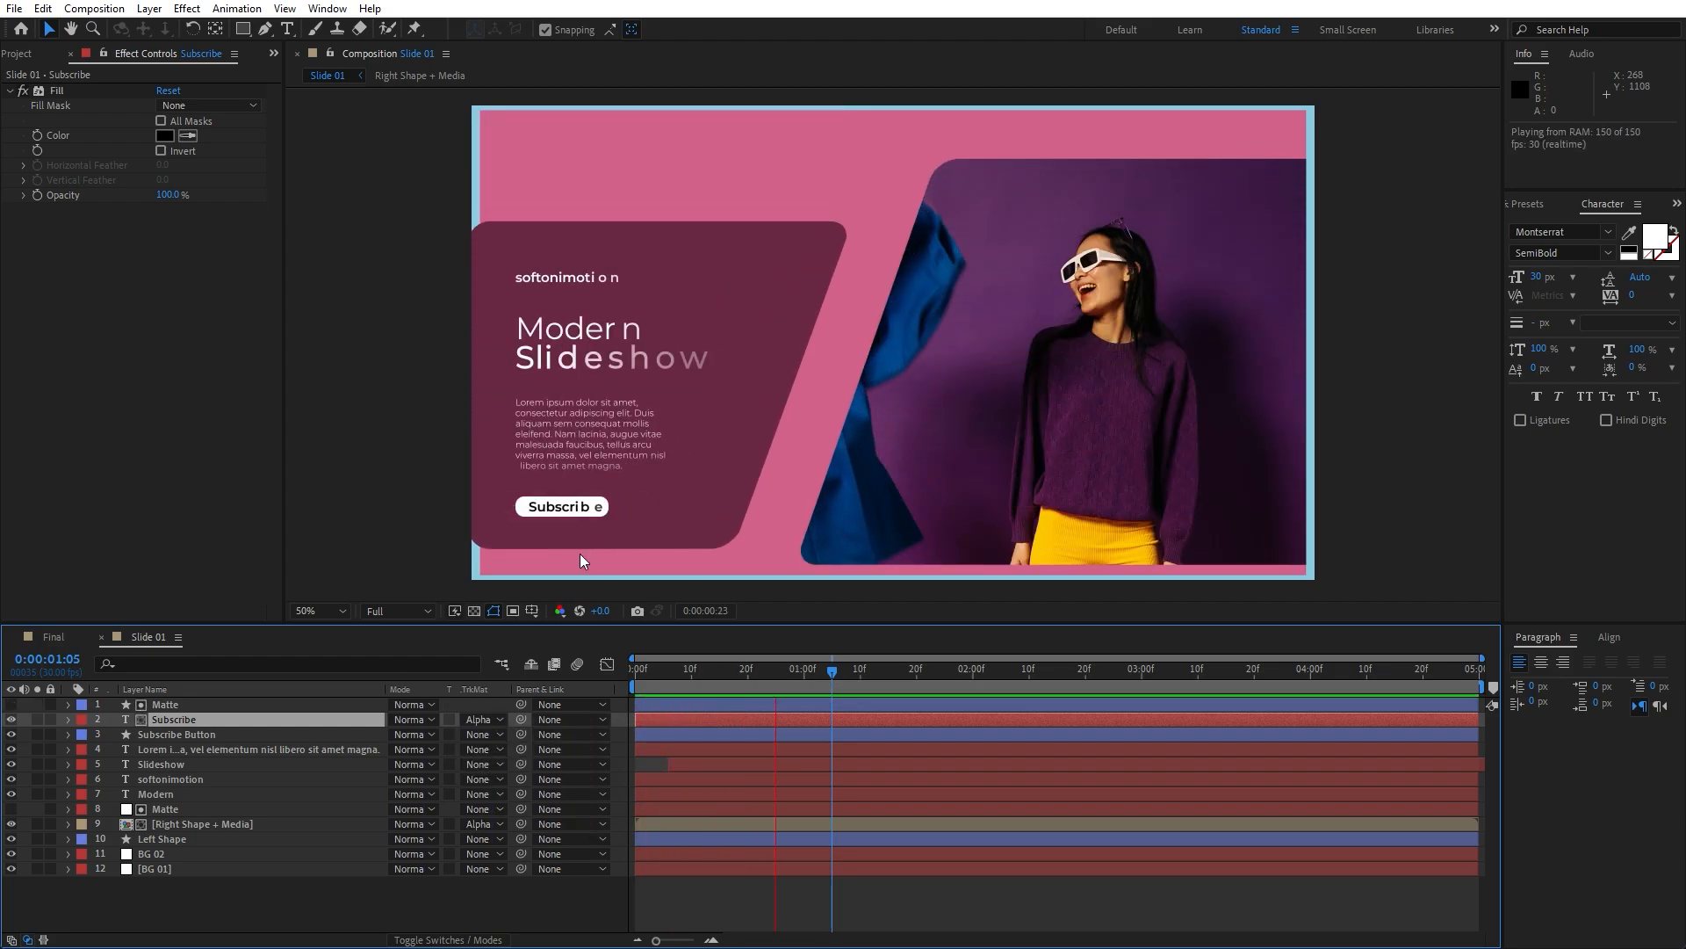
left_click_drag(726, 678, 848, 680)
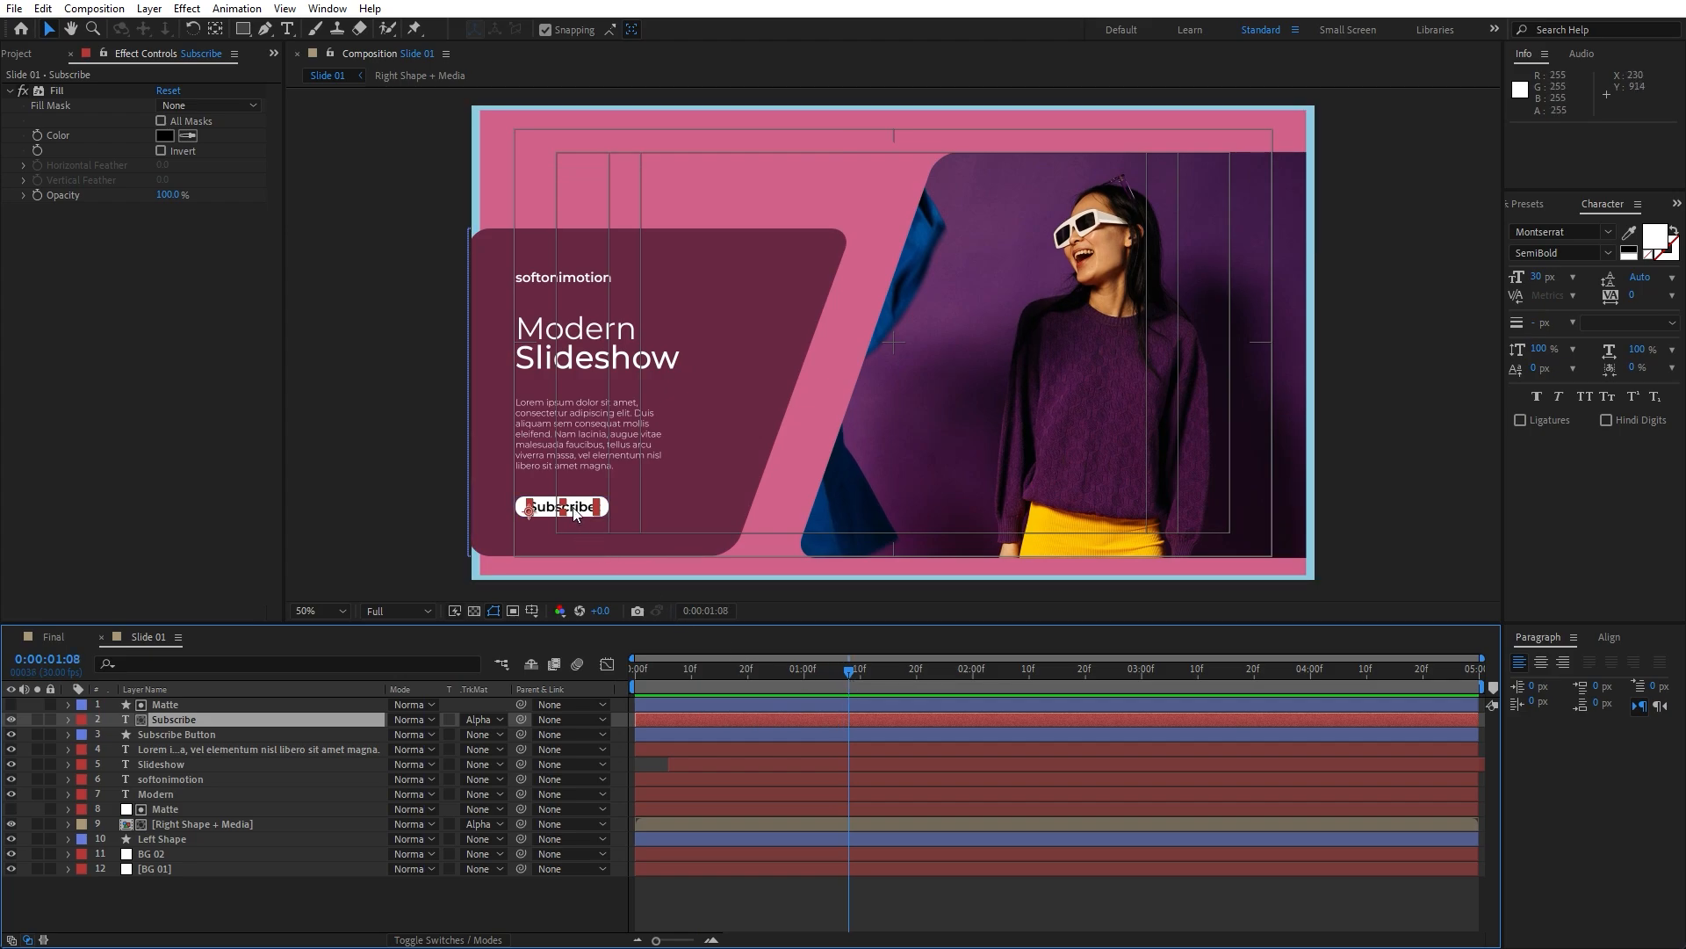
left_click(402, 904)
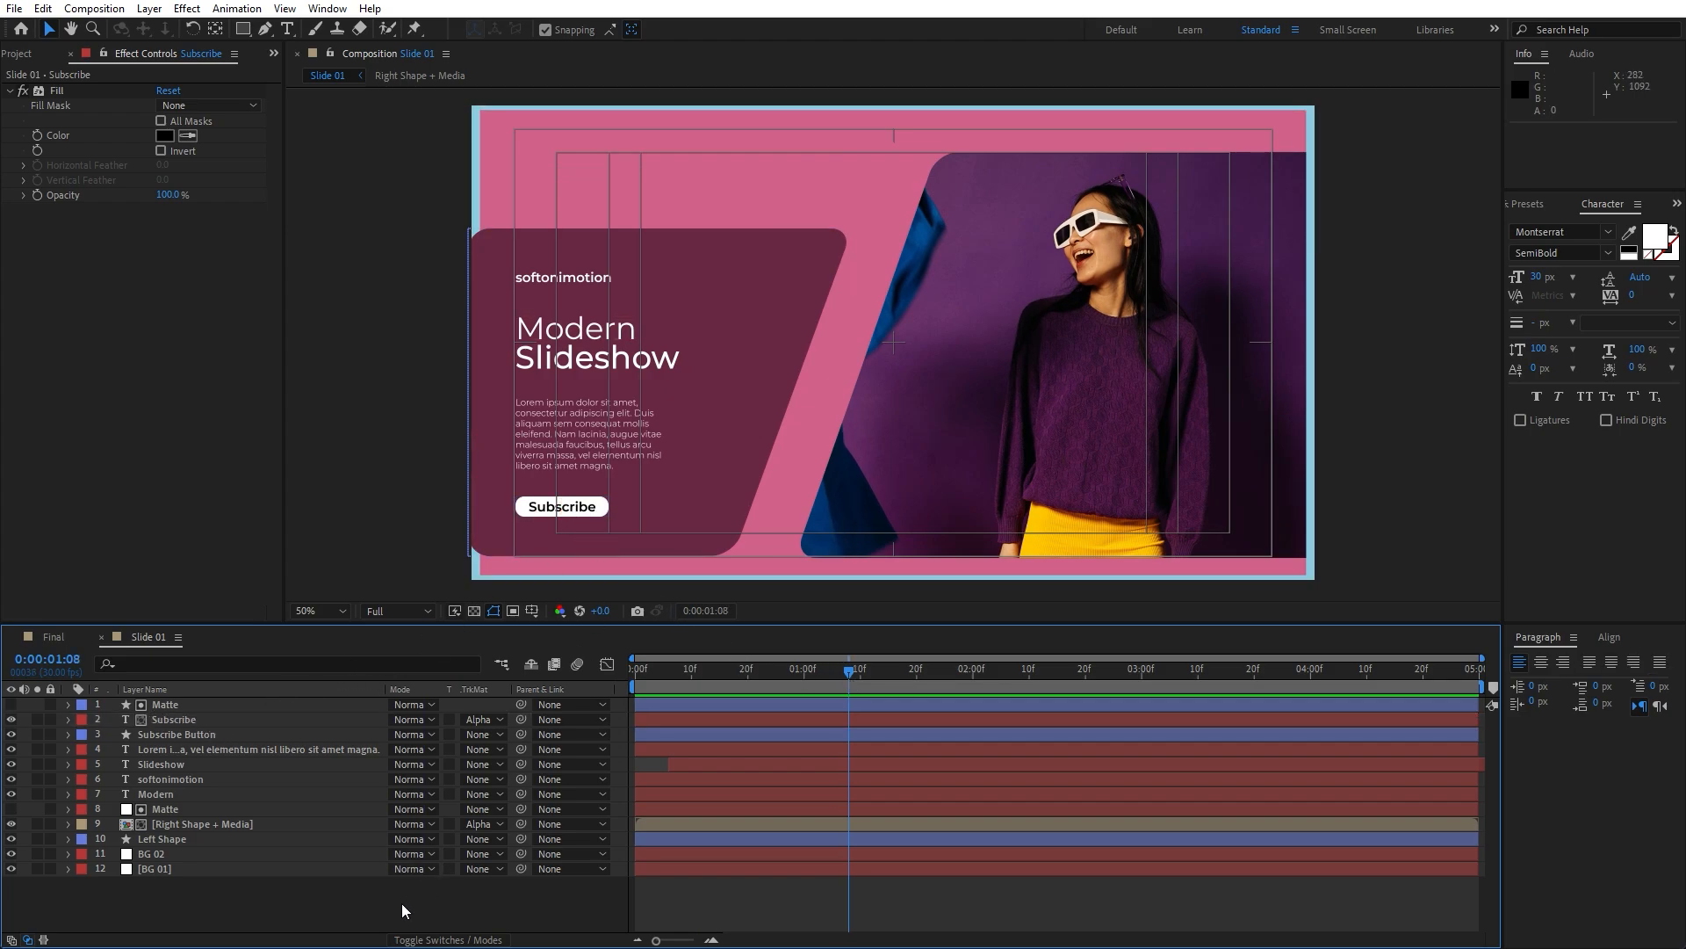
Step: Duplicate the BG 02 layer, rename the copy Matte and place it directly above the Left Shape layer
left_click(187, 852)
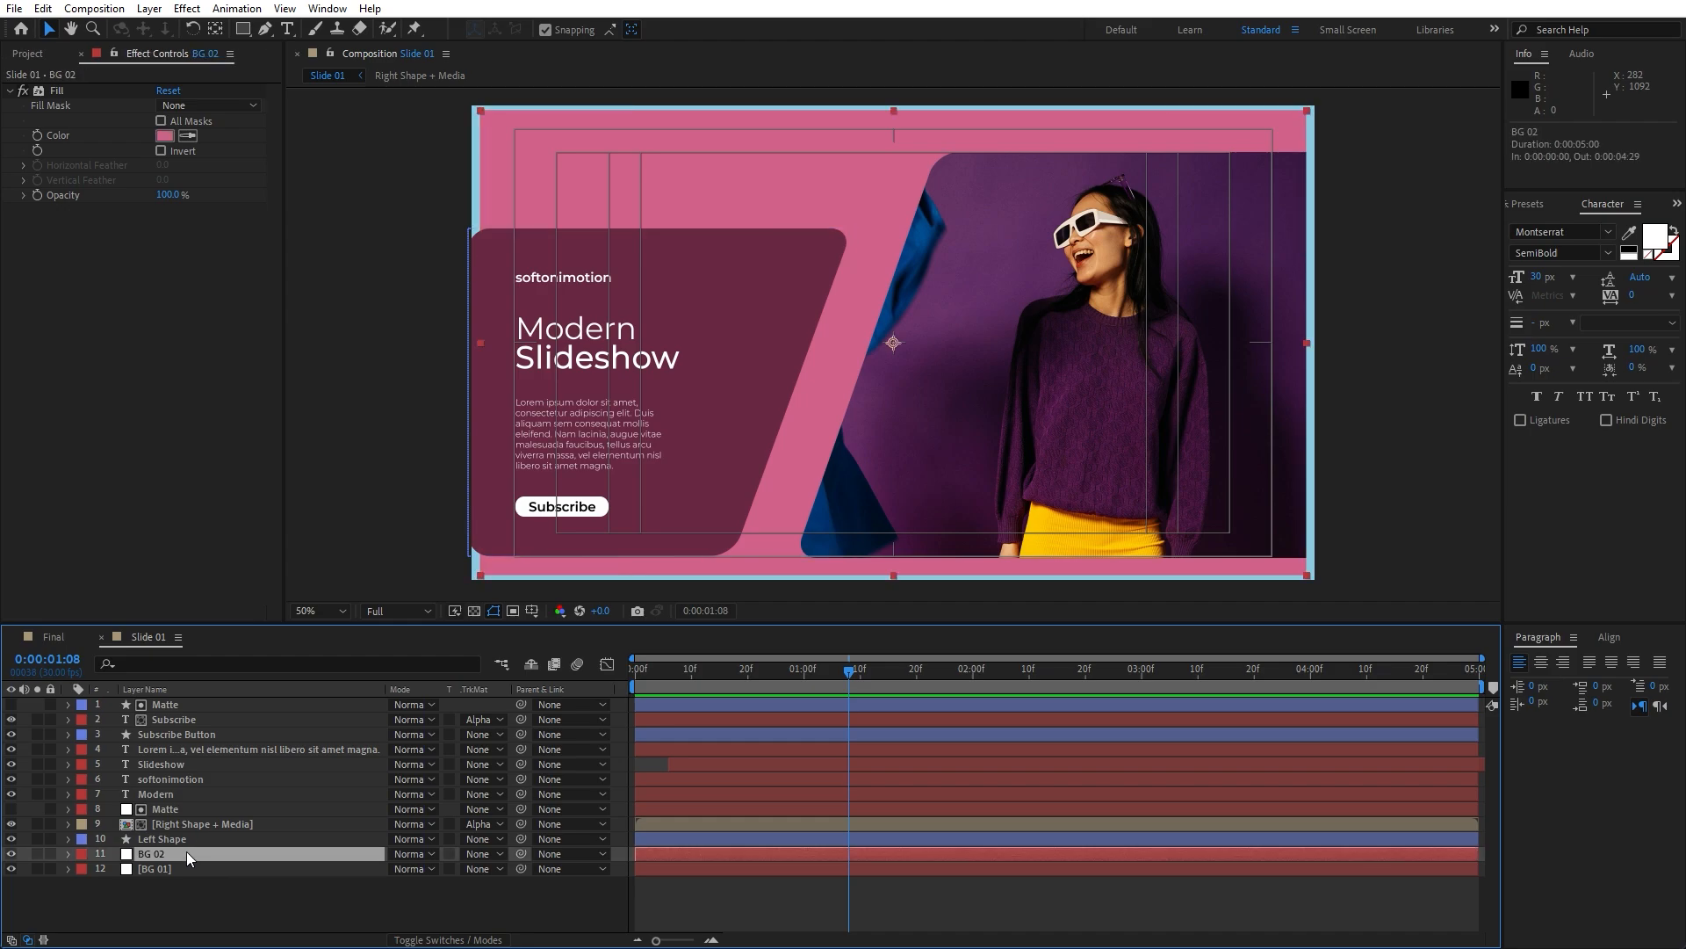
key("ctrl+d")
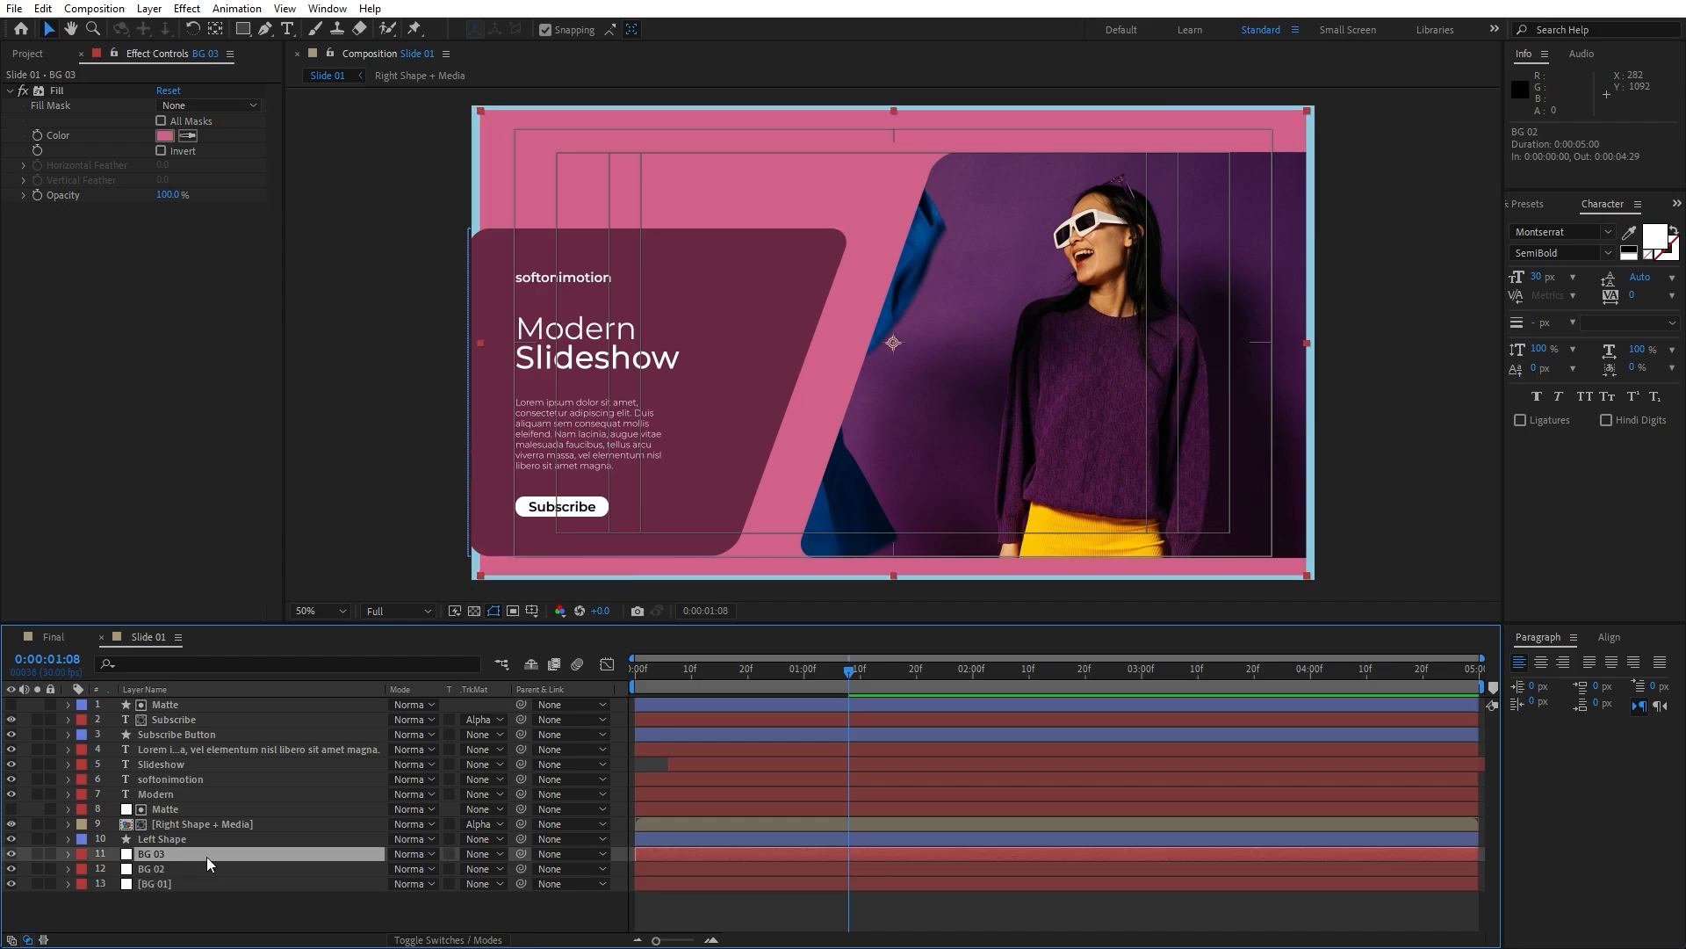
key("Return")
type("Matte")
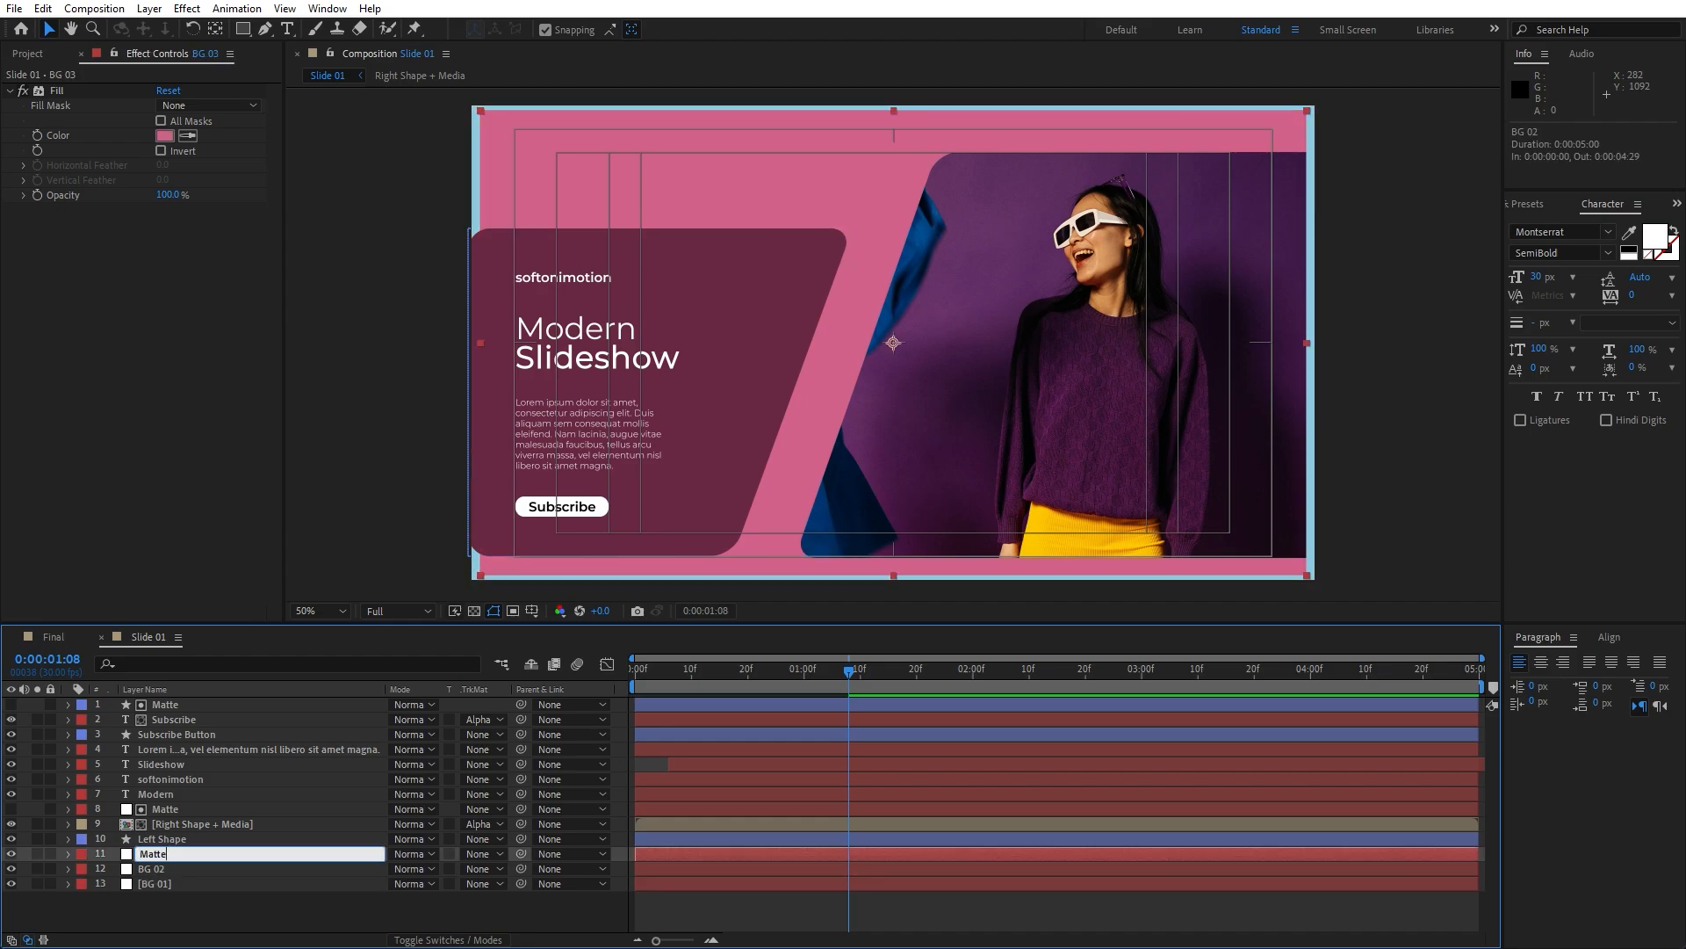
key("Return")
left_click(165, 852)
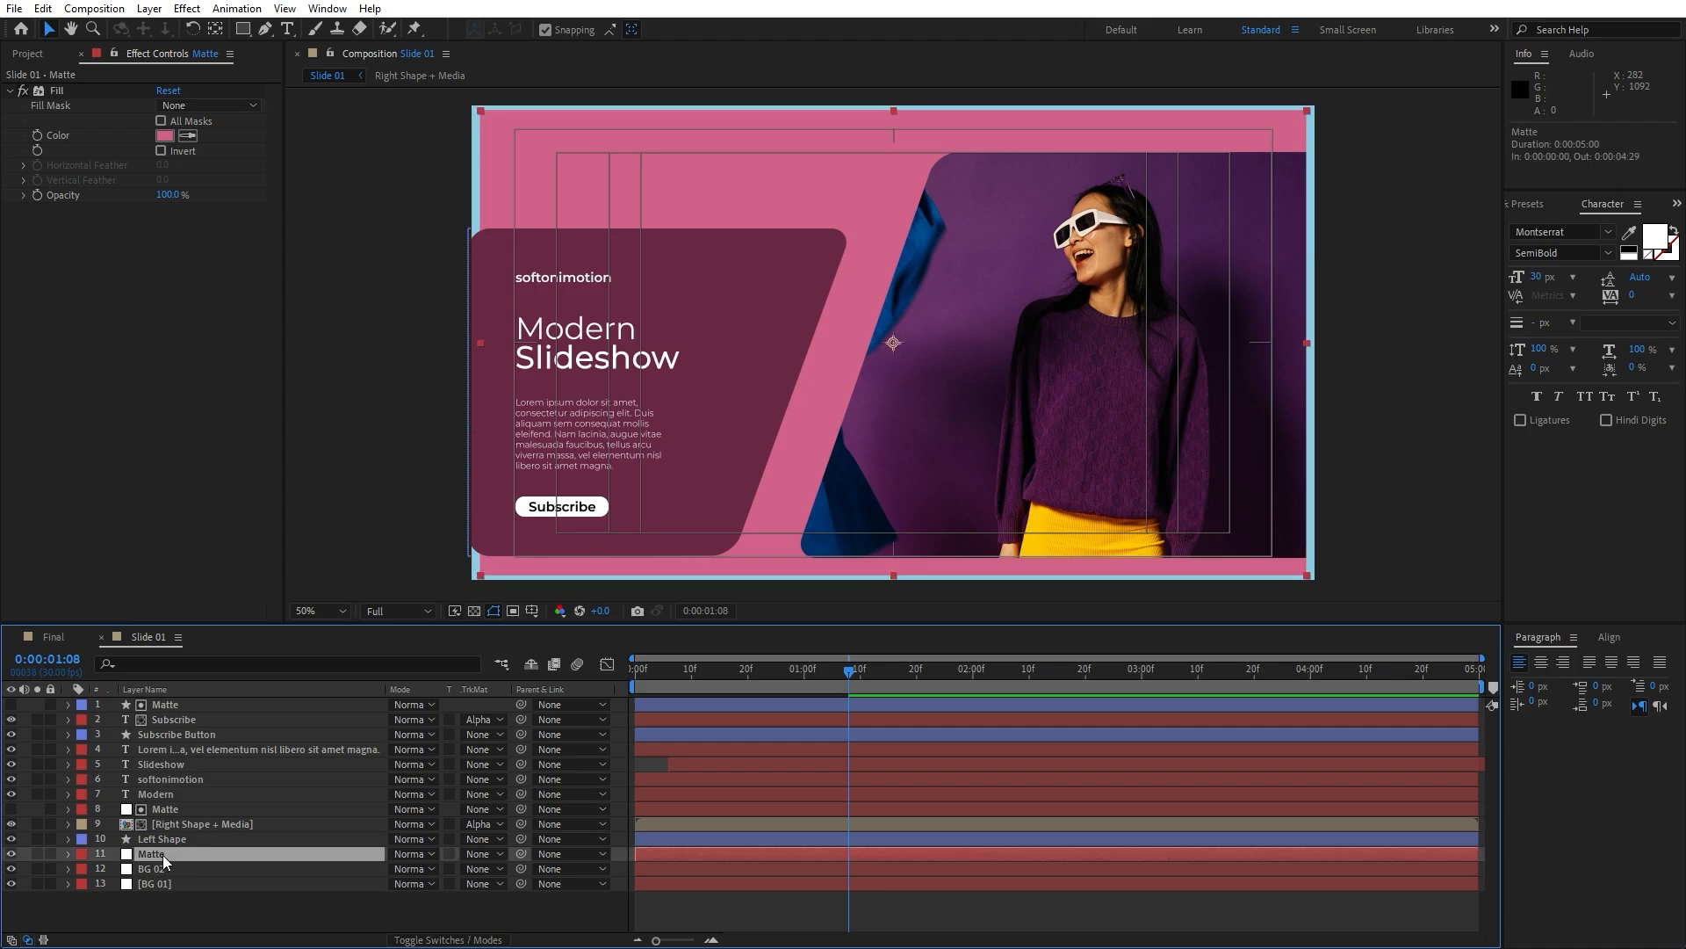
left_click_drag(162, 855, 176, 837)
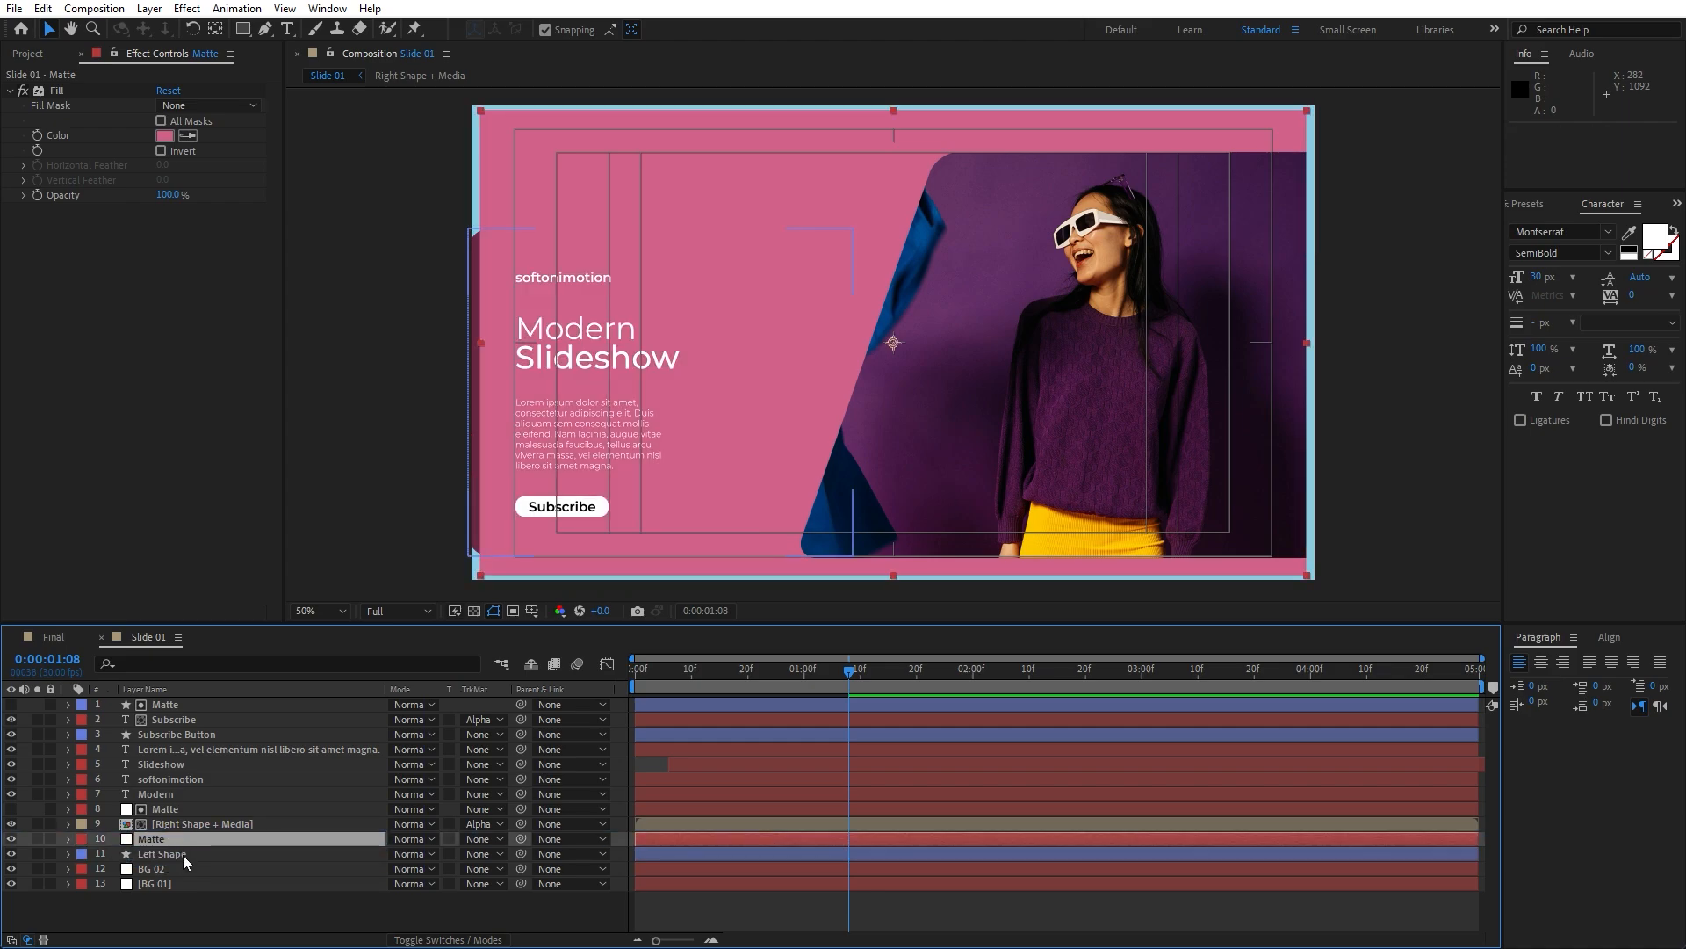
Step: Set the Left Shape layer's track matte to Alpha Matte using the Matte layer directly above it
left_click(185, 855)
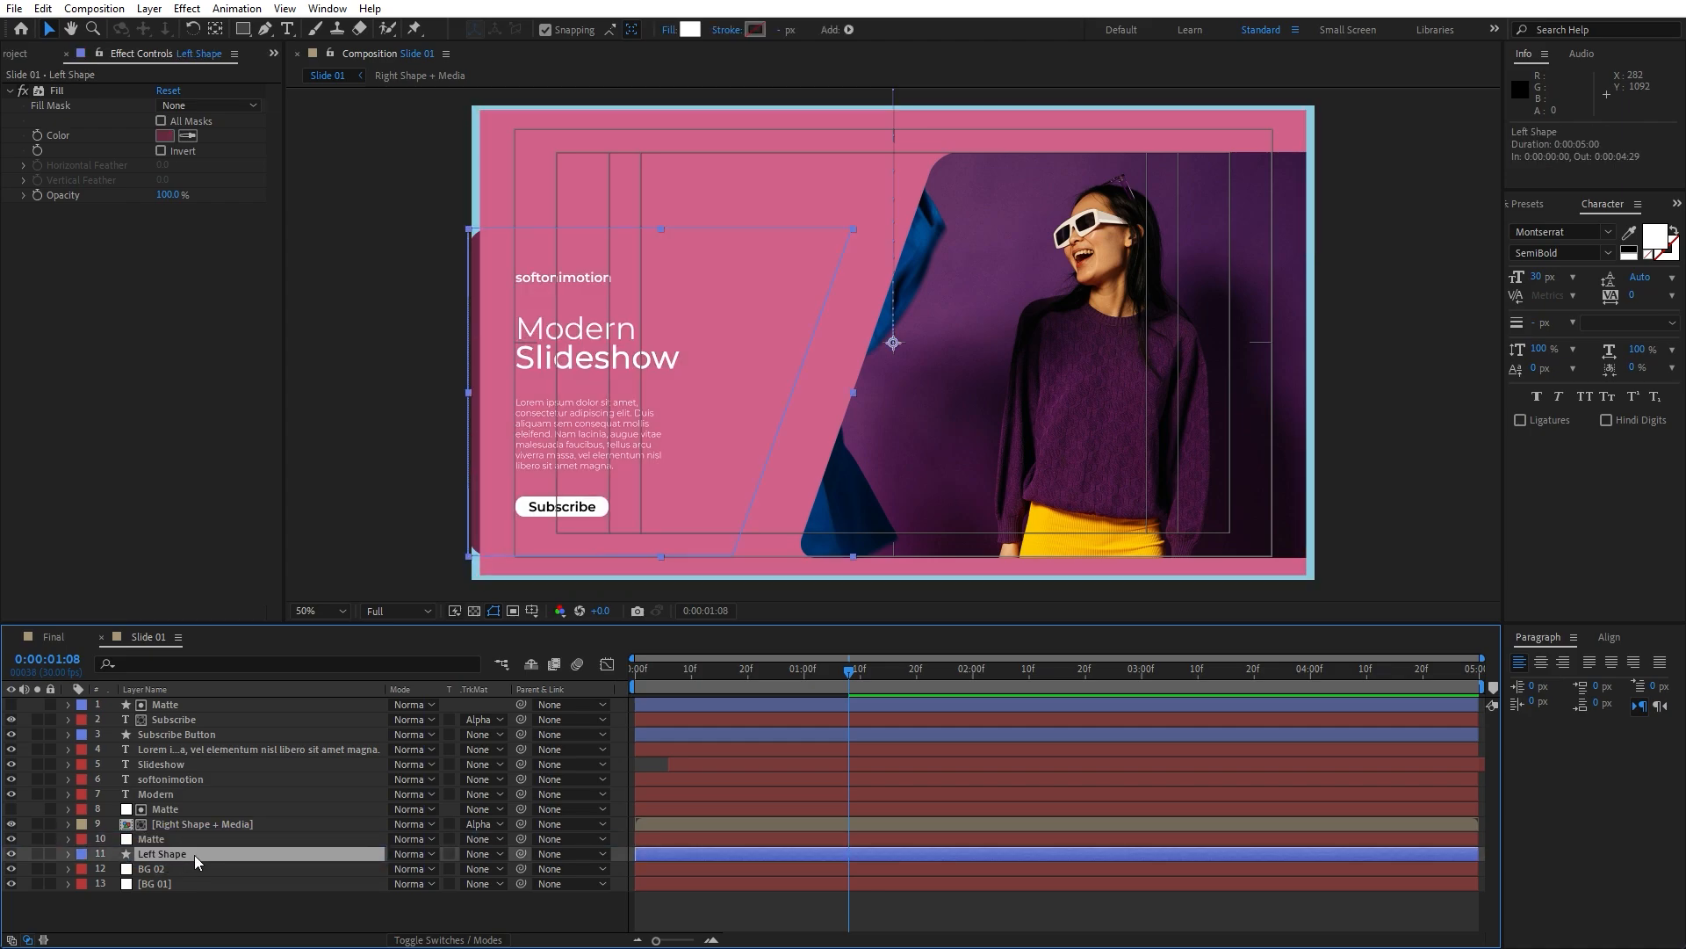
left_click(496, 852)
left_click(536, 775)
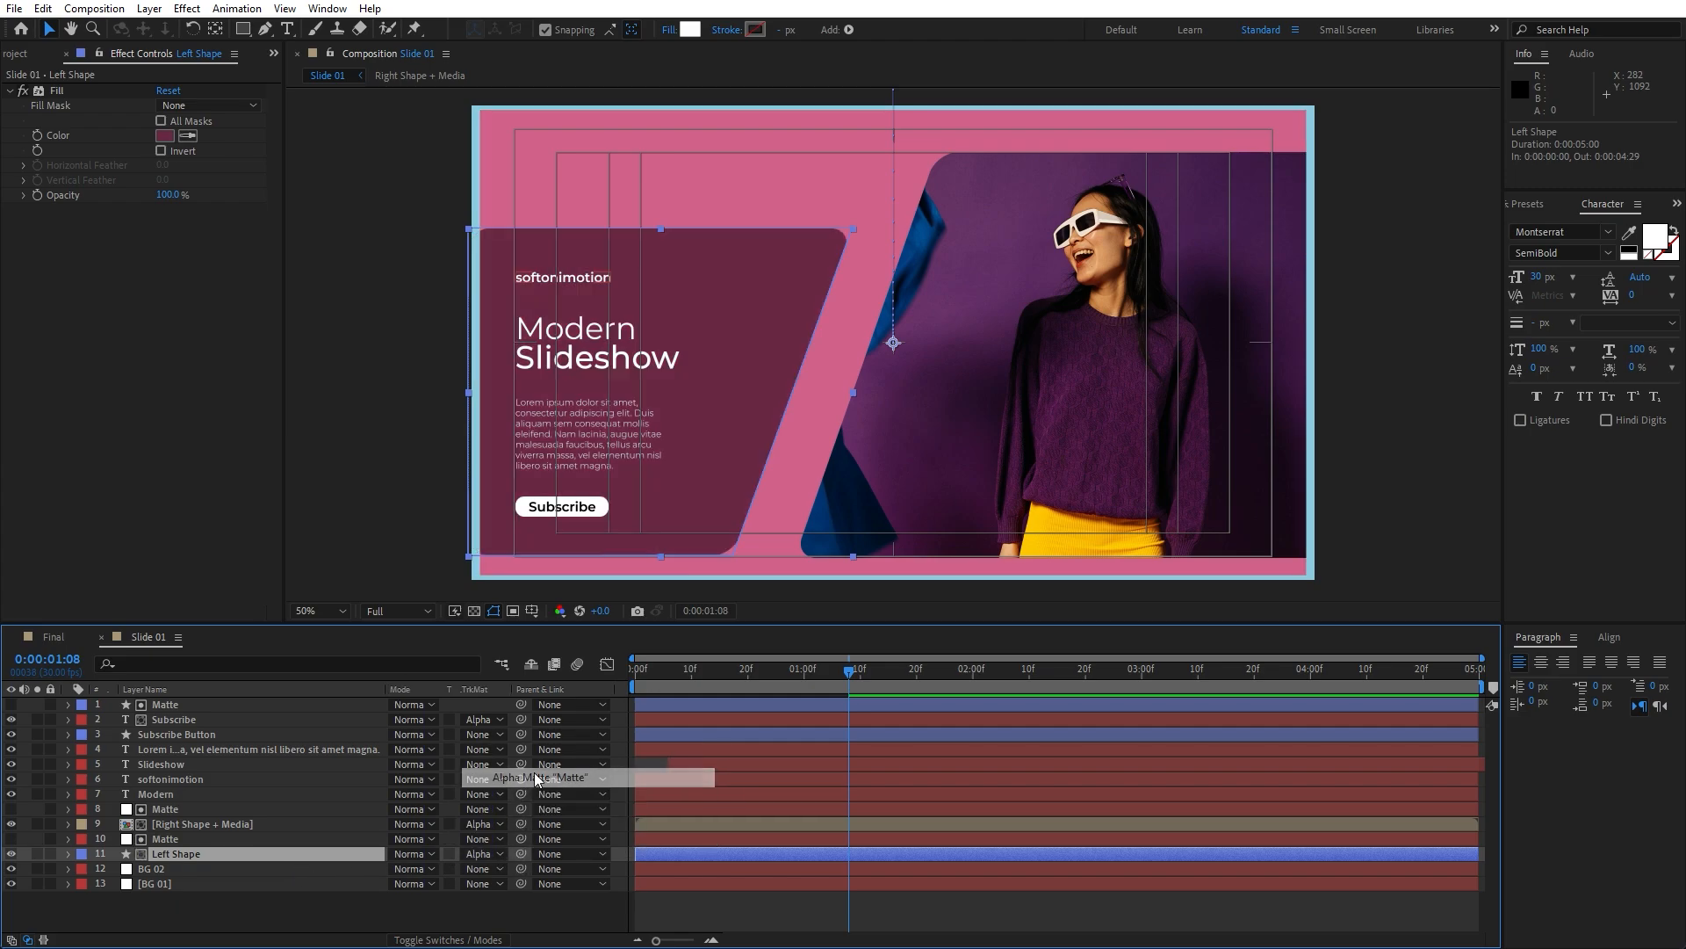
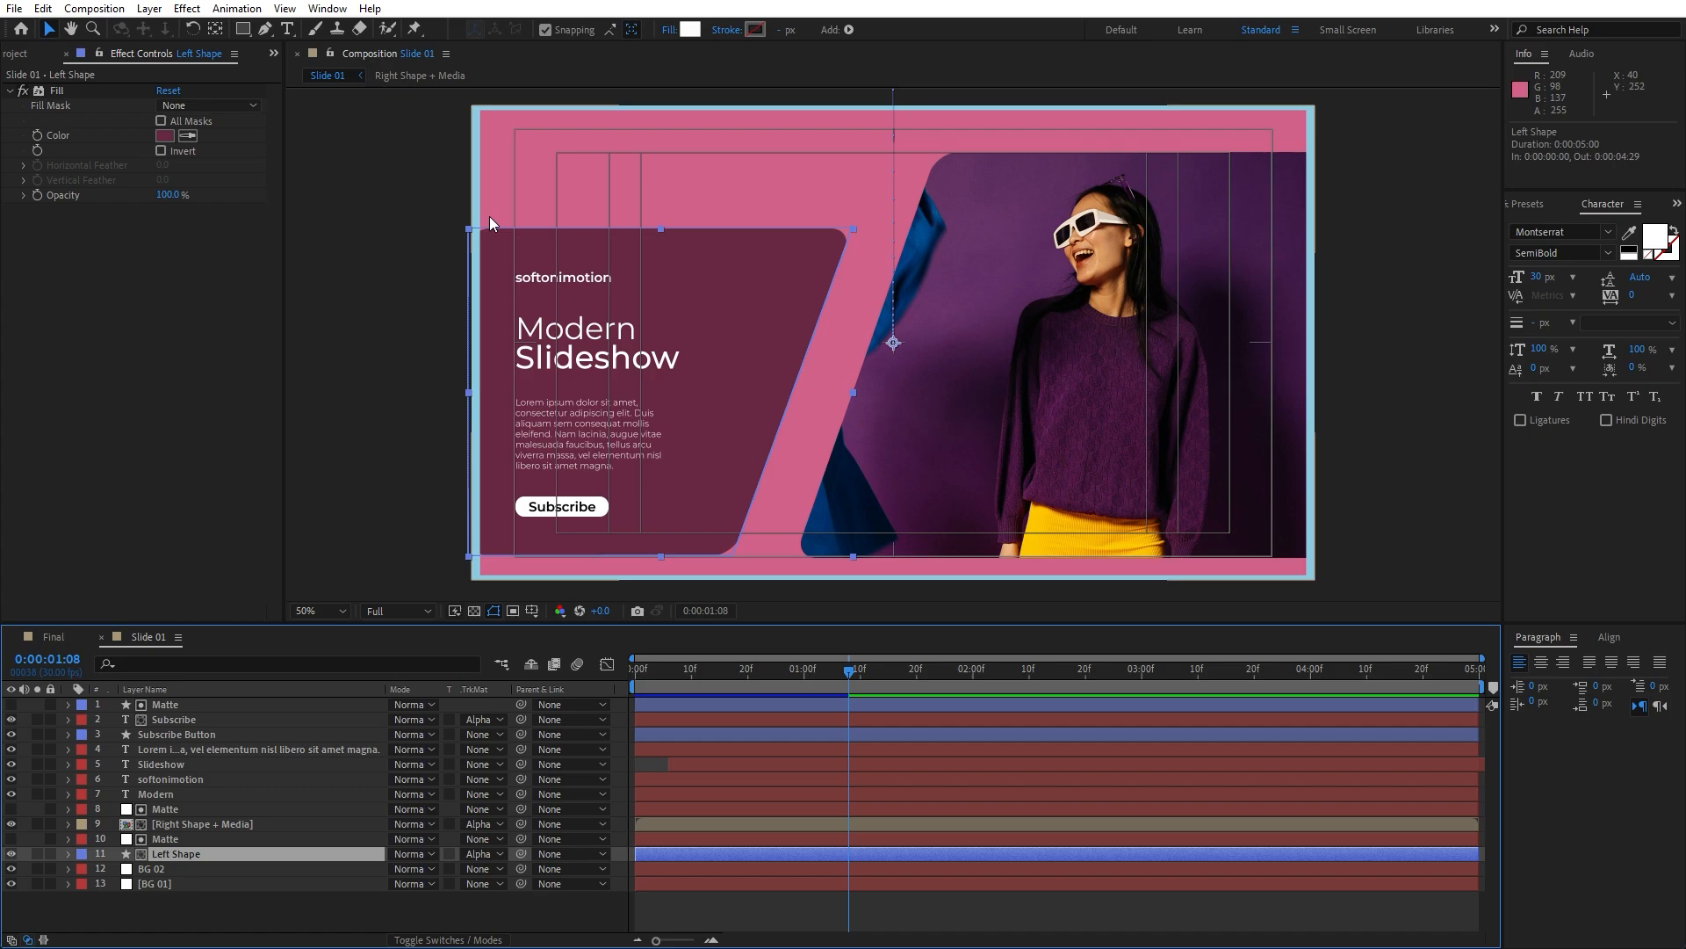
Step: Preview the slide animation with the left shape confined to the pink background
left_click(424, 903)
key("space")
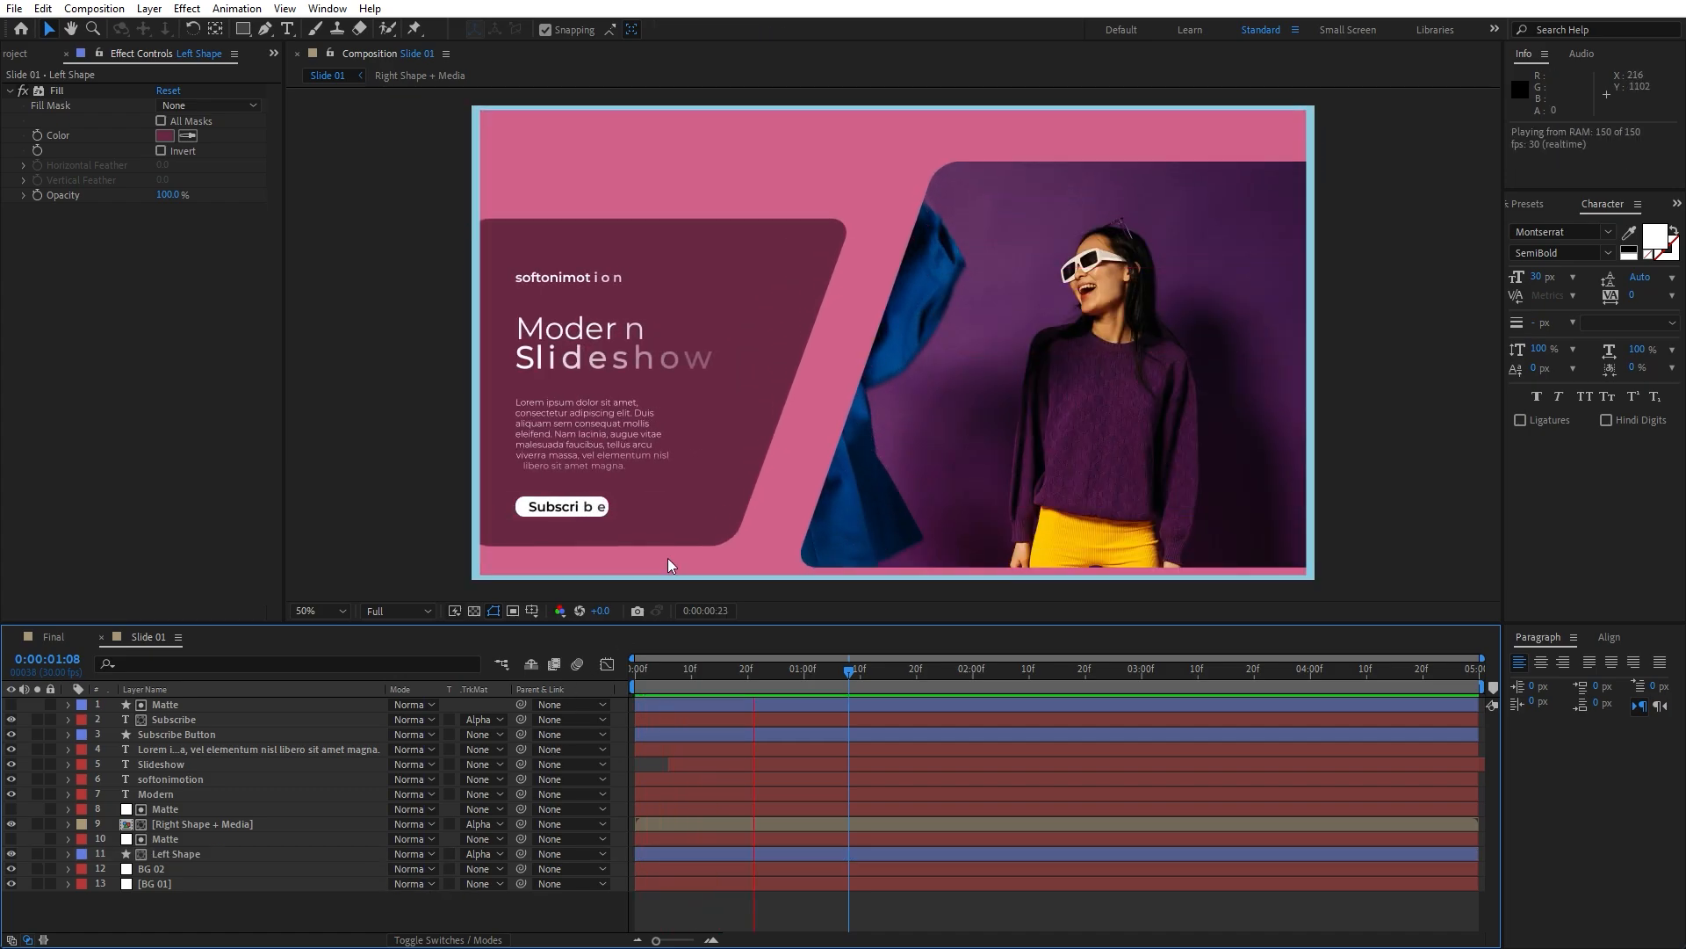
left_click_drag(841, 690, 927, 668)
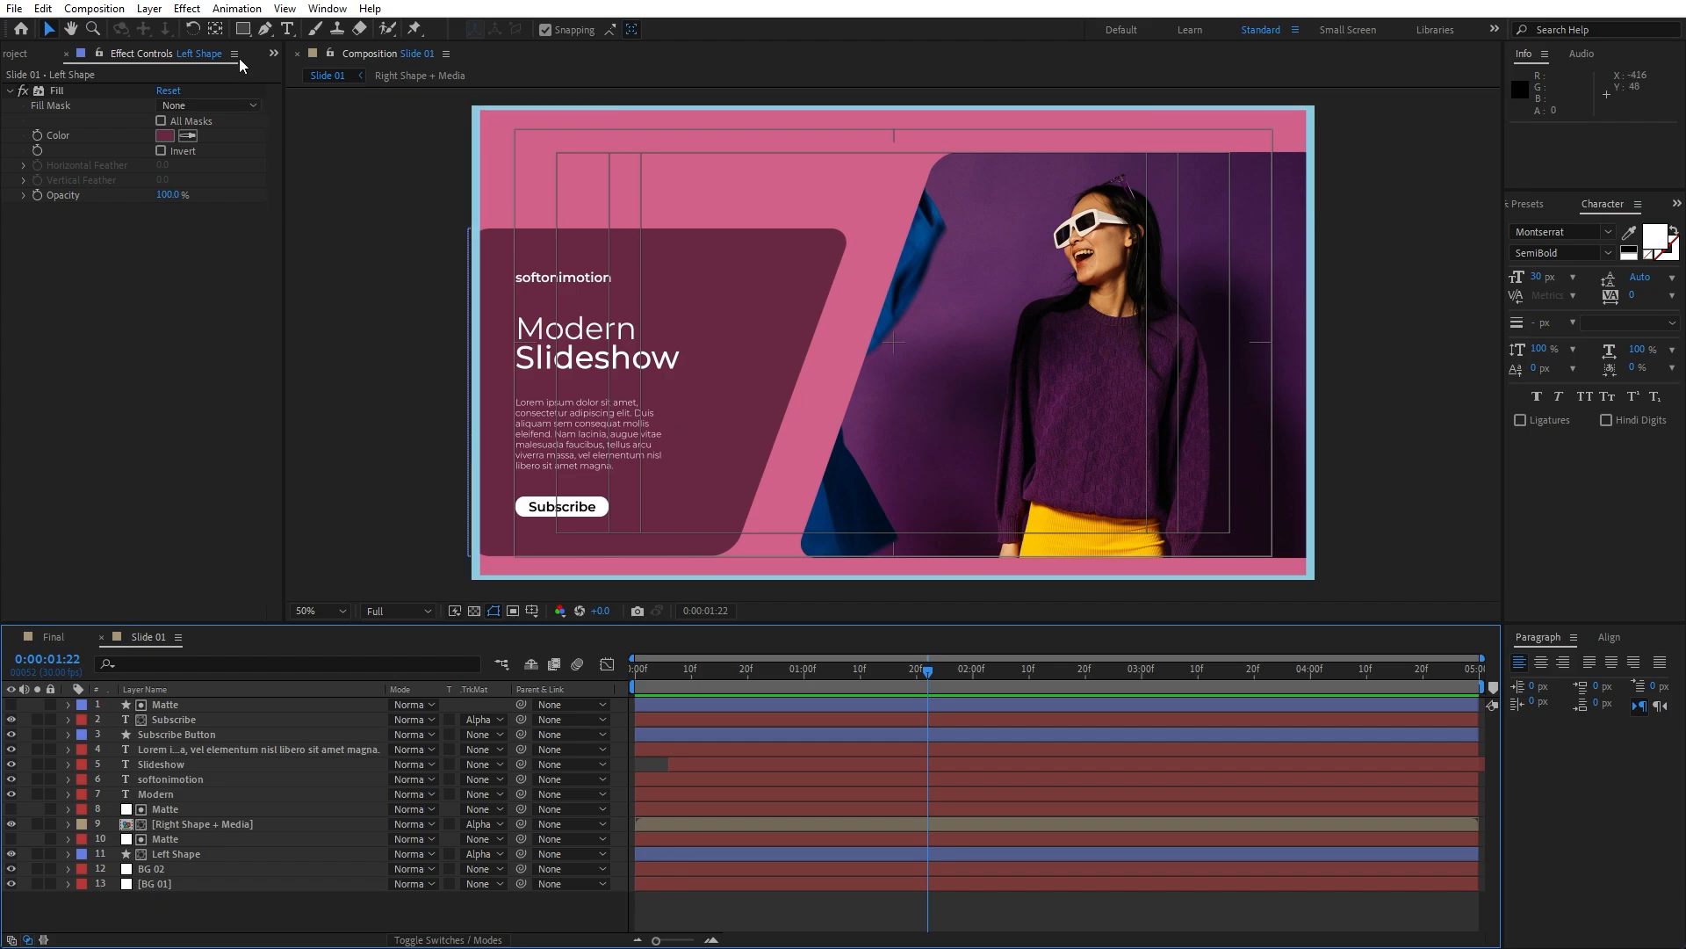
Step: Draw a small white rectangle about 86 by 34 px above the left shape and name its layer Shape 02
left_click(244, 29)
left_click(536, 172)
left_click_drag(536, 172, 570, 183)
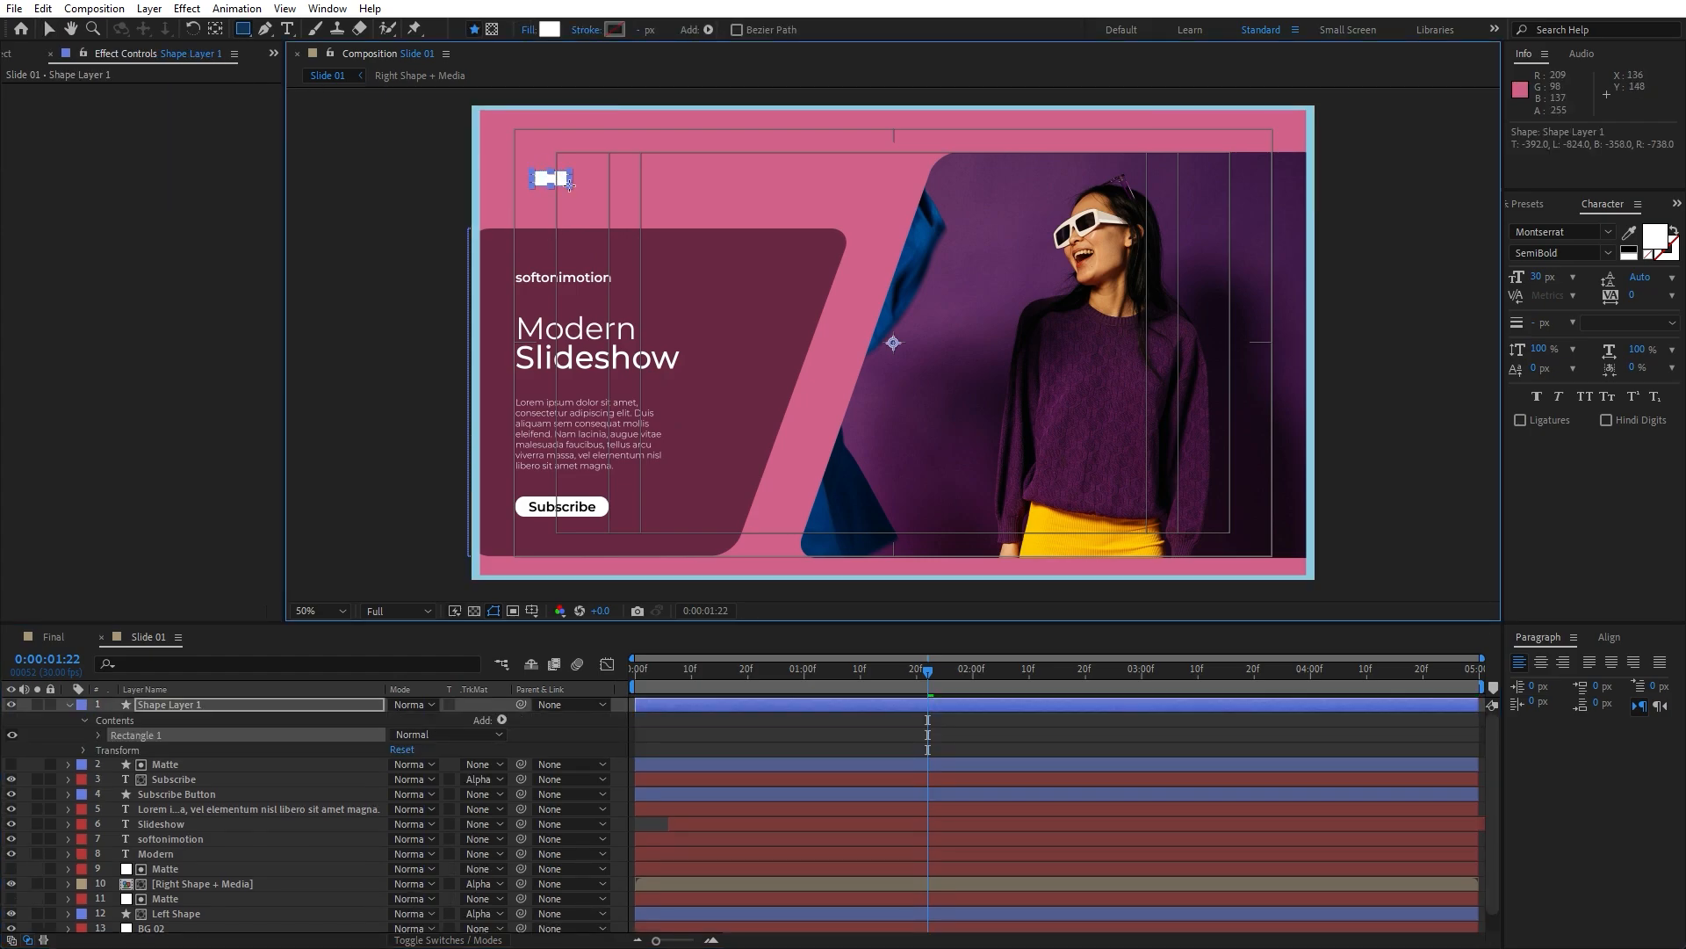
key("Return")
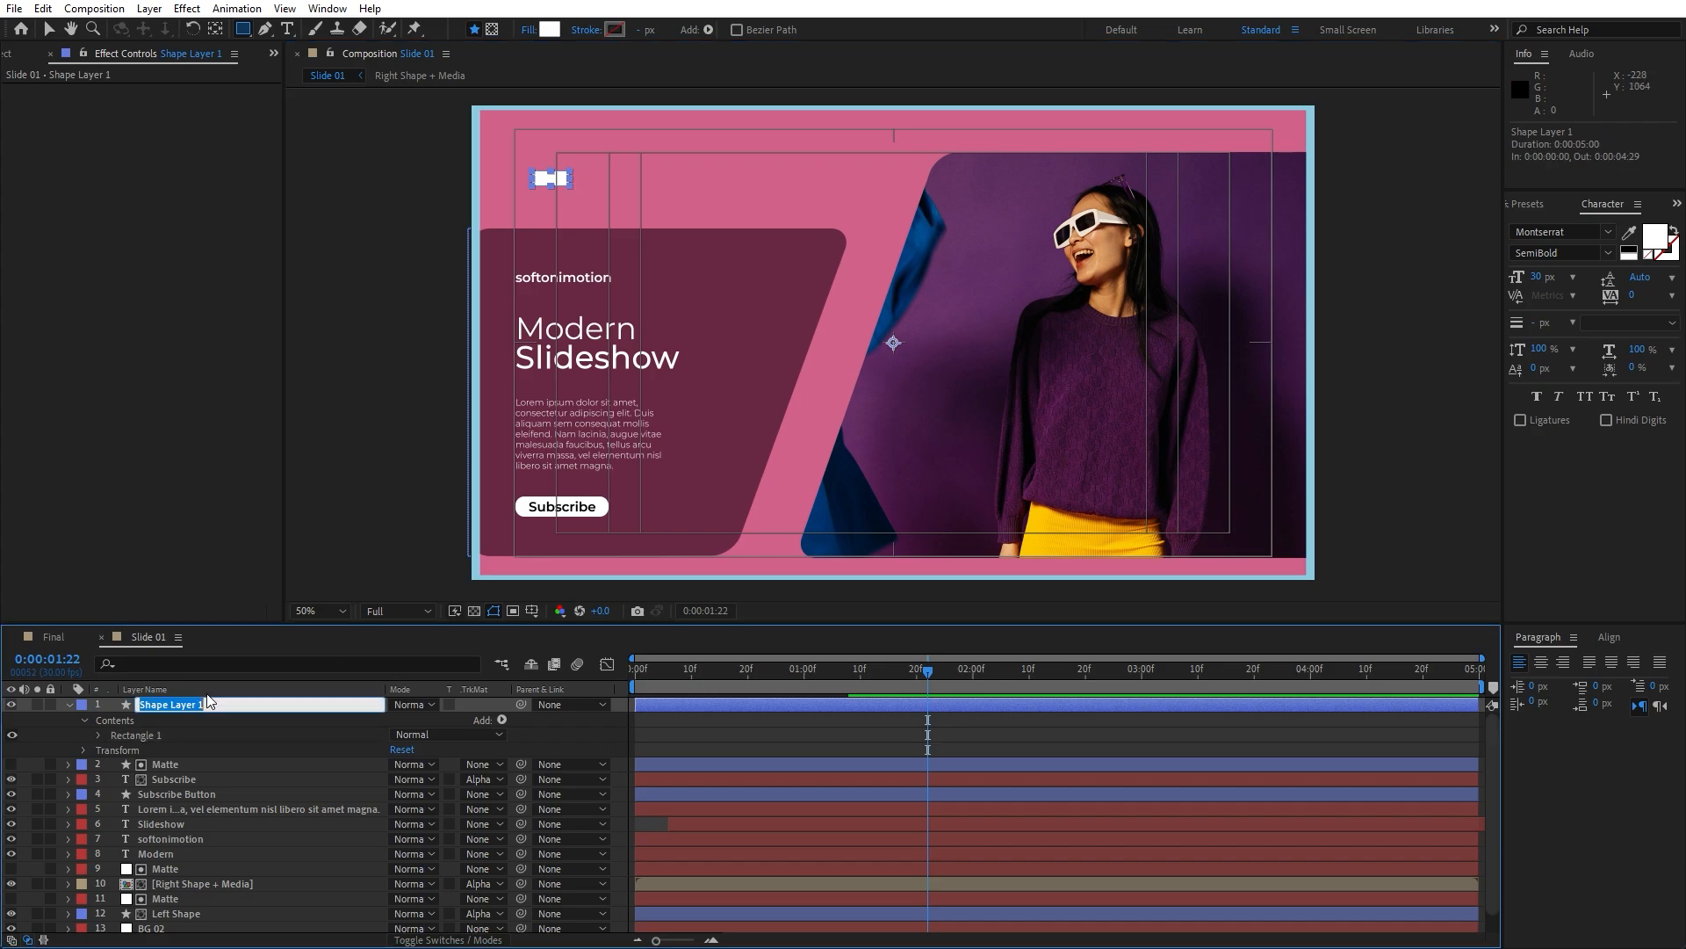
type("Shape 02")
Step: Convert the Shape 02 rectangle path to a Bezier path
left_click(97, 734)
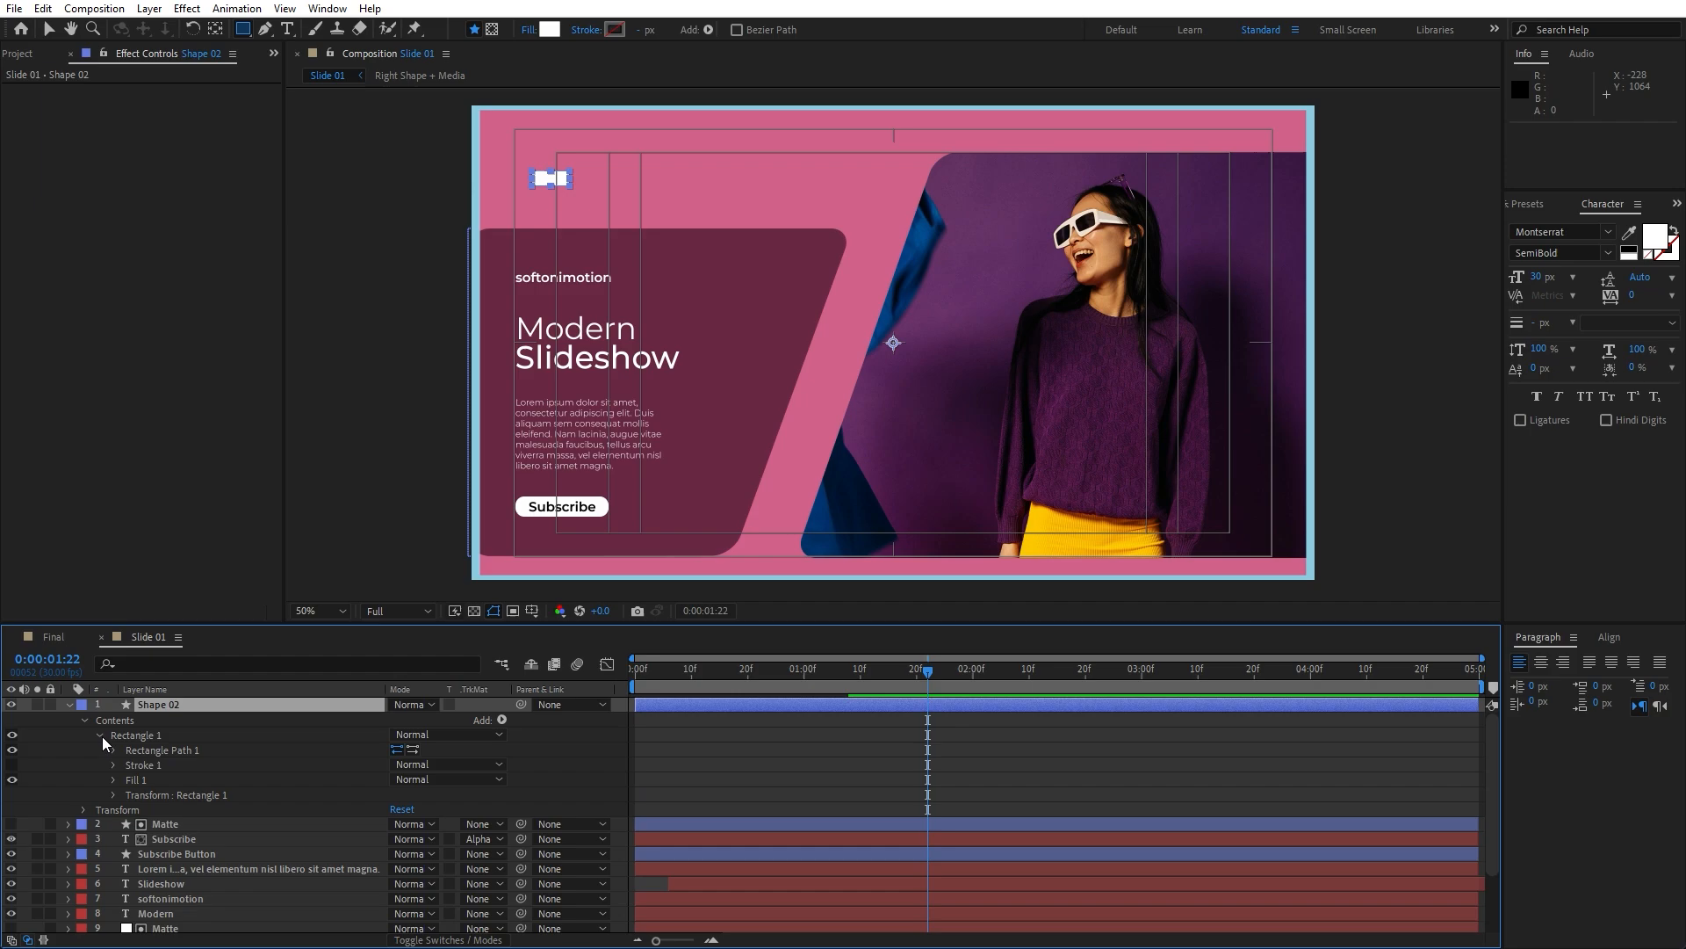
right_click(163, 751)
left_click(250, 811)
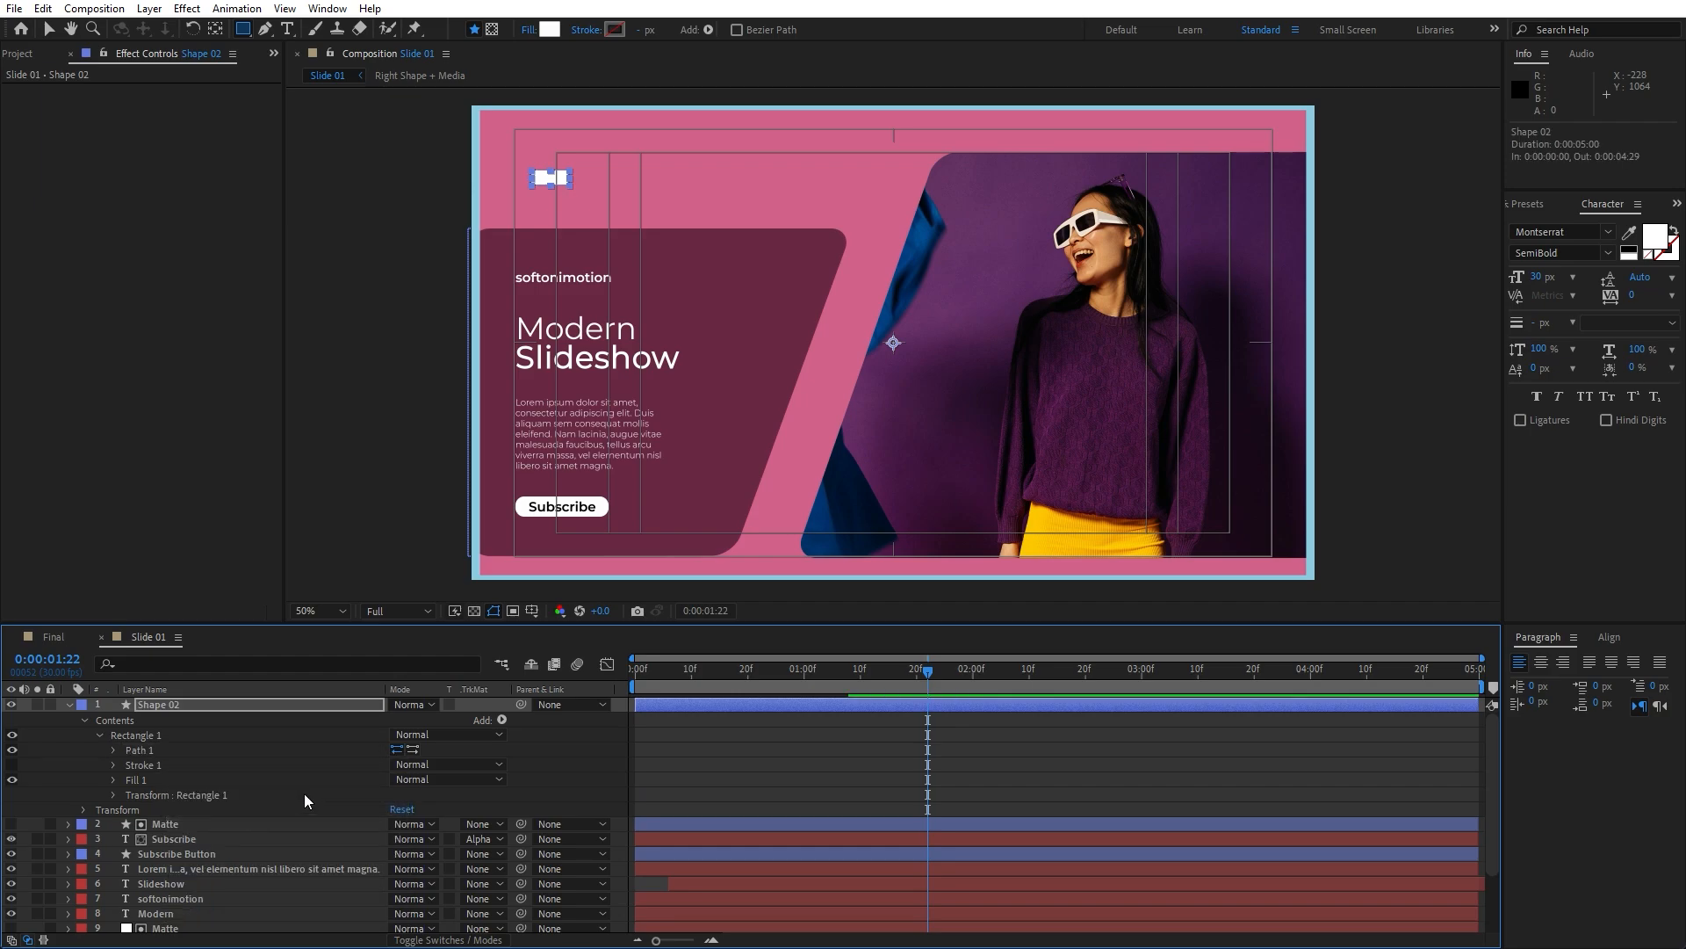
Step: Add Round Corners to the Shape 02 rectangle with a radius of 20
left_click(502, 720)
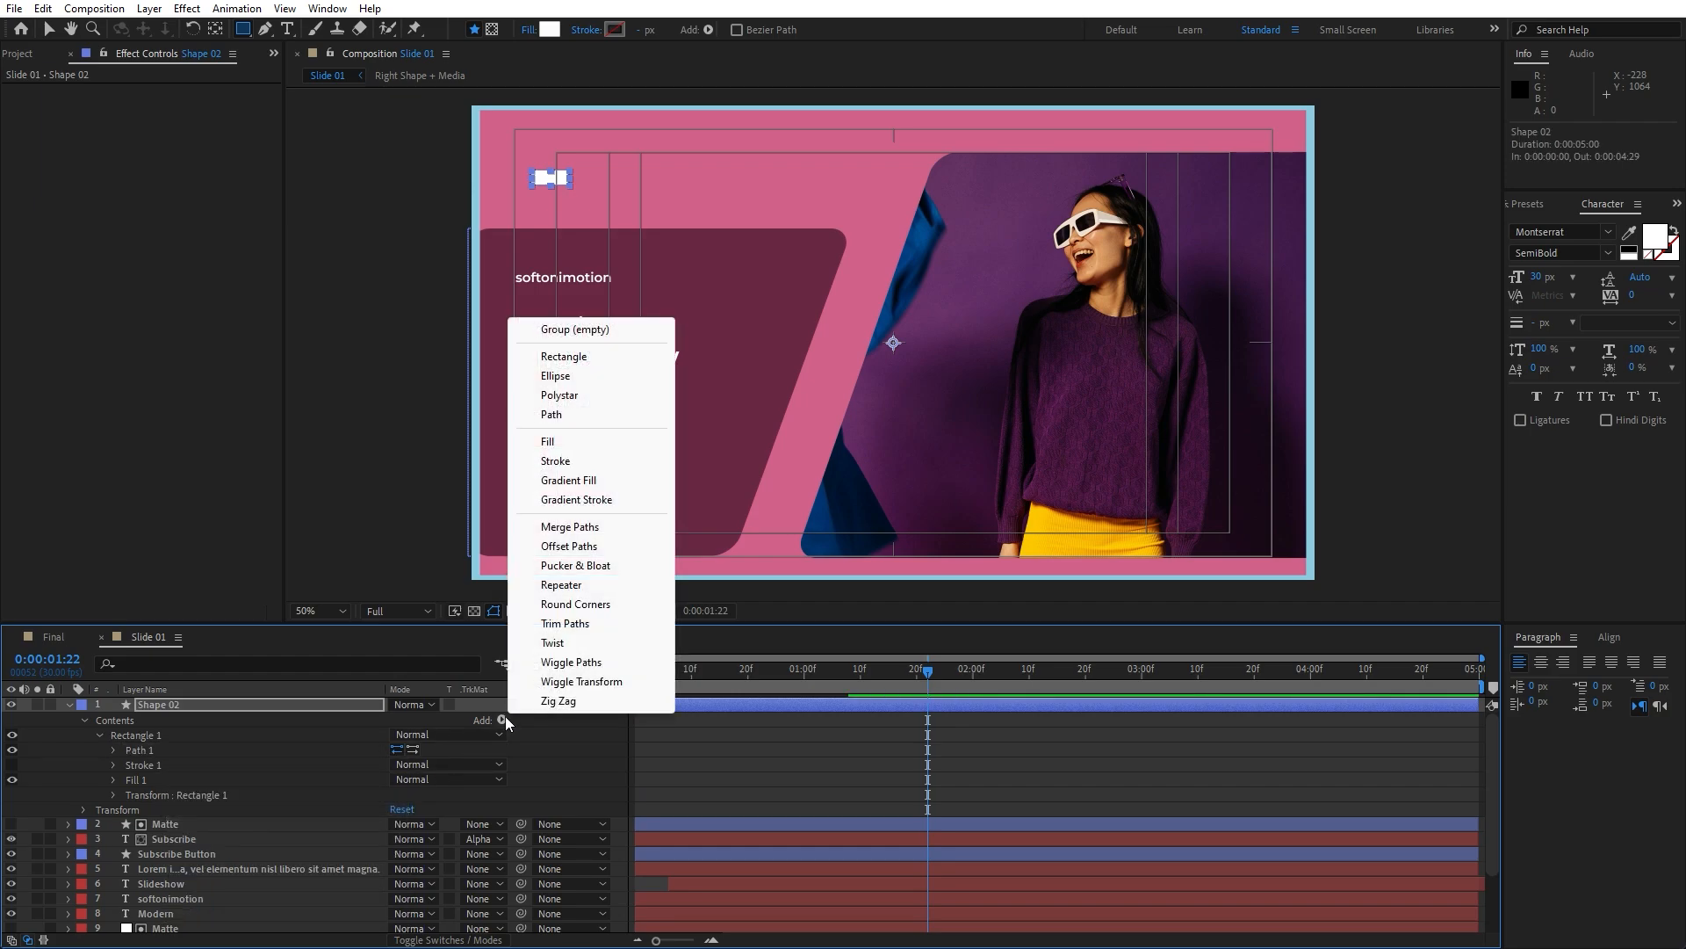
left_click(575, 604)
left_click(113, 765)
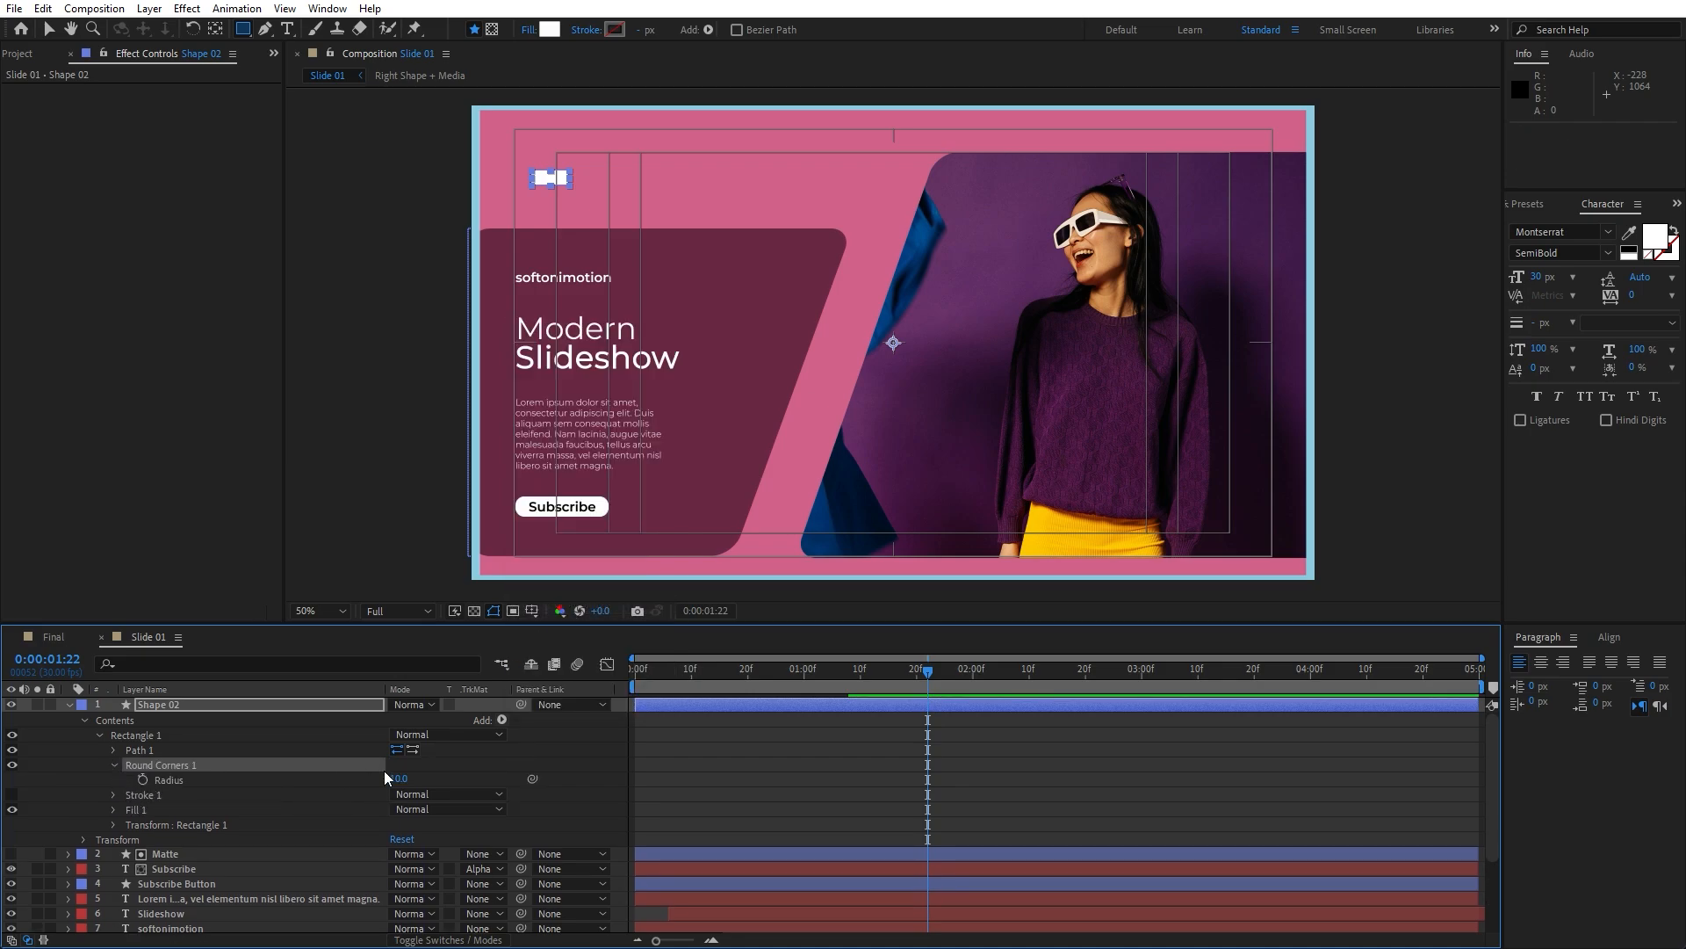
left_click(398, 774)
type("20")
left_click(223, 531)
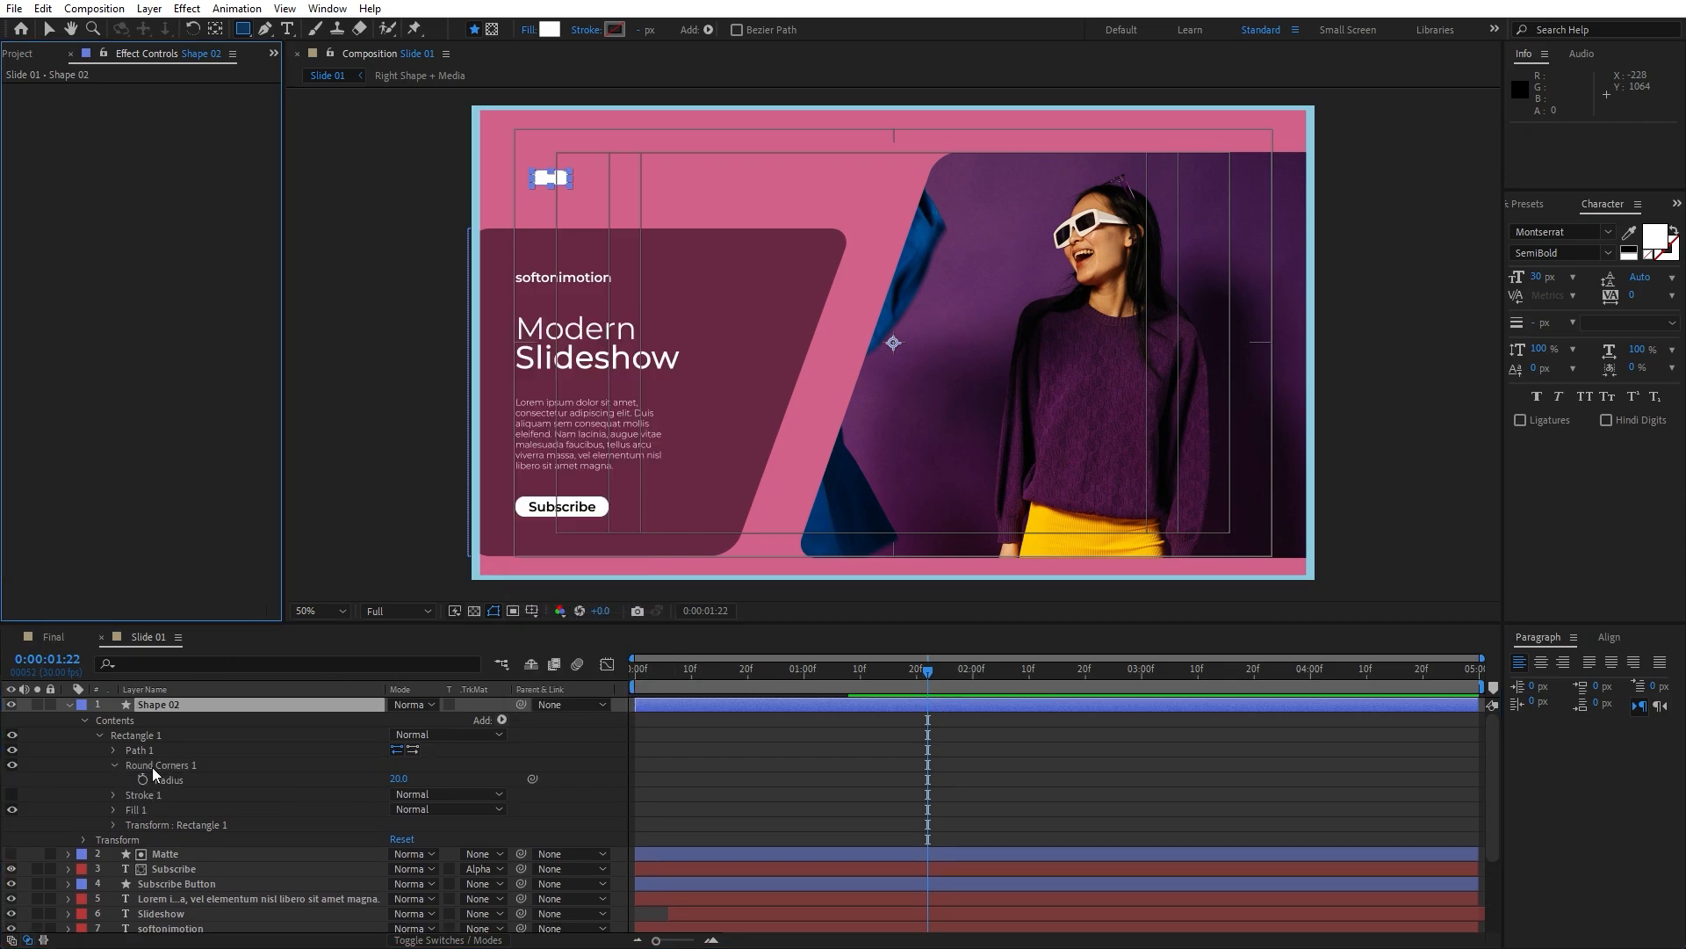
Step: Set the Shape 02 rectangle's Round Corners radius to 15 and collapse the layer's properties
left_click(68, 704)
left_click(129, 917)
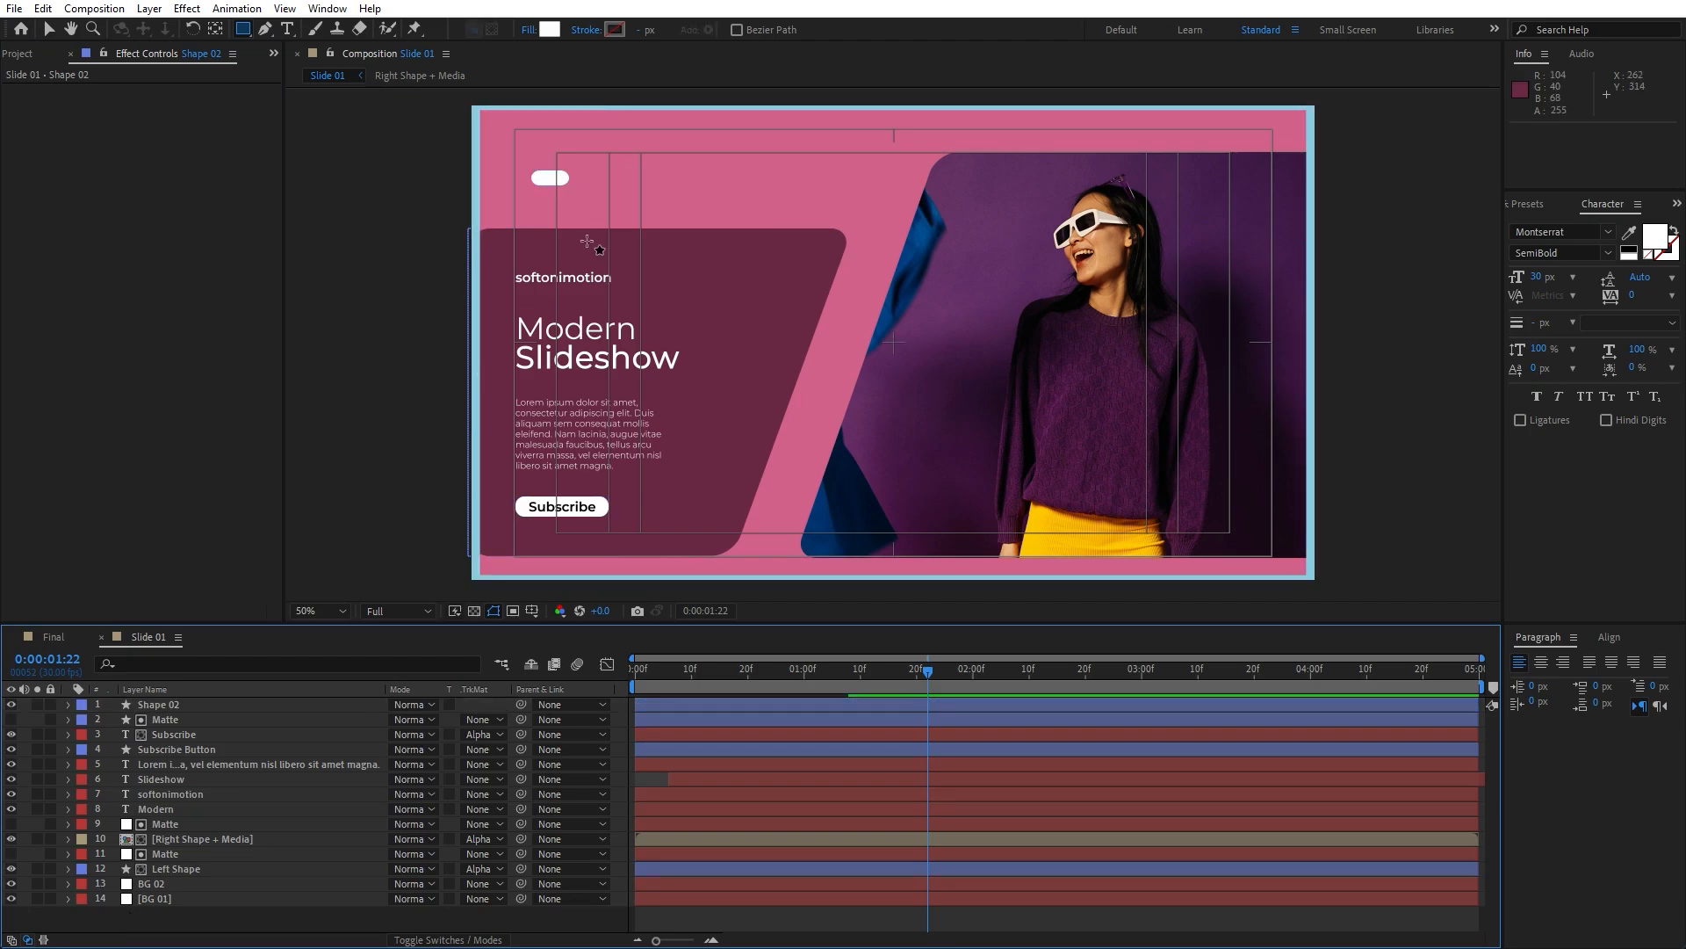
left_click(69, 704)
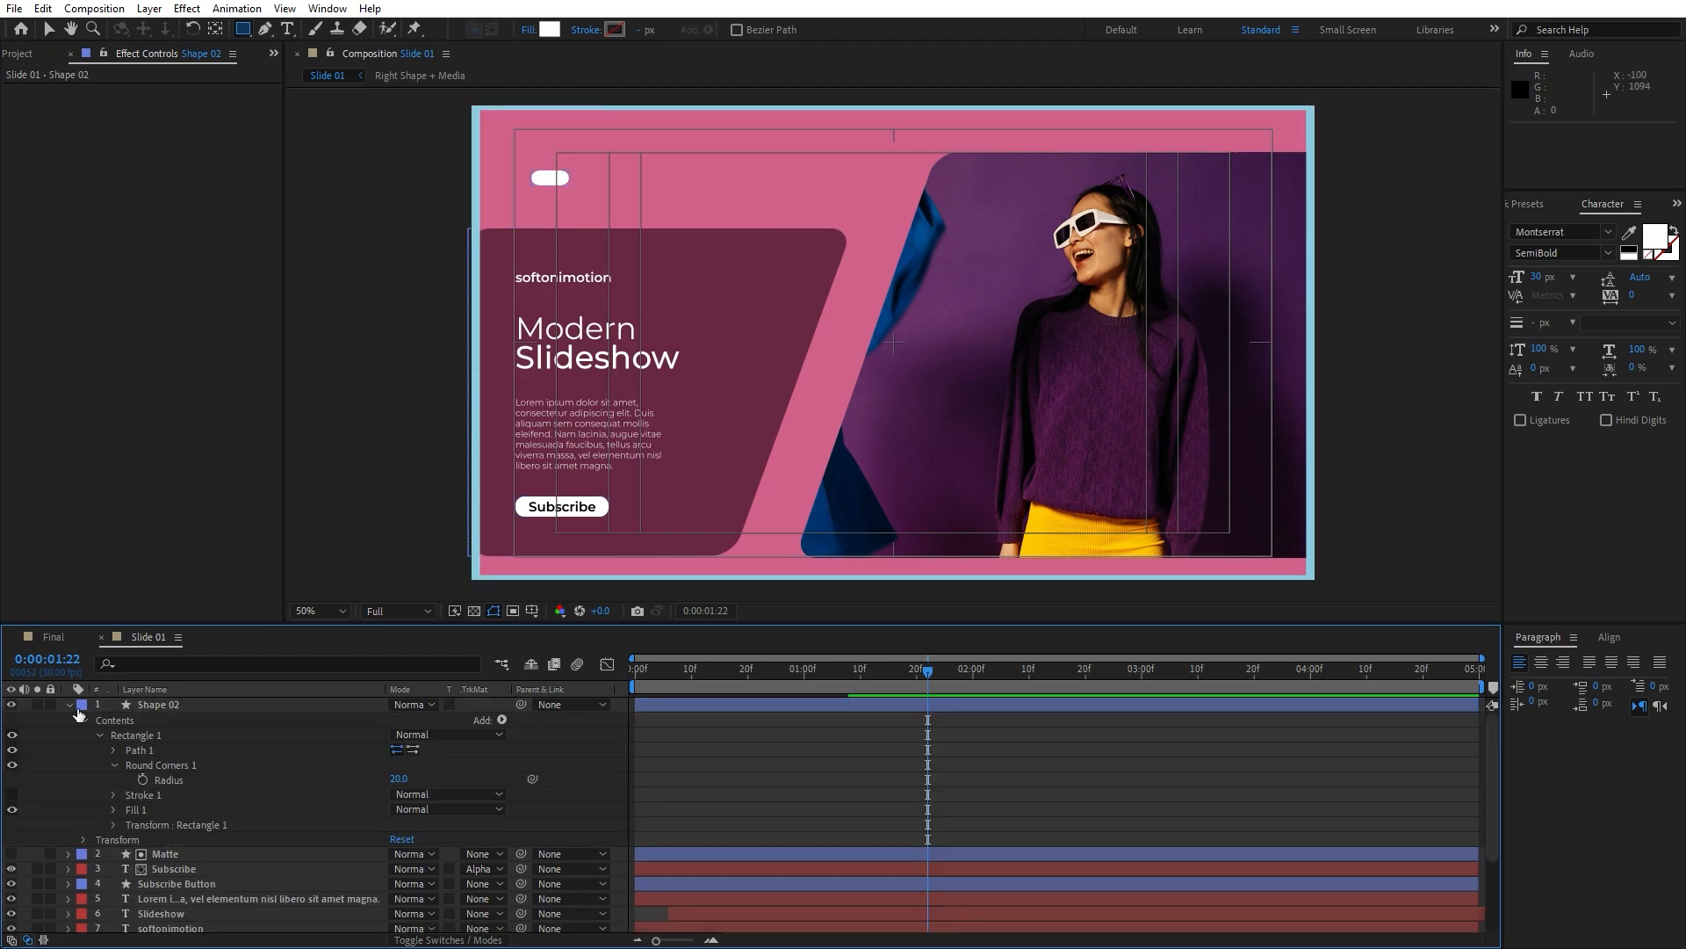
left_click(399, 778)
type("15")
left_click(170, 541)
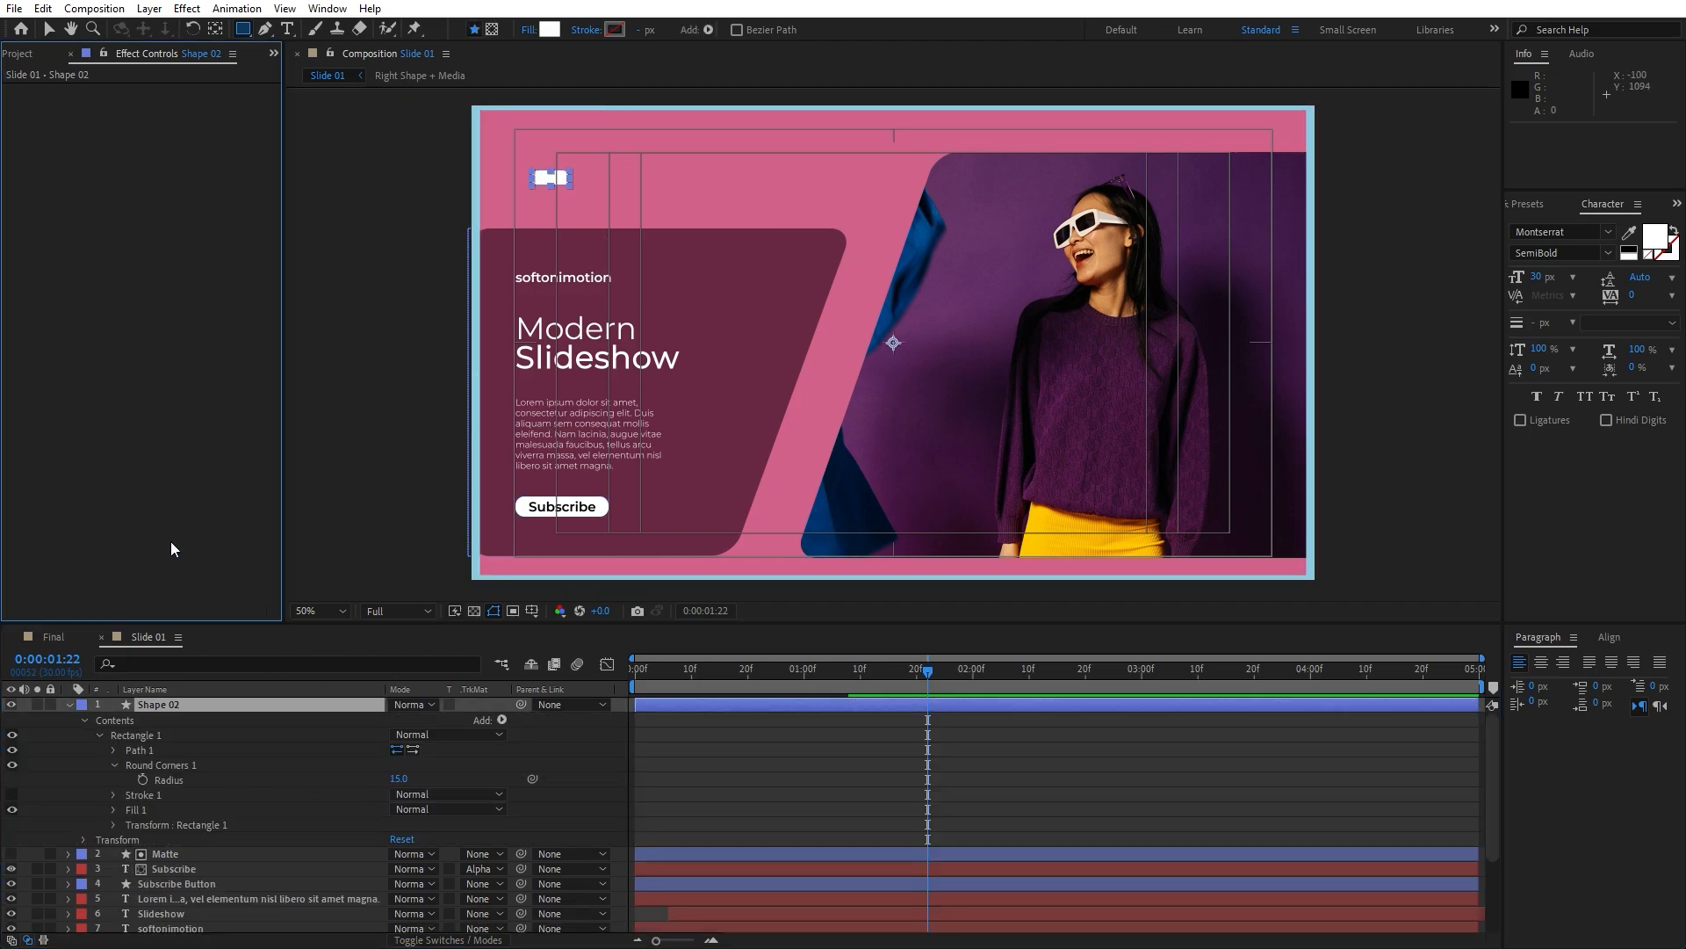
left_click(69, 704)
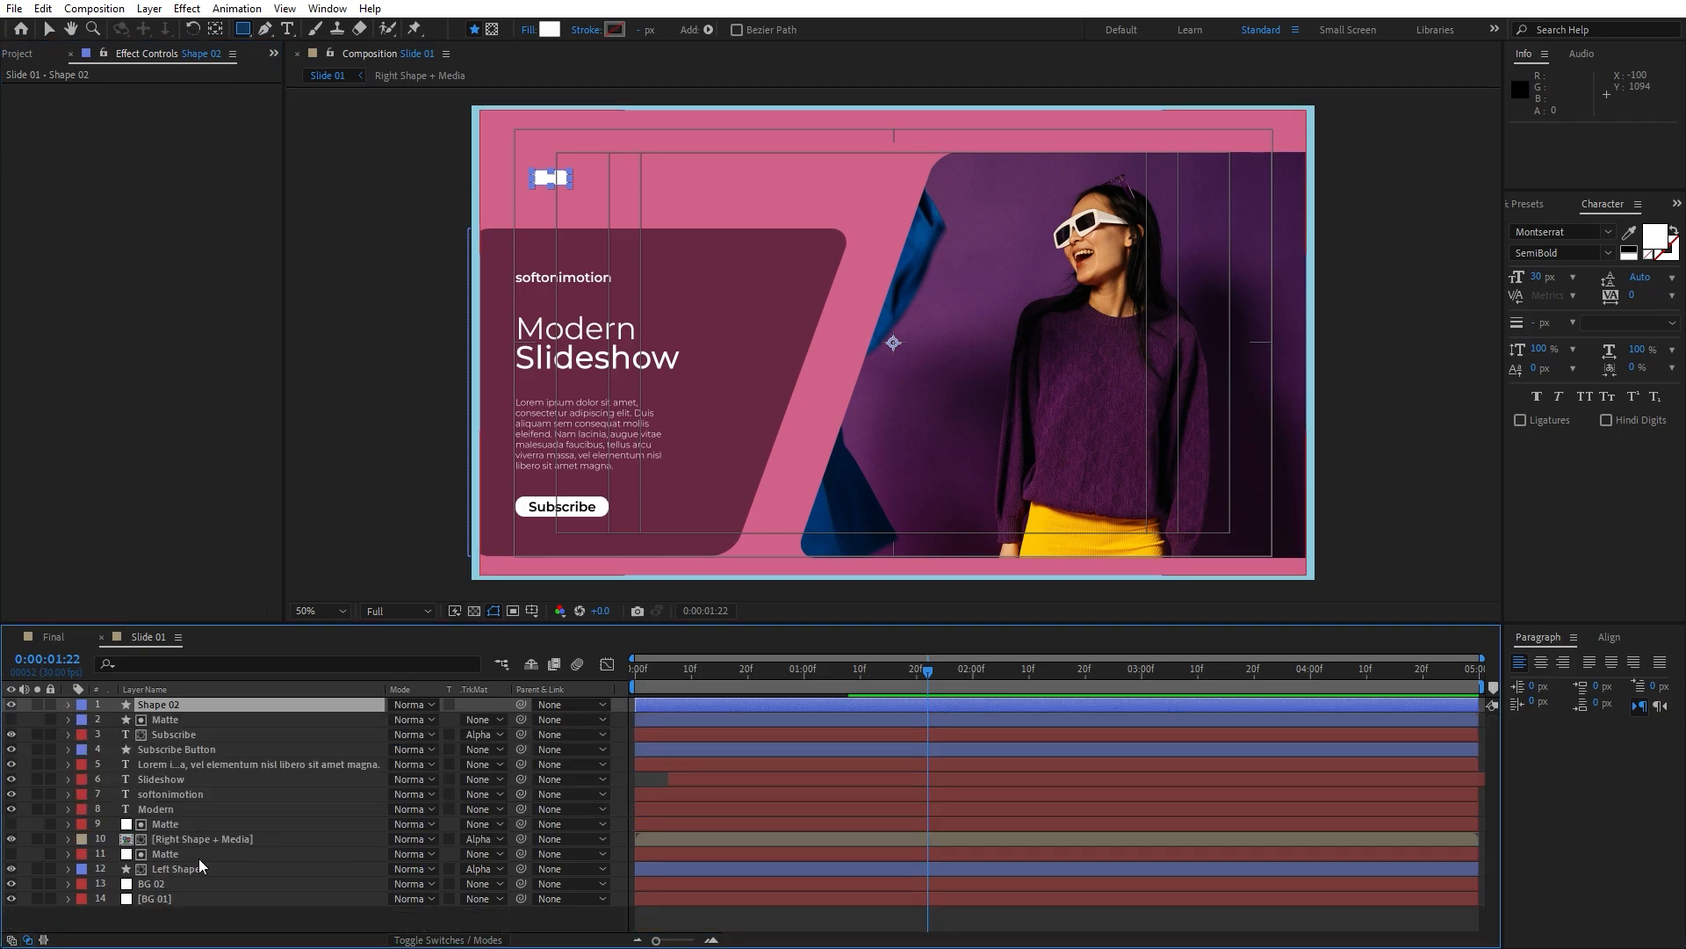
left_click(206, 913)
Step: Keyframe Shape 02's position from X 705 at 0:00:00:00 to its present place at 0:00:01:00
left_click_drag(852, 684, 803, 664)
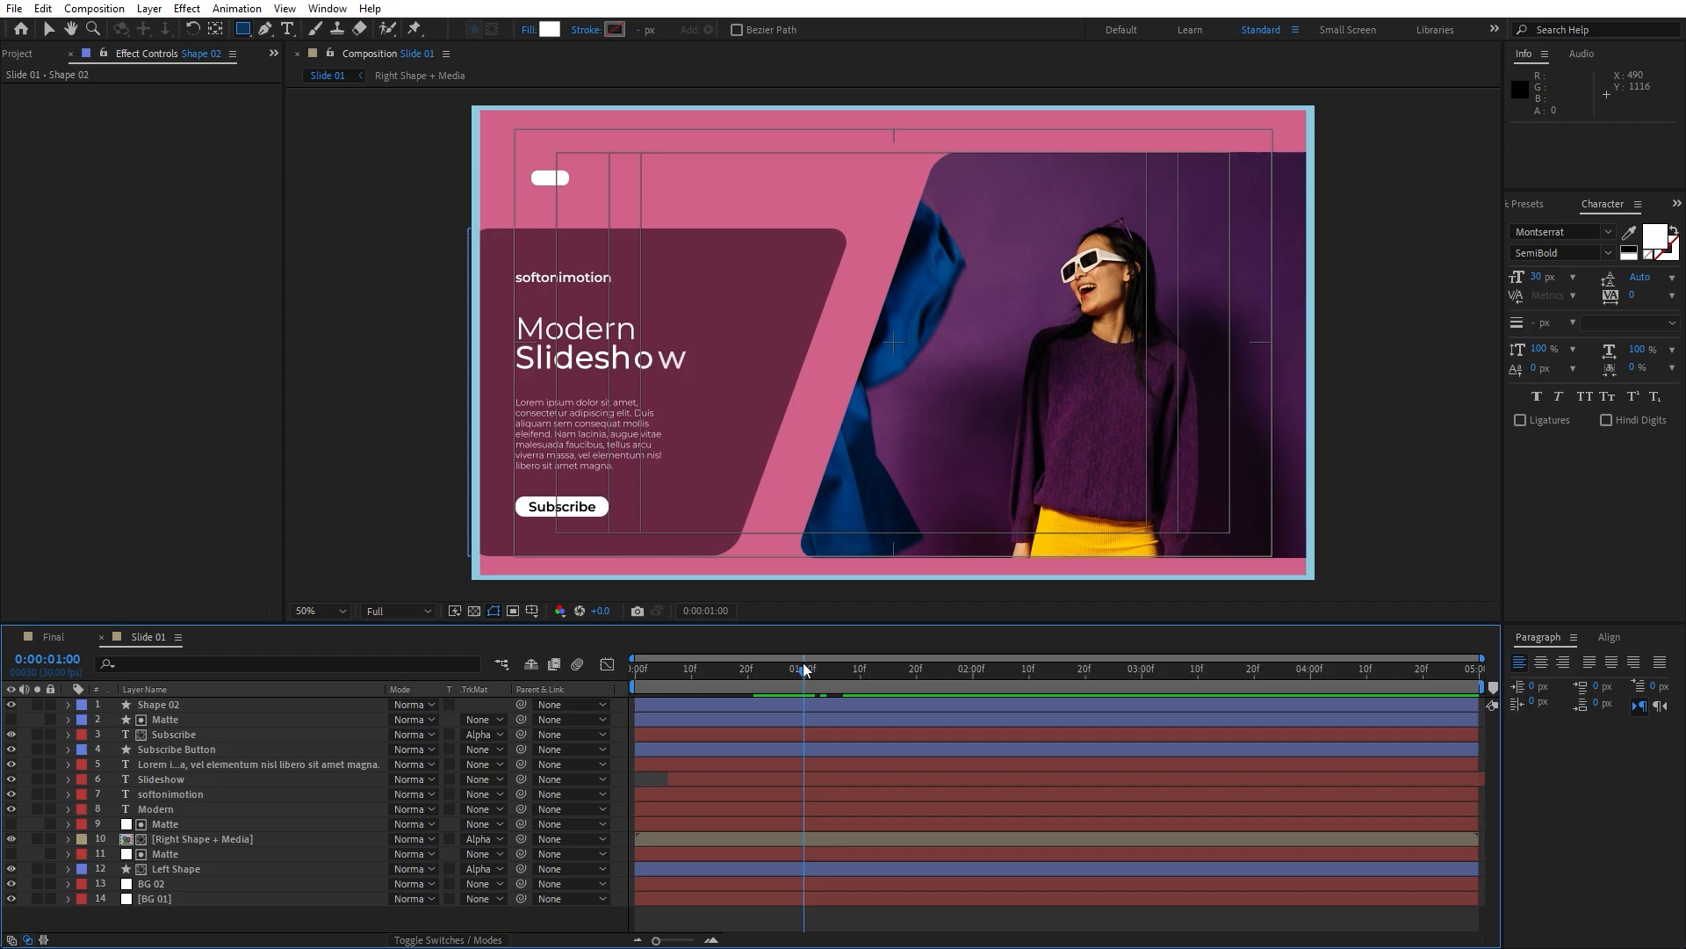
left_click(156, 703)
key("p")
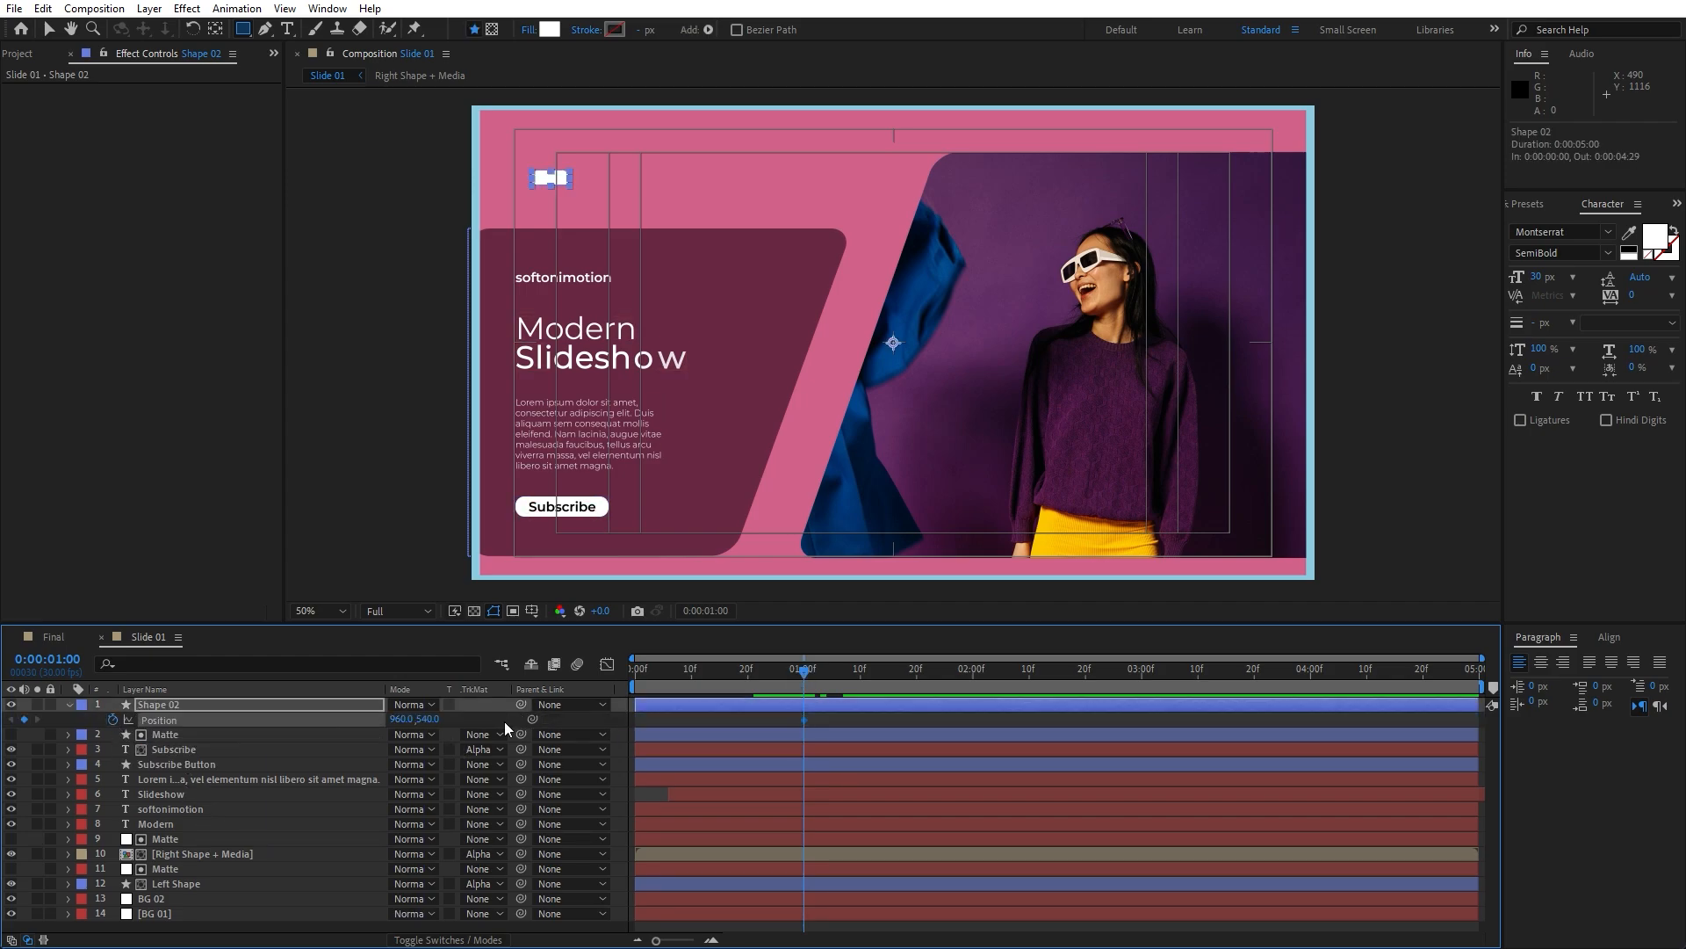
left_click_drag(815, 675, 555, 675)
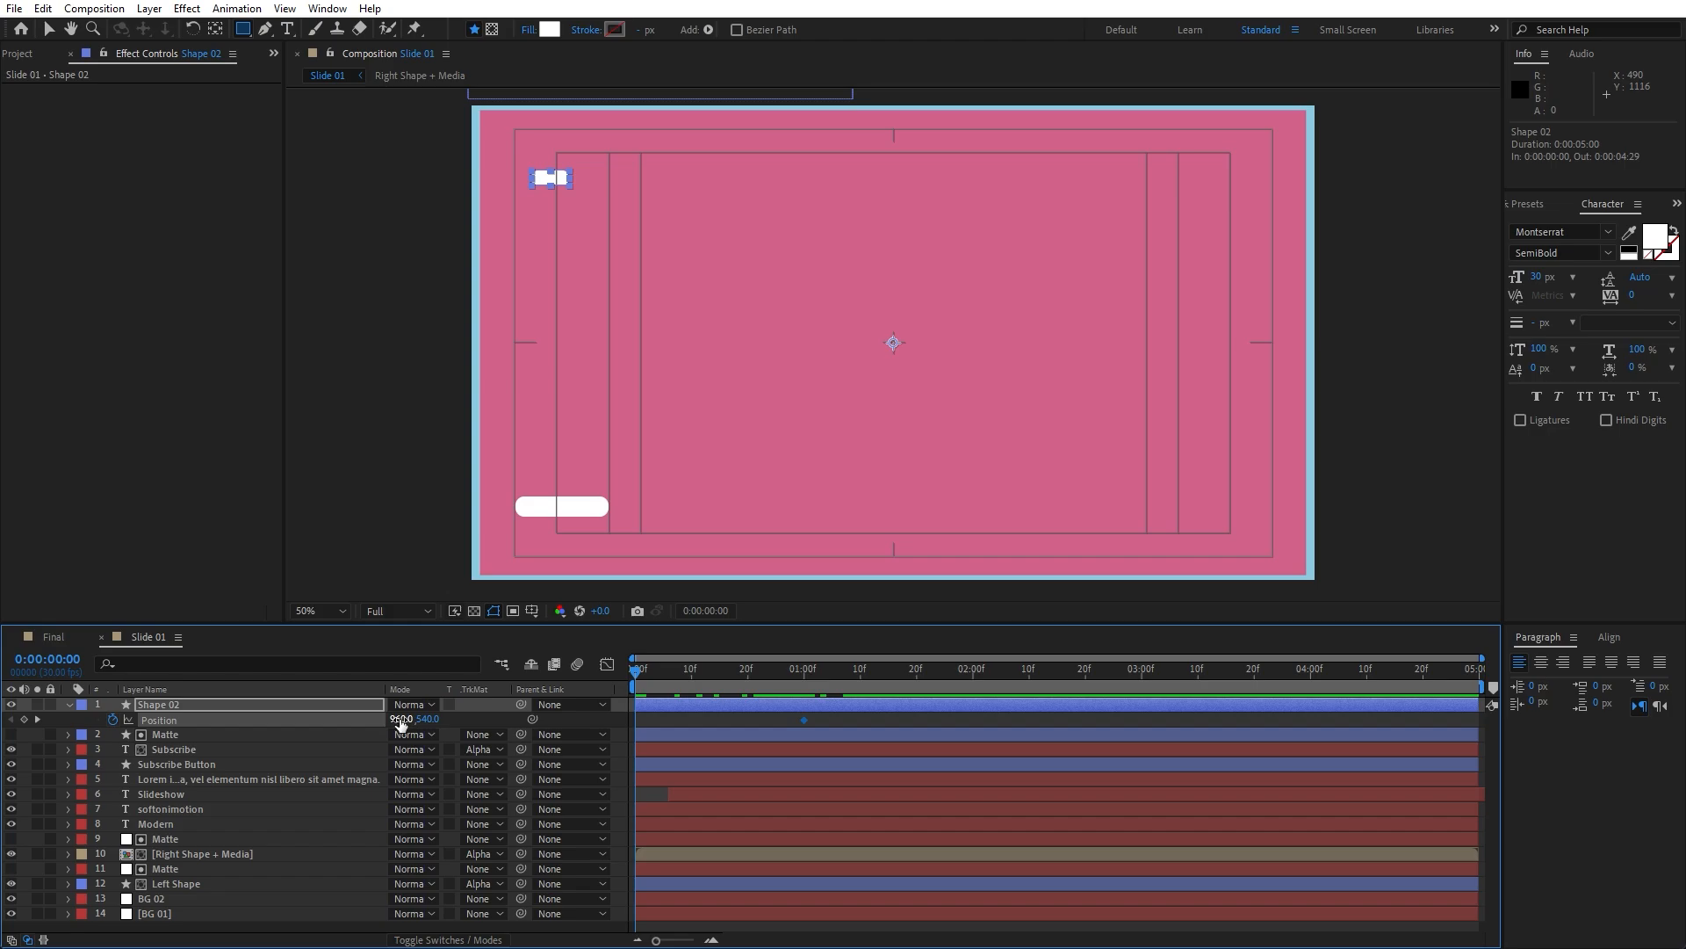
left_click_drag(401, 722, 184, 728)
Step: Apply easing to both Shape 02 position keyframes and shape their speed curve in the graph editor
left_click_drag(845, 716, 560, 748)
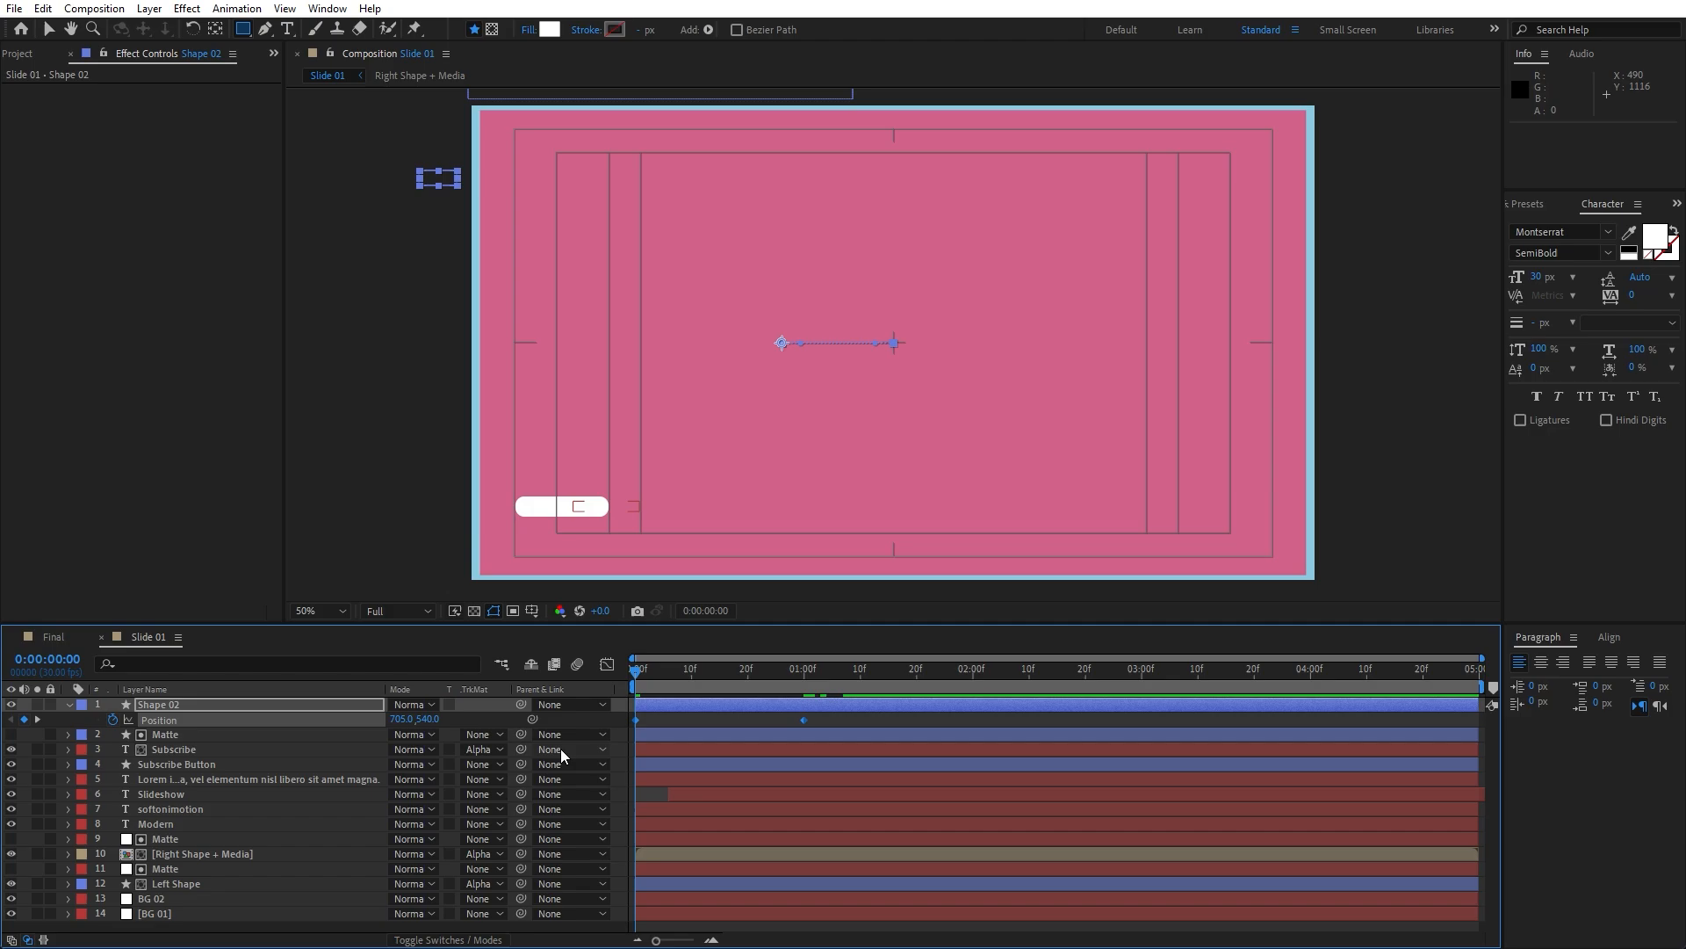
left_click(607, 664)
left_click_drag(825, 874, 719, 890)
left_click(610, 670)
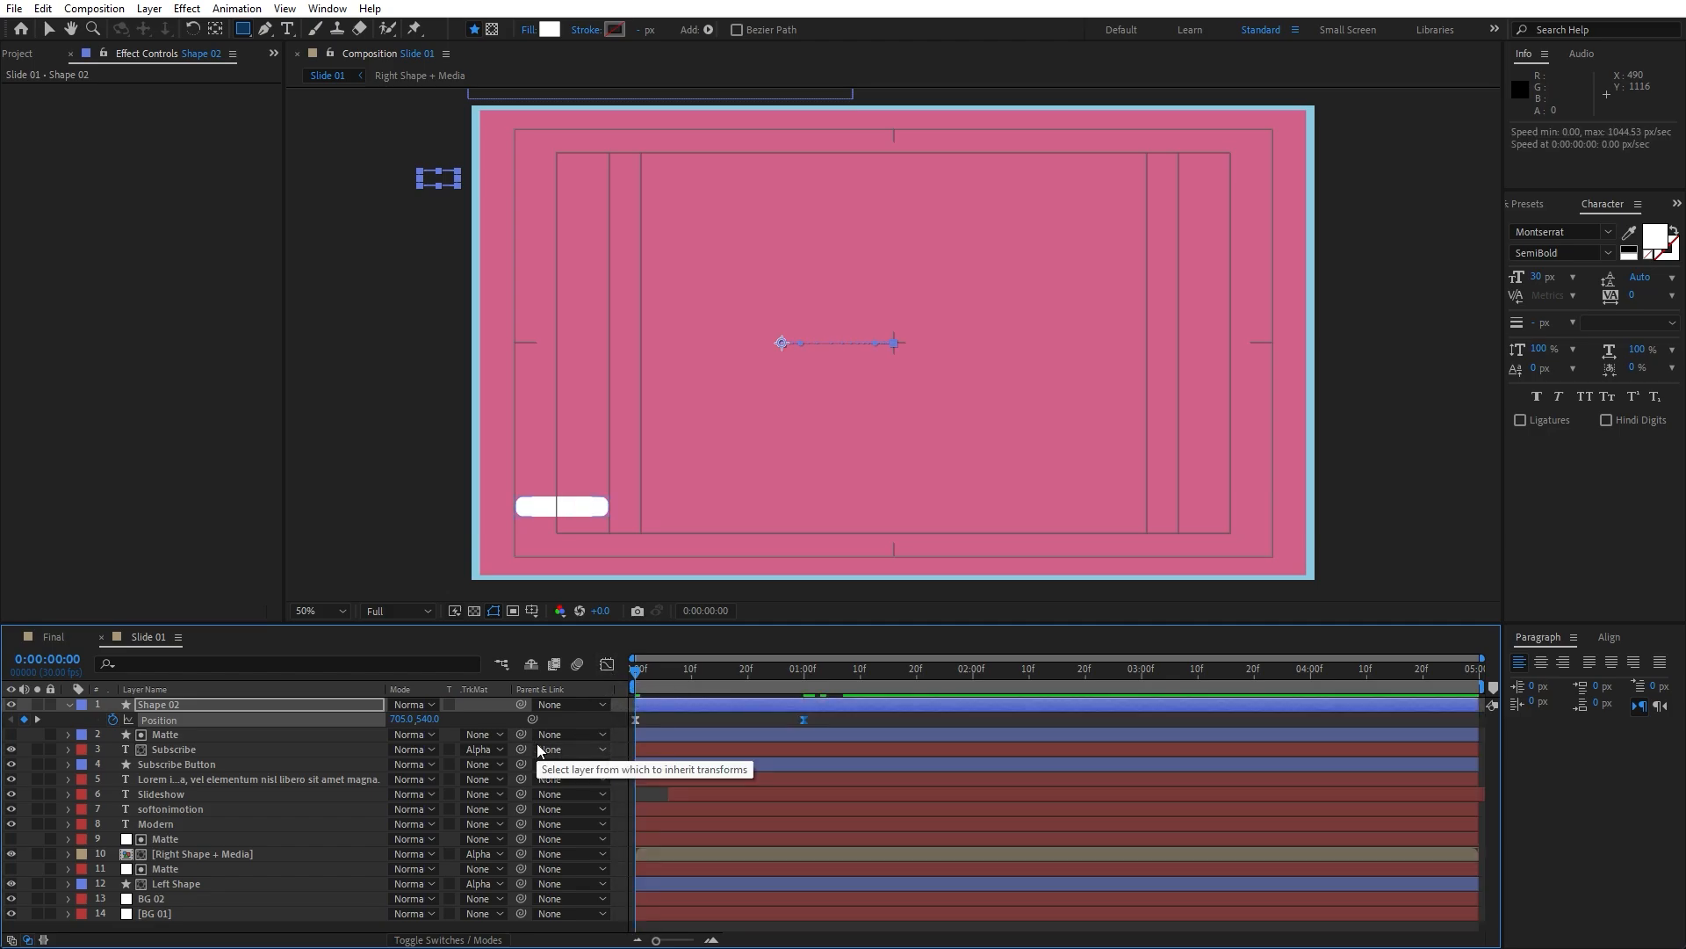
Step: Preview the Slide 01 animation with the small Shape 02 pill sliding in
key("space")
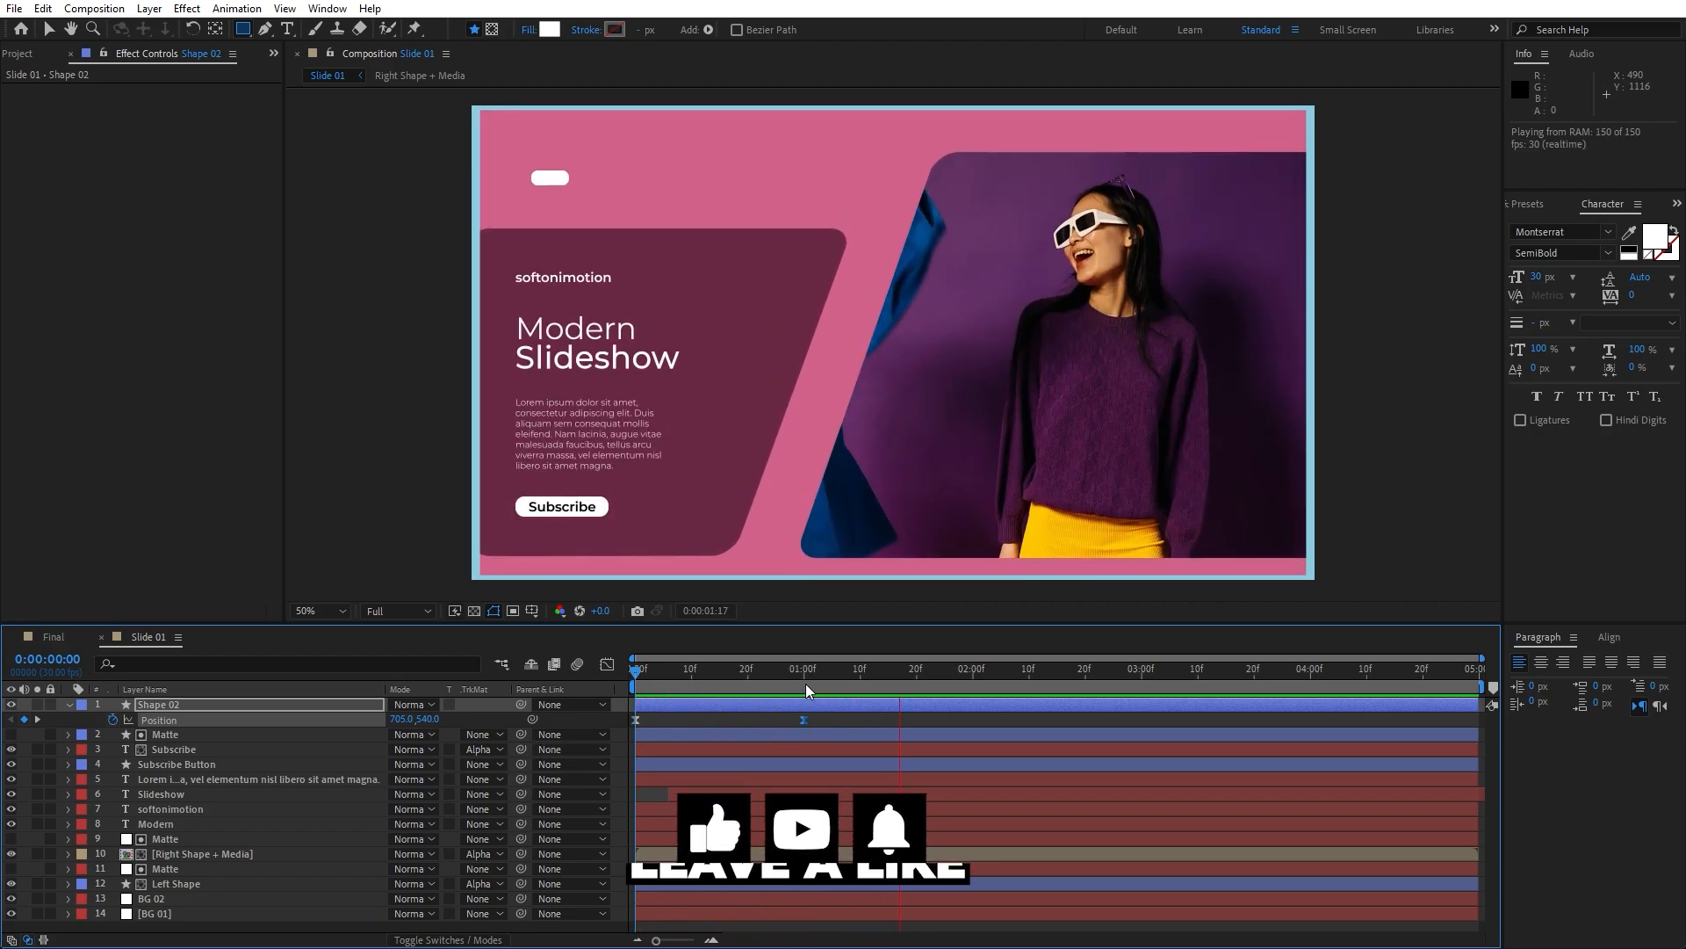
key("space")
key("space")
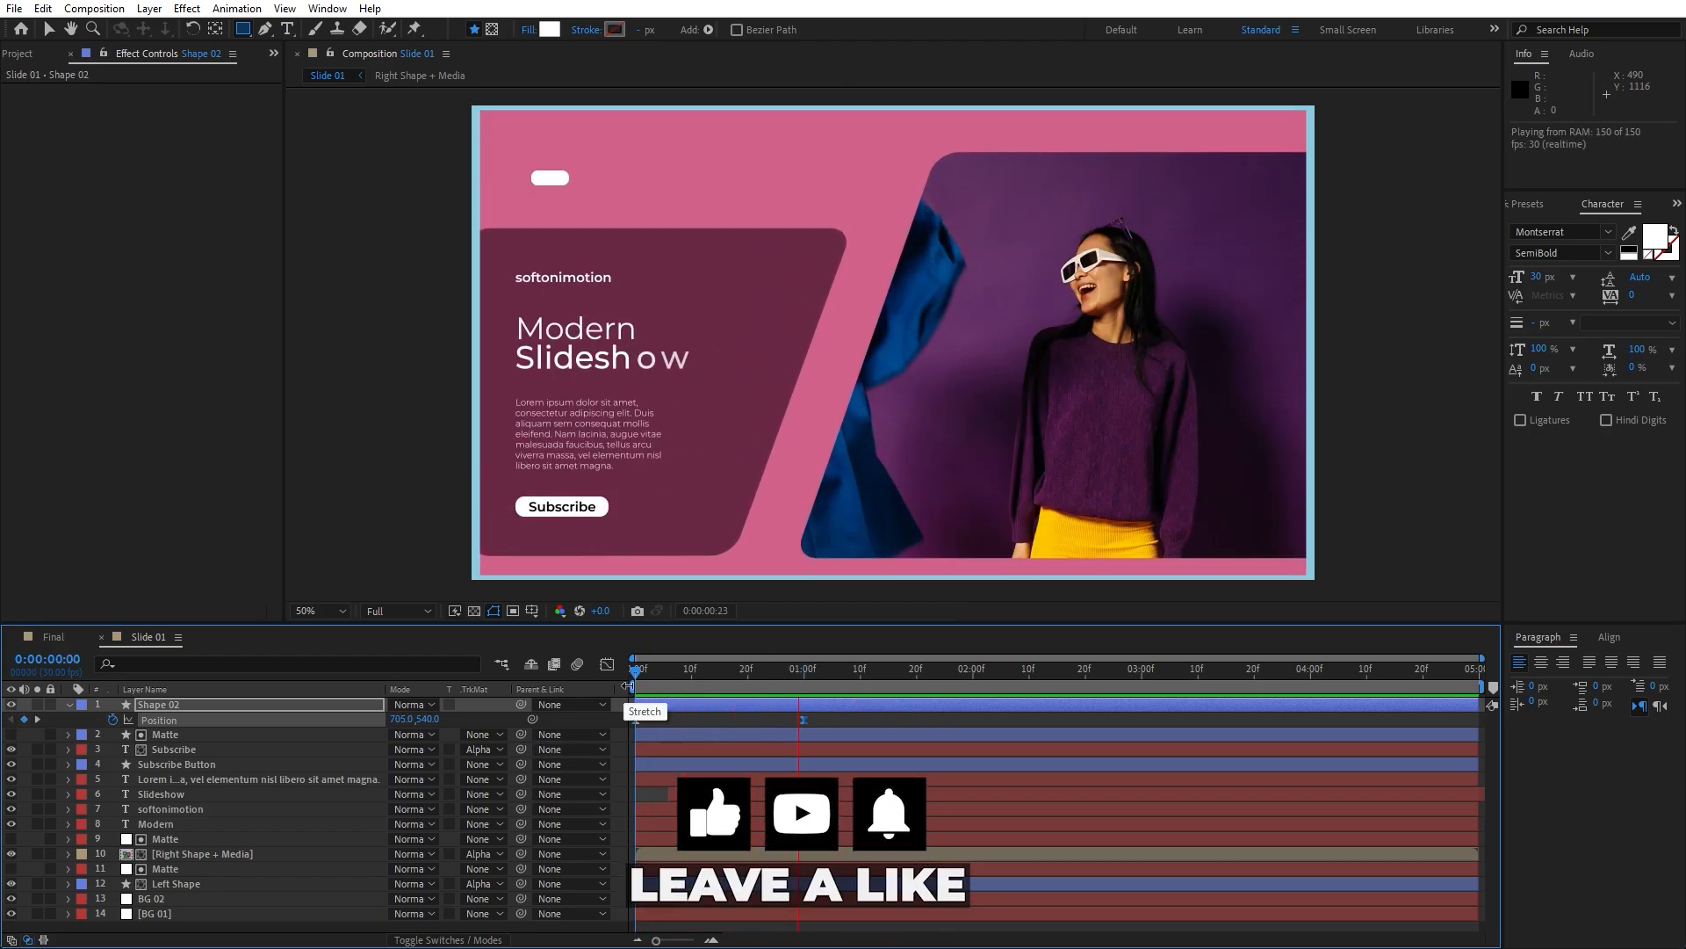
left_click(809, 672)
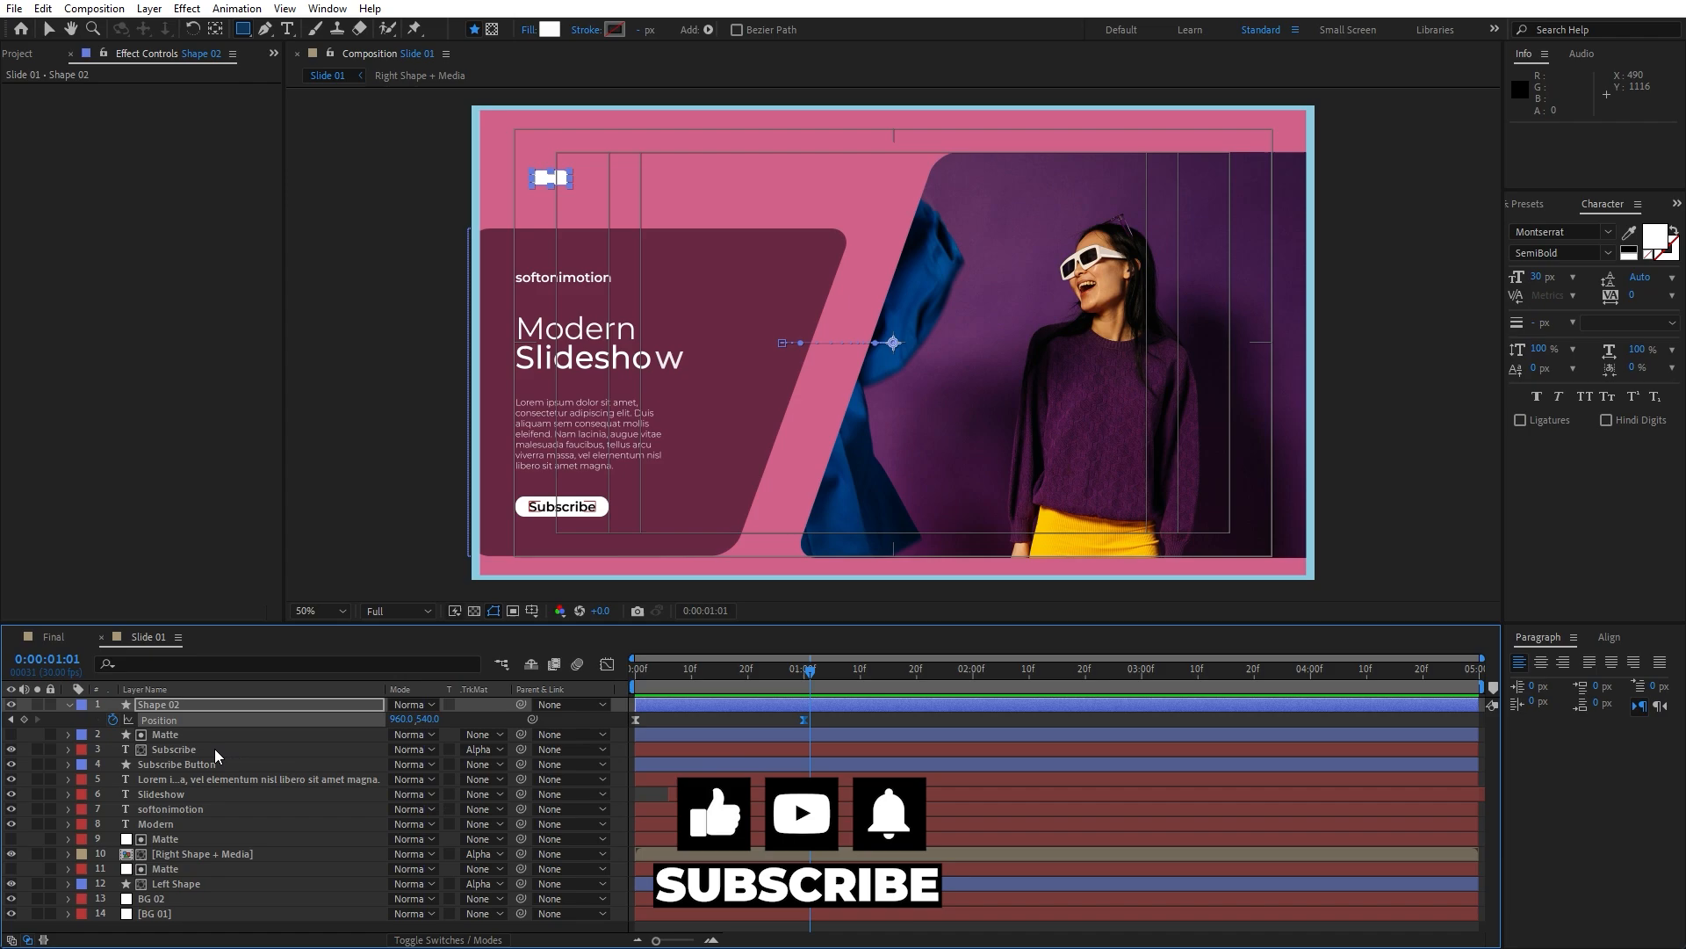
left_click(197, 769)
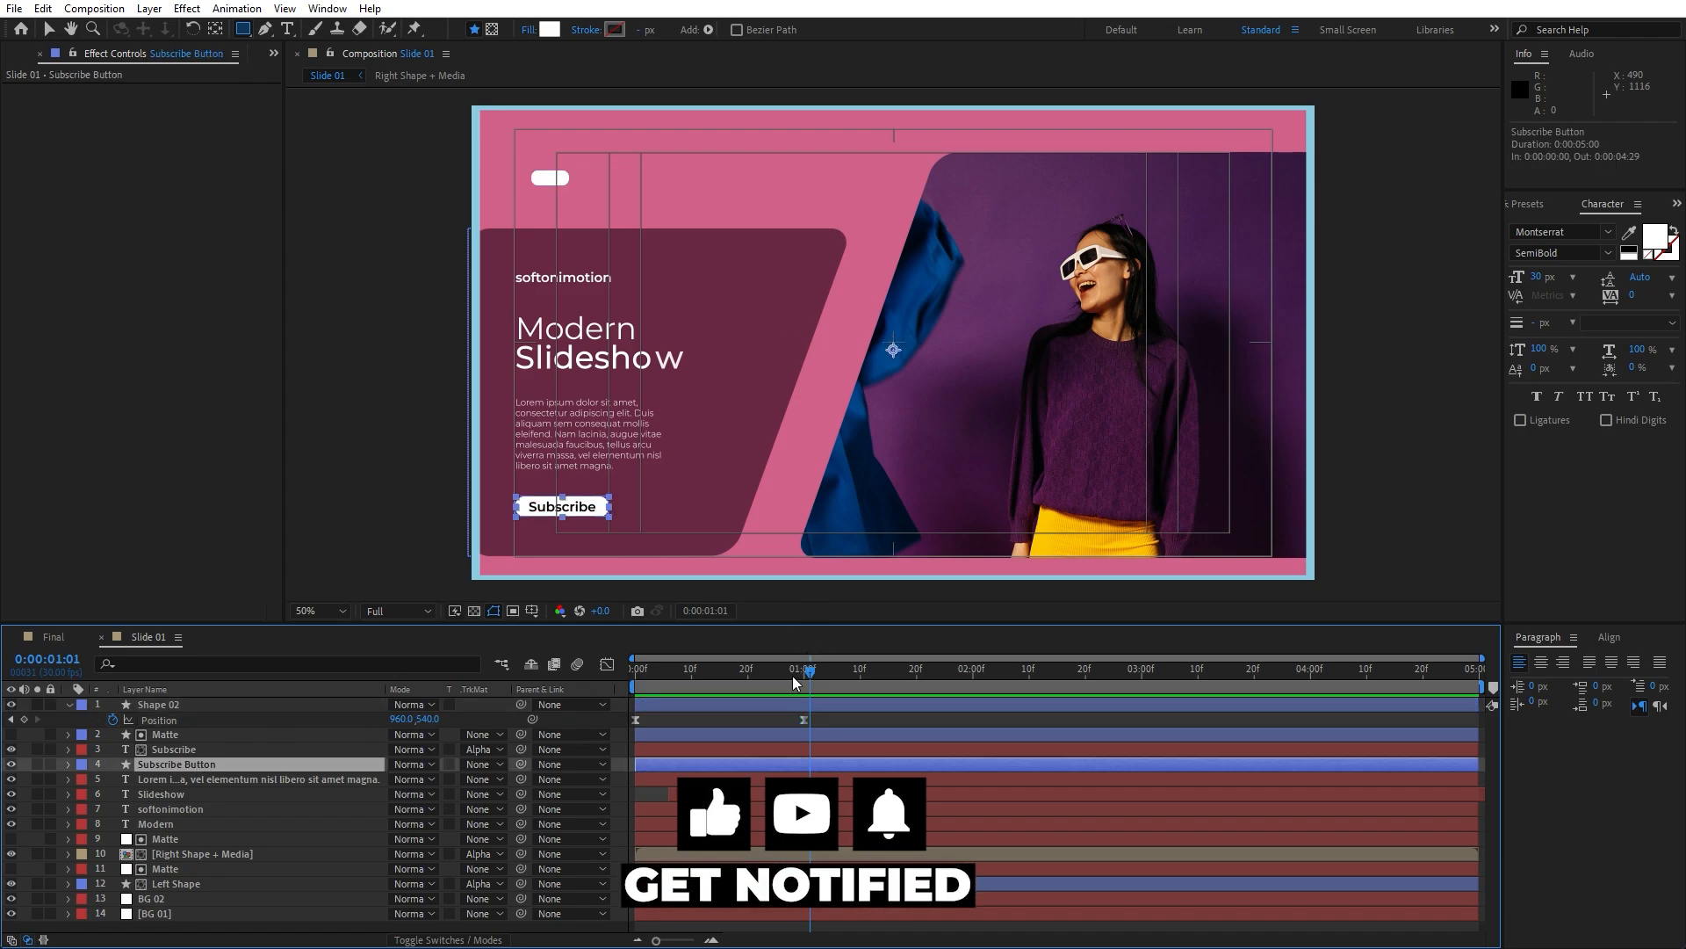
left_click_drag(795, 678, 614, 677)
key("space")
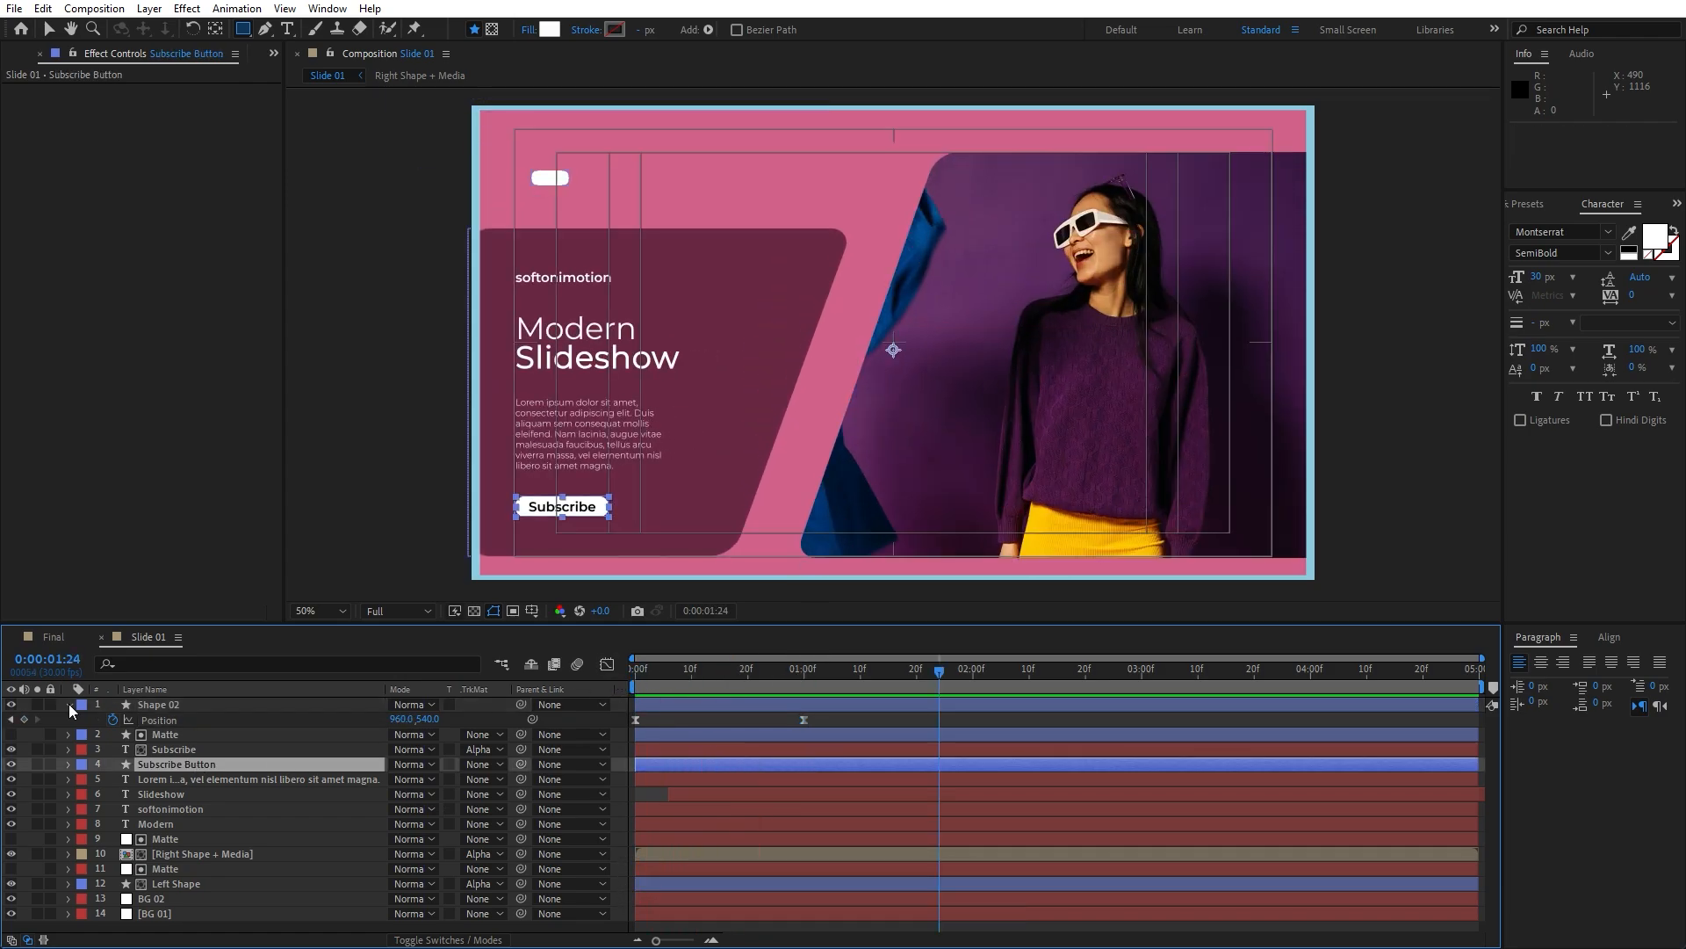
Step: Open the Final composition, add the Slide 01 composition to it as a layer and check the frame
left_click(75, 637)
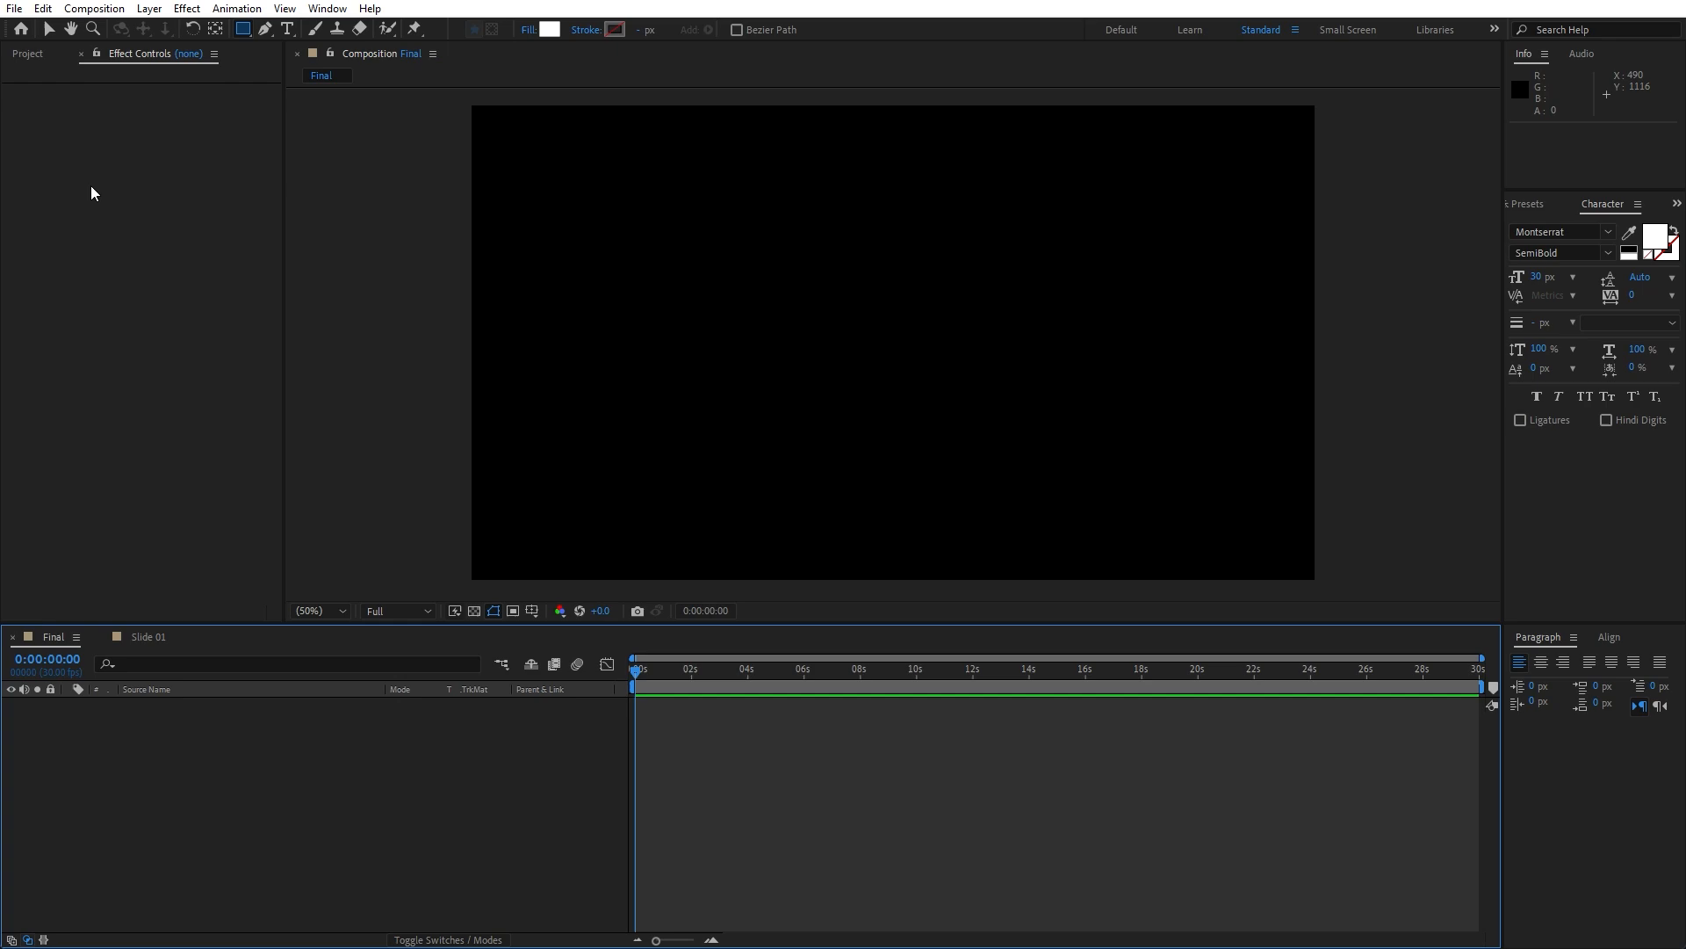
left_click(78, 56)
left_click_drag(761, 671, 789, 671)
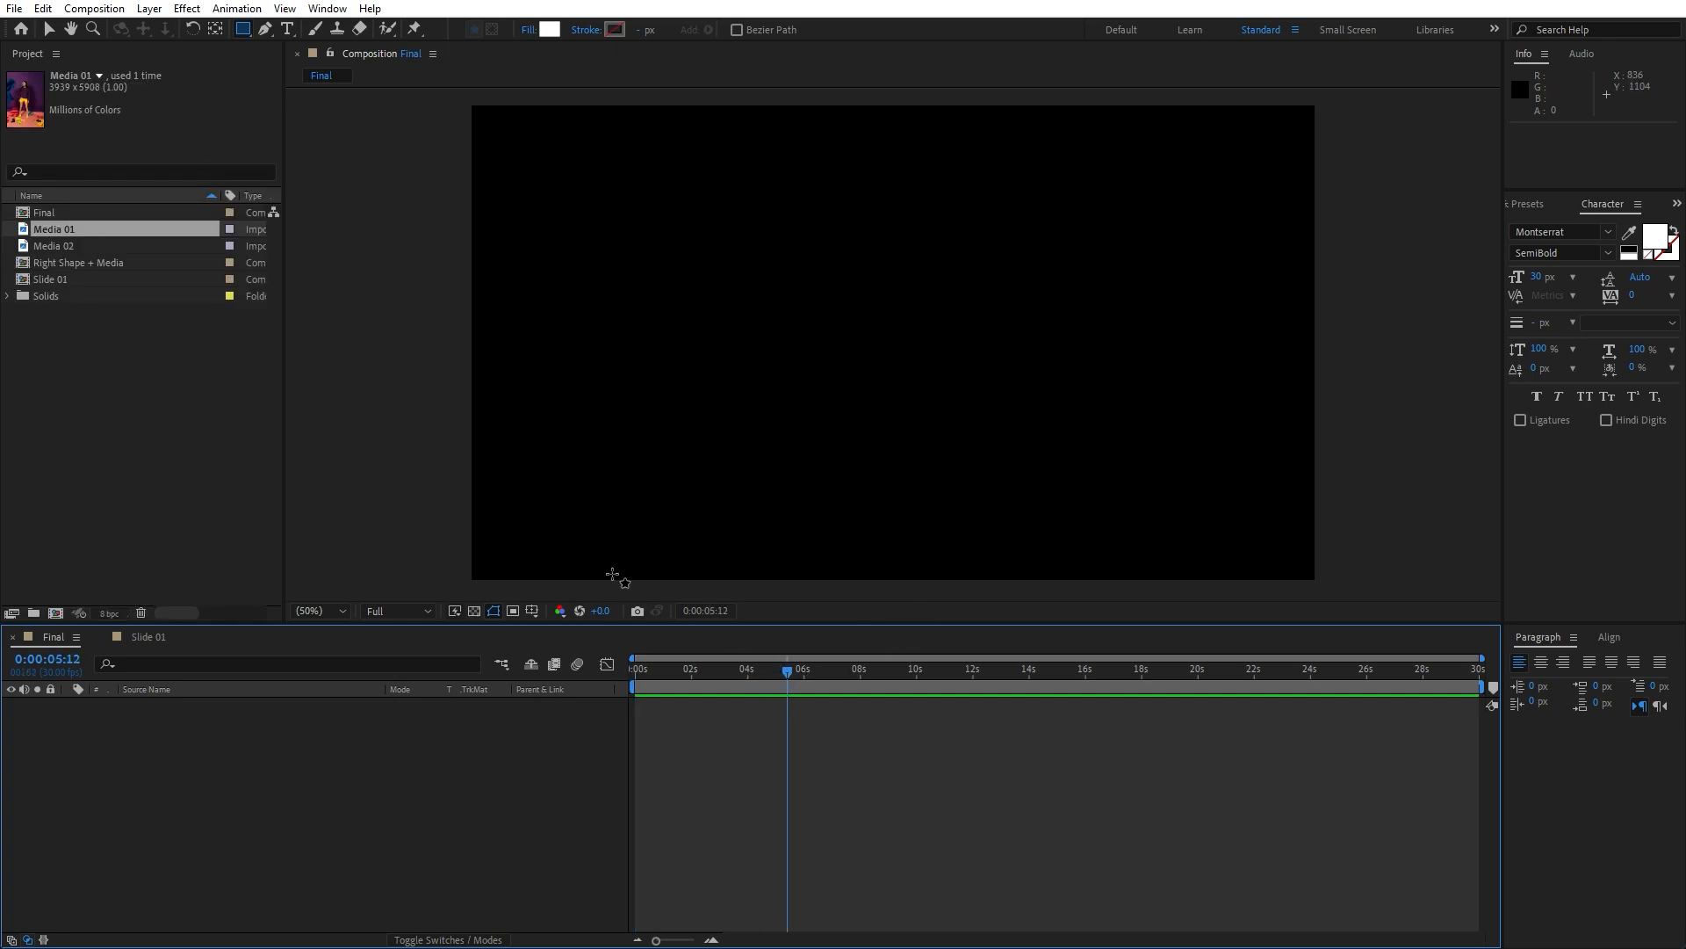
left_click(59, 279)
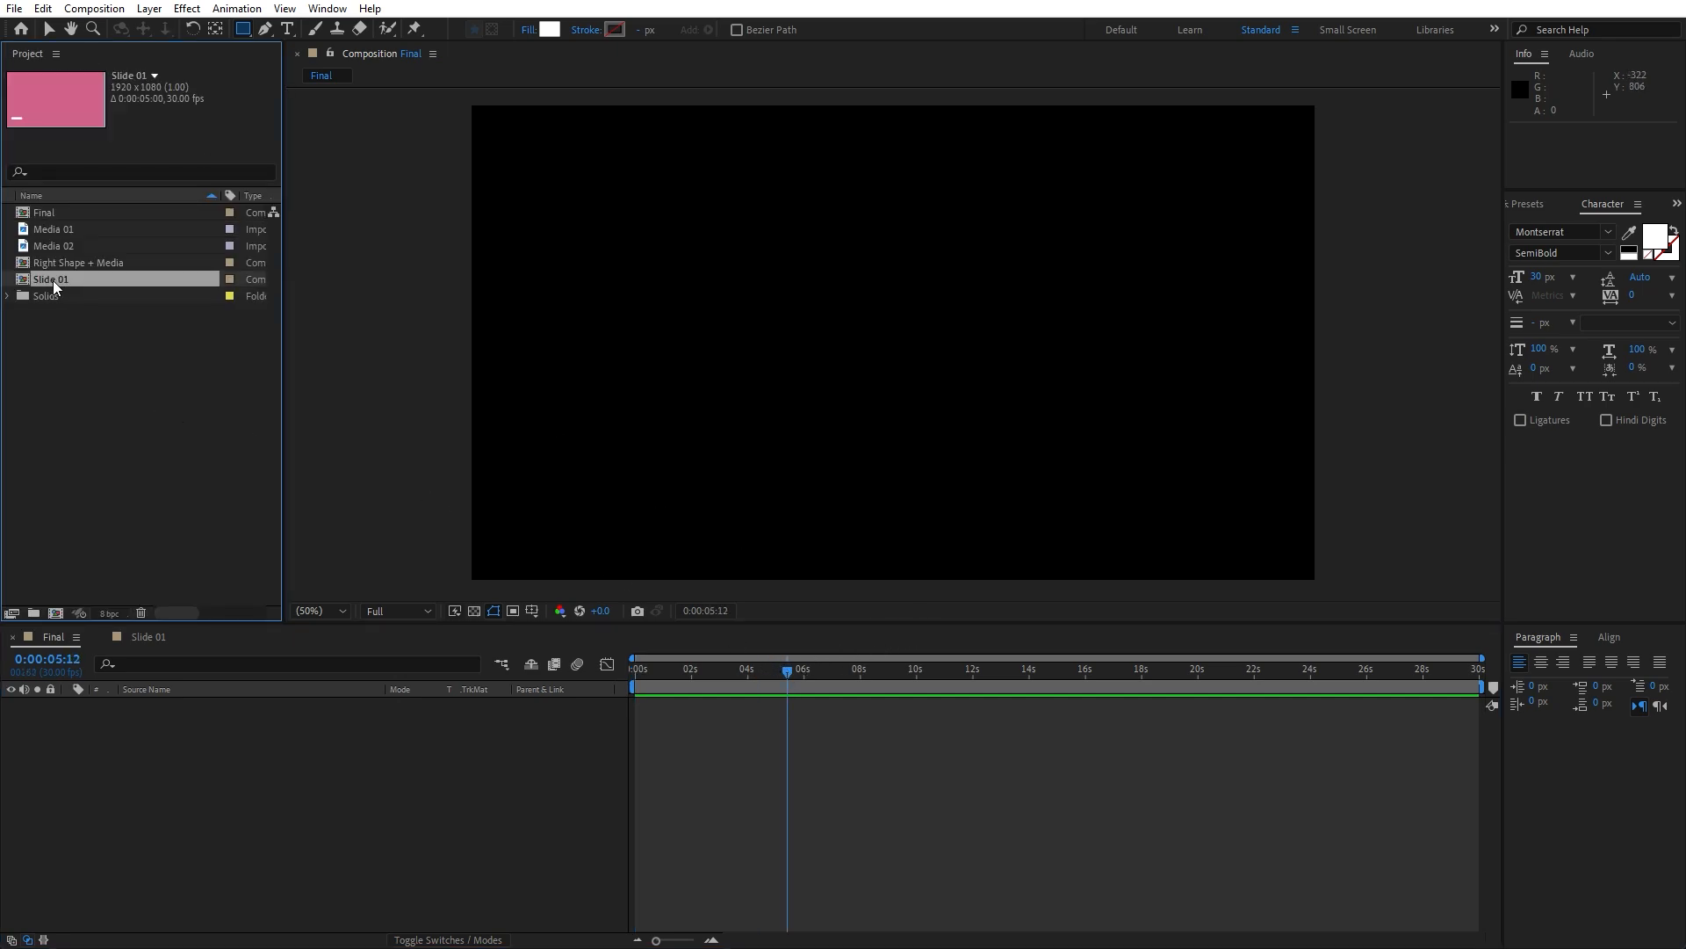
left_click_drag(53, 281, 203, 792)
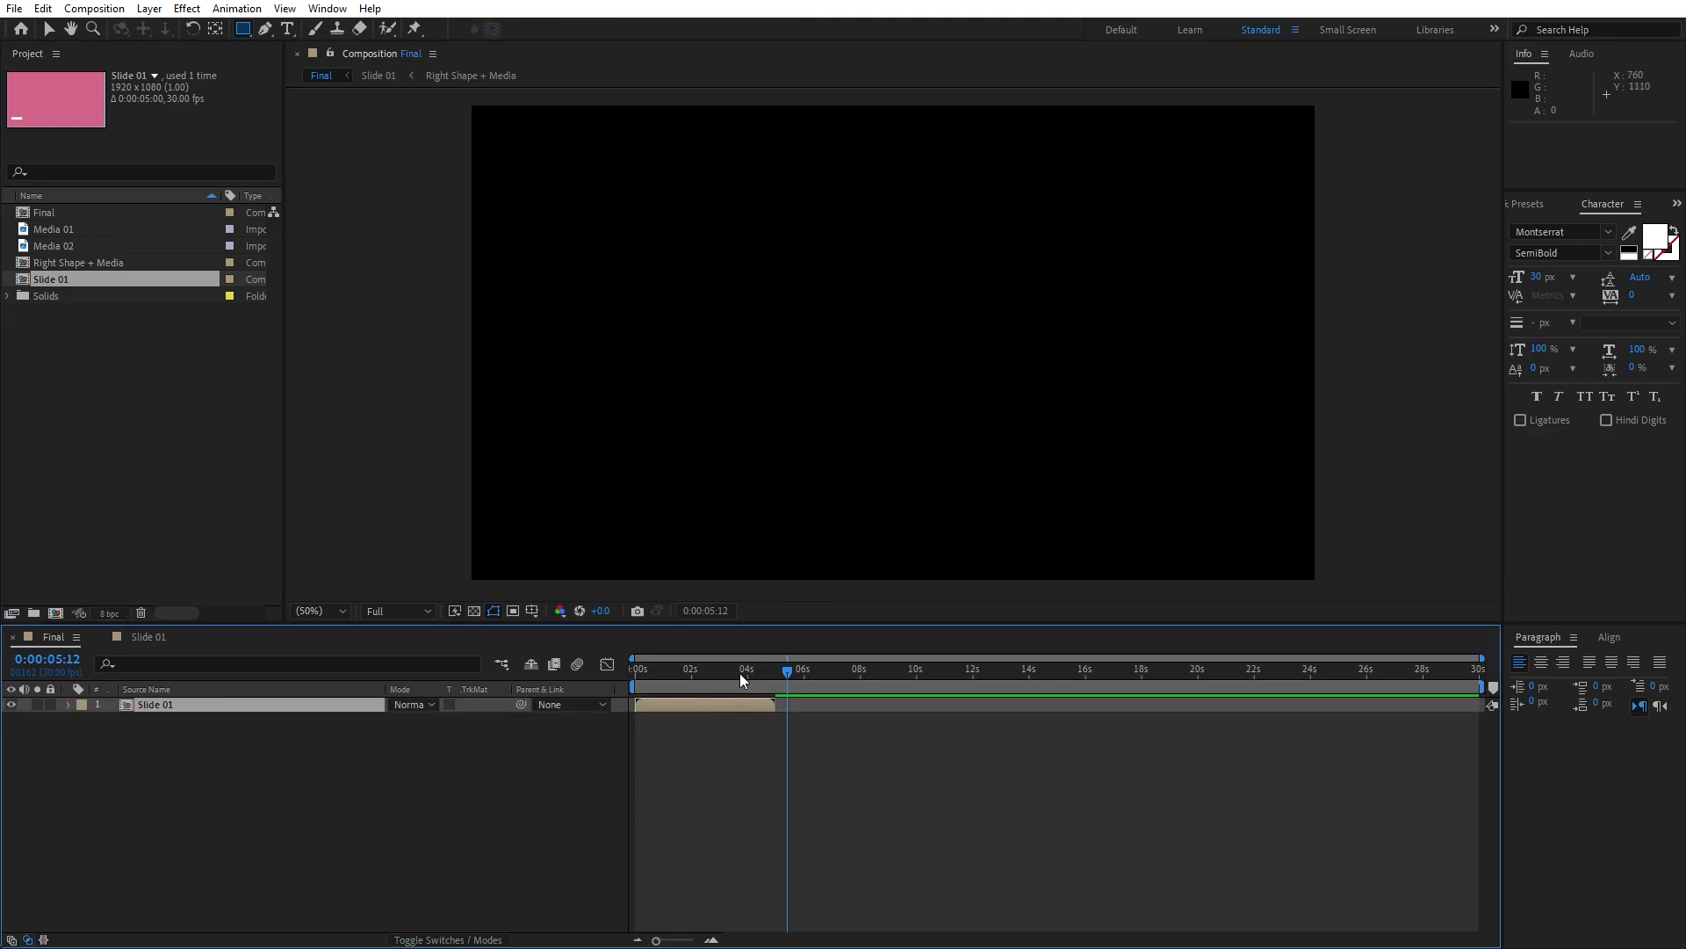
mouse_move(739, 673)
left_mouse_down()
mouse_move(694, 678)
mouse_move(714, 683)
left_mouse_up()
Step: Duplicate the Slide 01 layer in Final and shift the copy to start at about 0:00:04:00
left_click(167, 705)
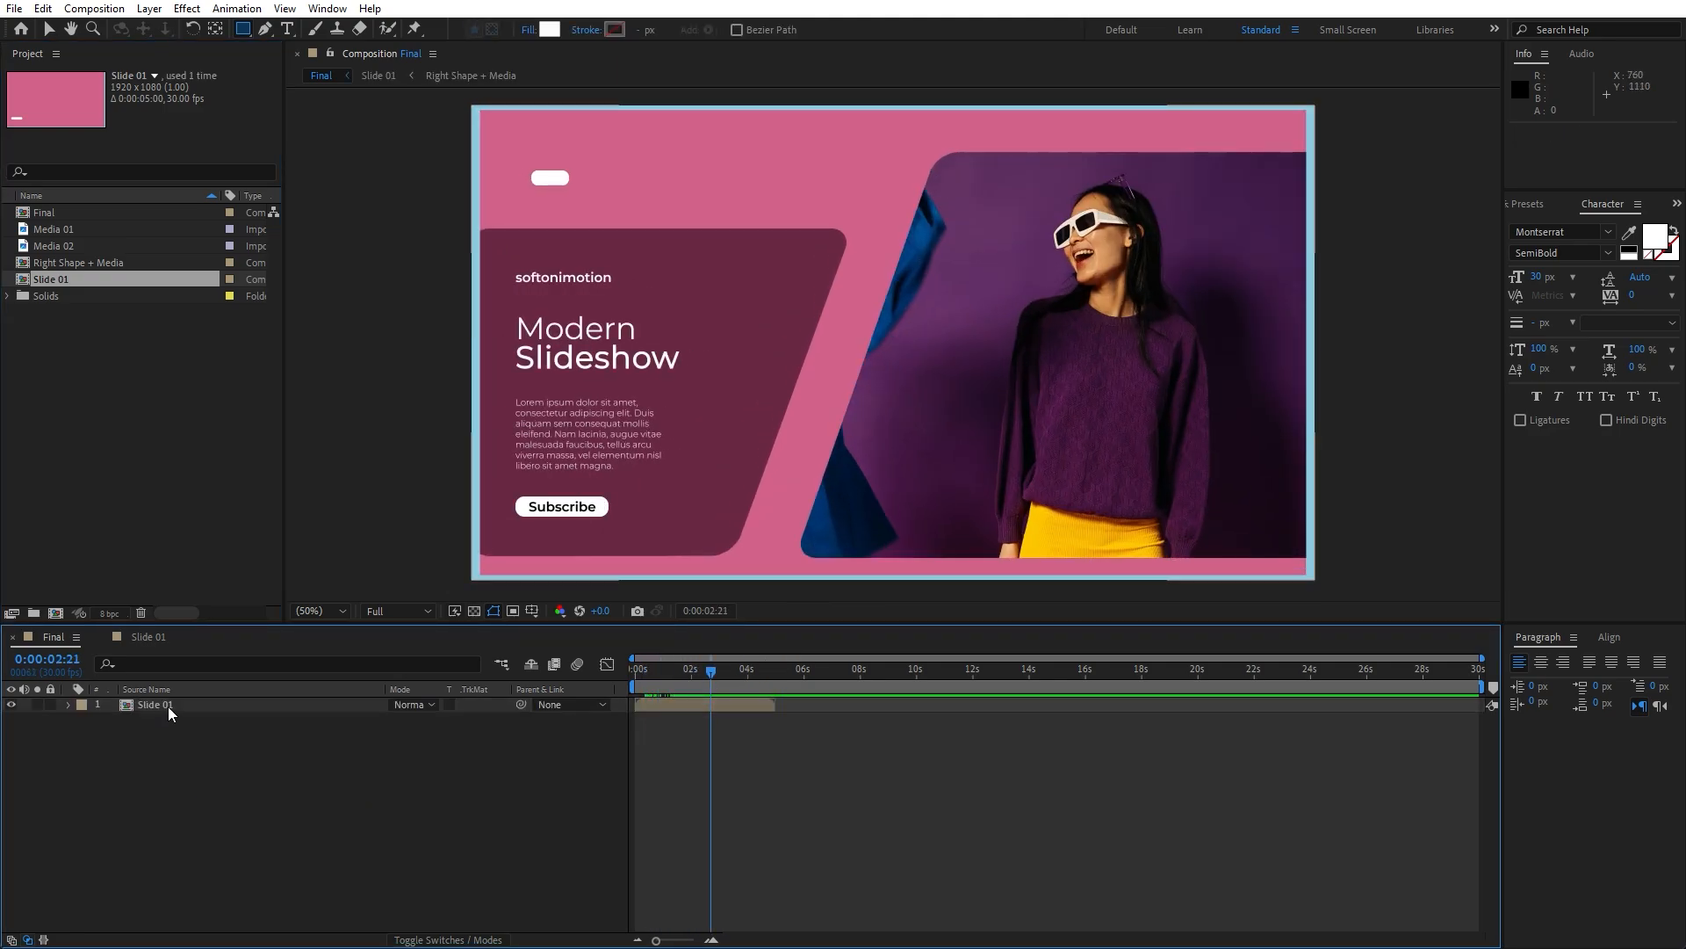
key("ctrl+d")
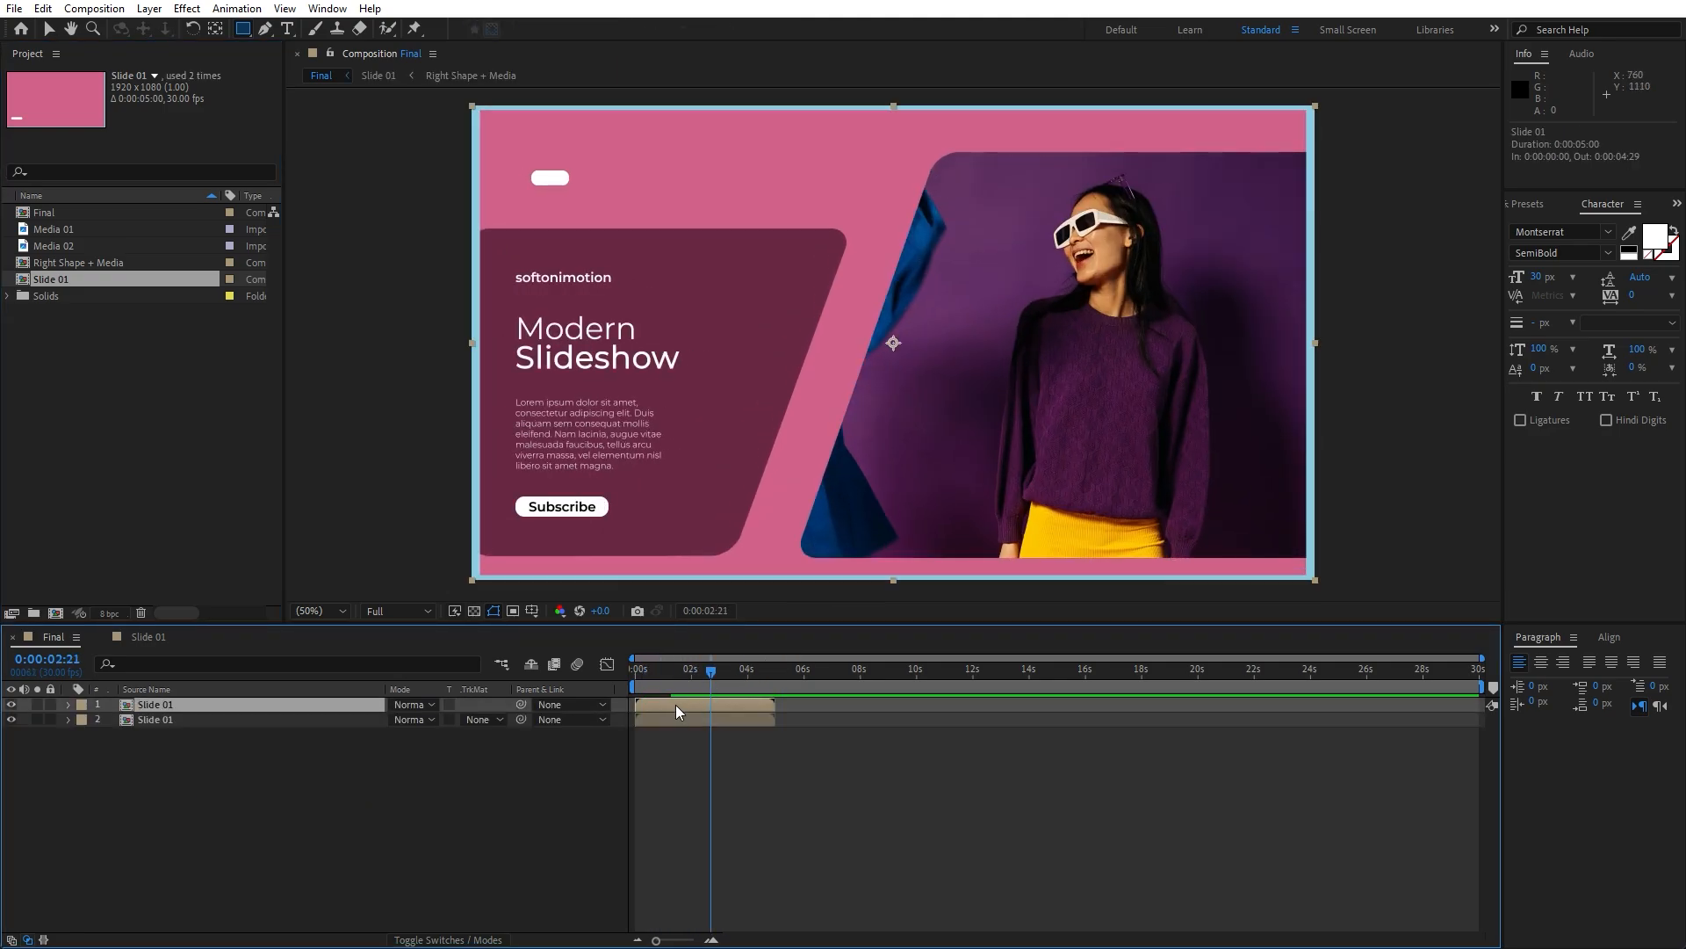
left_click_drag(649, 705, 761, 700)
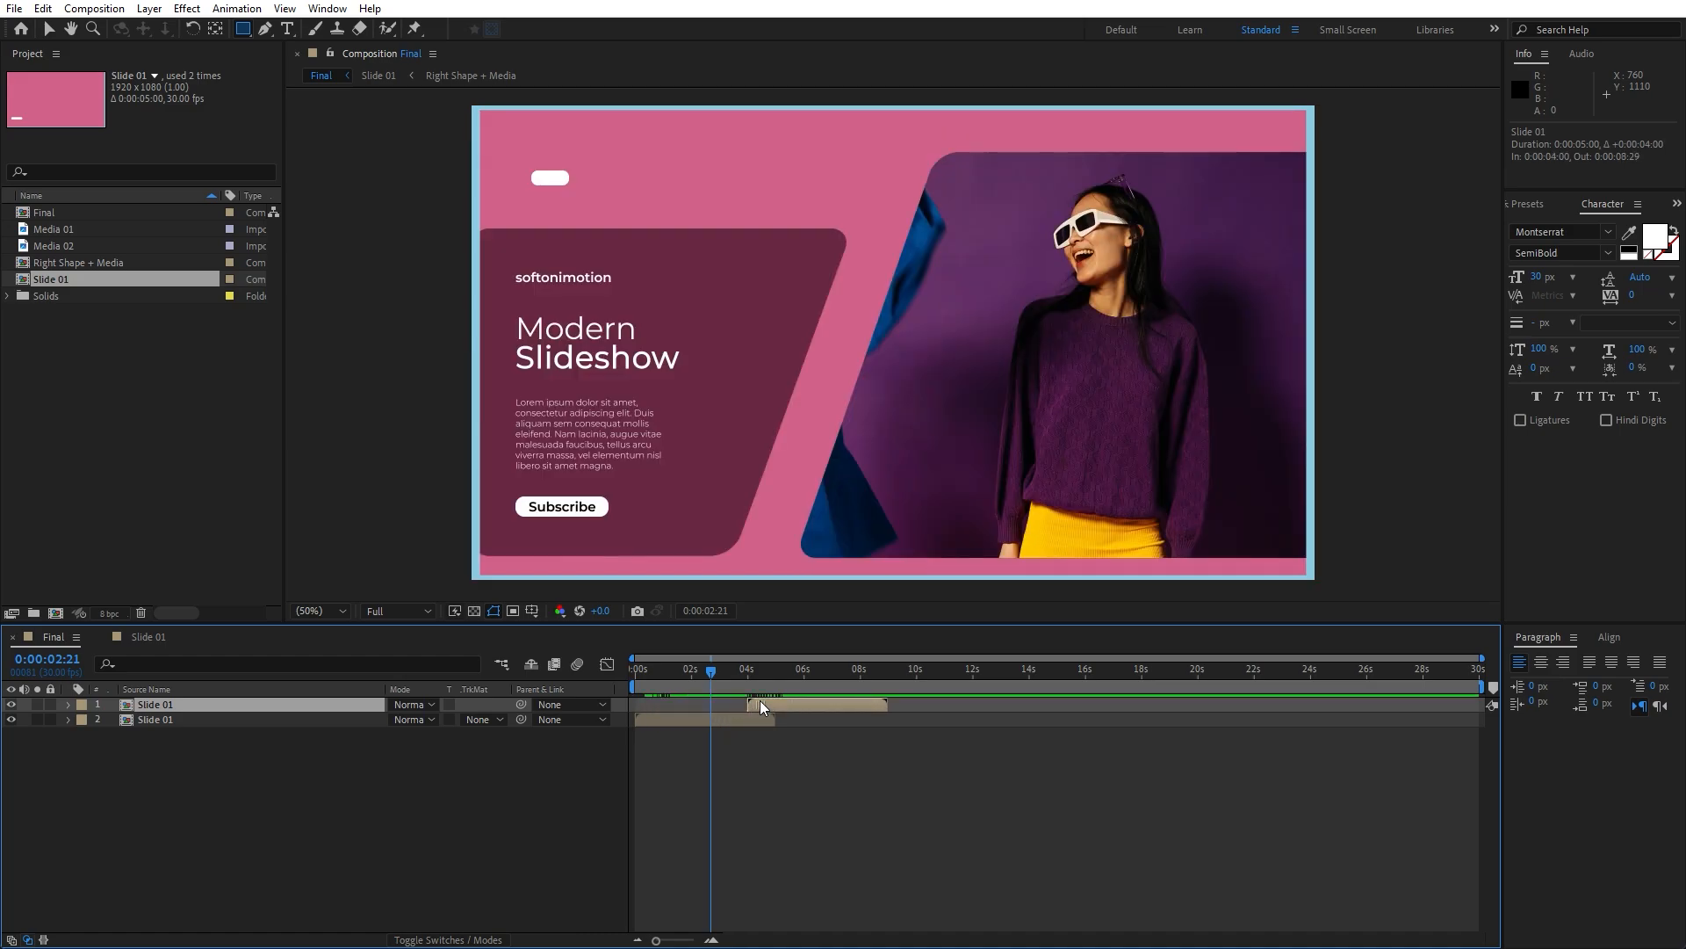
Step: Duplicate the Slide 01 composition in the project and replace the upper Slide 01 layer with the Slide 02 copy
left_click(56, 290)
left_click(56, 281)
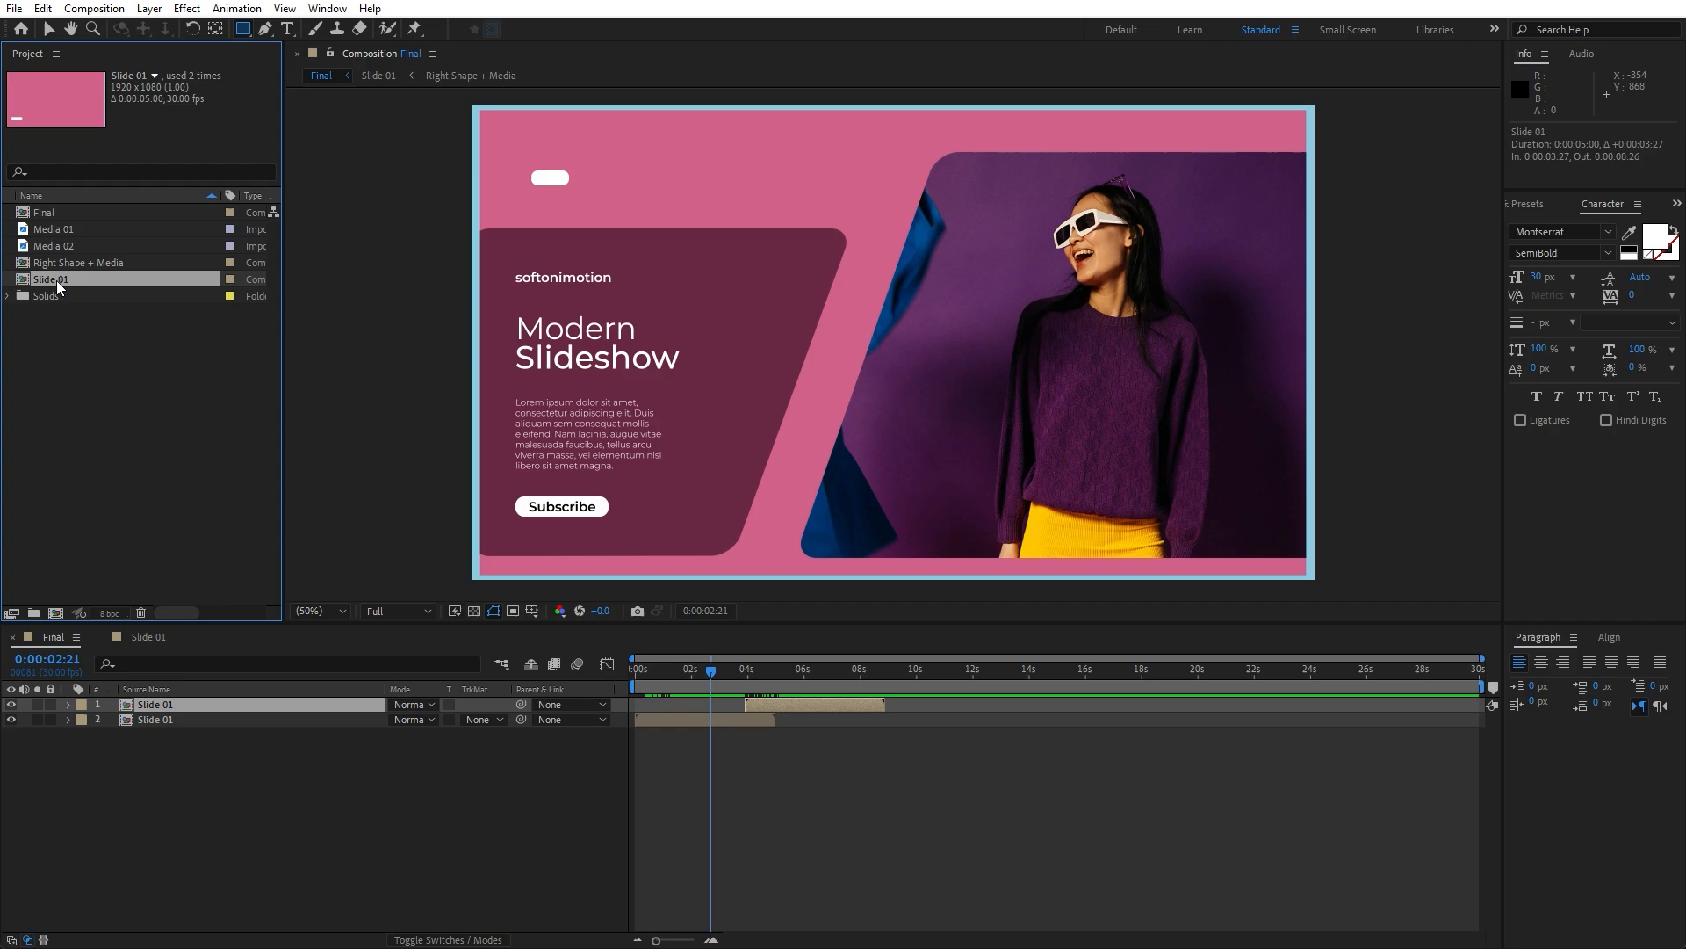
key("ctrl+d")
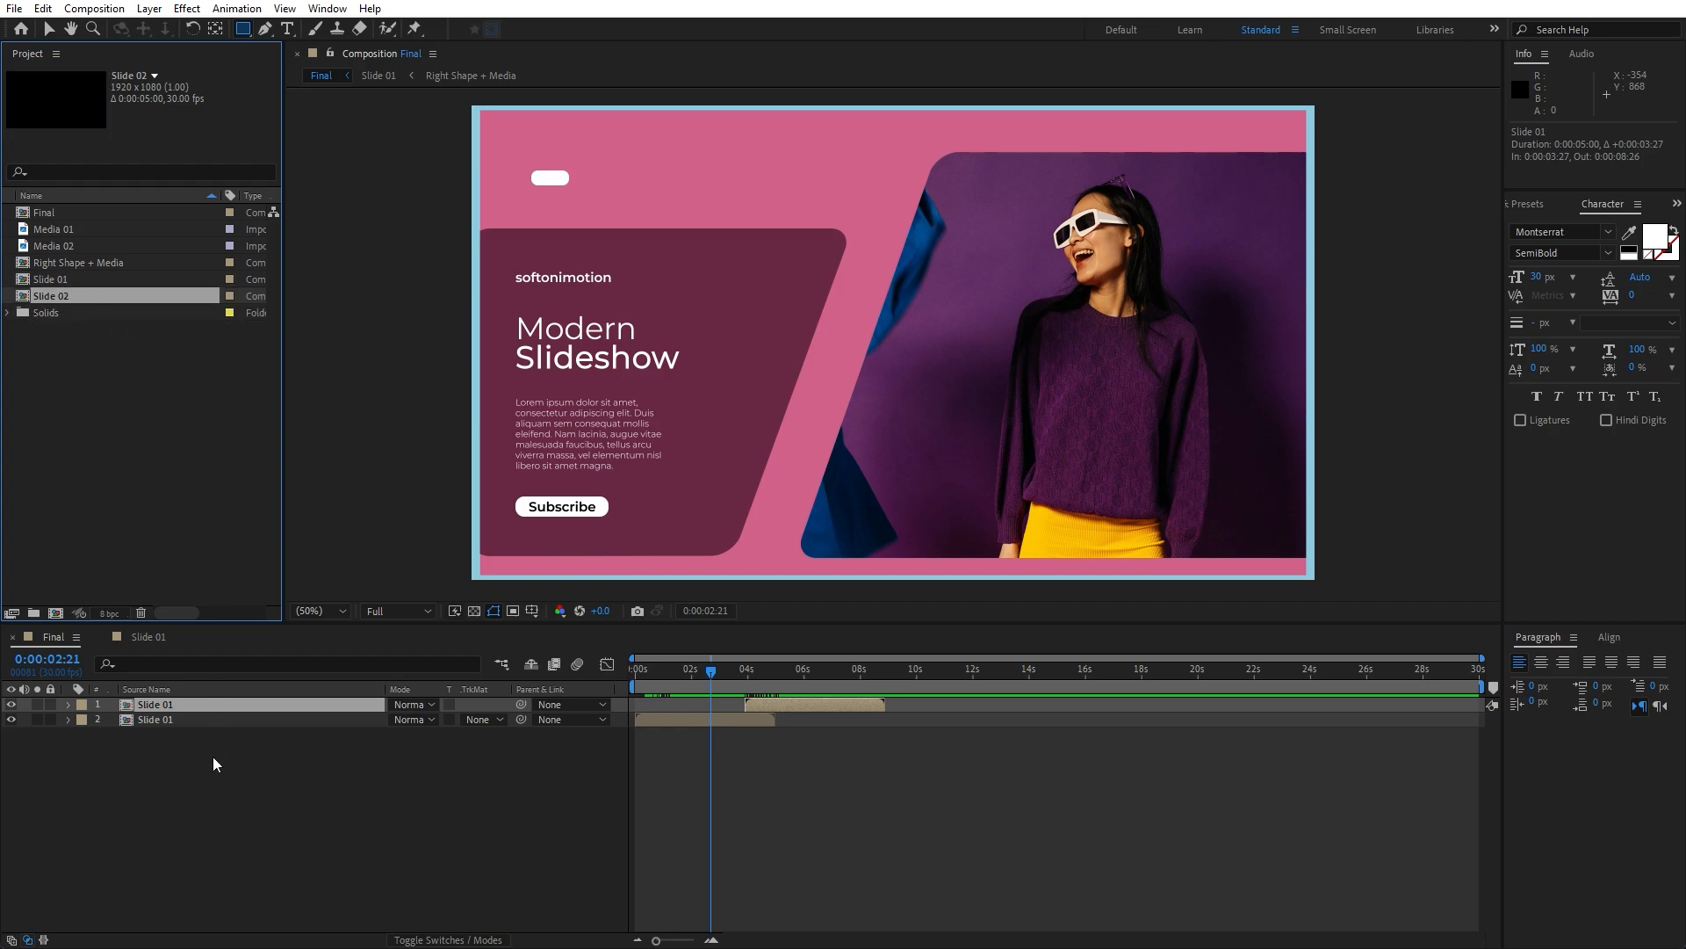
left_click(173, 704)
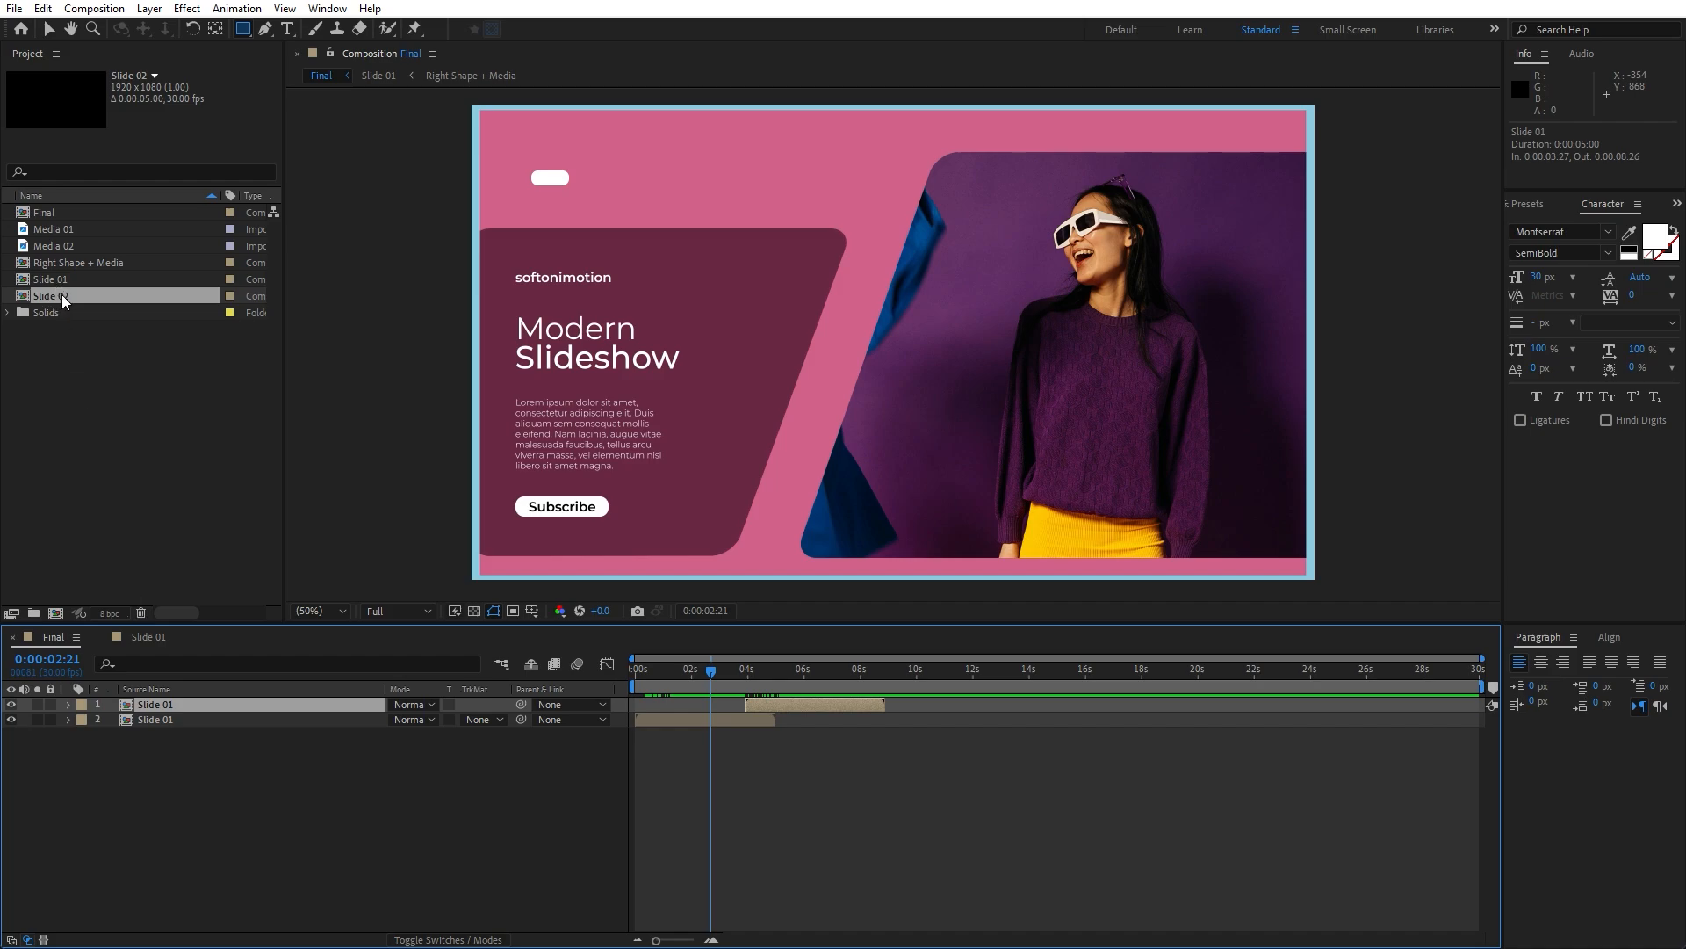
left_click_drag(55, 293, 174, 702)
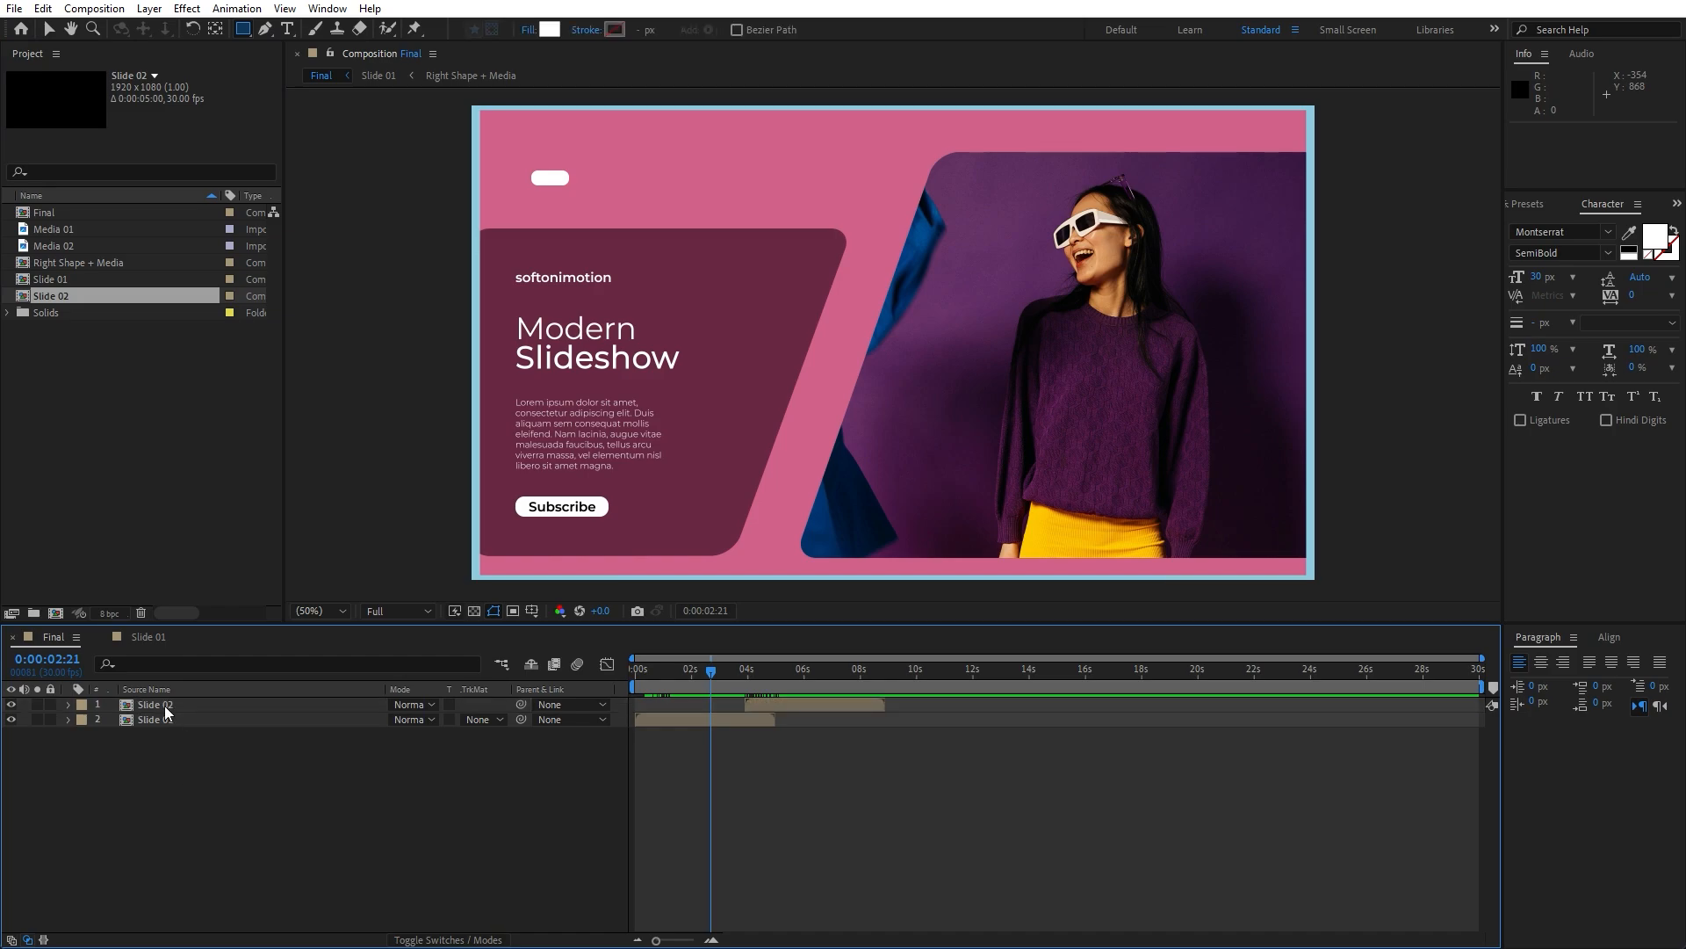
Step: In Slide 02, replace the Right Shape + Media layer with a duplicate of that composition, Right Shape + Media 2
double_click(165, 705)
left_click(70, 704)
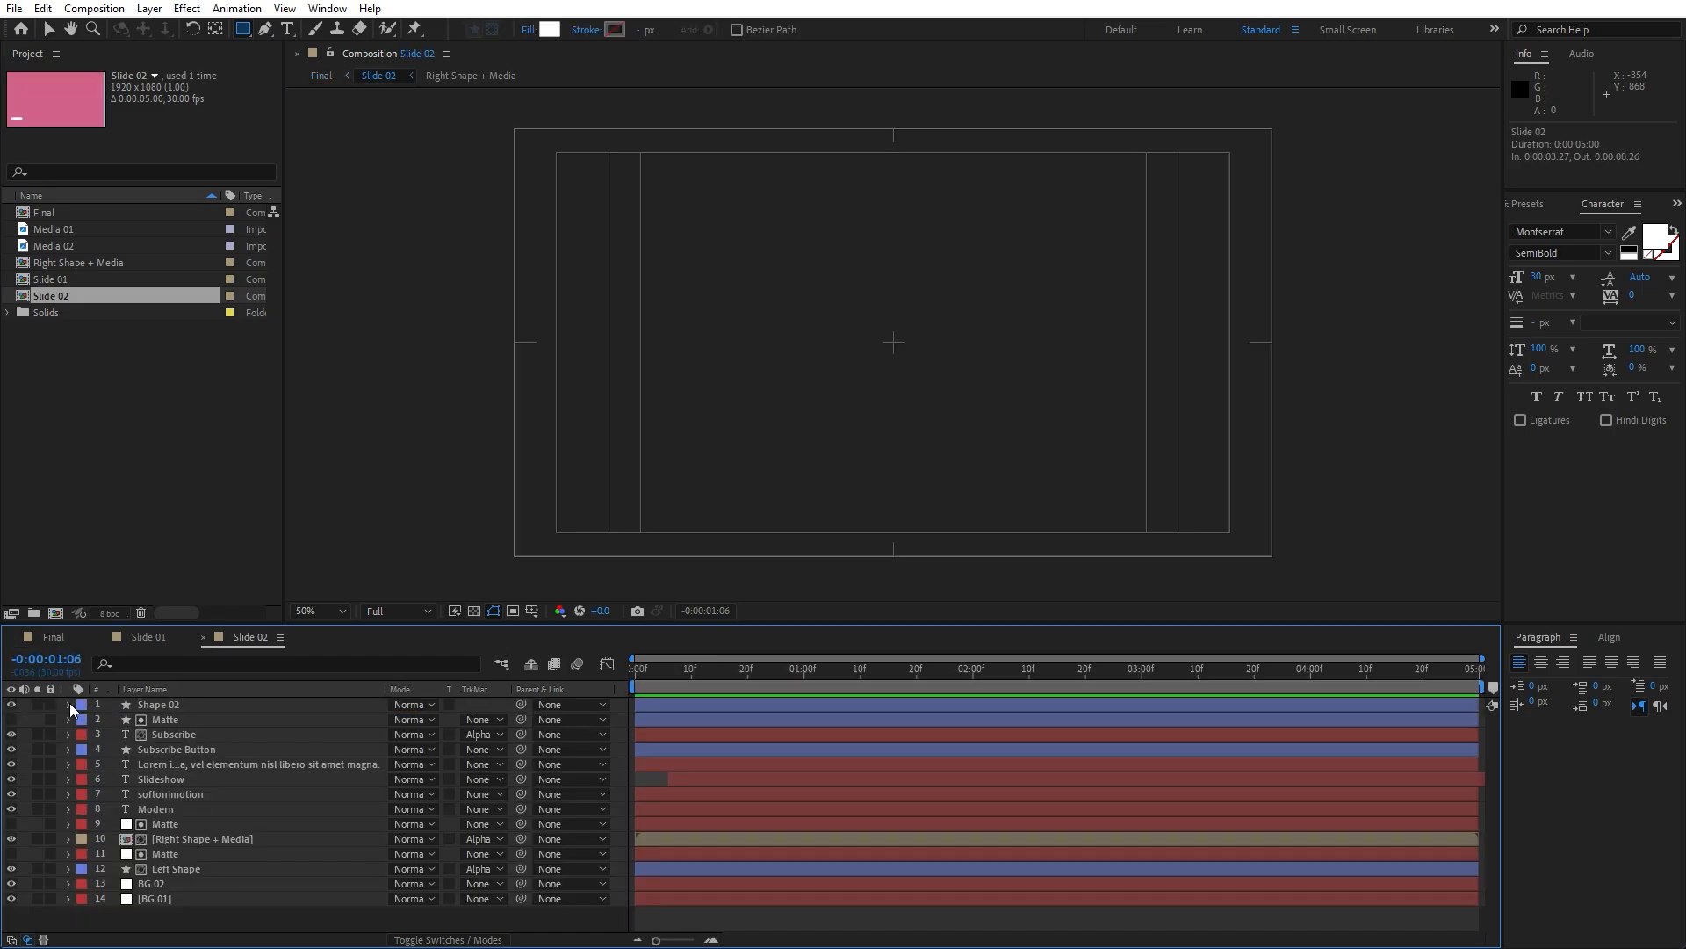
left_click(250, 840)
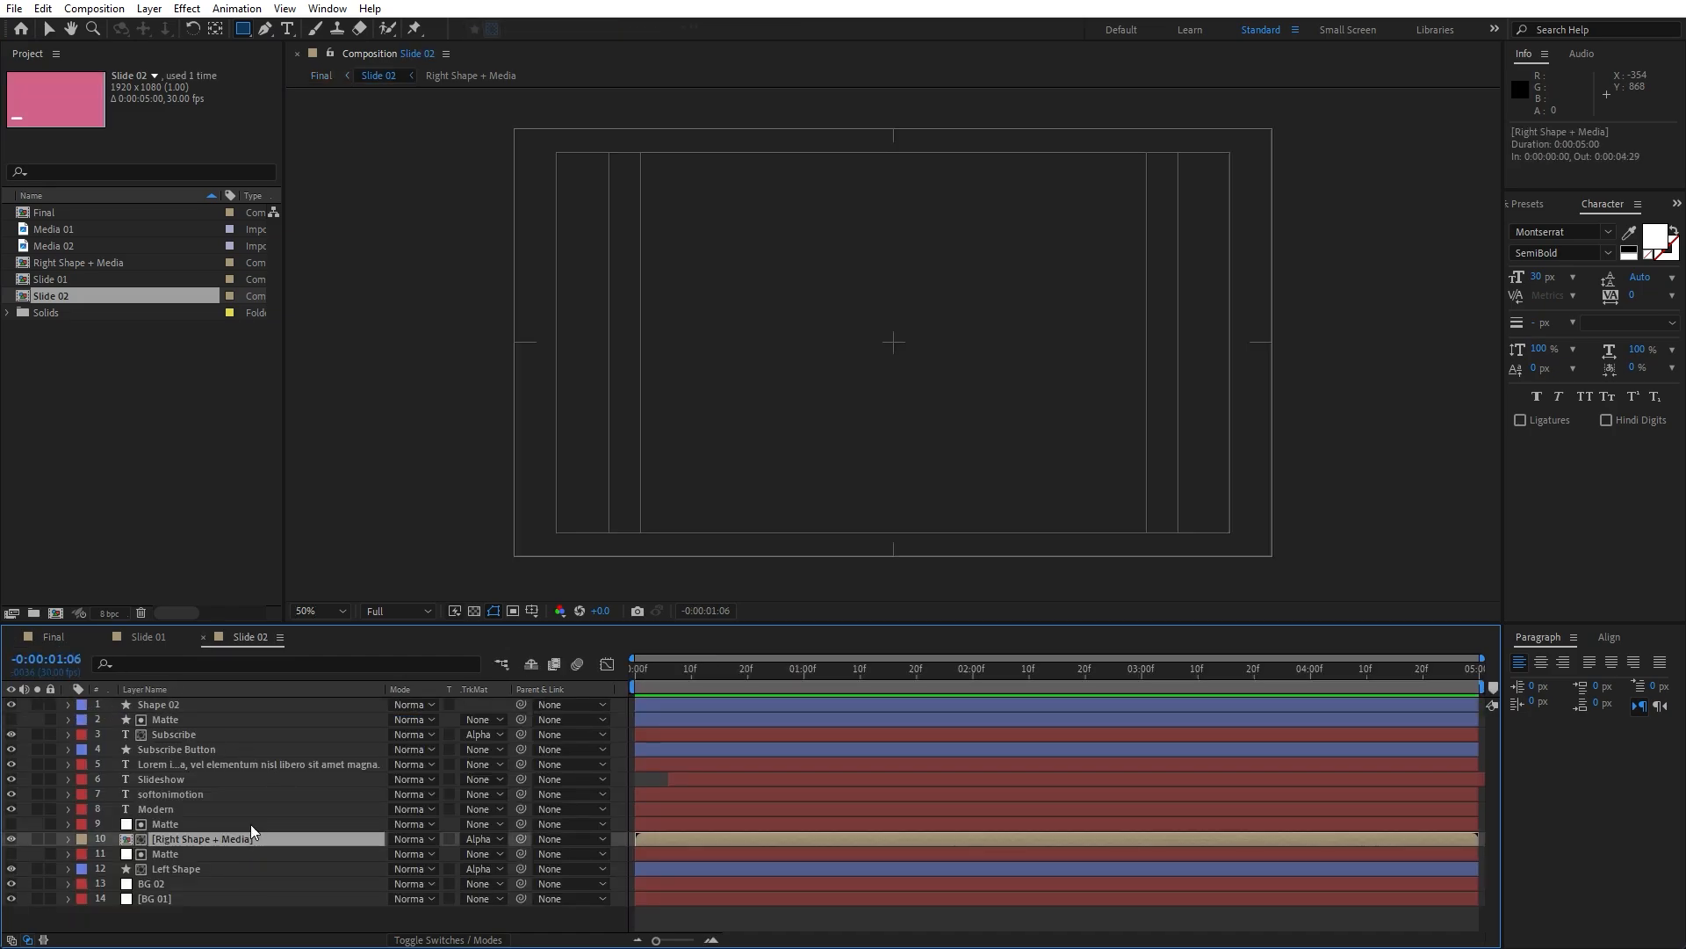
left_click(112, 263)
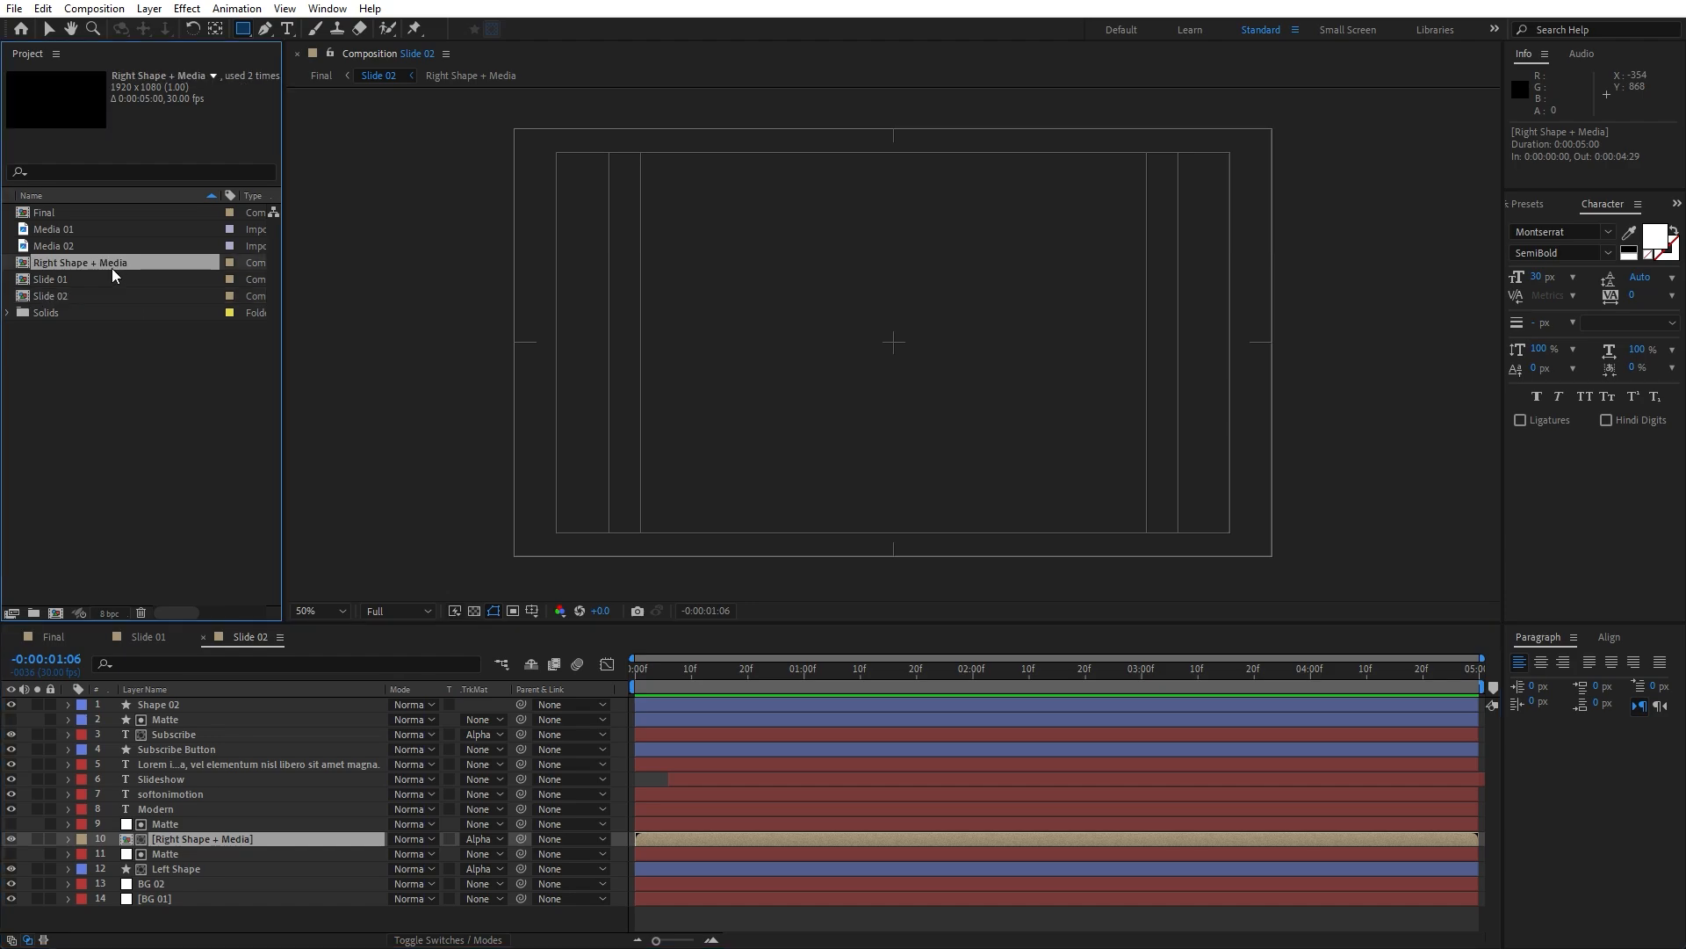
key("ctrl+d")
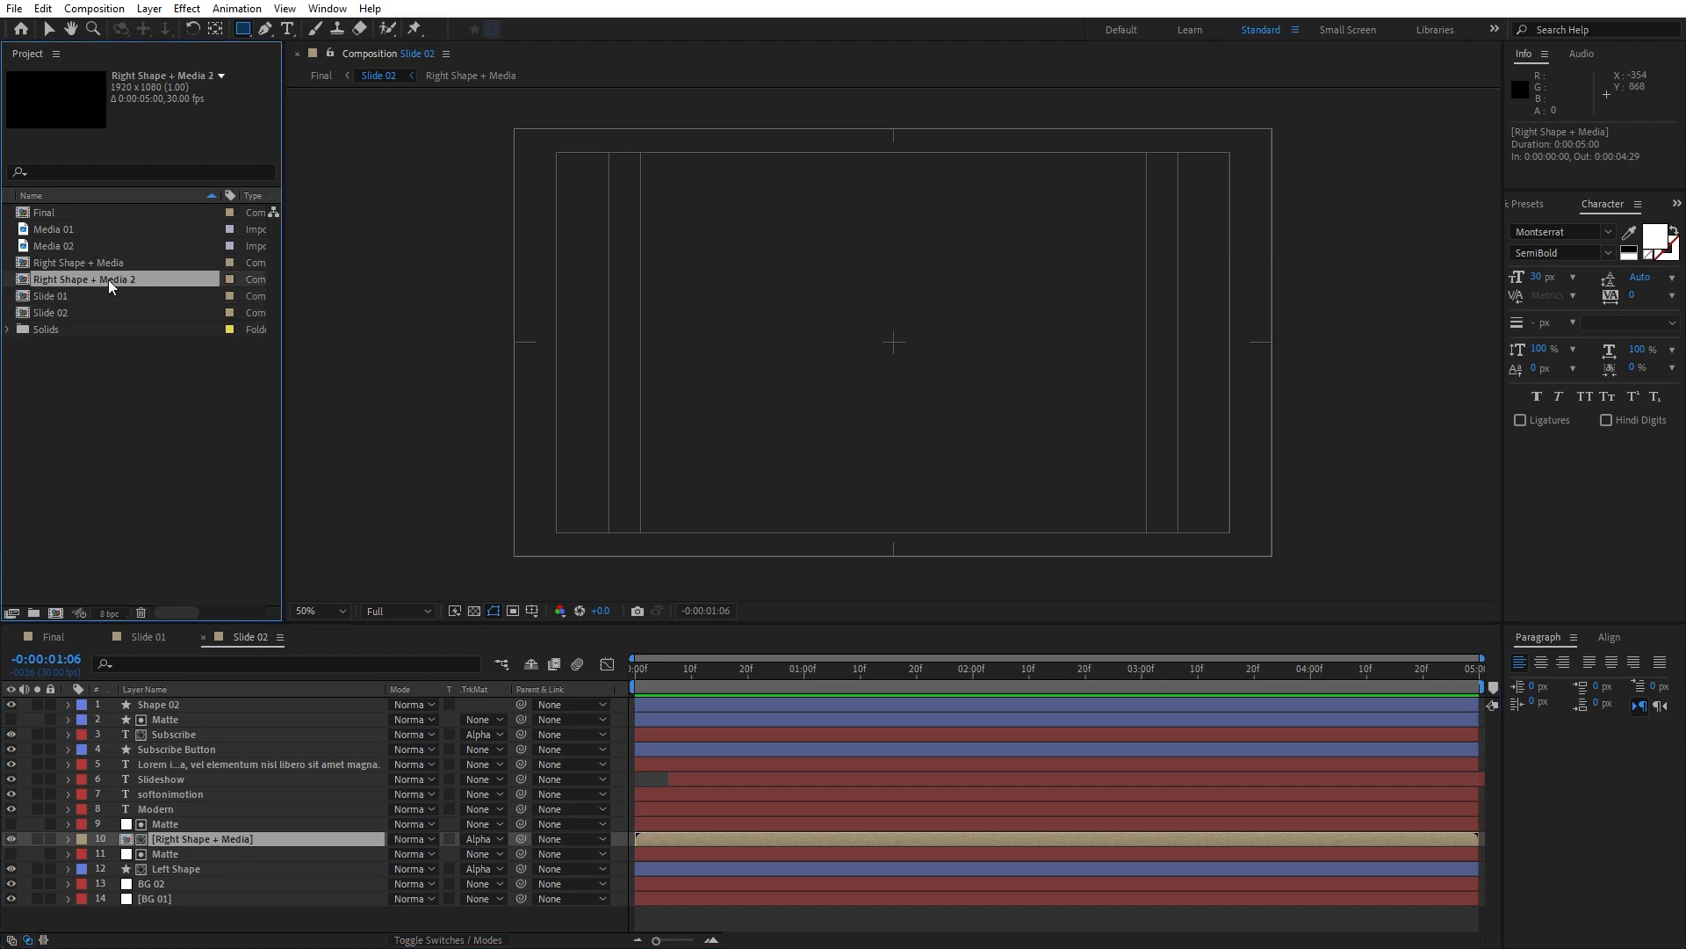
left_click_drag(89, 283, 229, 838)
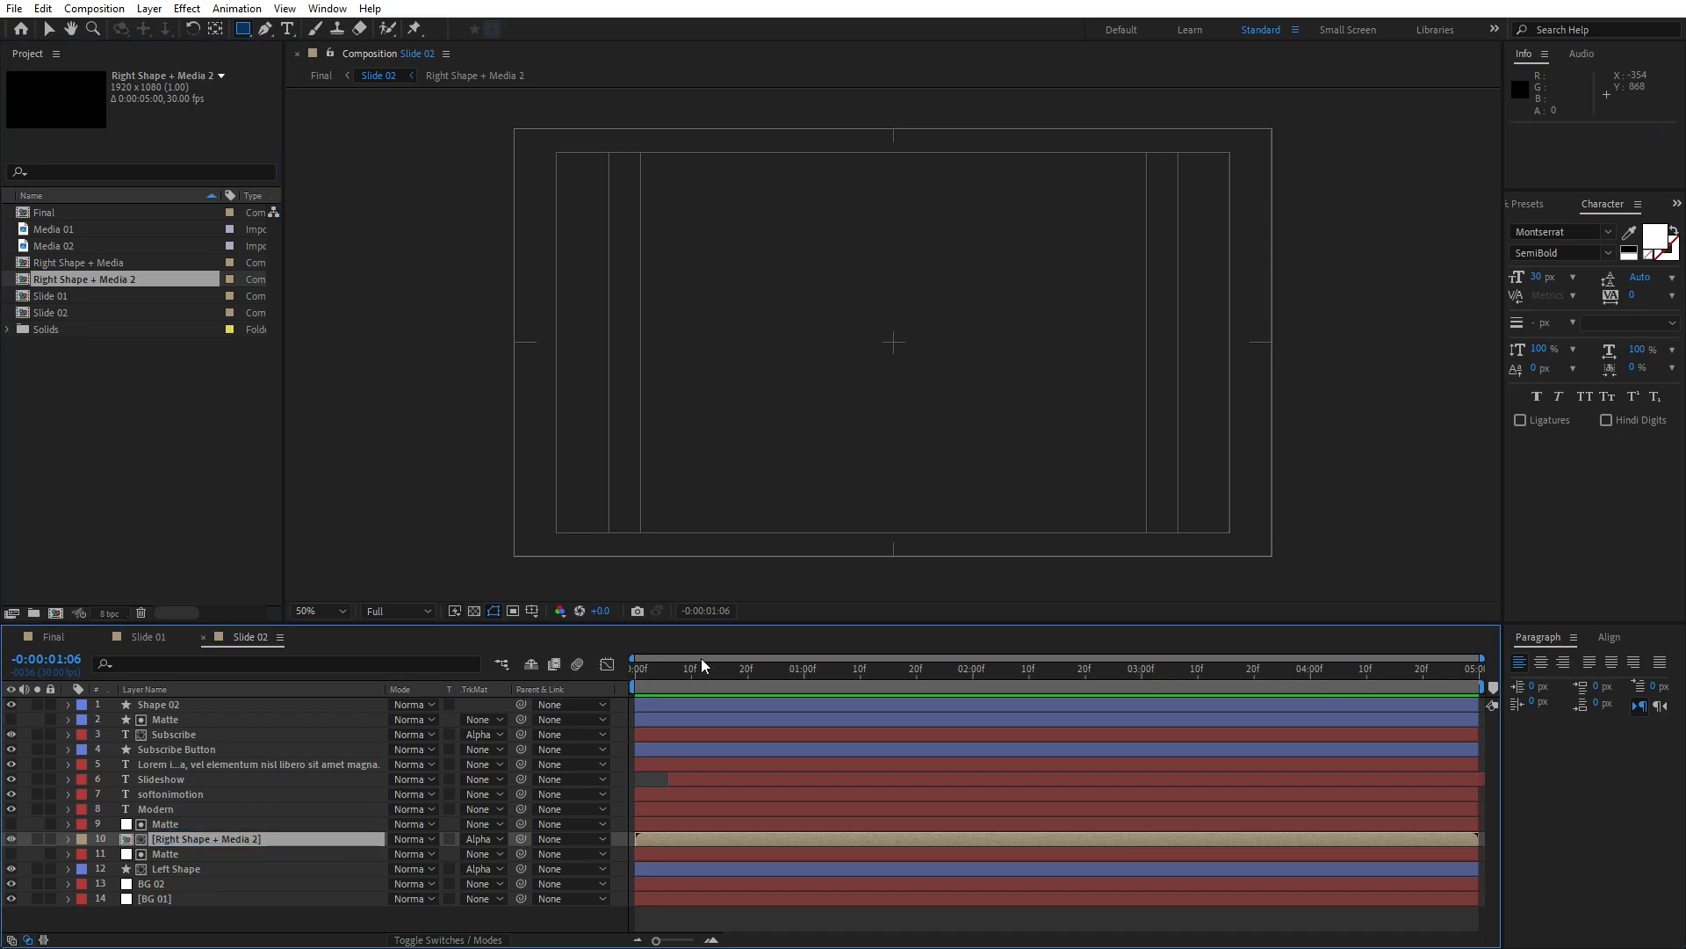
Step: Open Right Shape + Media 2 and replace its Media 01 photo layer with Media 02
left_click_drag(696, 670, 815, 675)
double_click(223, 842)
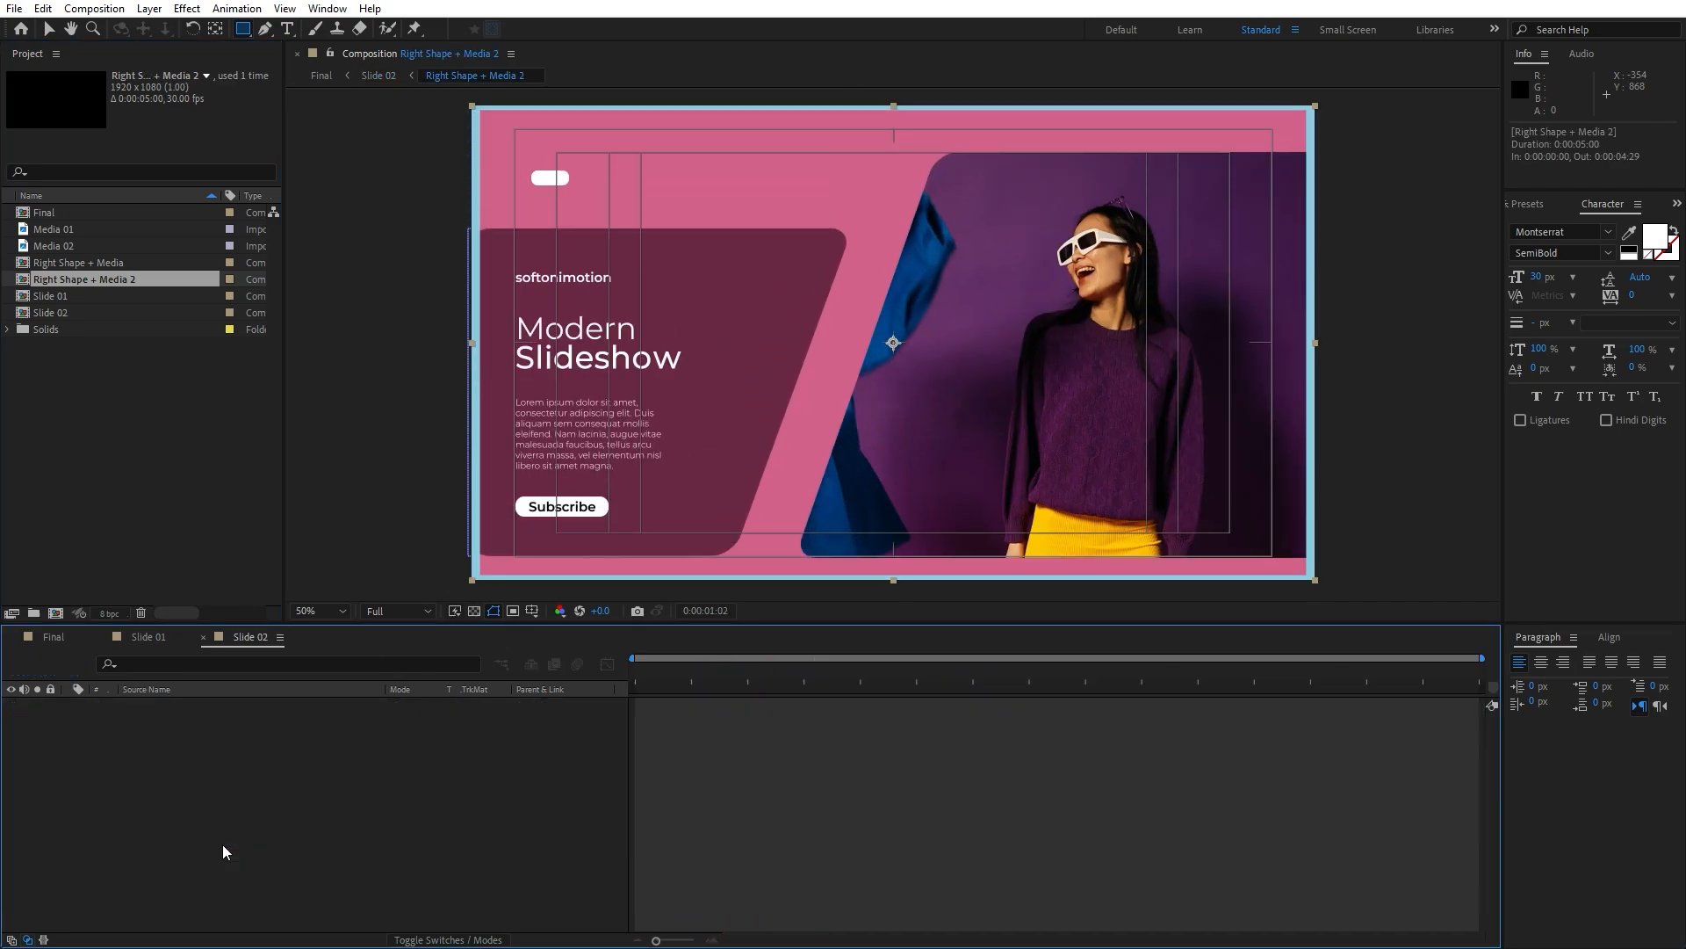
left_click(189, 721)
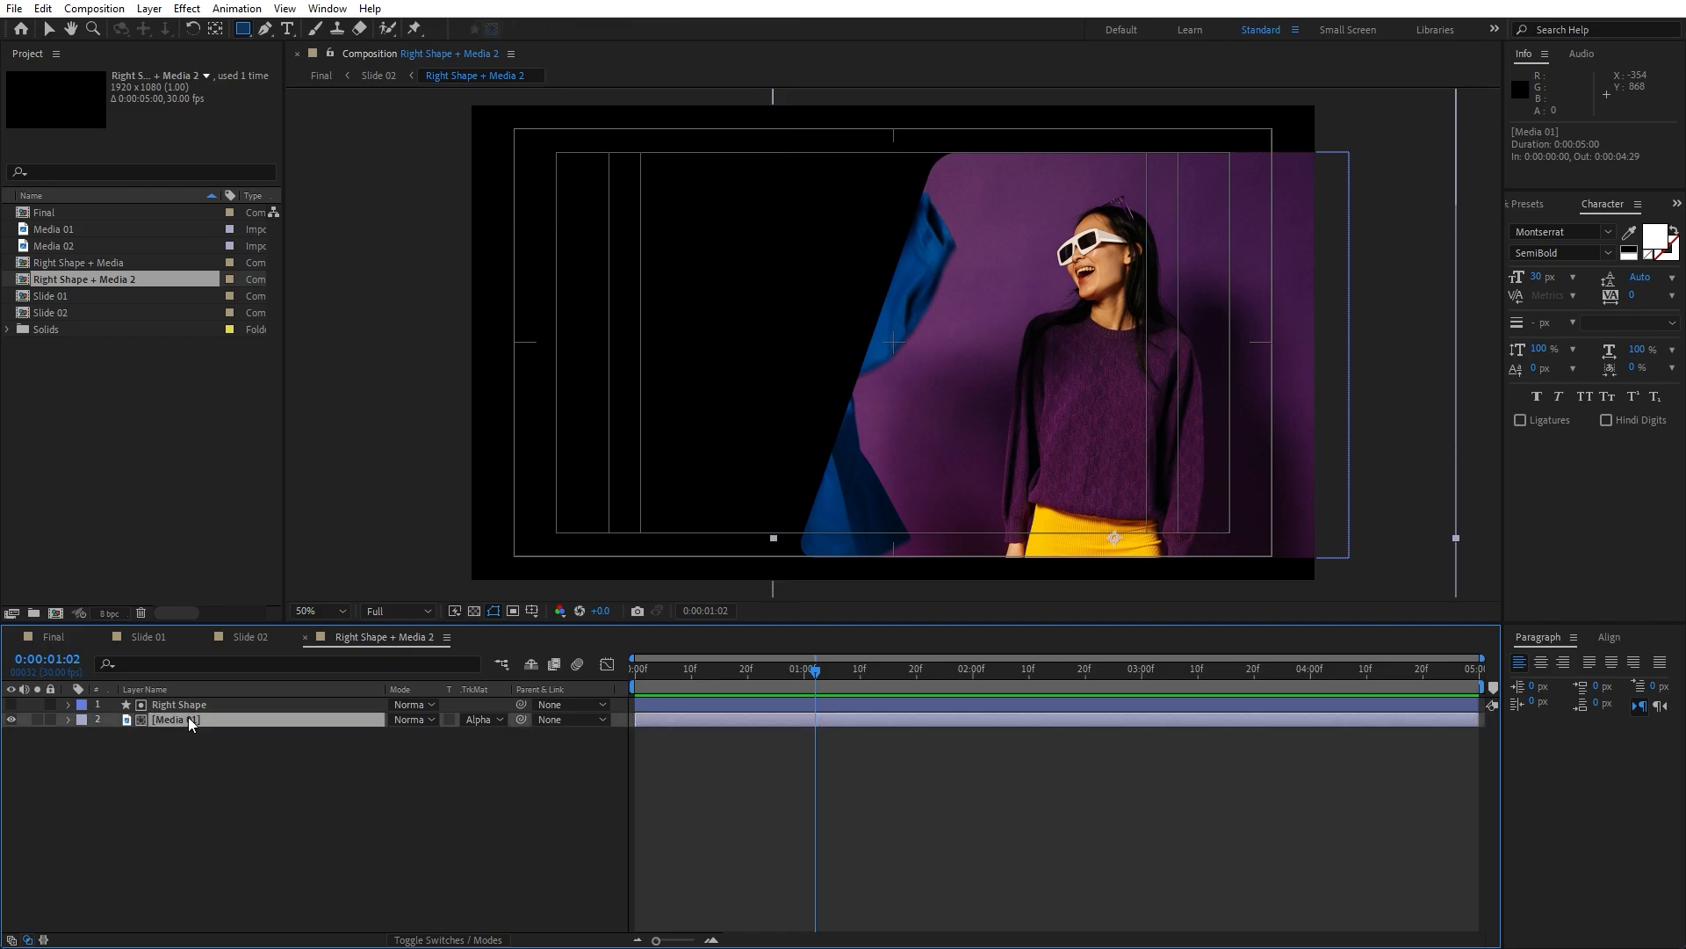
left_click(68, 250)
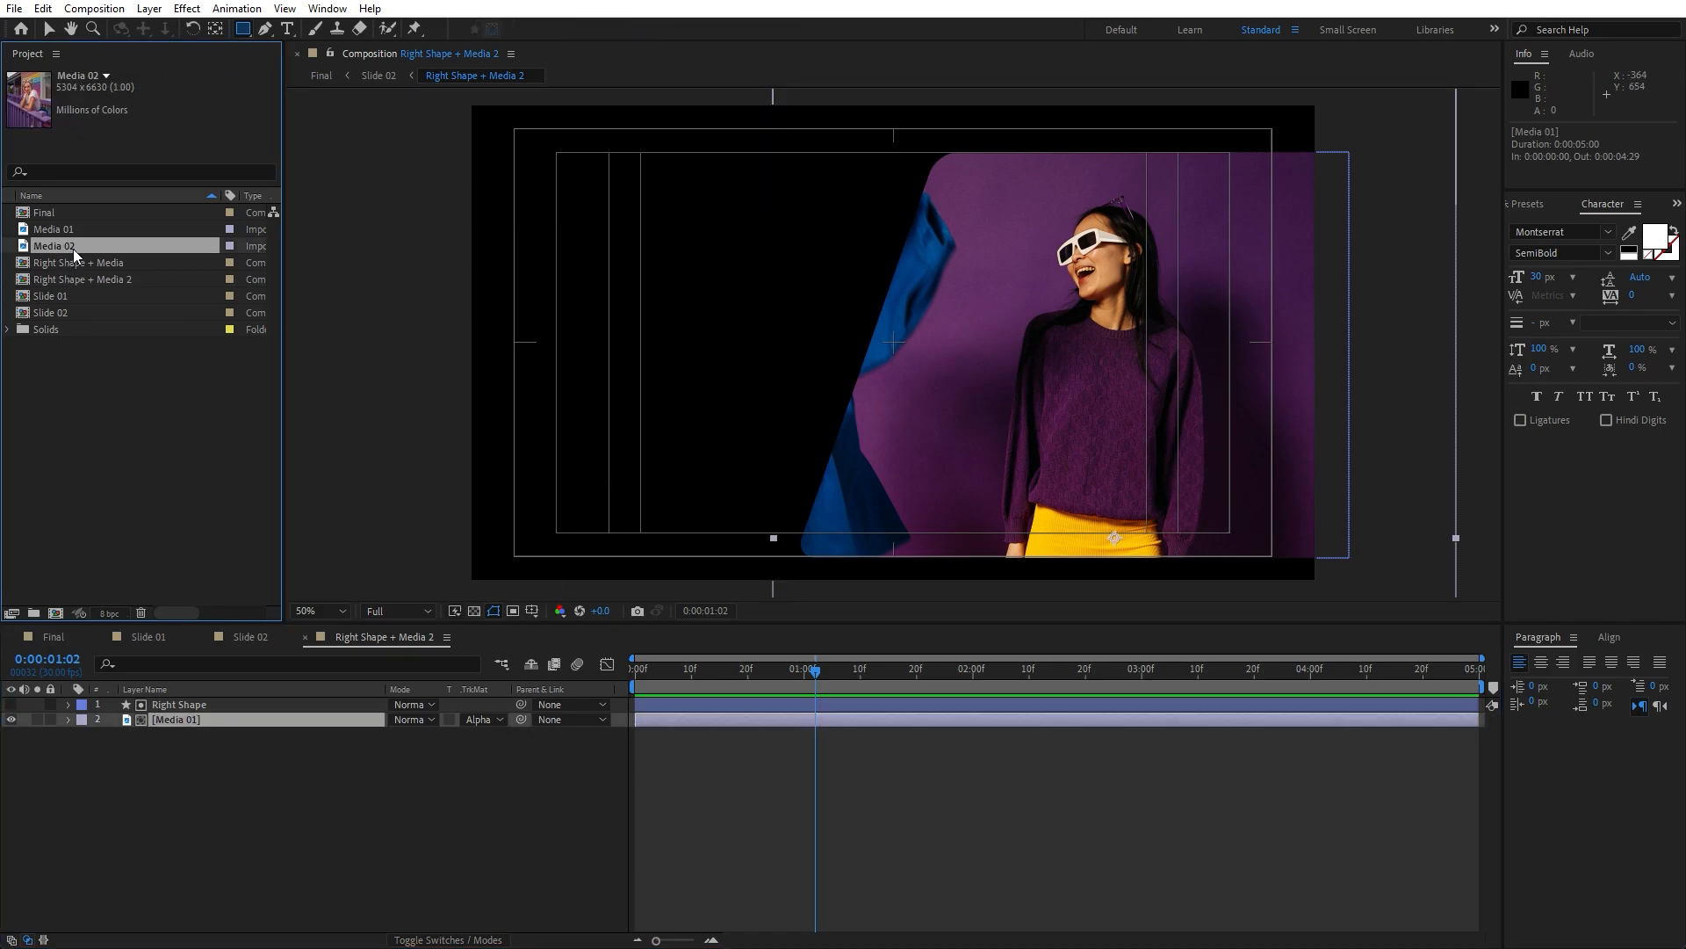
left_click_drag(77, 256, 167, 725)
Step: Set the Media 02 layer's Scale keyframes to 30% at 0:00:01:00 and 35% at 0:00:01:08
left_click_drag(650, 676, 813, 673)
key("s")
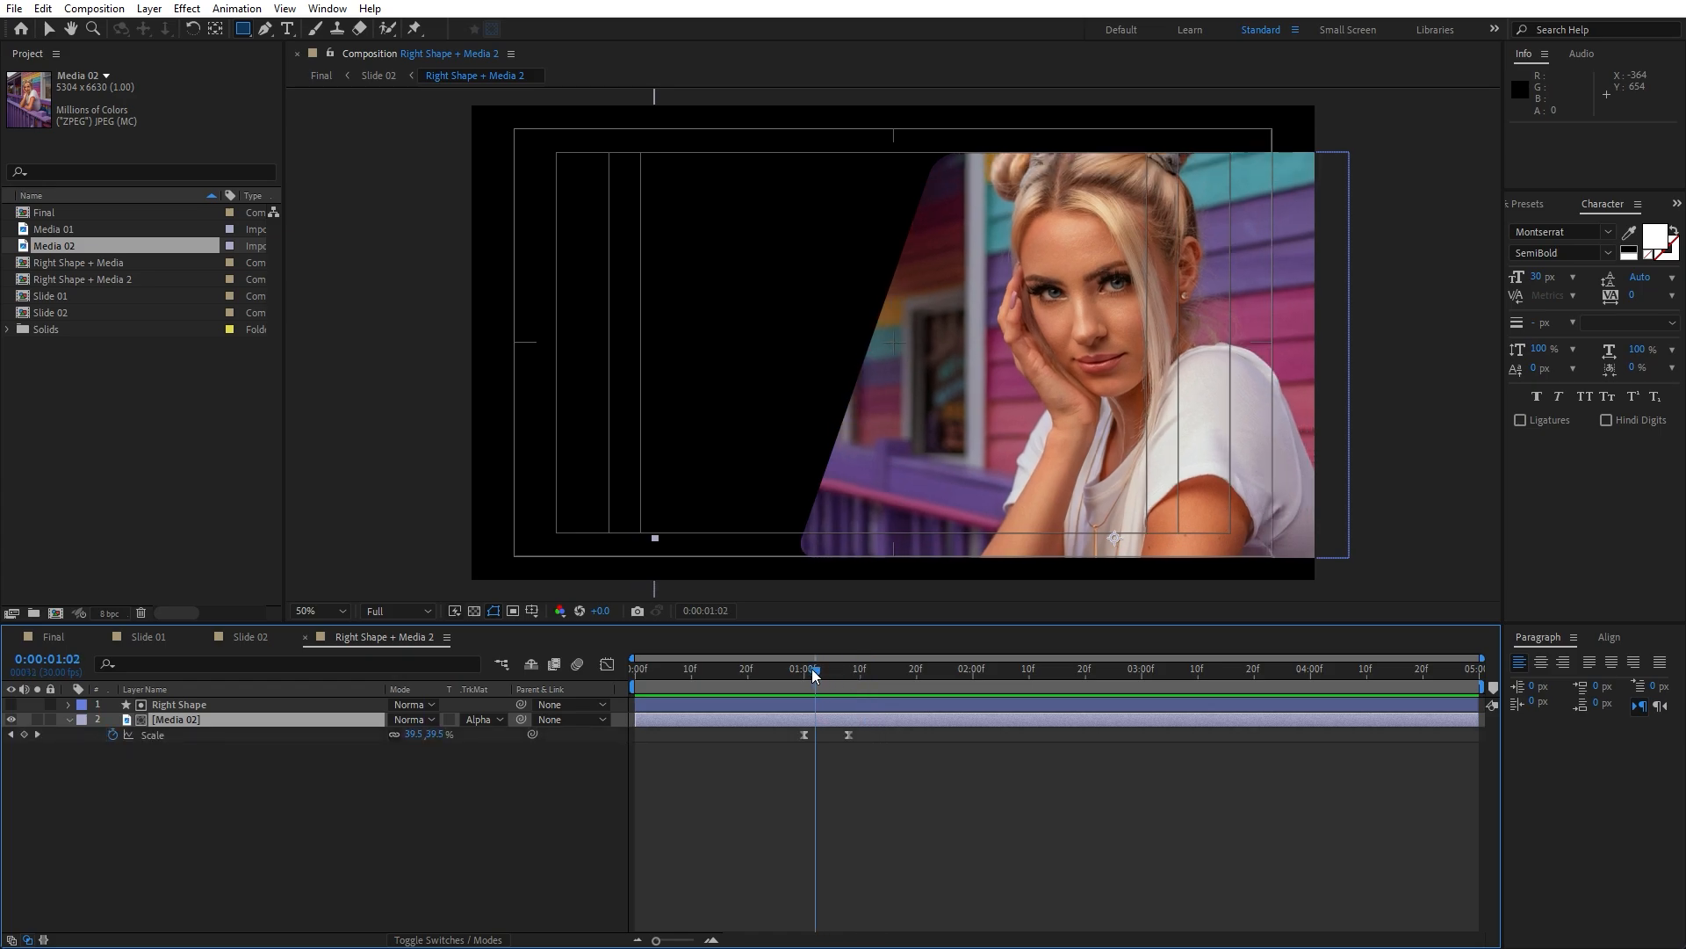
key("j")
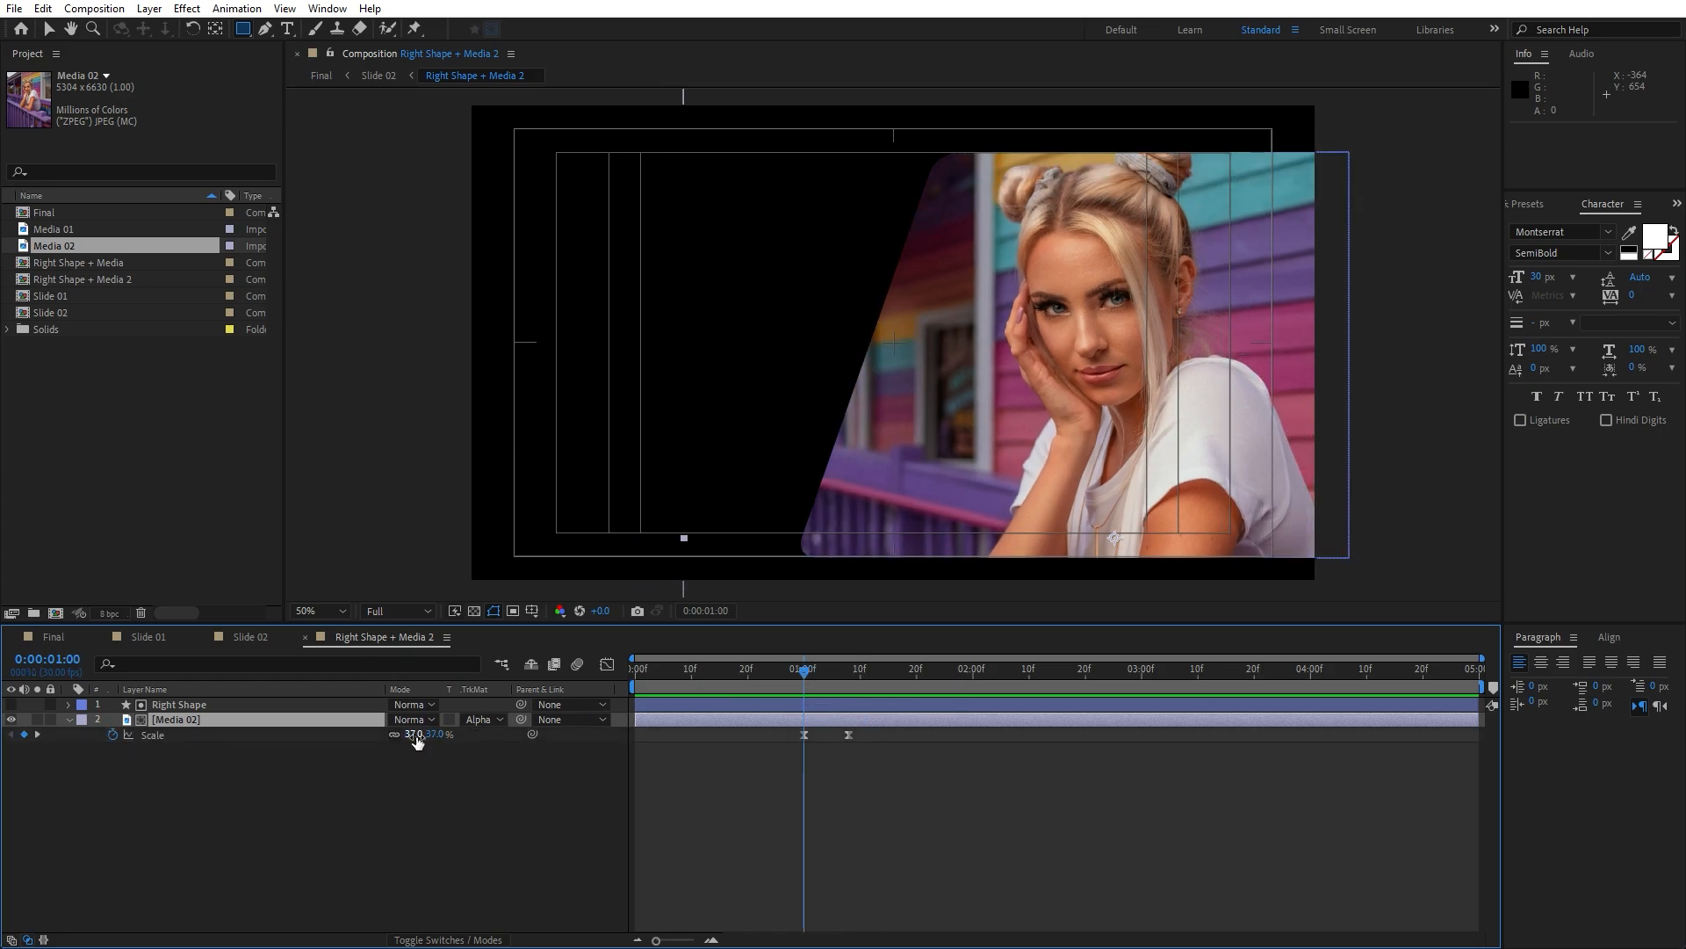
left_click_drag(414, 734, 410, 736)
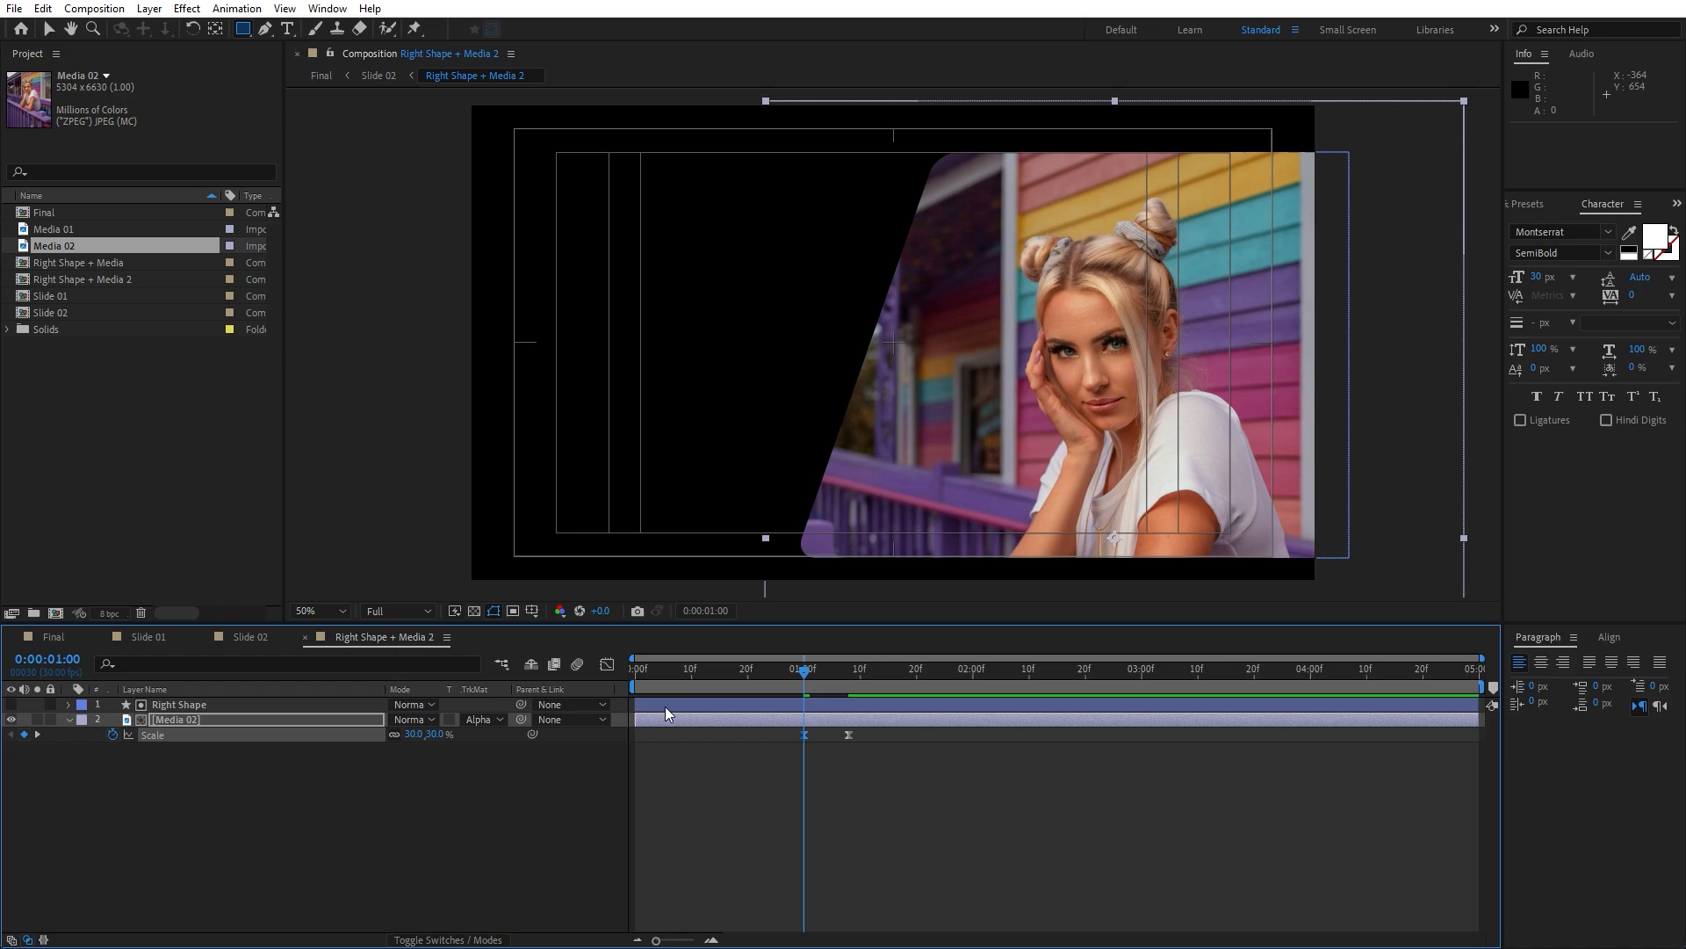
key("k")
left_click(412, 735)
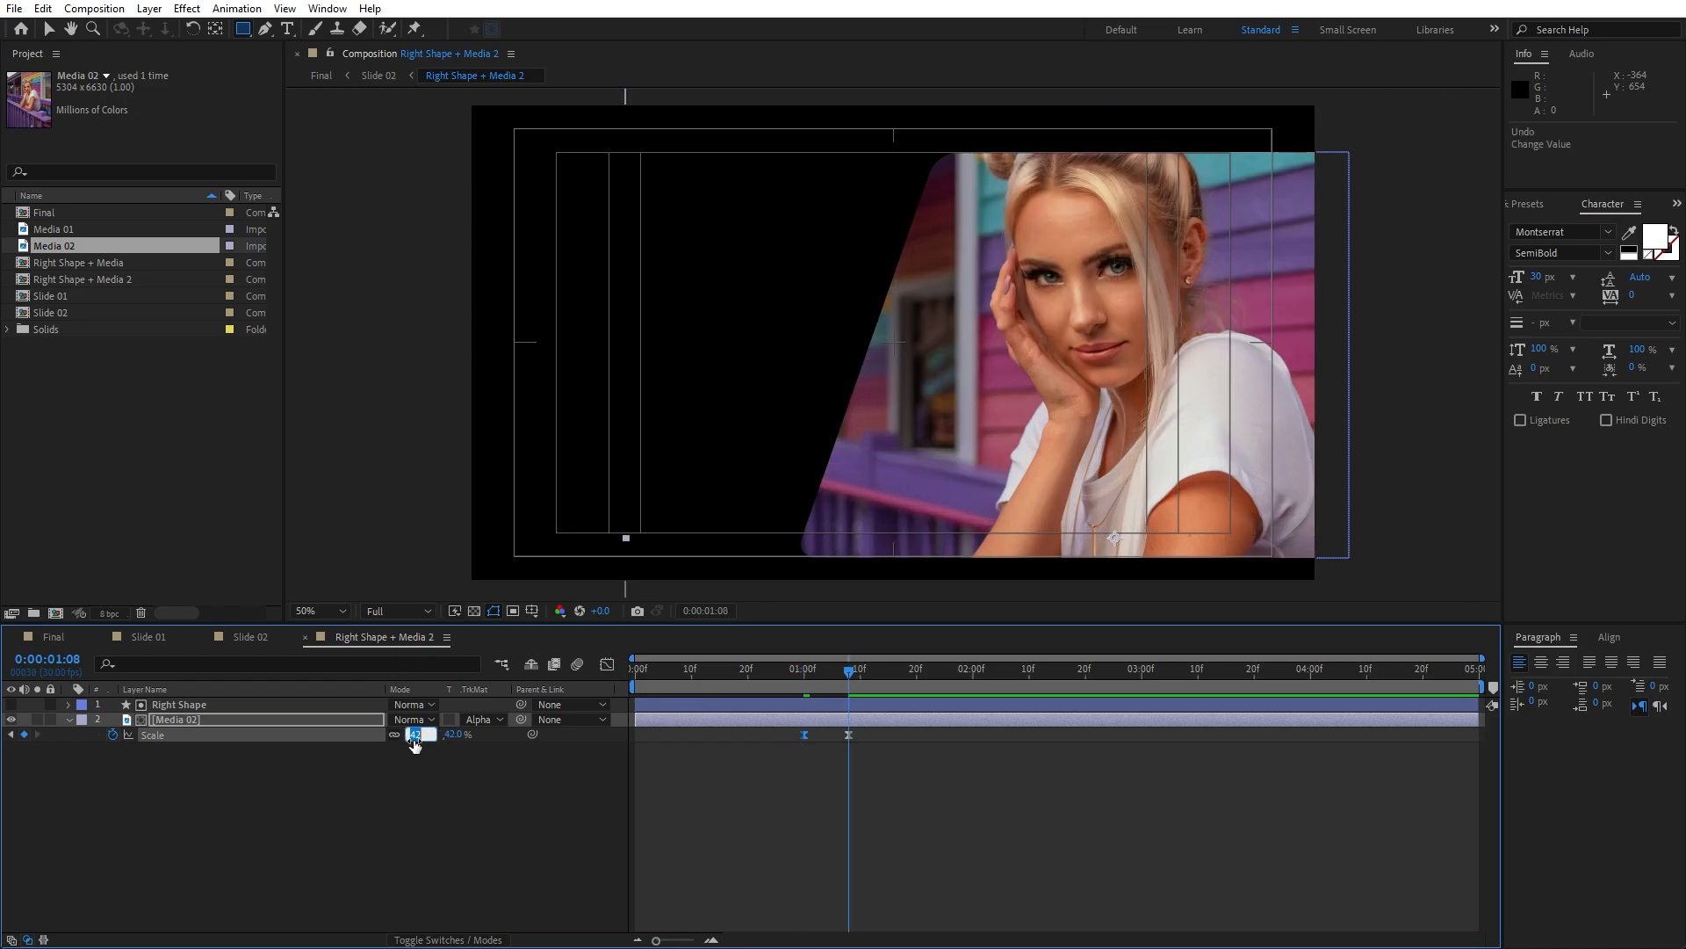
type("35")
key("Return")
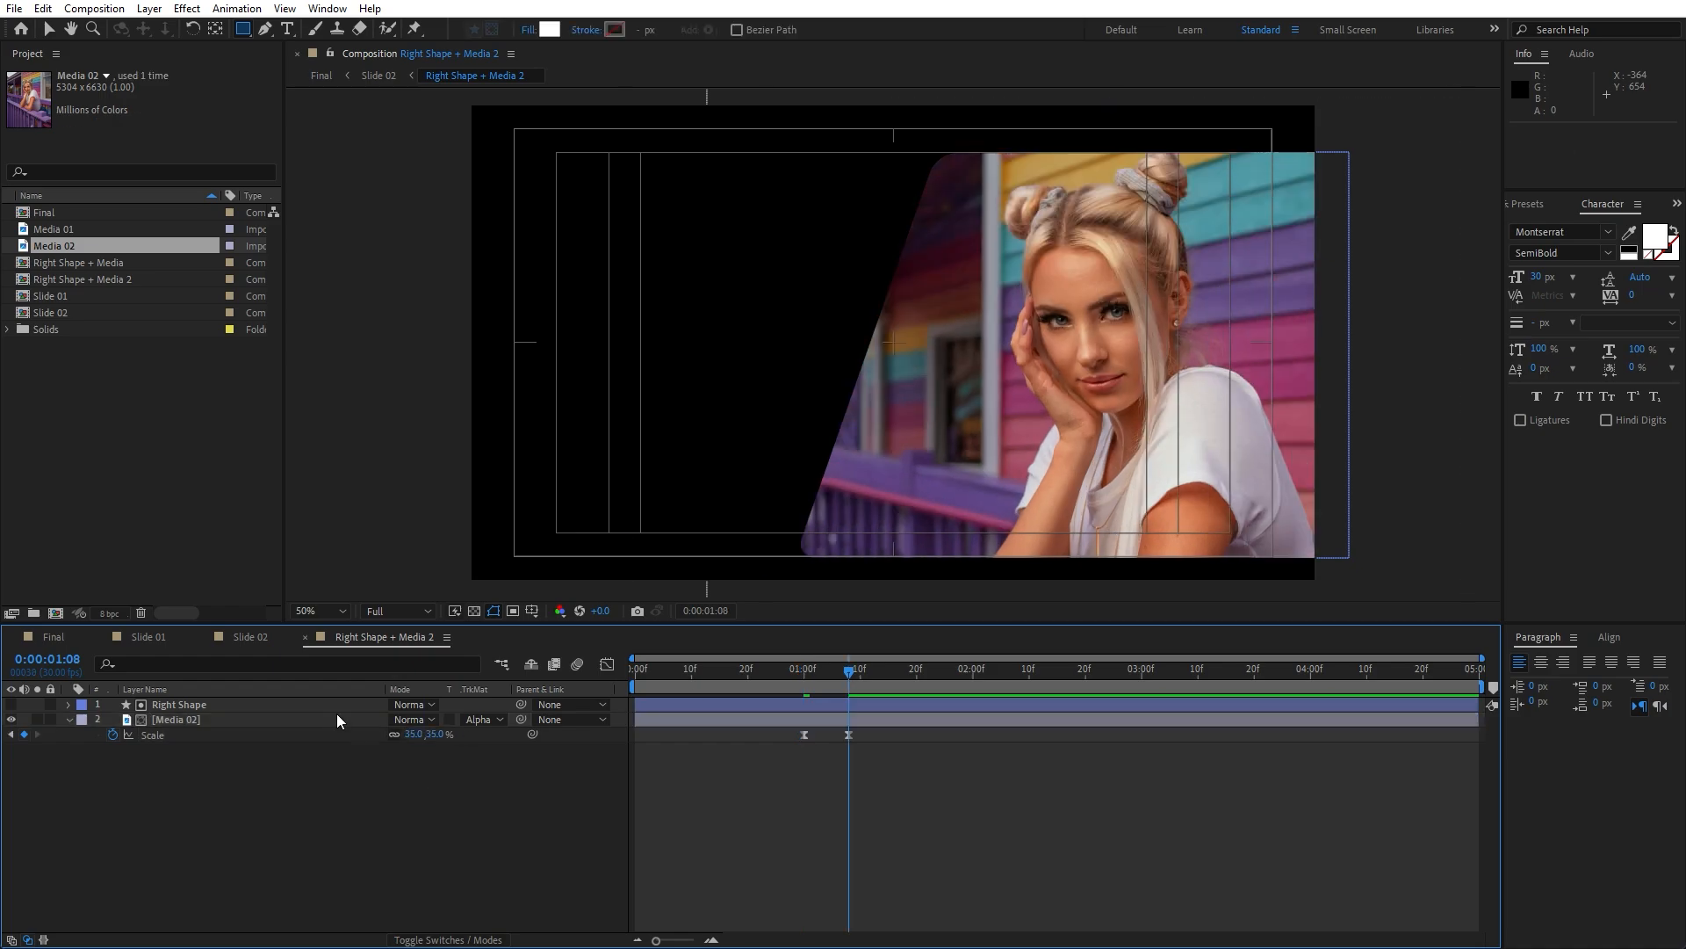
Step: In the Final composition, create a full-frame white rectangle shape layer above the slides and name it Transition 01
left_click(53, 642)
mouse_move(770, 687)
left_mouse_down()
mouse_move(655, 688)
mouse_move(800, 681)
left_mouse_up()
key("v")
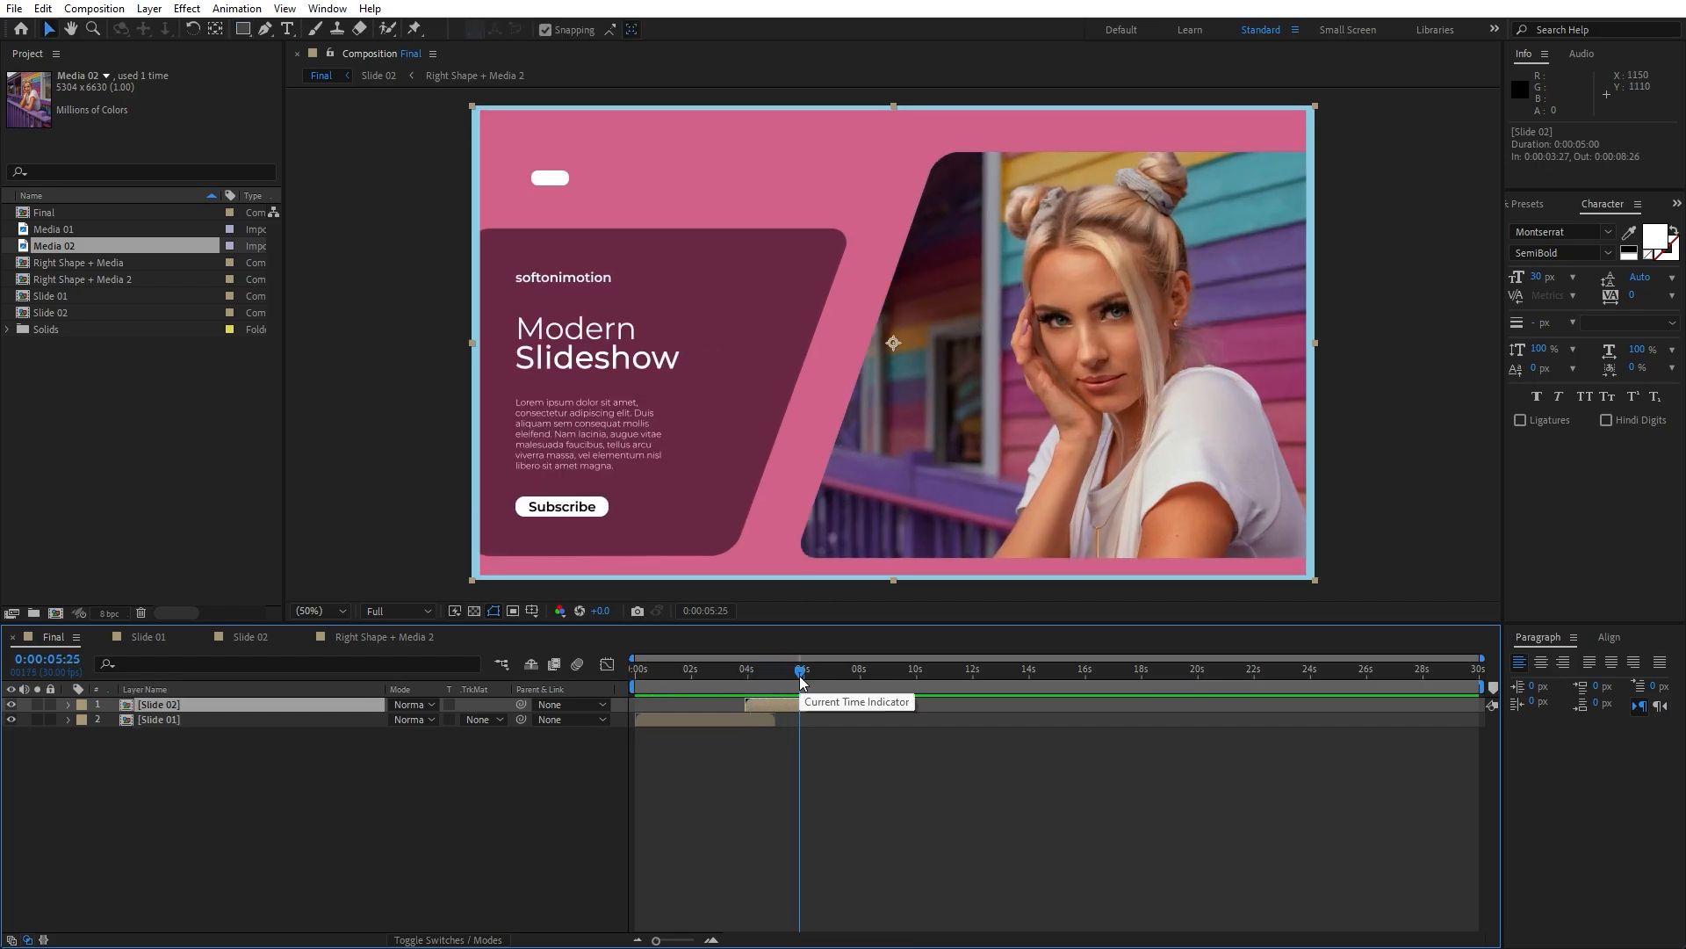
left_click(204, 784)
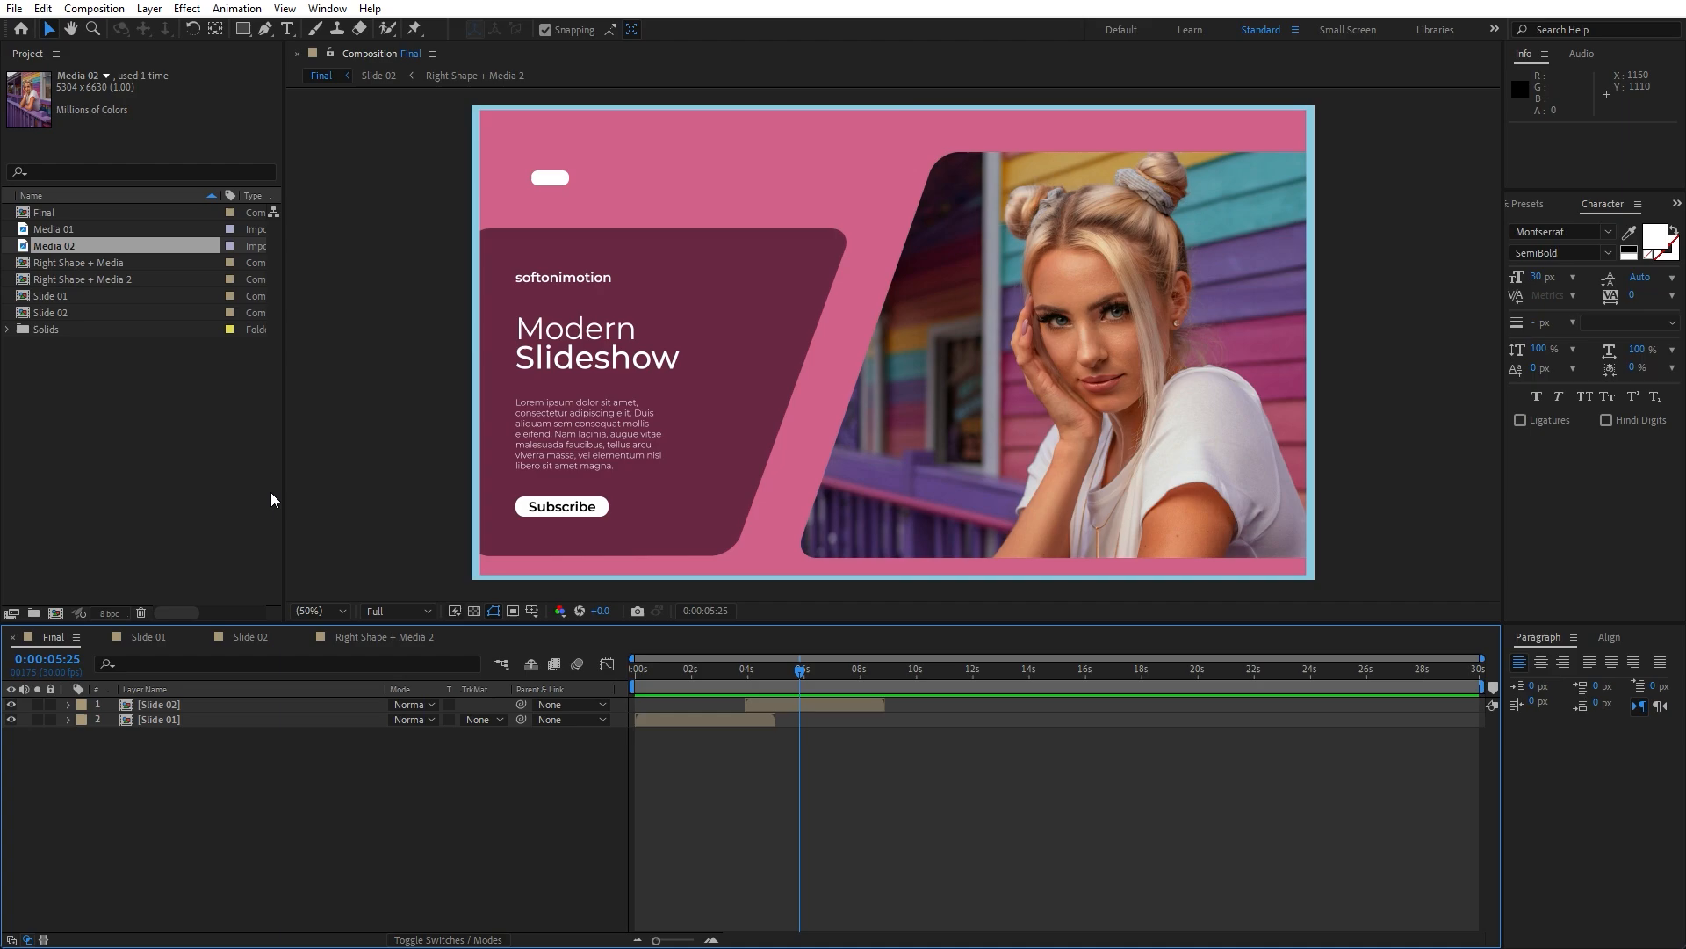
double_click(246, 34)
left_click(214, 704)
key("Return")
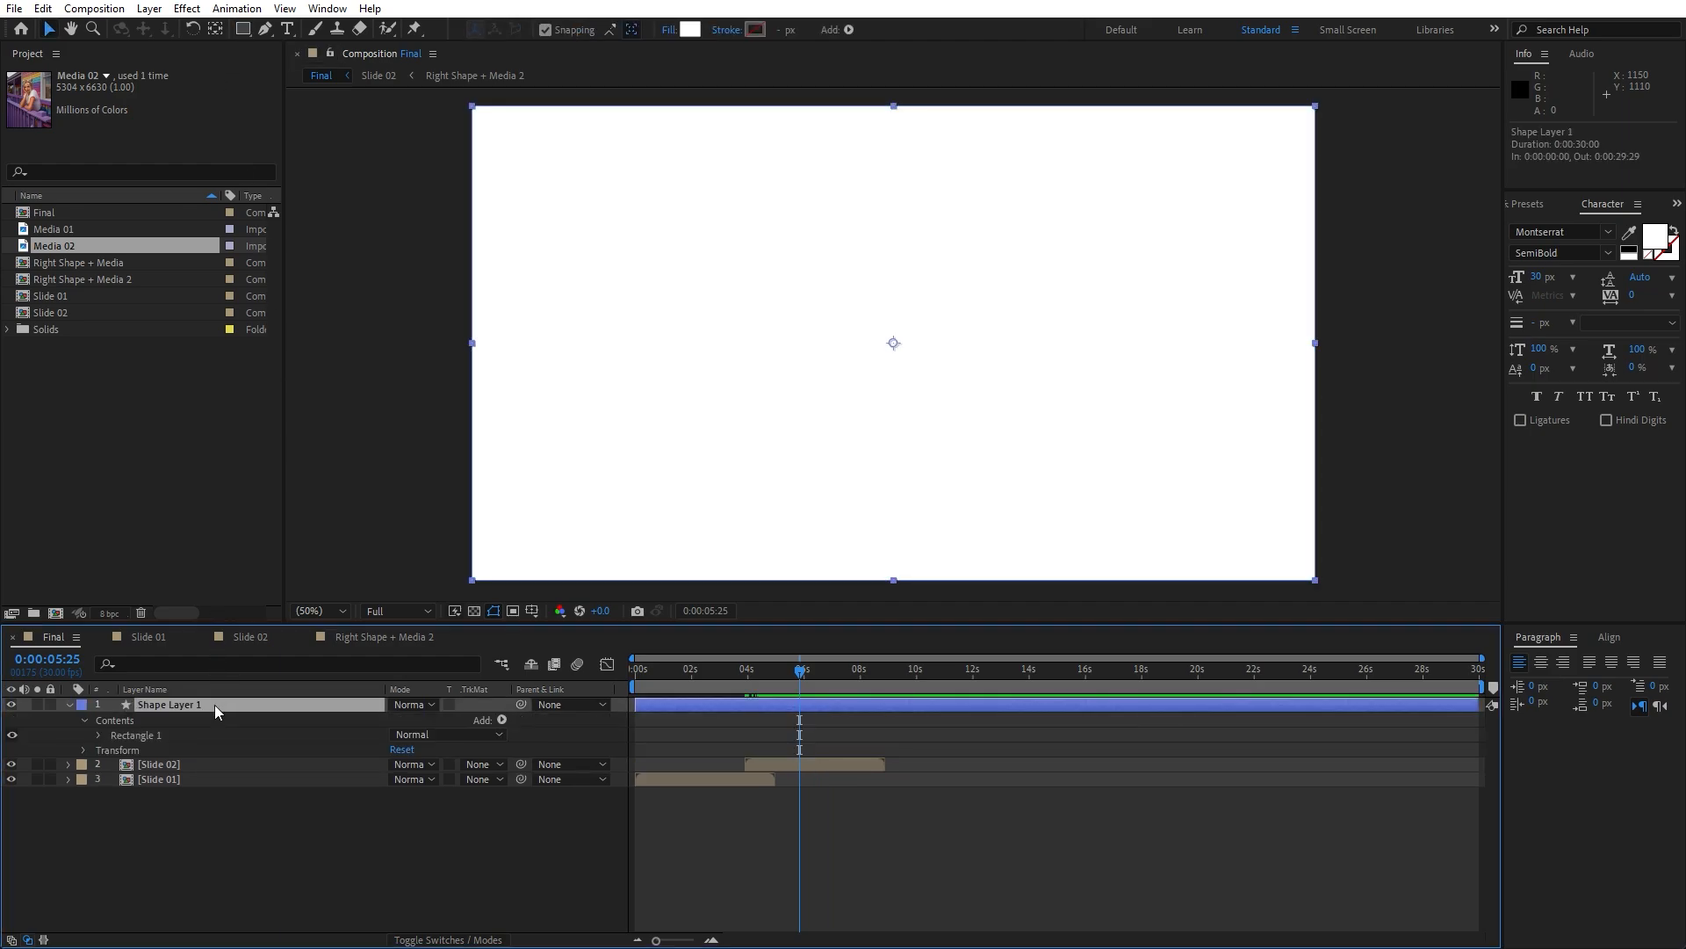
type("Transit")
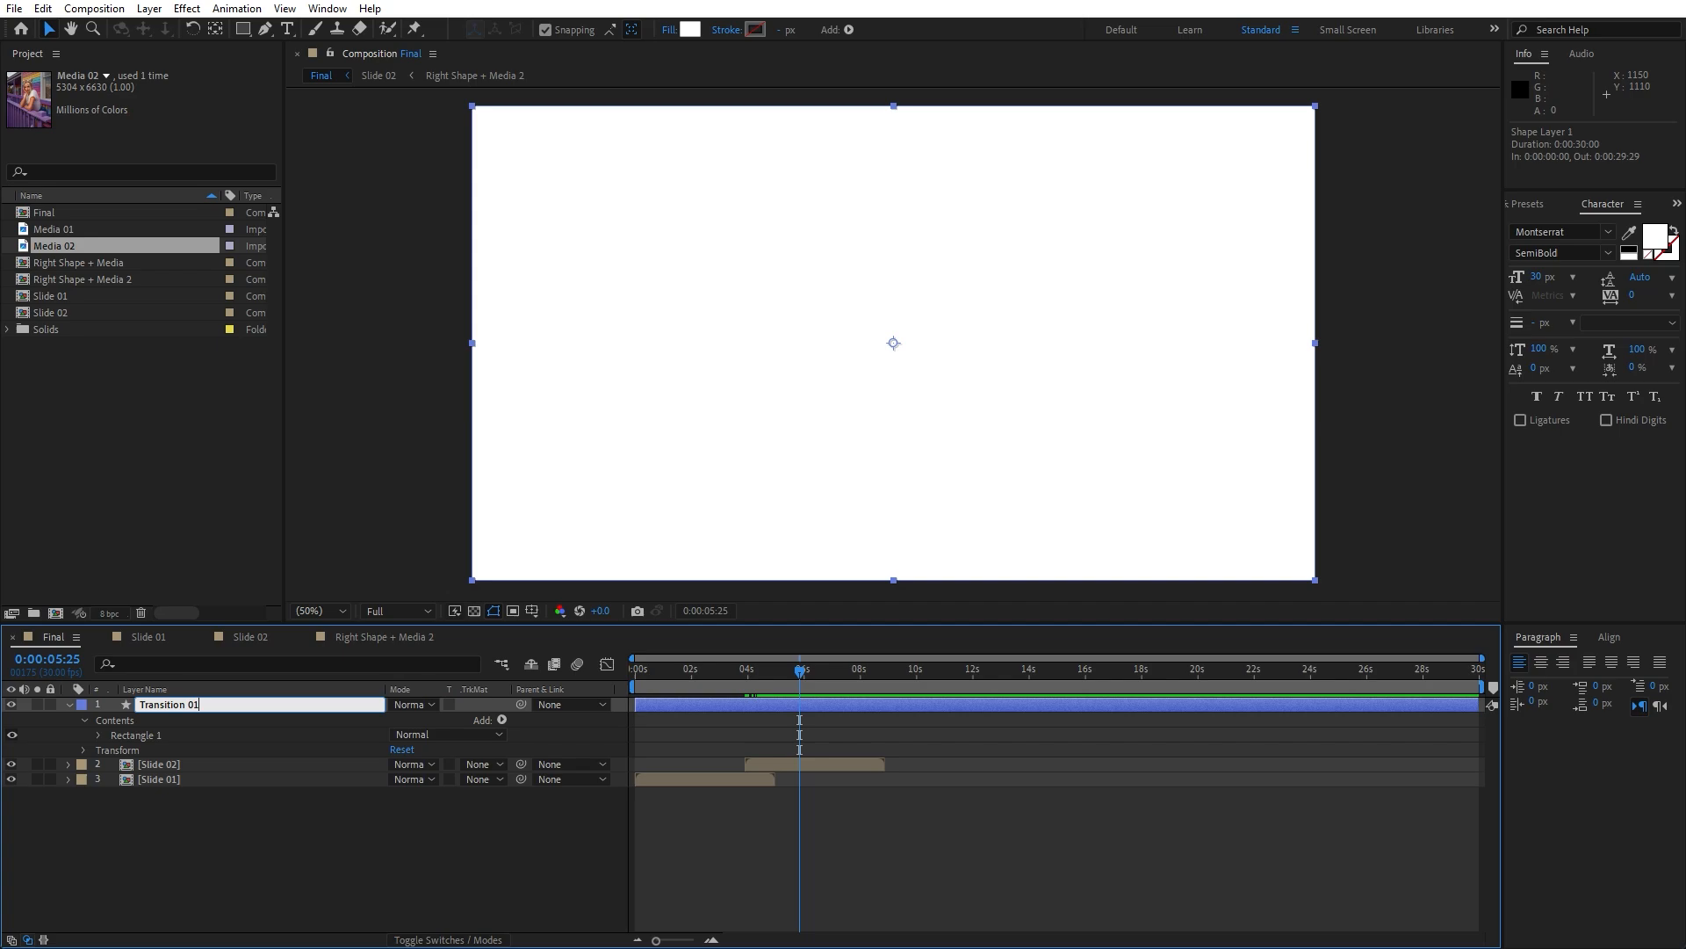
type("ion 01")
left_click(202, 806)
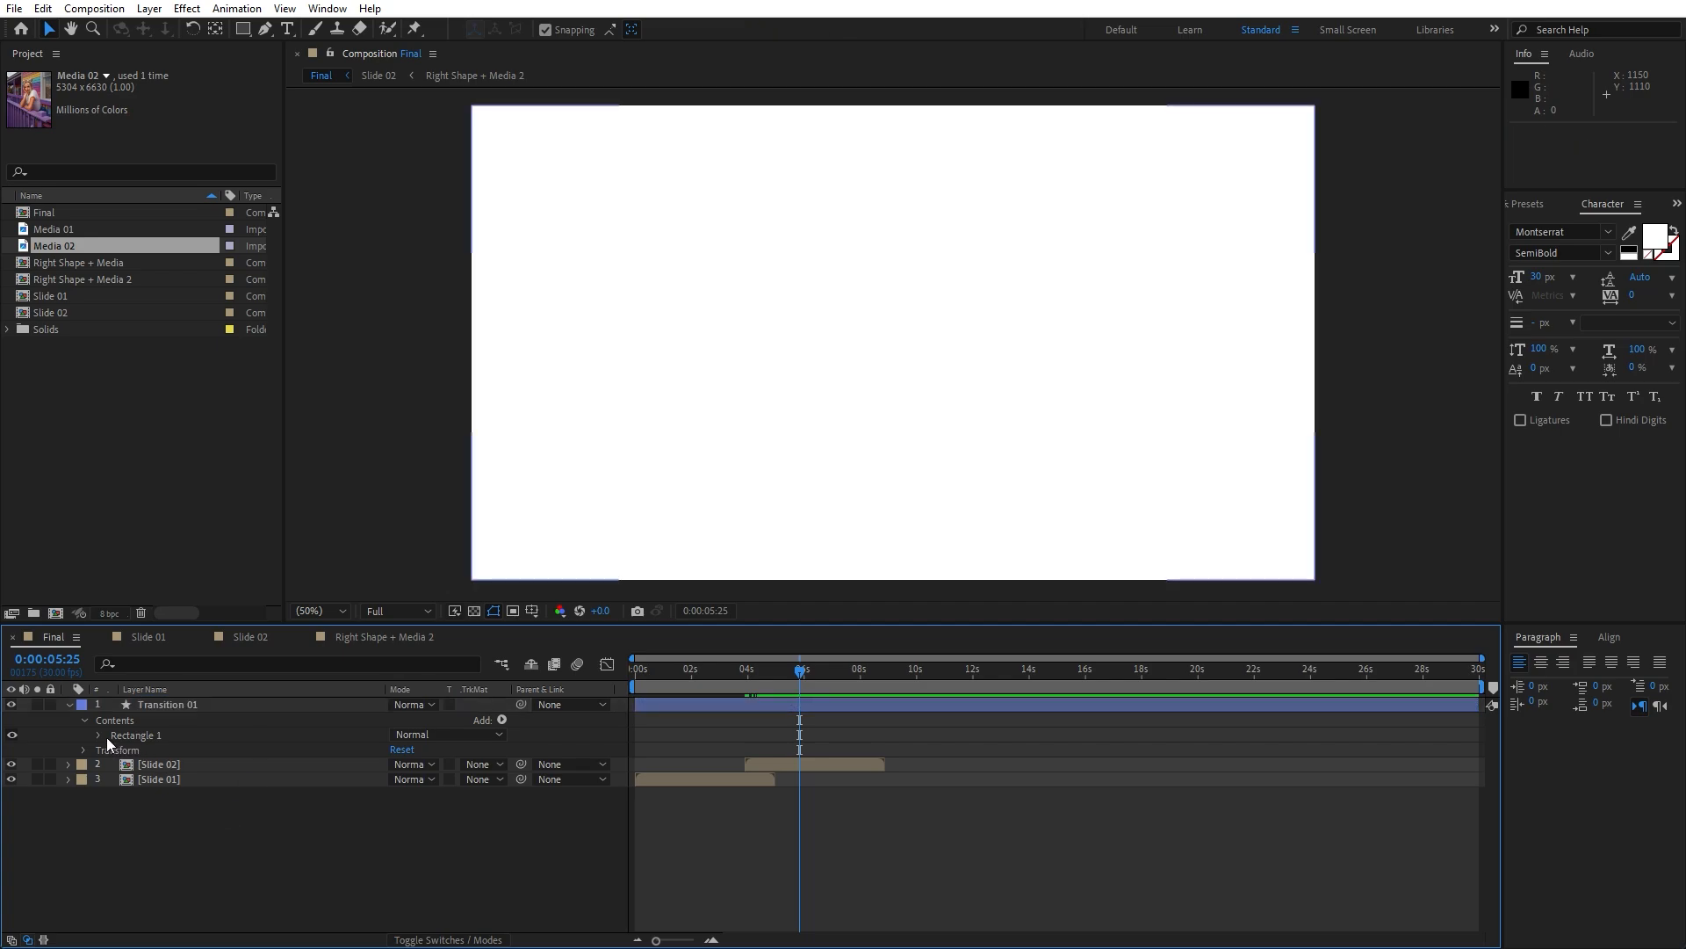
Step: Convert the rectangle path of the Transition 01 layer to a Bezier path
left_click(99, 735)
left_click(150, 738)
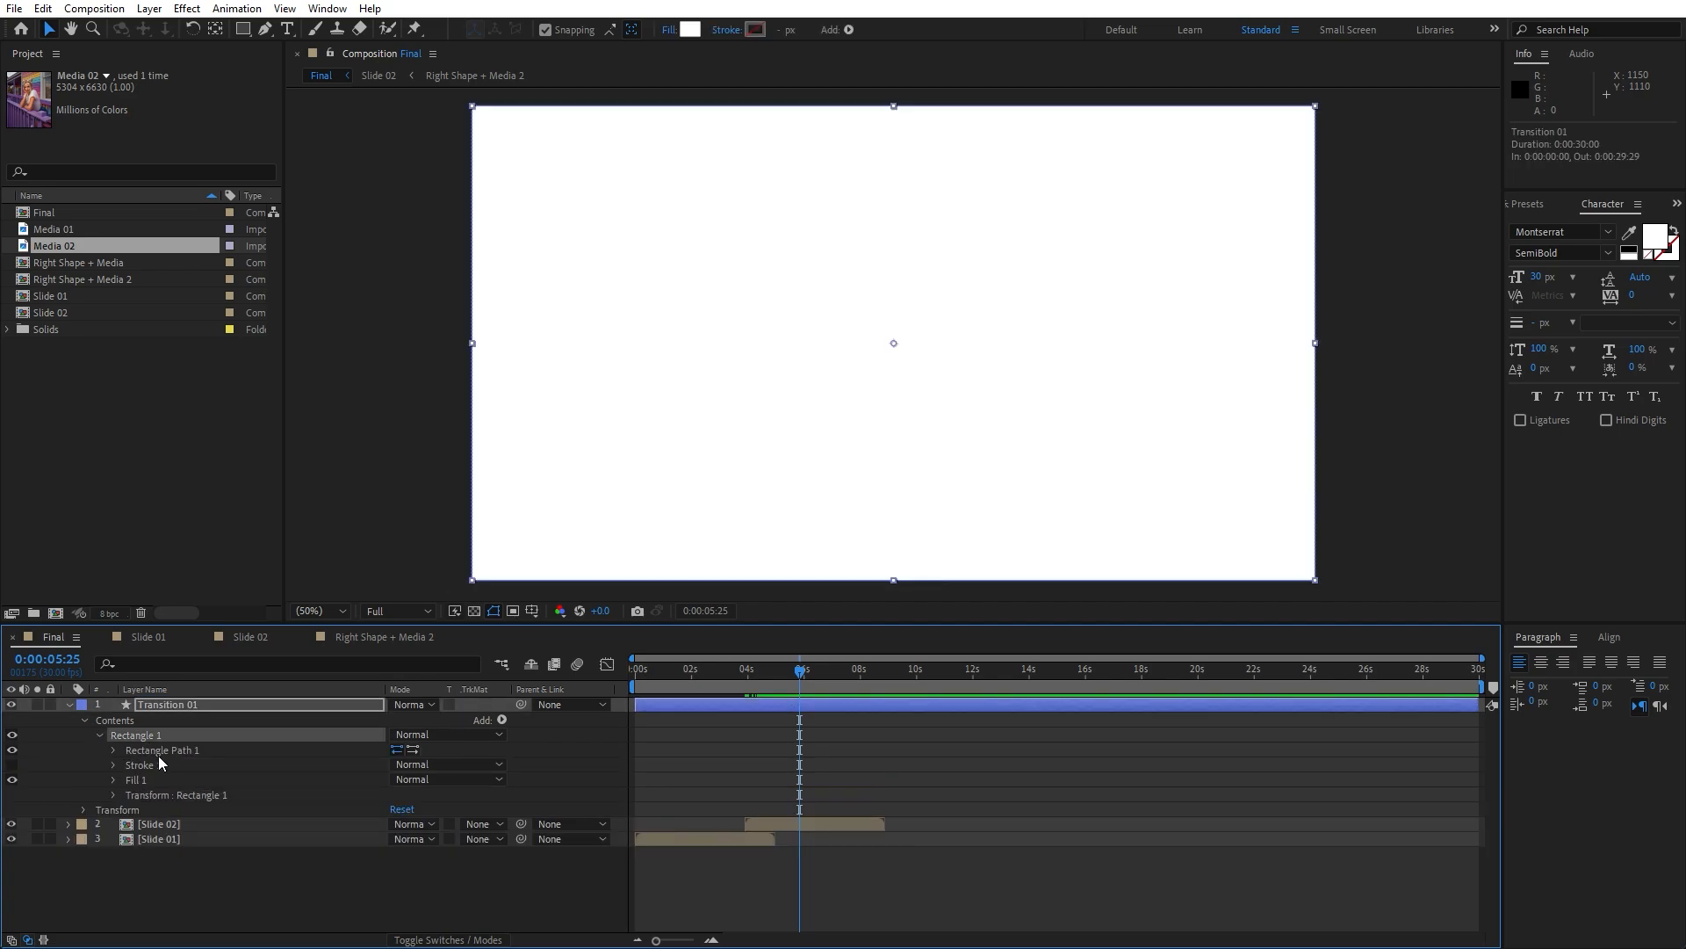
left_click(156, 751)
right_click(155, 750)
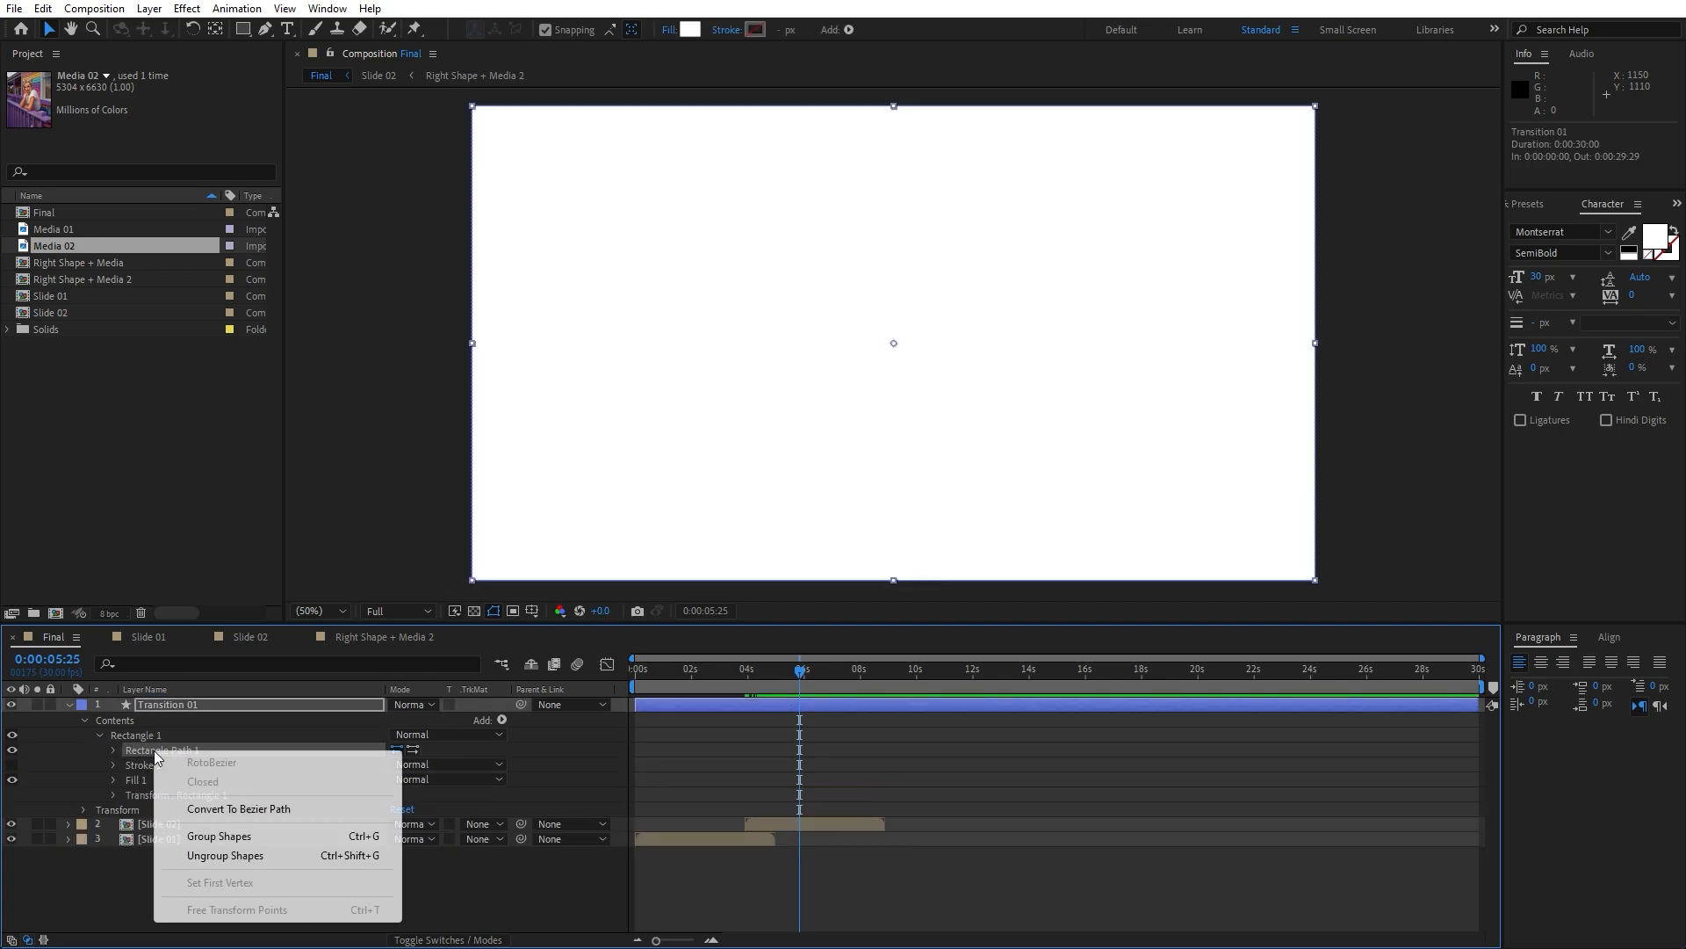
left_click(244, 808)
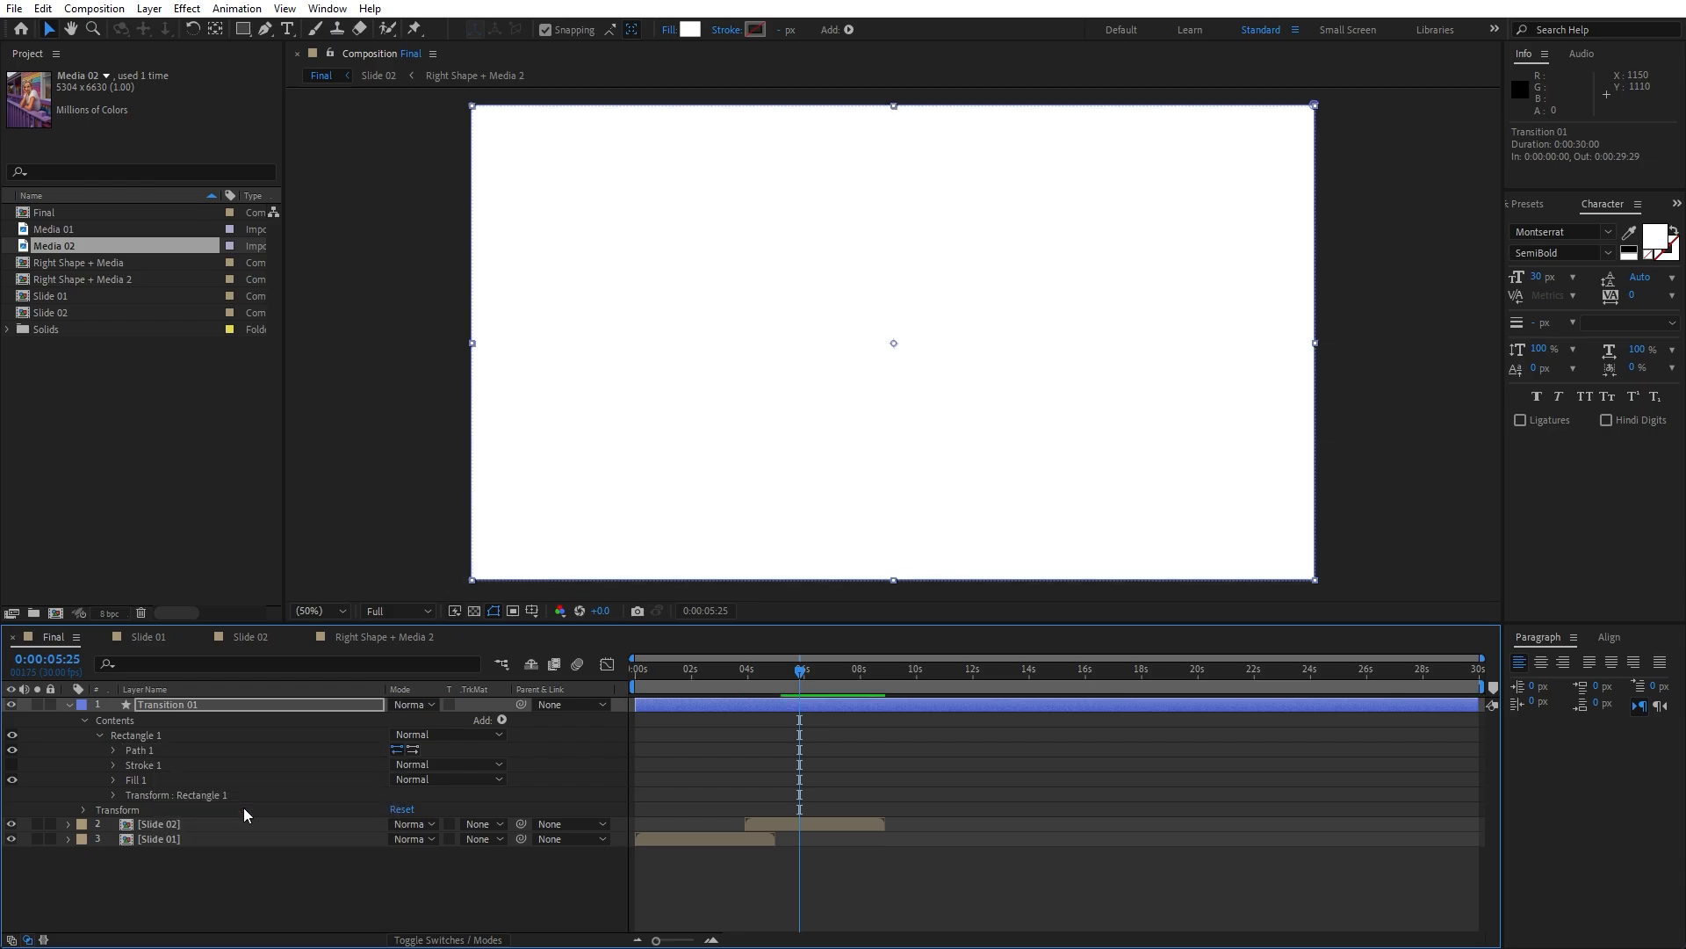
Step: Add Round Corners with a radius of 50 to the rectangle in Transition 01 and collapse the layer
left_click(502, 720)
left_click(597, 606)
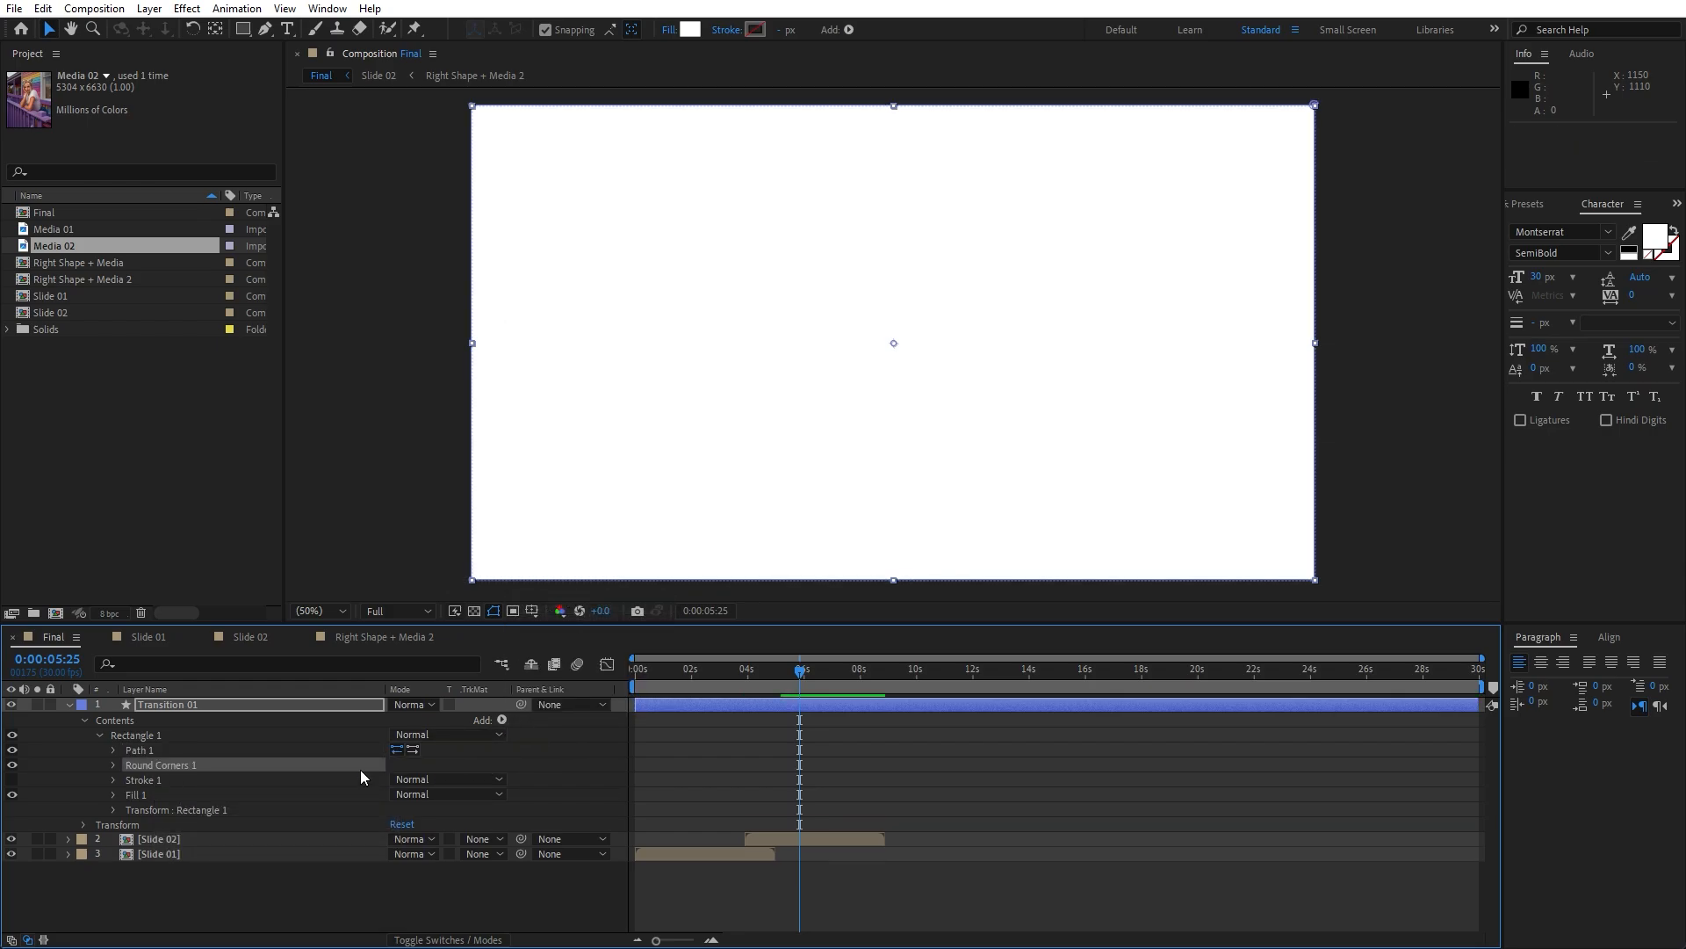
left_click(114, 765)
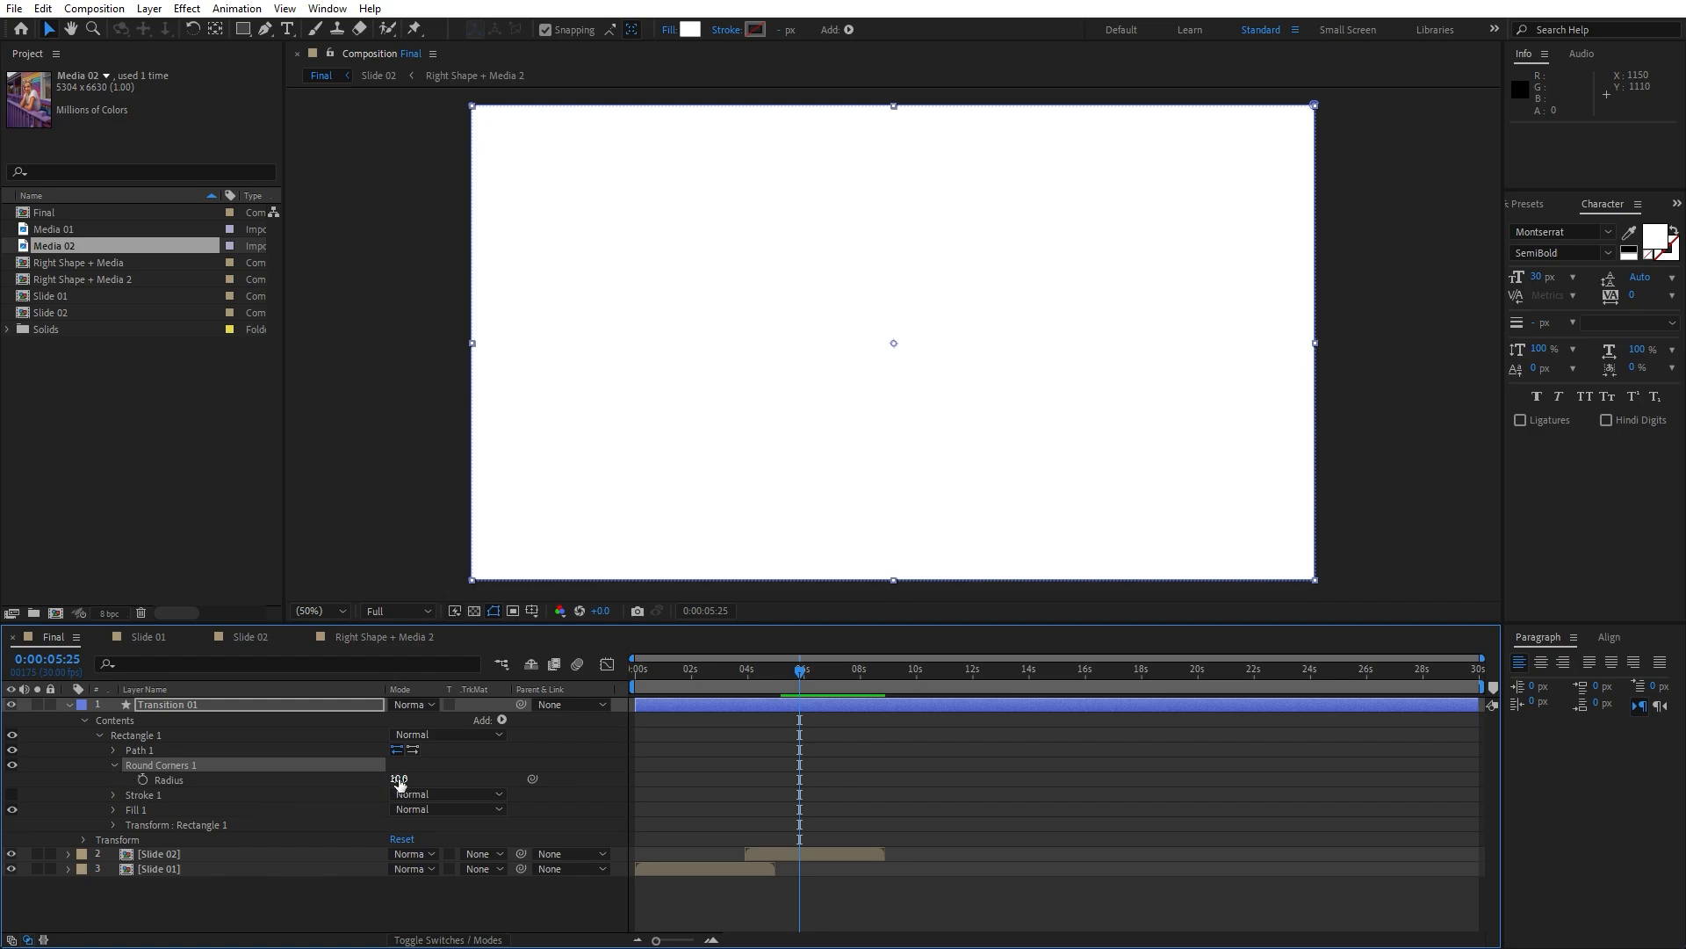
left_click(398, 779)
type("50")
left_click(344, 897)
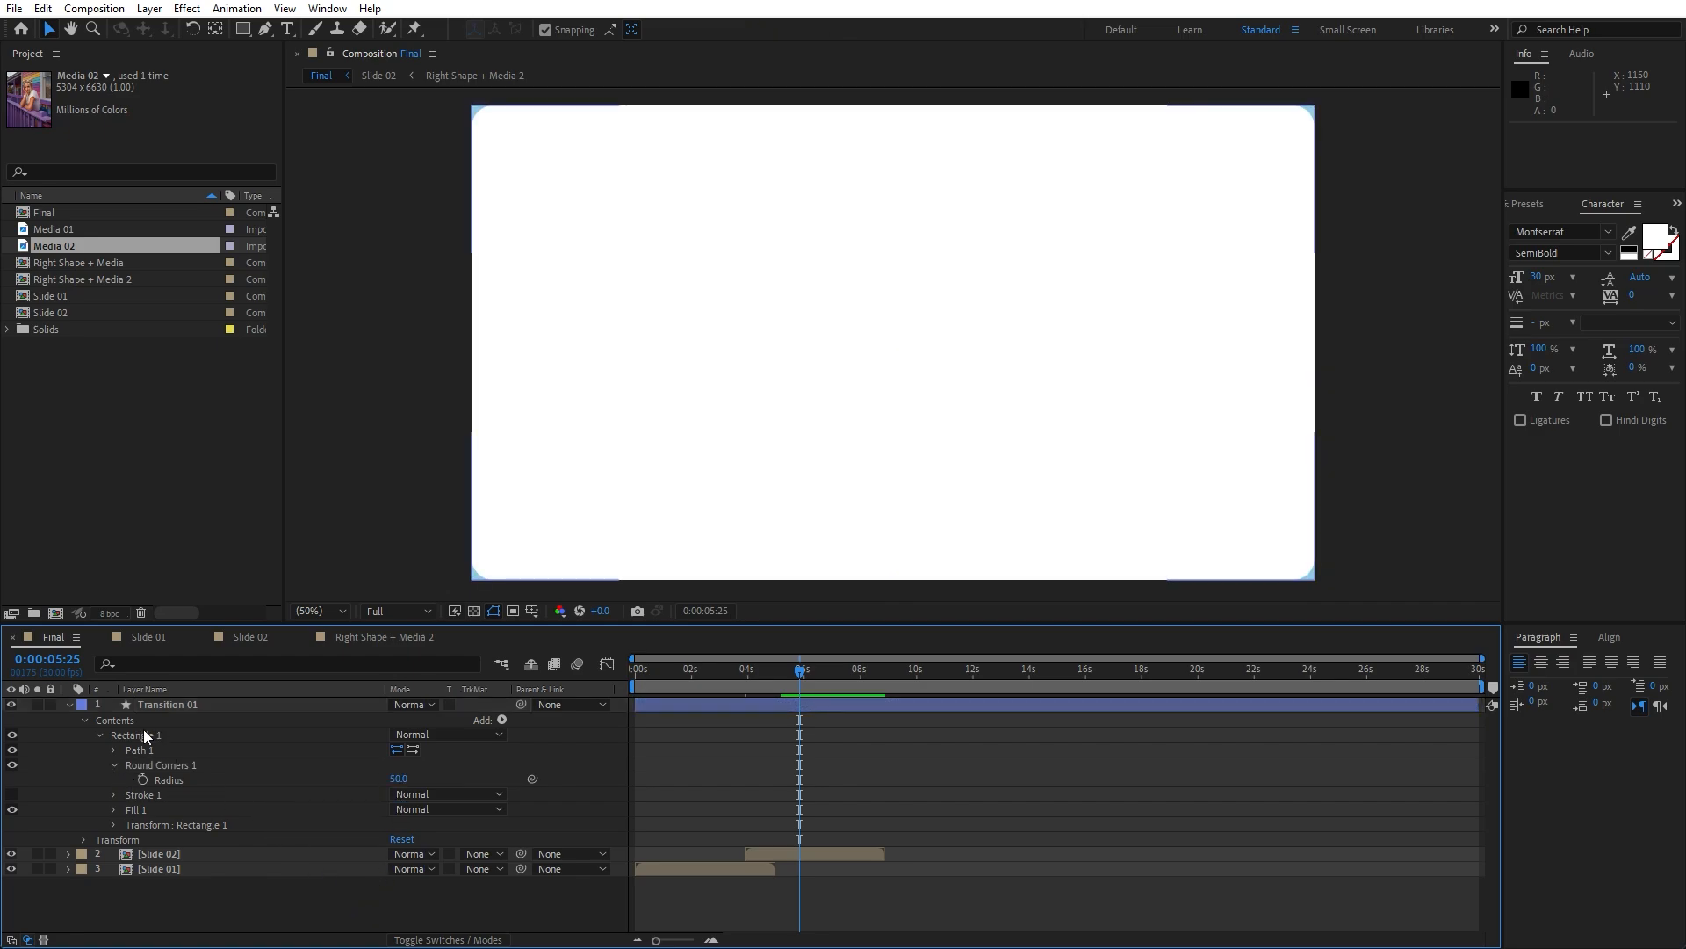
left_click(69, 704)
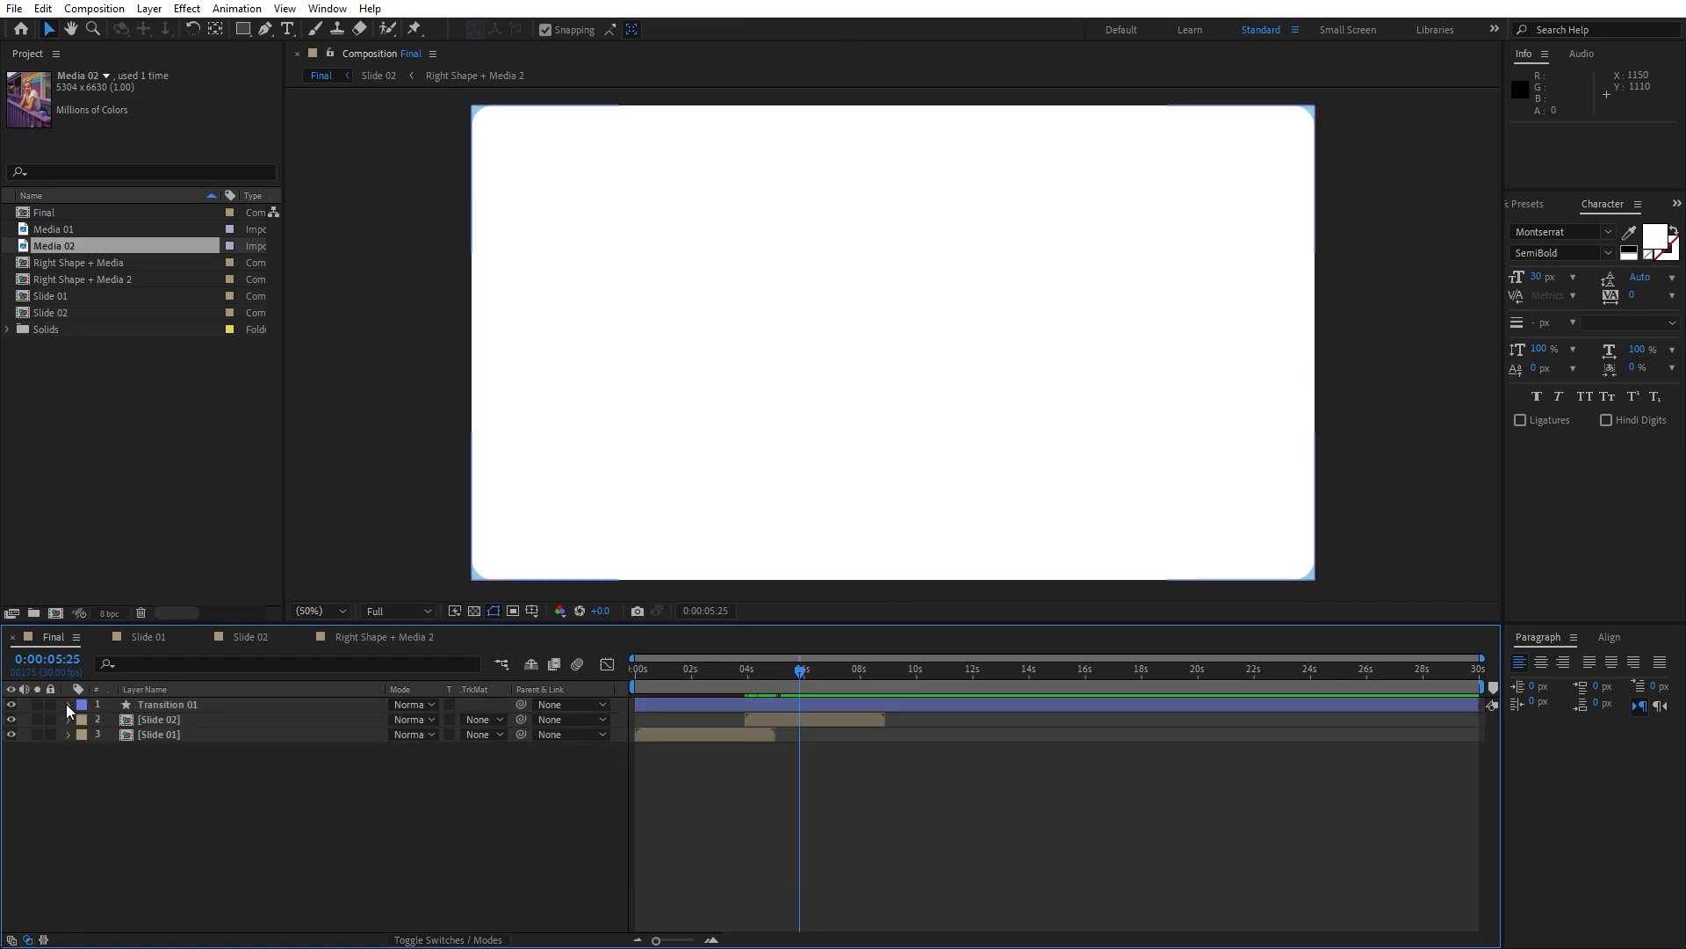
Step: Trim the Transition 01 layer to the span of Slide 02, from 0:00:03:27 to 0:00:08:25, and delete the excess split part
left_click(225, 706)
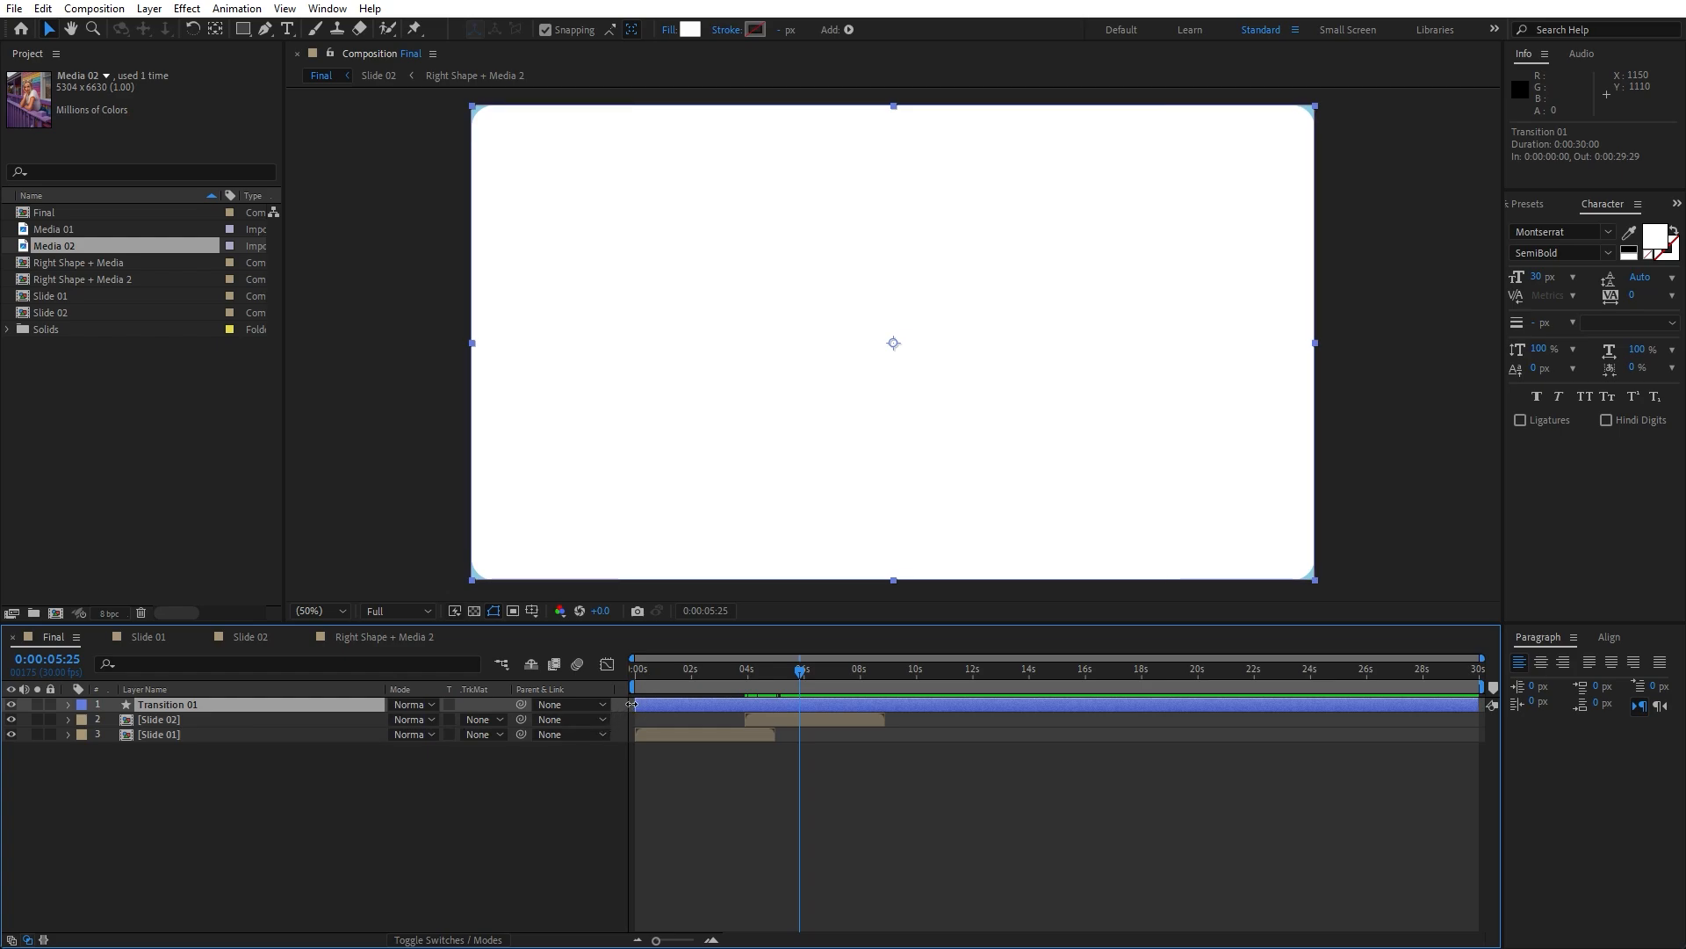
left_click_drag(631, 704, 882, 675)
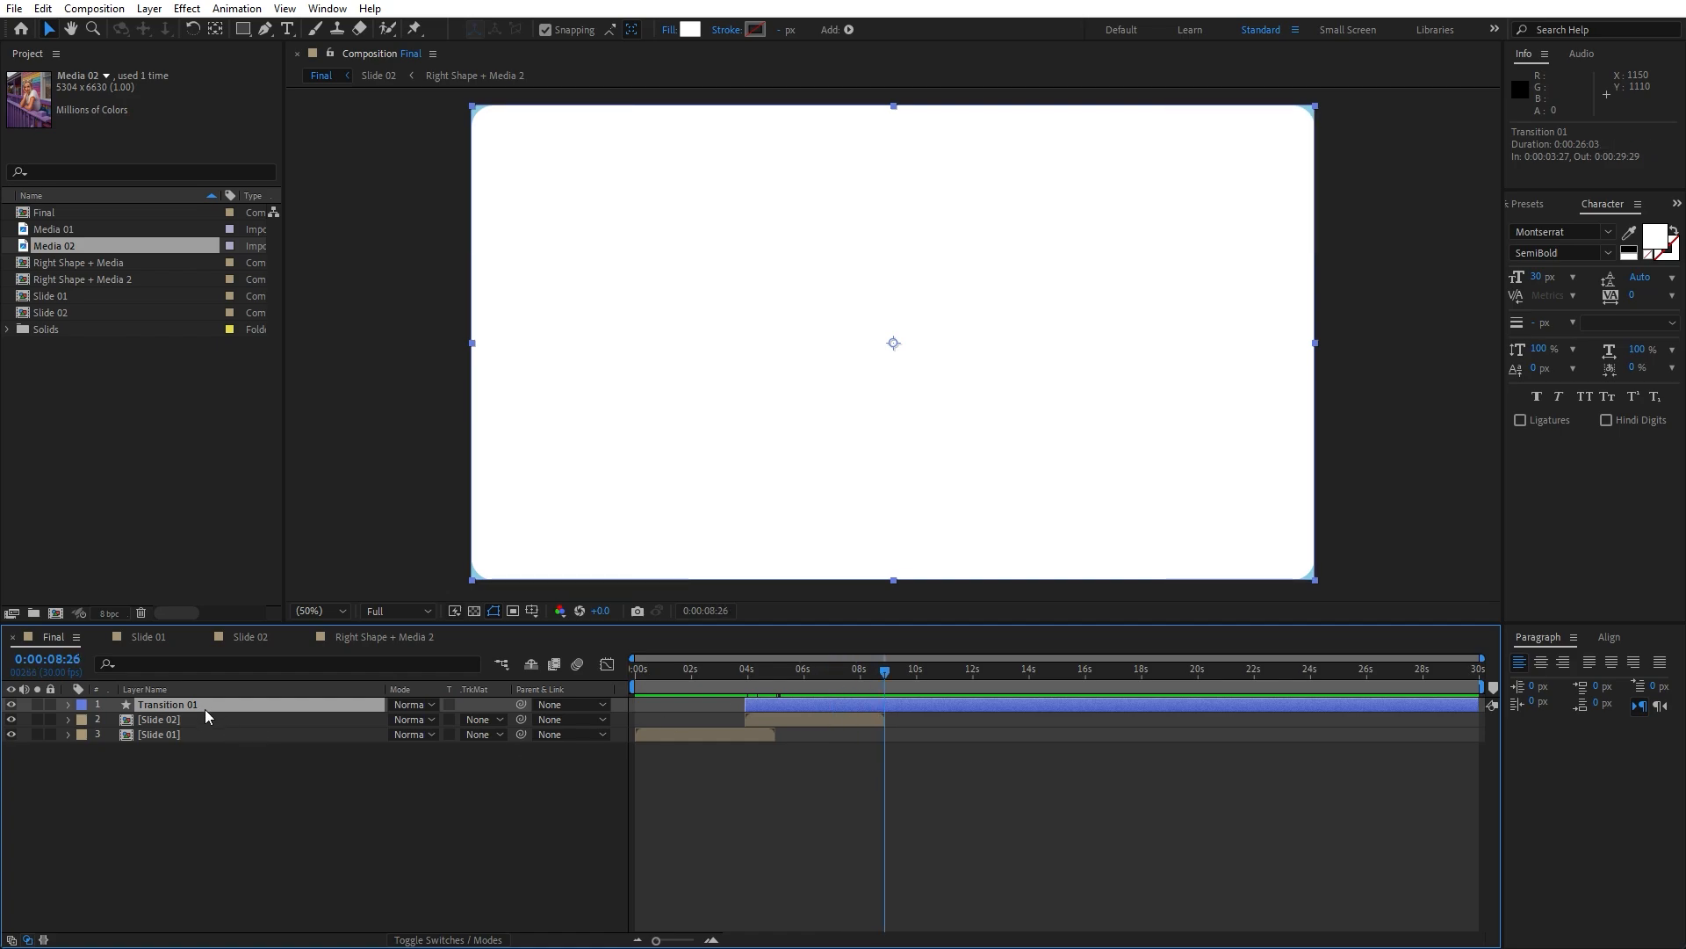
key("ctrl+shift+d")
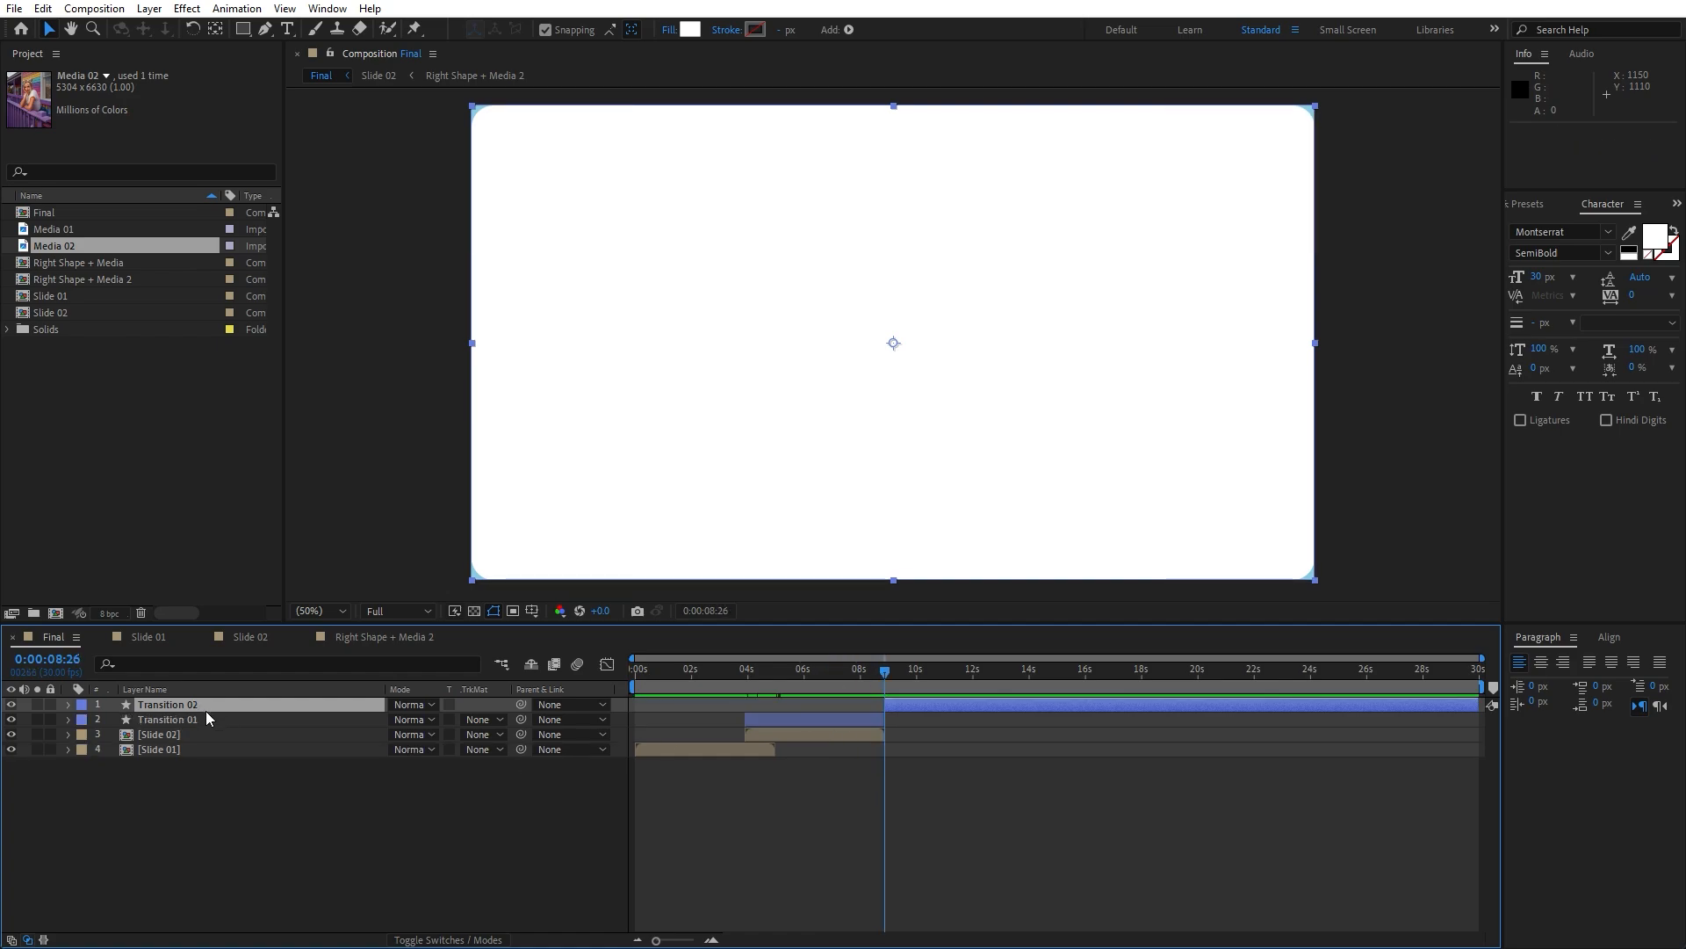
key("Delete")
Step: Reveal Transition 01's Scale and Rotation, and add a Scale keyframe of 0% at 0:00:03:27
left_click_drag(764, 674, 746, 676)
left_click(156, 705)
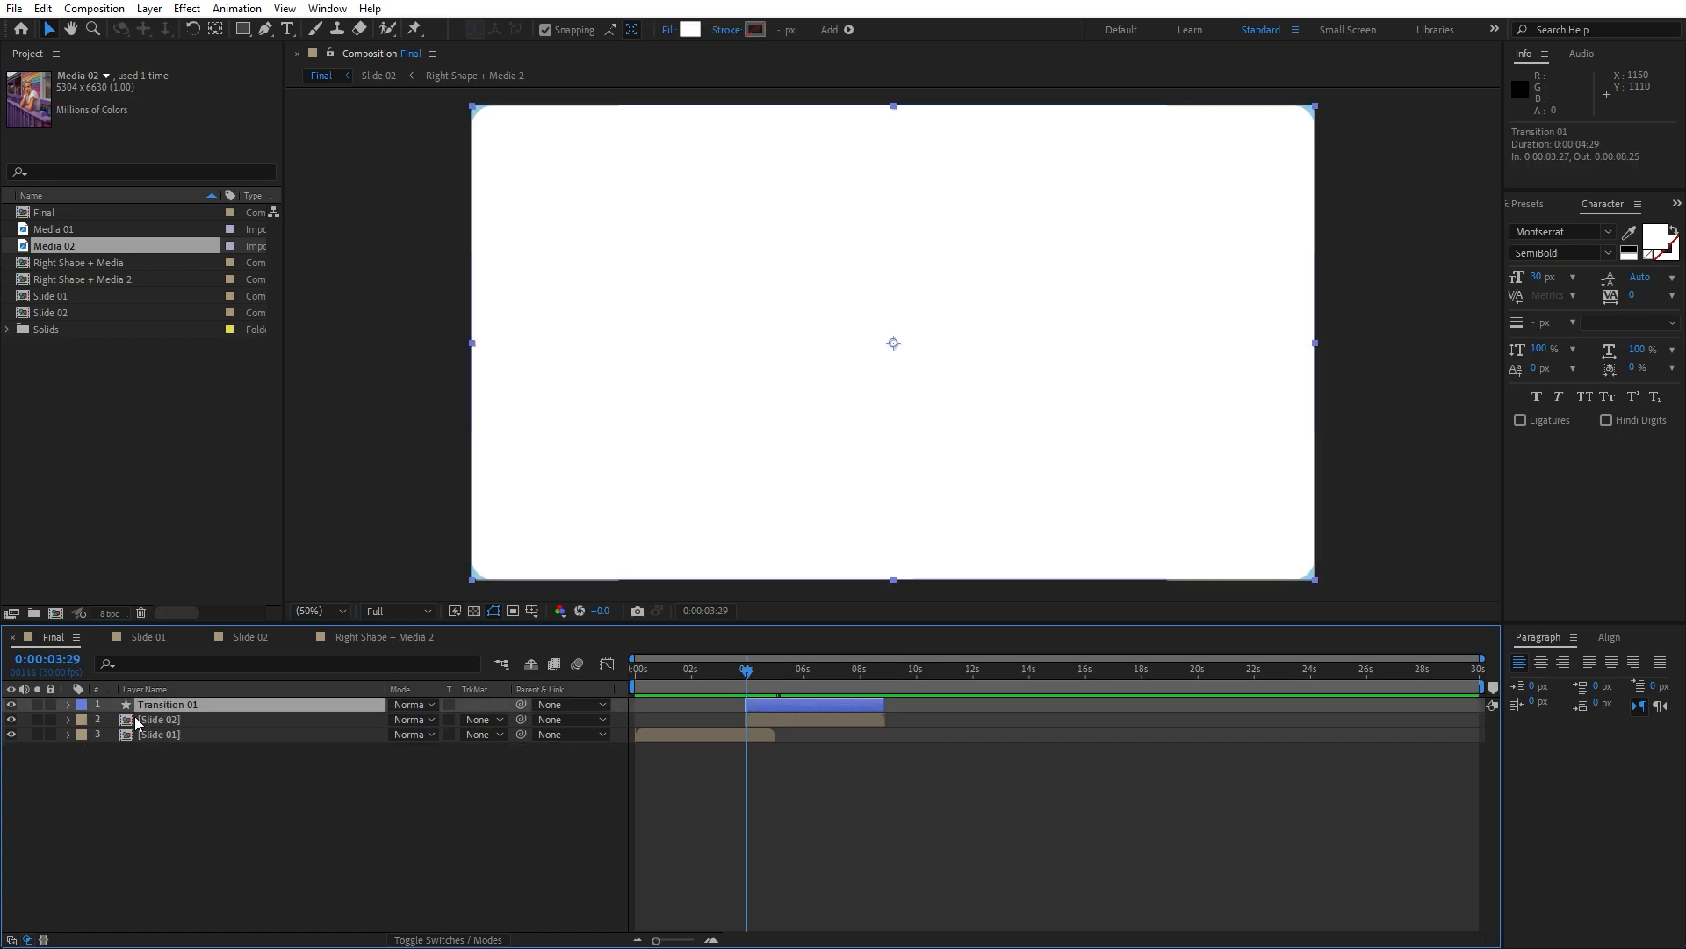
key("s")
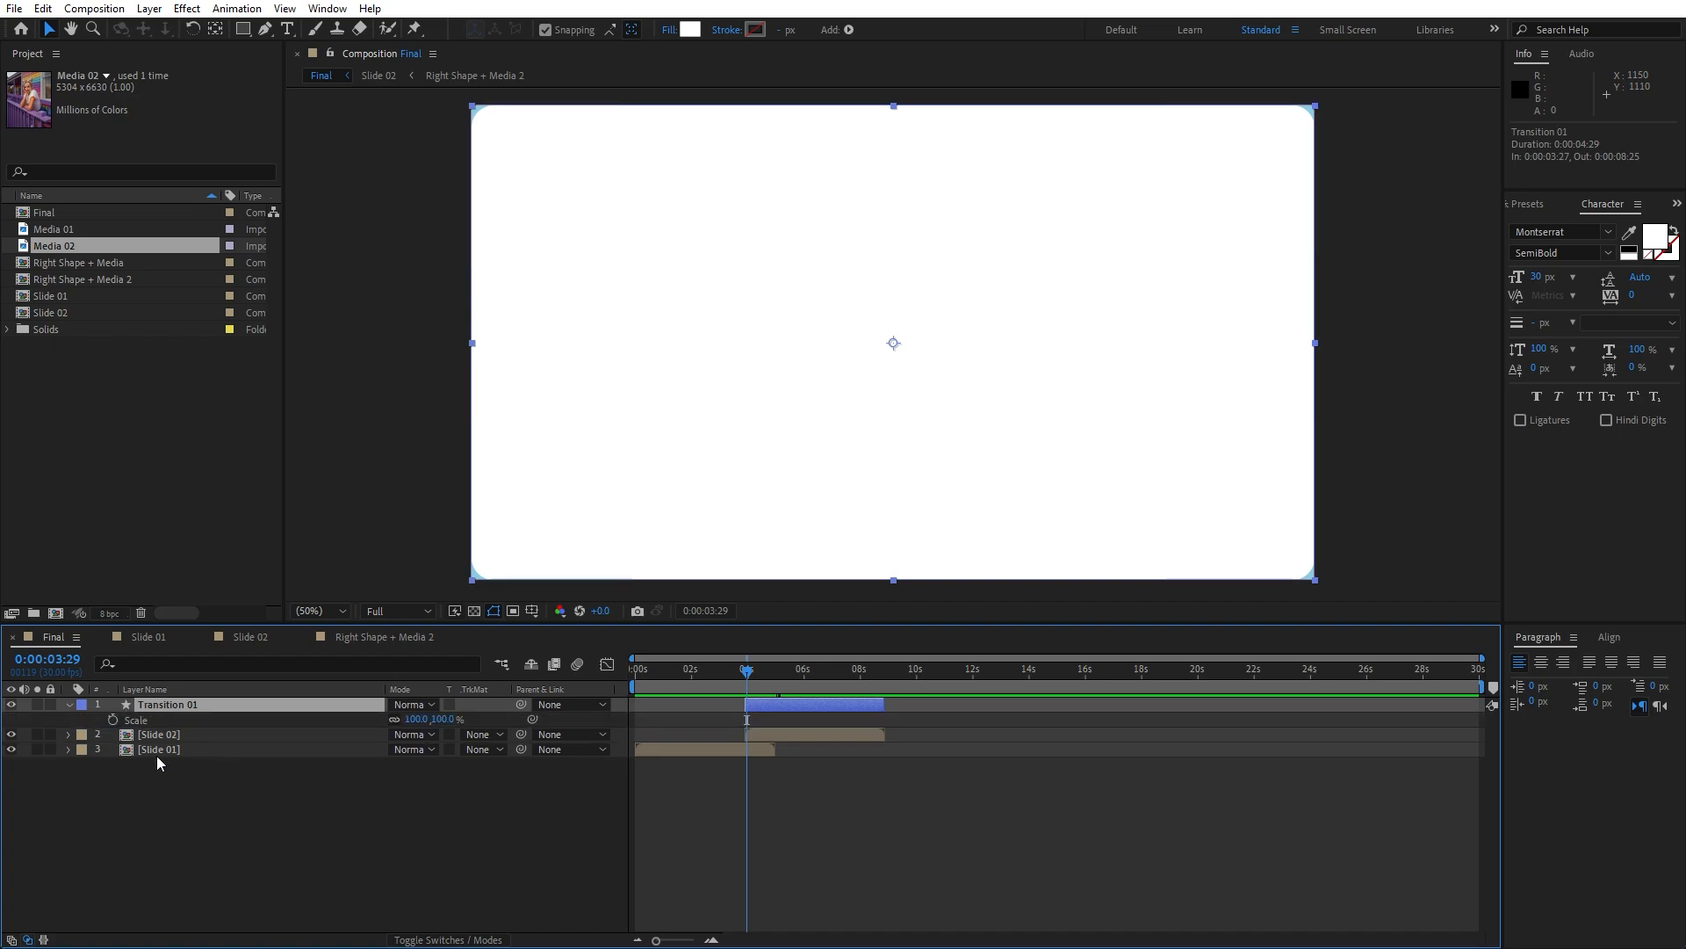
key("shift+r")
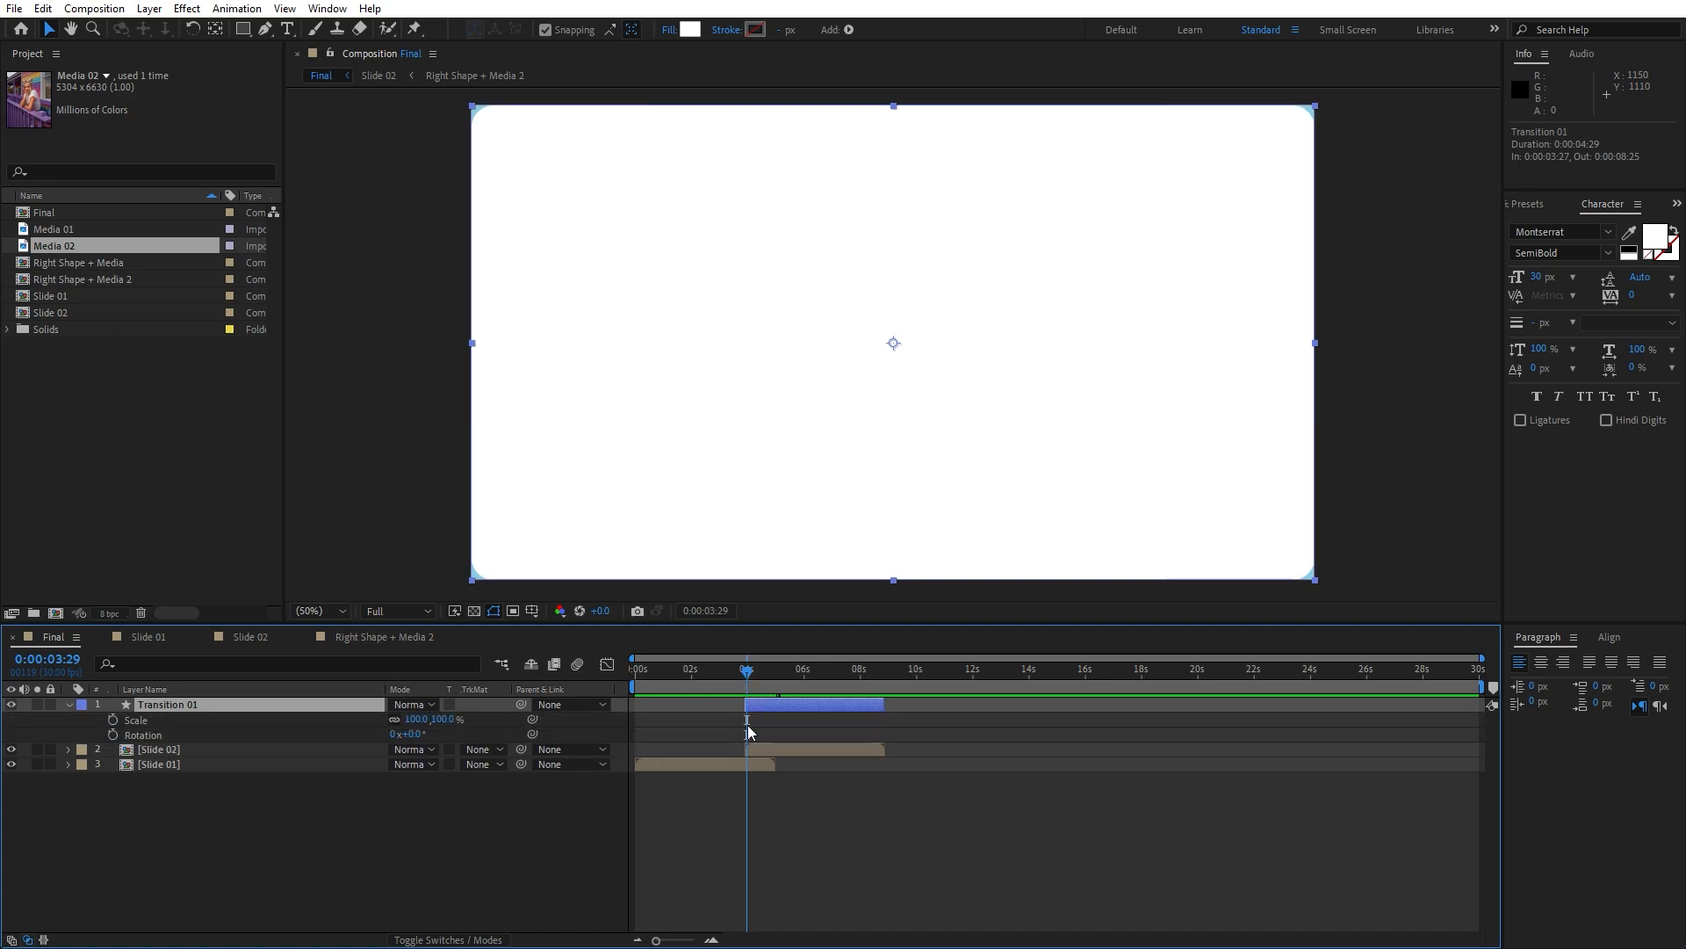
left_click_drag(657, 939, 682, 940)
left_click(982, 675)
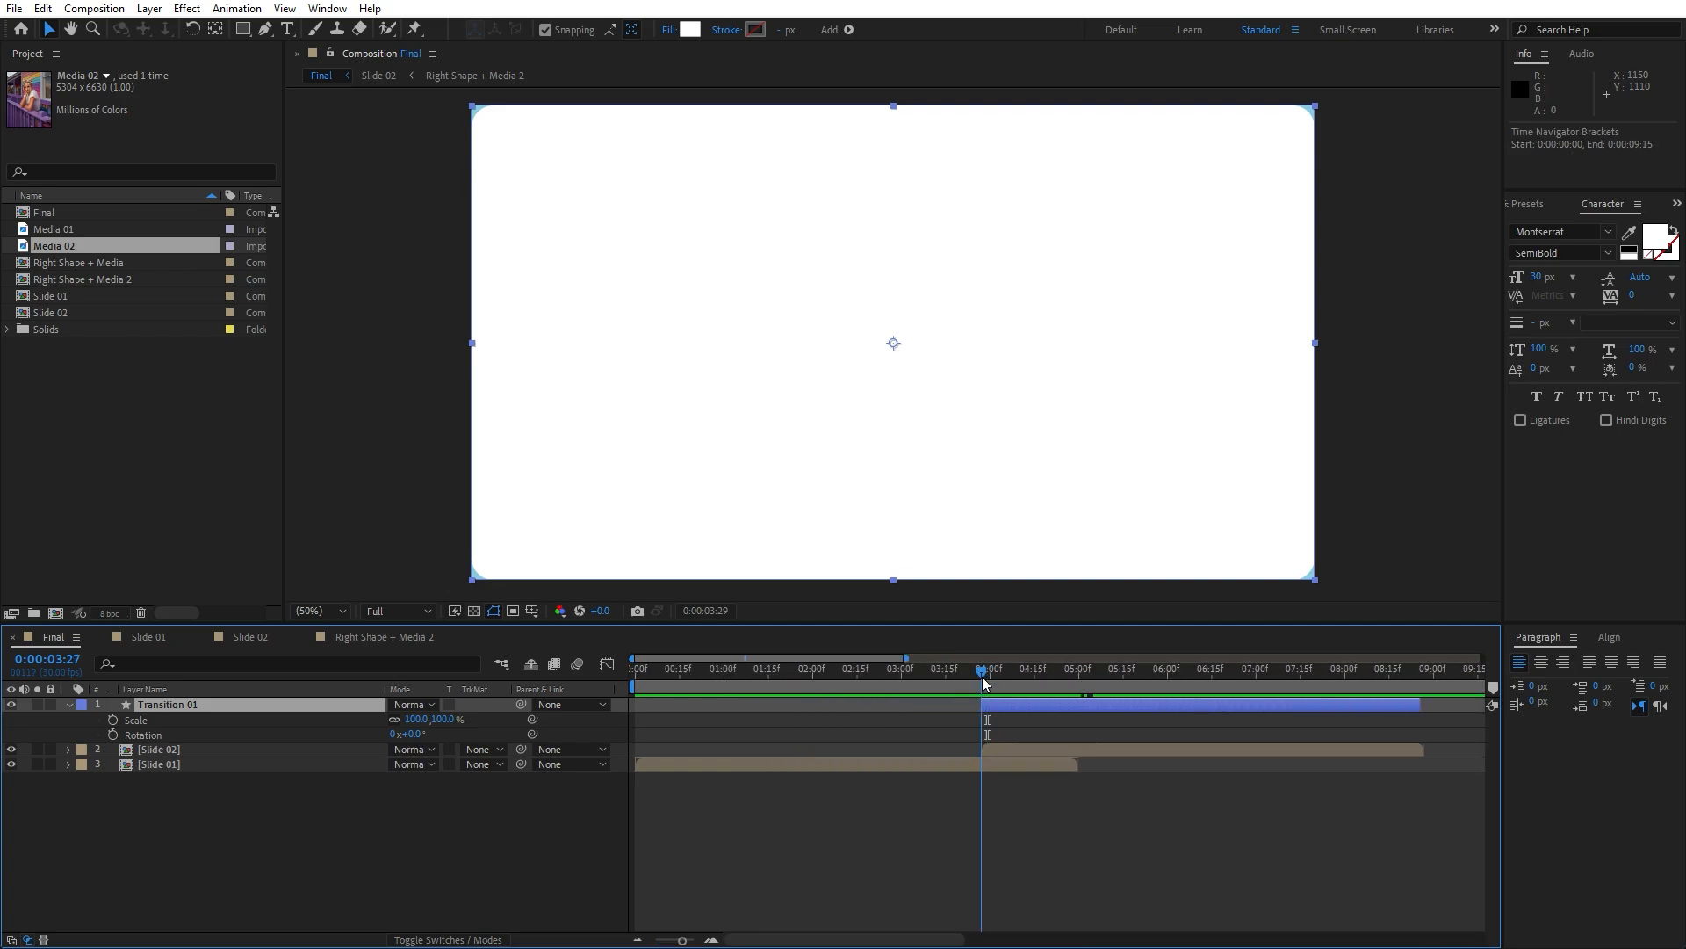
left_click(113, 719)
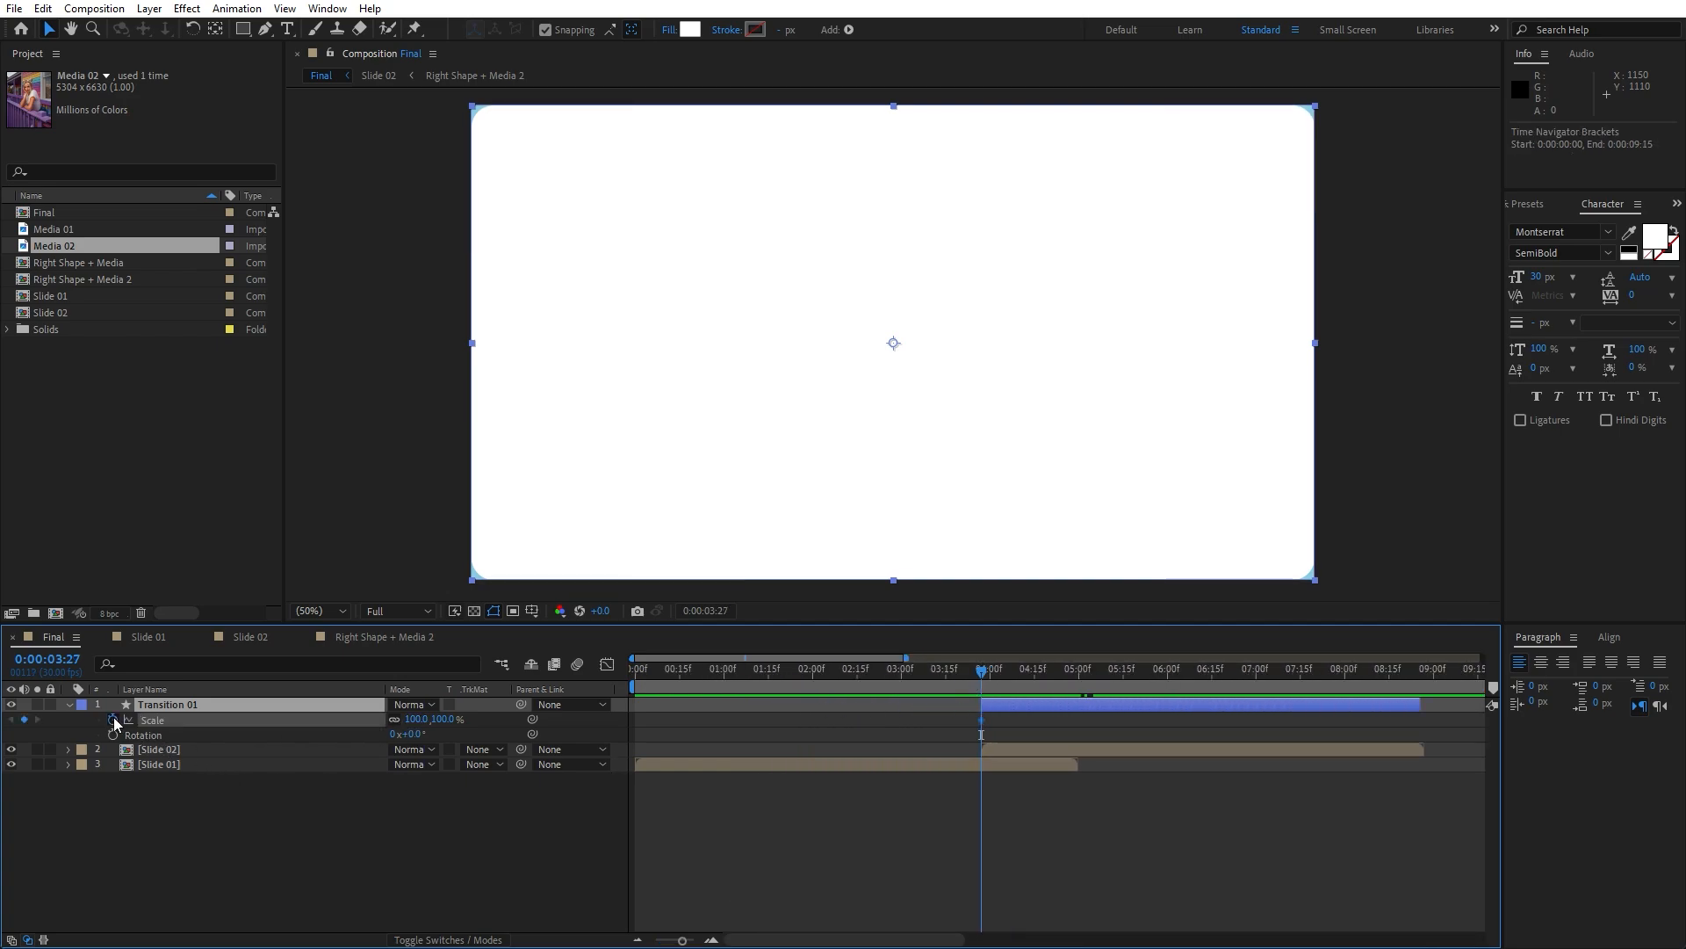
left_click(416, 718)
type("0")
key("Return")
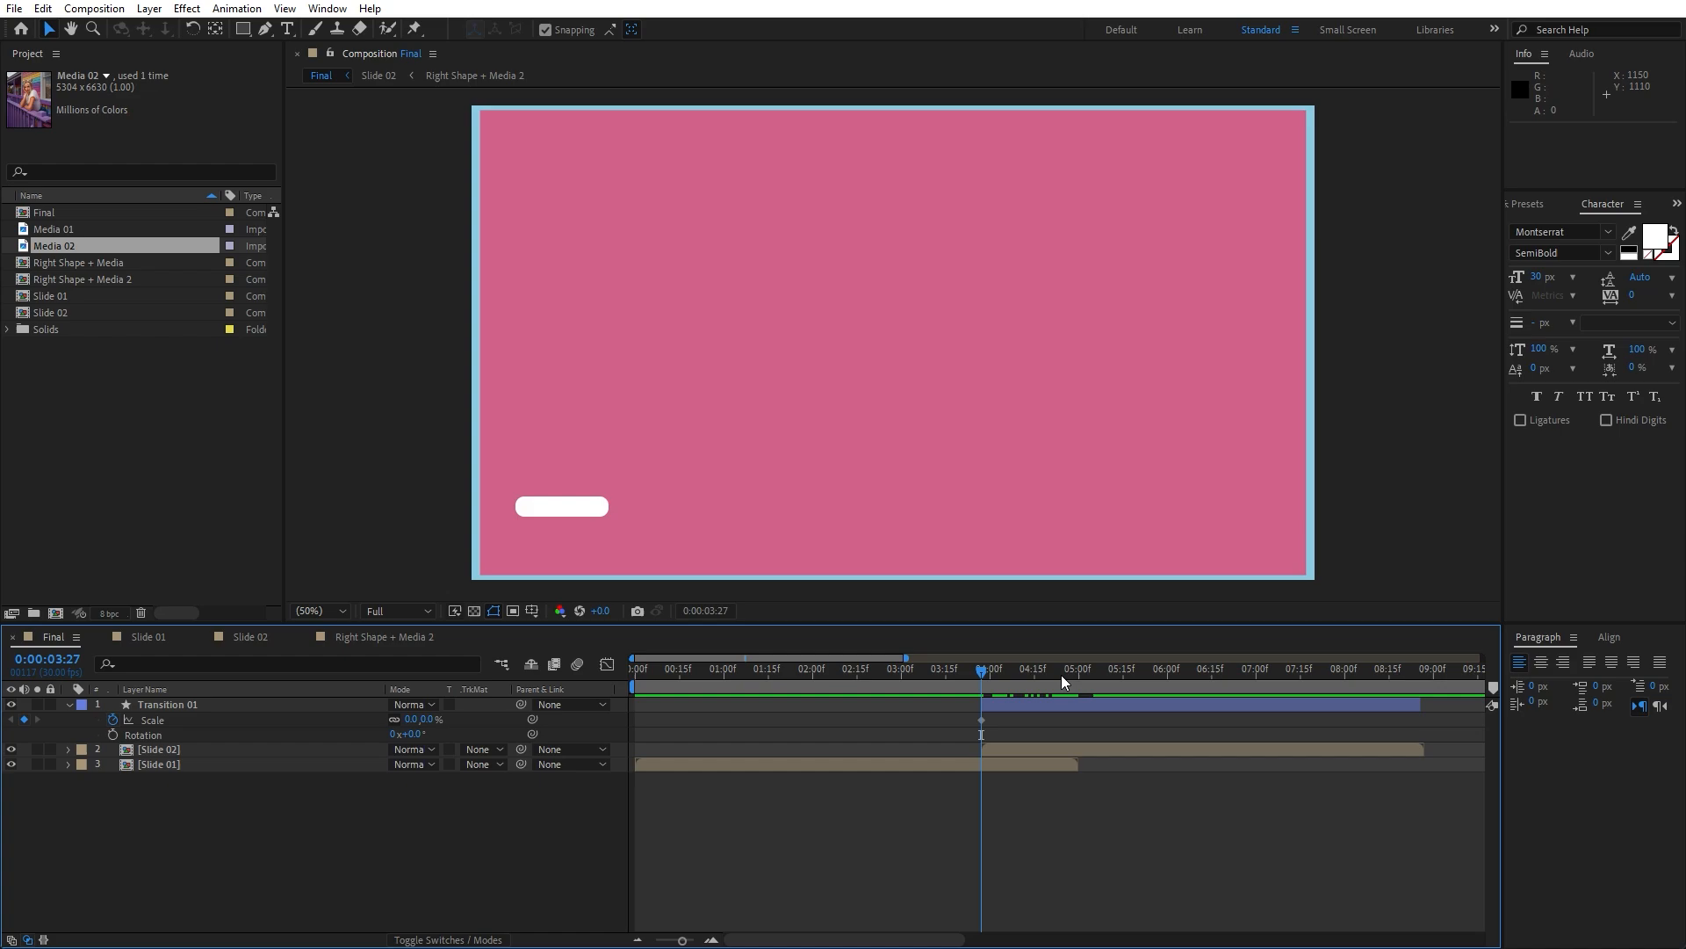
Step: Keyframe Transition 01's Scale to 105% at 0:00:05:00, where Slide 01 ends
left_click(1224, 672)
left_click_drag(1317, 671, 1078, 670)
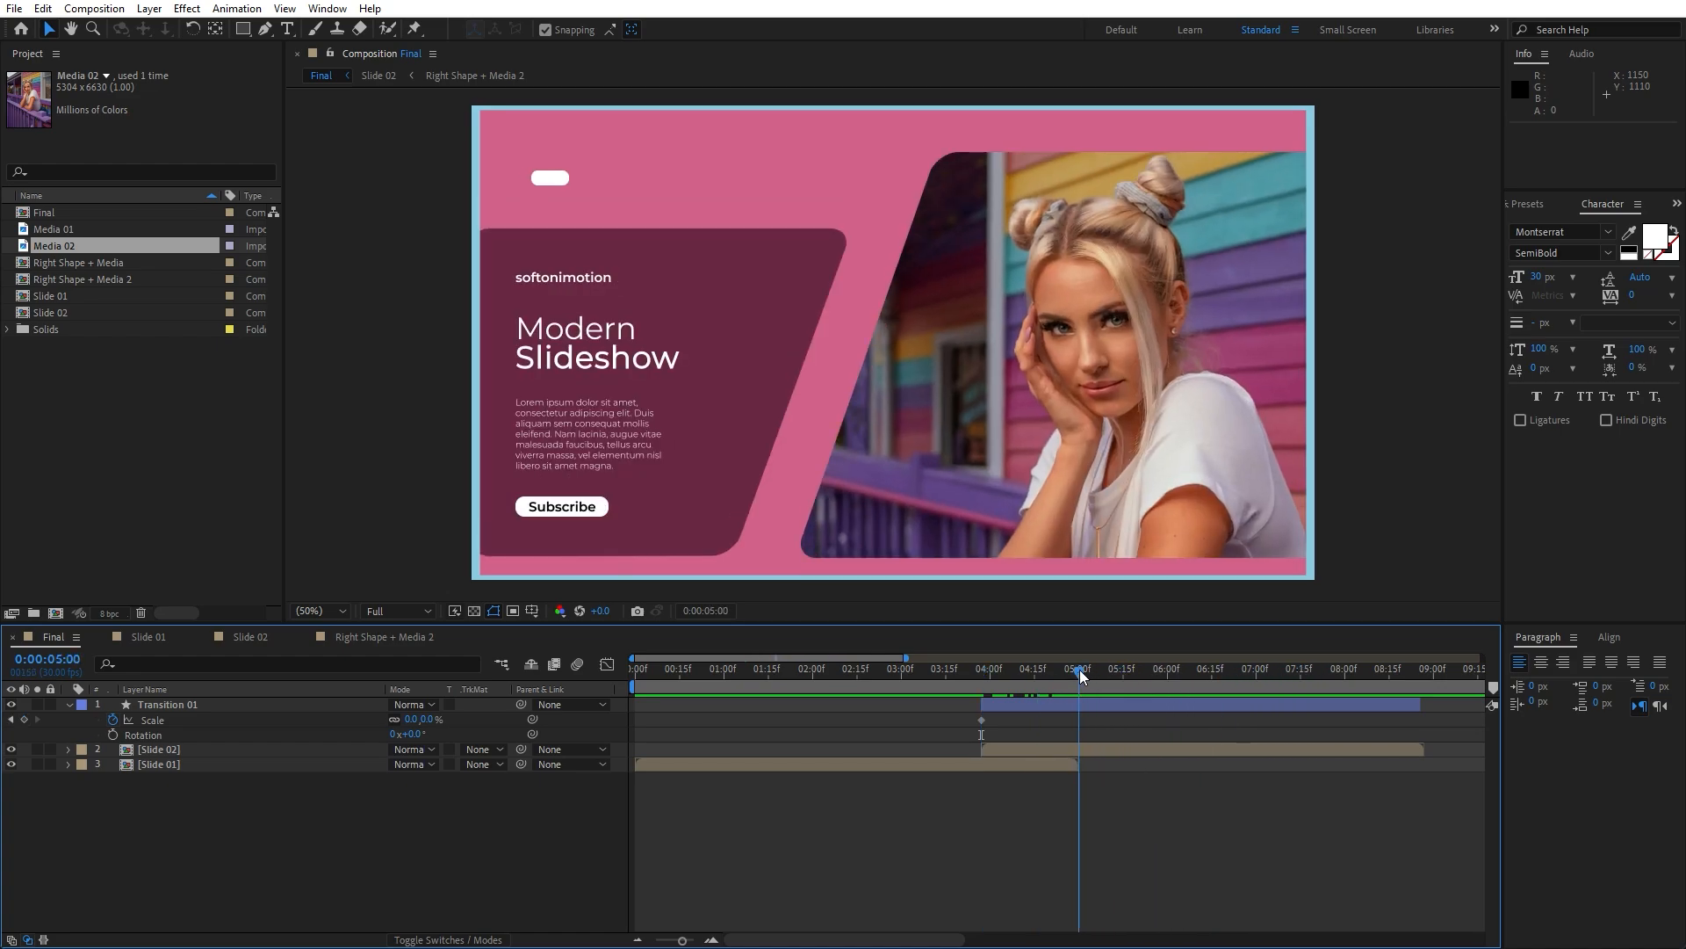
left_click(413, 718)
type("105")
key("Return")
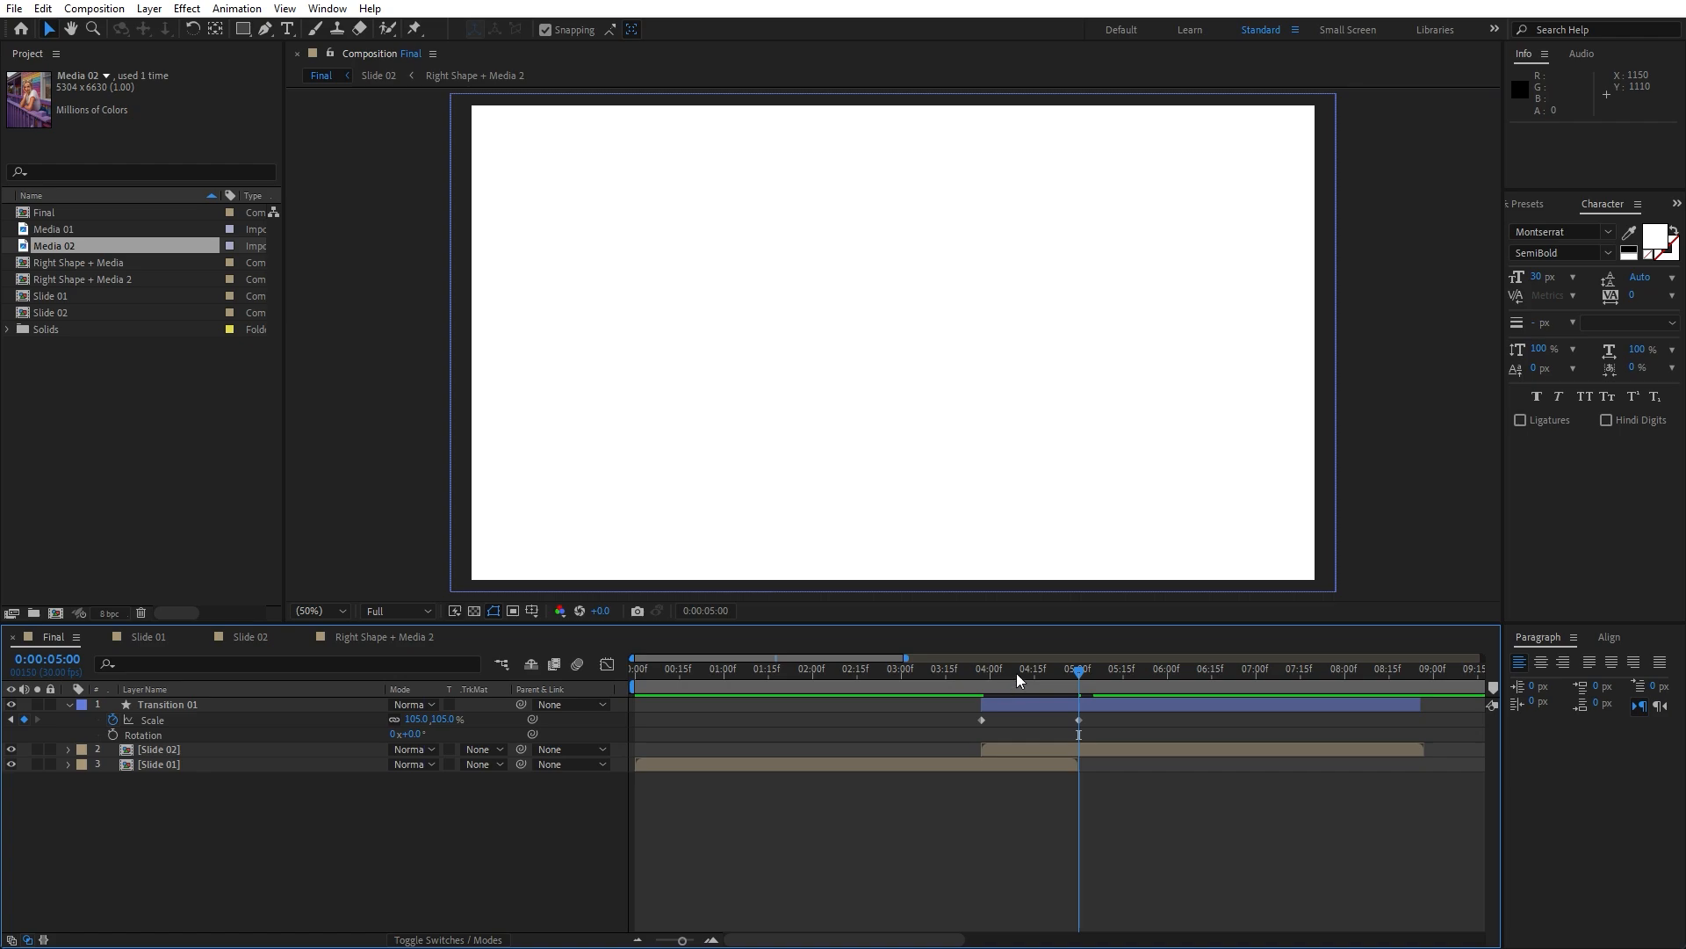
Step: Keyframe Transition 01's Rotation from 45° at 0:00:03:27 to 0° at 0:00:05:00
left_click_drag(1016, 672, 980, 678)
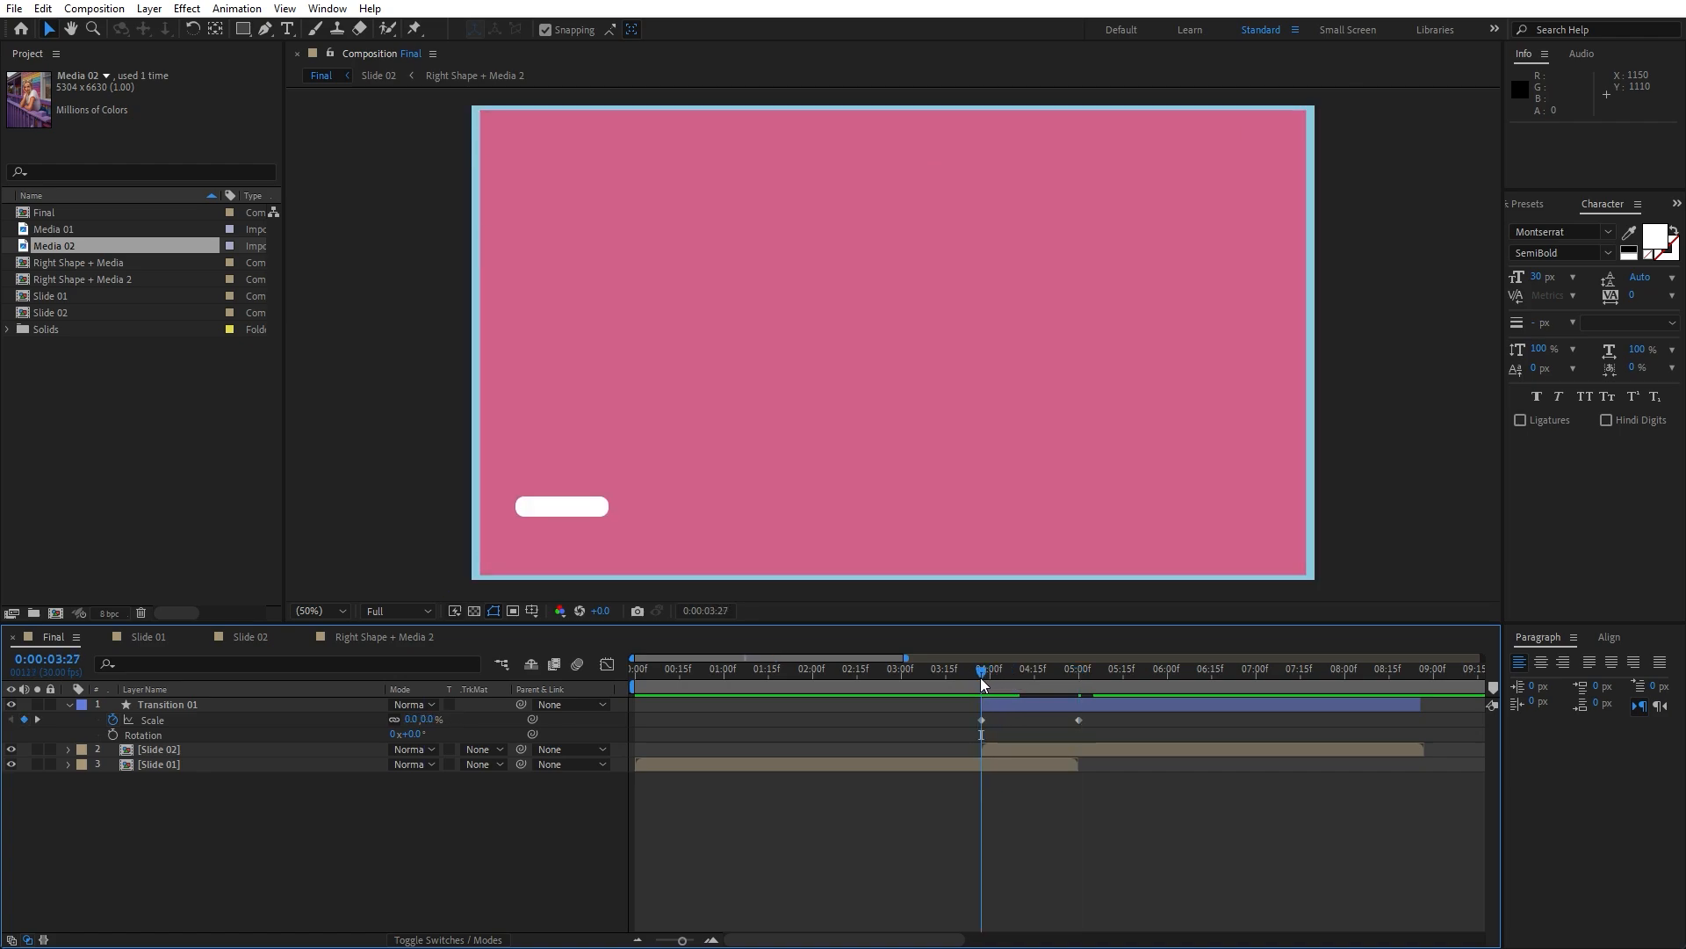
left_click(112, 734)
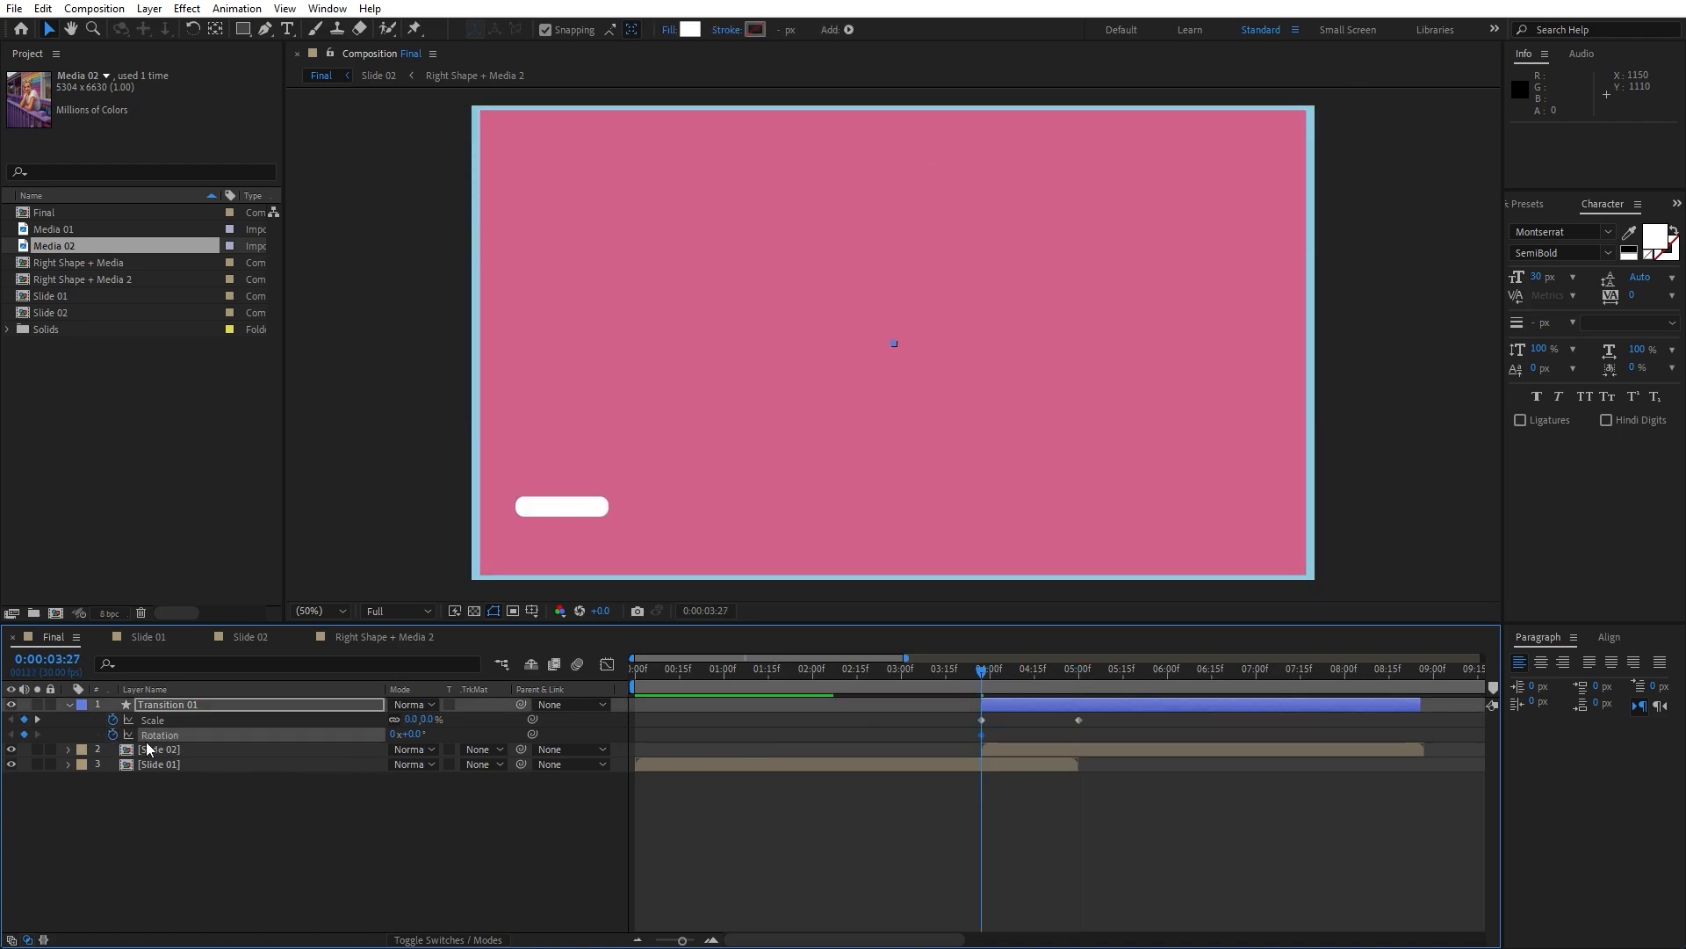
left_click(414, 734)
type("45")
key("Return")
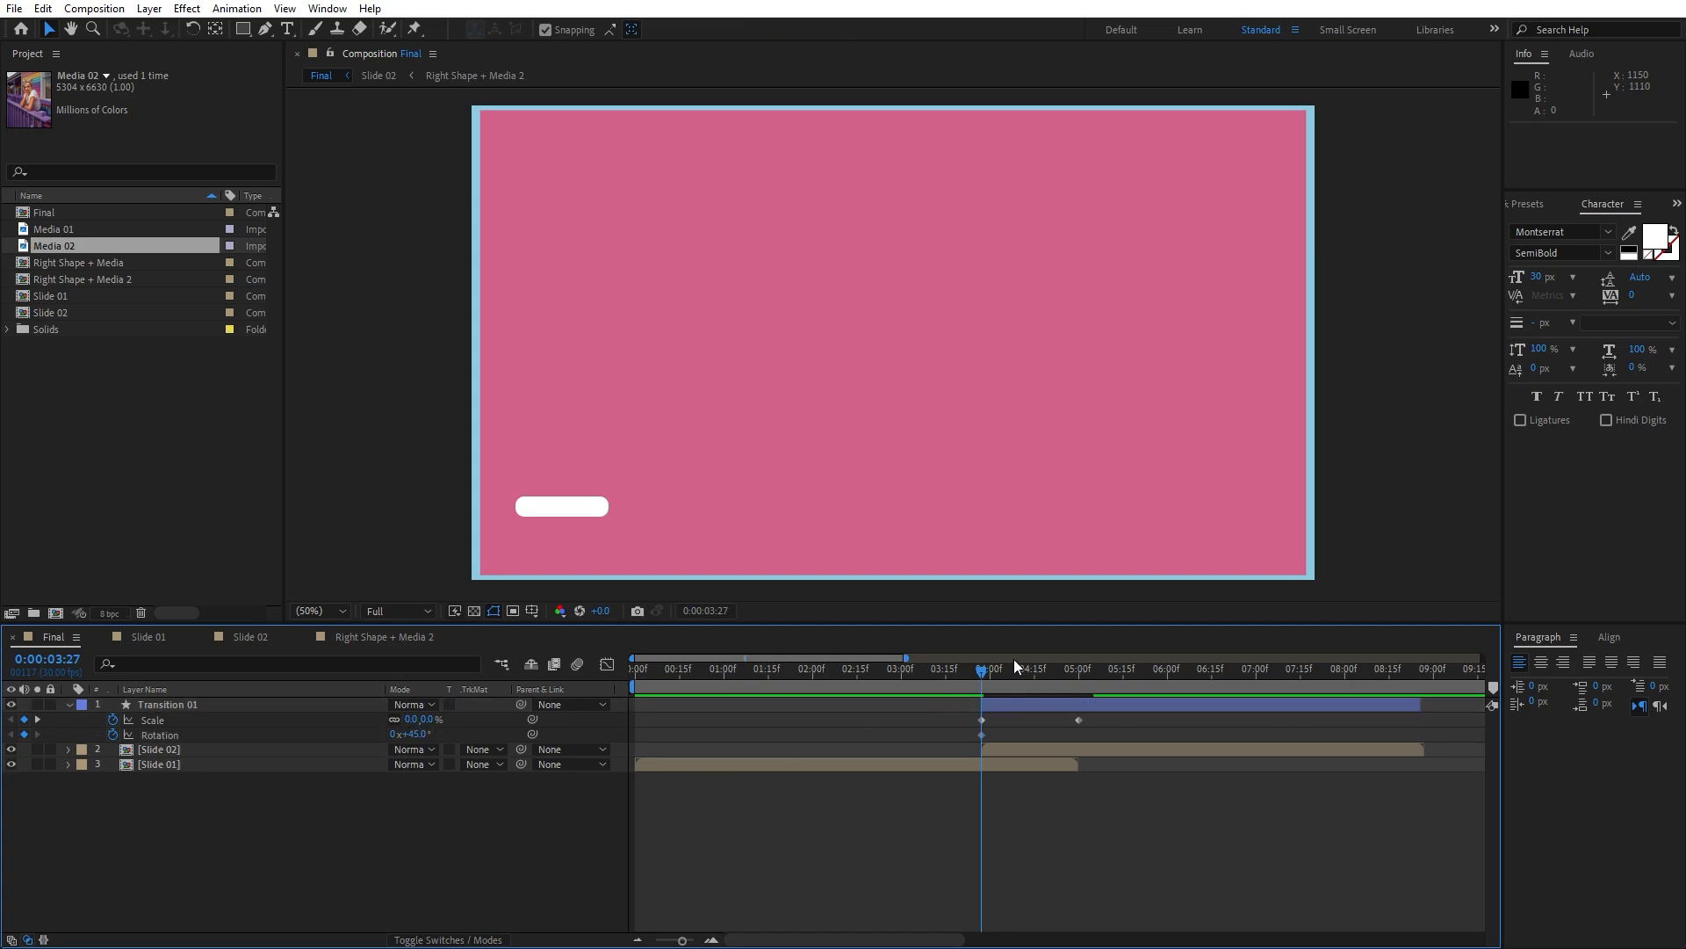
left_click_drag(1043, 672, 1077, 681)
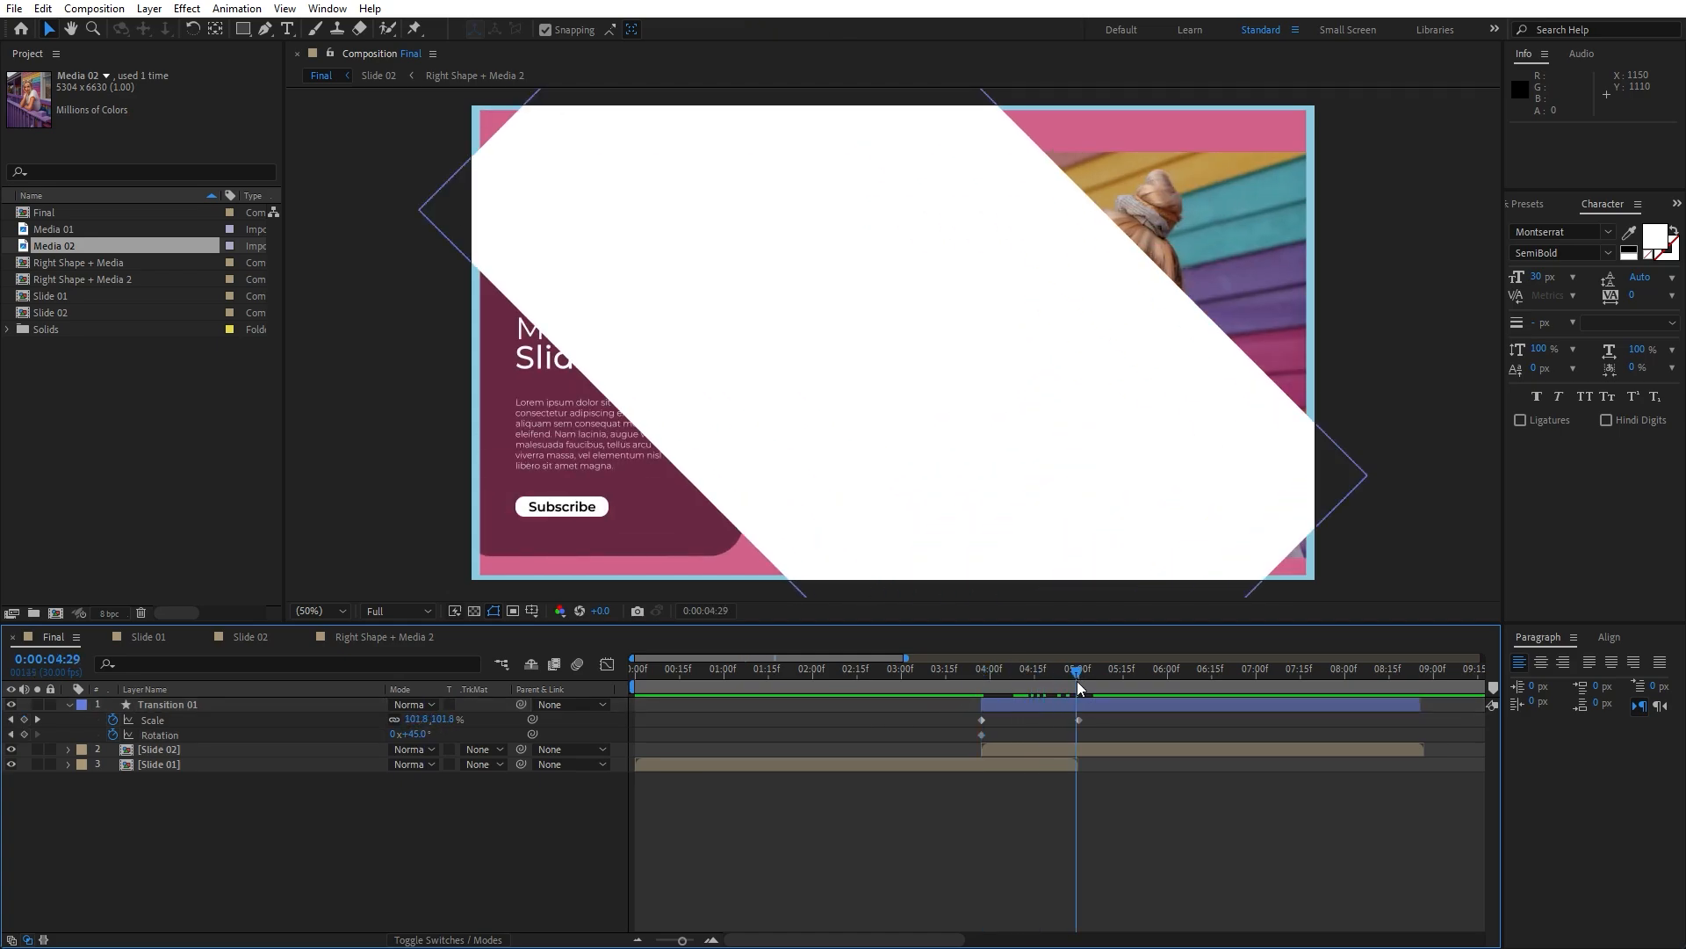
left_click(416, 734)
type("0")
key("Return")
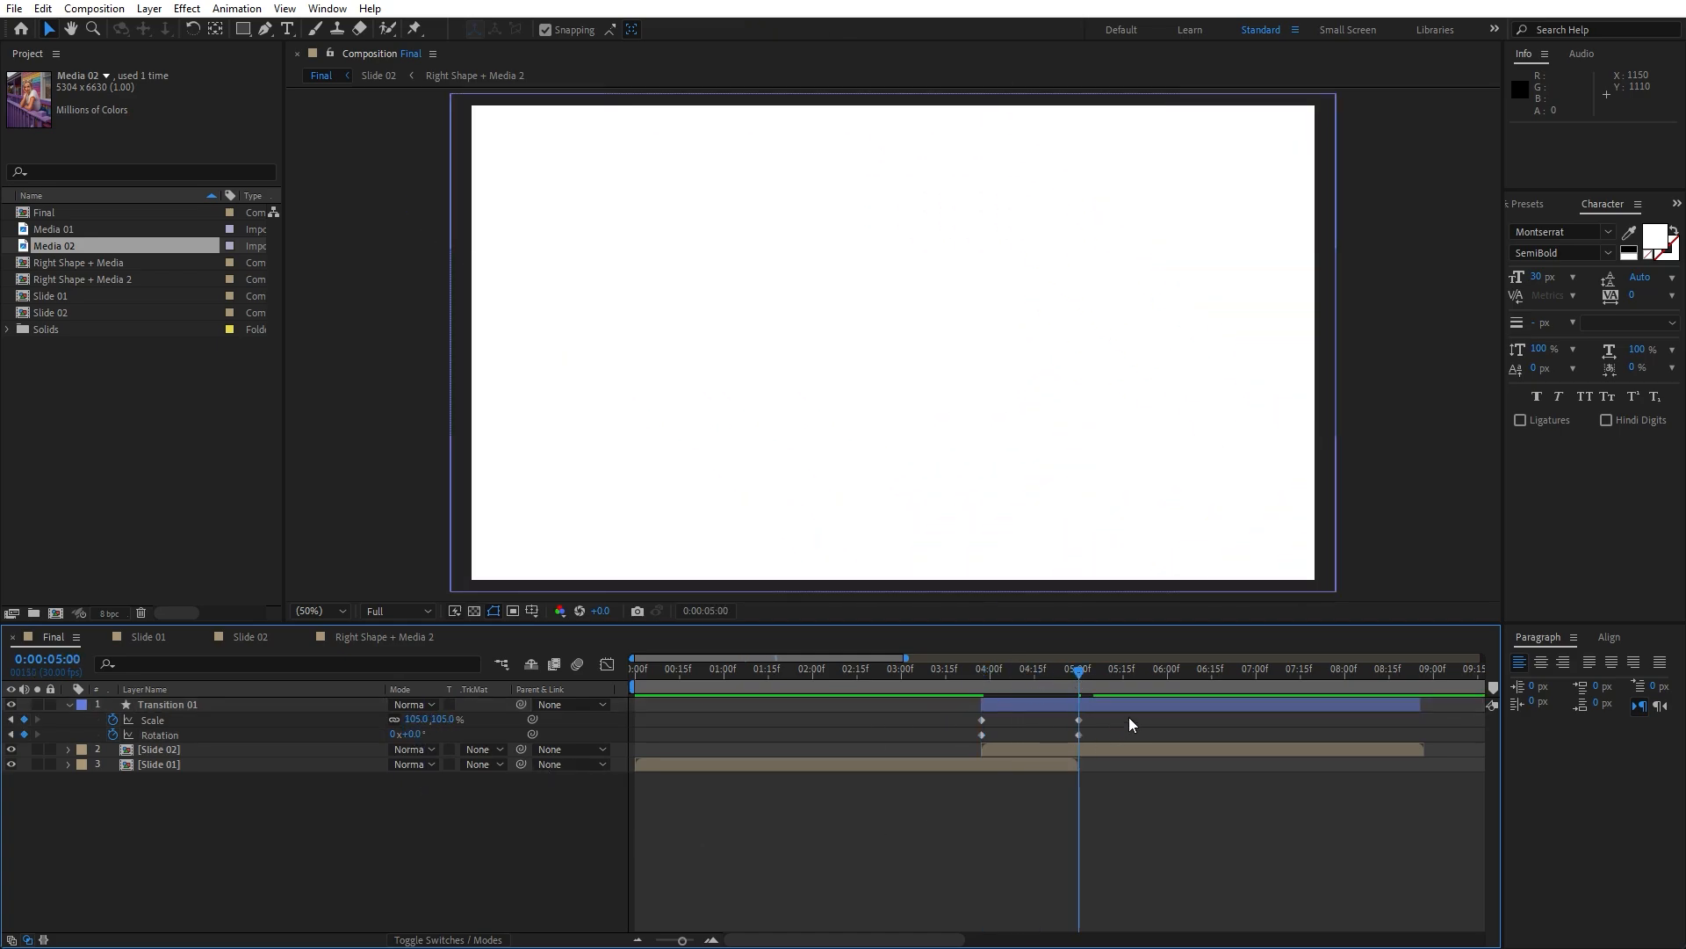
Step: Apply Easy Ease to Transition 01's Scale and Rotation keyframes and adjust the ending keyframes' ease in the Graph Editor
left_click_drag(1128, 714, 903, 777)
key("F9")
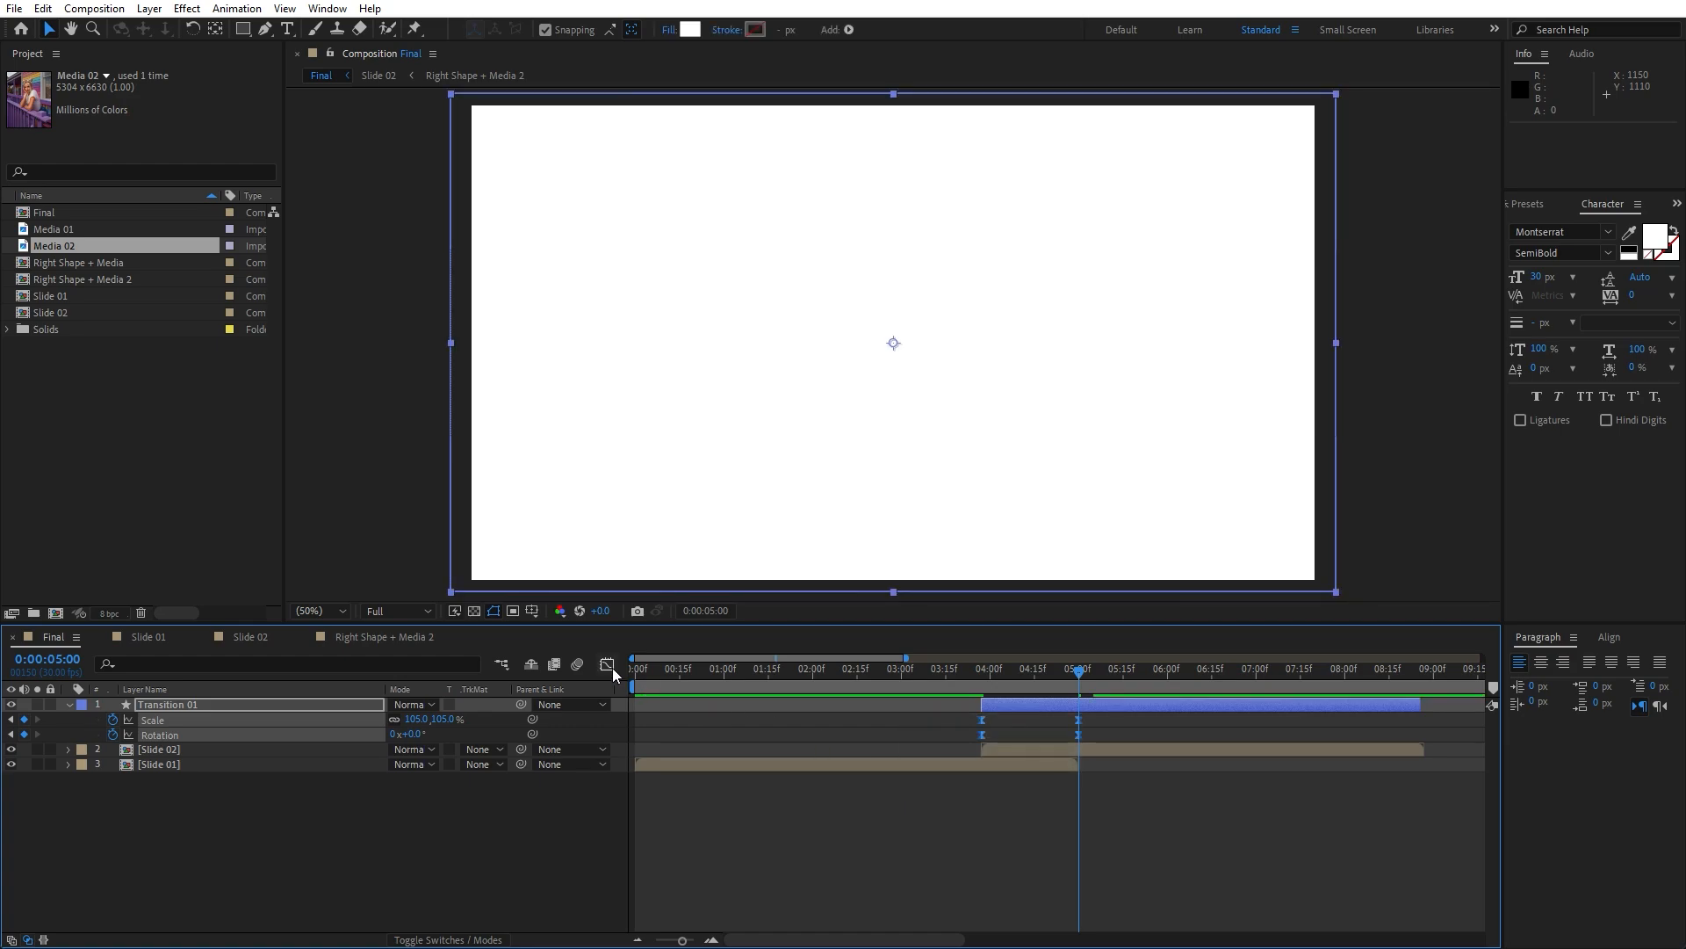
left_click(607, 665)
left_click_drag(1118, 809, 1006, 840)
left_click(609, 667)
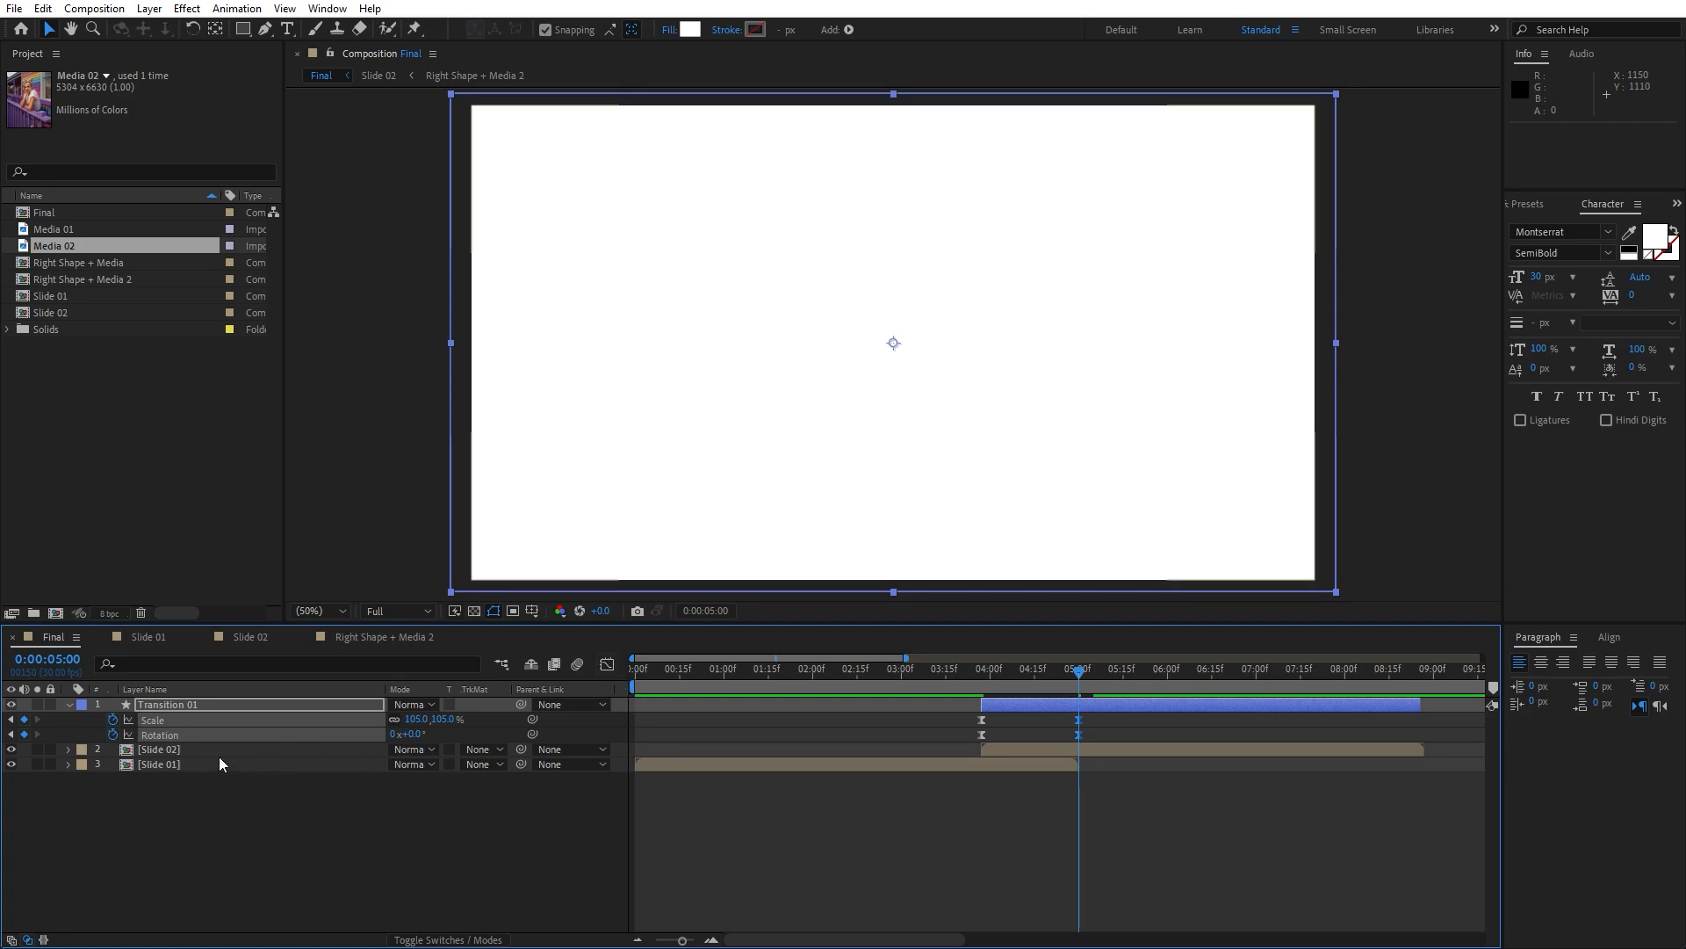
Step: Set Slide 02's track matte to Alpha using Transition 01, preview the masked transition, and collapse Transition 01's properties
left_click(154, 751)
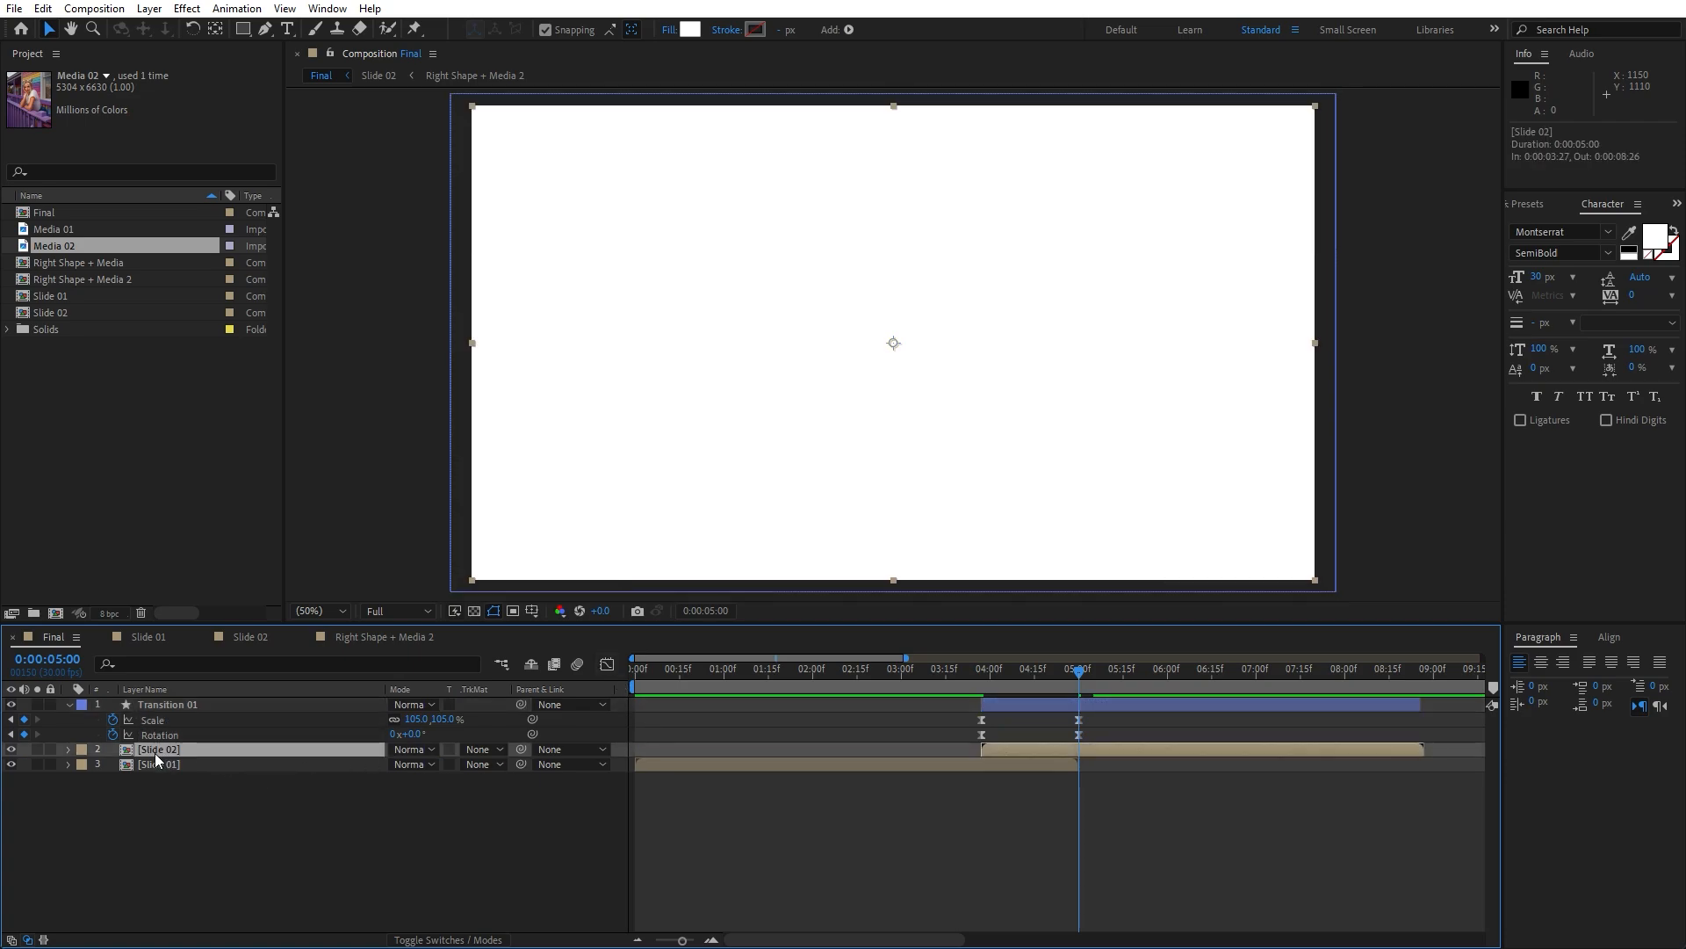
left_click(483, 749)
left_click(527, 795)
key("space")
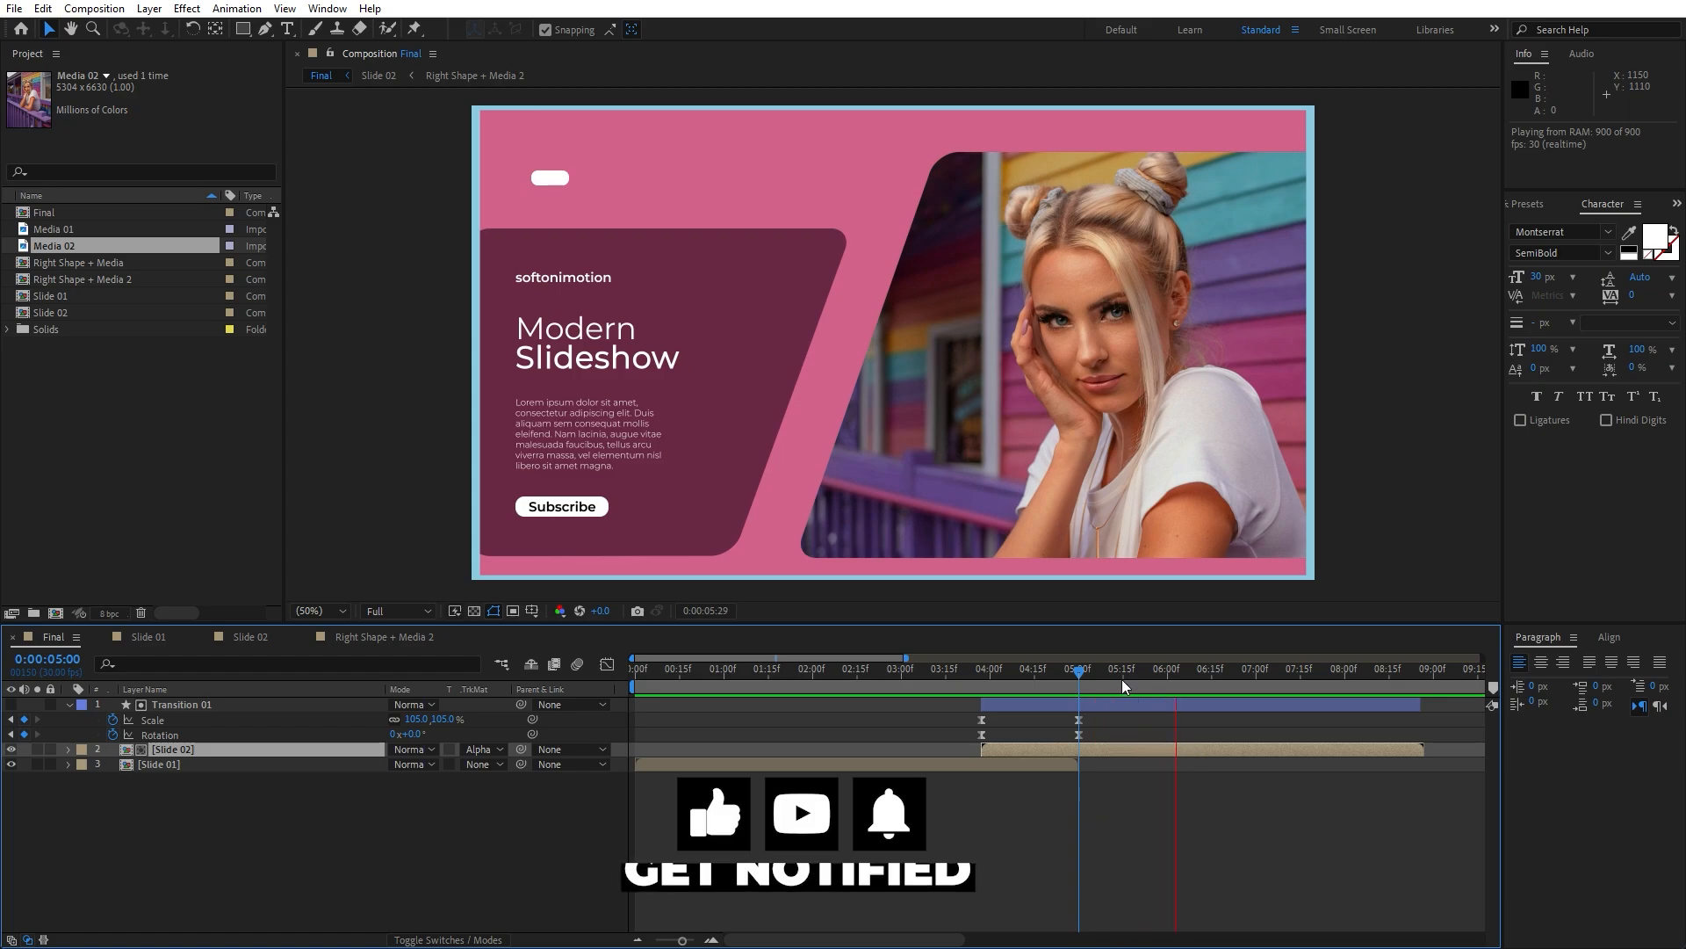
mouse_move(1121, 678)
left_mouse_down()
mouse_move(969, 678)
mouse_move(1098, 687)
left_mouse_up()
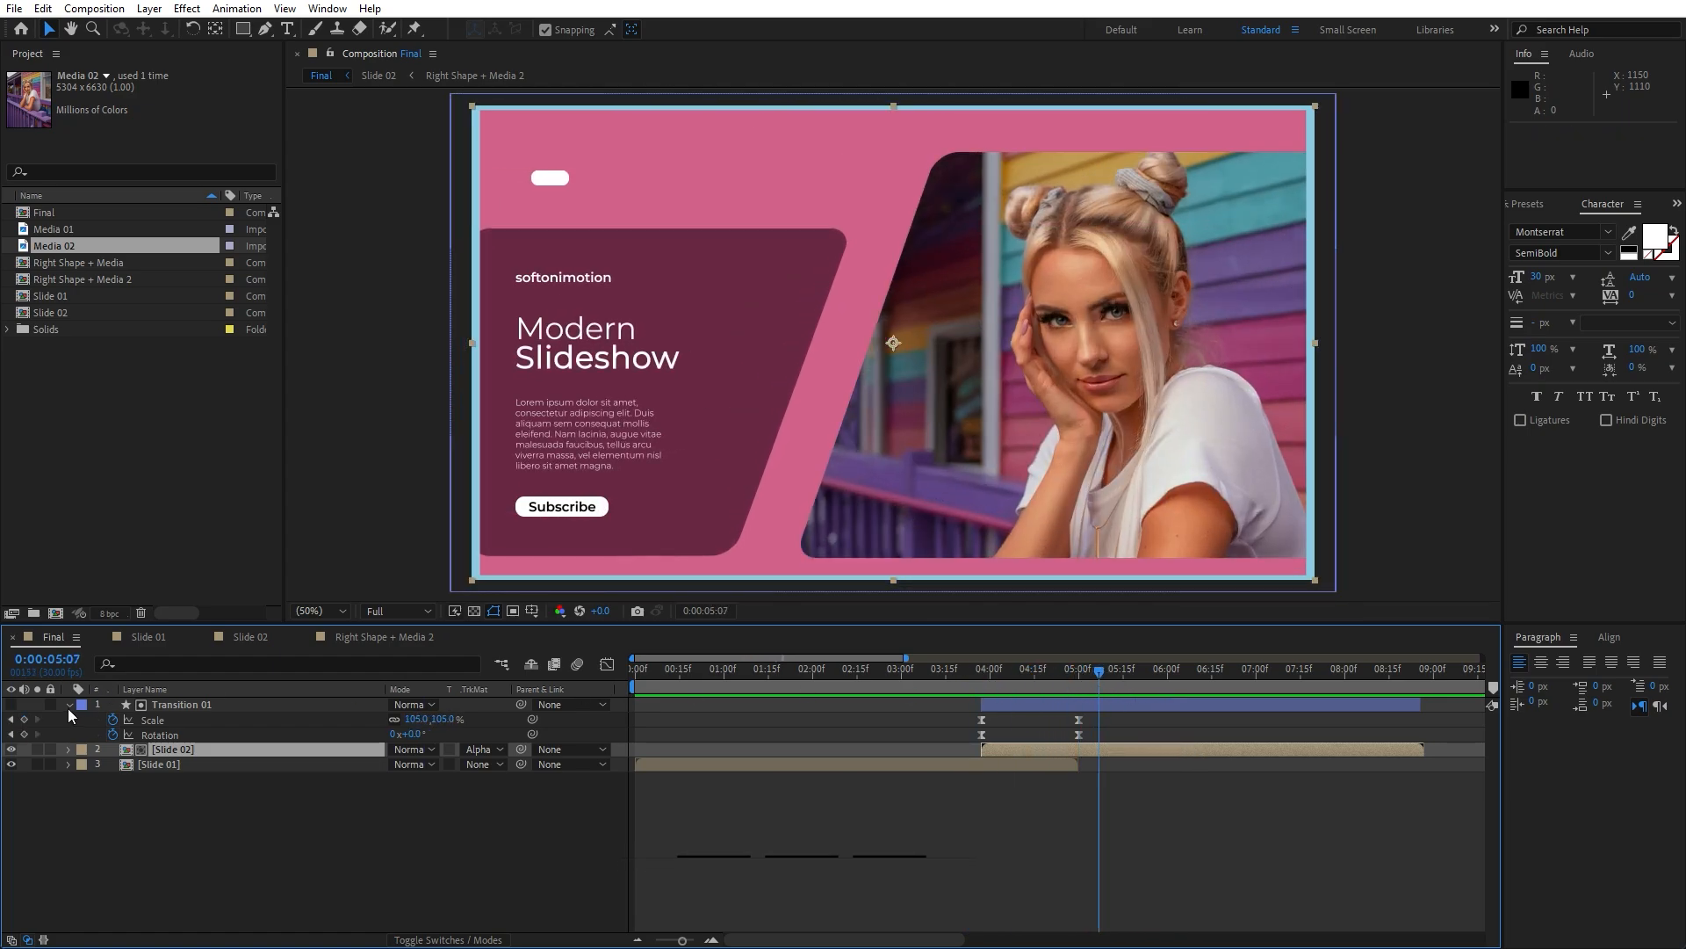
left_click(69, 705)
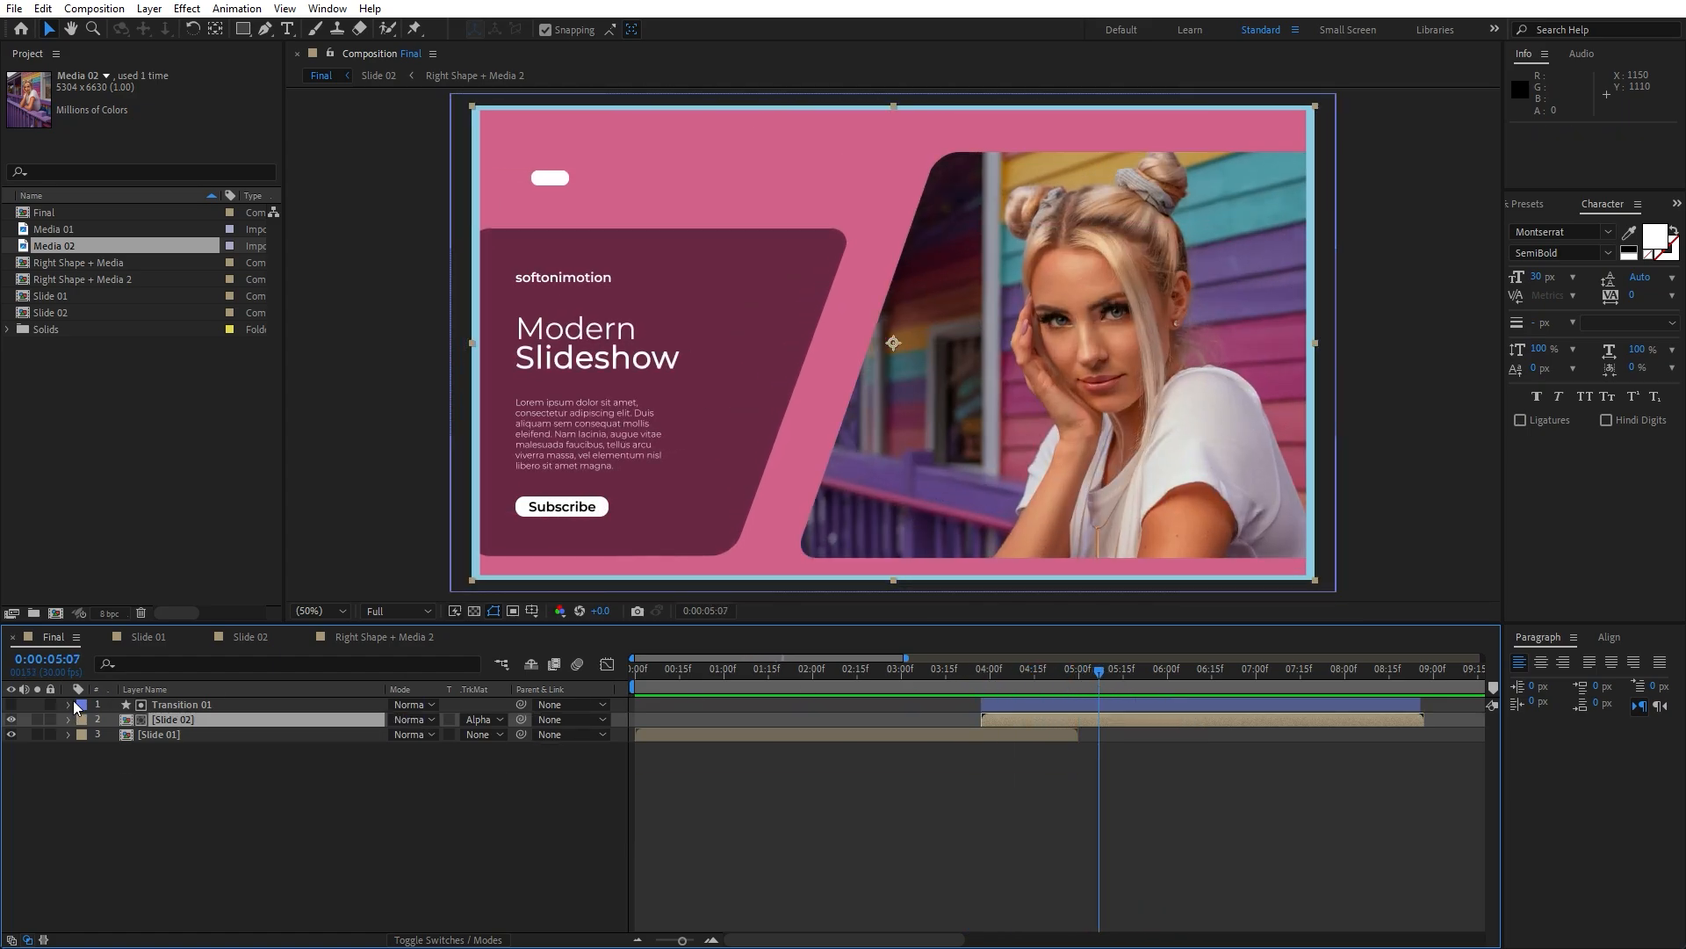
Step: Open the Slide 02 composition and set BG 01's Fill color to the darker blue 2F89A8
double_click(173, 720)
left_click_drag(864, 669, 899, 669)
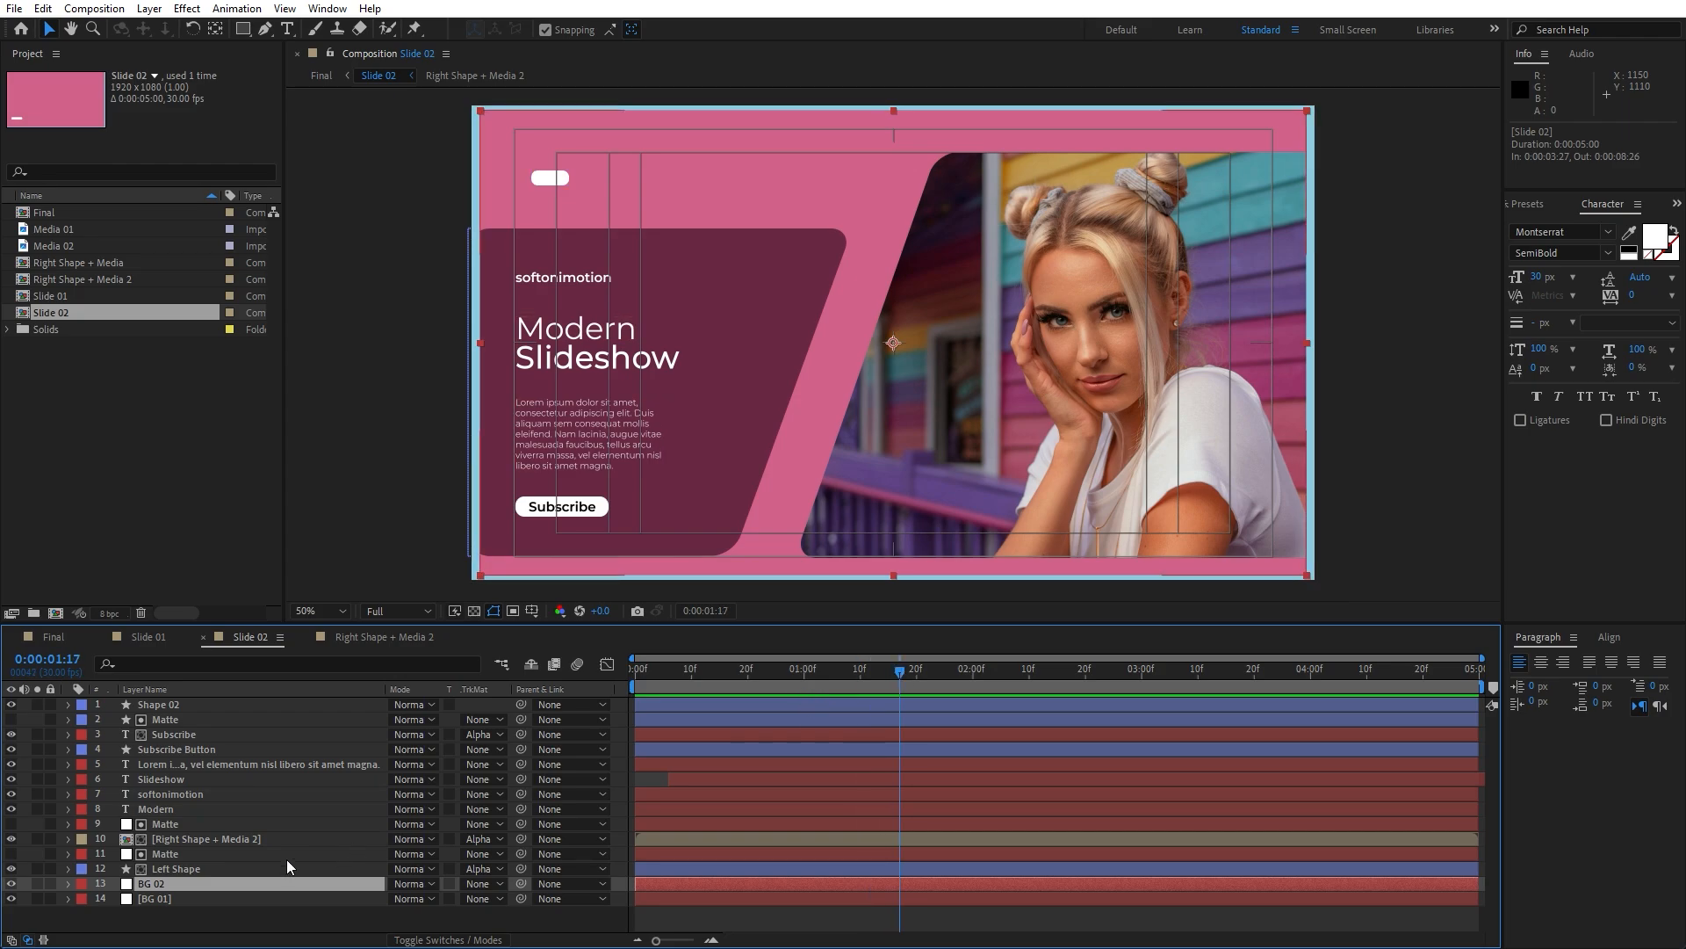
left_click(193, 898)
key("F3")
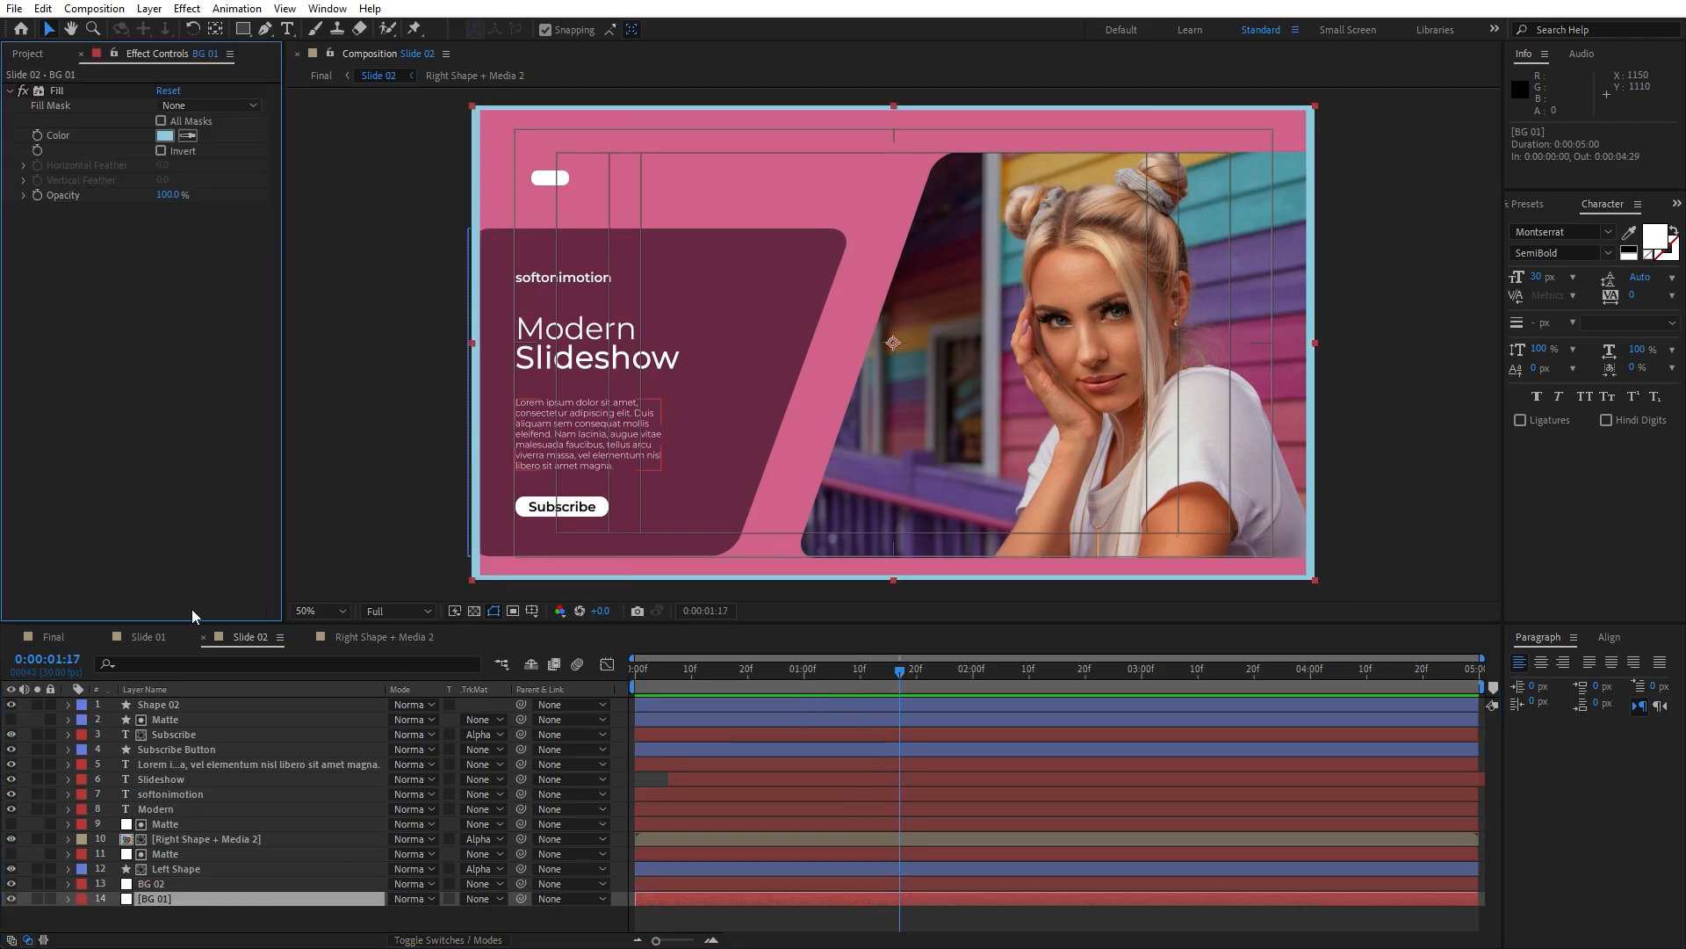
left_click(164, 136)
left_click_drag(1146, 694, 1184, 719)
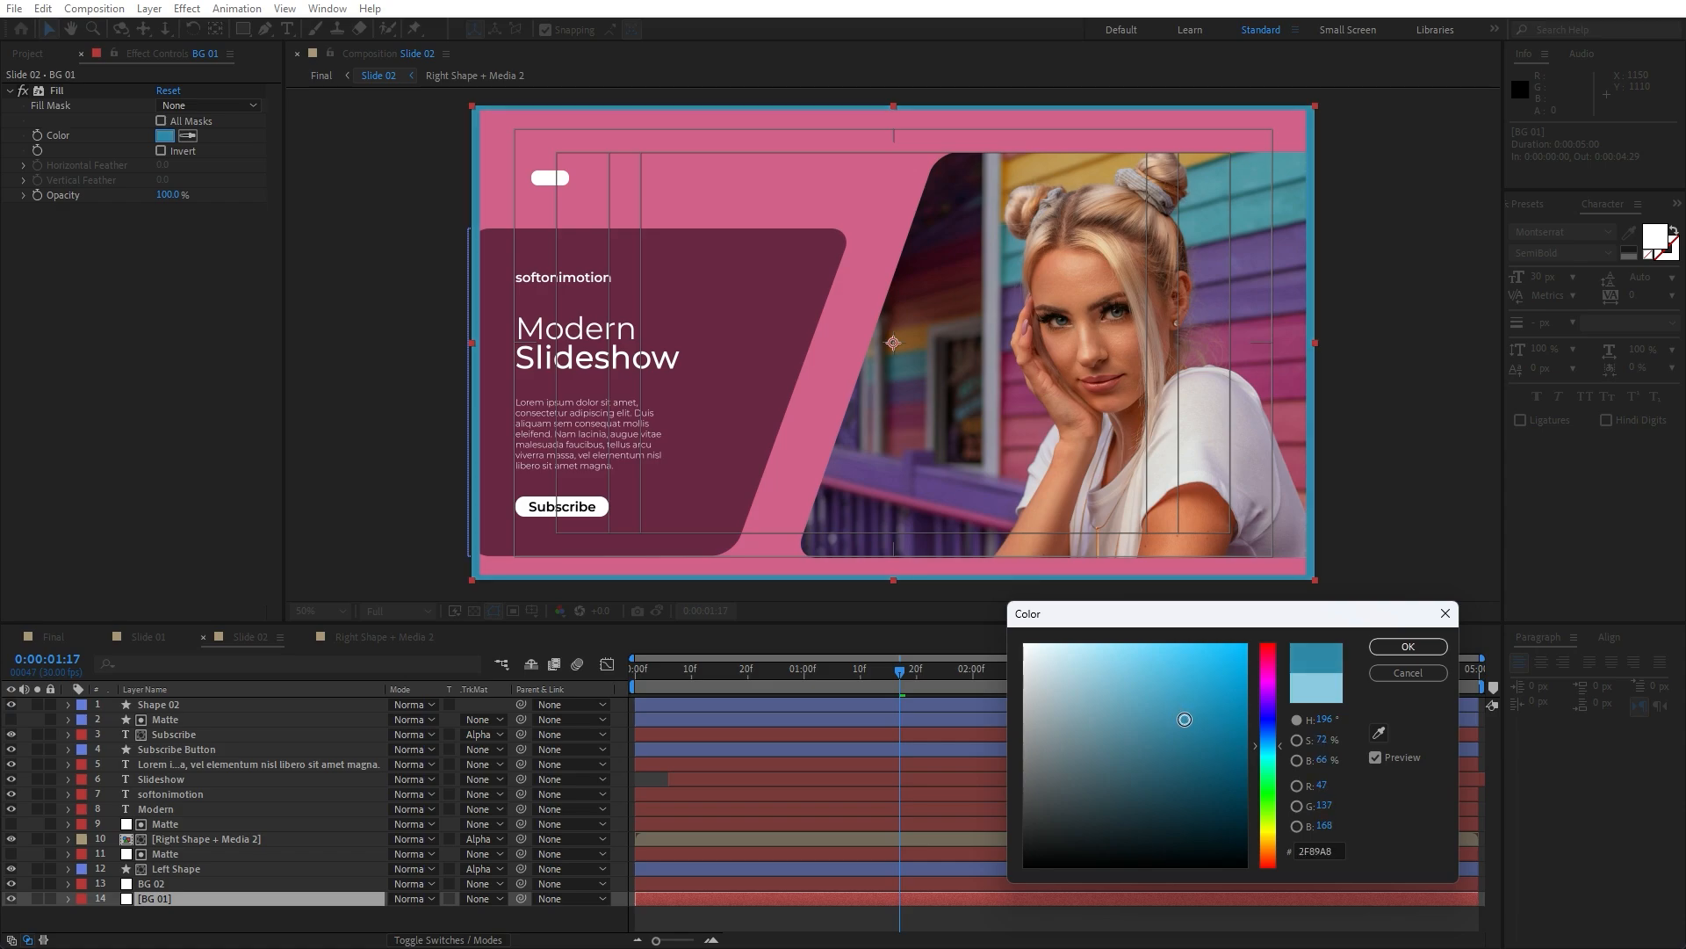
left_click(1394, 650)
Step: Set BG 02's Fill color to orange, EA5800
left_click(178, 886)
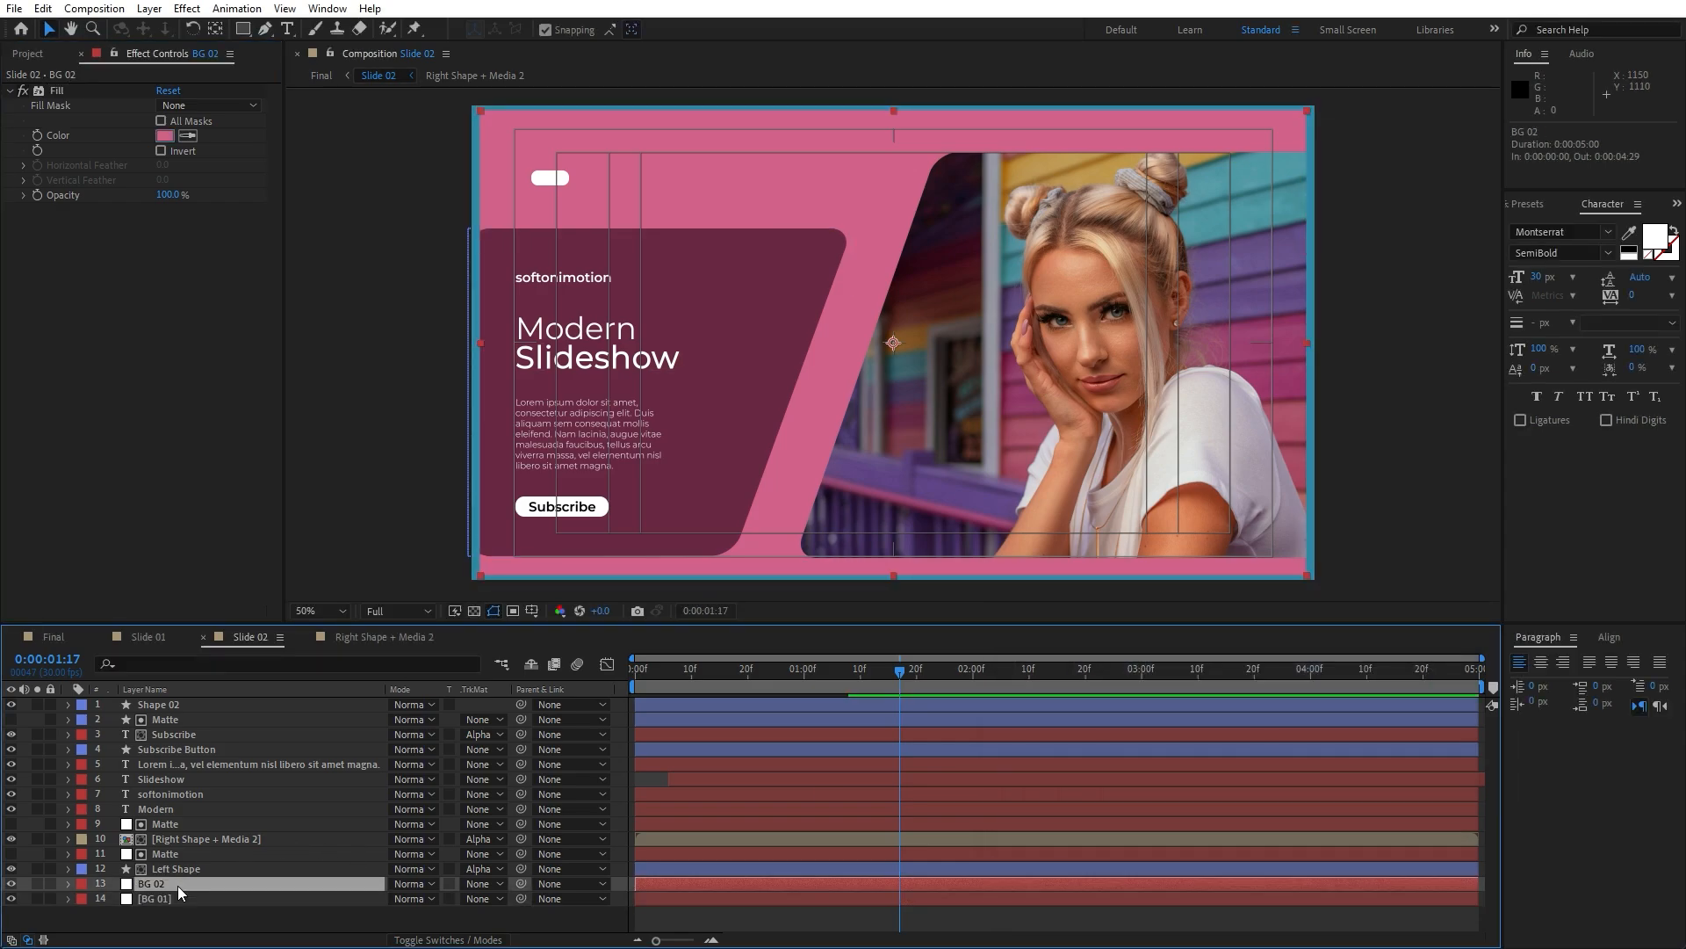
left_click(170, 135)
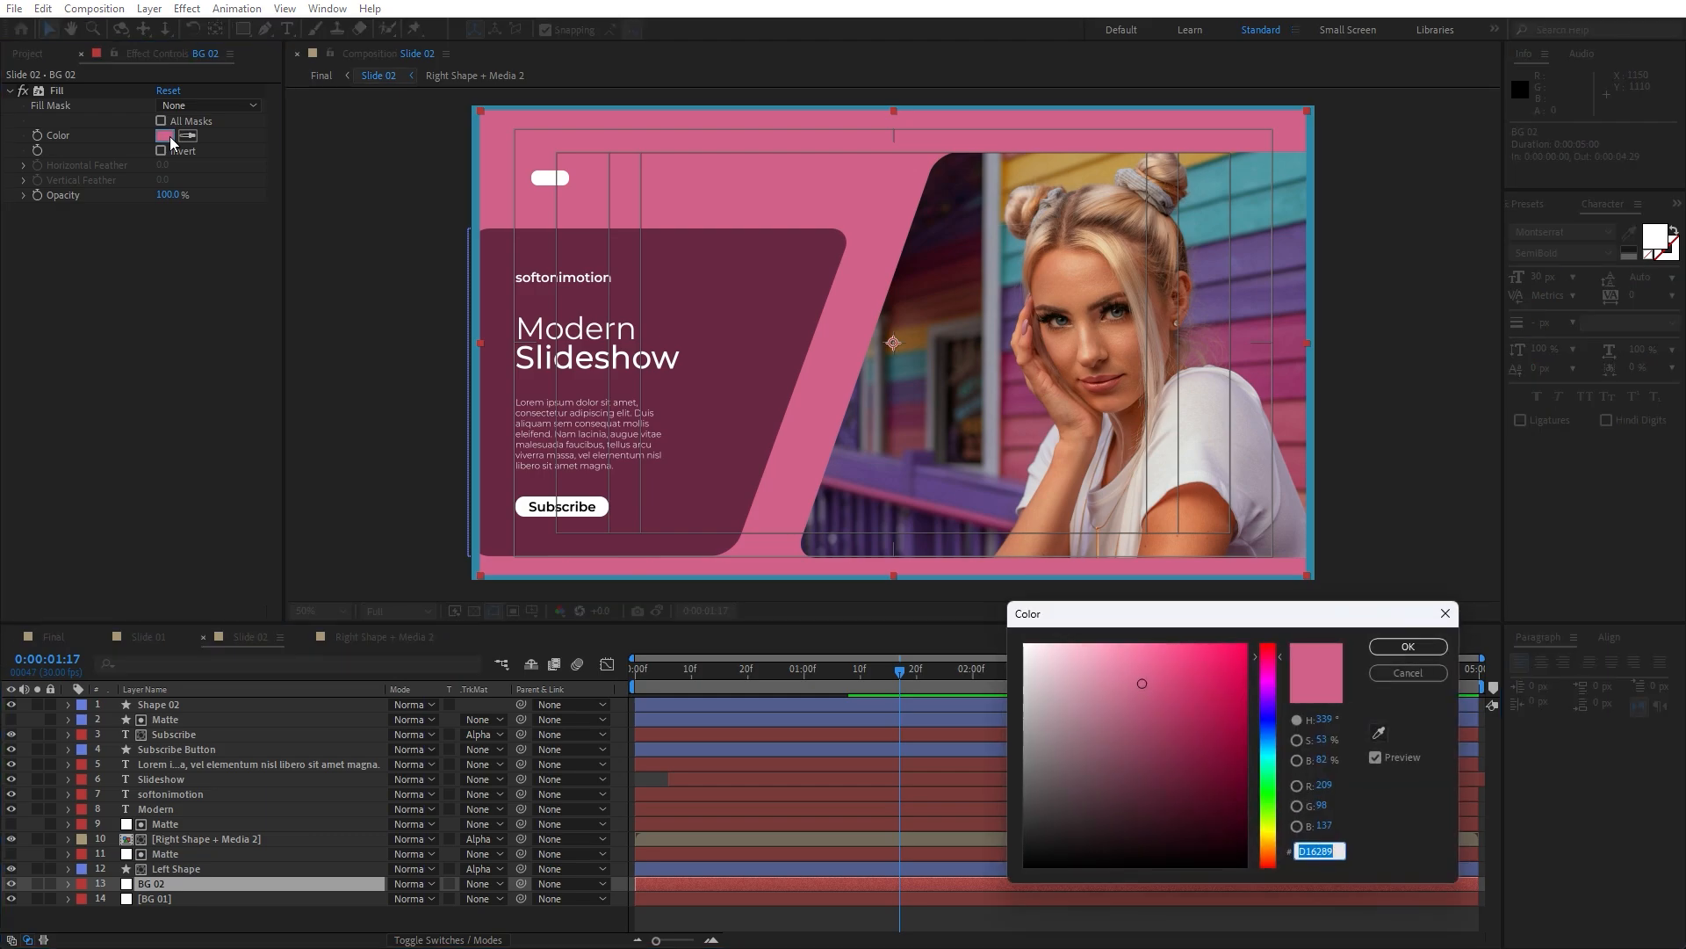
type("00EA58")
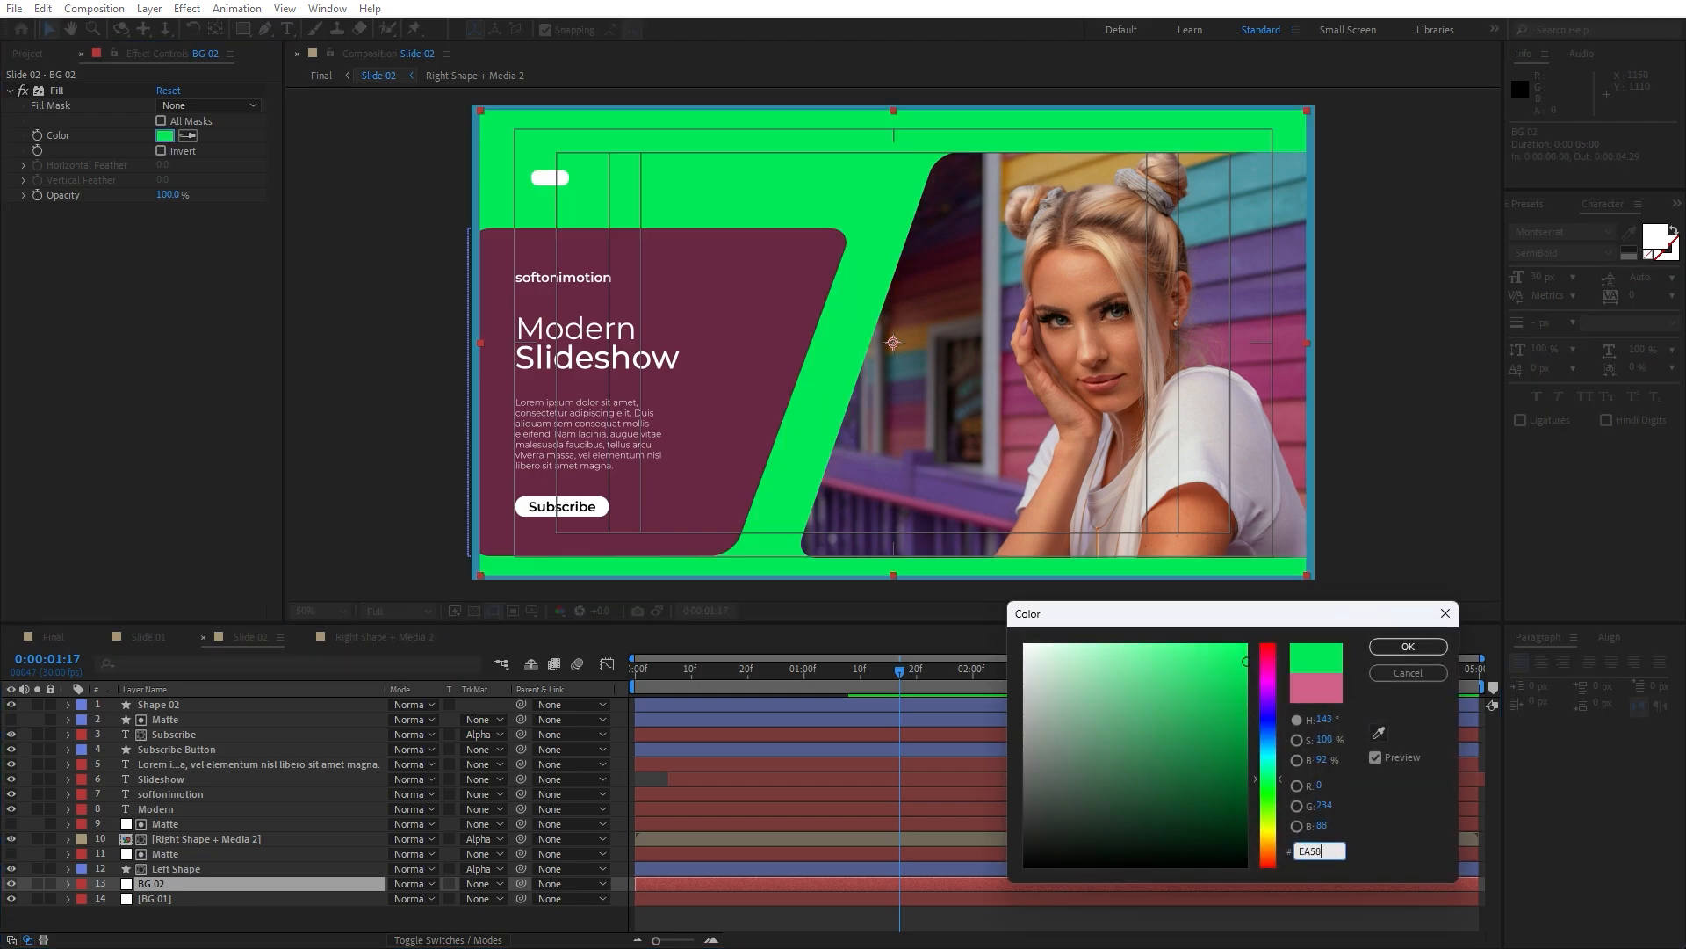
type("00")
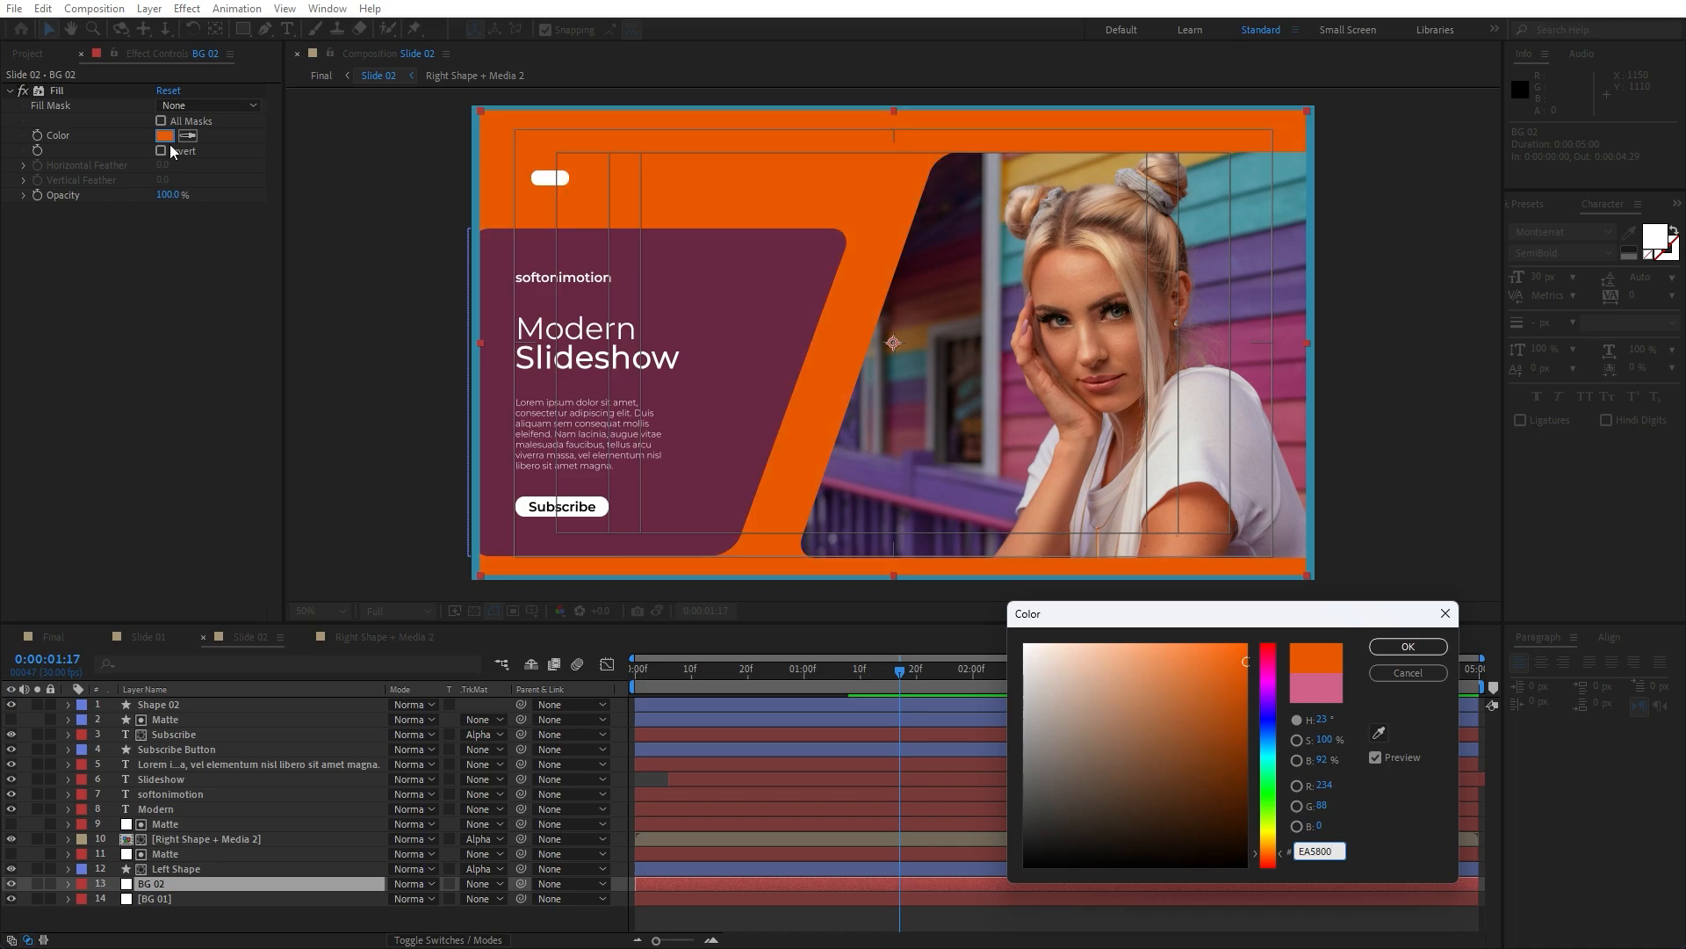
left_click(1406, 648)
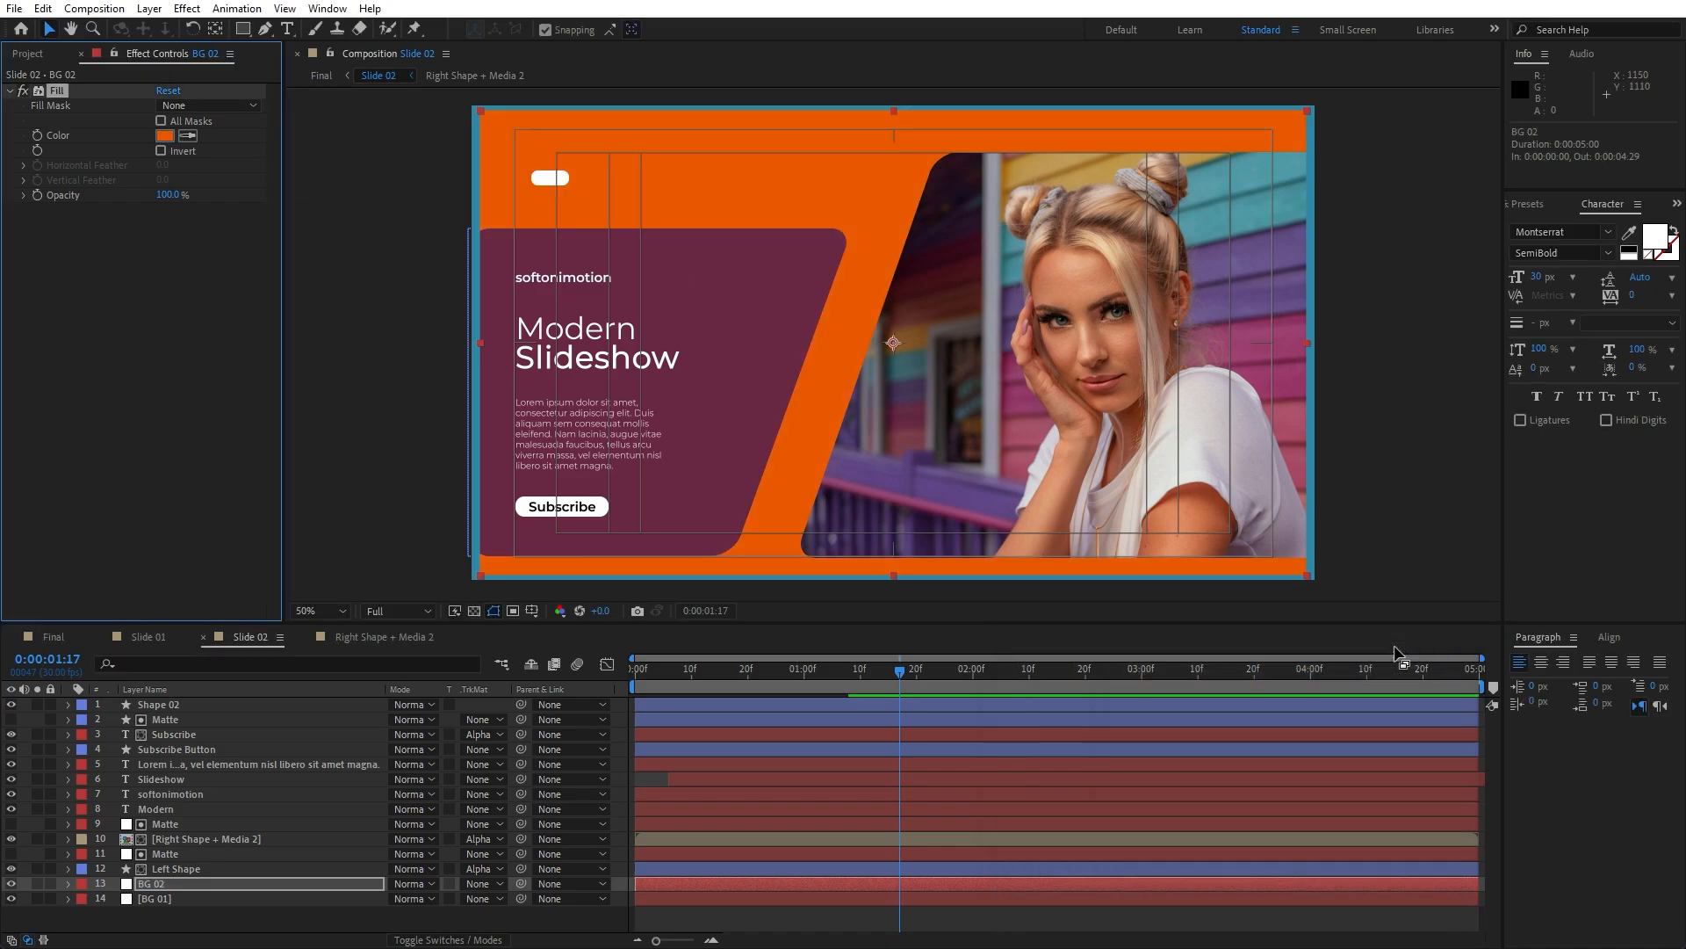
Step: Set Left Shape's Fill color to the near-white pink FFF4F9
left_click(176, 870)
left_click(164, 135)
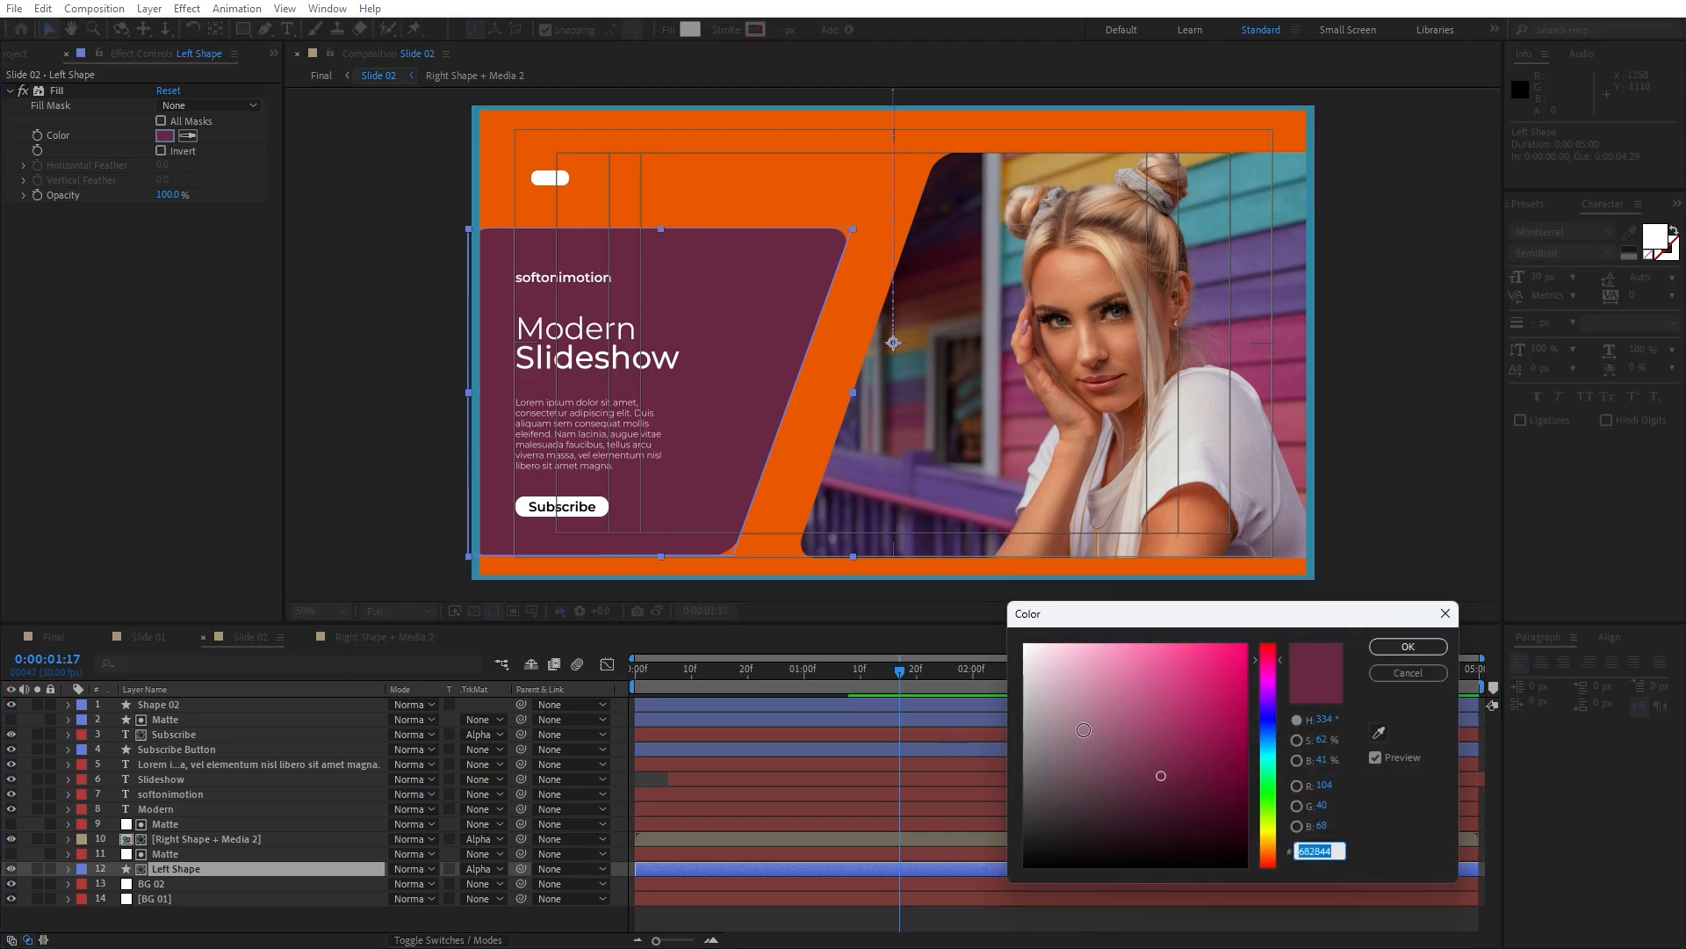
left_click_drag(1089, 729, 910, 546)
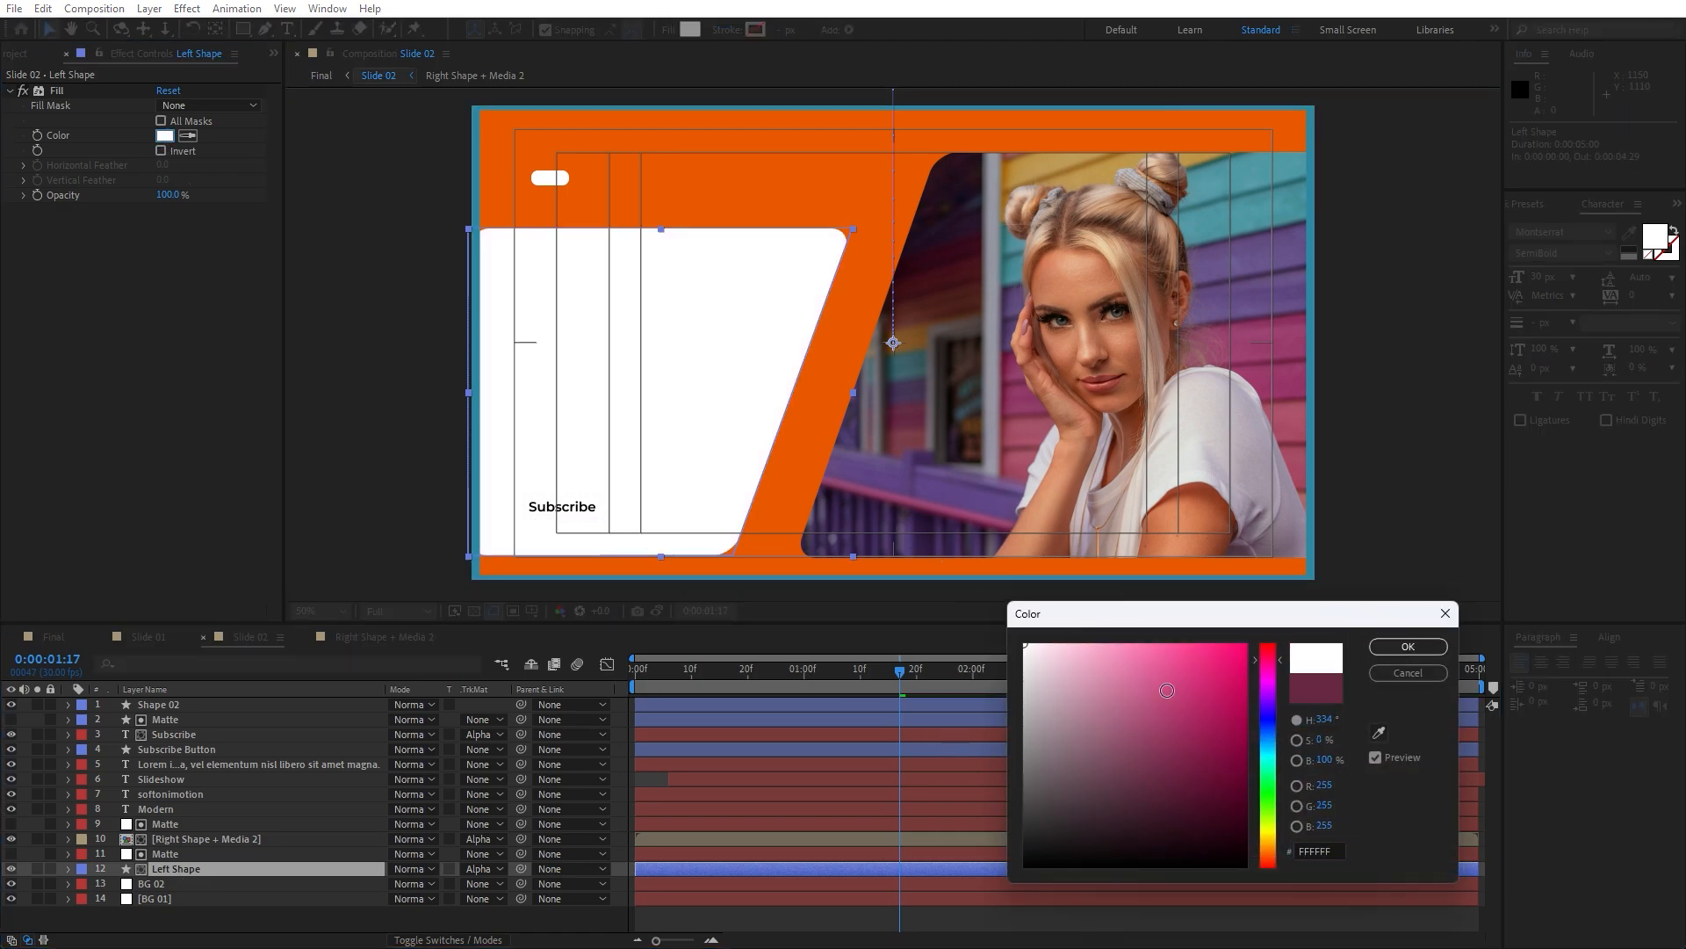
left_click(1031, 649)
left_click_drag(1031, 649, 1032, 642)
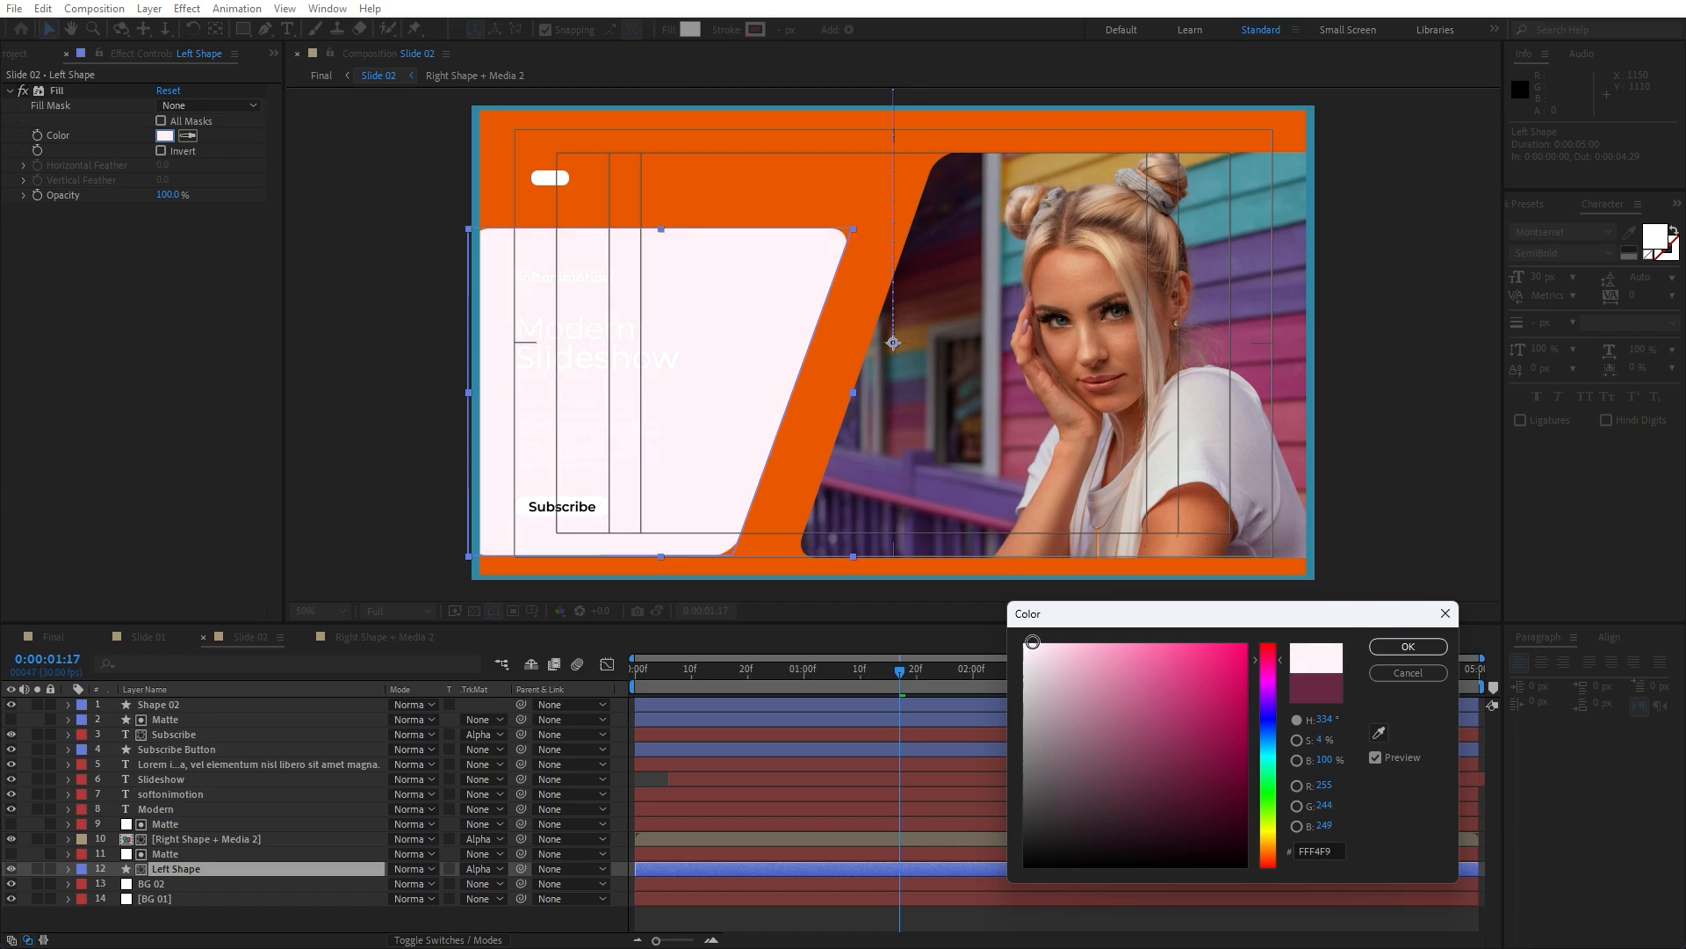
left_click(1408, 647)
Step: Apply a Fill effect to the Modern, softonimotion, Slideshow and Lorem ipsum text layers and set its color to black, 000000
left_click(166, 810)
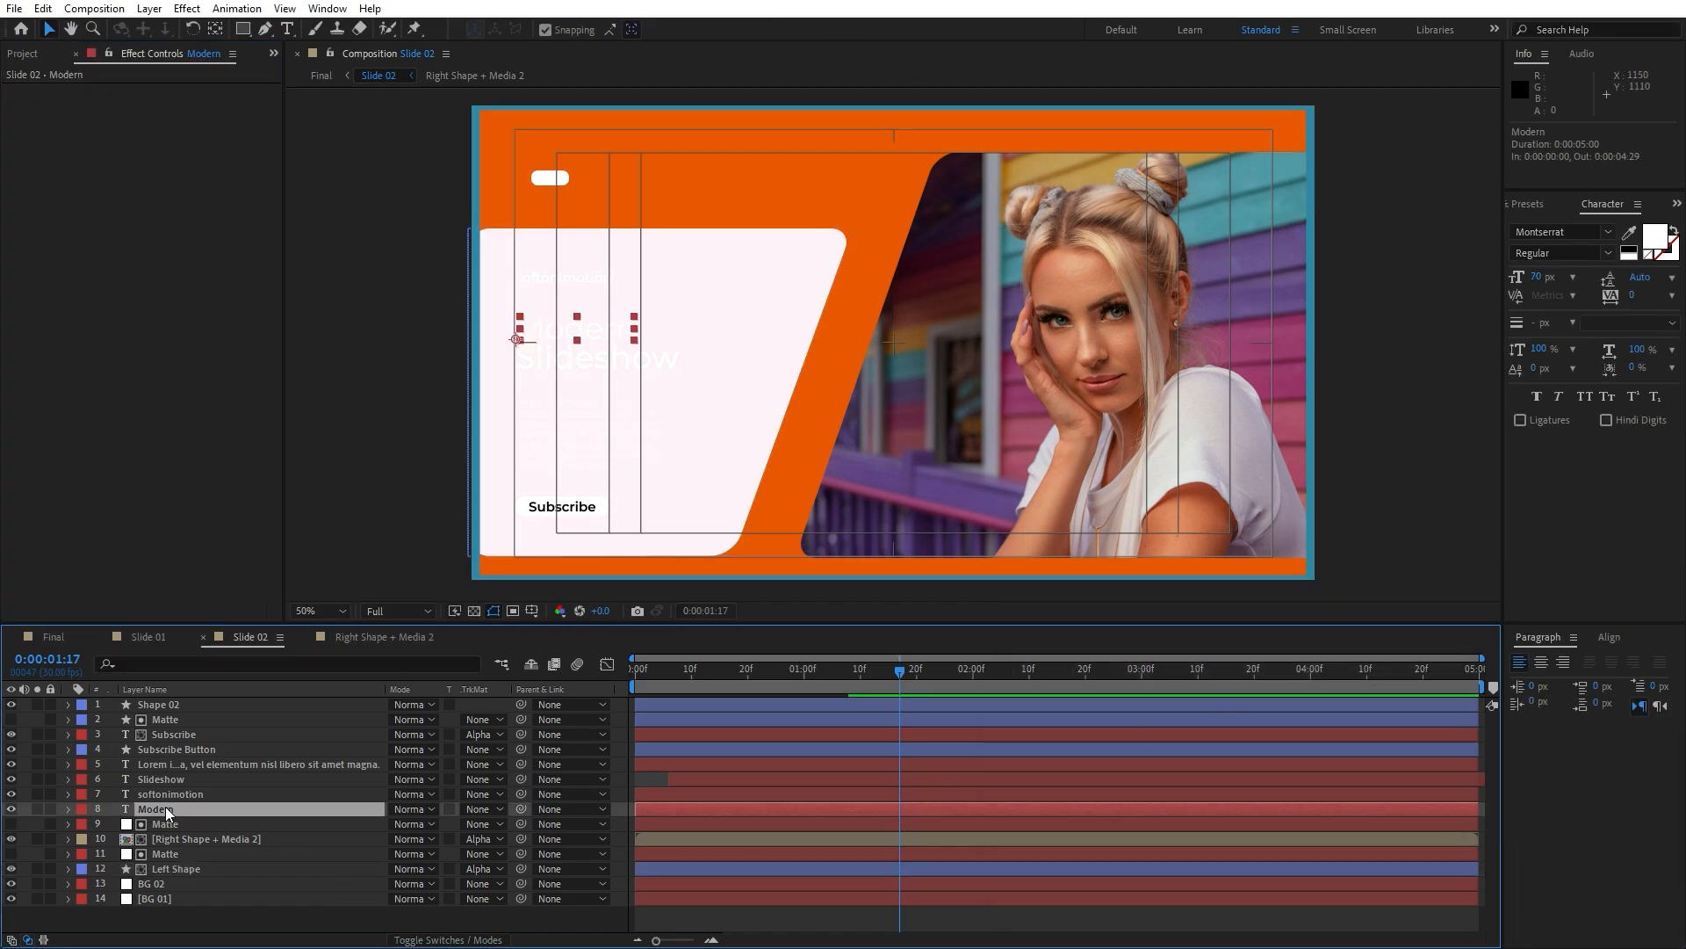
left_click(176, 766, "shift")
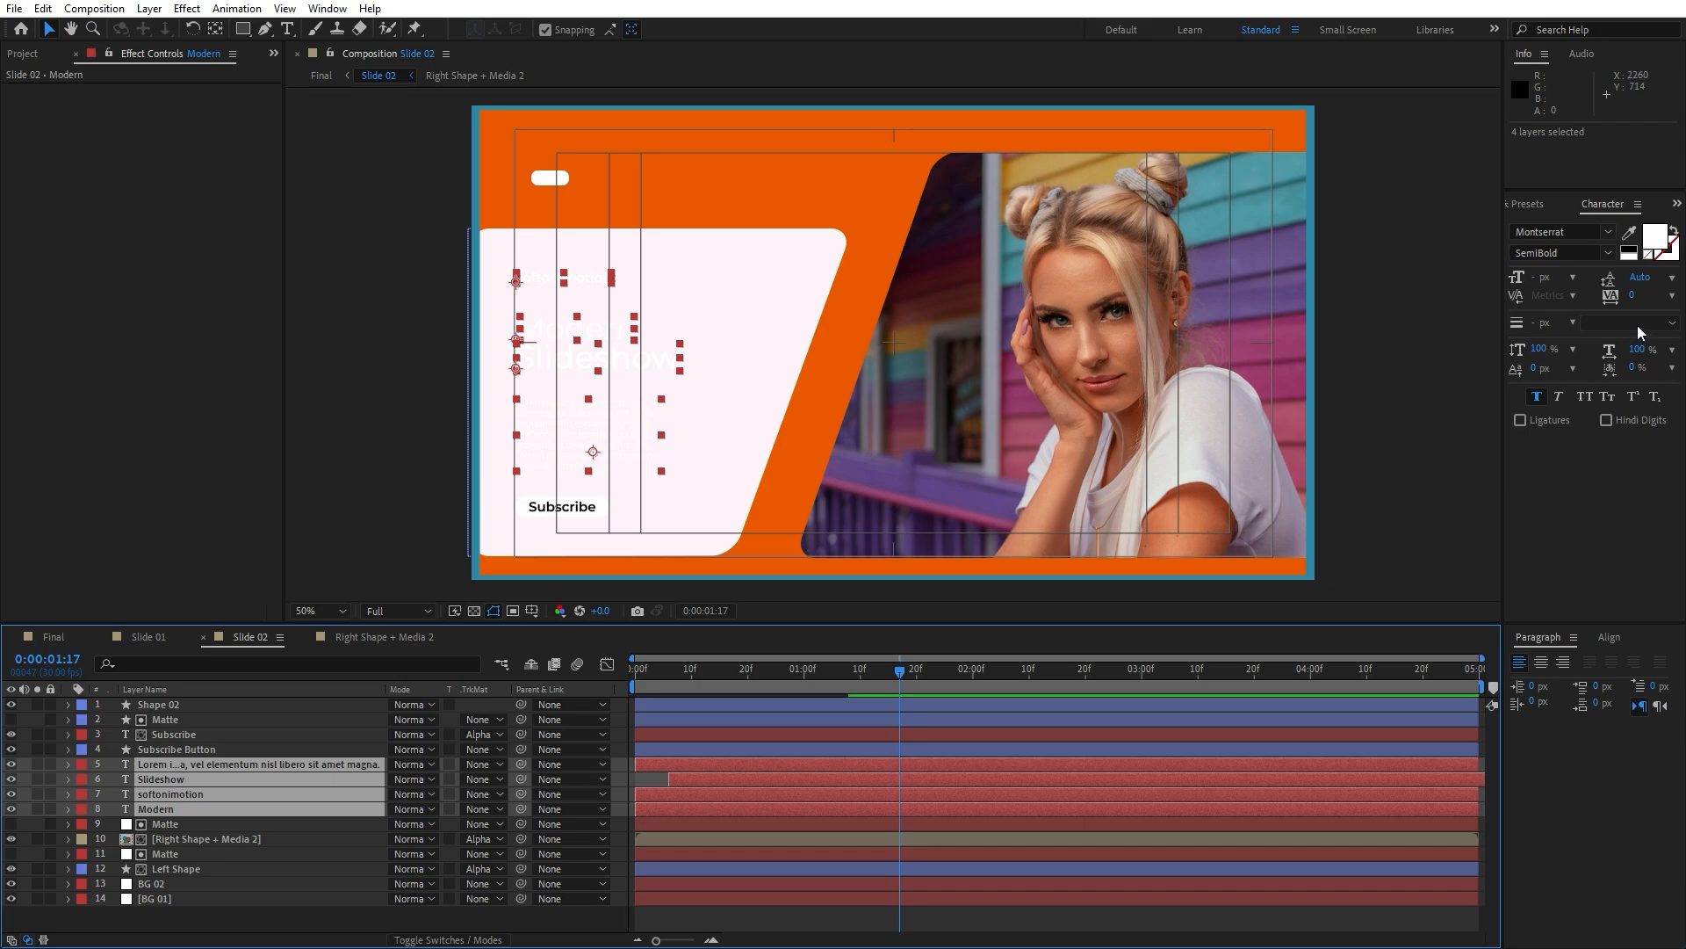
left_click(1533, 203)
double_click(1569, 336)
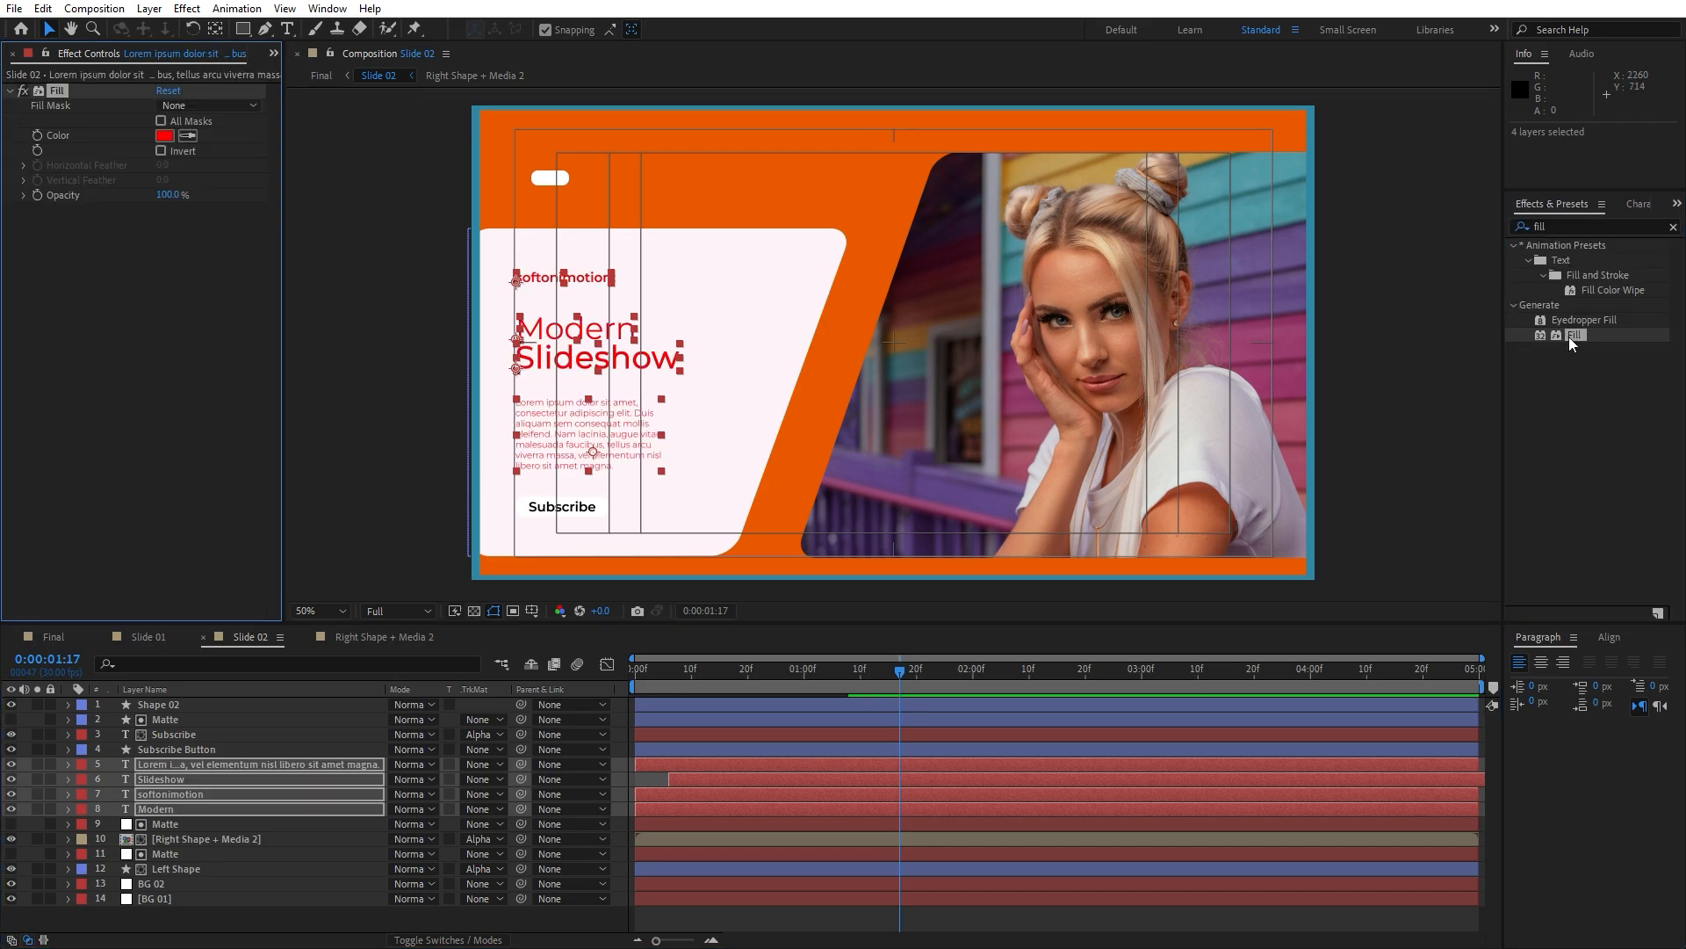
left_click(164, 136)
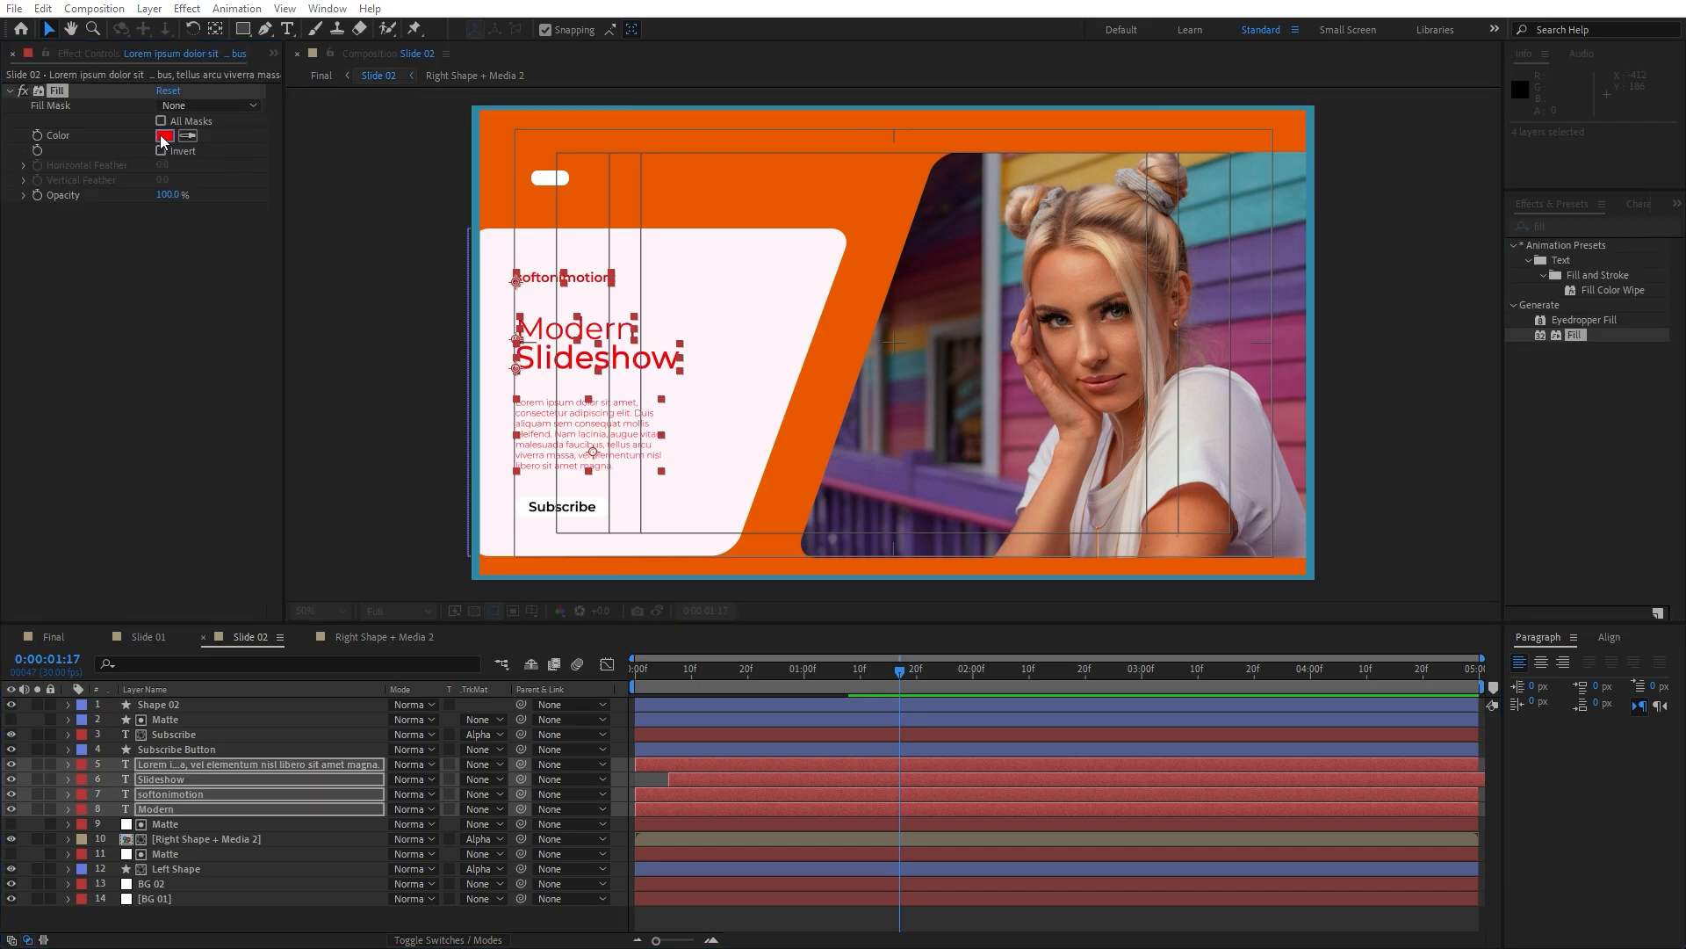
left_click_drag(1089, 763, 956, 881)
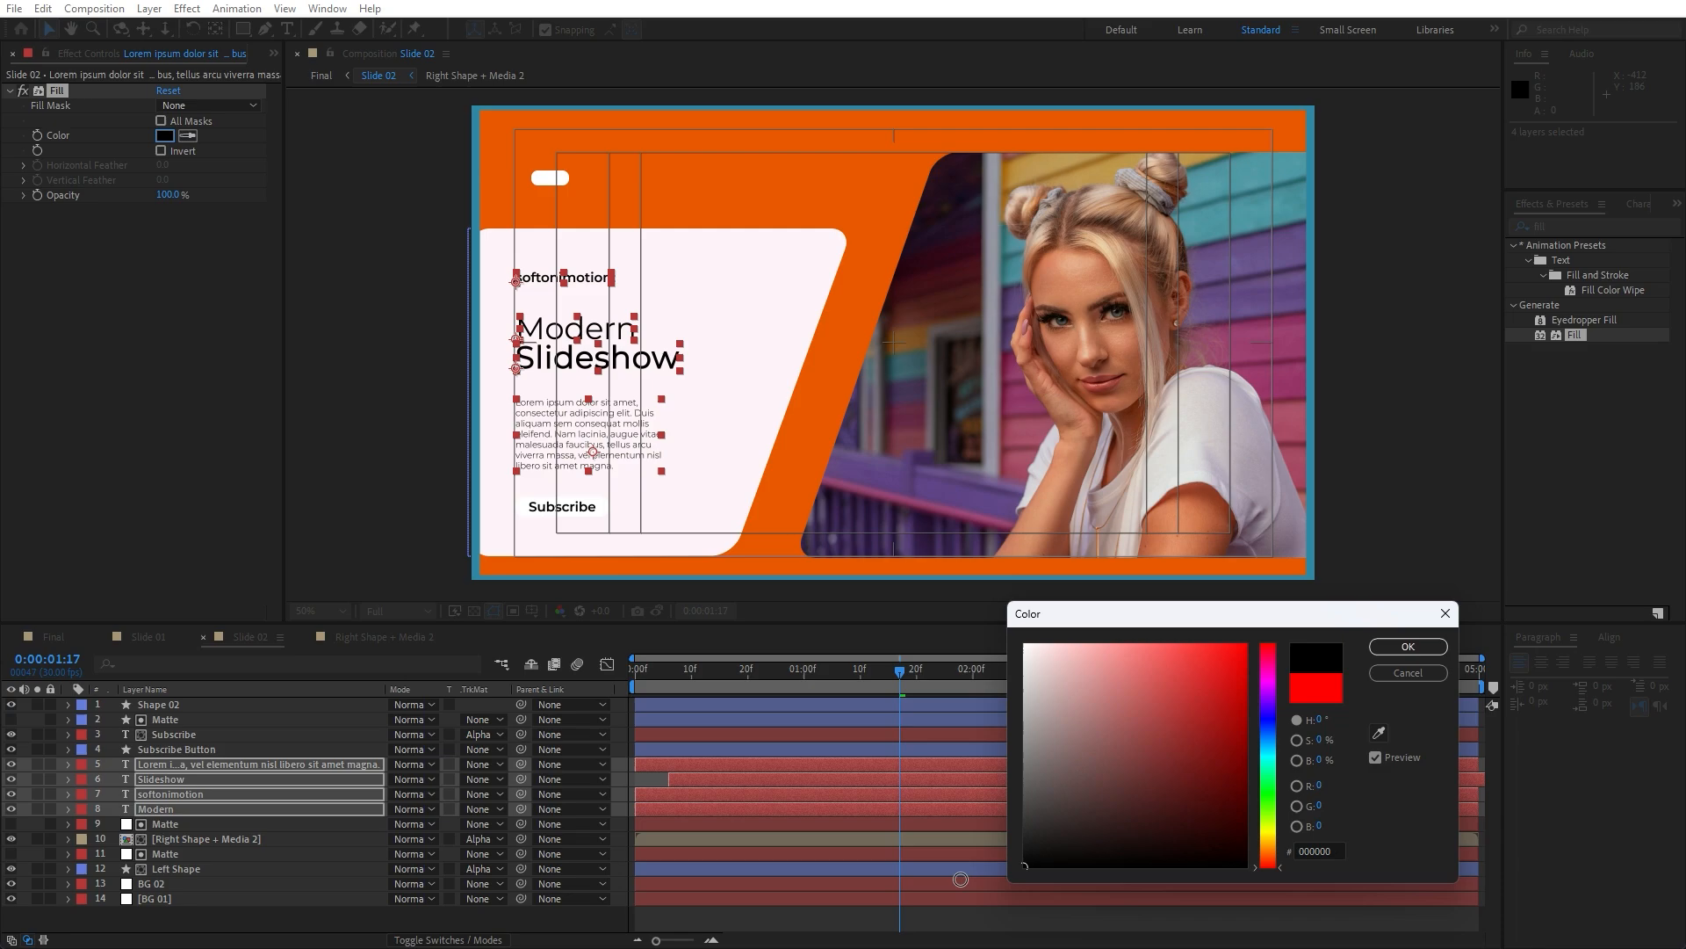
left_click(1407, 646)
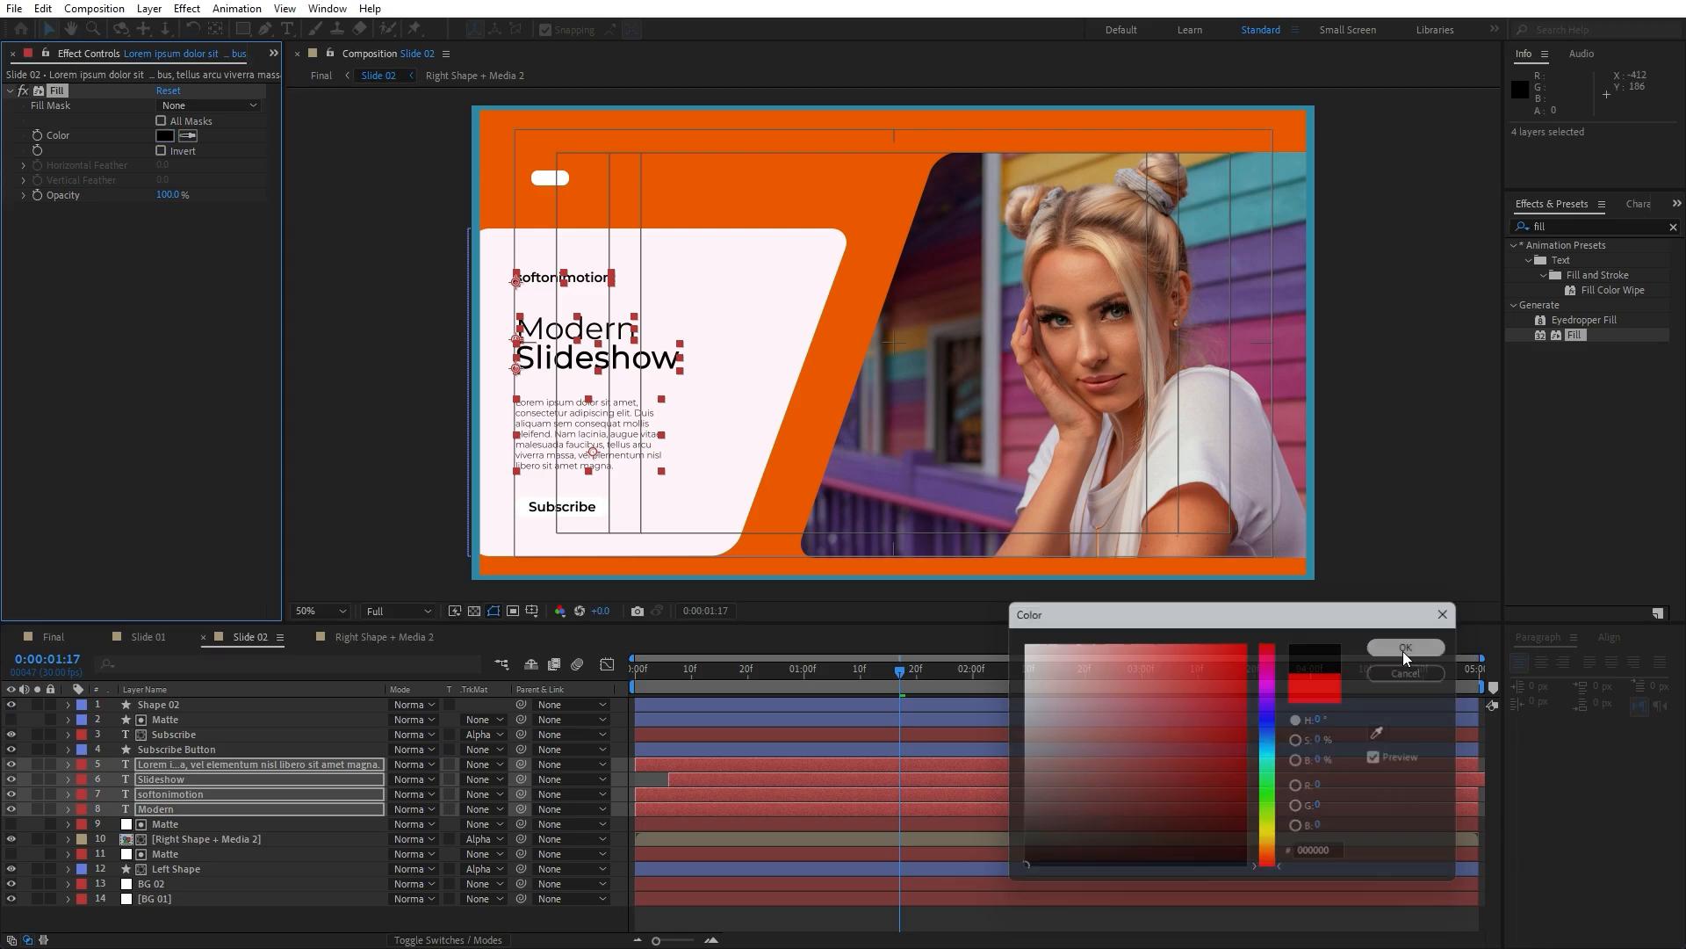
Step: Apply a Fill effect with color 252525 to Subscribe Button and copy the effect to Shape 02
left_click(195, 738)
left_click(197, 750)
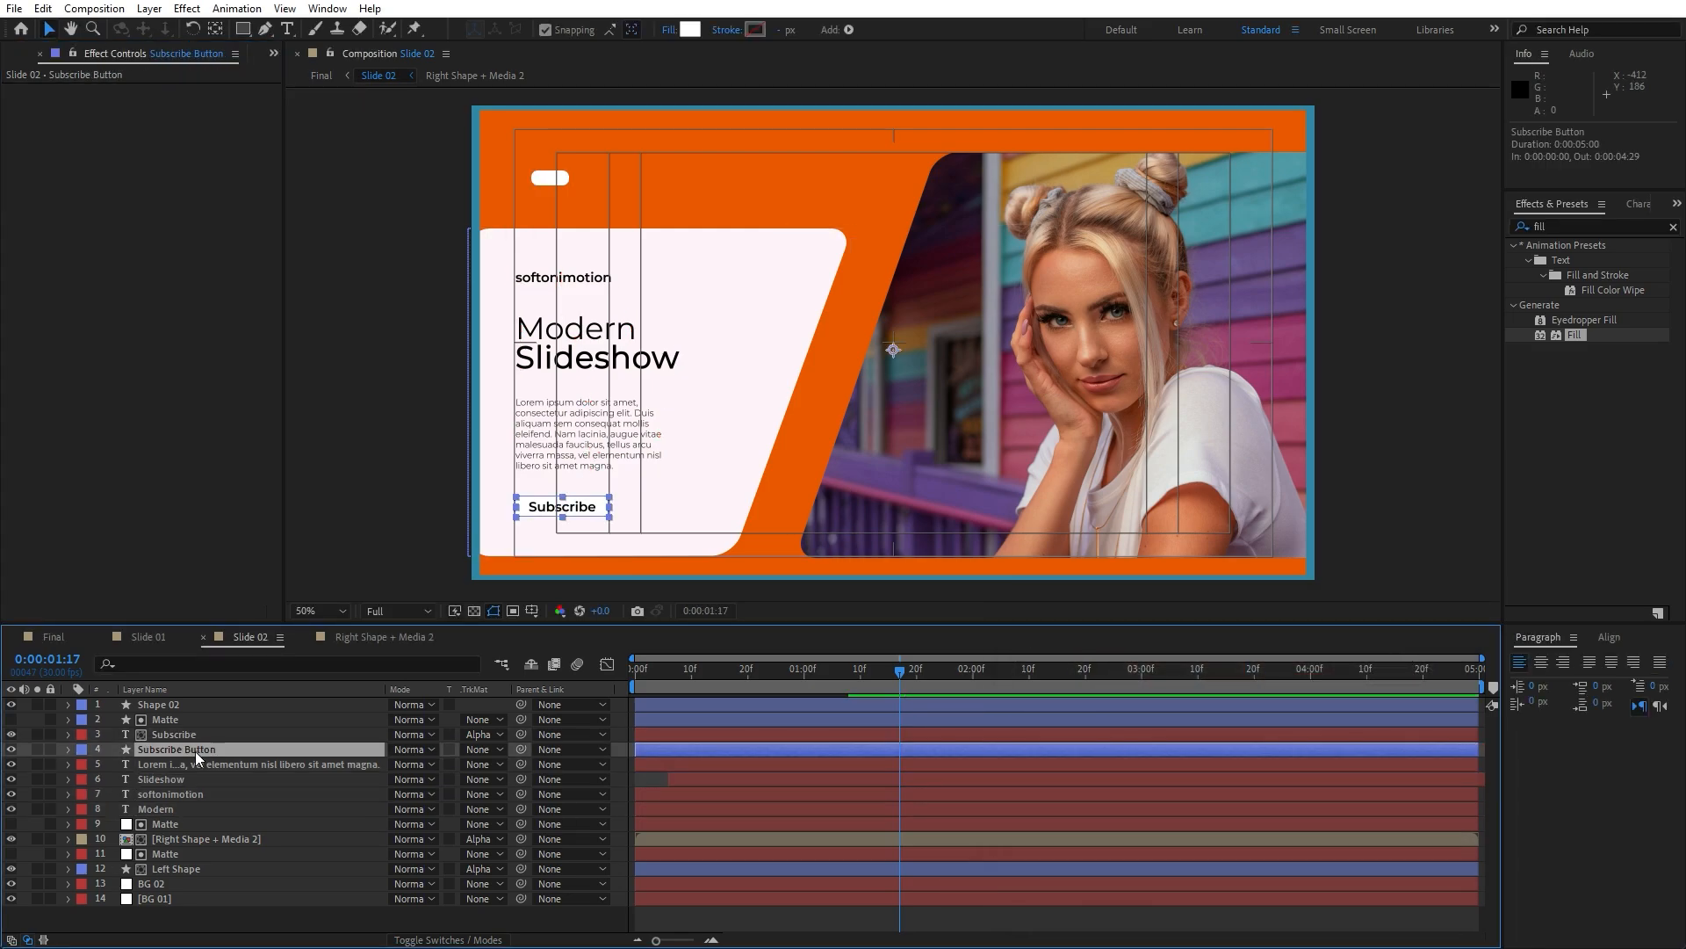
double_click(1570, 335)
left_click(165, 136)
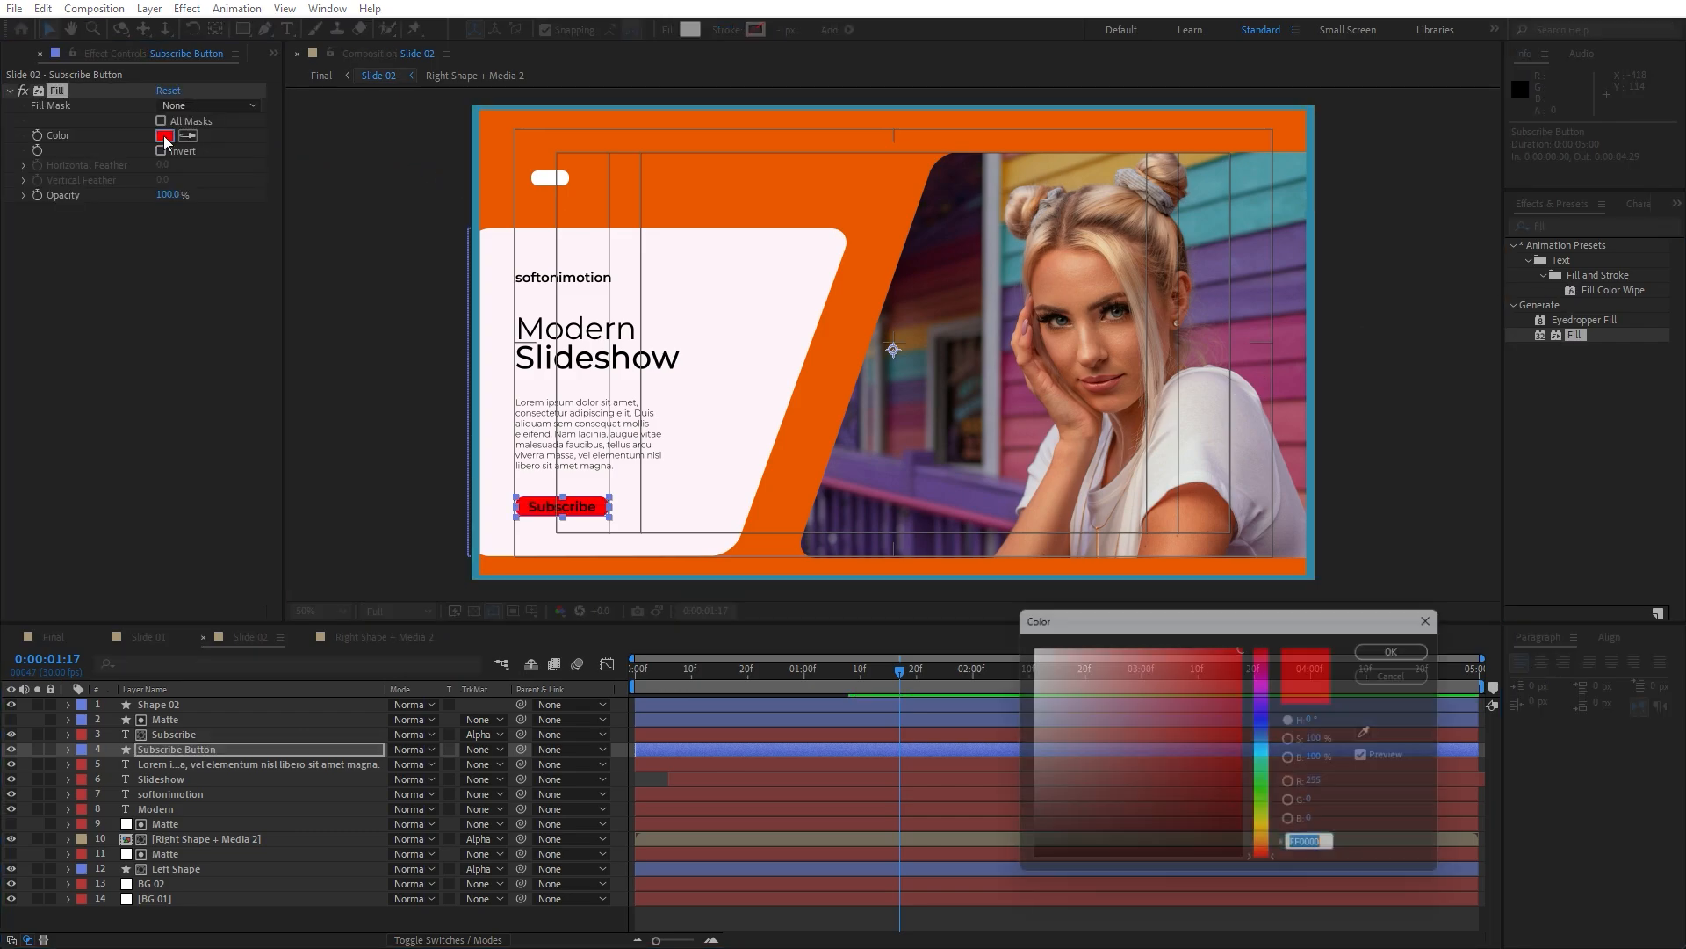
type("252525")
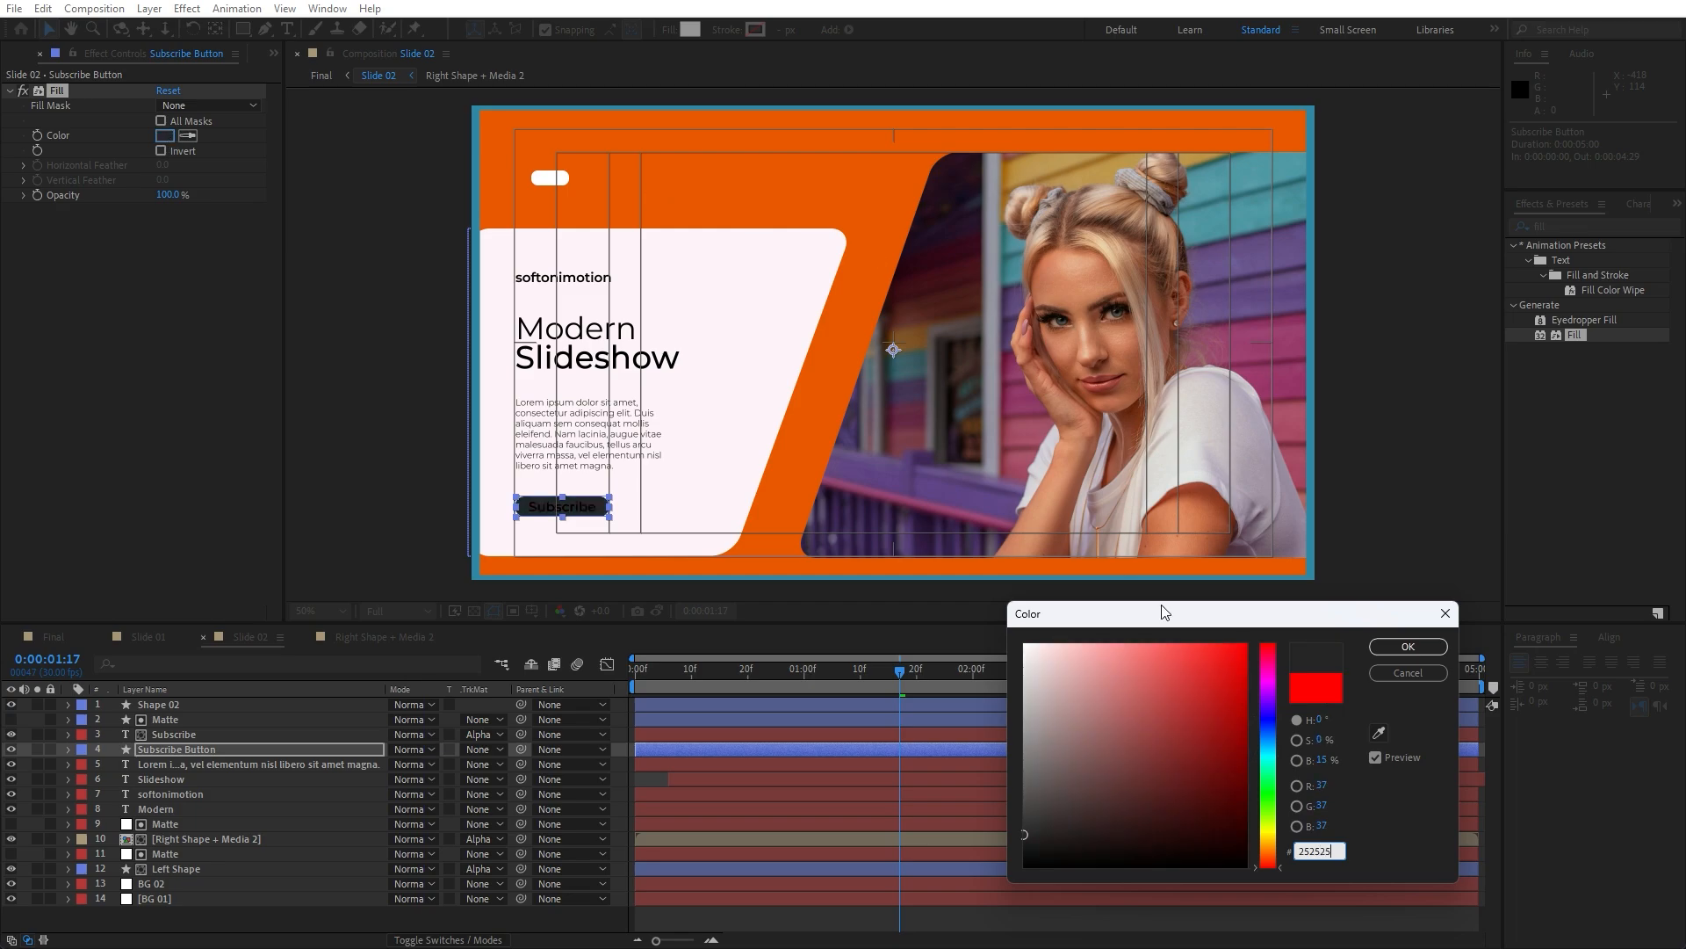
left_click(1396, 649)
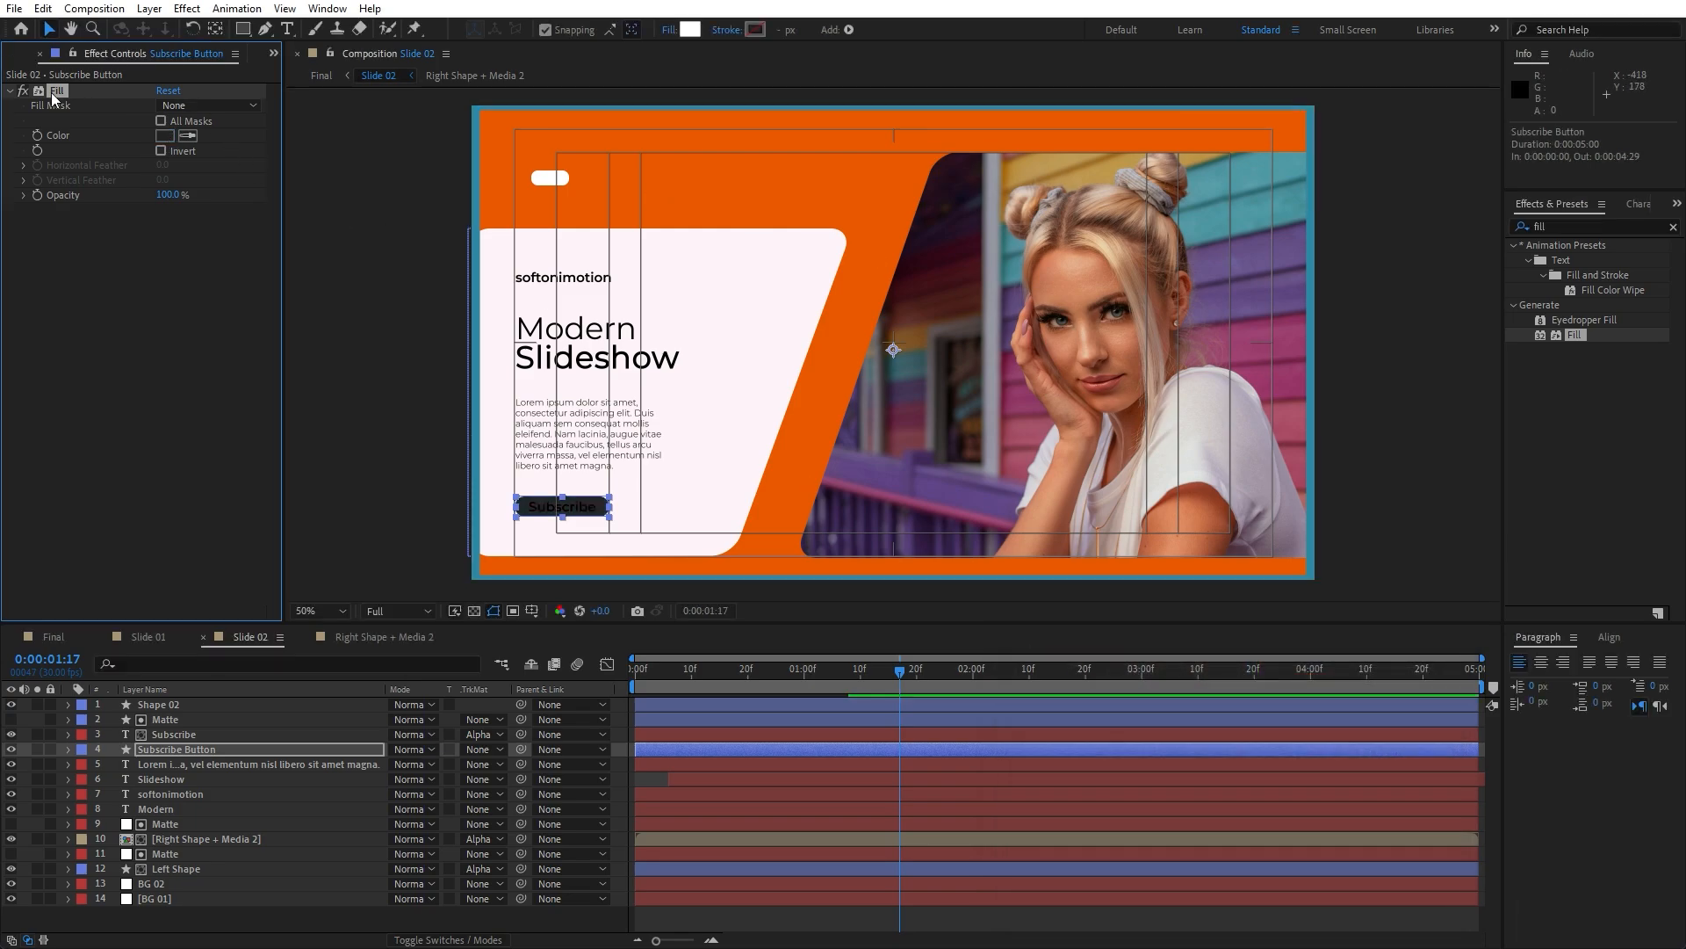
left_click(176, 704)
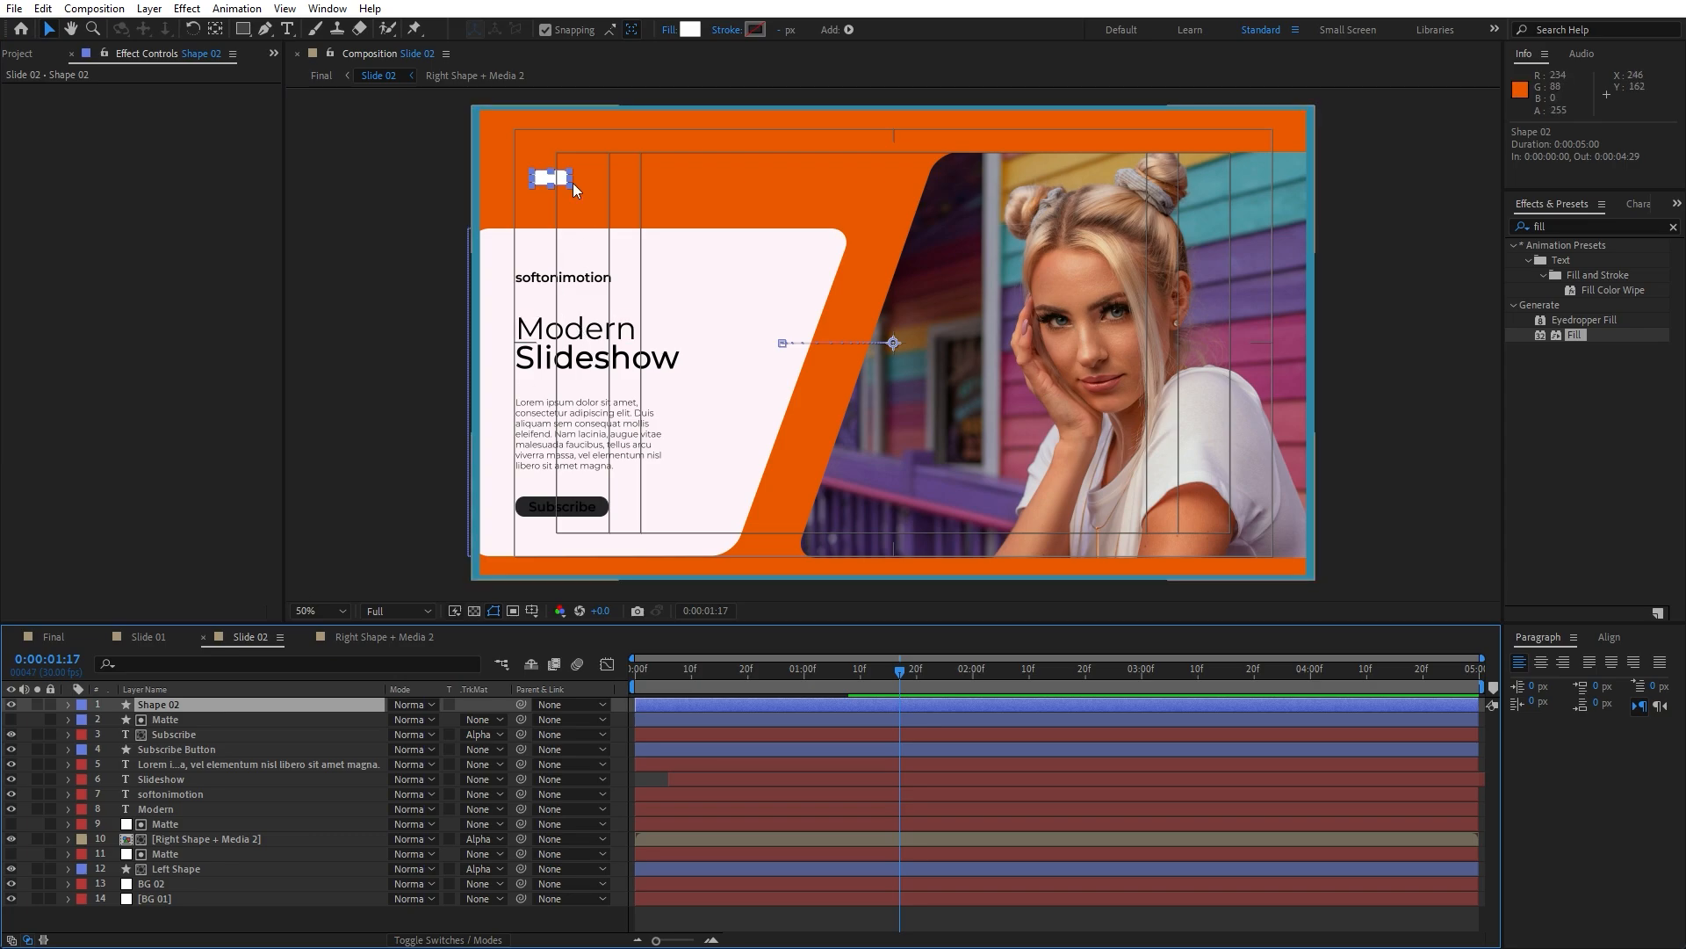
Step: Set the Subscribe text layer's Fill color to white, FFFFFF
left_click(172, 735)
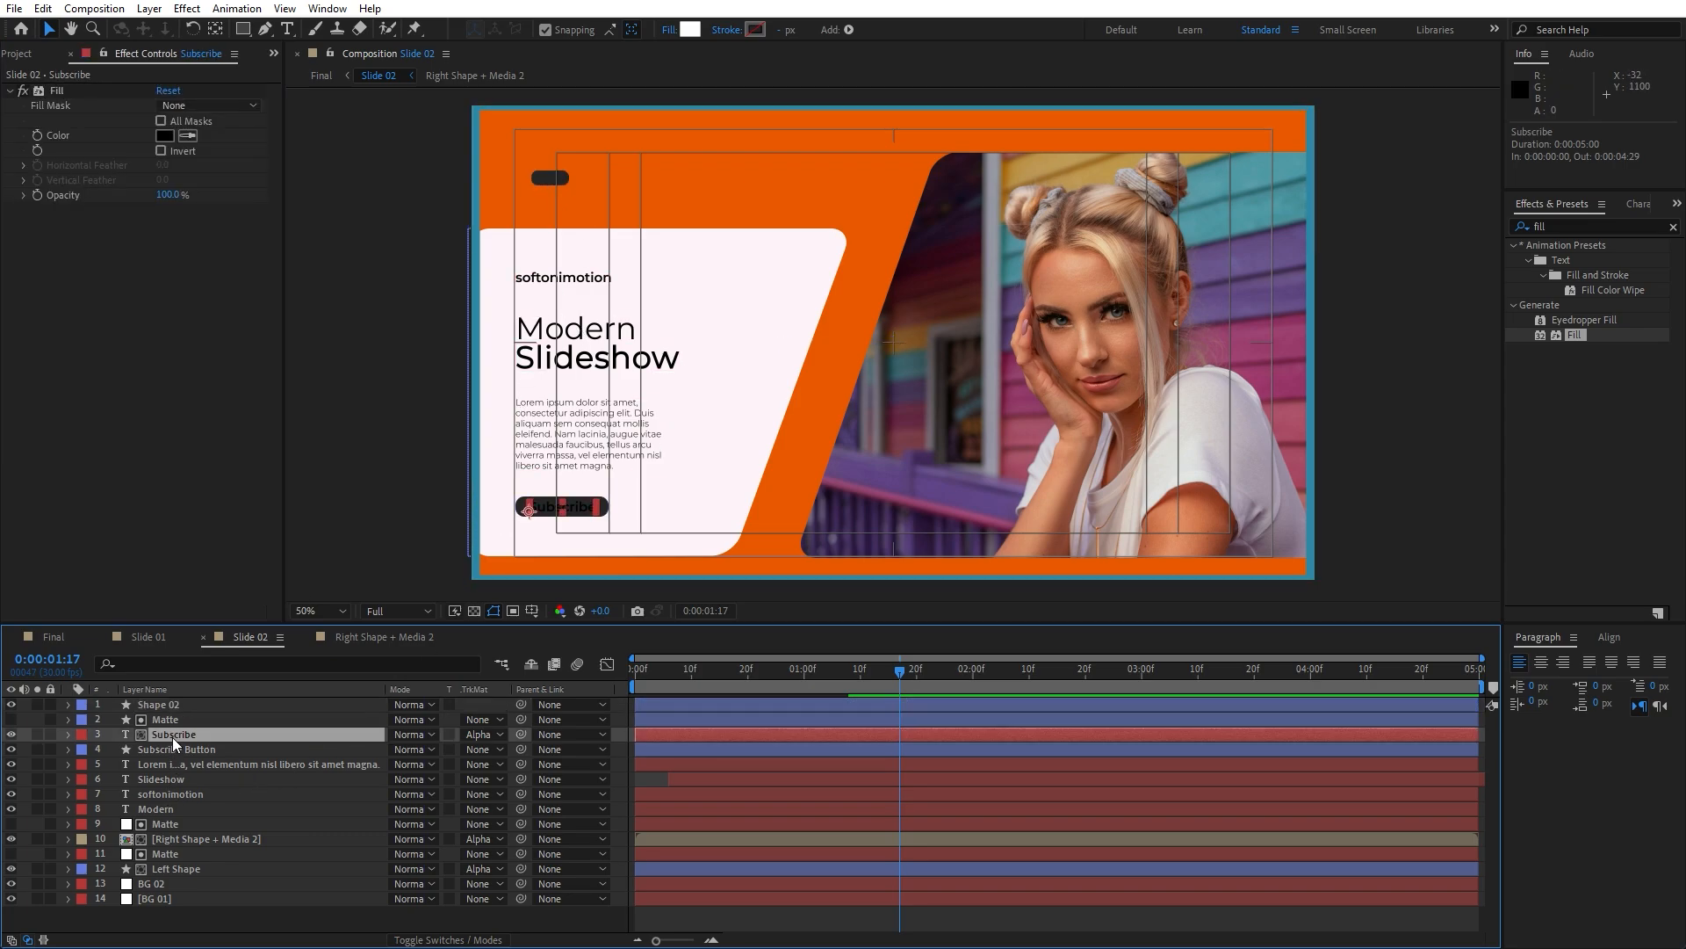
left_click(166, 135)
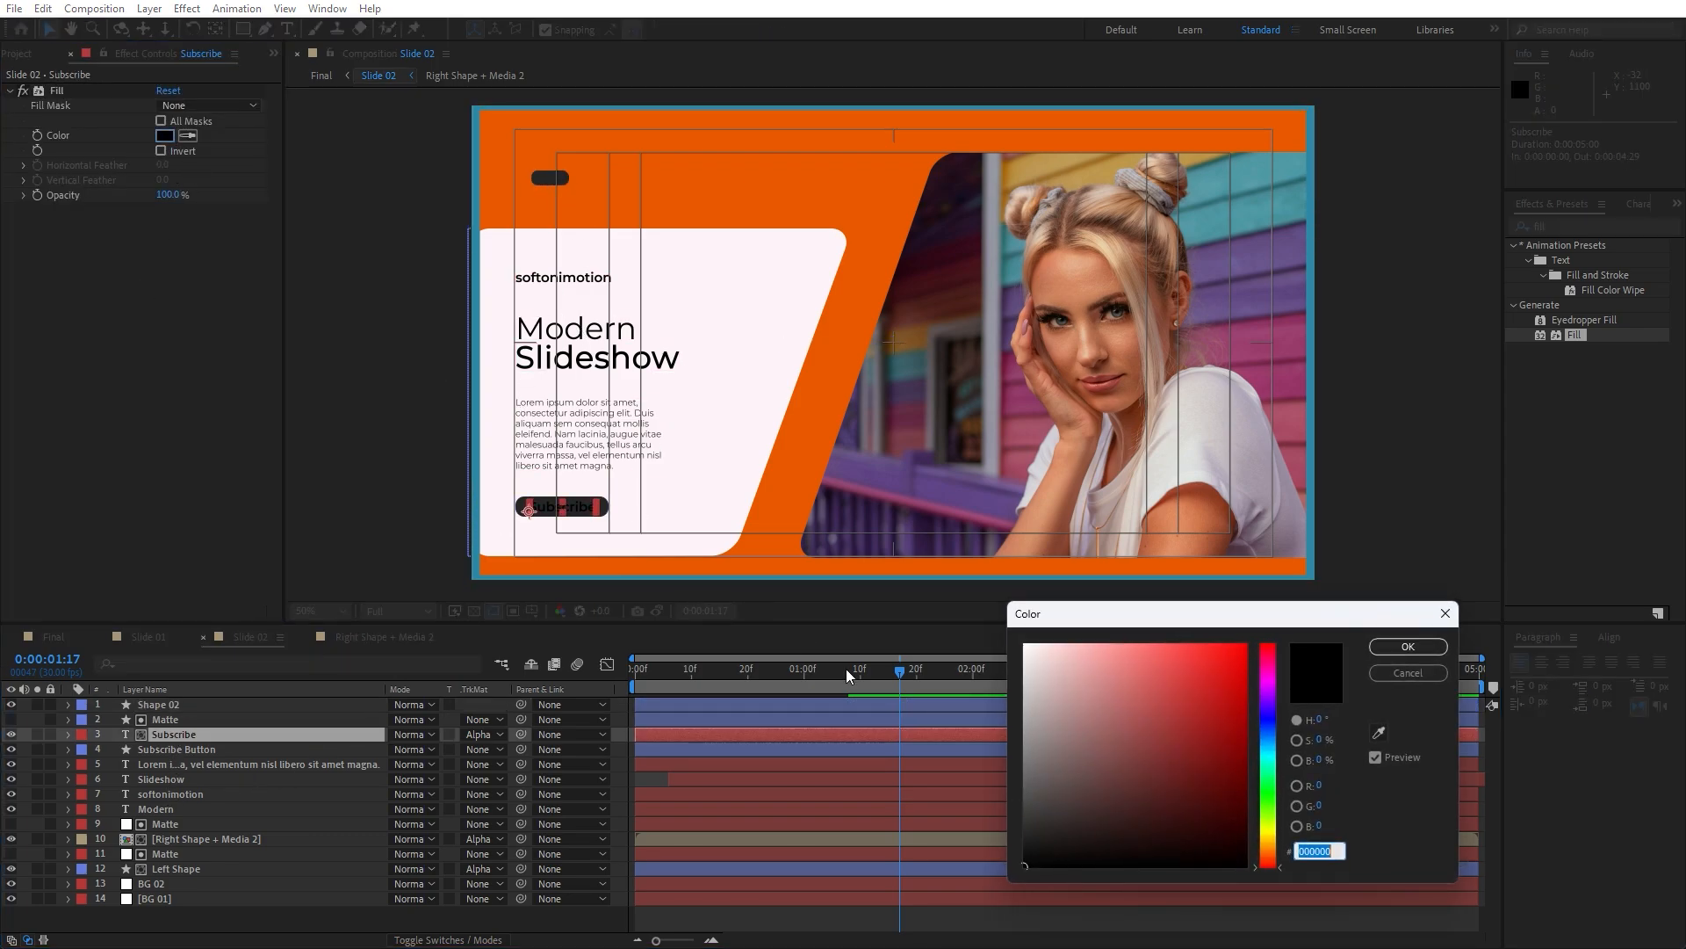
type("FFFFFF")
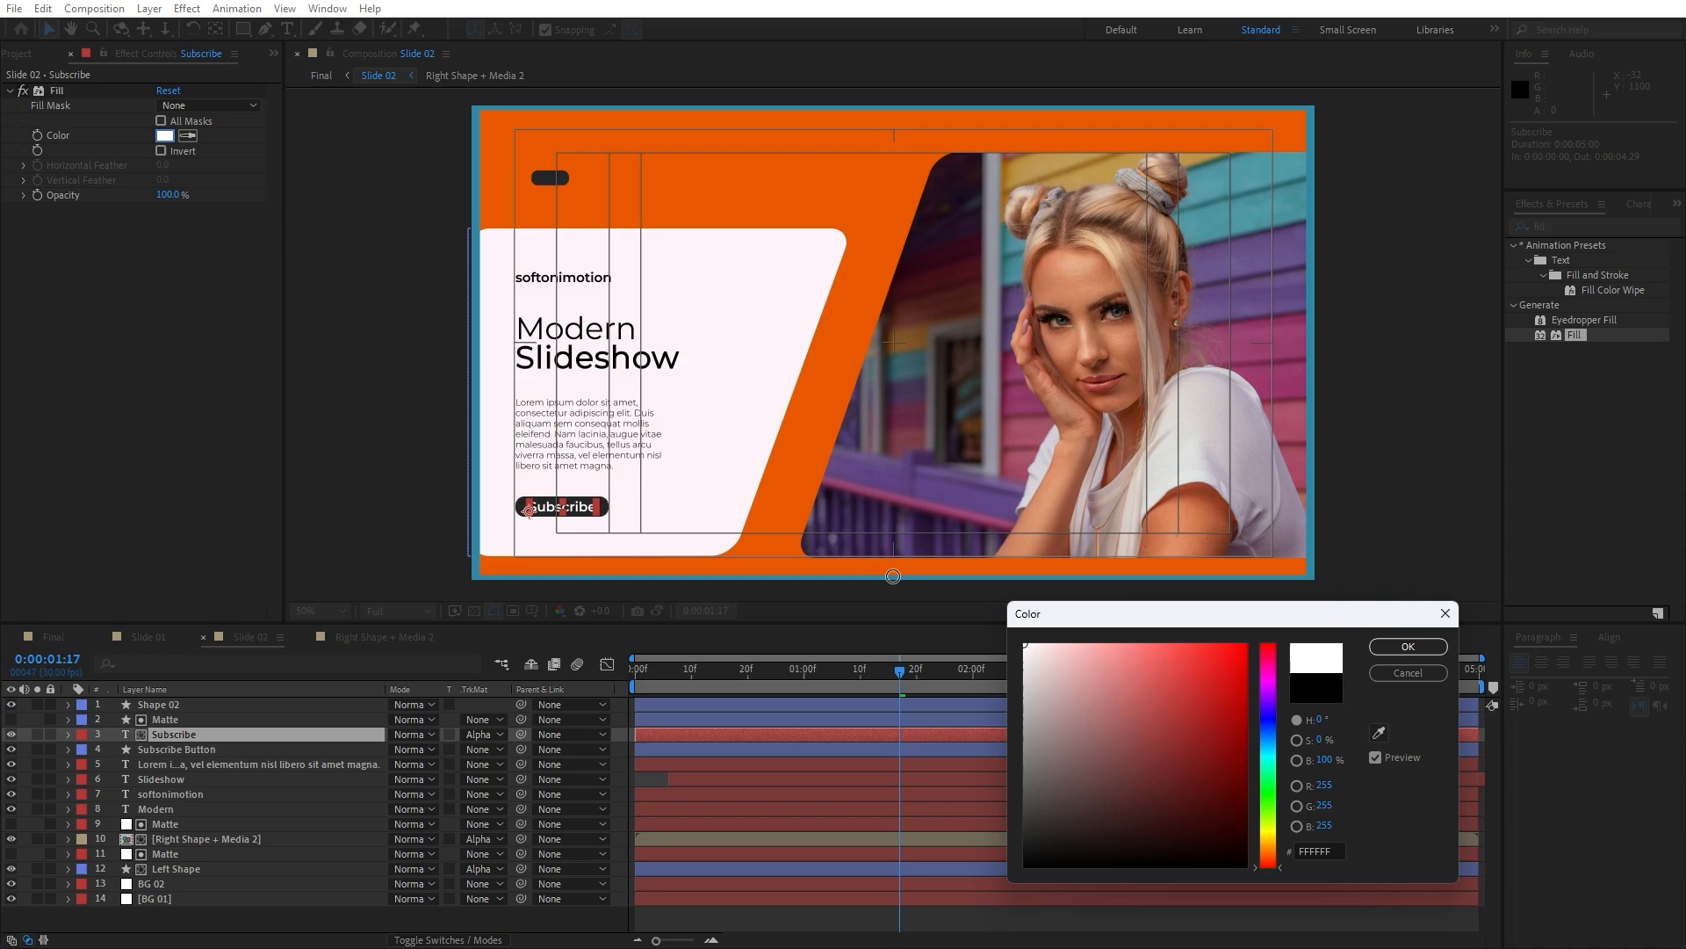
left_click(1407, 648)
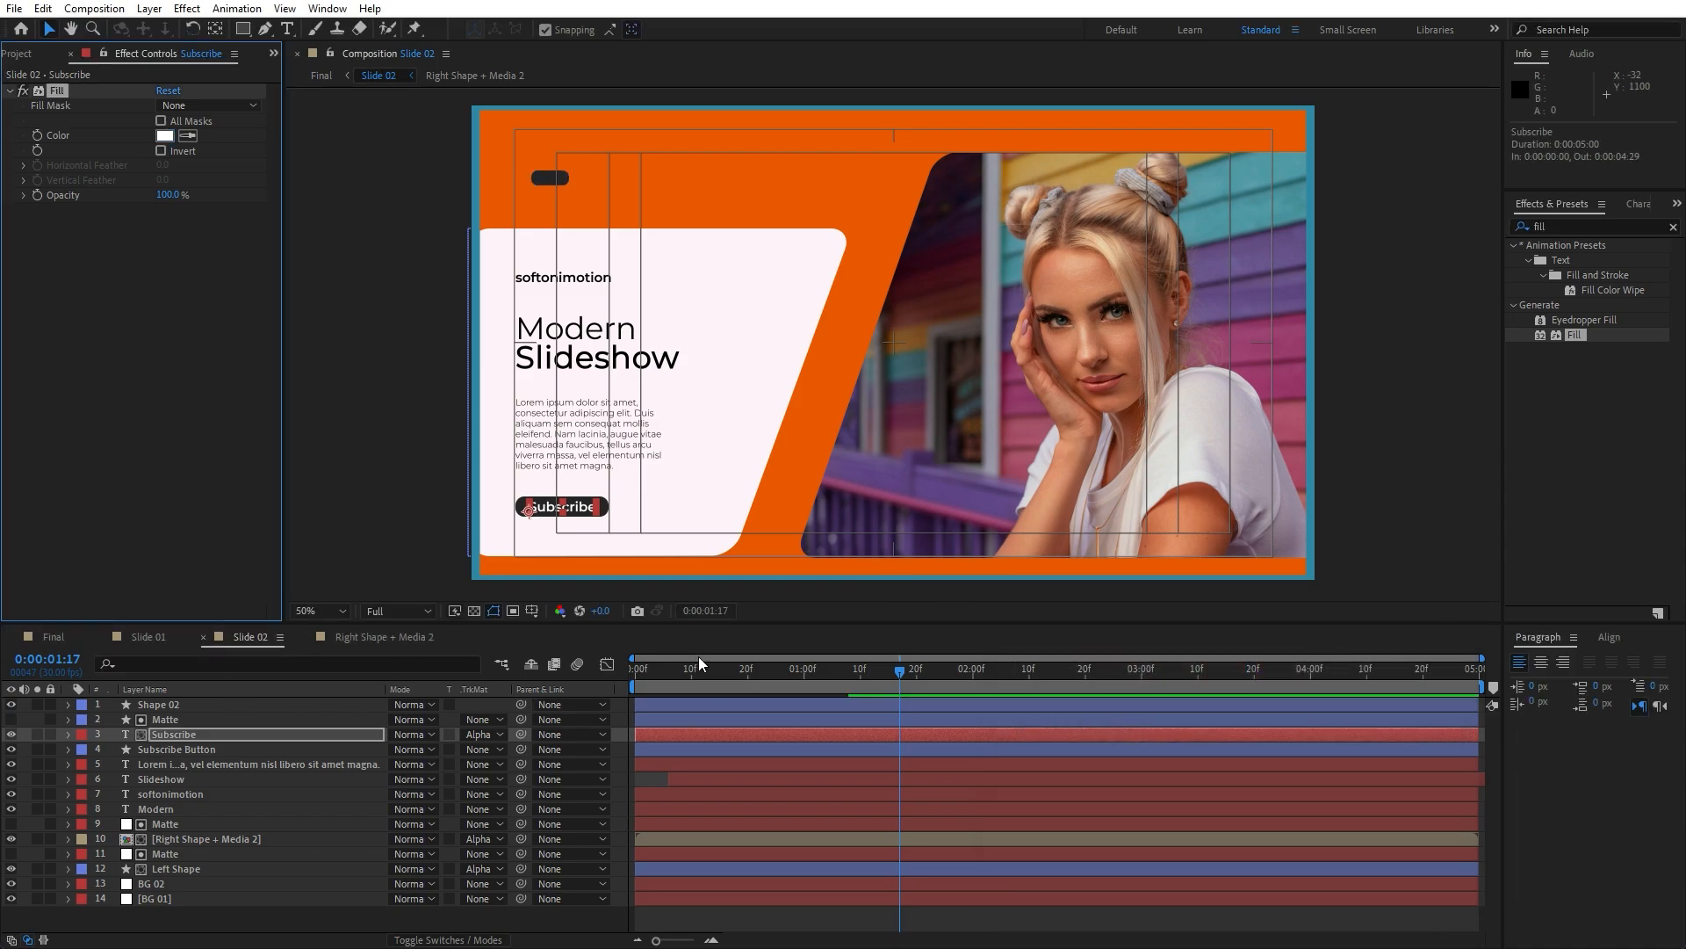
Step: Scrub through the recolored Slide 02, return to the Final composition and preview the slideshow with its transition
left_click_drag(699, 671, 811, 689)
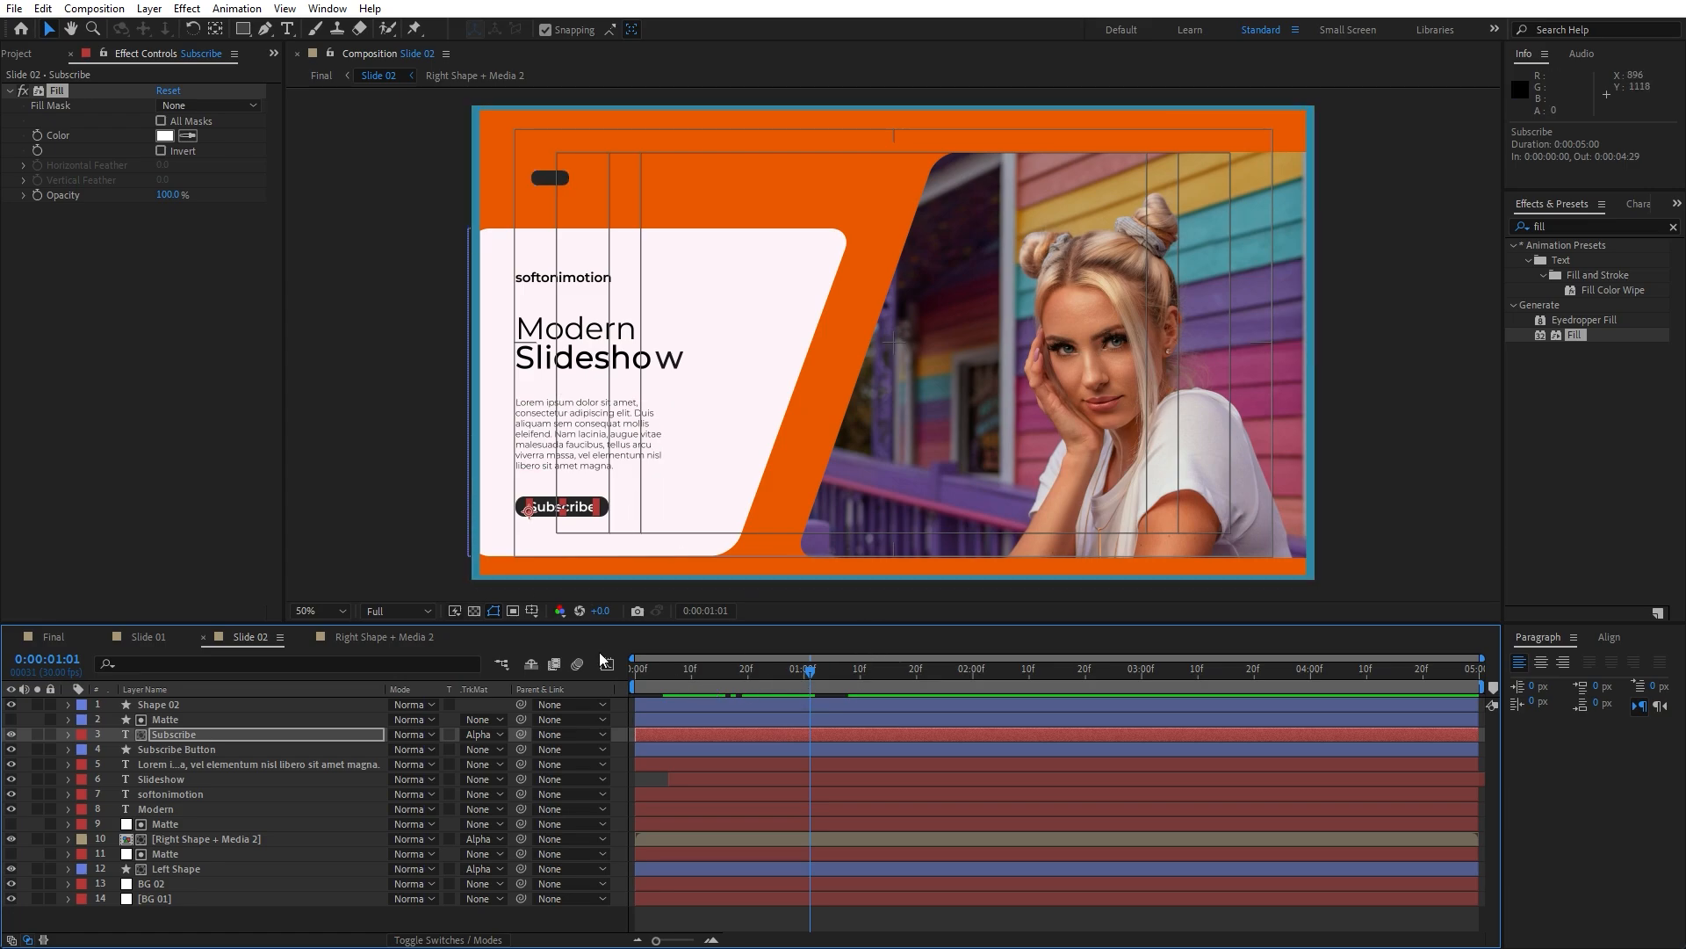
left_click(44, 638)
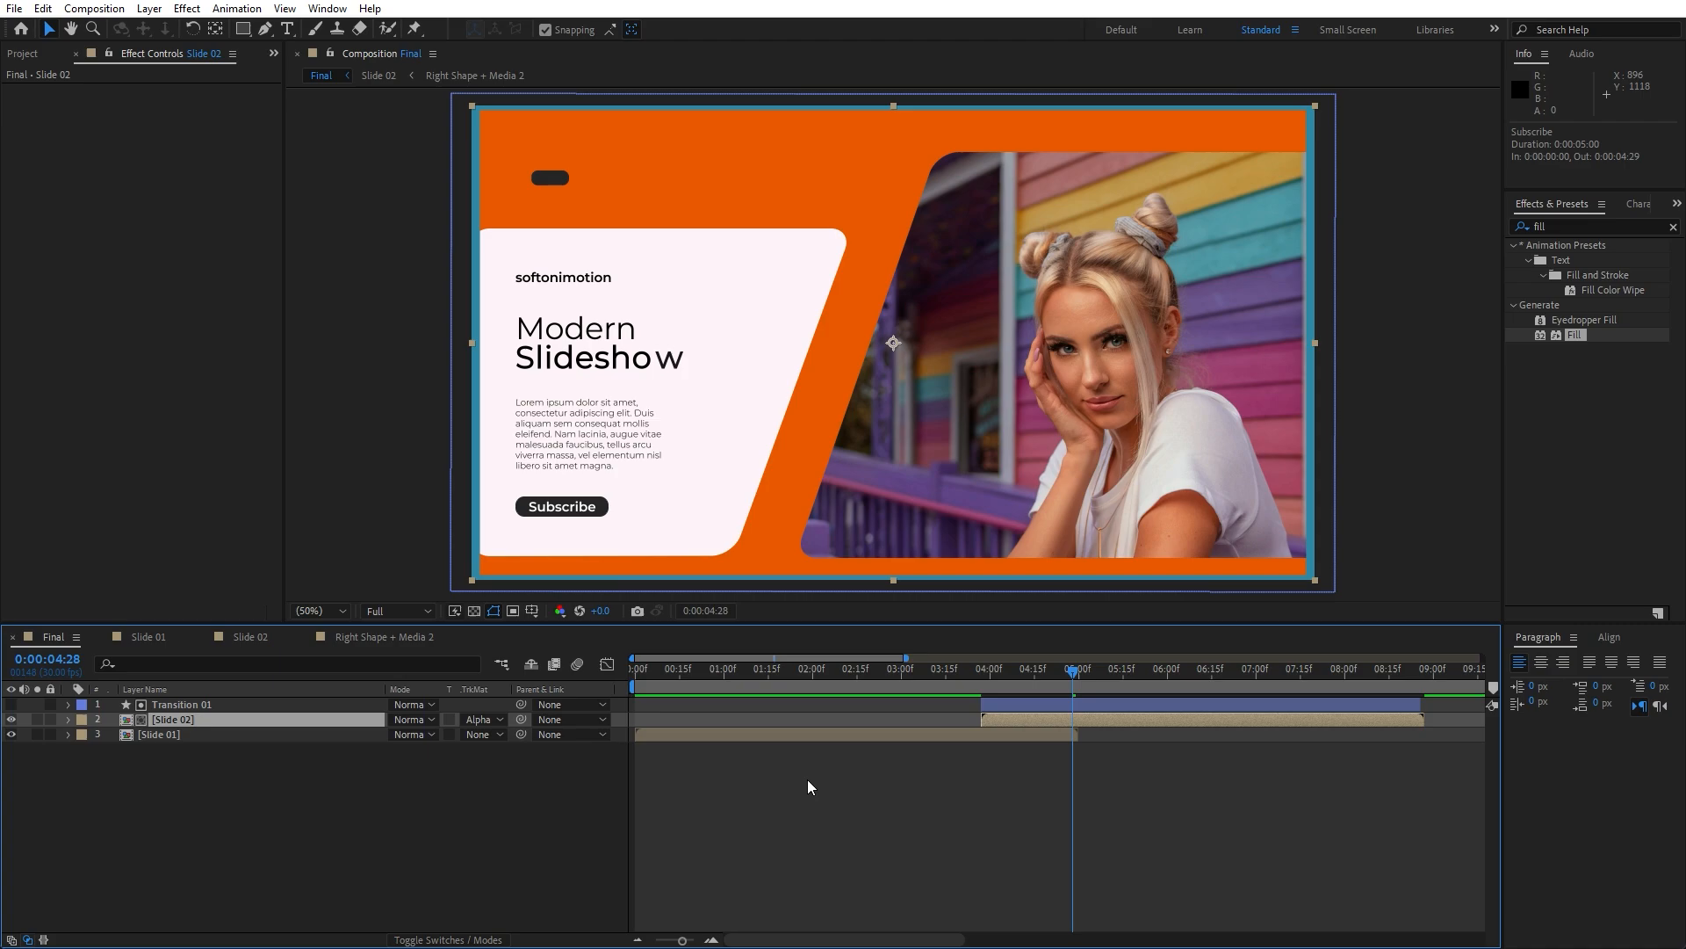
left_click(446, 858)
key("space")
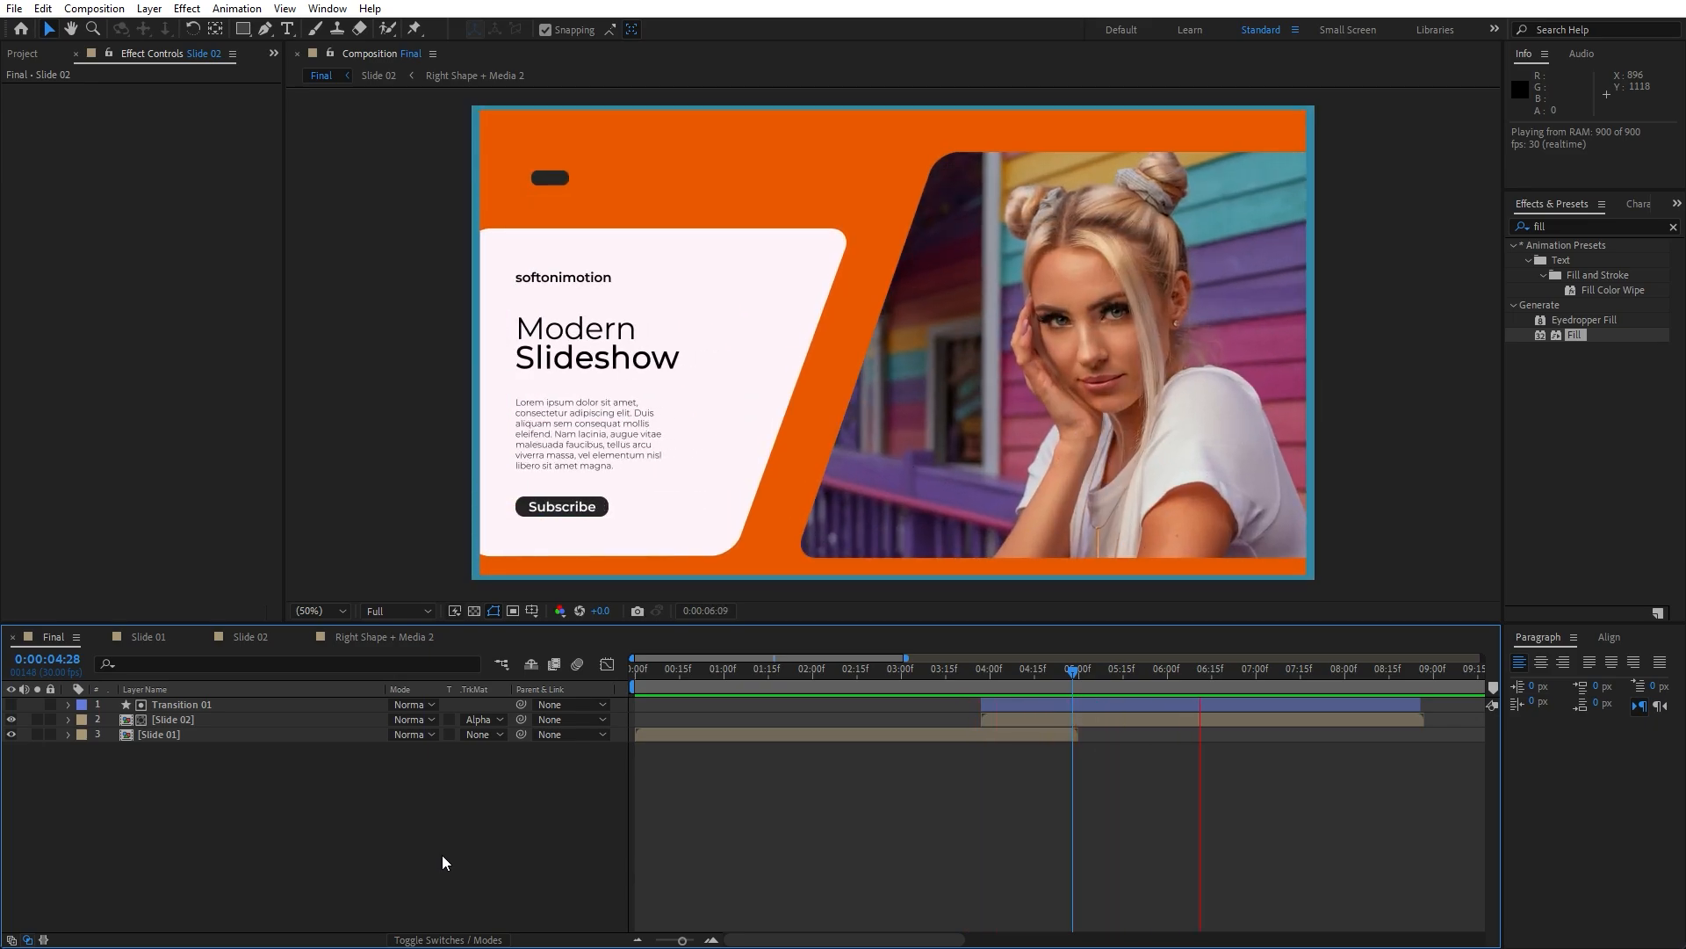
key("space")
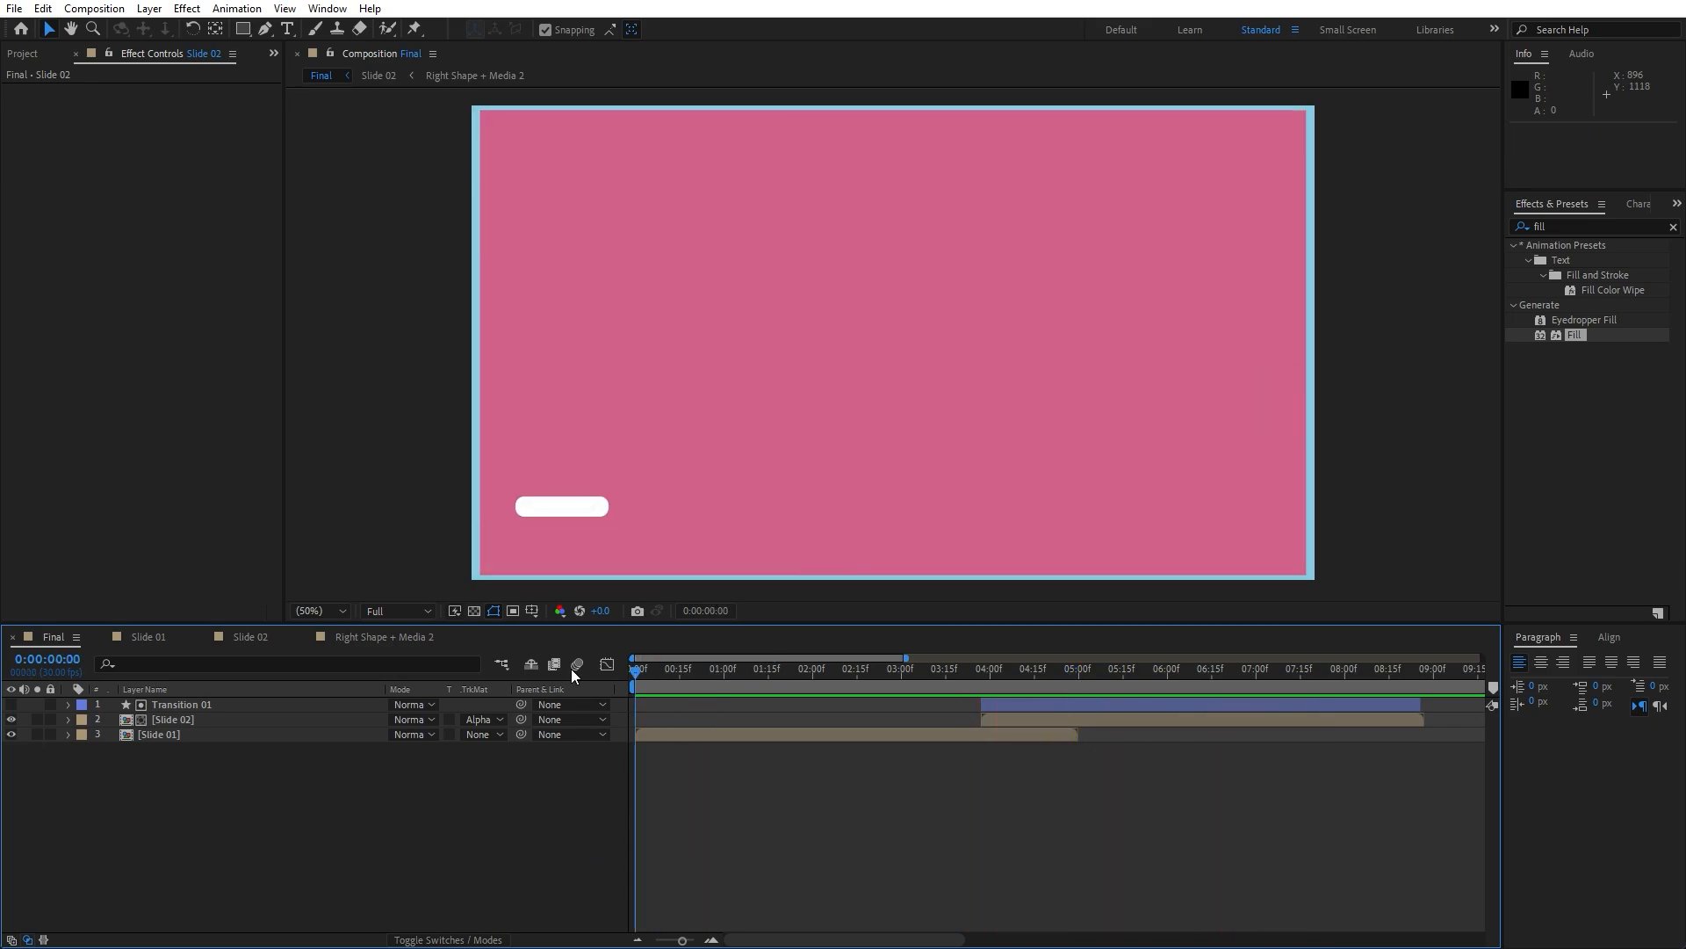
Step: Animate Slide 01's Scale in the Final composition from 103% at 0:00 to 100% at its last frame, 0:00:04:29
left_click(163, 735)
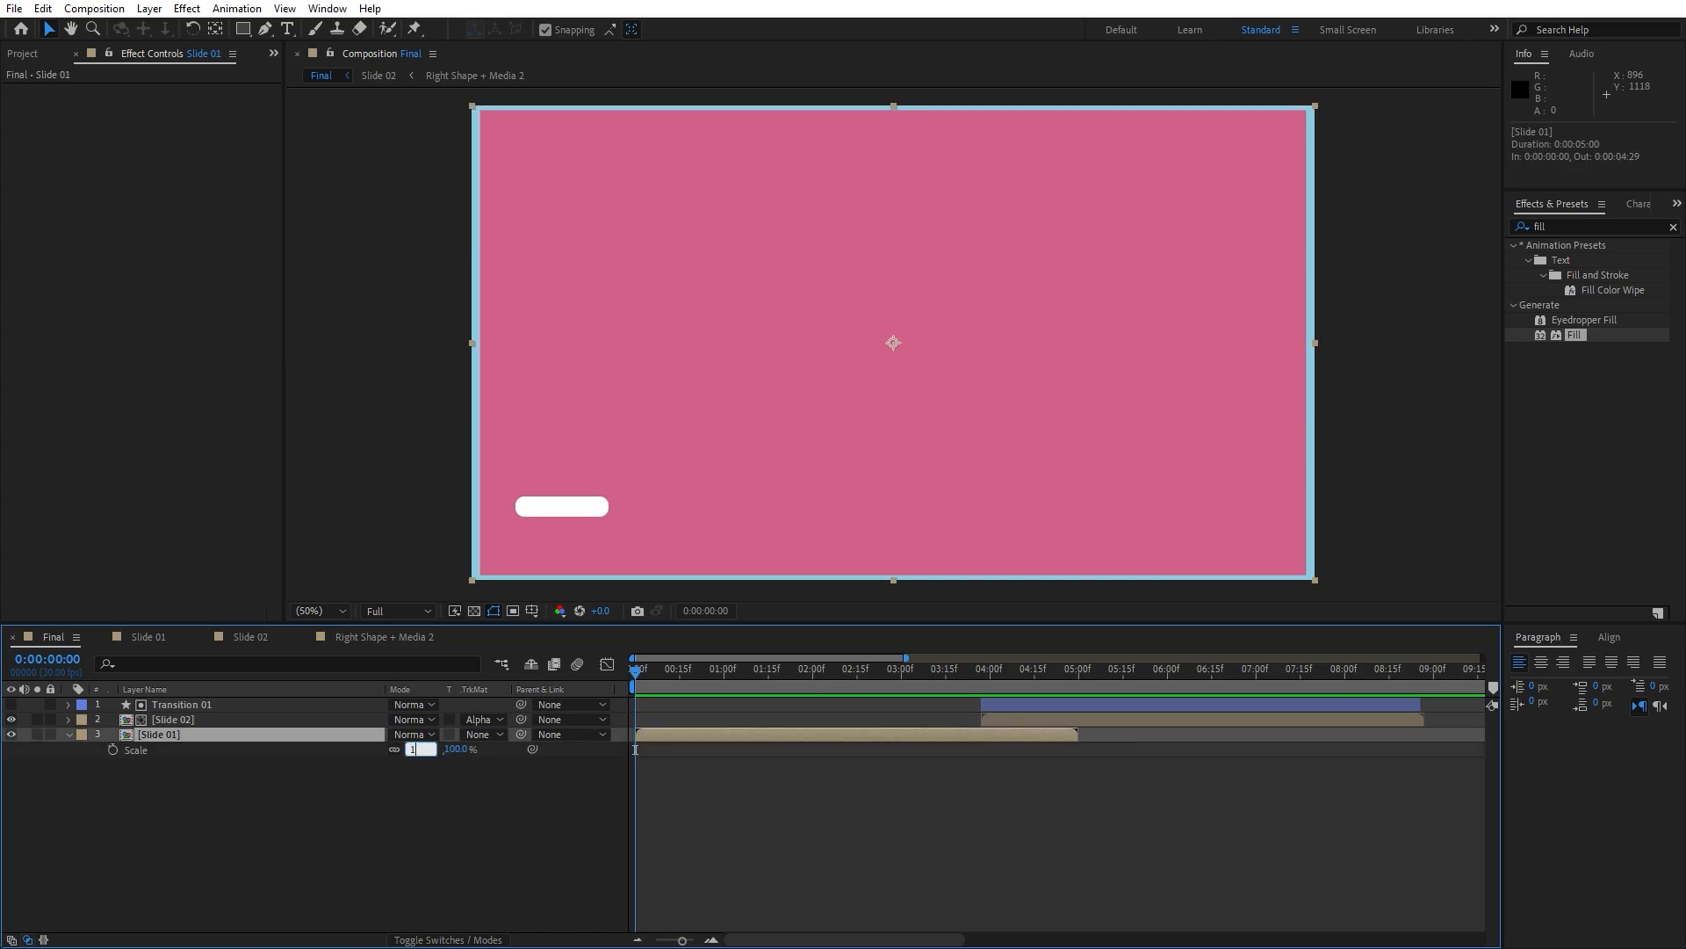
key("Return")
left_click(114, 750)
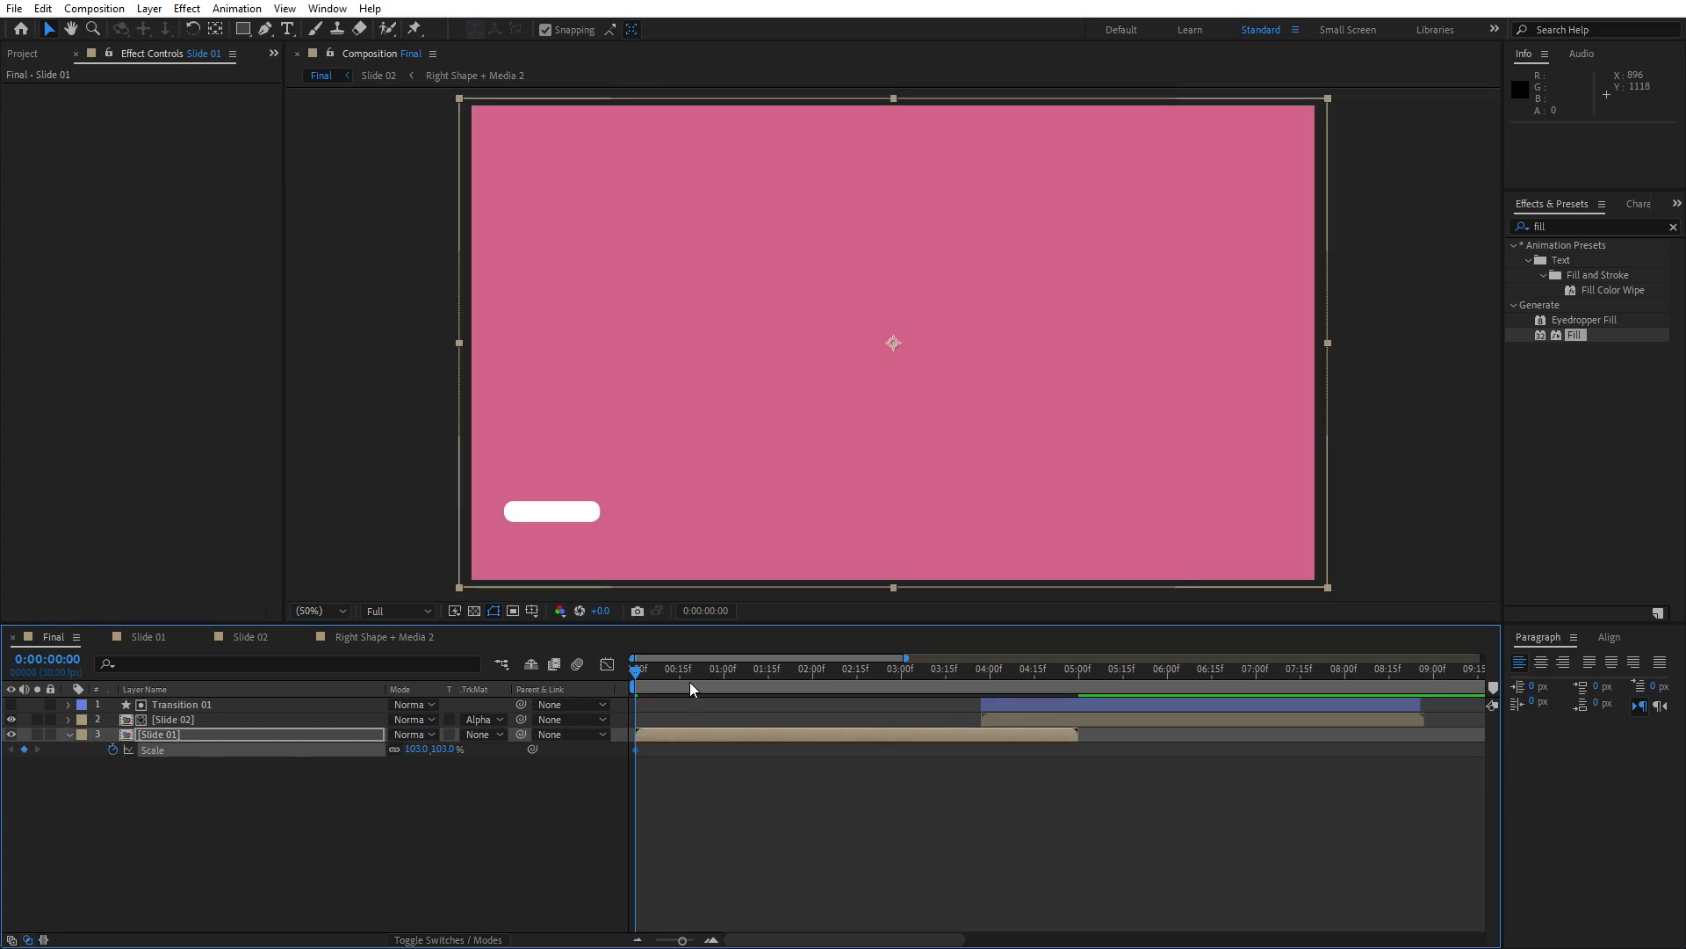
left_click_drag(690, 689, 1077, 661)
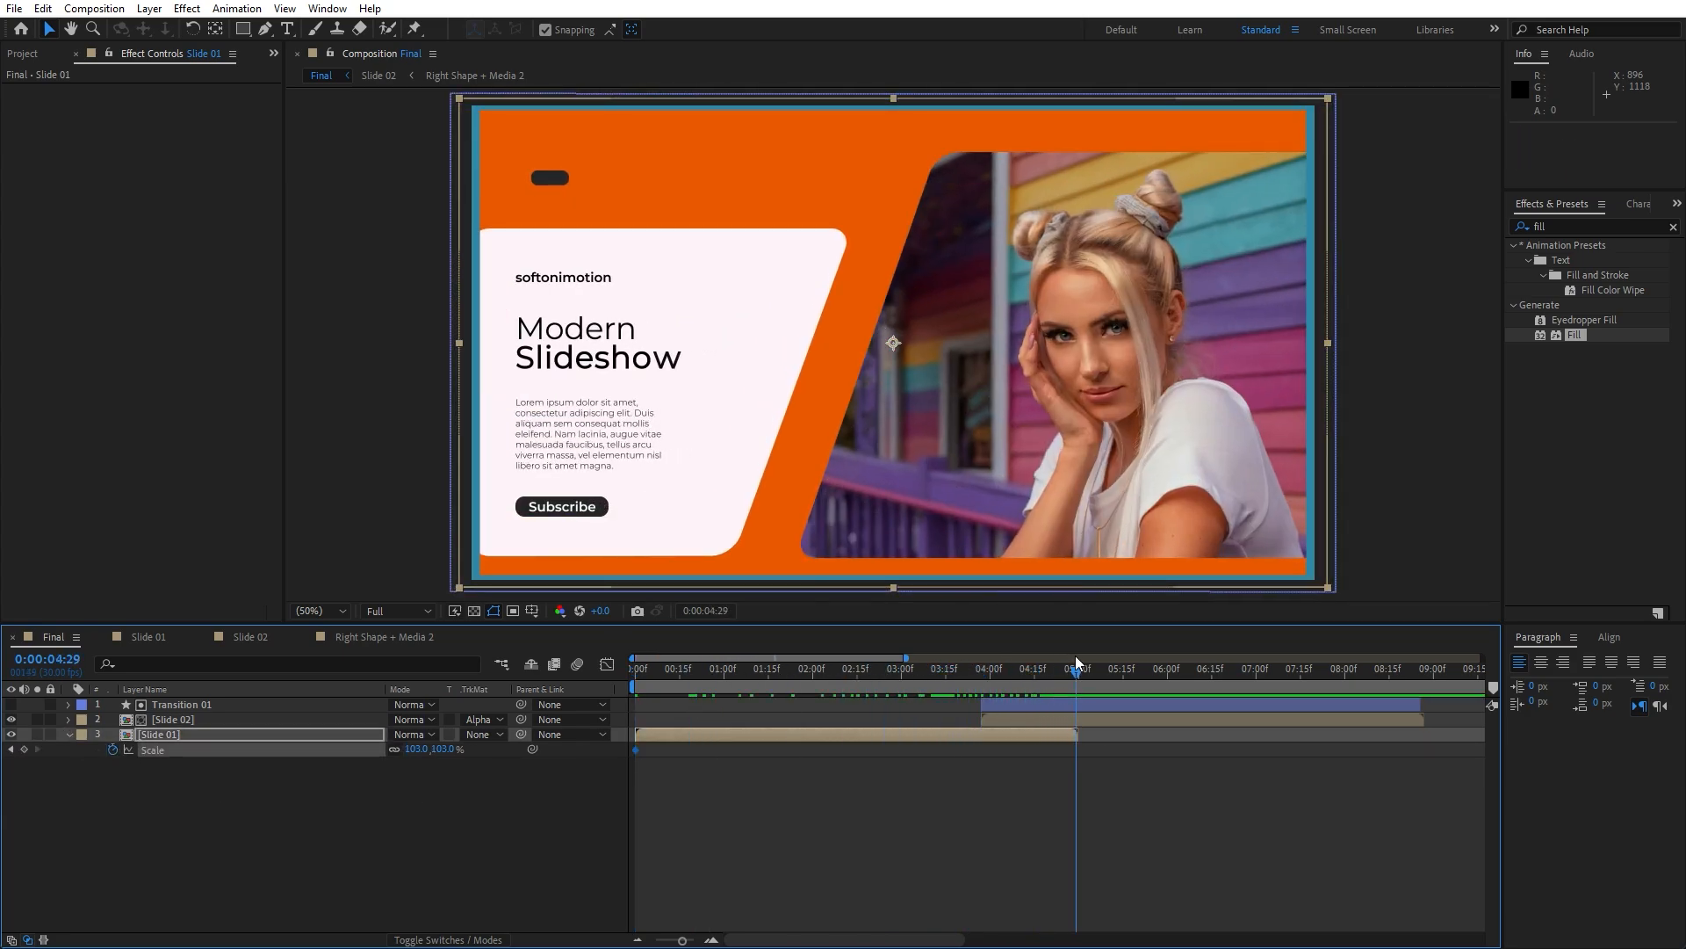
type("100")
key("Return")
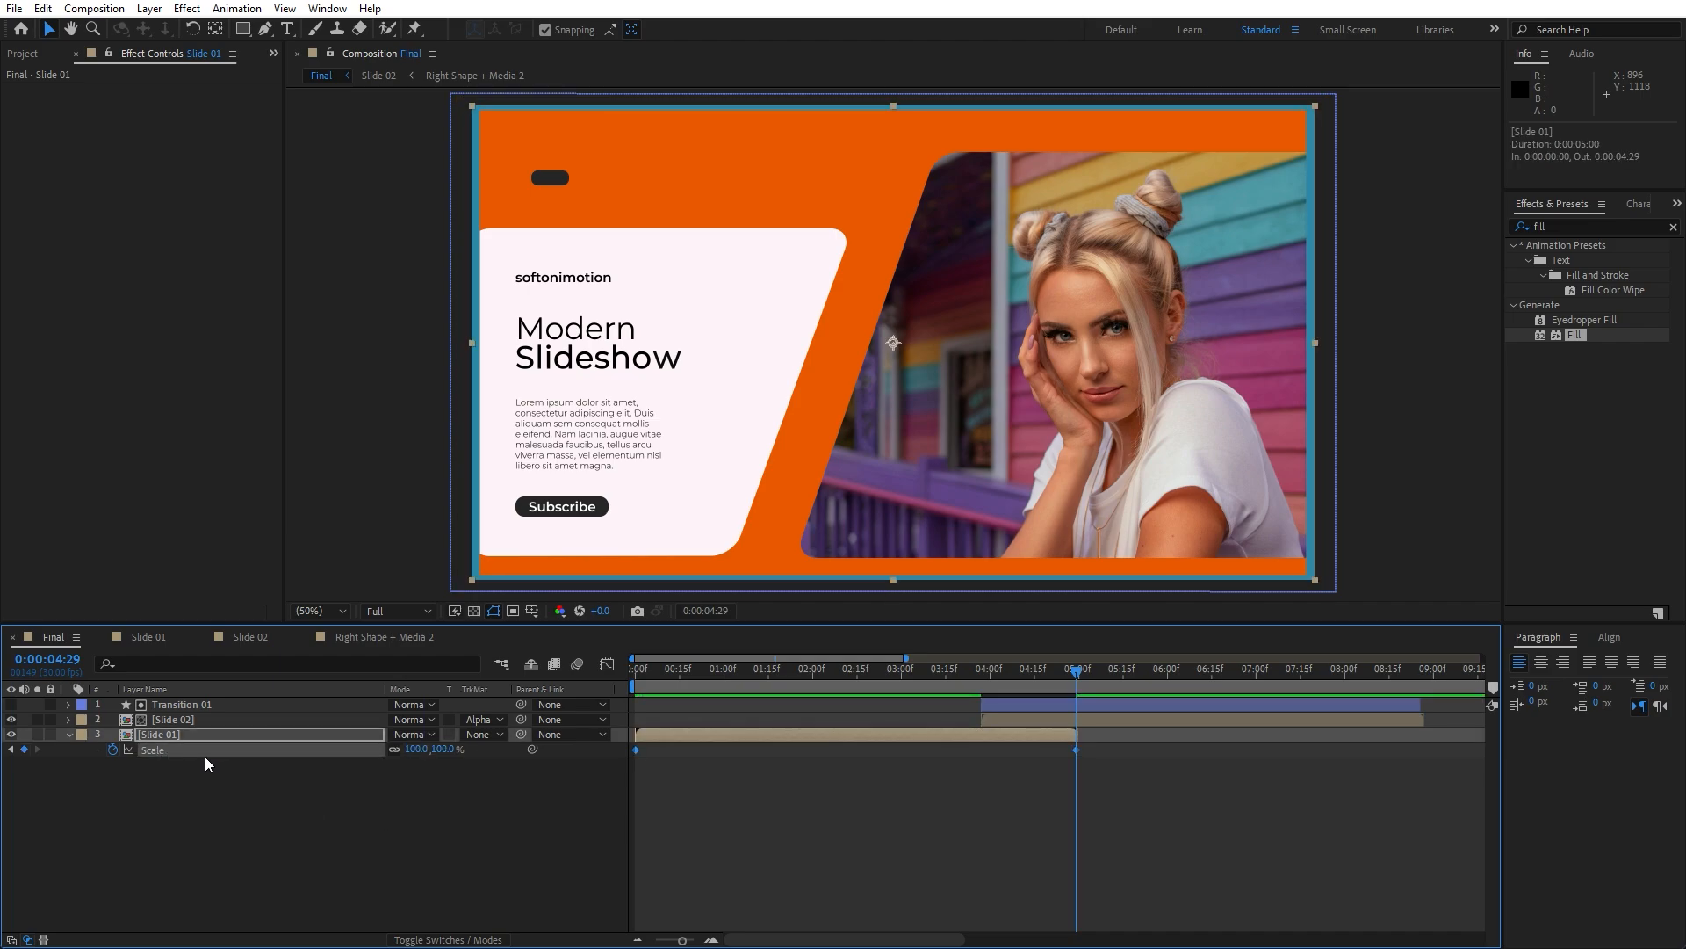
Step: Copy Slide 01's two Scale keyframes to the Slide 02 layer, starting at its first frame, 0:00:03:27
left_click(173, 720)
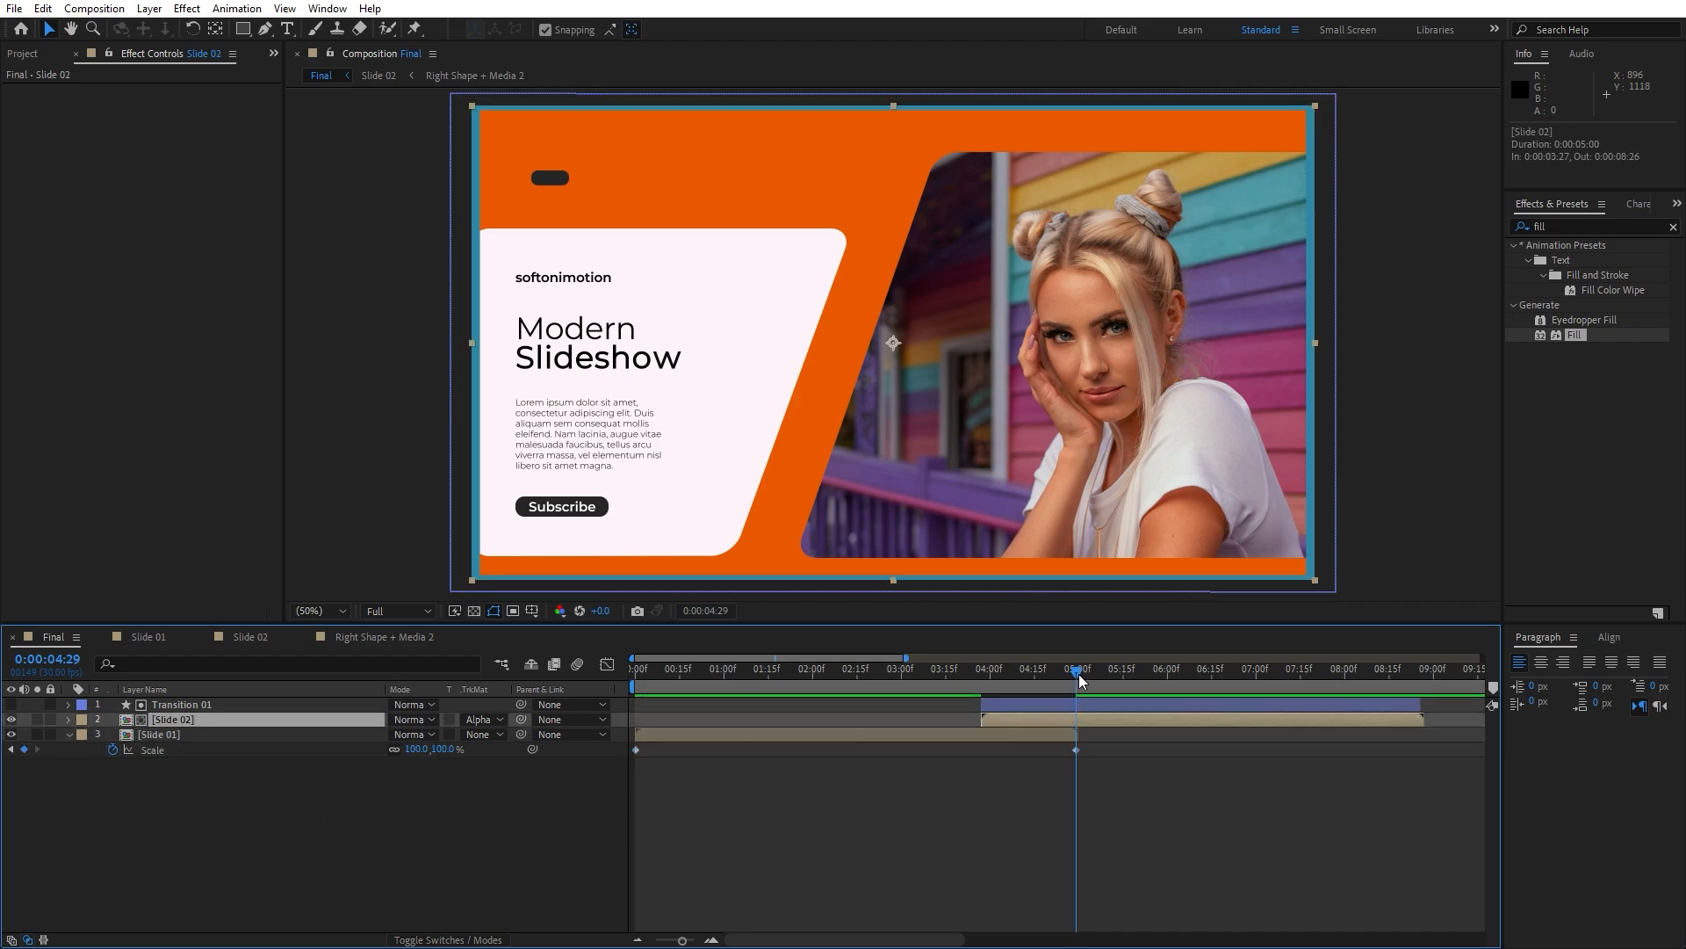
left_click_drag(1079, 673, 981, 673)
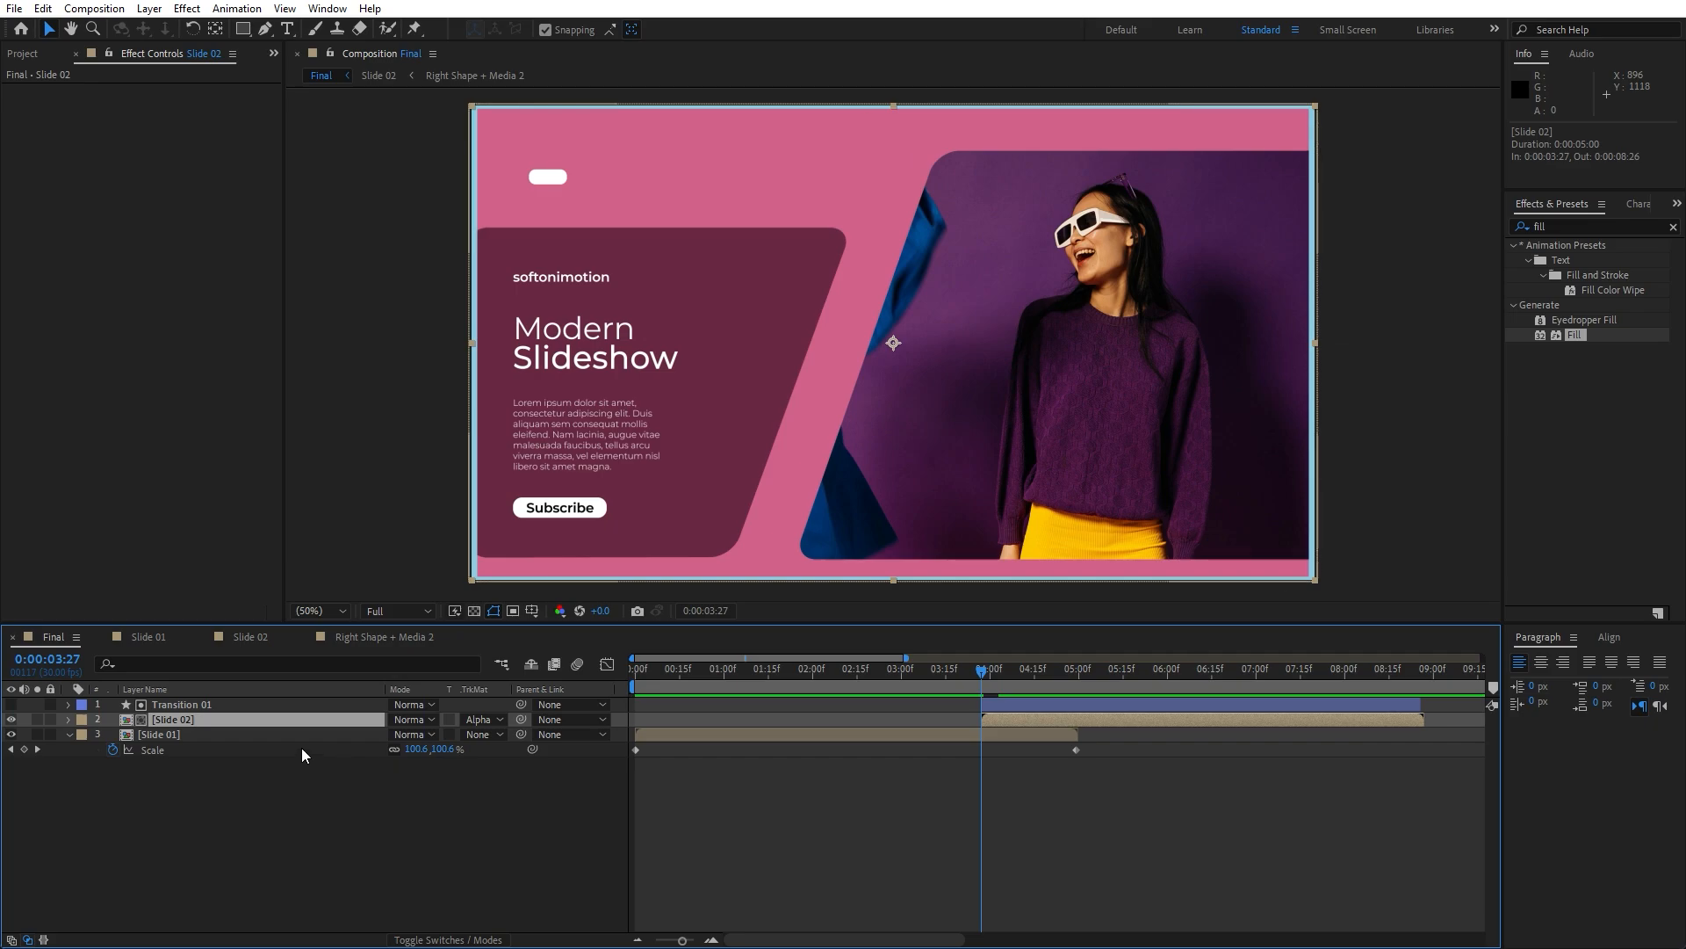
key("ctrl+v")
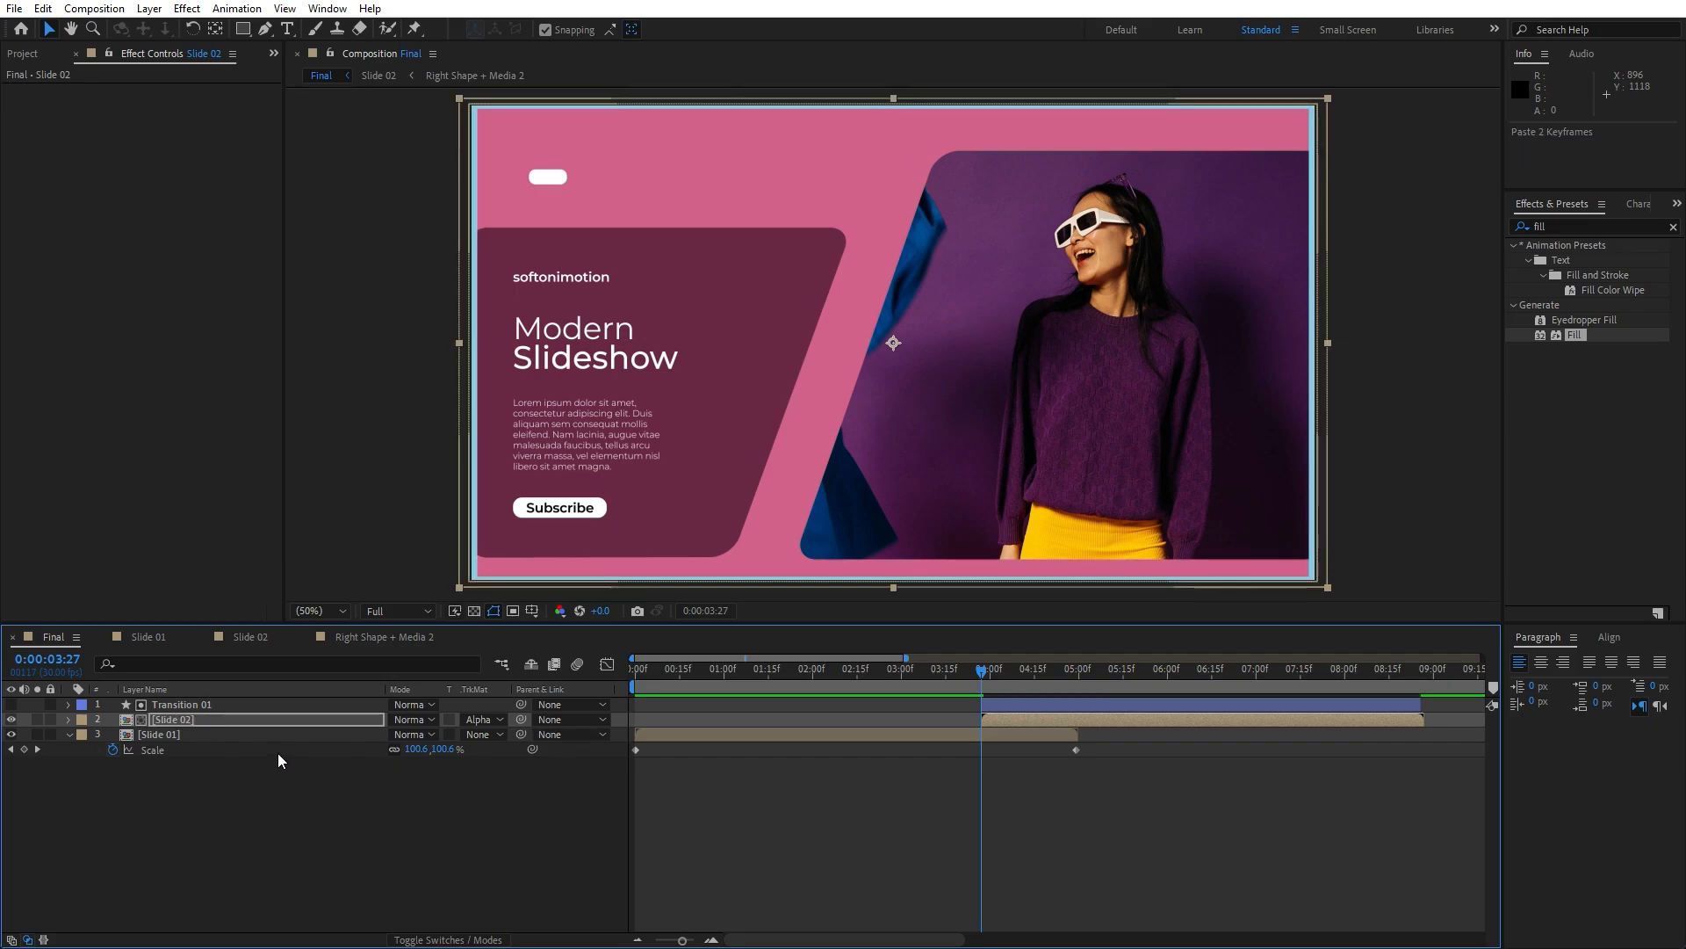
Step: Preview the Final composition repeatedly from several points to examine both slides' scale animation and the transition between them
key("space")
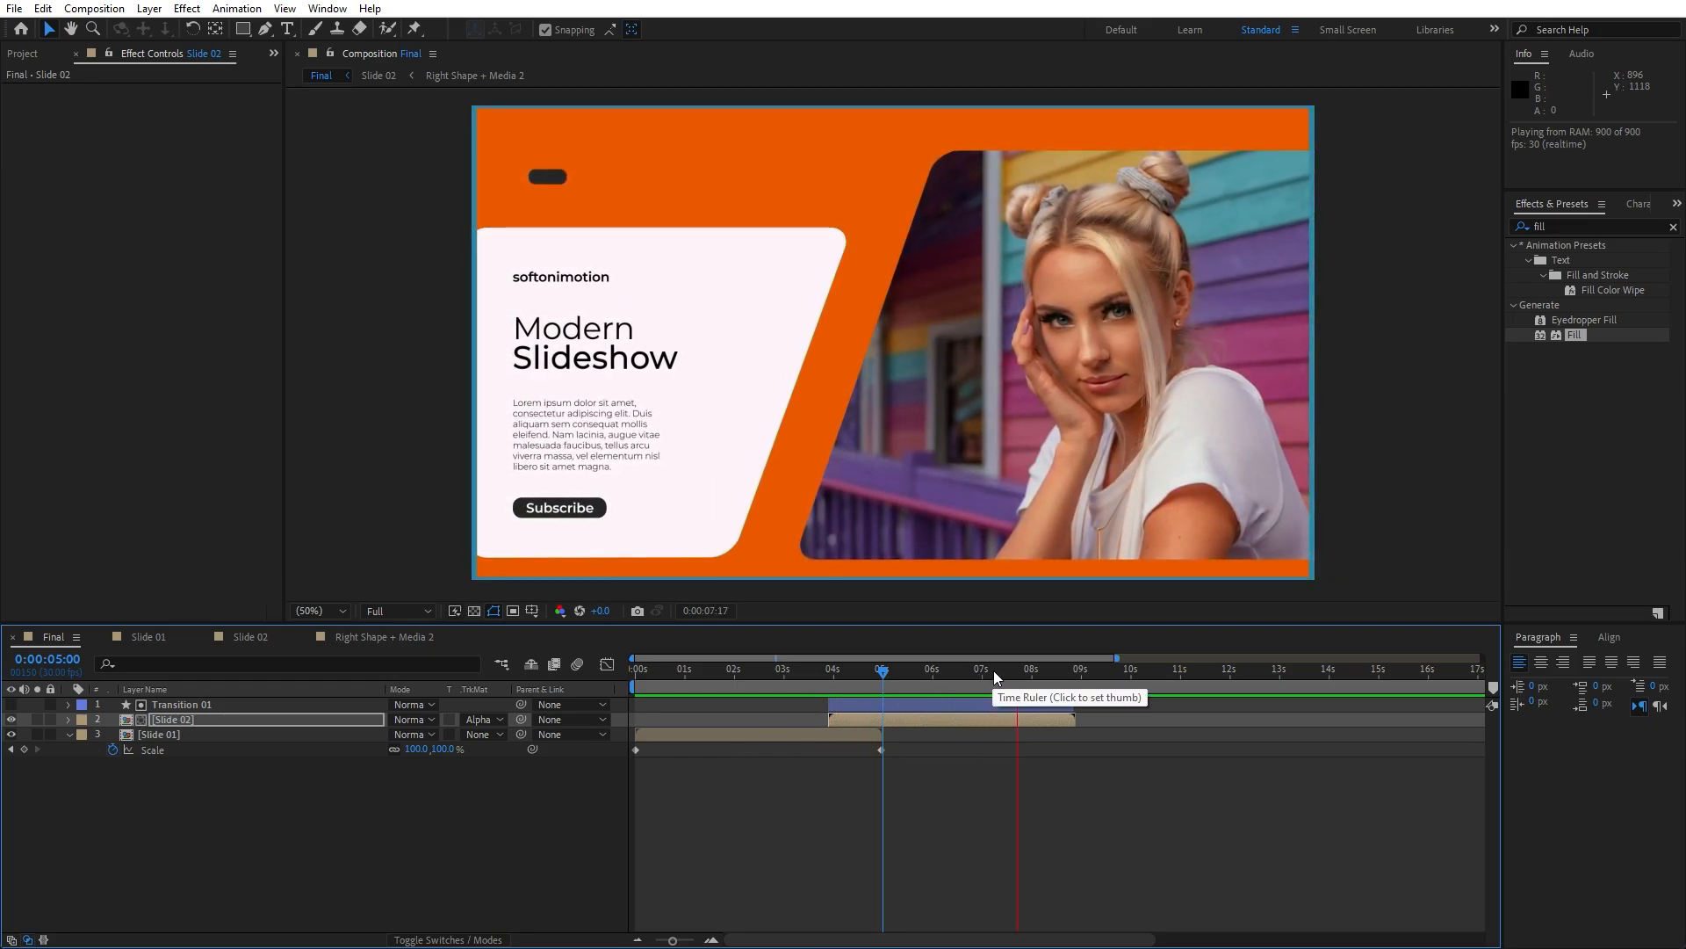
left_click_drag(993, 671, 688, 676)
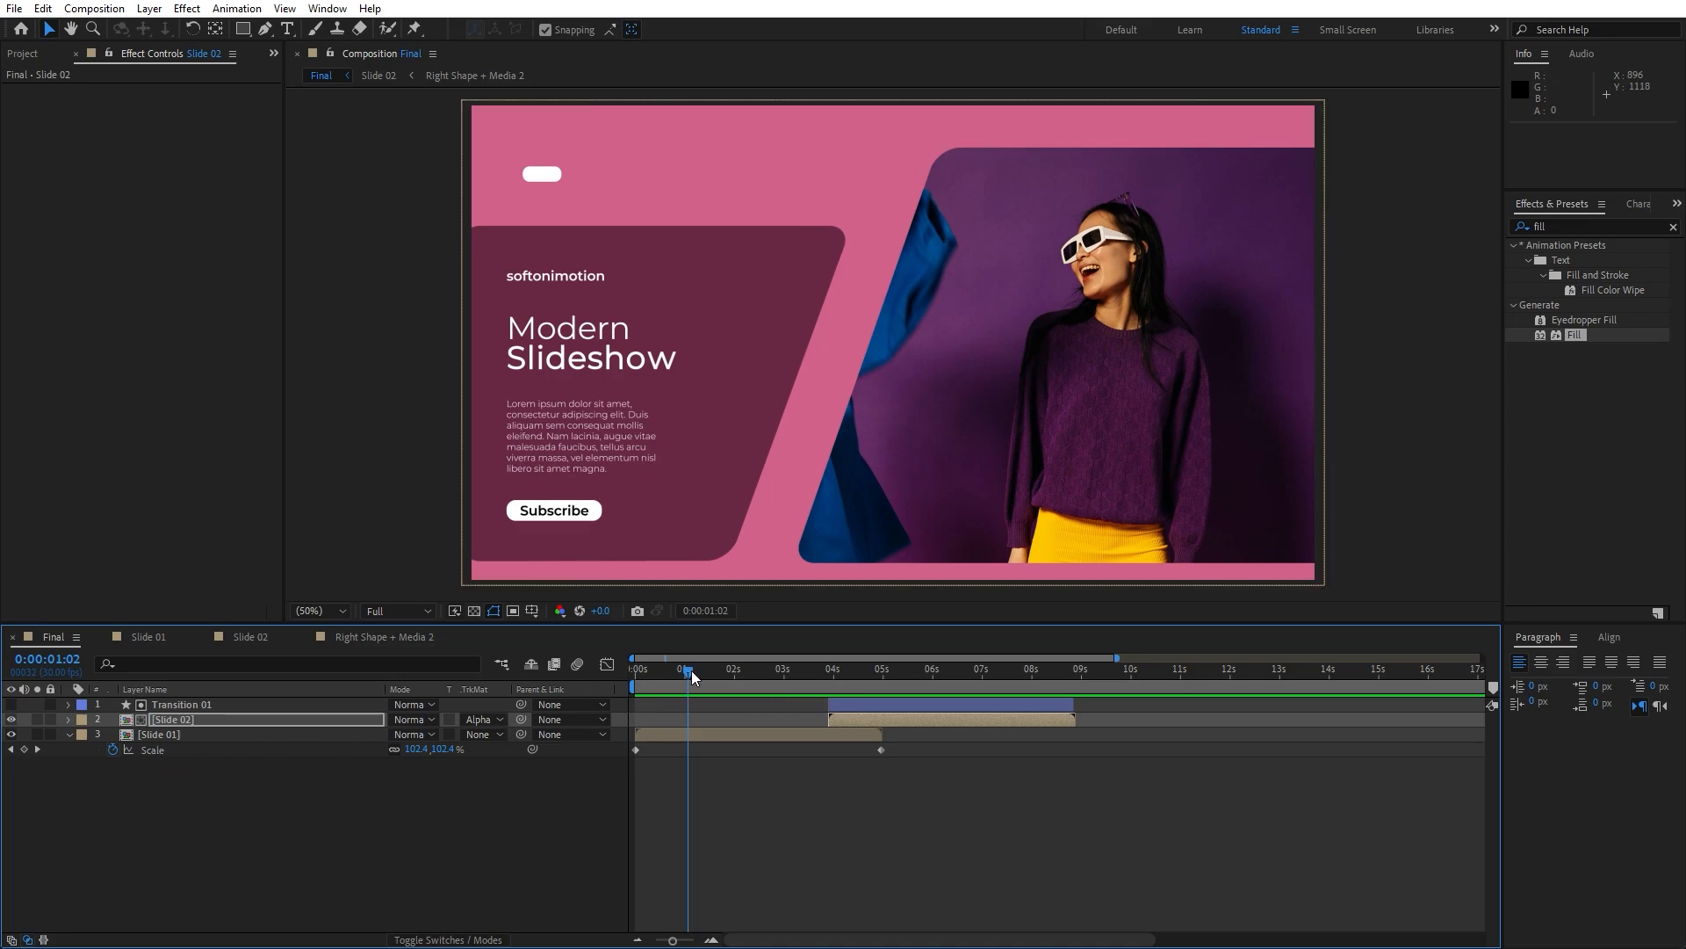
left_click_drag(693, 671, 787, 671)
key("space")
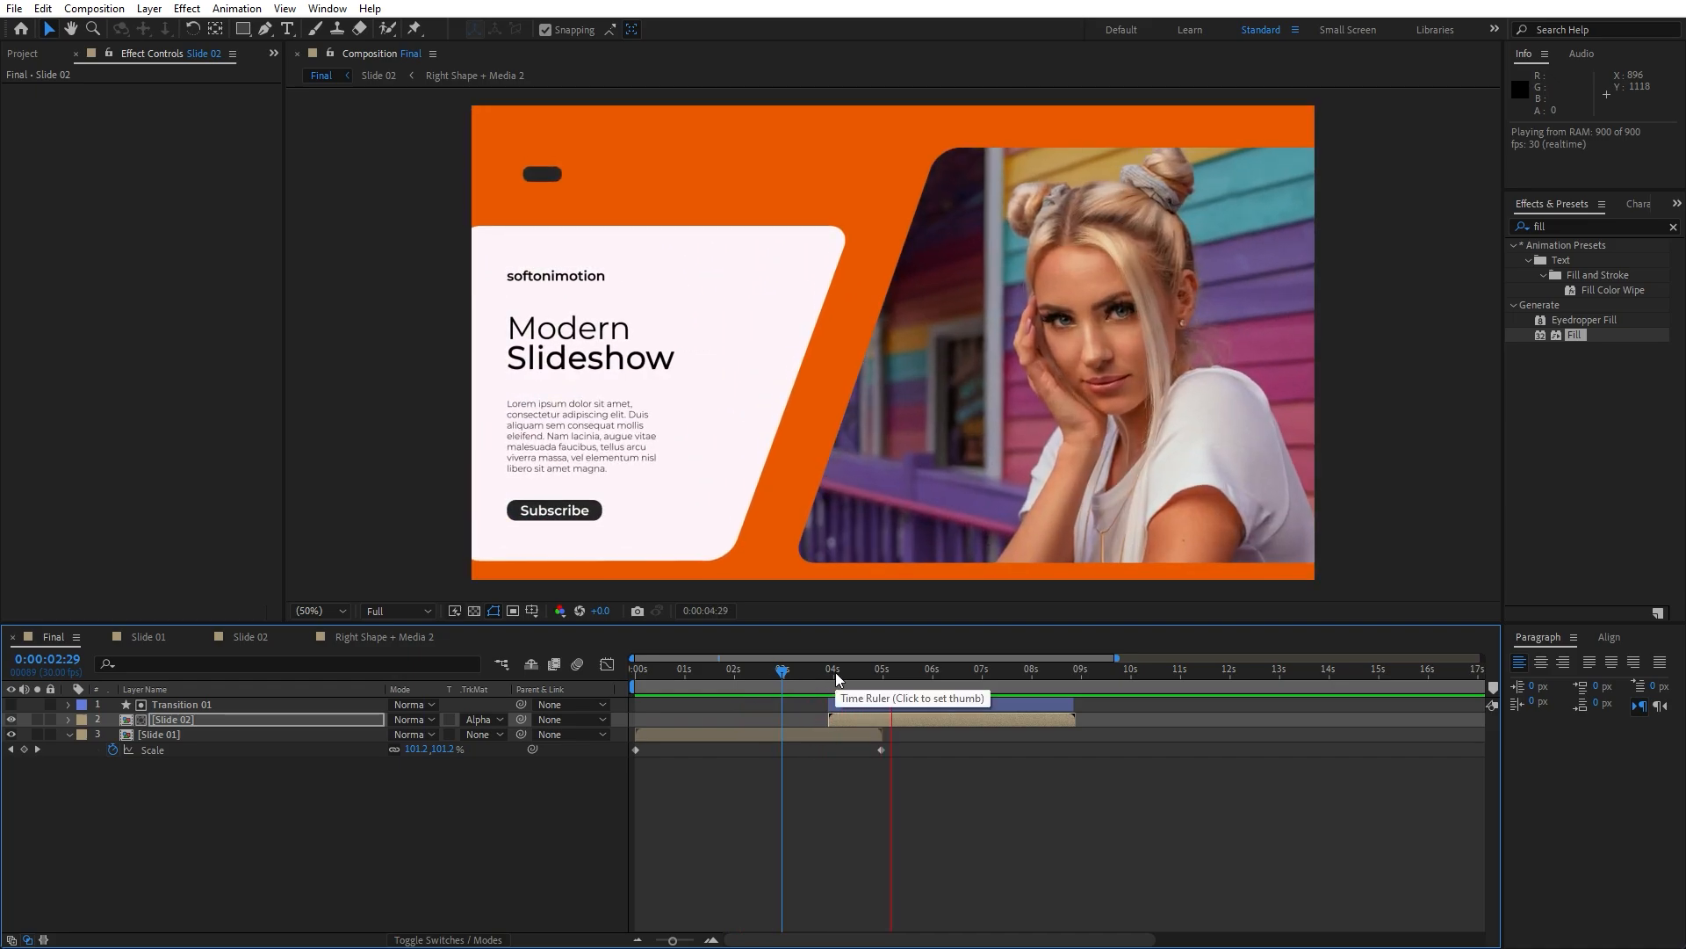
left_click(993, 671)
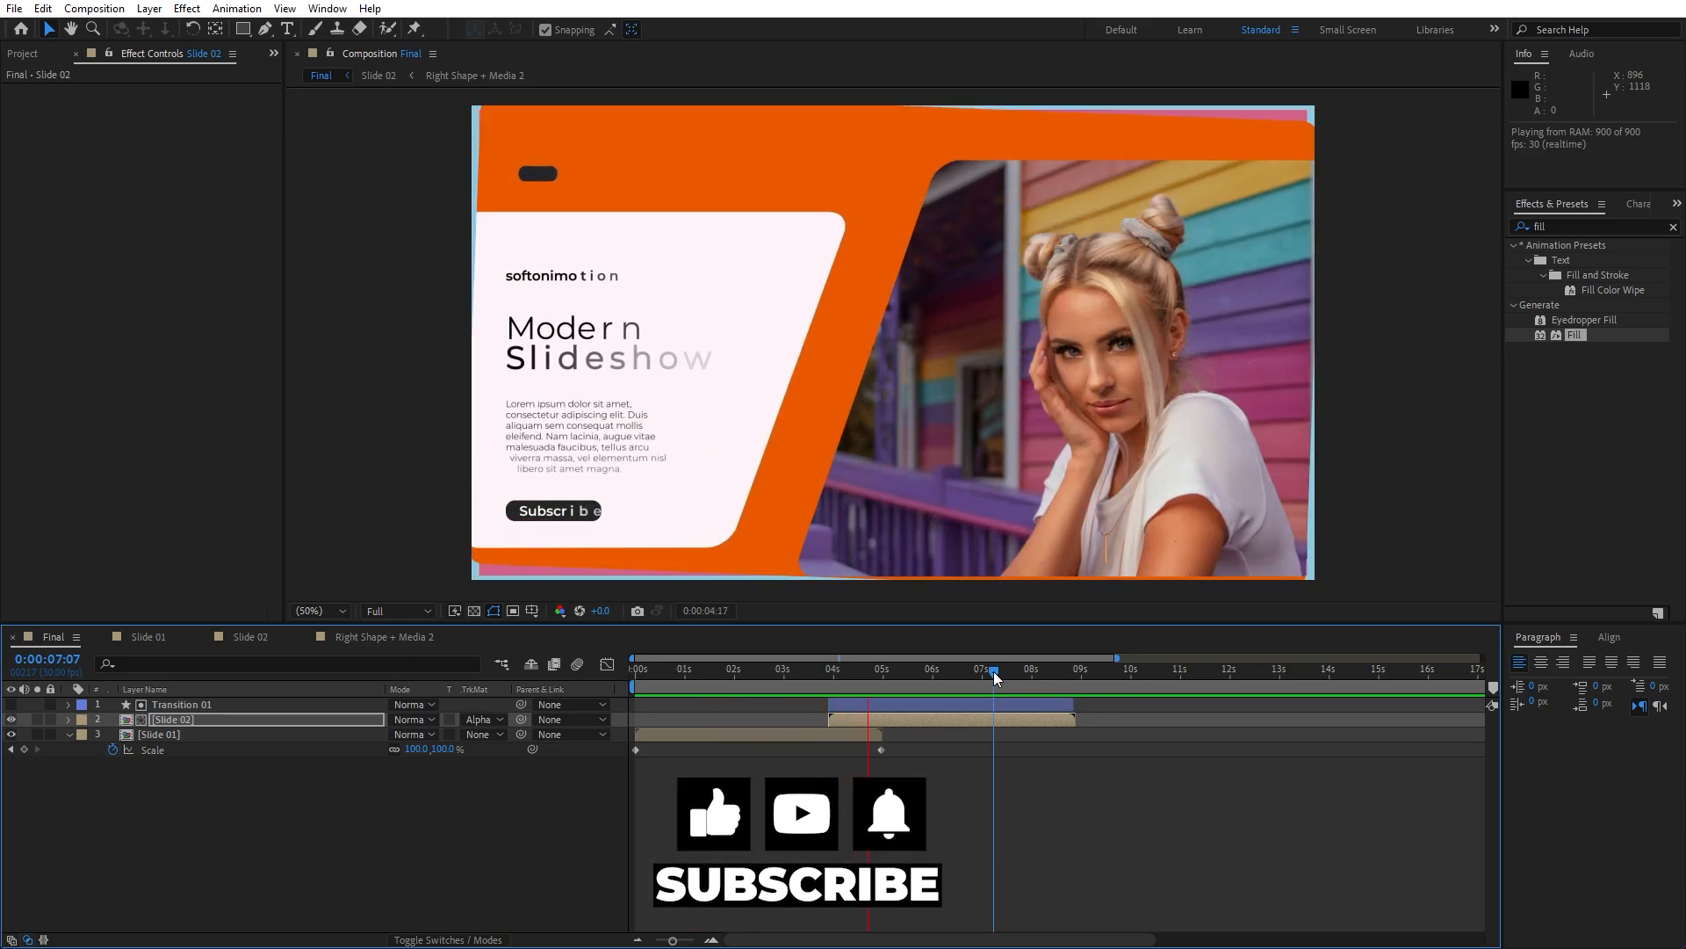
key("space")
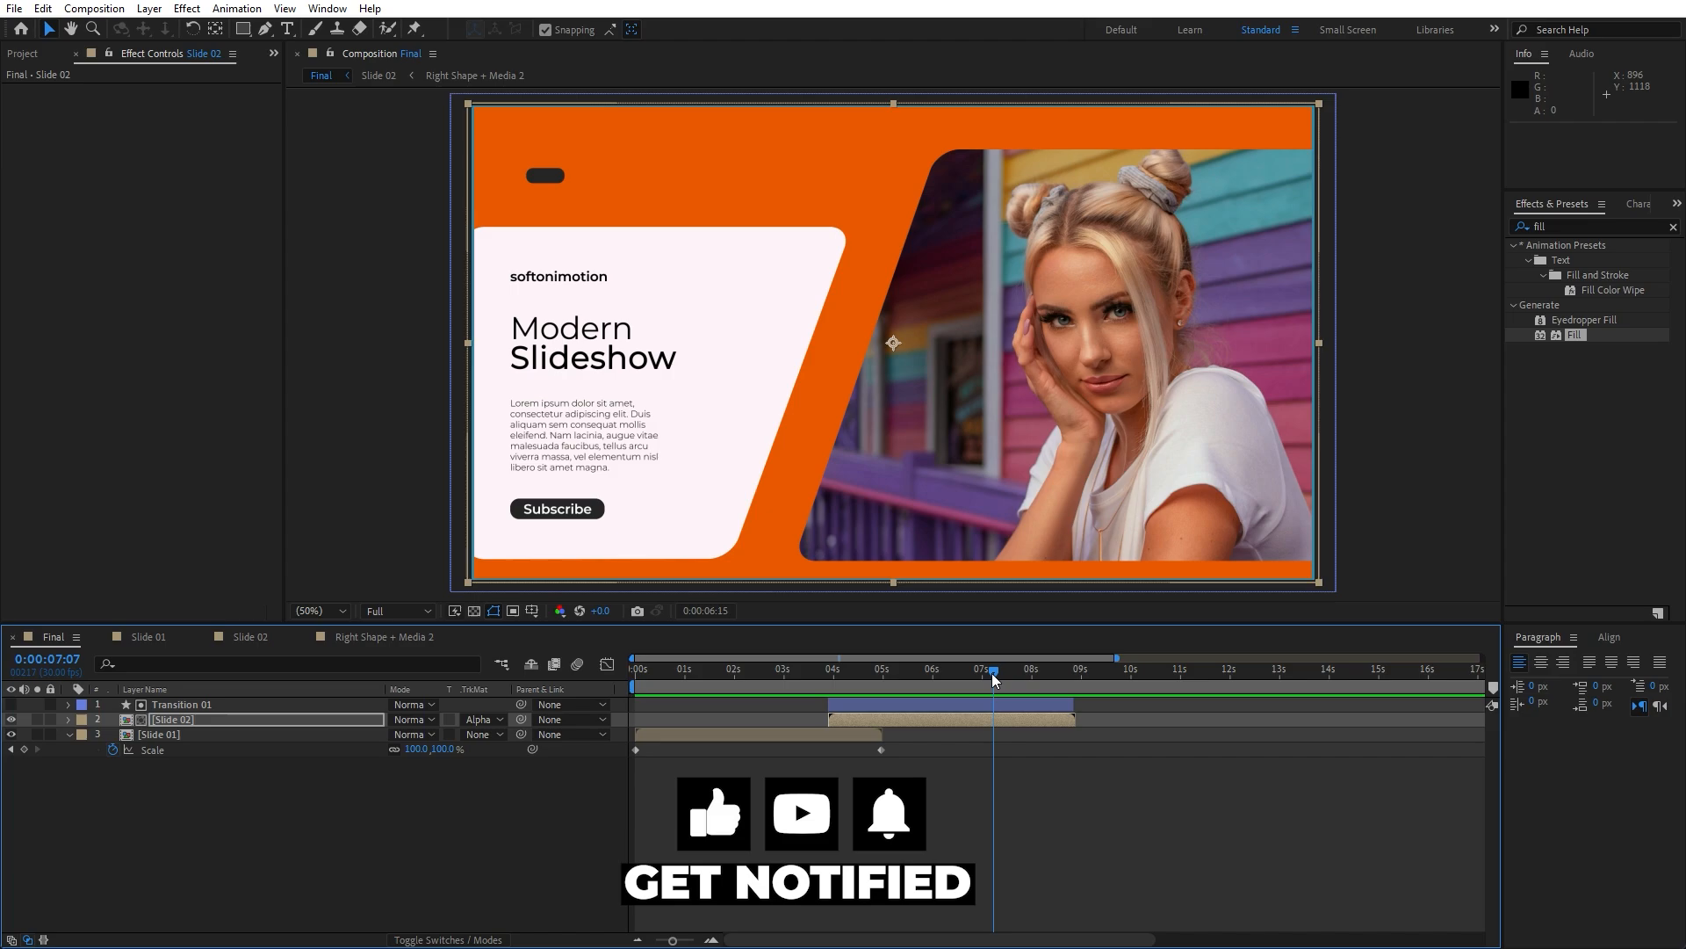
left_click_drag(992, 673, 740, 673)
key("space")
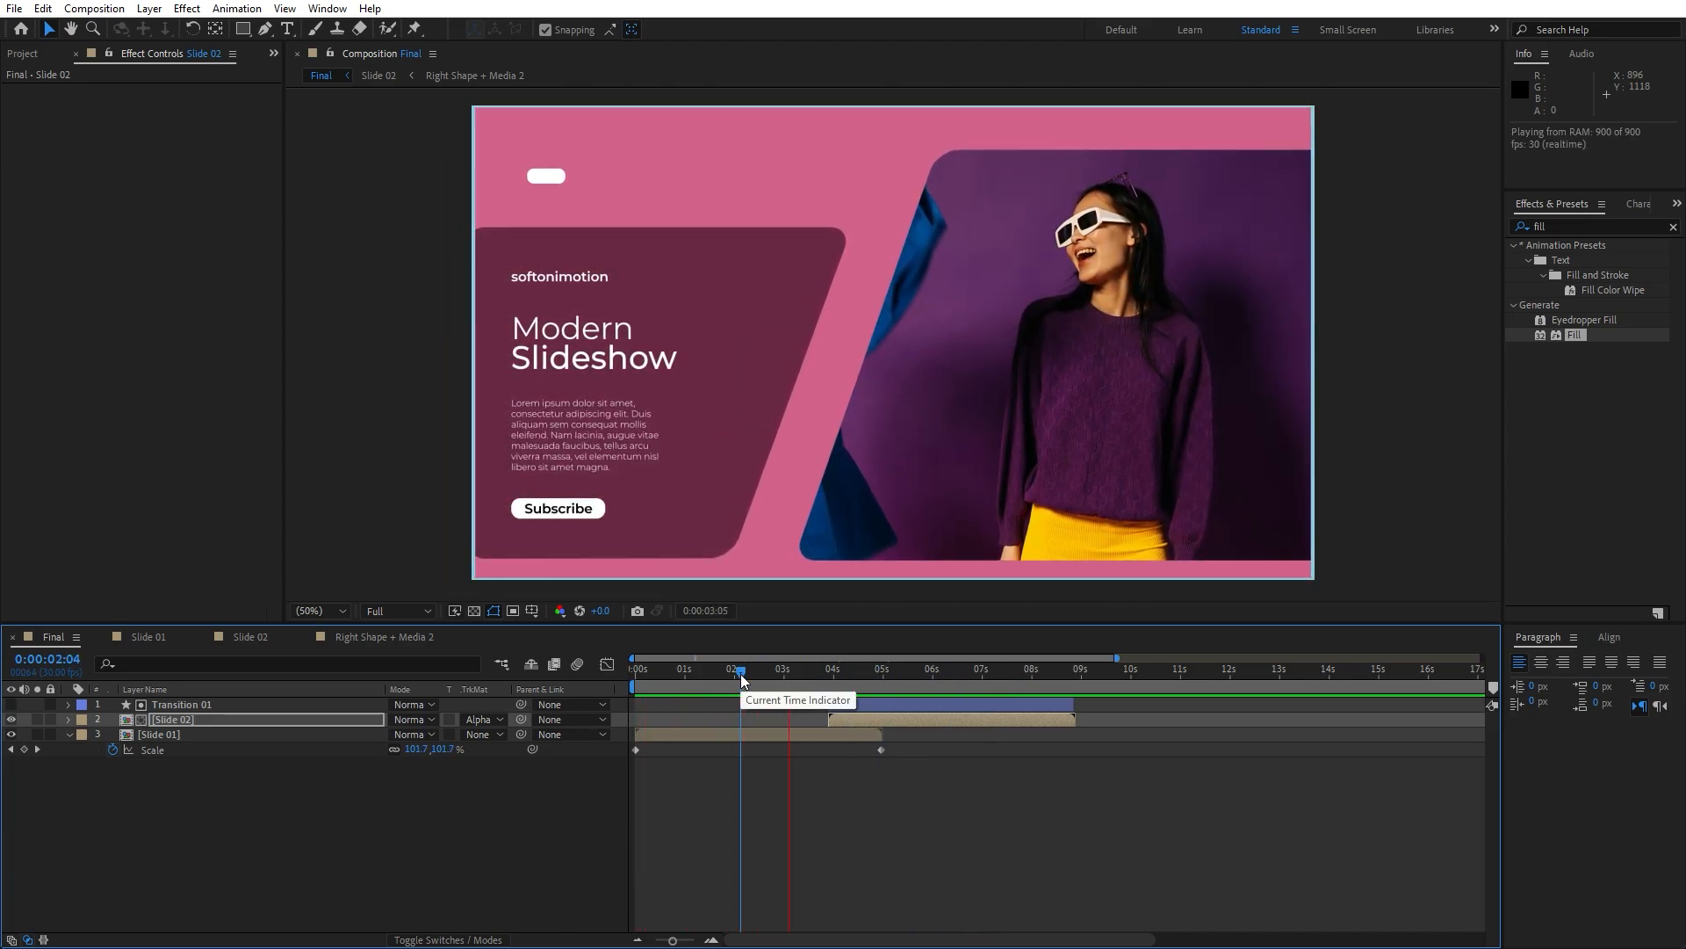
left_click_drag(741, 673, 876, 678)
key("space")
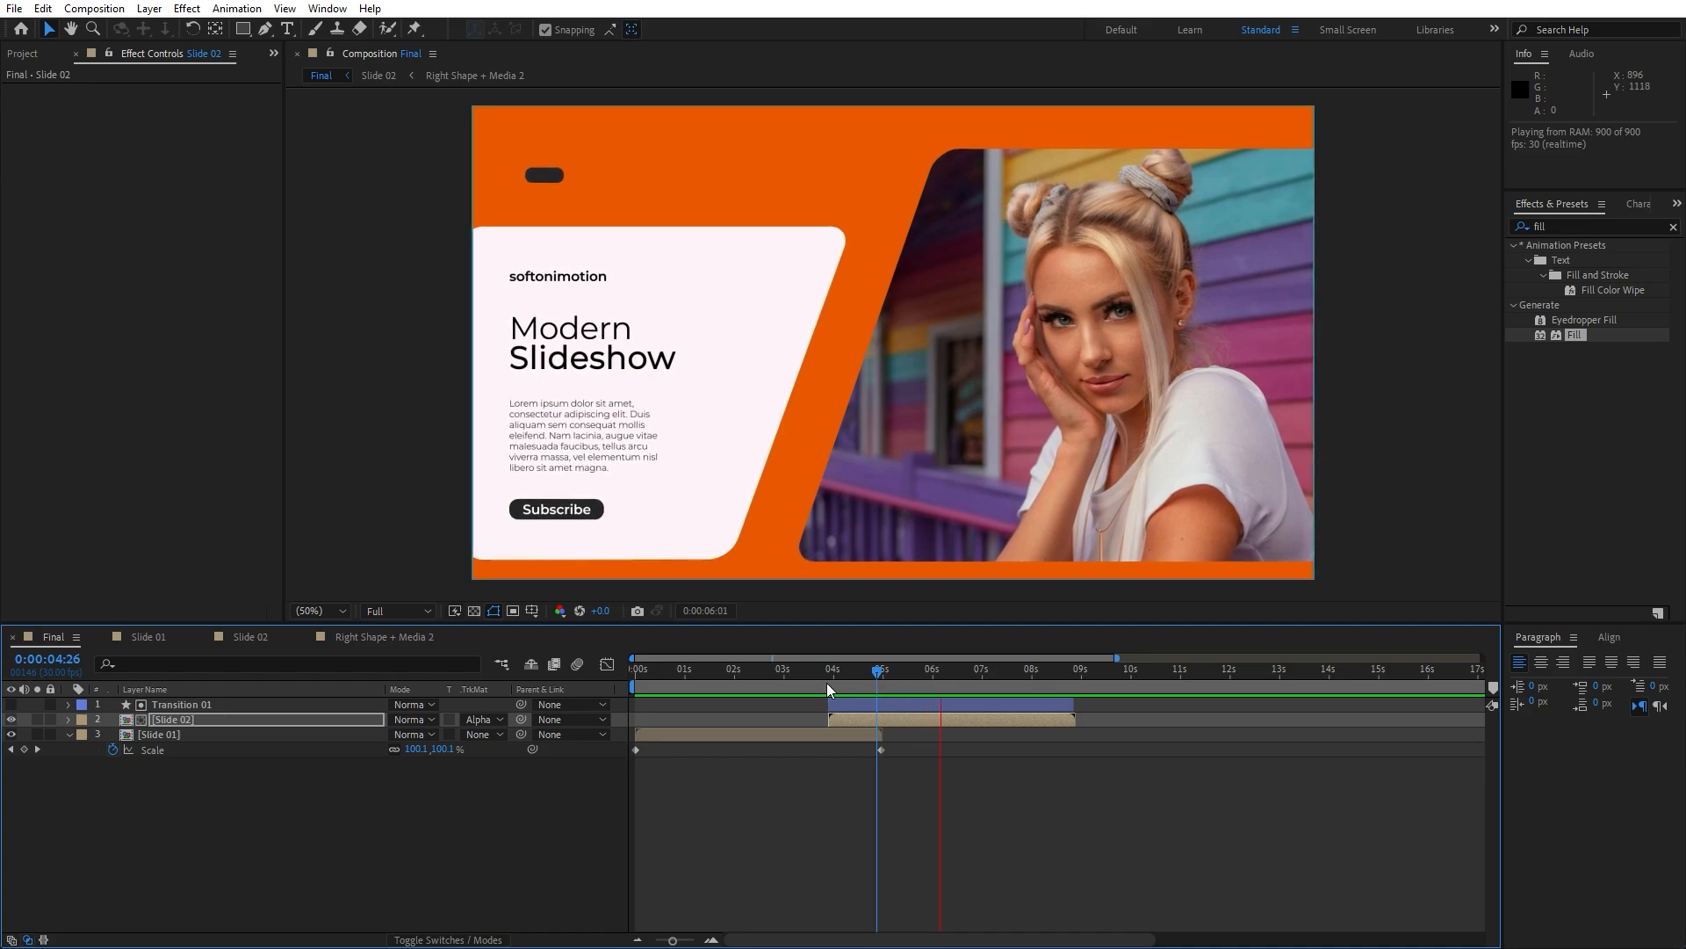
left_click(813, 673)
key("space")
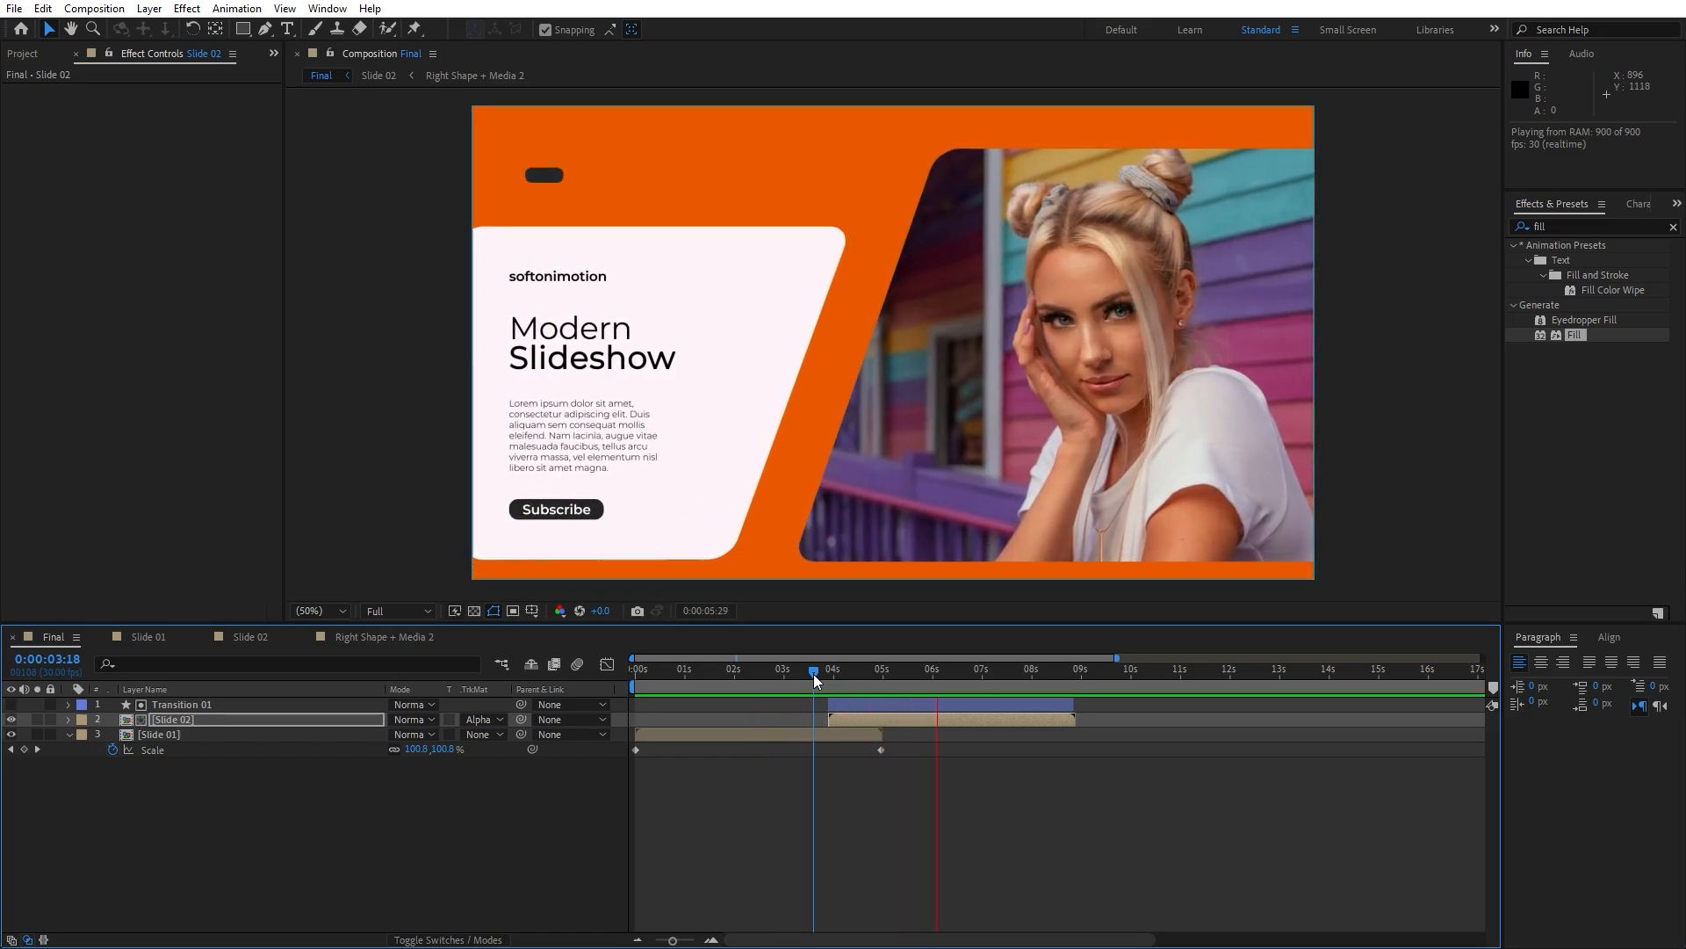
left_click(941, 676)
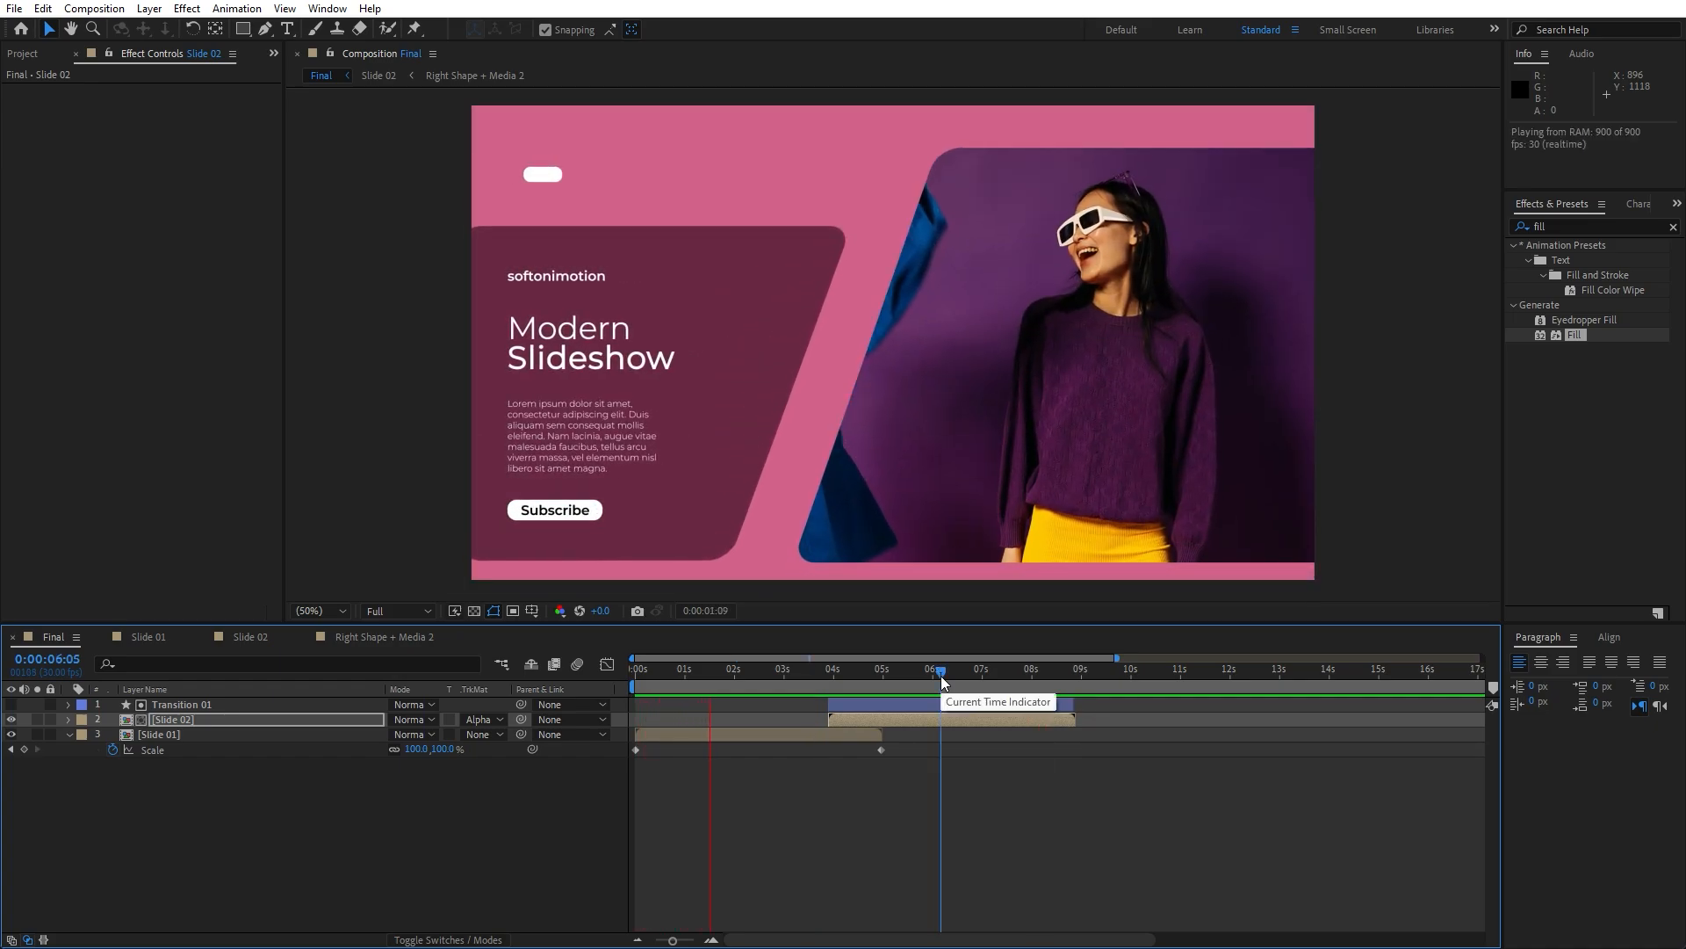